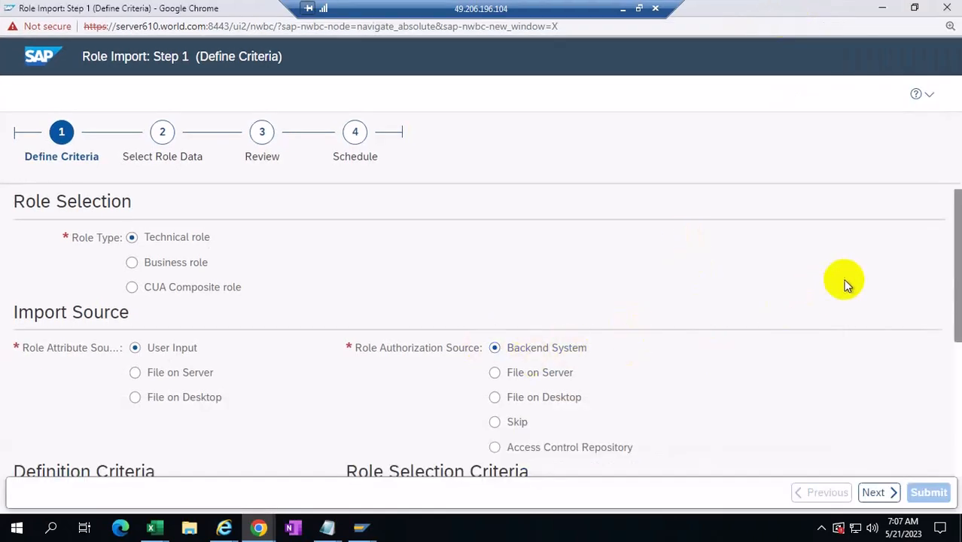
# - Review the role type, import source, definition and role selection criteria in the first stage of the role import
pyautogui.scroll(-1, 844, 283)
pyautogui.scroll(1, 844, 283)
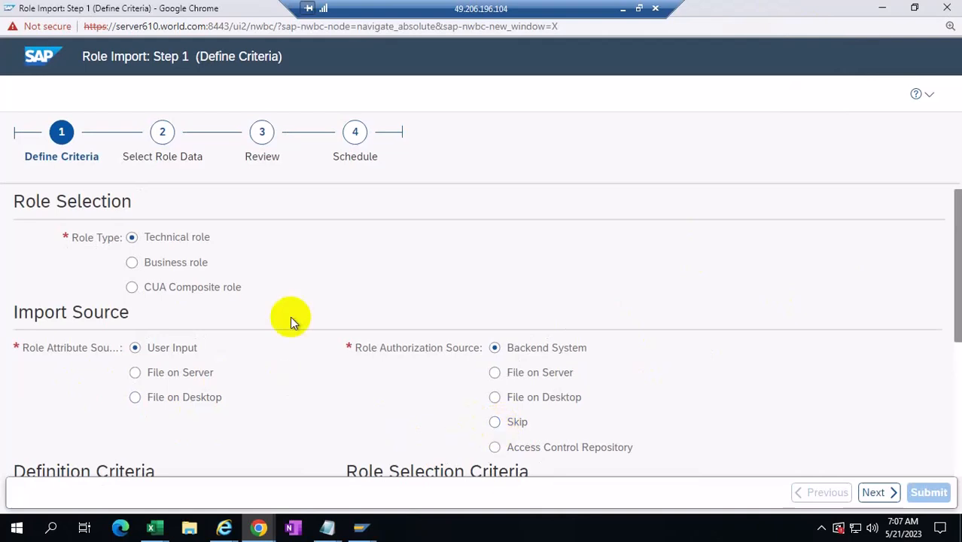
pyautogui.scroll(-2, 296, 270)
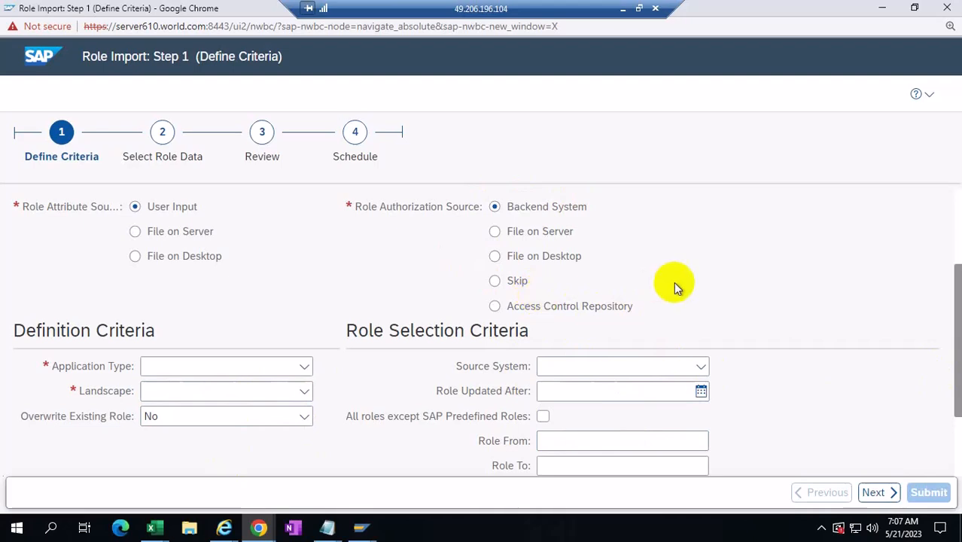
pyautogui.scroll(2, 673, 282)
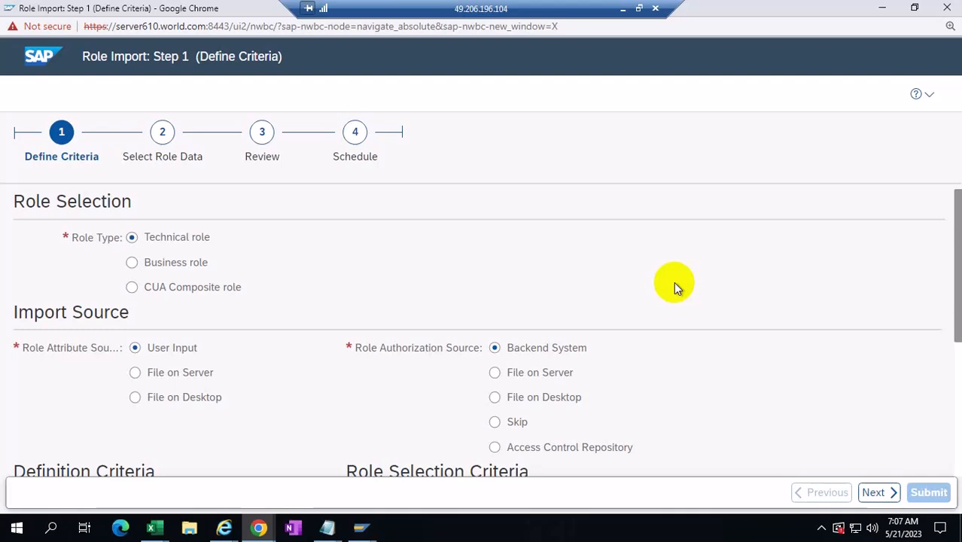
pyautogui.scroll(-2, 674, 281)
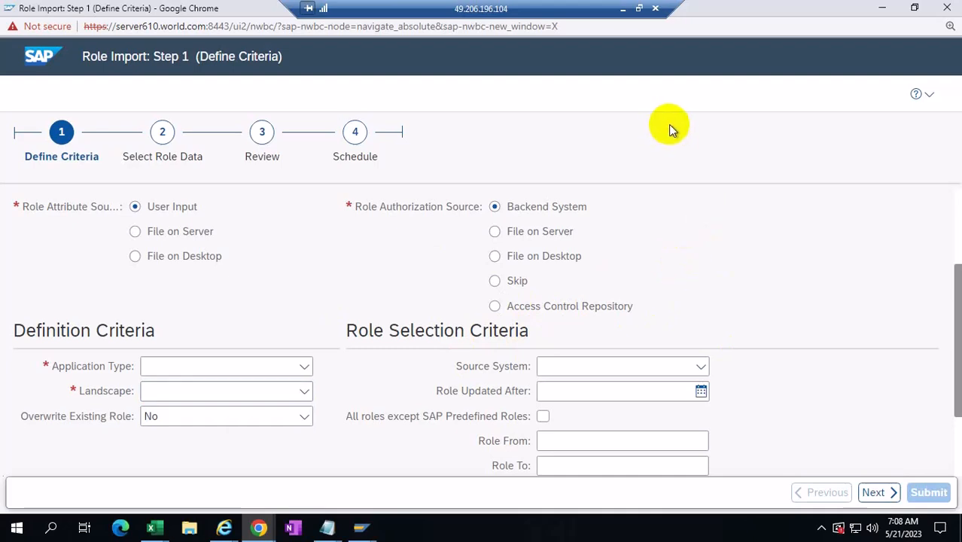
# - Switch to the Single role workbook in Excel and review the role attribute columns on the Roles (1) sheet
pyautogui.click(154, 527)
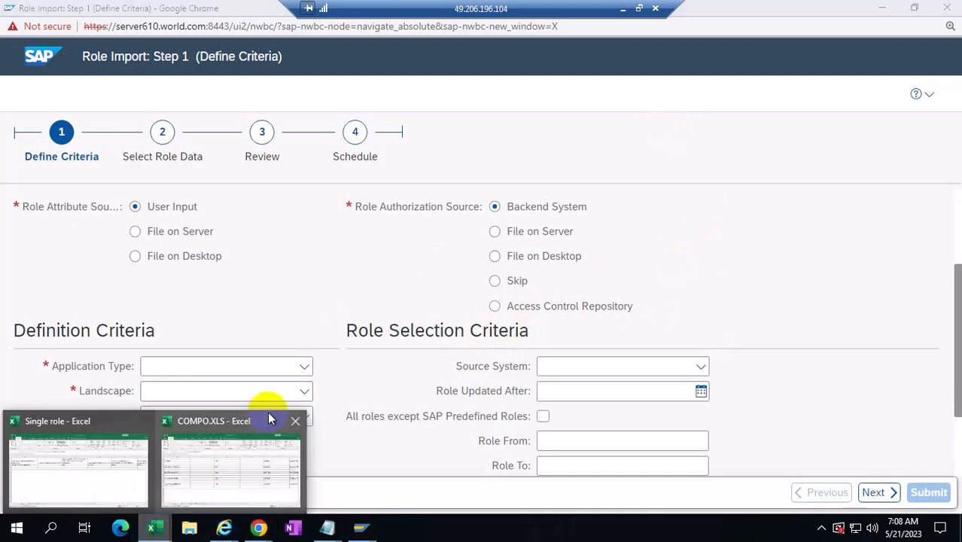
pyautogui.click(126, 482)
pyautogui.click(223, 359)
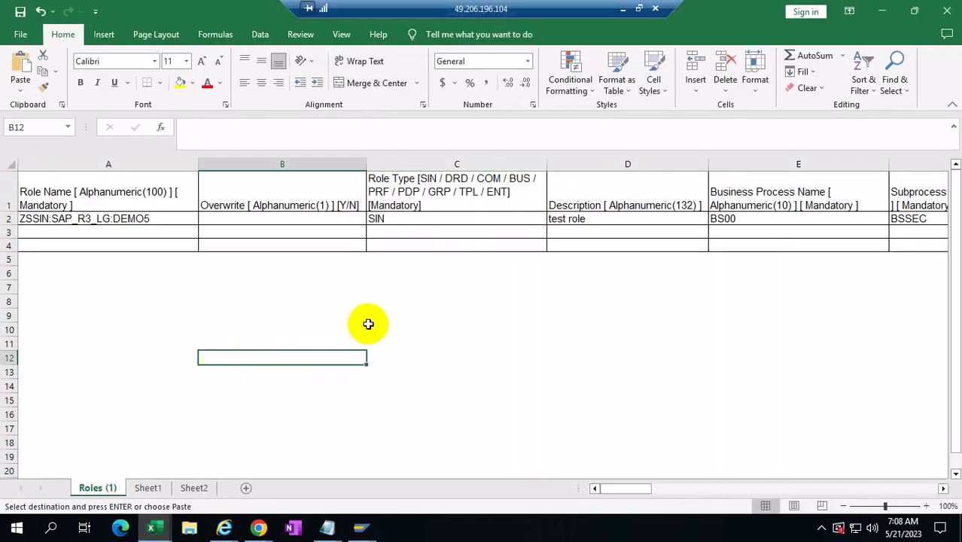
pyautogui.moveTo(634, 490); pyautogui.dragTo(173, 351)
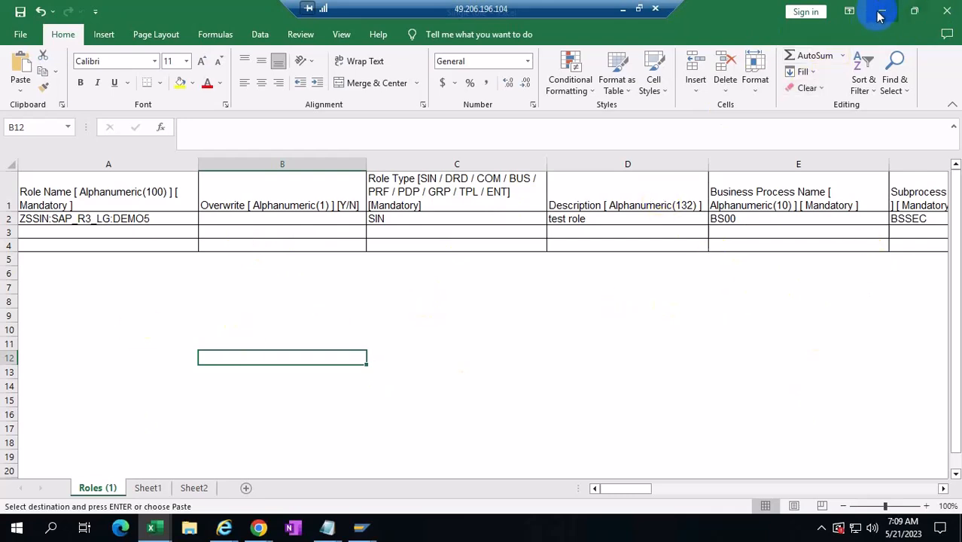
# - Switch to the Access Management page in Chrome, view the existing roles in Role Maintenance, and close that list
pyautogui.click(258, 527)
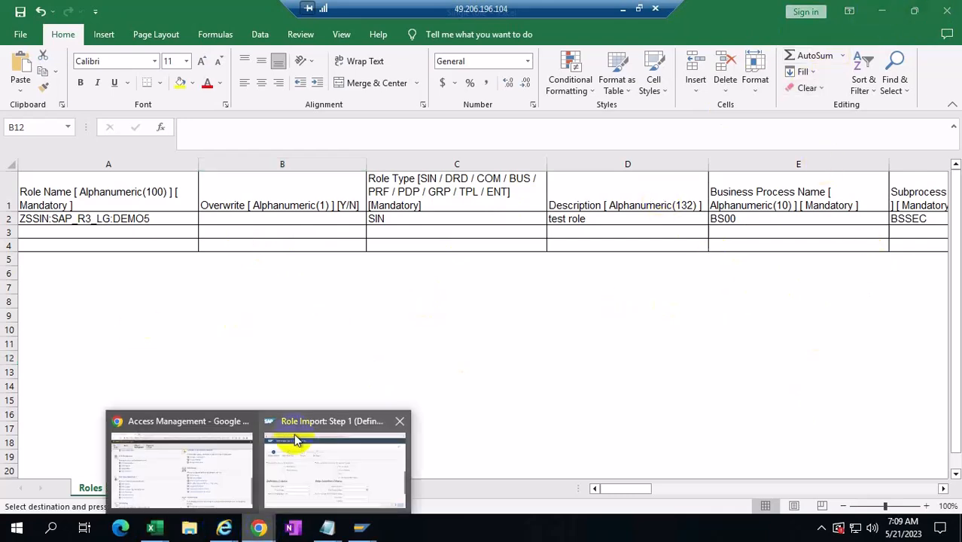
pyautogui.click(223, 466)
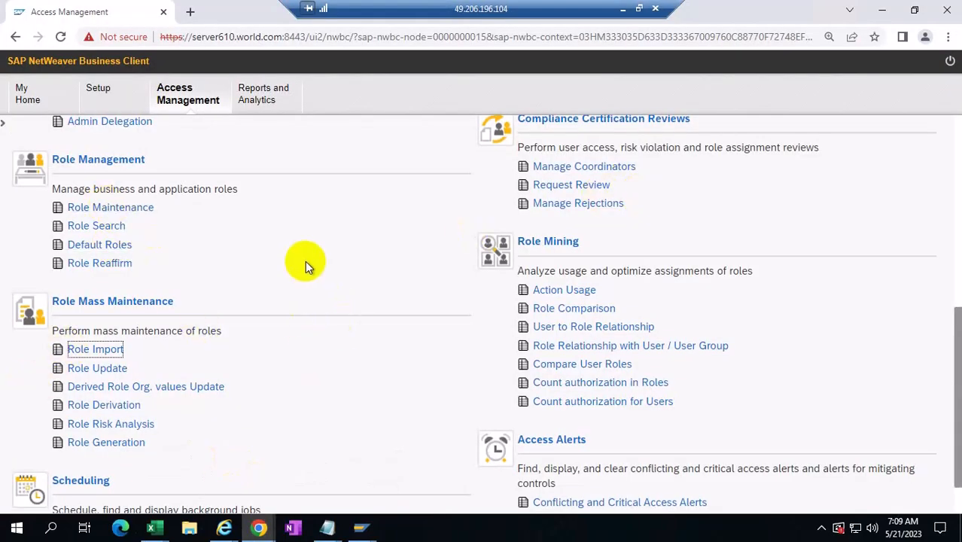
pyautogui.scroll(1, 305, 261)
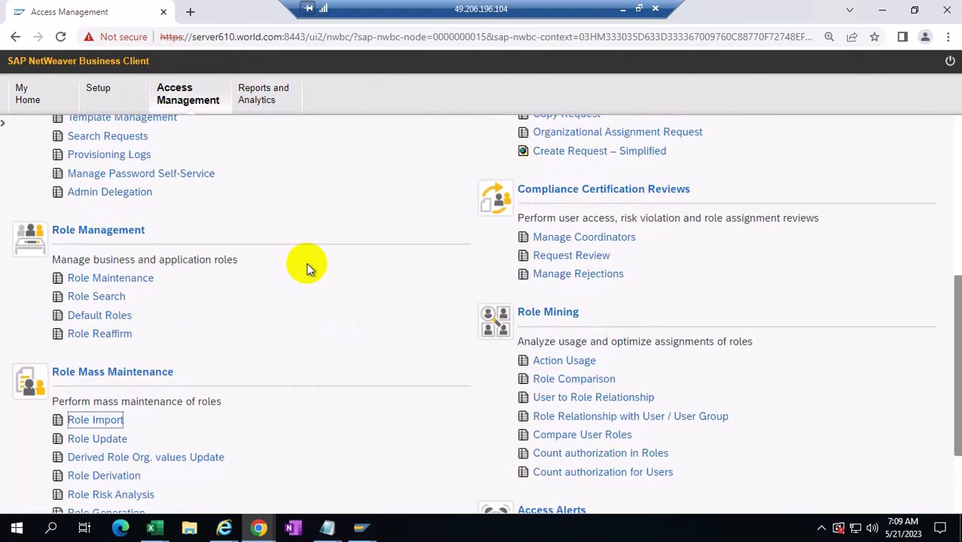
pyautogui.scroll(-1, 306, 263)
pyautogui.click(120, 208)
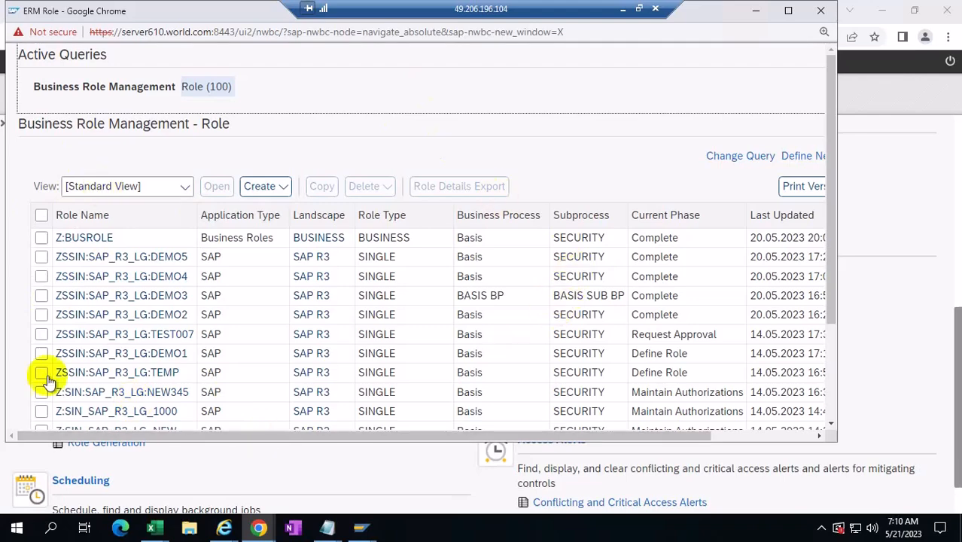
pyautogui.click(820, 17)
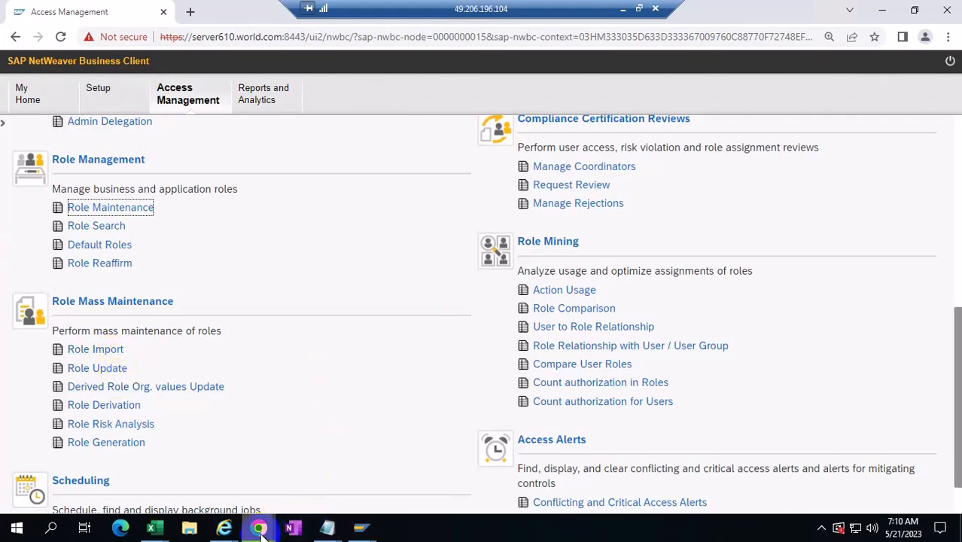
# - Look over the Role Import criteria, the SAP Logon system list, the Single role workbook and the Role Management activities in the IMG
pyautogui.moveTo(261, 531)
pyautogui.click(324, 450)
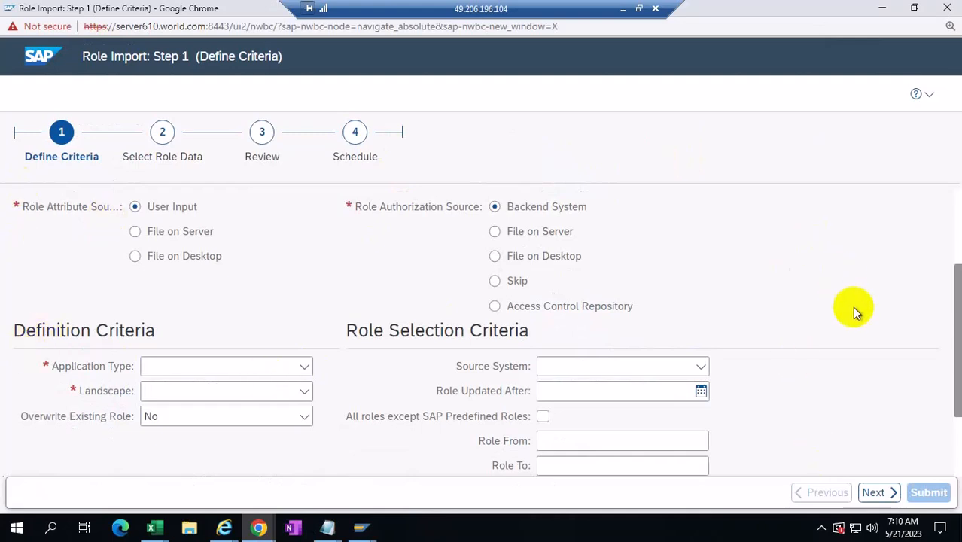
pyautogui.scroll(2, 854, 310)
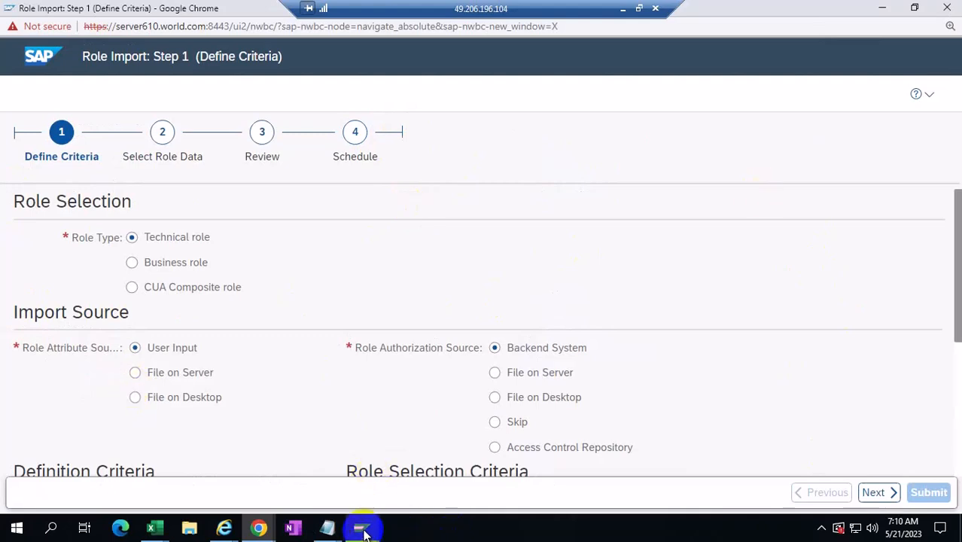
pyautogui.moveTo(363, 530)
pyautogui.click(60, 482)
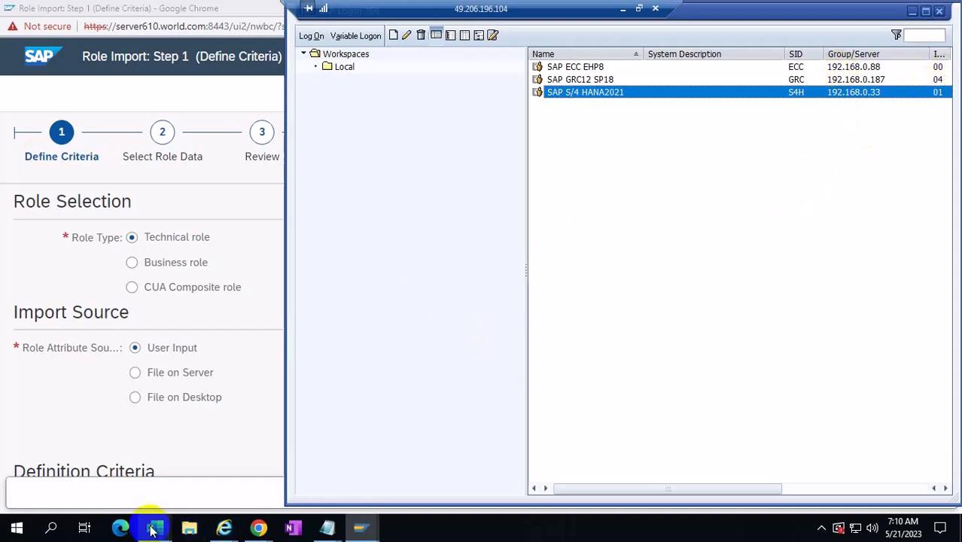
pyautogui.moveTo(154, 527)
pyautogui.click(105, 488)
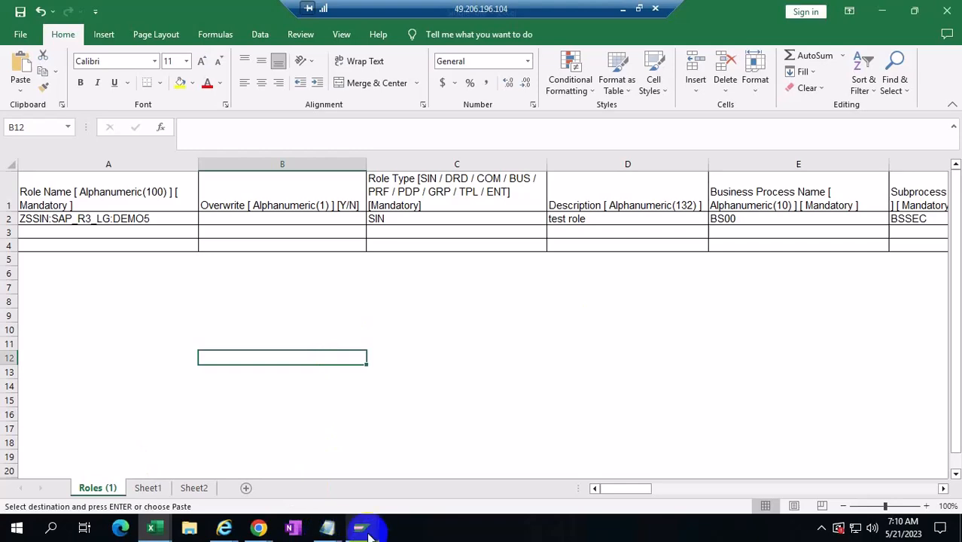
pyautogui.moveTo(366, 530)
pyautogui.click(196, 482)
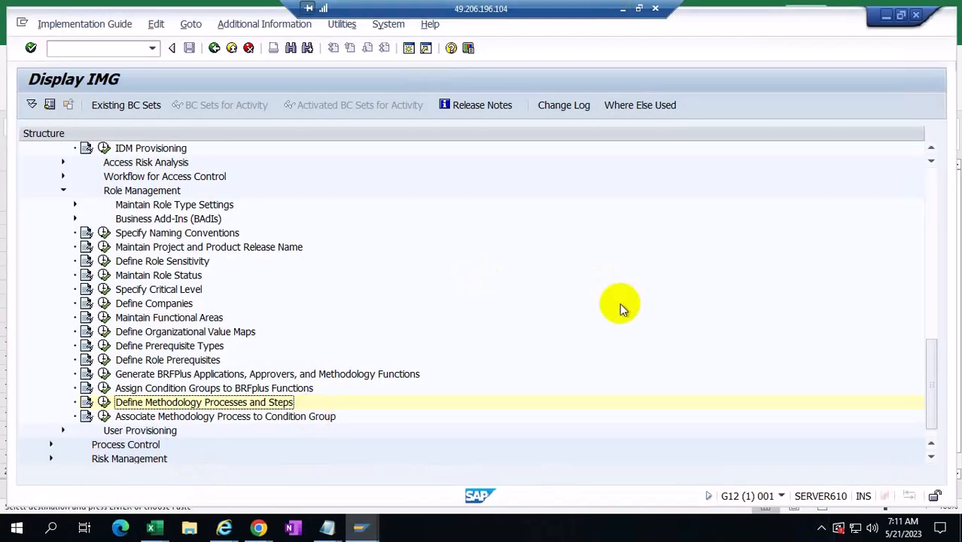
pyautogui.moveTo(259, 530)
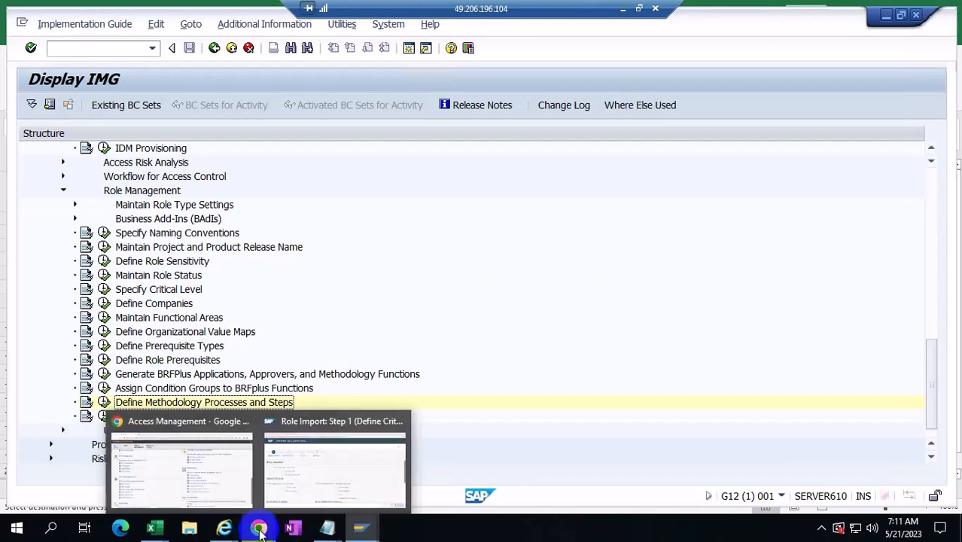
pyautogui.click(323, 471)
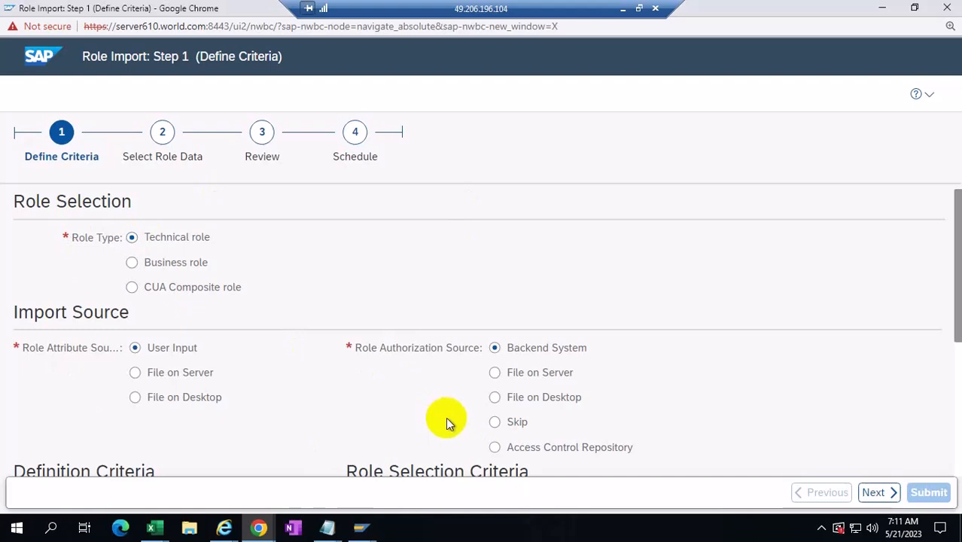
# - In the Single role workbook in Excel, copy rows 2 to 4 of Sheet1 containing the derived role data
pyautogui.click(153, 526)
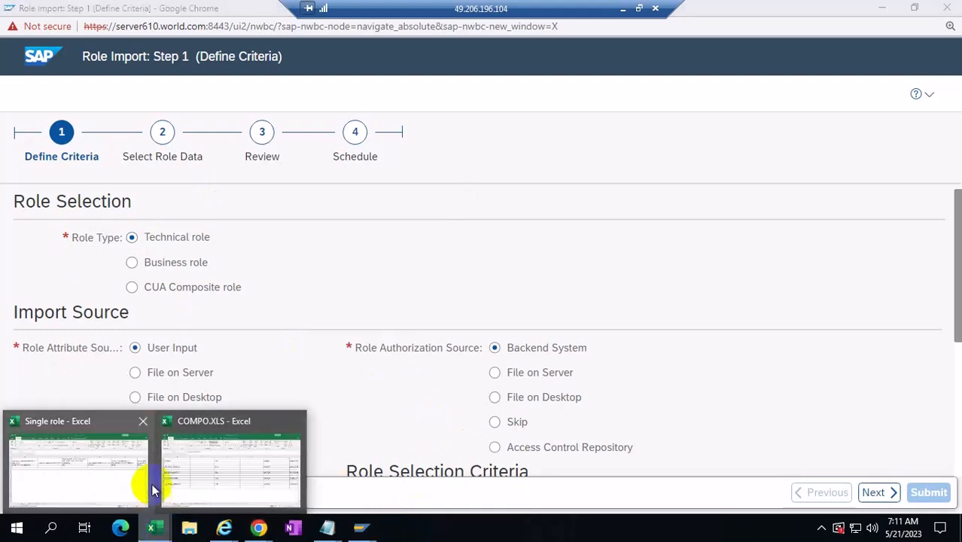
pyautogui.click(107, 477)
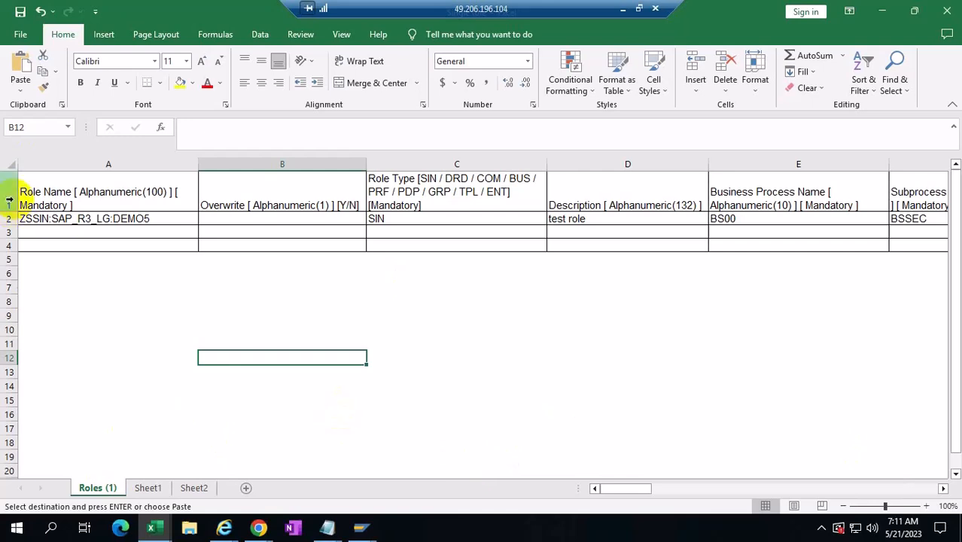
pyautogui.click(147, 487)
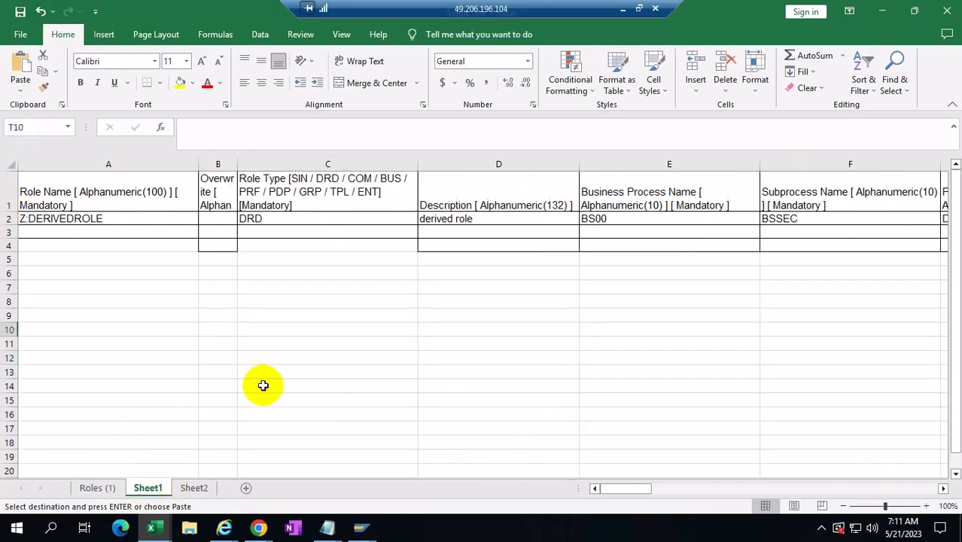
pyautogui.click(6, 218)
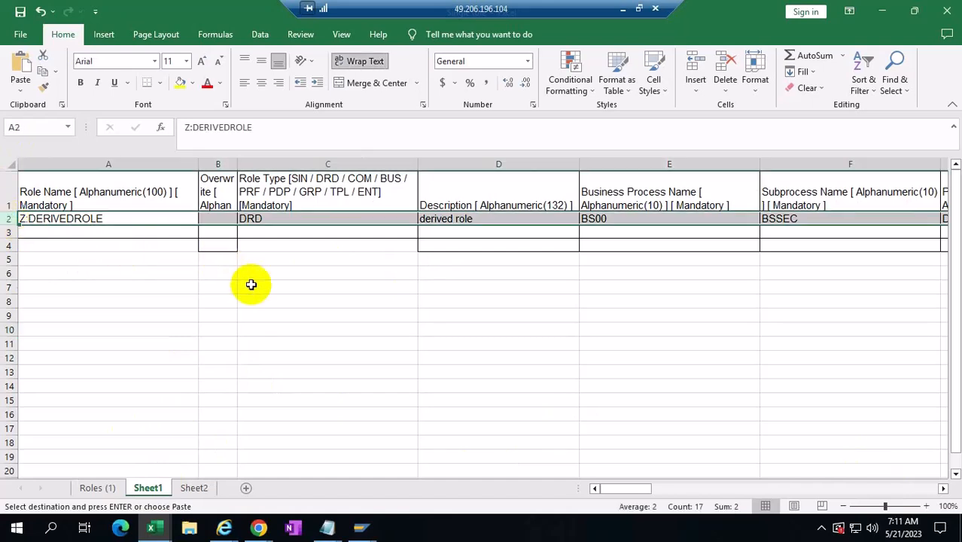
pyautogui.hotkey('shift', 'Down')
pyautogui.hotkey('shift', 'Down')
pyautogui.hotkey('shift', 'Down')
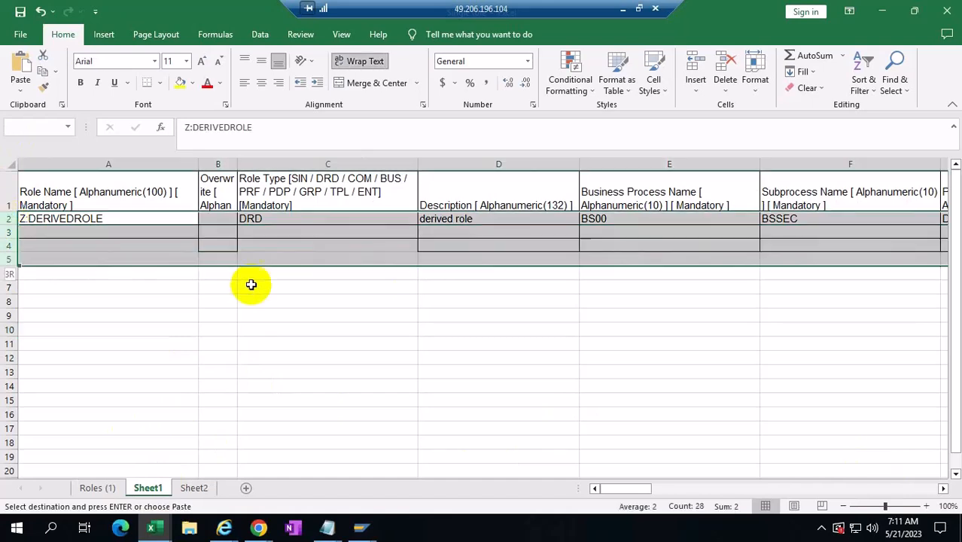
pyautogui.hotkey('shift', 'Up')
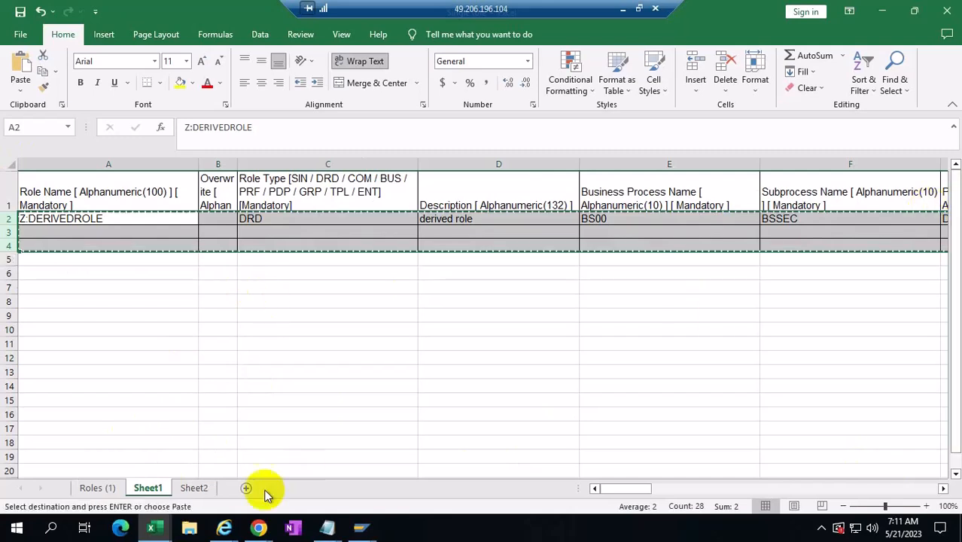
# - Paste the copied derived role rows into the Roles (1) sheet starting at cell A5
pyautogui.click(98, 489)
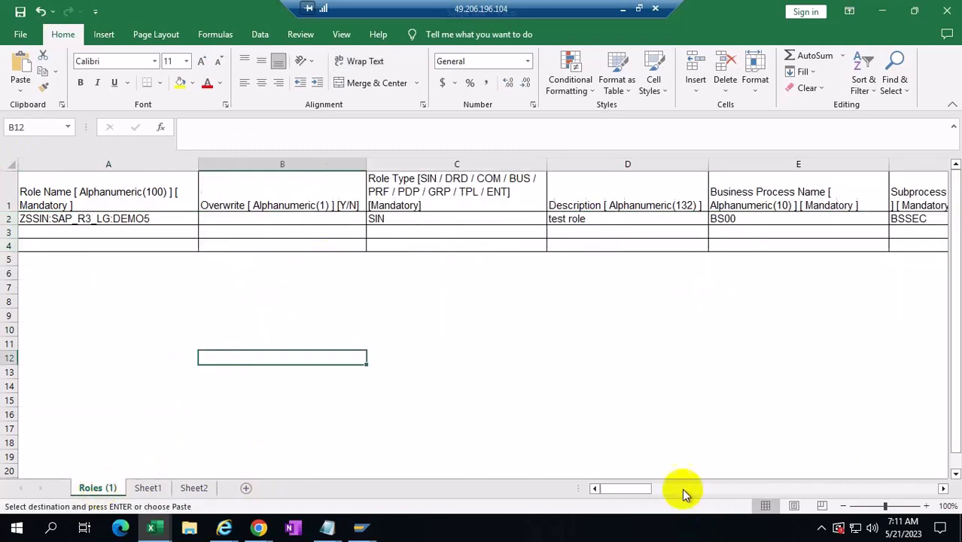
pyautogui.moveTo(632, 490); pyautogui.dragTo(551, 488)
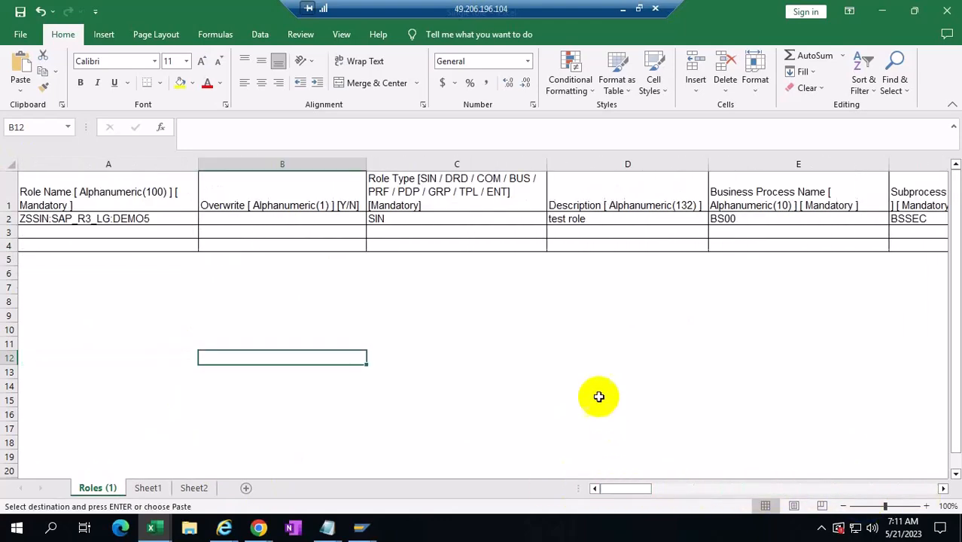
pyautogui.click(25, 259)
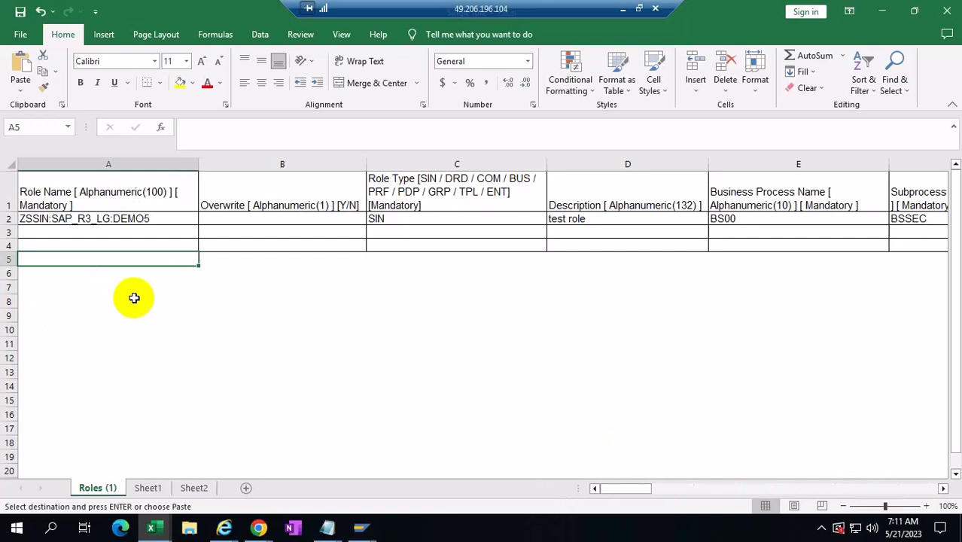
pyautogui.hotkey('ctrl', 'v')
pyautogui.click(430, 342)
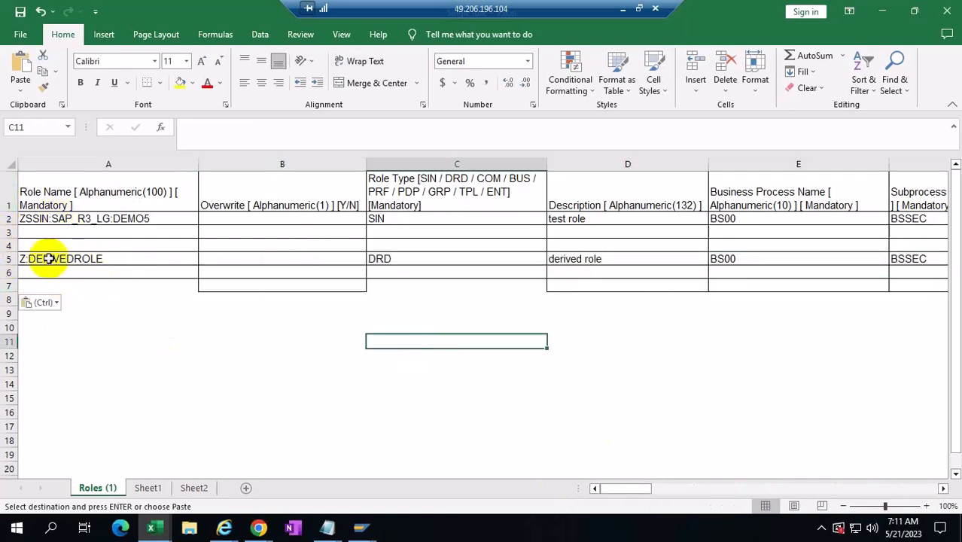
# - Examine the approver, system and provisioning columns for the single and derived roles on the Roles (1) sheet
pyautogui.click(6, 245)
pyautogui.moveTo(629, 487); pyautogui.dragTo(726, 495)
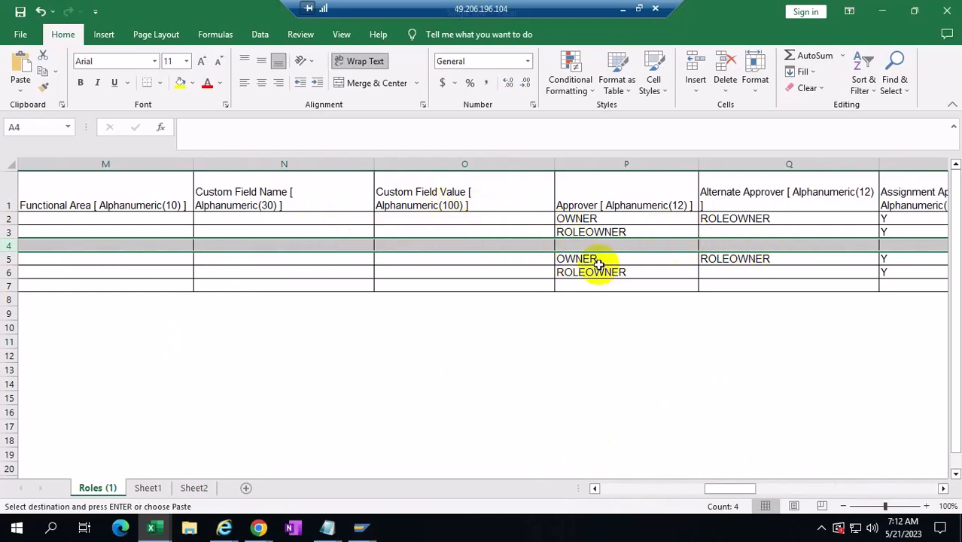
pyautogui.moveTo(736, 487); pyautogui.dragTo(875, 490)
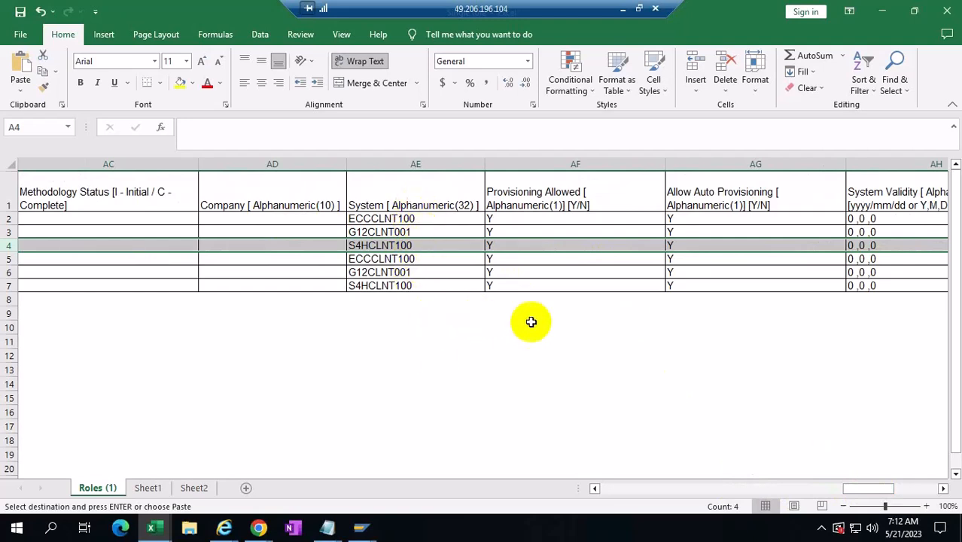
pyautogui.click(494, 245)
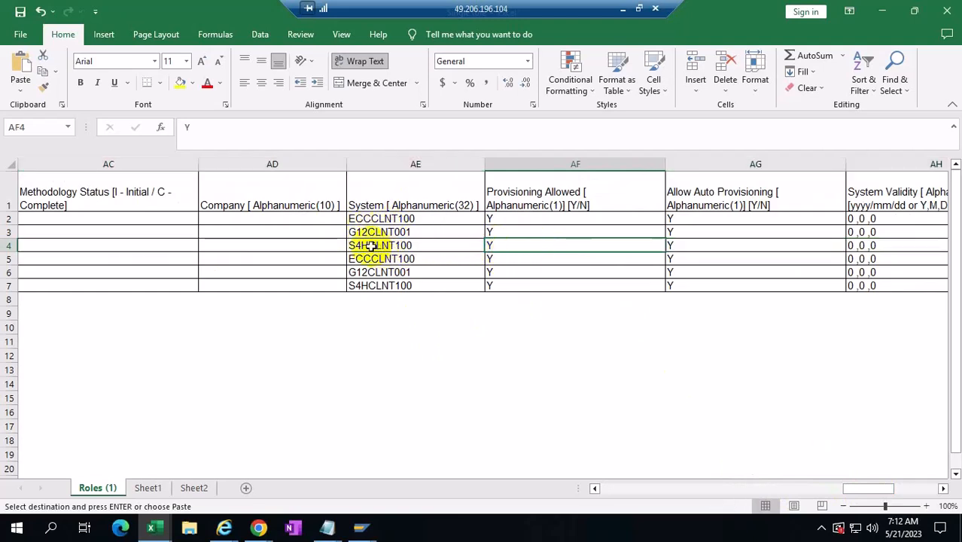
pyautogui.moveTo(371, 246); pyautogui.dragTo(687, 244)
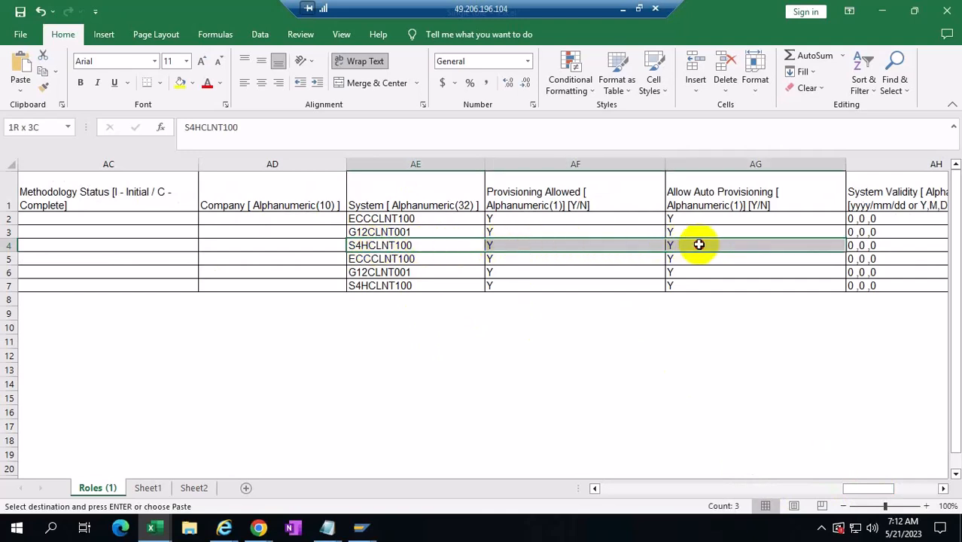
pyautogui.hotkey('ctrl', 'v')
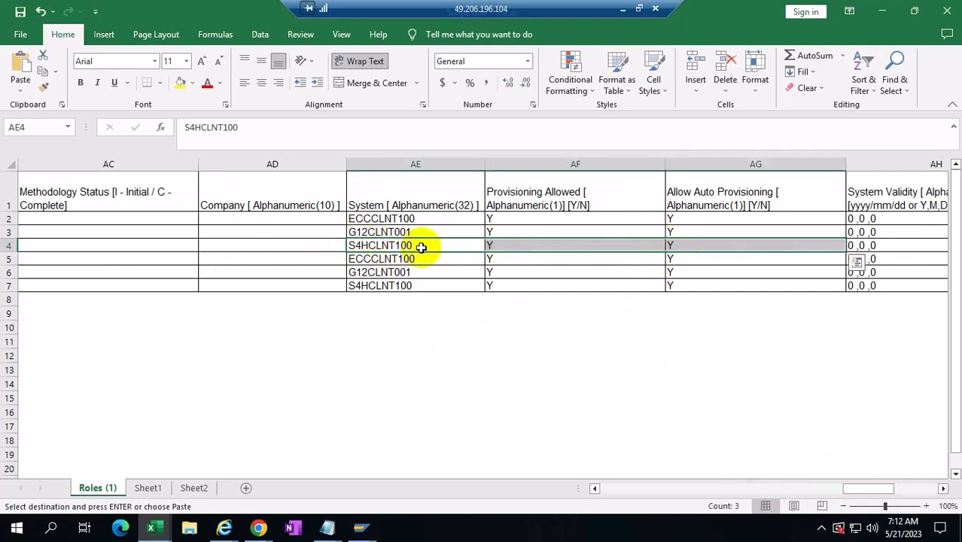
pyautogui.moveTo(393, 219); pyautogui.dragTo(697, 231)
pyautogui.hotkey('ctrl', 'v')
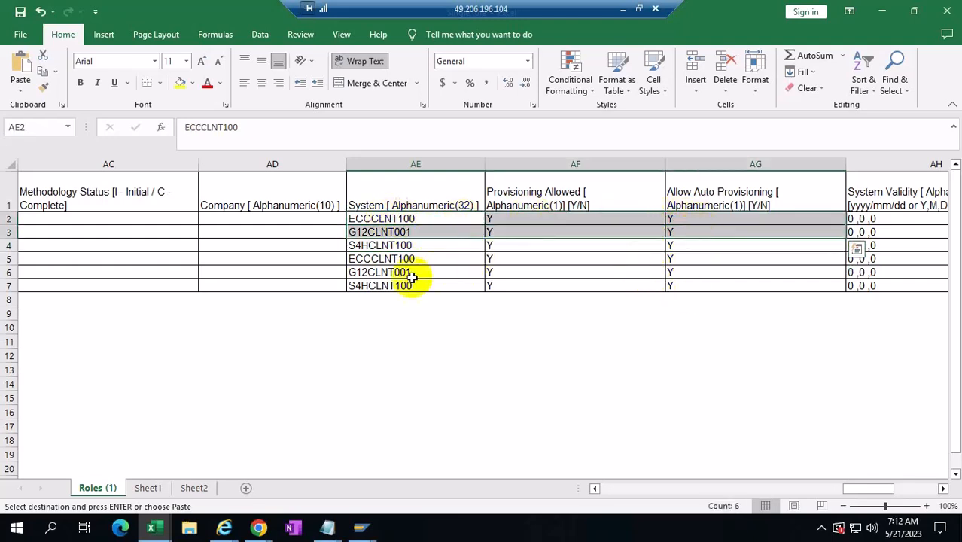
# - Copy the S4HCLNT100 system and provisioning values from AE4:AG4 over the single role's first row, starting at AE2
pyautogui.moveTo(374, 245); pyautogui.dragTo(680, 239)
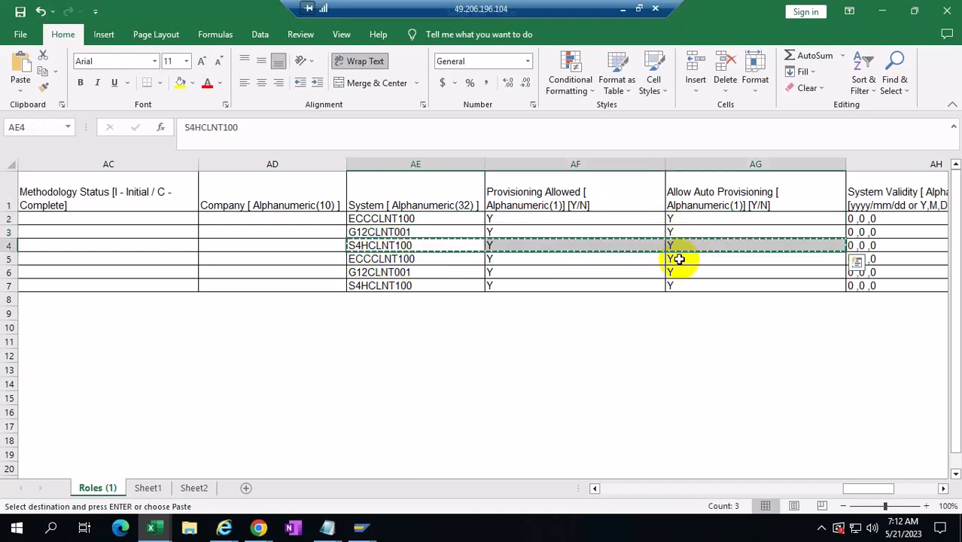
pyautogui.hotkey('ctrl', 'c')
pyautogui.click(398, 218)
pyautogui.hotkey('ctrl', 'v')
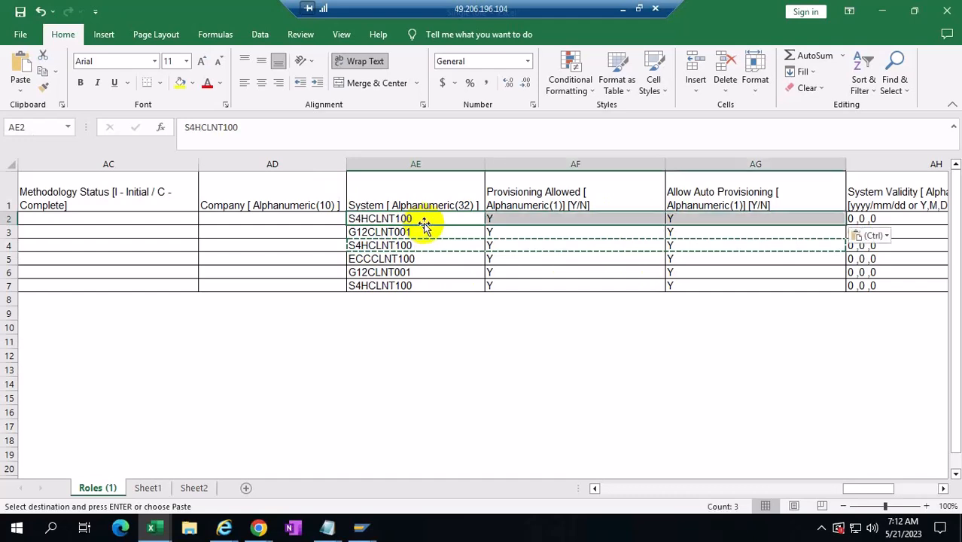
# - Delete rows 3 and 4, the single role's remaining system rows, from the Roles (1) sheet
pyautogui.click(9, 232)
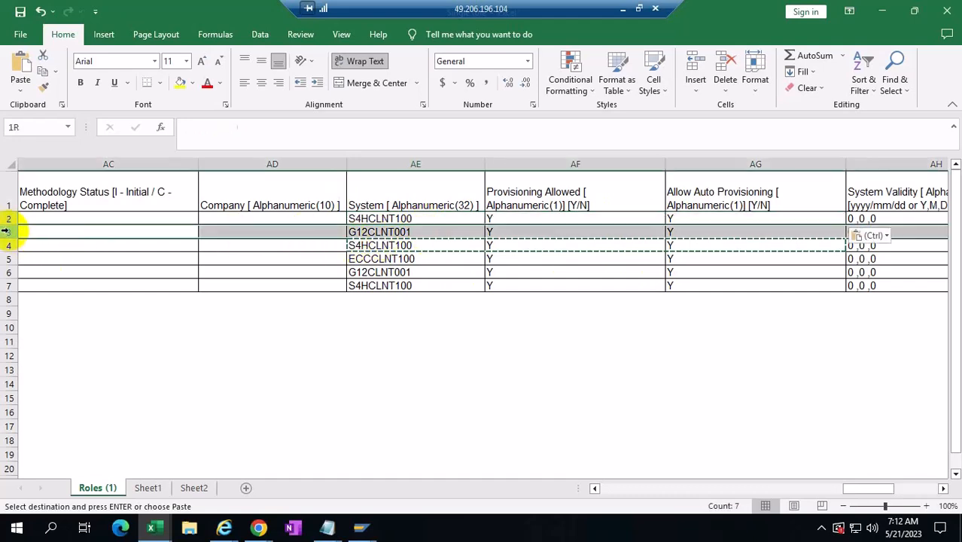
pyautogui.moveTo(56, 254); pyautogui.dragTo(57, 255)
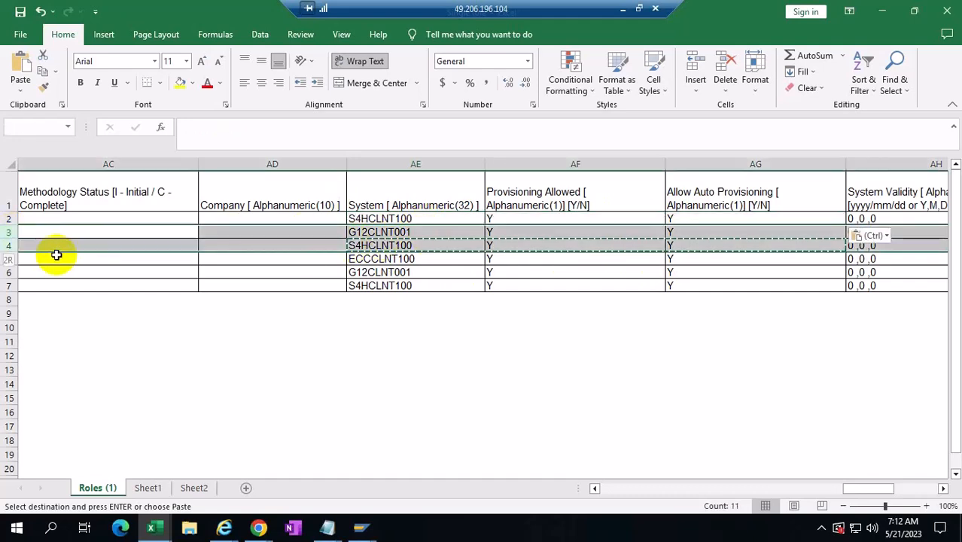
pyautogui.rightClick(11, 239)
pyautogui.click(60, 374)
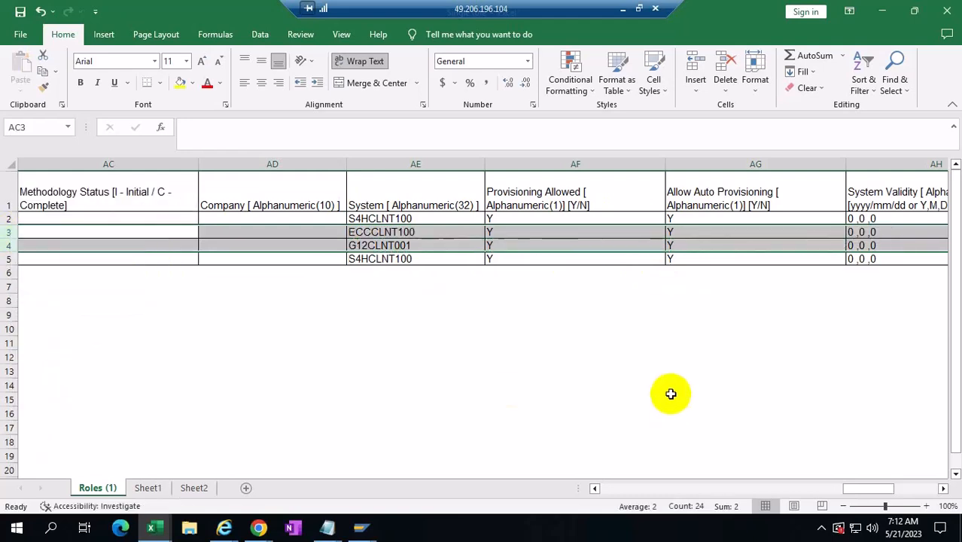
pyautogui.click(674, 386)
pyautogui.click(365, 218)
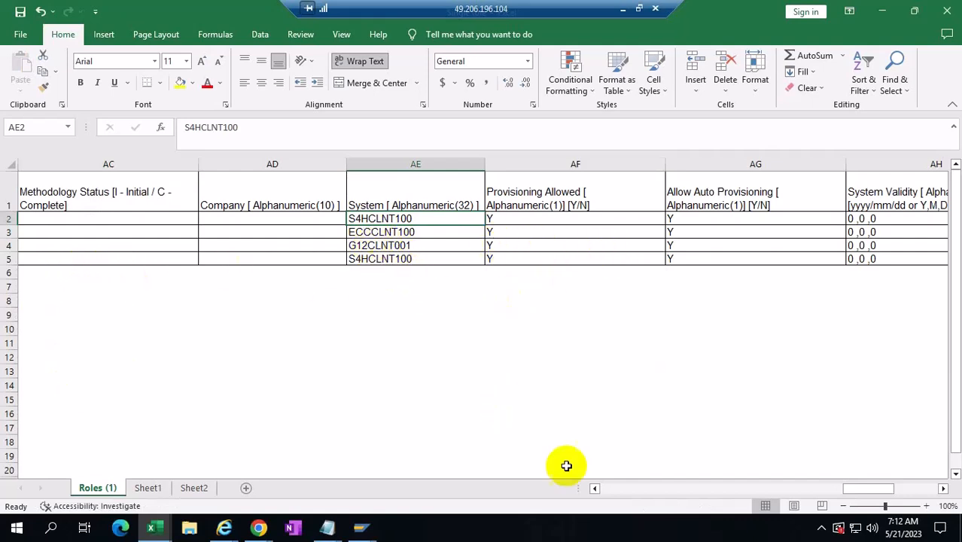
# - Set Provisioning Allowed and Allow Auto Provisioning to N for the derived role's ECCCLNT100 row
pyautogui.moveTo(846, 491); pyautogui.dragTo(843, 458)
pyautogui.click(81, 232)
pyautogui.moveTo(778, 235); pyautogui.dragTo(768, 259)
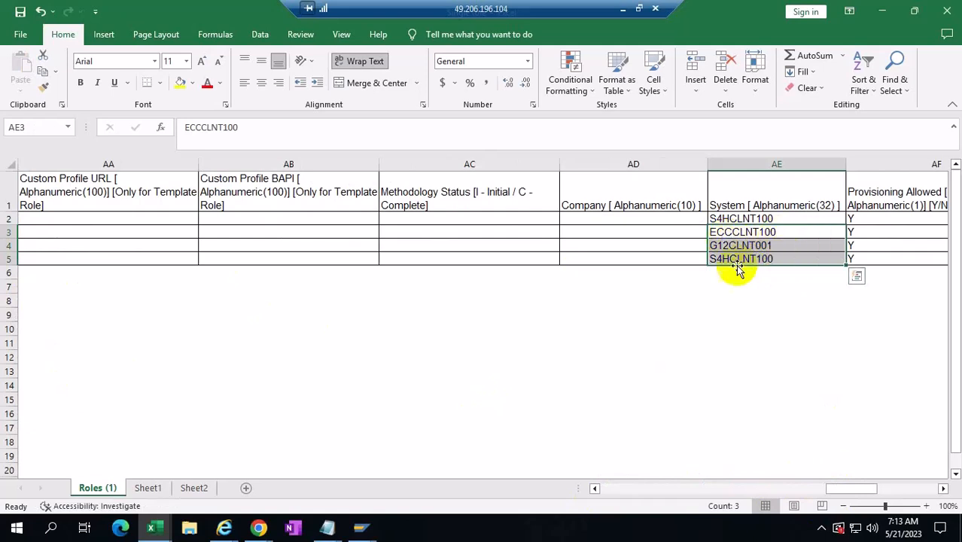
pyautogui.moveTo(853, 490); pyautogui.dragTo(873, 491)
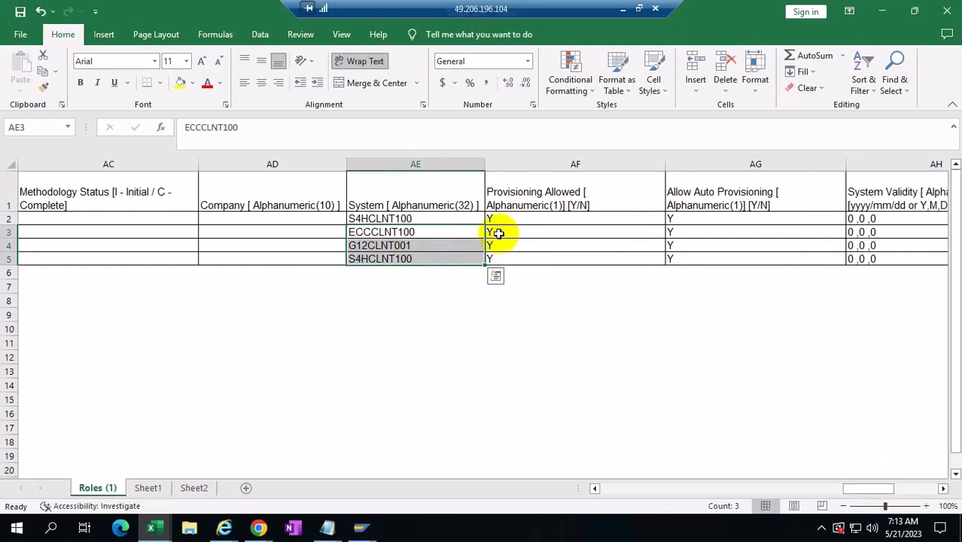
pyautogui.moveTo(498, 234); pyautogui.dragTo(741, 257)
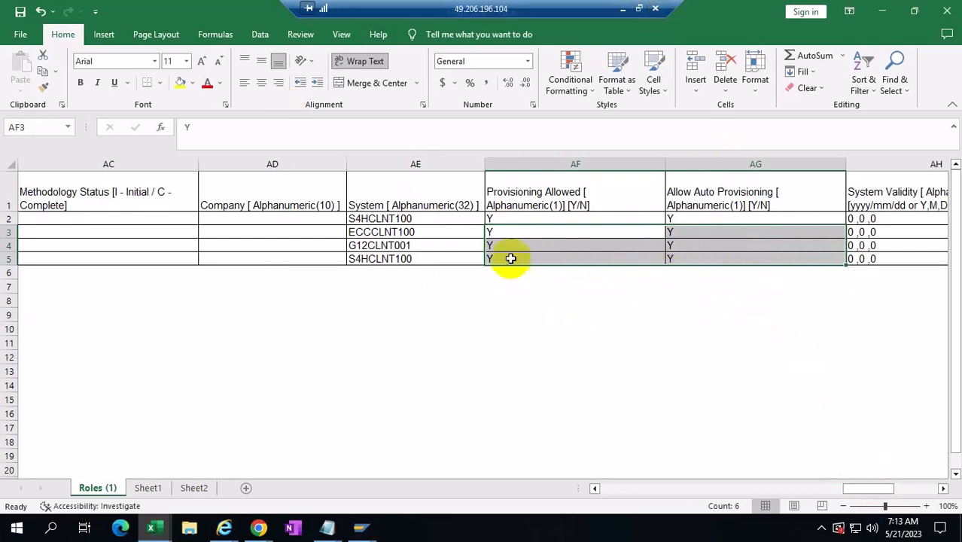
pyautogui.click(502, 232)
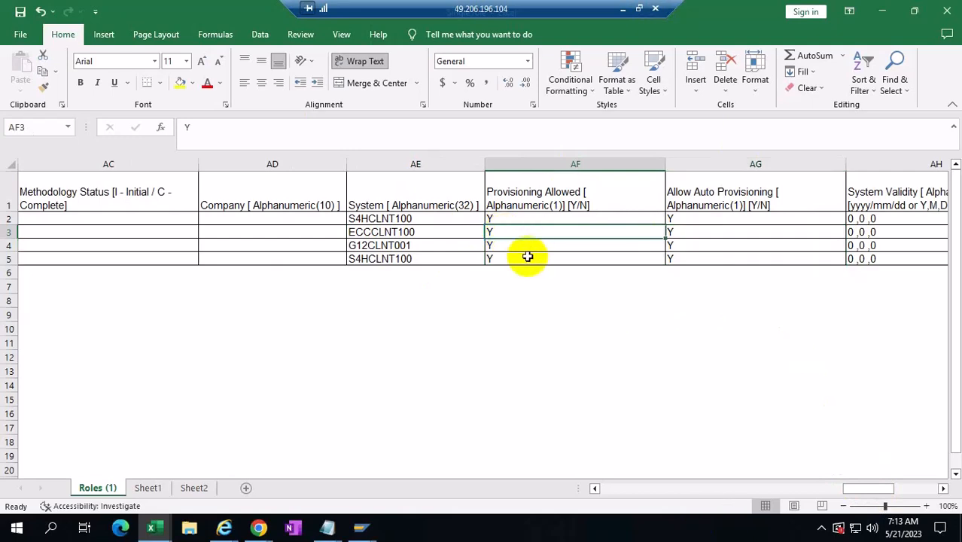
pyautogui.write('N')
pyautogui.click(699, 236)
pyautogui.write('N')
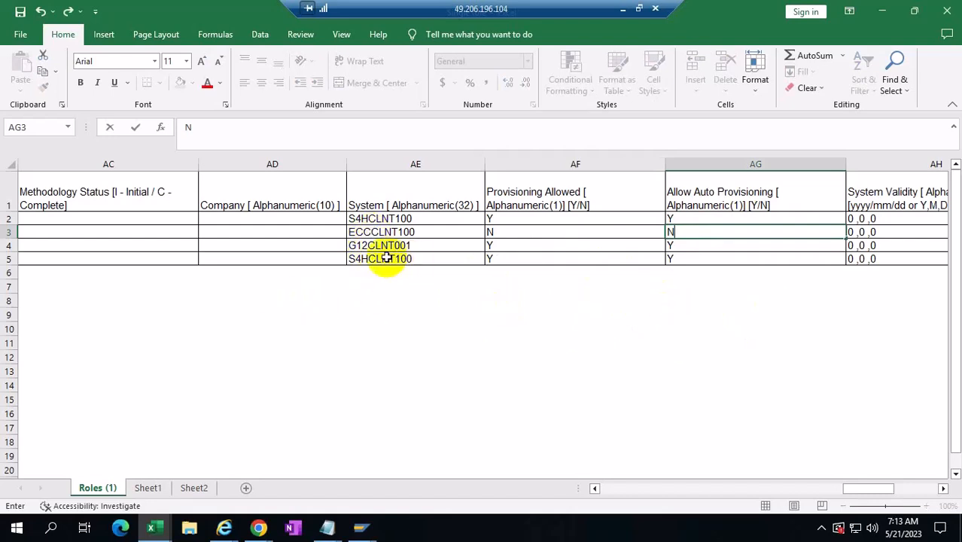
# - Delete the row of the single role ZSSIN:SAP_R3_LG:DEMO5 from the Roles (1) sheet
pyautogui.moveTo(858, 490); pyautogui.dragTo(591, 485)
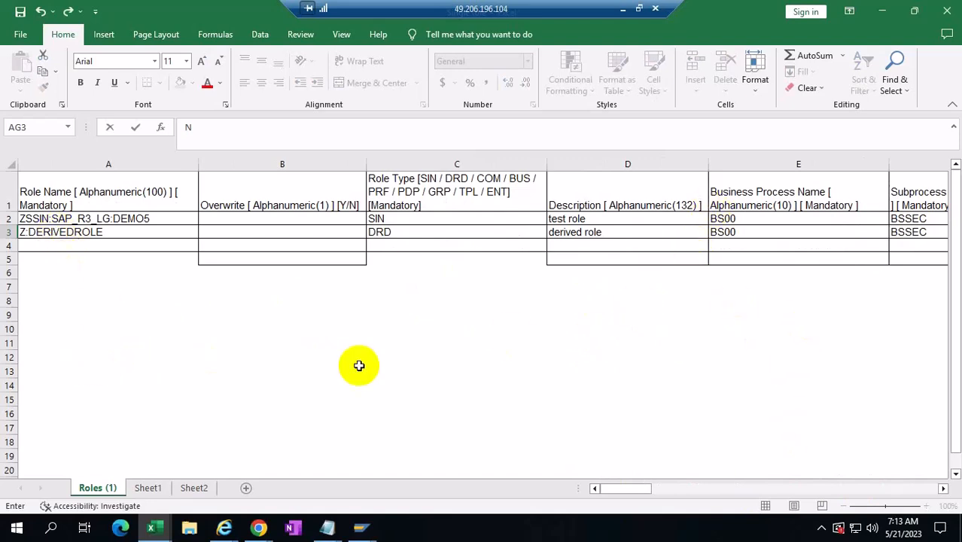
pyautogui.moveTo(630, 490); pyautogui.dragTo(856, 497)
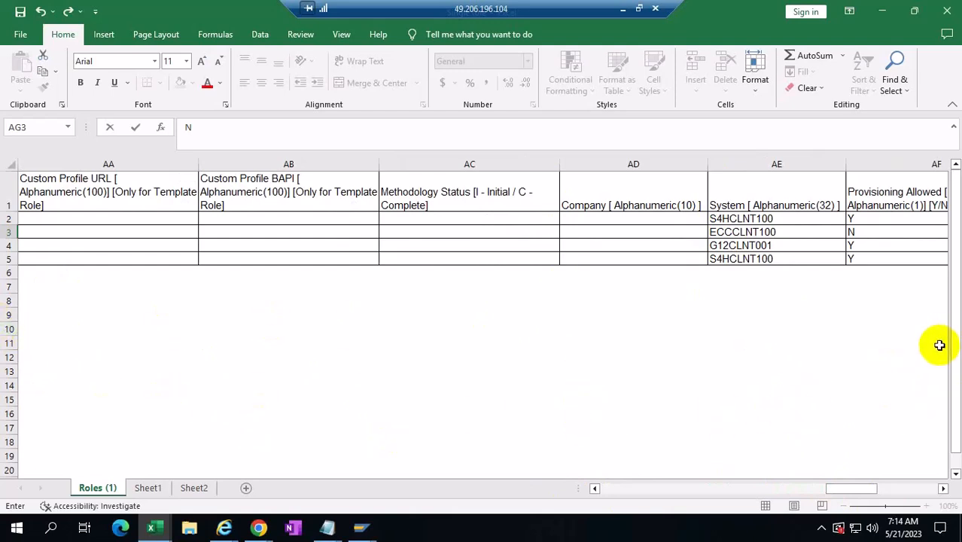
pyautogui.moveTo(594, 490); pyautogui.dragTo(594, 490)
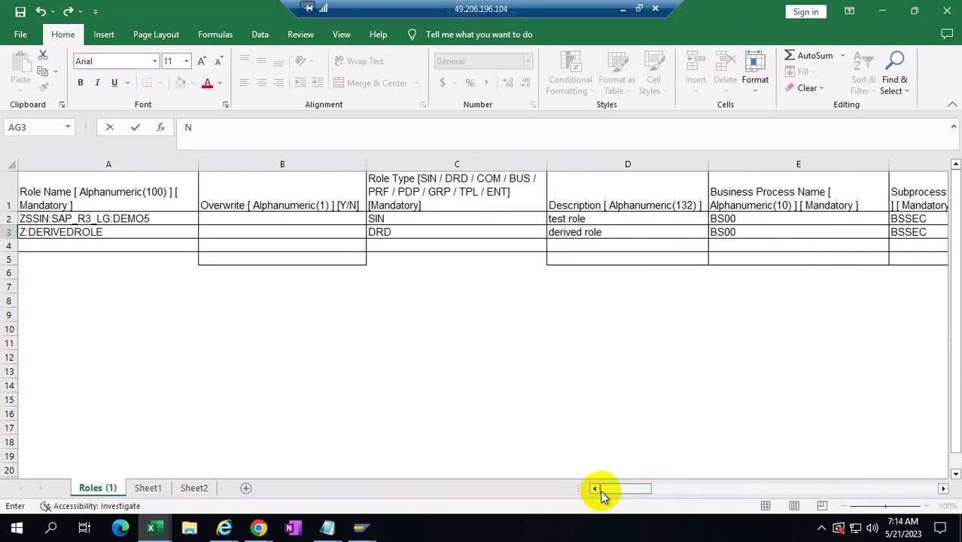
pyautogui.click(450, 349)
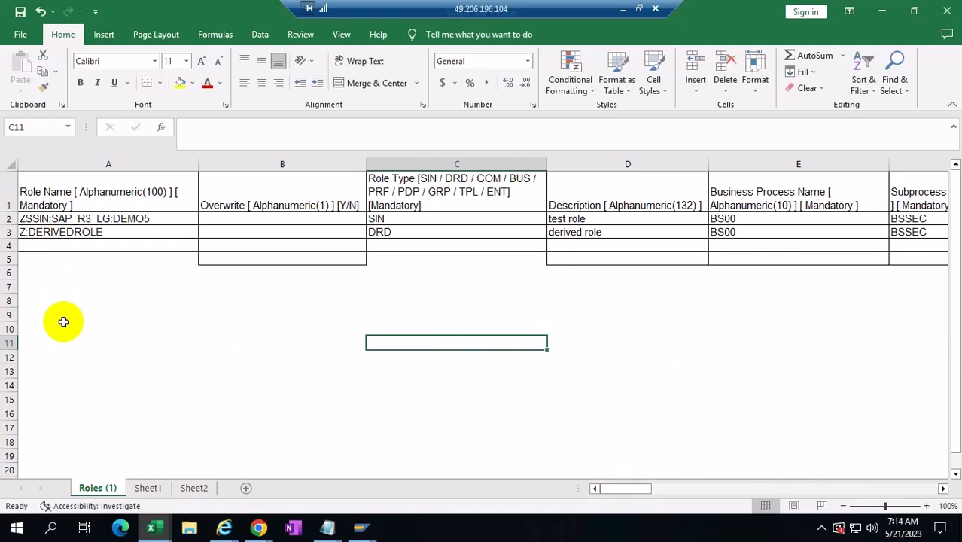
pyautogui.rightClick(6, 218)
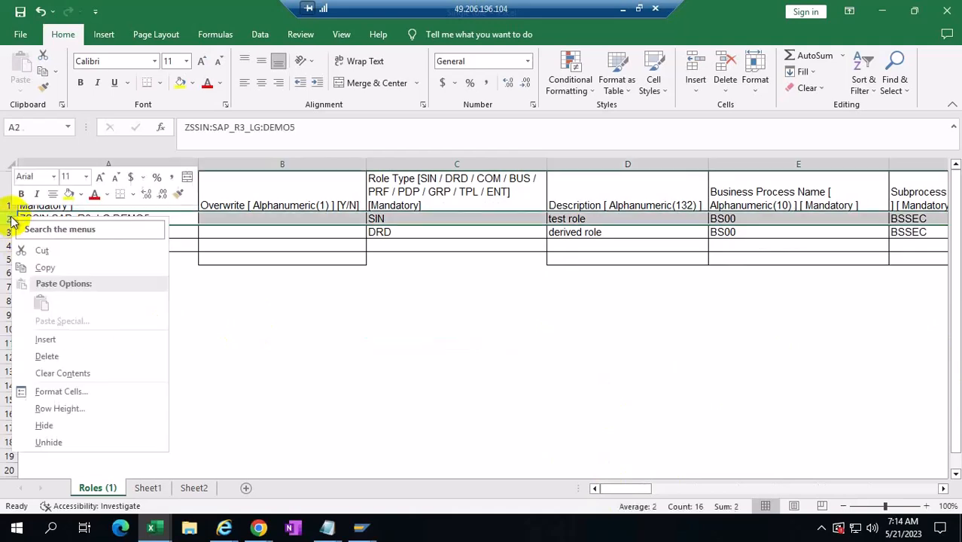
pyautogui.click(53, 357)
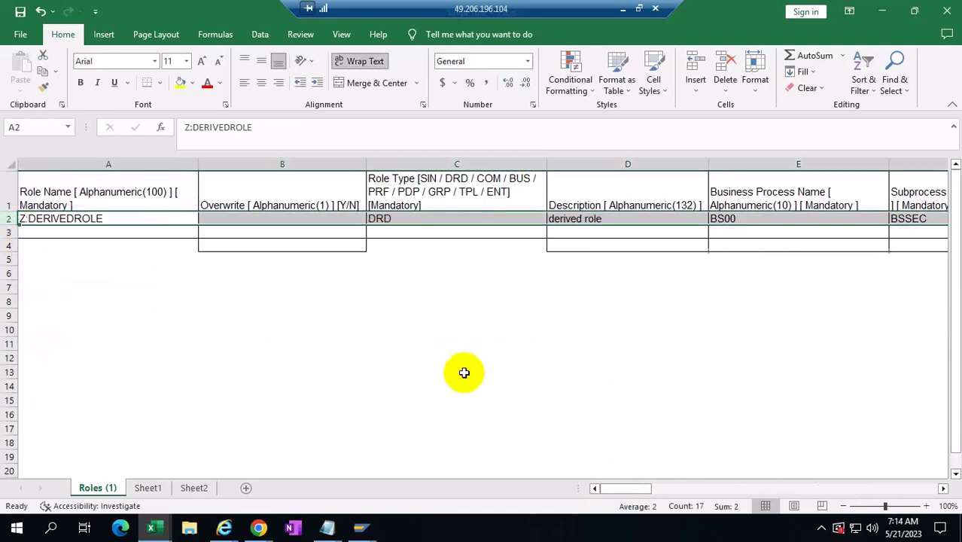
pyautogui.click(490, 369)
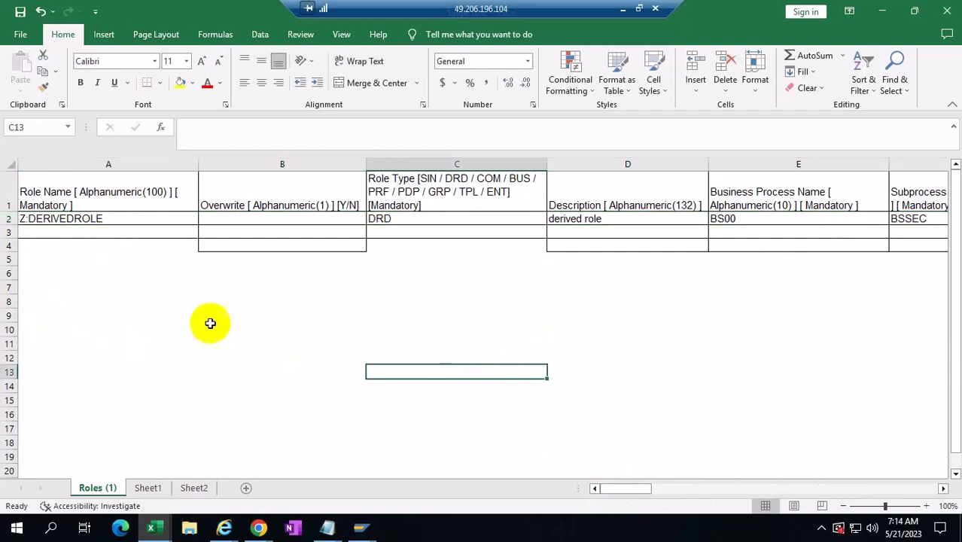
# - Switch to the composite role workbook and narrow the Overwrite column on its Roles (3) sheet
pyautogui.click(194, 487)
pyautogui.click(149, 488)
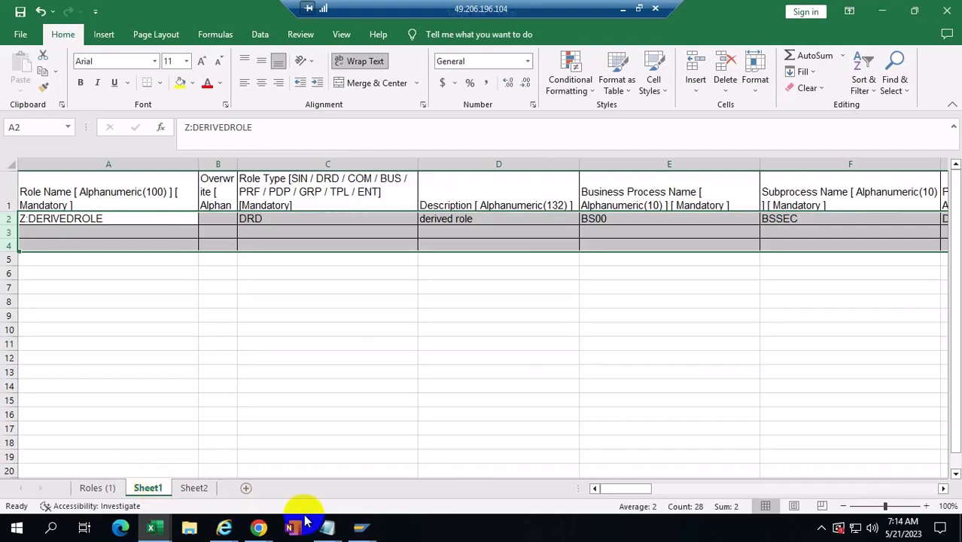
pyautogui.click(153, 527)
pyautogui.click(204, 492)
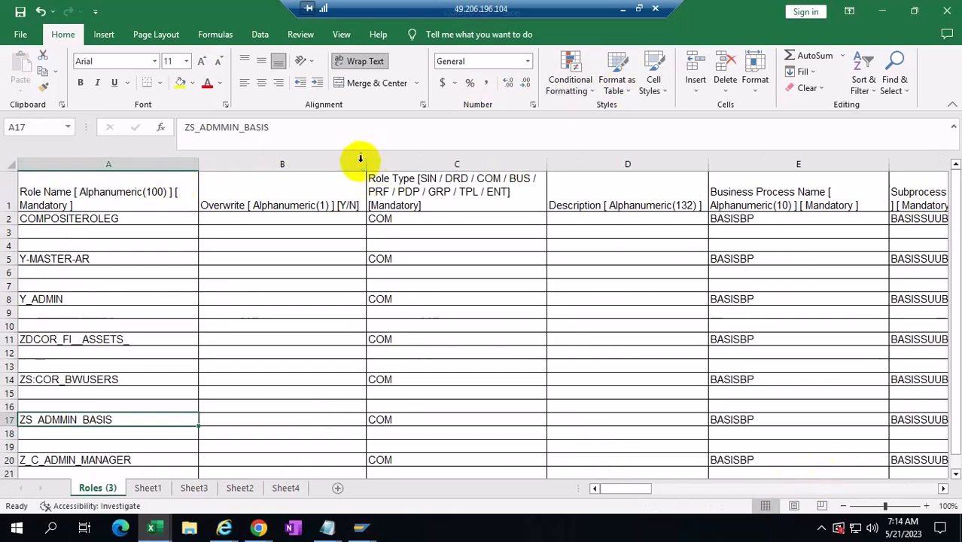
pyautogui.moveTo(366, 163); pyautogui.dragTo(241, 173)
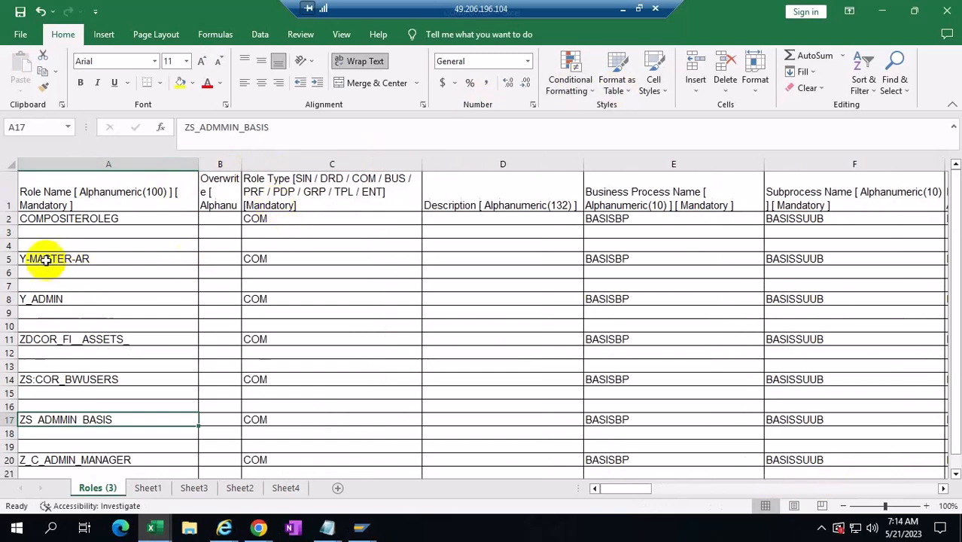
# - Examine the composite role rows on the Roles (3) sheet together with their system and provisioning columns
pyautogui.click(7, 218)
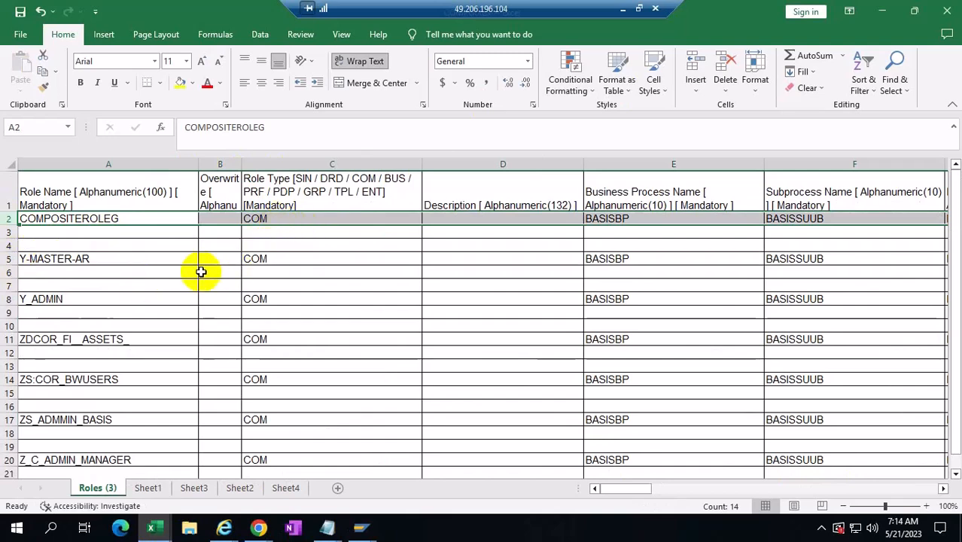
pyautogui.click(7, 258)
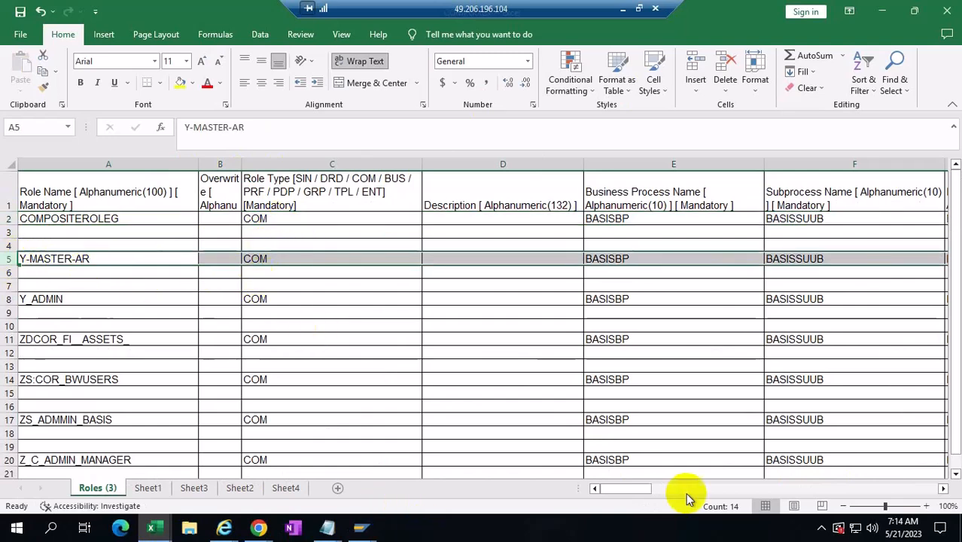
pyautogui.moveTo(625, 489); pyautogui.dragTo(597, 494)
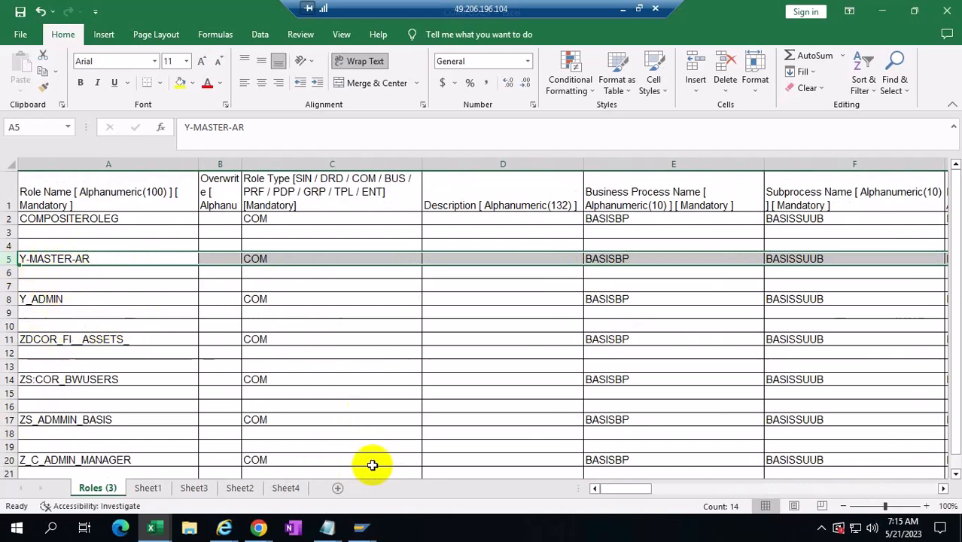
pyautogui.moveTo(613, 495); pyautogui.dragTo(847, 493)
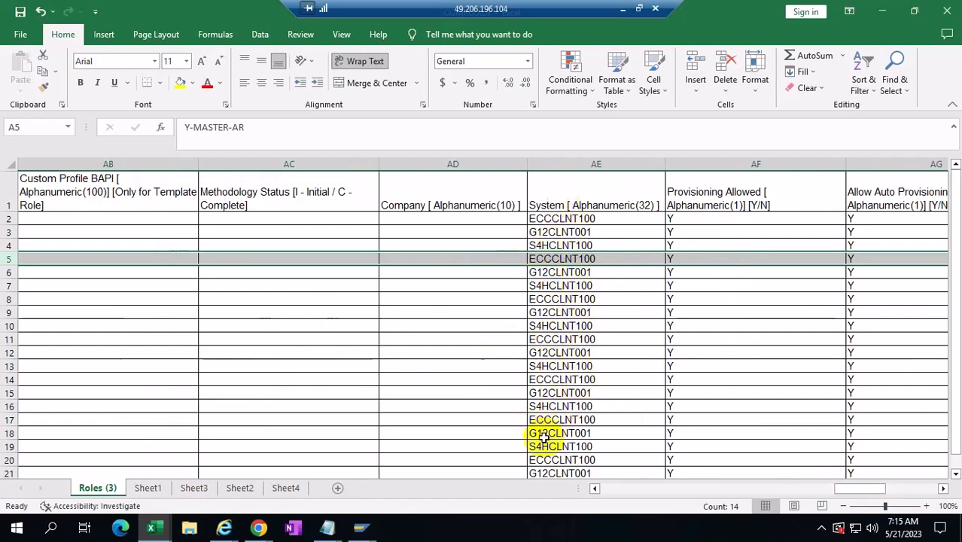
pyautogui.moveTo(852, 486); pyautogui.dragTo(590, 494)
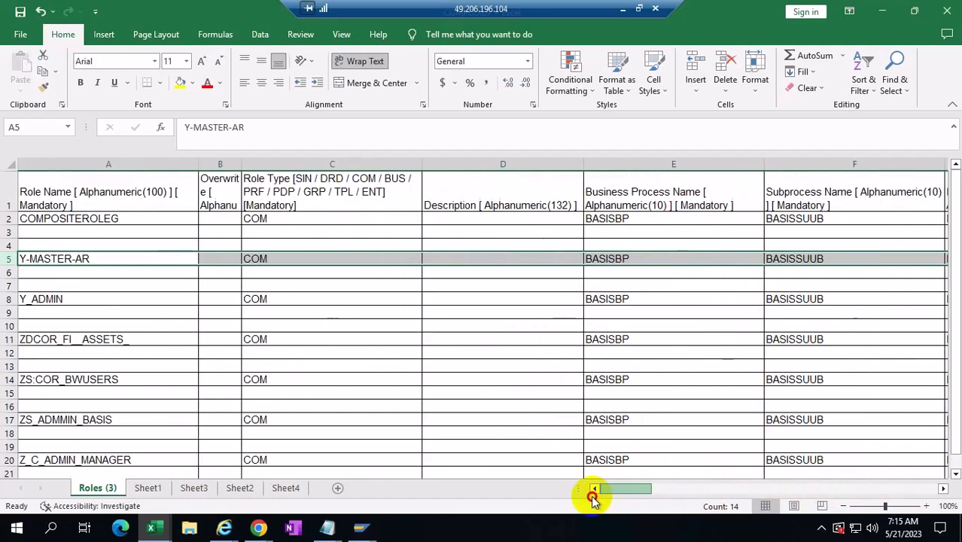
# - Review the composite role sample on Sheet1, including its Associated Roles column and system assignments
pyautogui.click(150, 488)
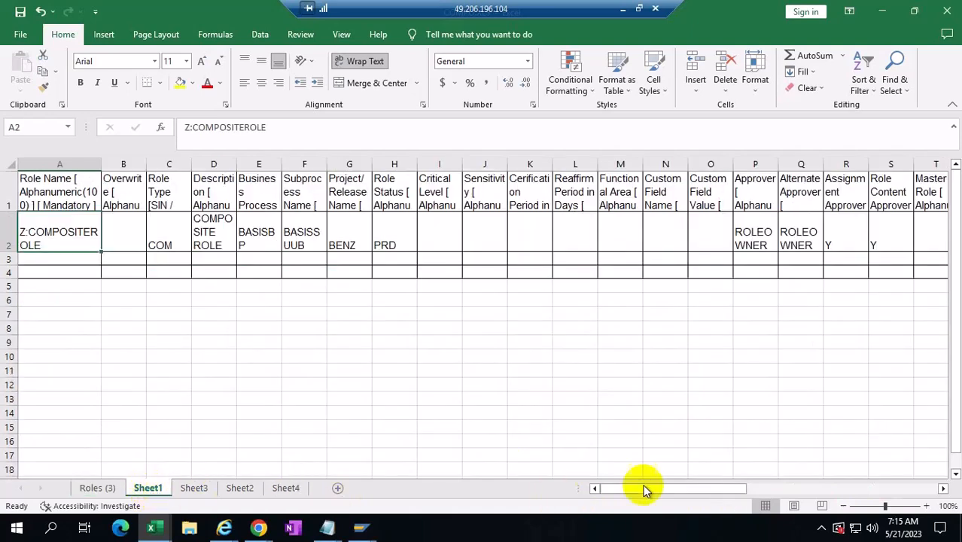
pyautogui.click(78, 485)
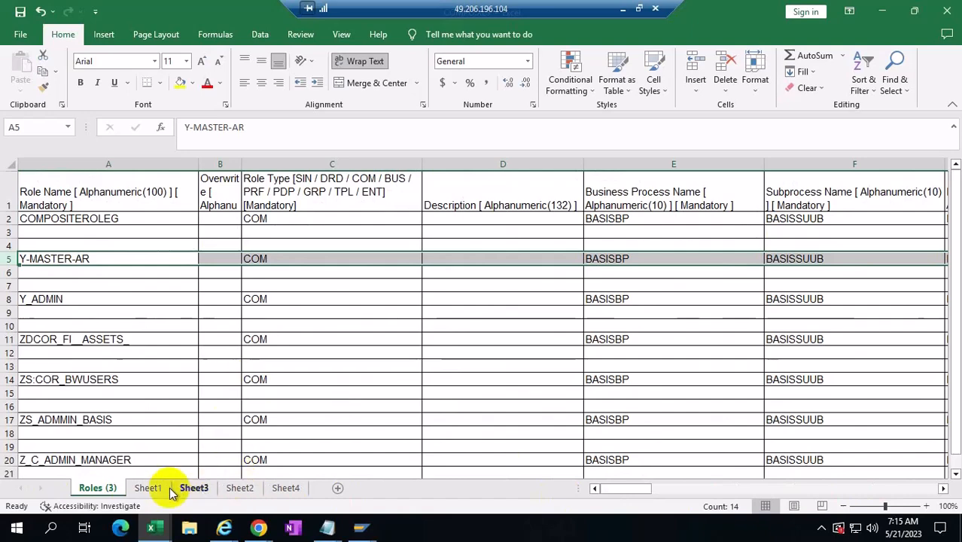
pyautogui.click(150, 488)
pyautogui.moveTo(676, 489); pyautogui.dragTo(823, 474)
pyautogui.click(220, 164)
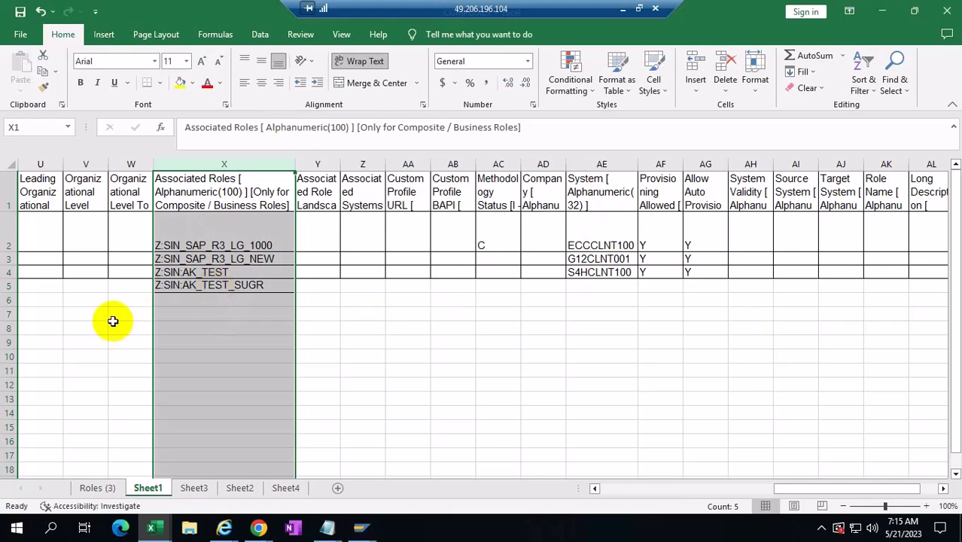
pyautogui.click(10, 300)
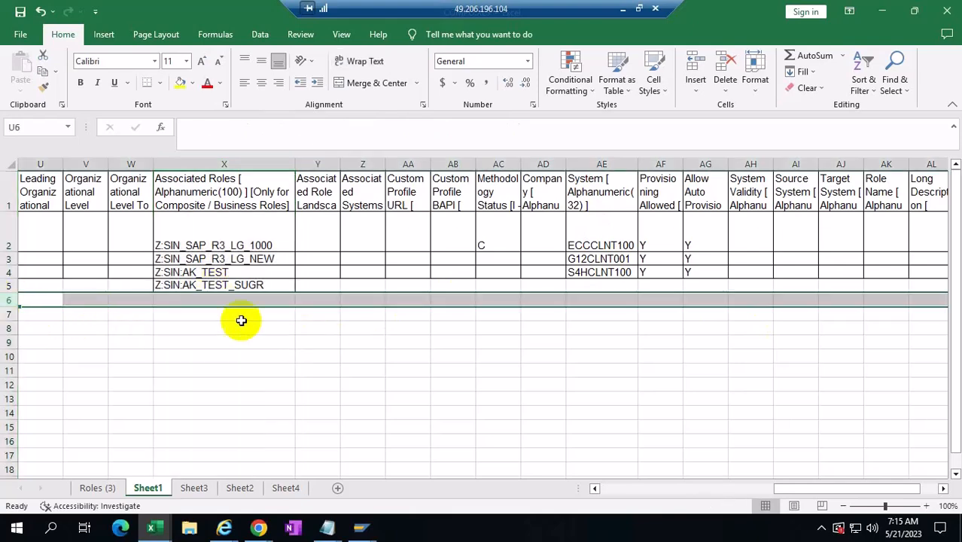
pyautogui.moveTo(812, 487); pyautogui.dragTo(391, 421)
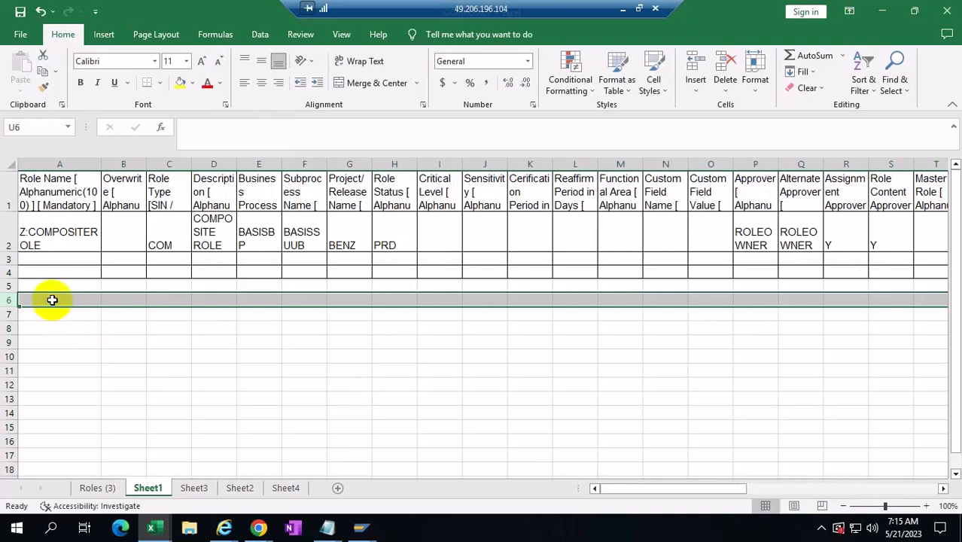
# - Copy rows 2 to 5 of the Z:COMPOSITEROLE entry on Sheet1 and paste them starting at row 6
pyautogui.click(49, 242)
pyautogui.click(9, 234)
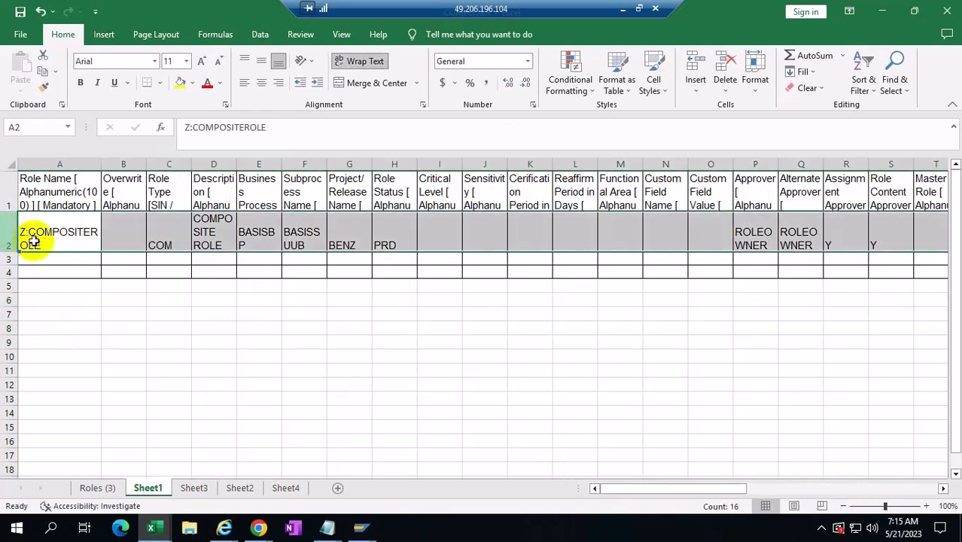
pyautogui.moveTo(9, 242); pyautogui.dragTo(9, 295)
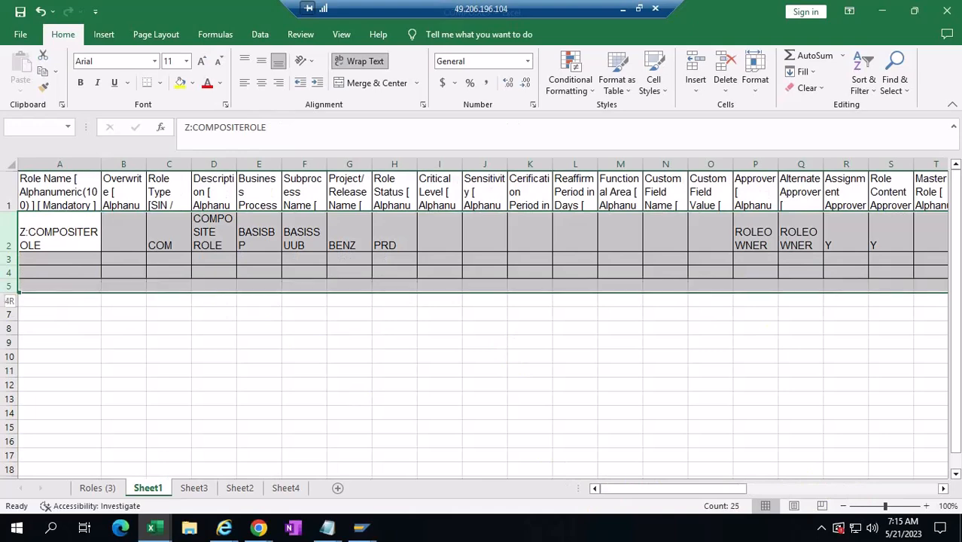
pyautogui.hotkey('ctrl', 'c')
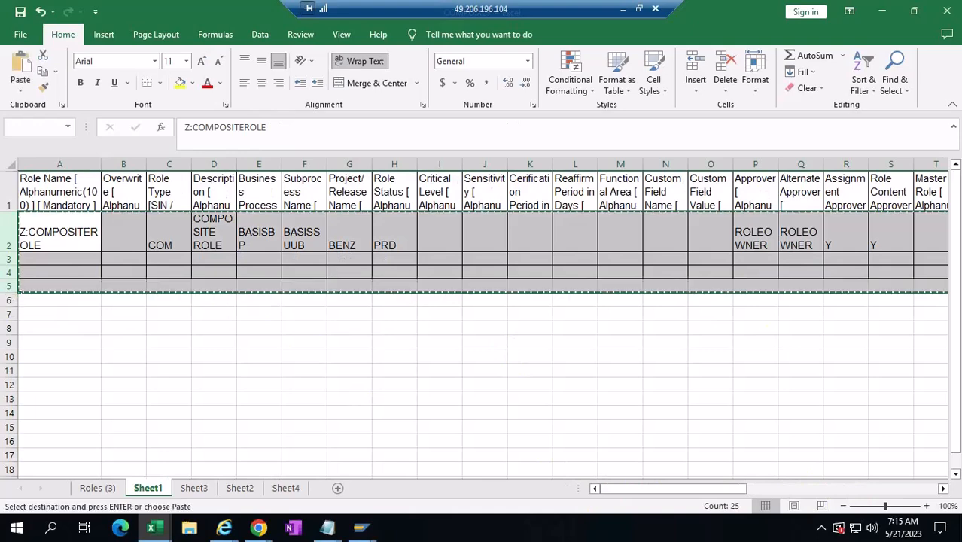
pyautogui.click(53, 302)
pyautogui.hotkey('ctrl', 'v')
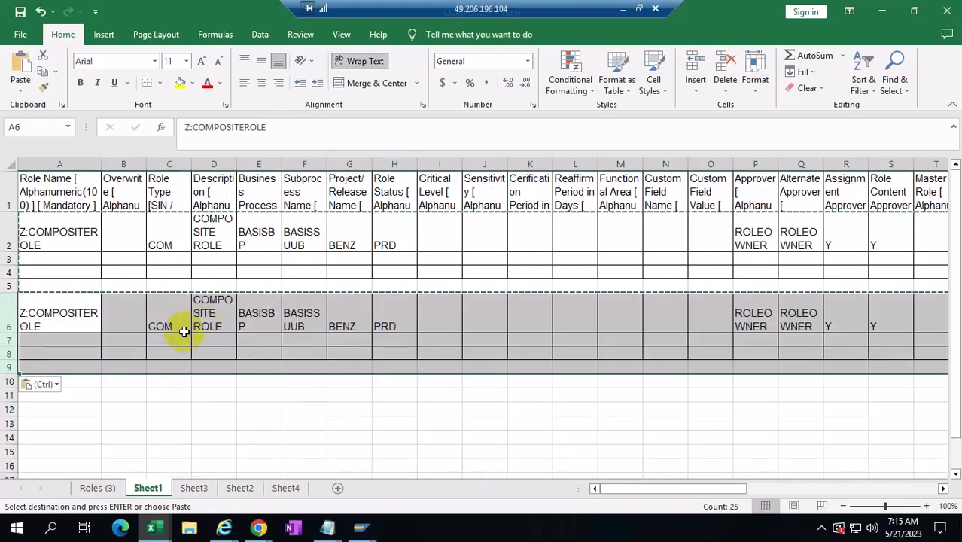
# - Rename the copied role in row 6 to Z:COMPOSITEROLE1 and change its description to COMPOSITE ROLE1
pyautogui.doubleClick(43, 331)
pyautogui.write('1')
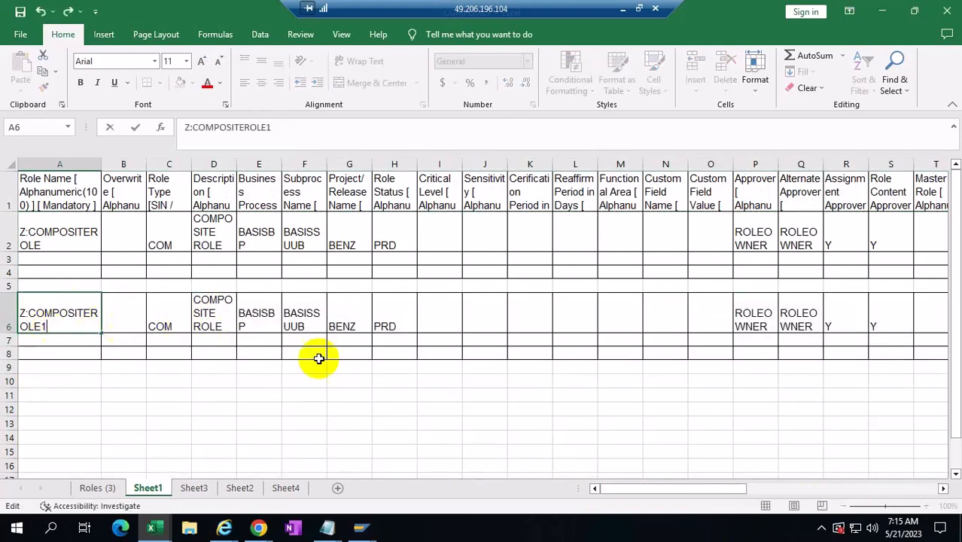
pyautogui.doubleClick(227, 325)
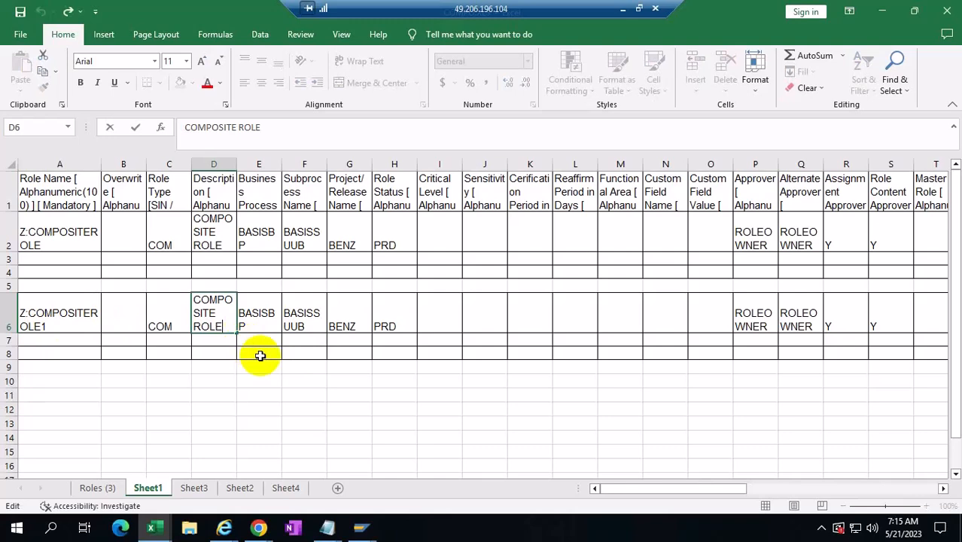
pyautogui.write('1')
# - Delete row 9, which holds the associated role Z:SIN:AK_TEST_SUGR of the copied composite role
pyautogui.moveTo(719, 486); pyautogui.dragTo(805, 483)
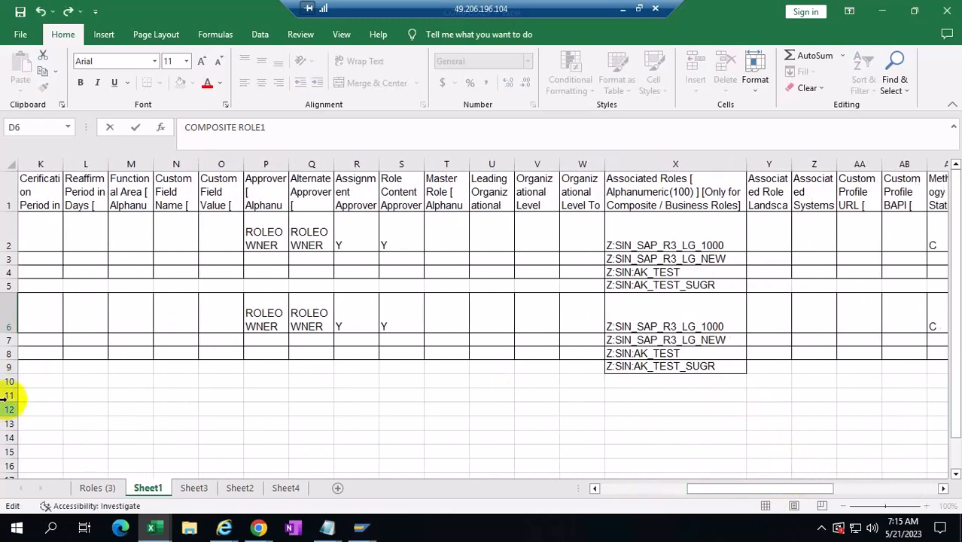
pyautogui.click(8, 367)
pyautogui.rightClick(9, 368)
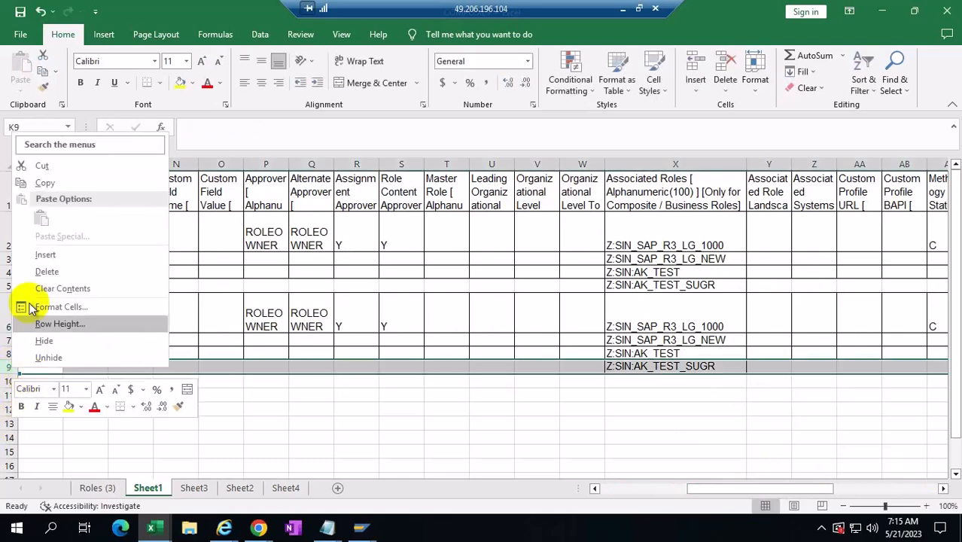
pyautogui.click(46, 271)
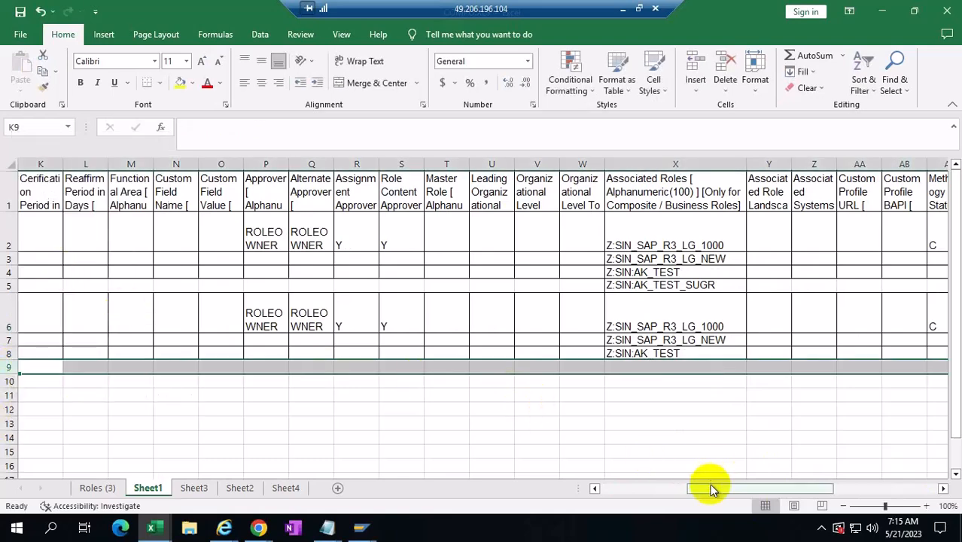
# - Copy rows 6 to 8 of the Z:COMPOSITEROLE1 entry and paste them starting at row 9
pyautogui.moveTo(710, 487); pyautogui.dragTo(598, 491)
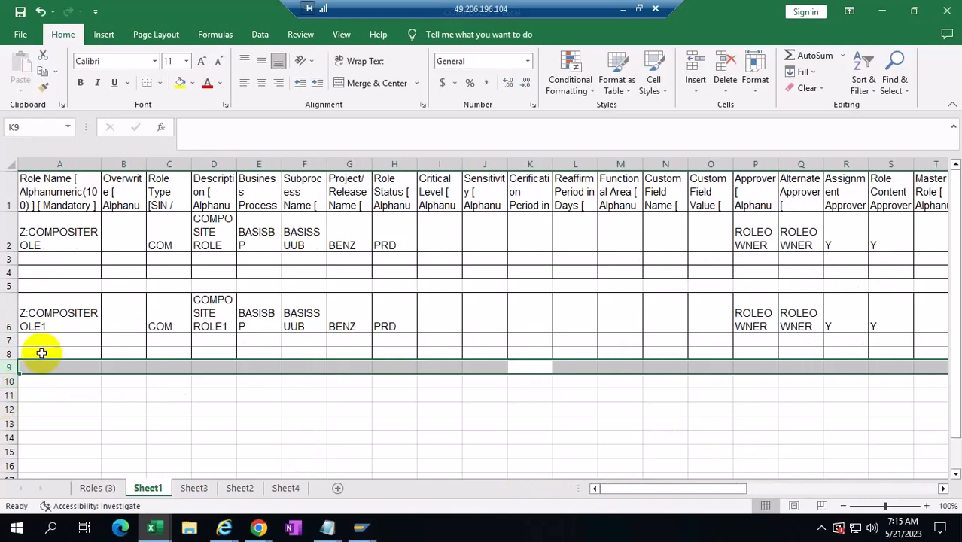
pyautogui.click(7, 311)
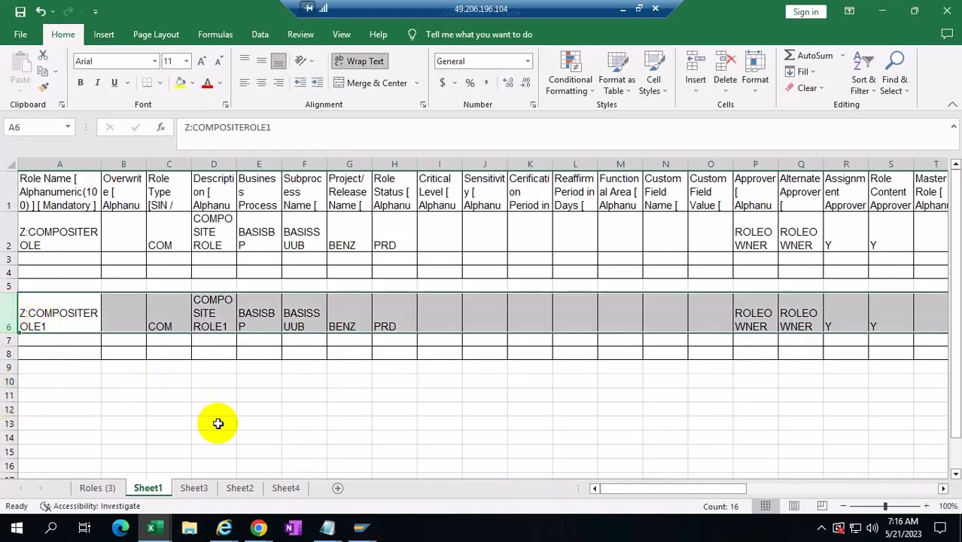
pyautogui.hotkey('shift', 'Down')
pyautogui.hotkey('shift', 'Down')
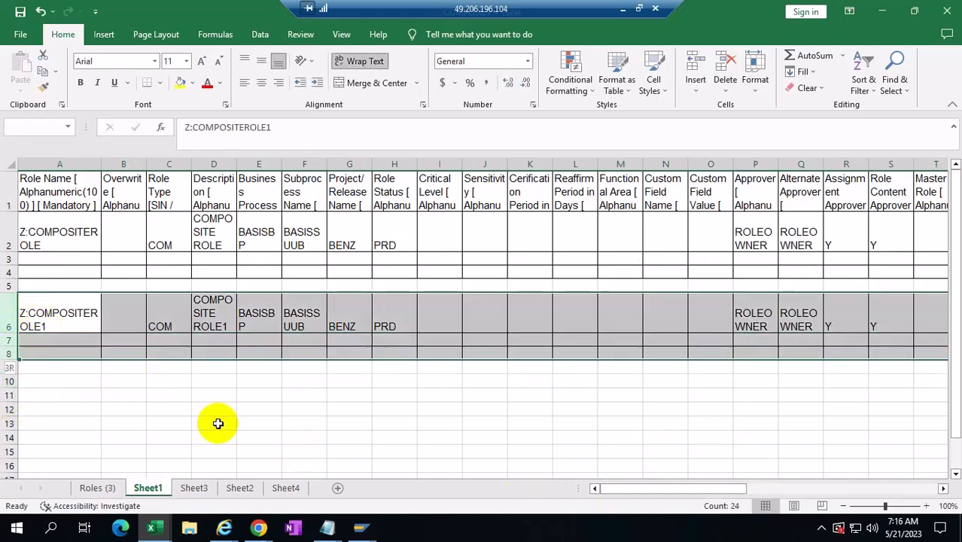
pyautogui.hotkey('ctrl', 'c')
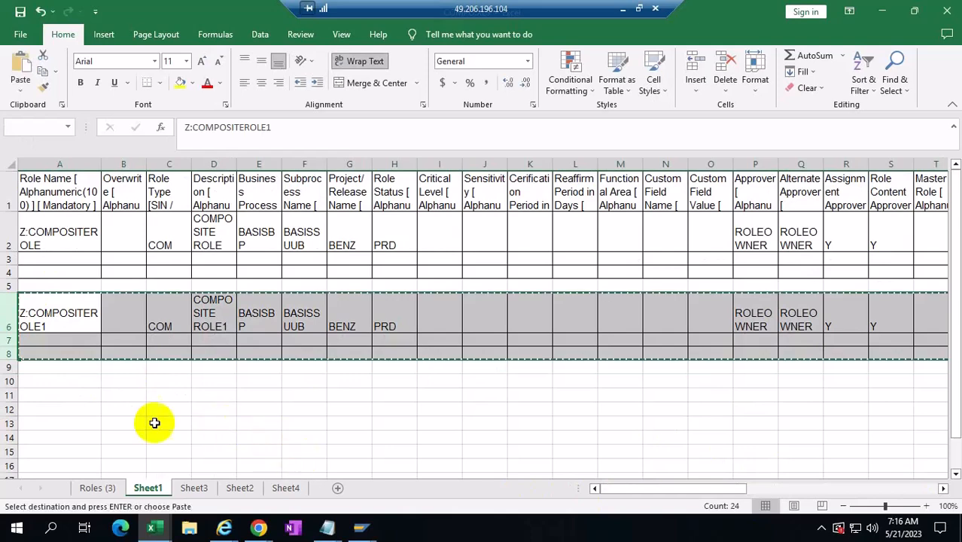
pyautogui.click(31, 370)
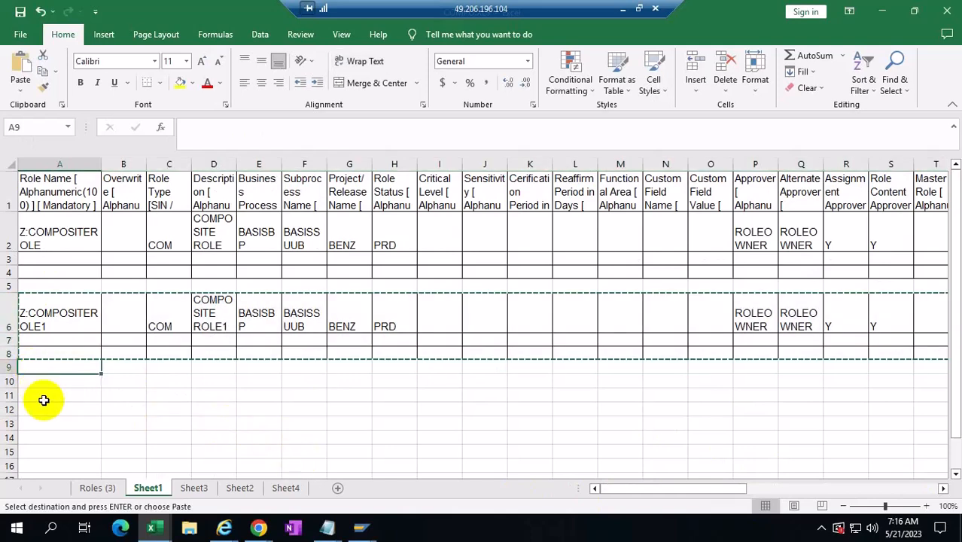
pyautogui.hotkey('ctrl', 'v')
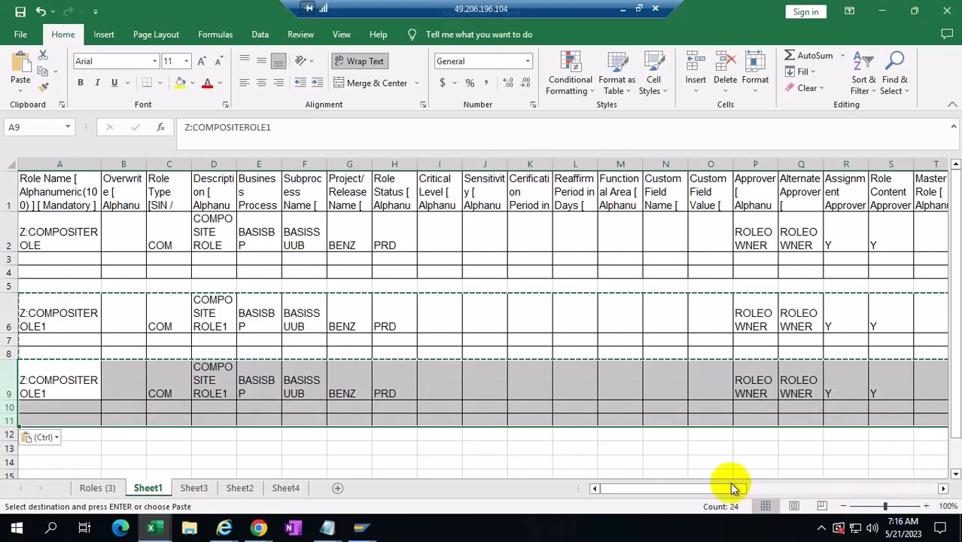
# - Review the composite role entries on Sheet1 across their approver, Associated Roles and System columns
pyautogui.moveTo(715, 493); pyautogui.dragTo(848, 492)
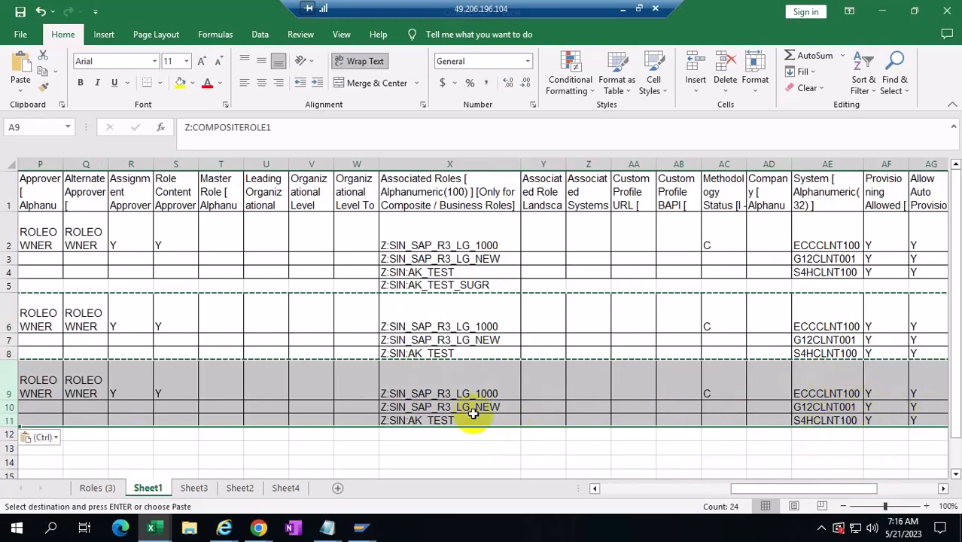
pyautogui.moveTo(766, 486); pyautogui.dragTo(576, 499)
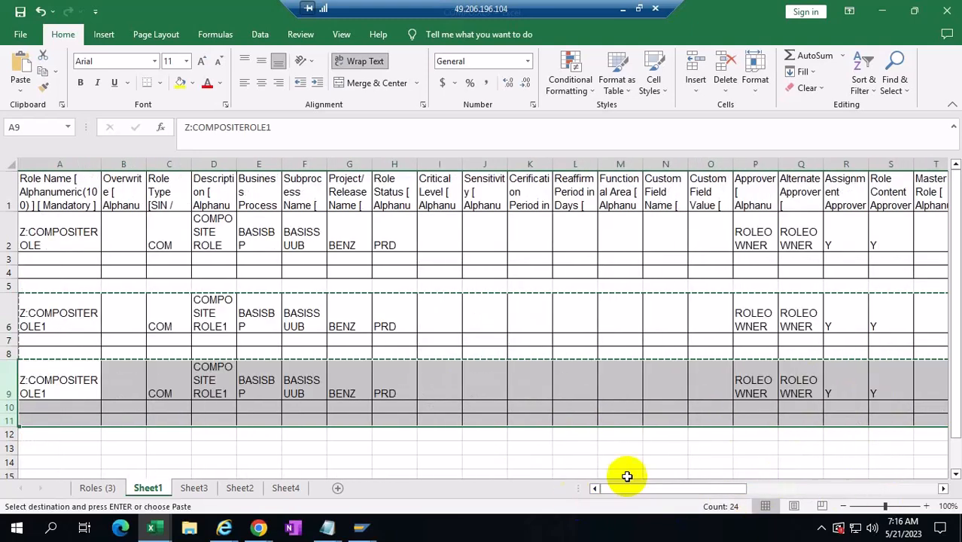
pyautogui.press('Escape')
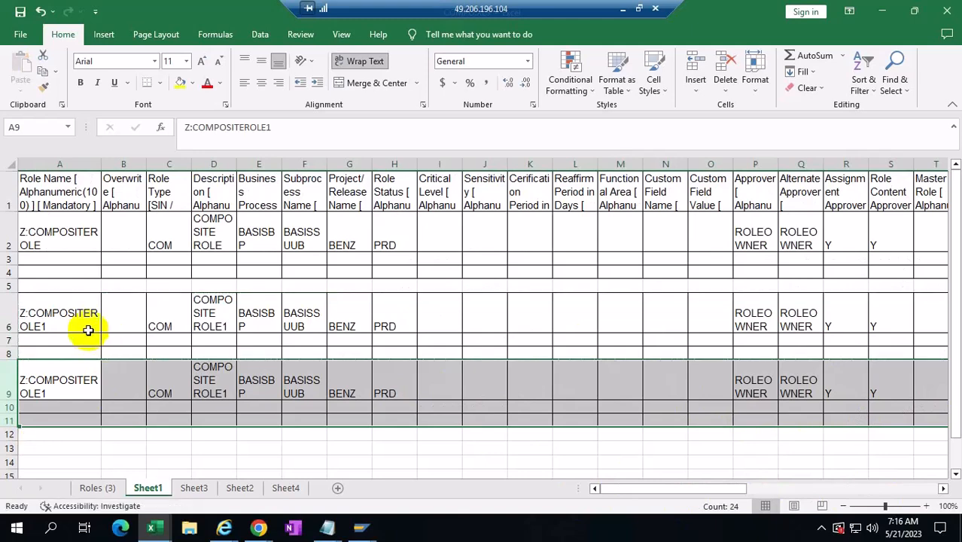
pyautogui.click(173, 352)
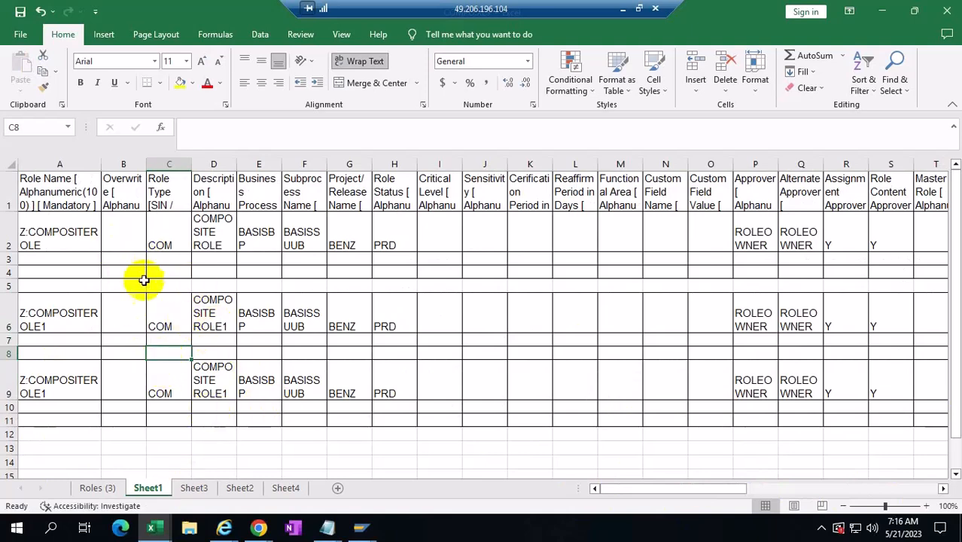
pyautogui.moveTo(691, 490); pyautogui.dragTo(798, 498)
pyautogui.moveTo(734, 502); pyautogui.dragTo(489, 499)
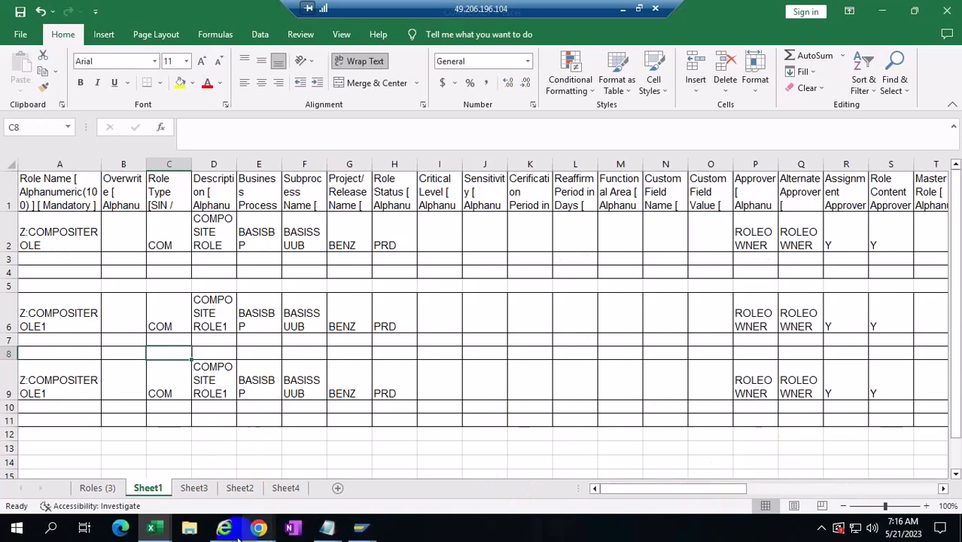
# - Switch to the derived role workbook and compare its role type with the Role Import criteria page in Chrome
pyautogui.moveTo(168, 532)
pyautogui.click(118, 476)
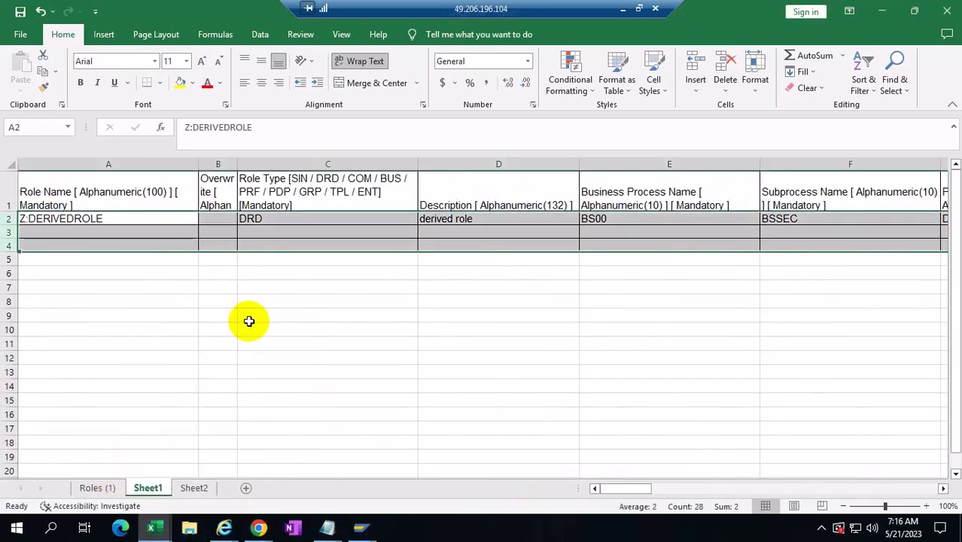
pyautogui.click(269, 218)
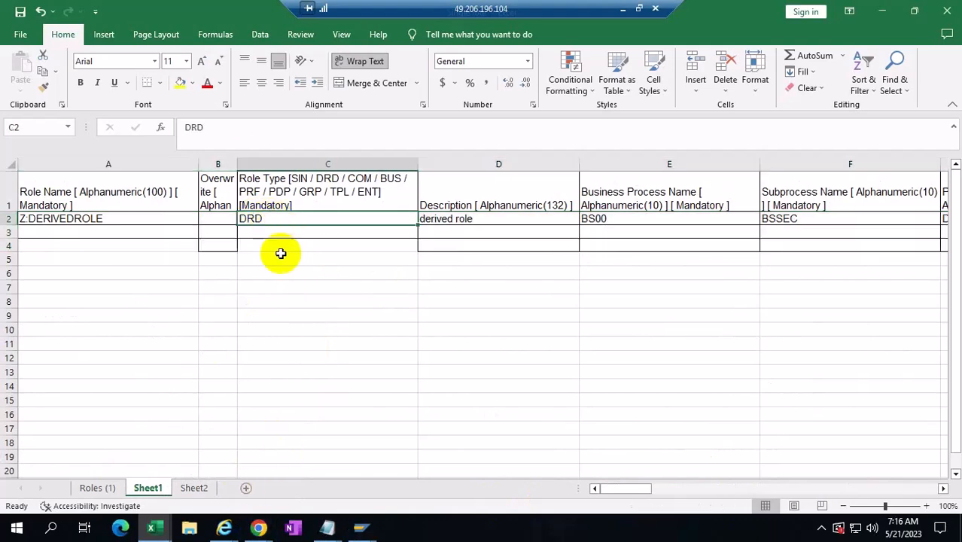
pyautogui.moveTo(253, 527)
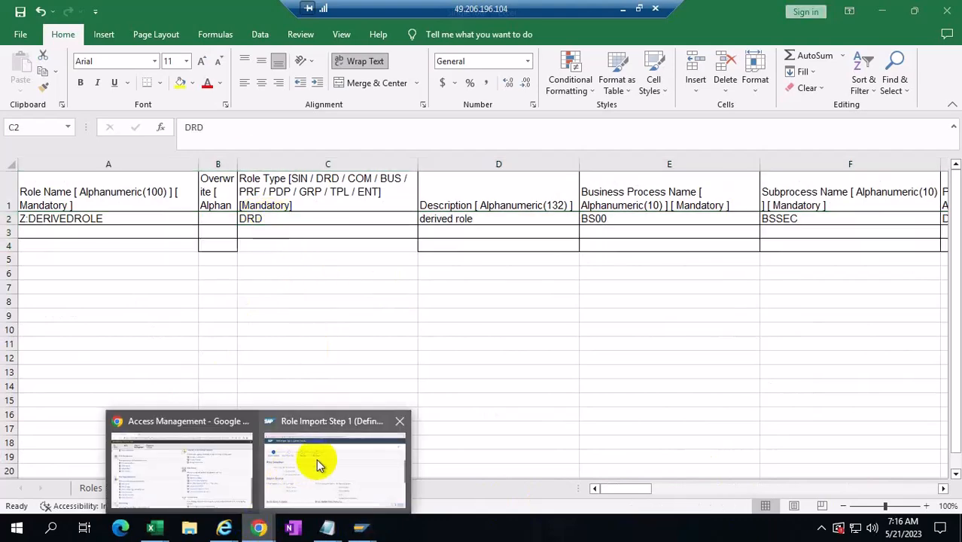
pyautogui.click(318, 462)
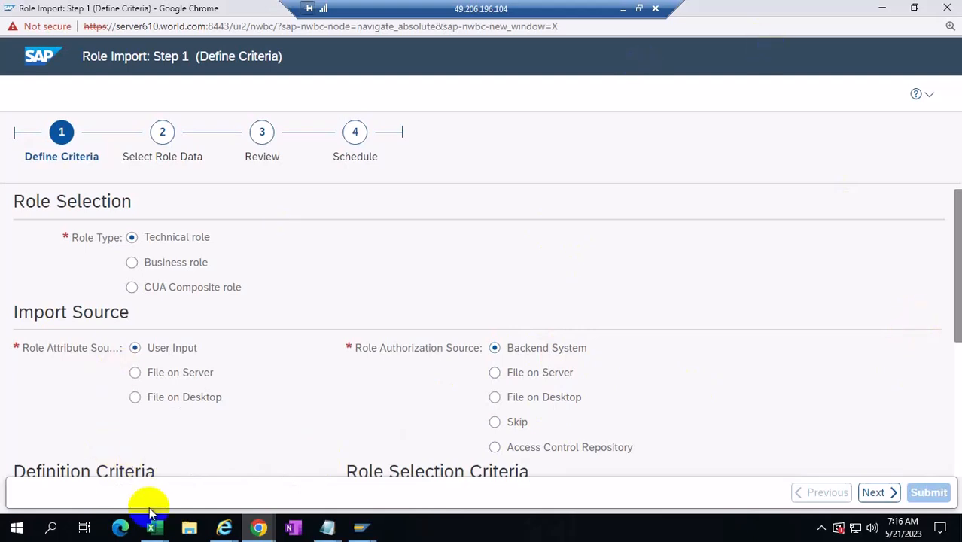
pyautogui.moveTo(150, 519)
pyautogui.click(84, 468)
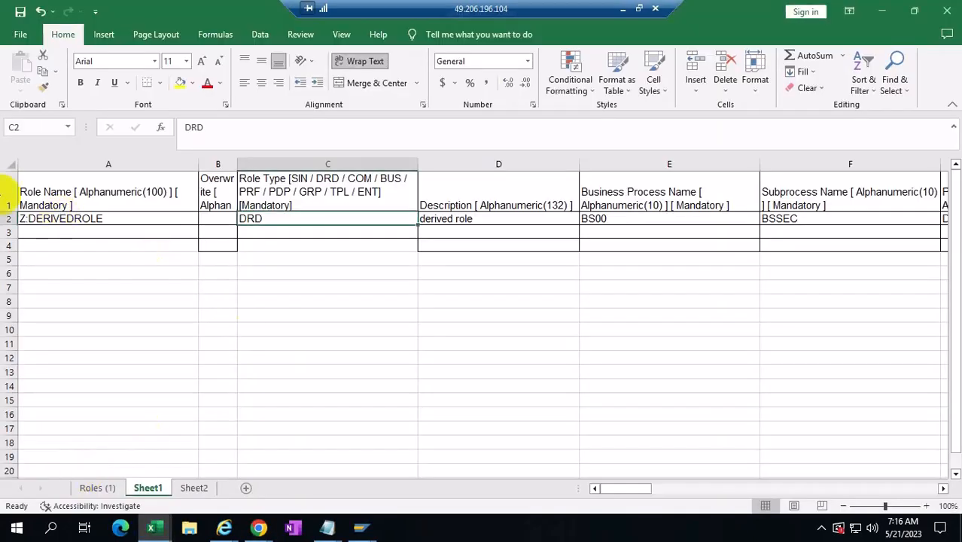
# - Examine the role name, role type and Master Role values of the Z:DERIVEDROLE row on Sheet1
pyautogui.click(101, 219)
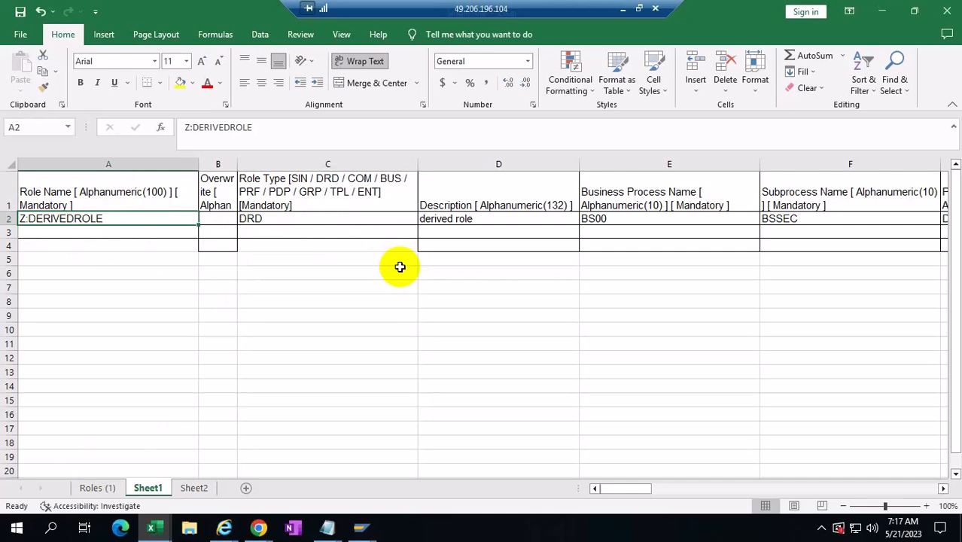
pyautogui.click(282, 269)
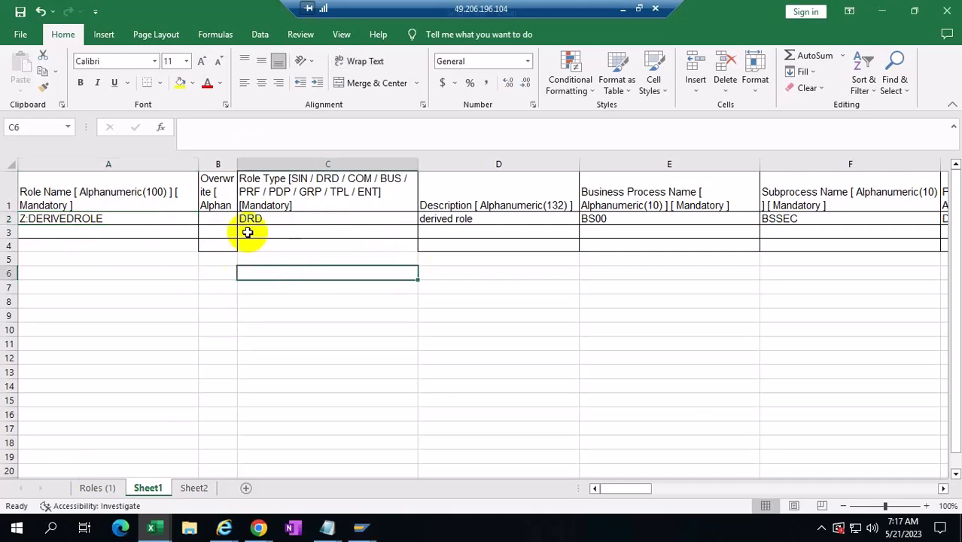
pyautogui.click(289, 219)
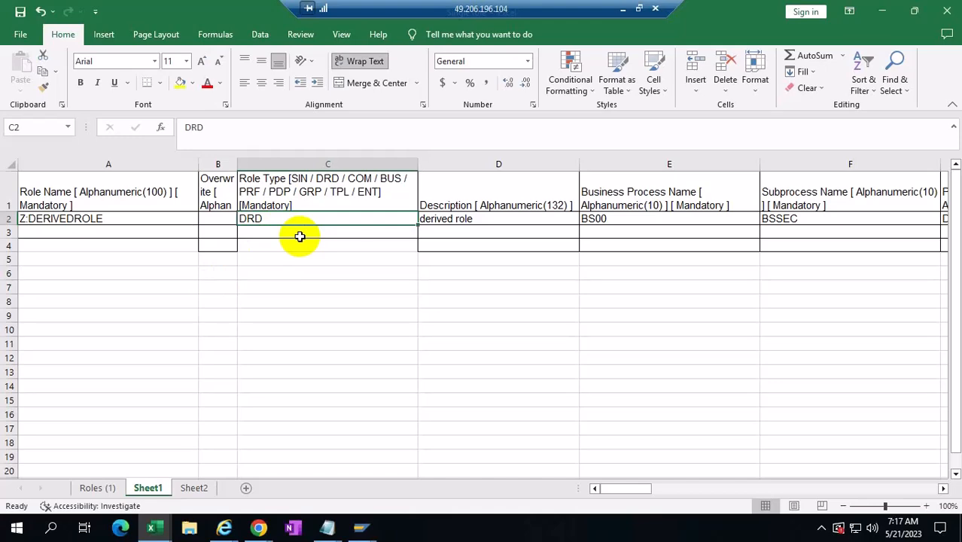
pyautogui.moveTo(627, 491); pyautogui.dragTo(767, 502)
pyautogui.click(678, 221)
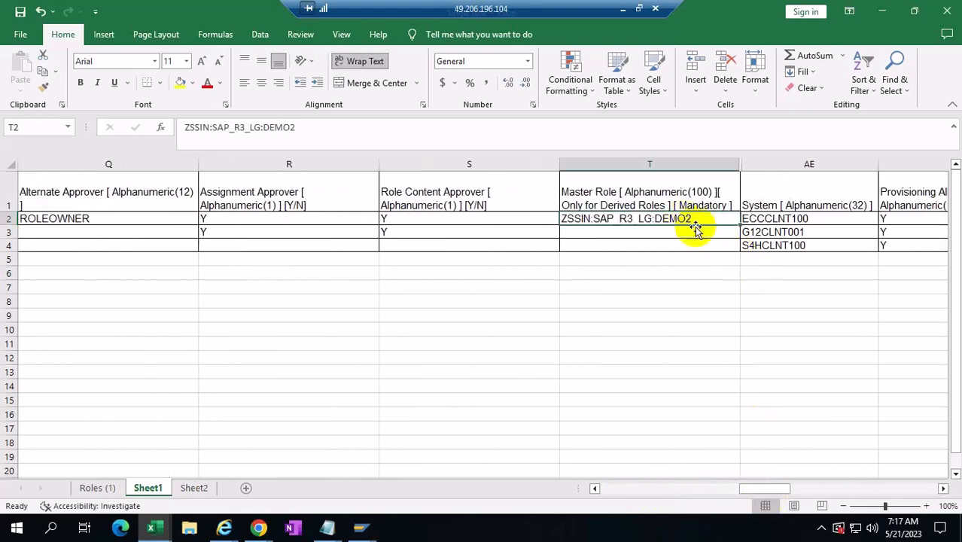
# - Set the Role Type of the Z:DERIVEDROLE row to SIN in cell C2
pyautogui.moveTo(758, 489); pyautogui.dragTo(598, 503)
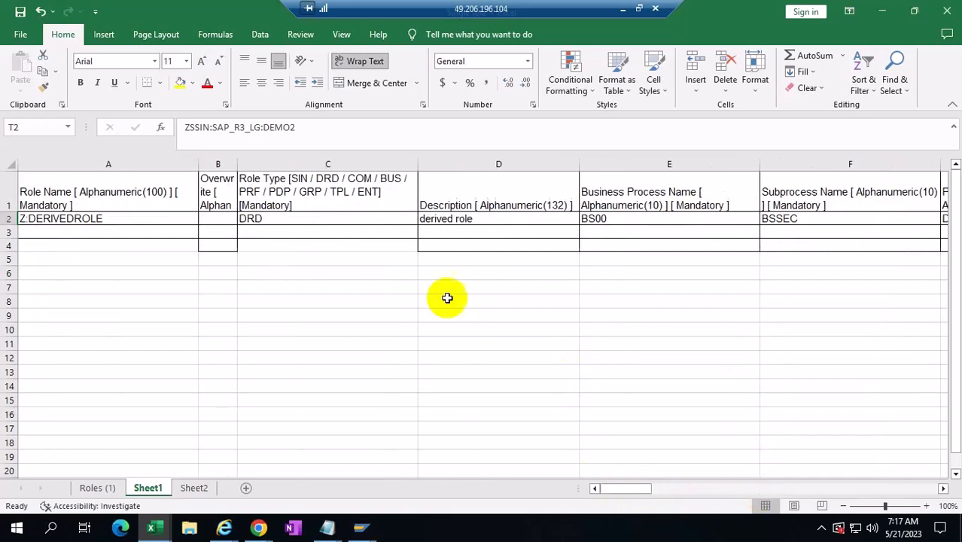
pyautogui.click(255, 222)
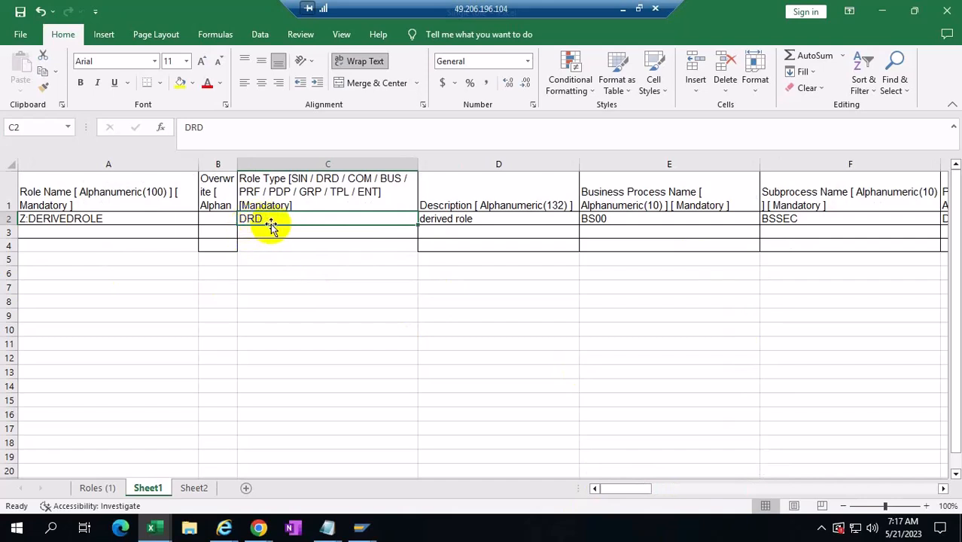
pyautogui.write('si')
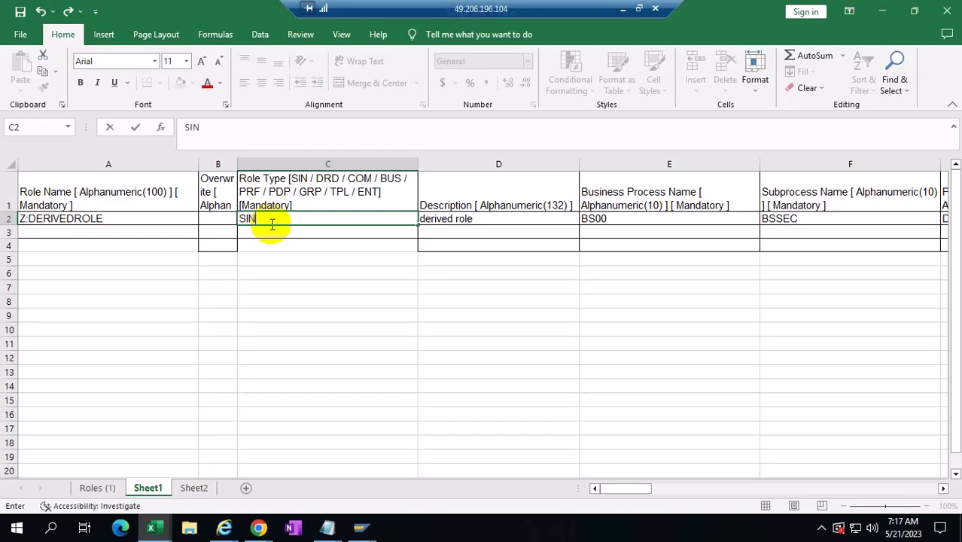
# - Switch to the Role Import window in Chrome and set the attribute source to File on Desktop and the authorization source to Skip
pyautogui.click(258, 527)
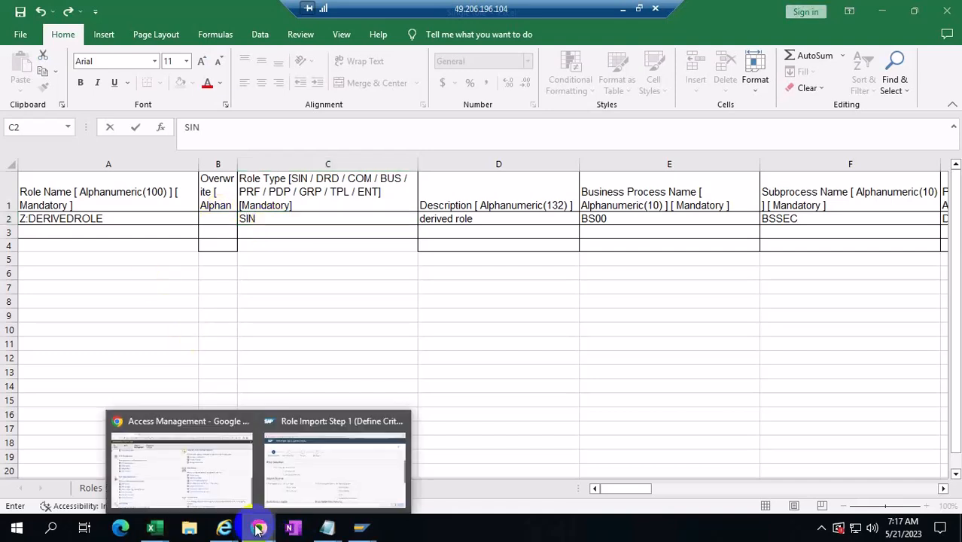
pyautogui.click(357, 472)
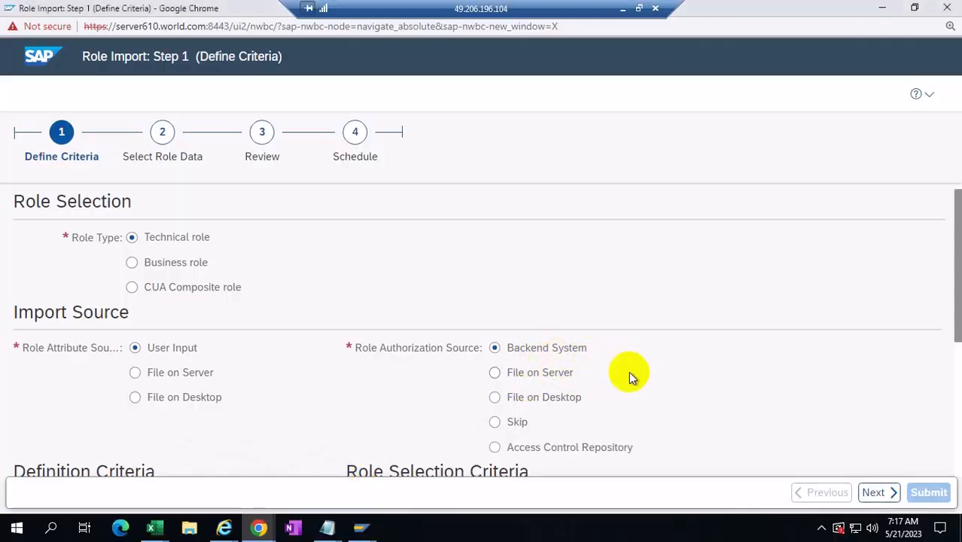
pyautogui.click(133, 399)
pyautogui.click(496, 424)
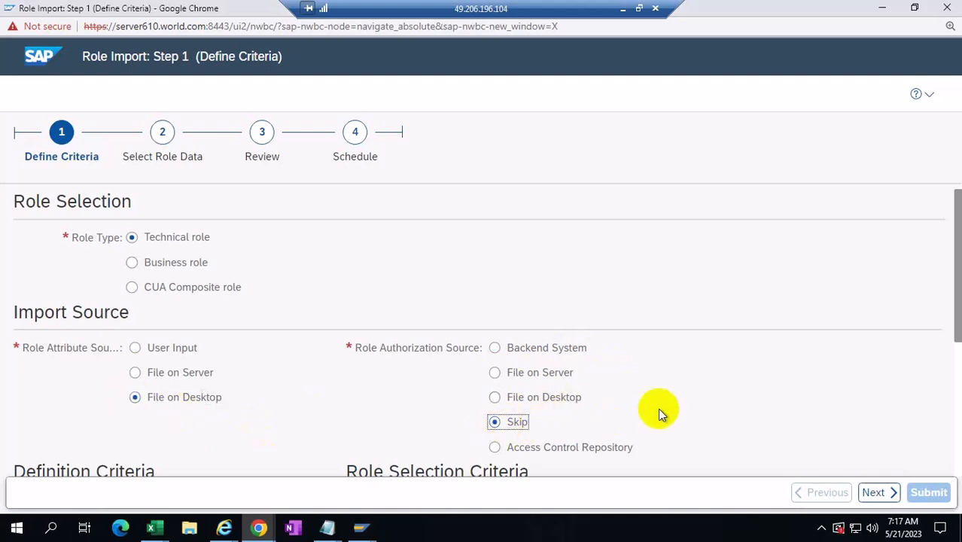
pyautogui.scroll(-2, 710, 226)
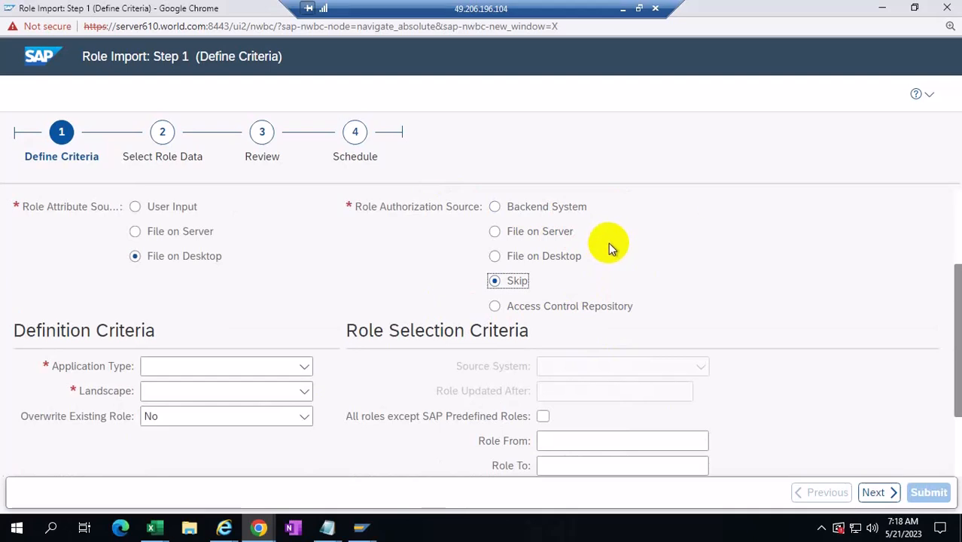
# - Return to the derived role workbook and check the role name and role type in row 2
pyautogui.hotkey('alt', 'Tab')
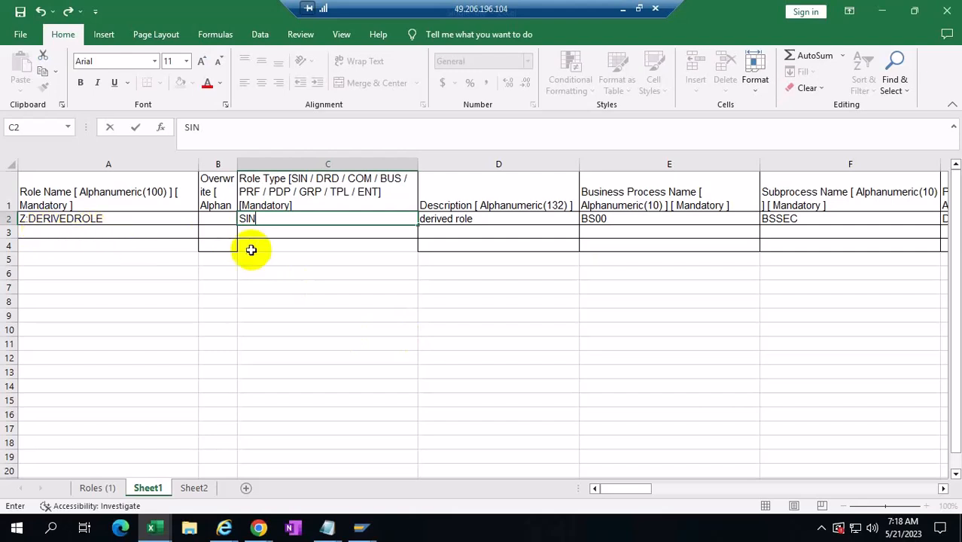
pyautogui.click(106, 219)
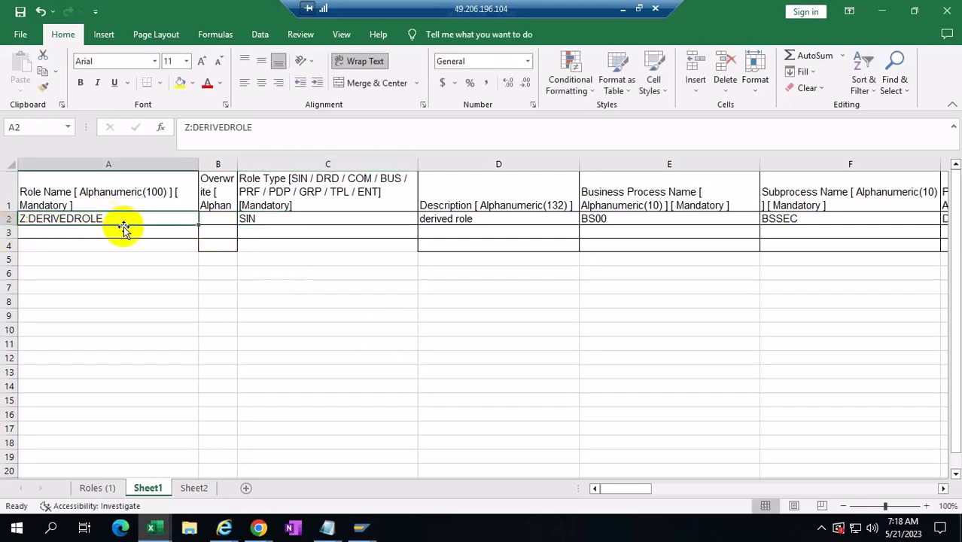
pyautogui.click(253, 218)
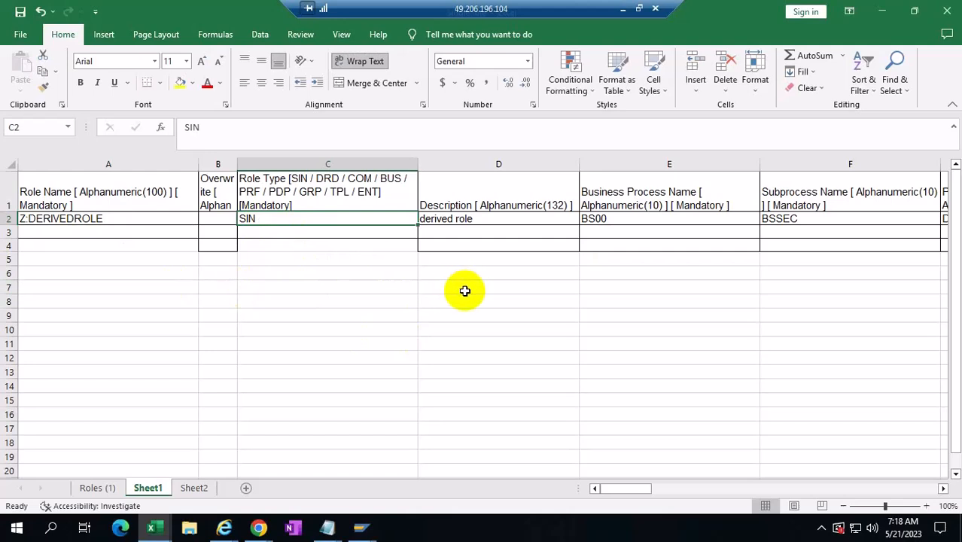
# - Open Notepad, start a note reading "Role Name-" and minimise it to return to the derived role sheet
pyautogui.click(151, 218)
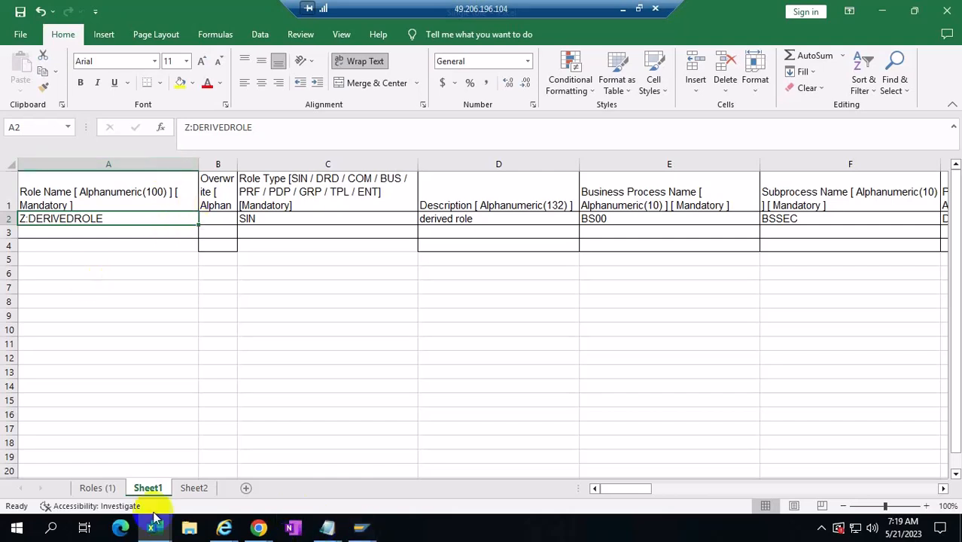
pyautogui.click(49, 529)
pyautogui.click(50, 527)
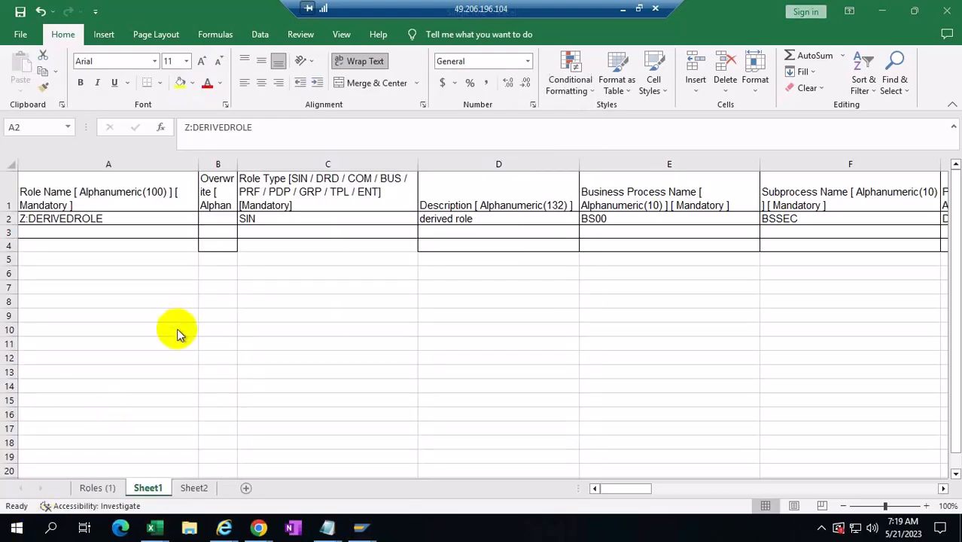
pyautogui.click(52, 524)
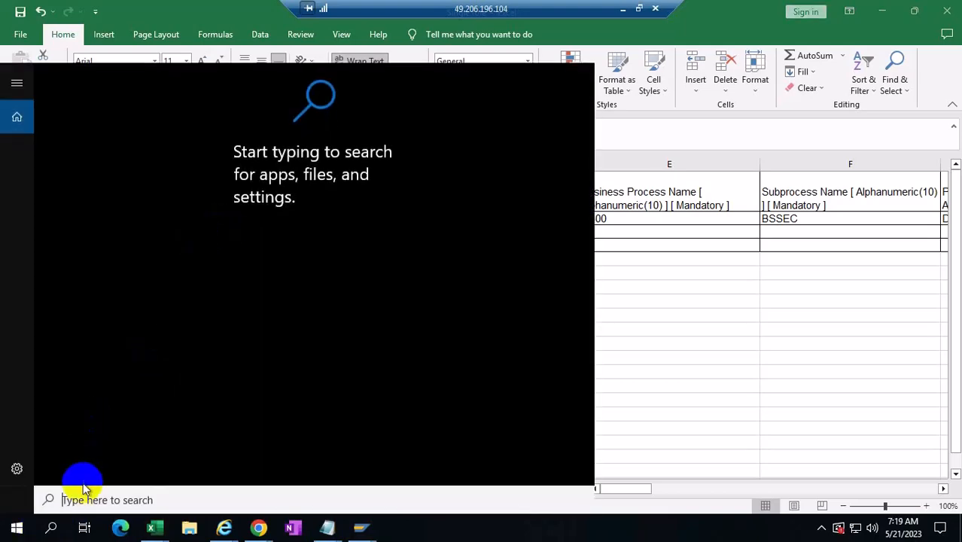
pyautogui.write('NO')
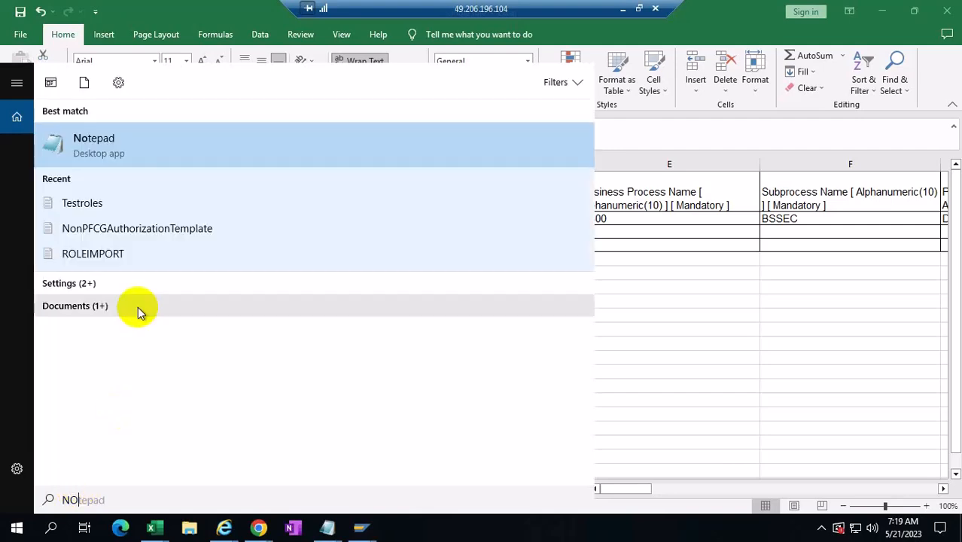
pyautogui.click(128, 143)
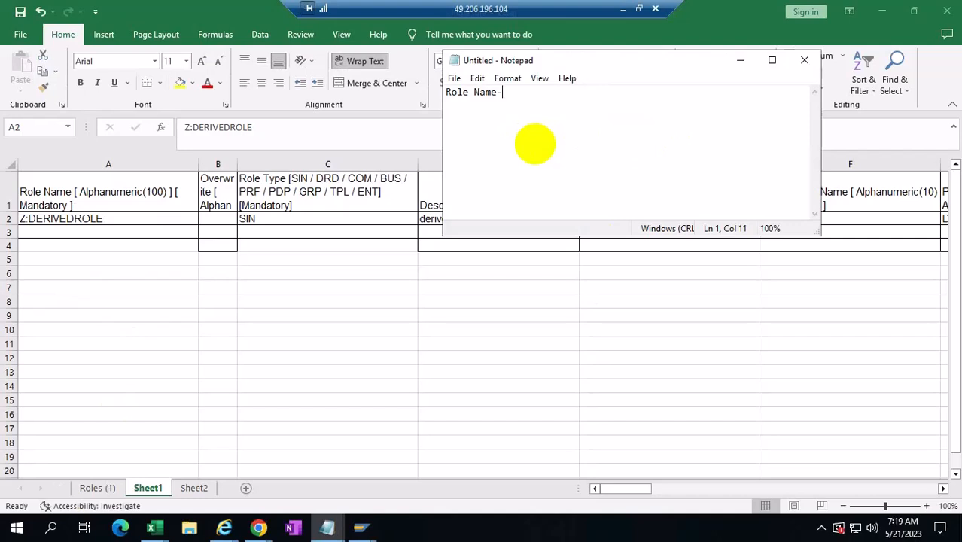
pyautogui.click(739, 62)
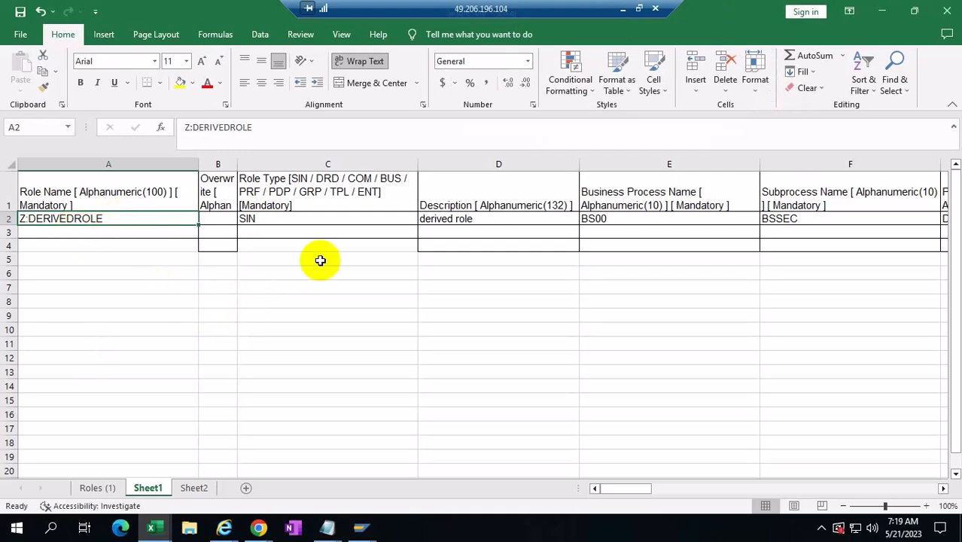
# - Examine the Master Role column T on Sheet1 and return to the first columns
pyautogui.moveTo(615, 488)
pyautogui.mouseDown()
pyautogui.moveTo(737, 490)
pyautogui.moveTo(617, 489)
pyautogui.mouseUp()
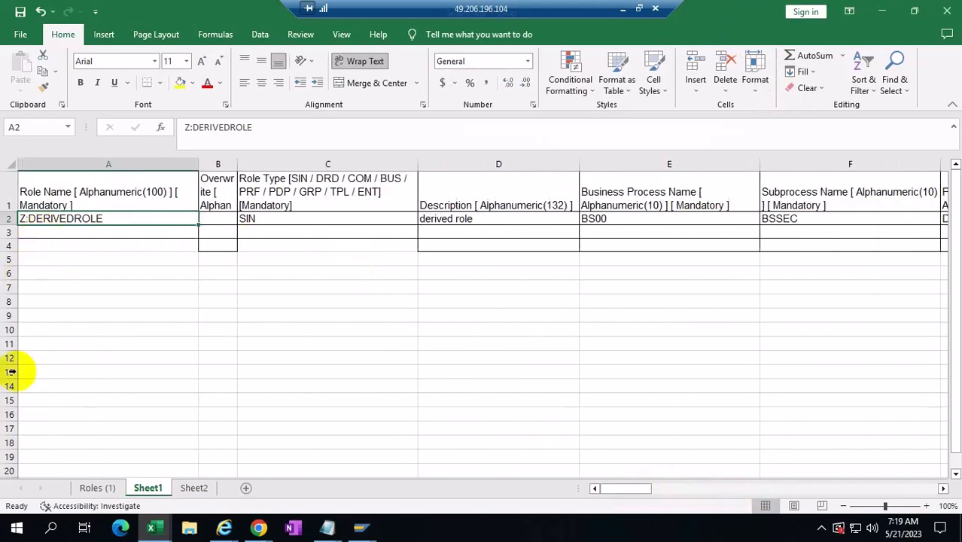
pyautogui.moveTo(644, 489); pyautogui.dragTo(775, 508)
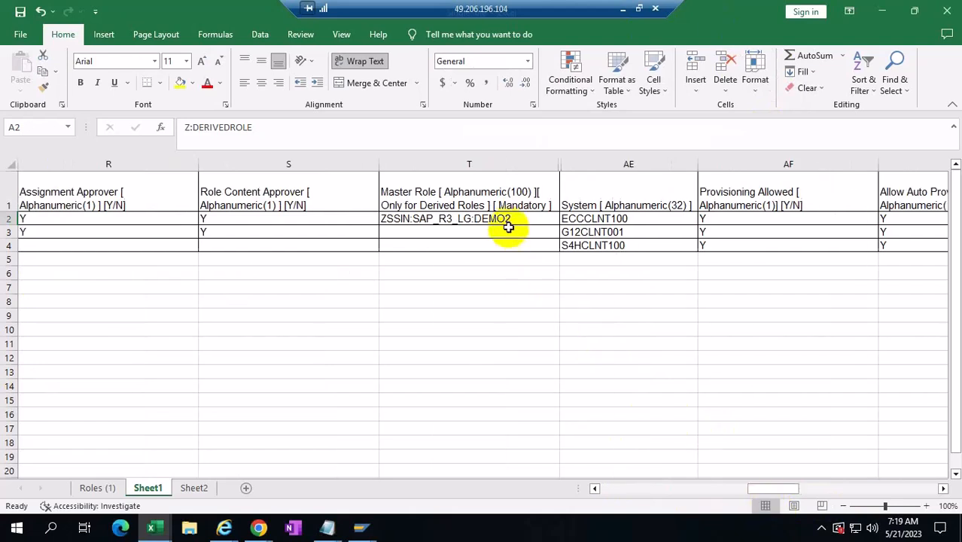
pyautogui.click(450, 163)
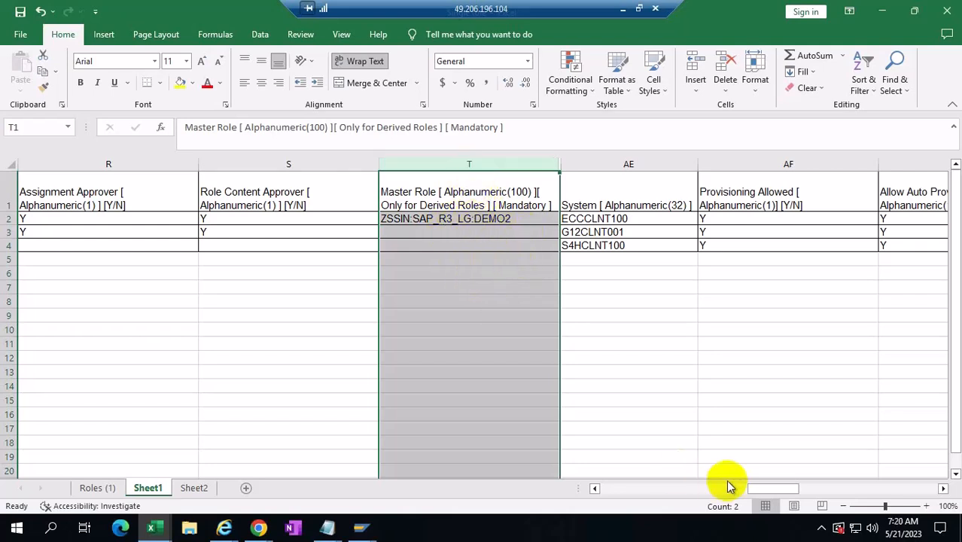
pyautogui.moveTo(755, 489); pyautogui.dragTo(571, 485)
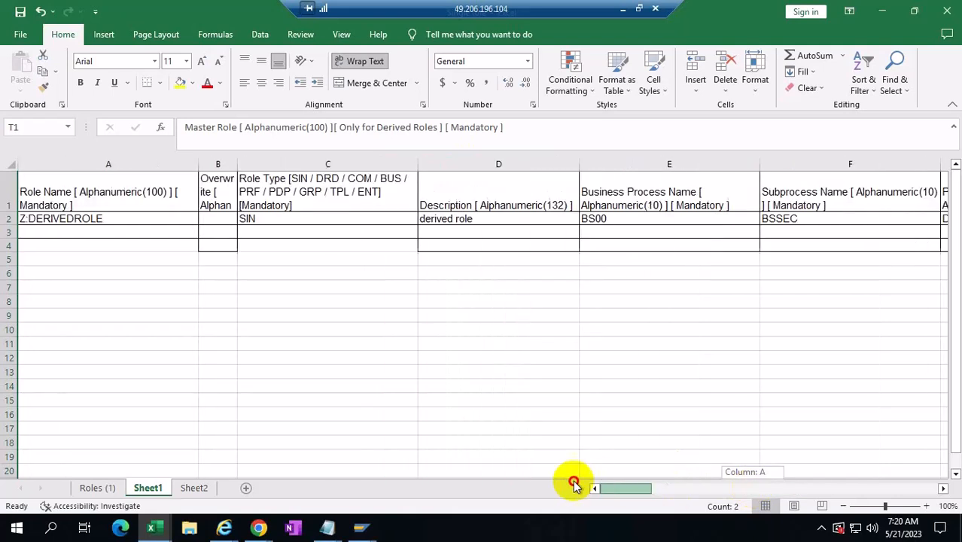
# - Set the Role Type of the Z:DERIVEDROLE row to DRD in cell C2
pyautogui.click(100, 225)
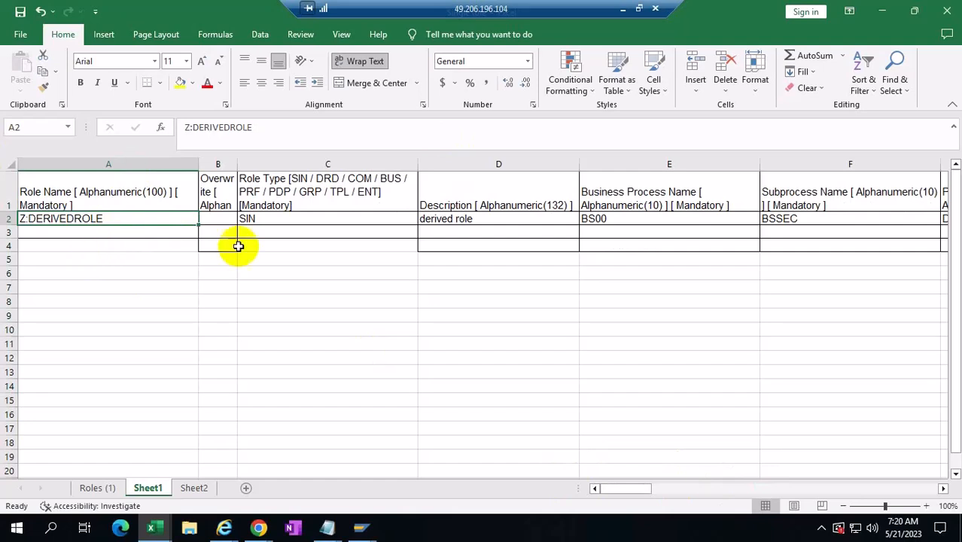
pyautogui.click(278, 223)
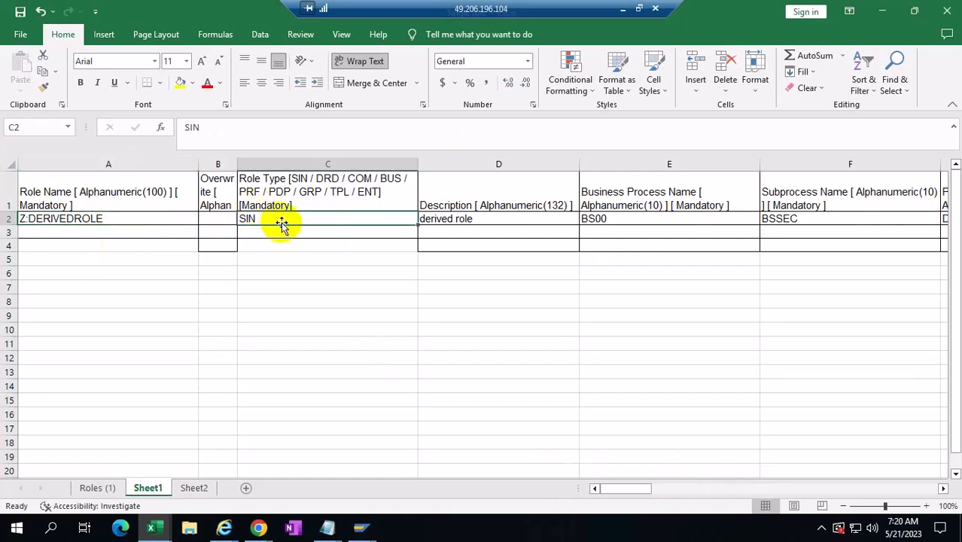
pyautogui.write('DRD')
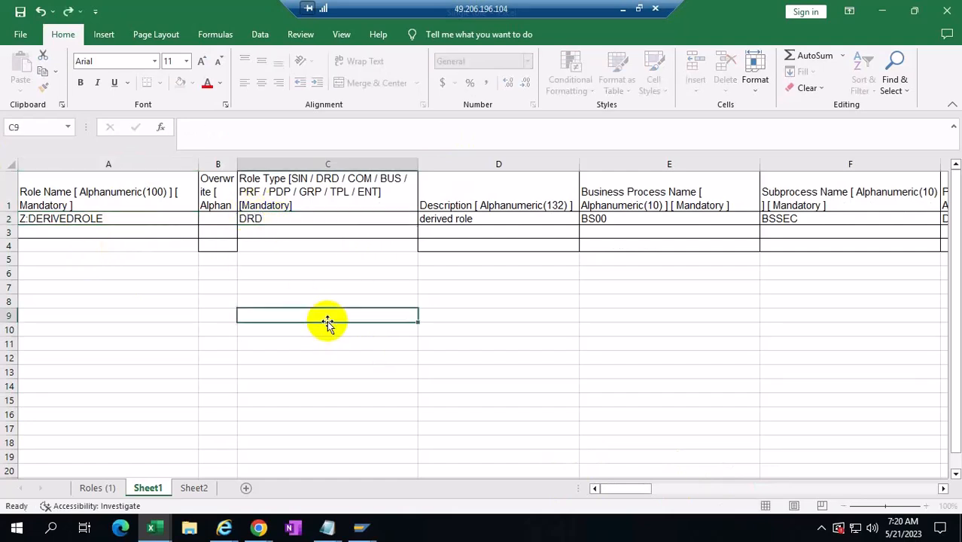
pyautogui.click(325, 315)
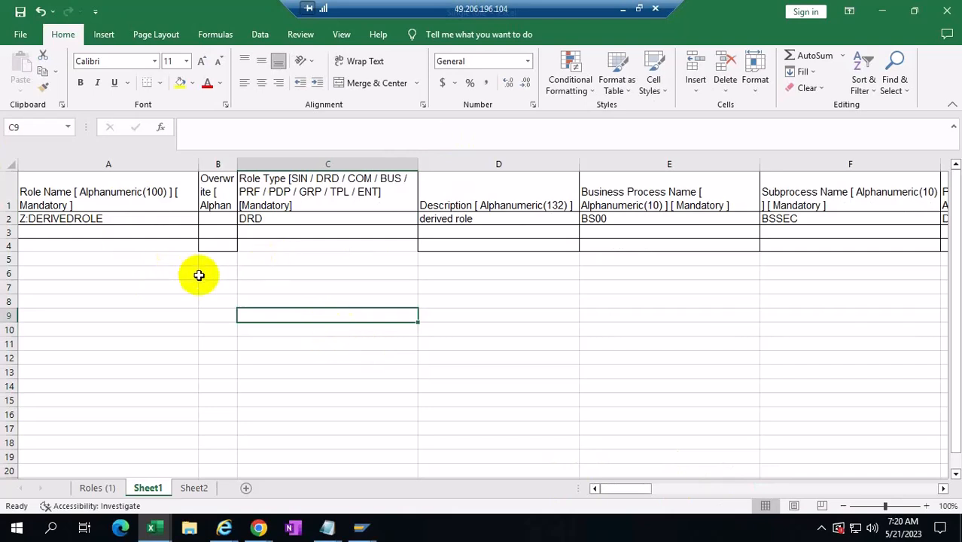
# - Select the Overwrite column, review the Role Imports-Derived roles slide in PowerPoint and return to the remote Excel workbook
pyautogui.click(217, 164)
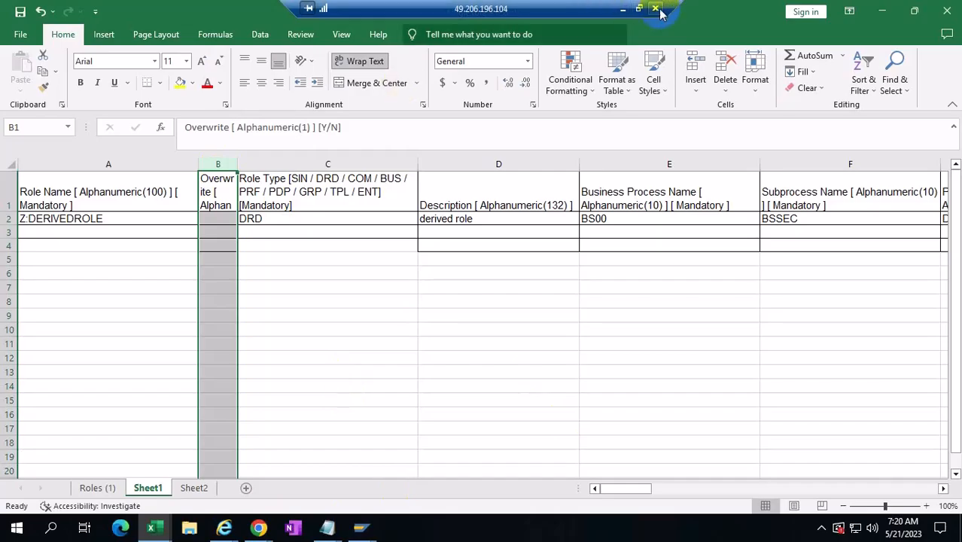
pyautogui.click(620, 9)
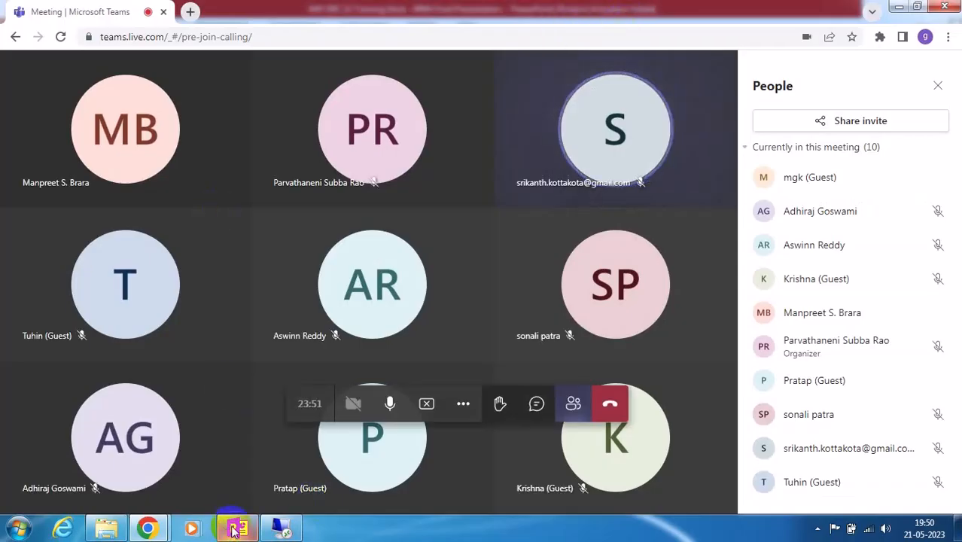
pyautogui.click(237, 527)
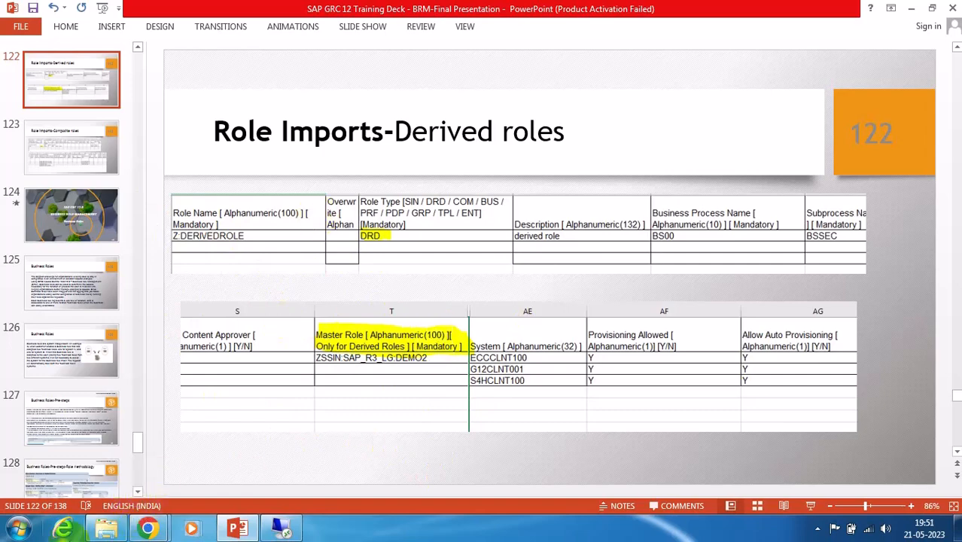
pyautogui.click(280, 529)
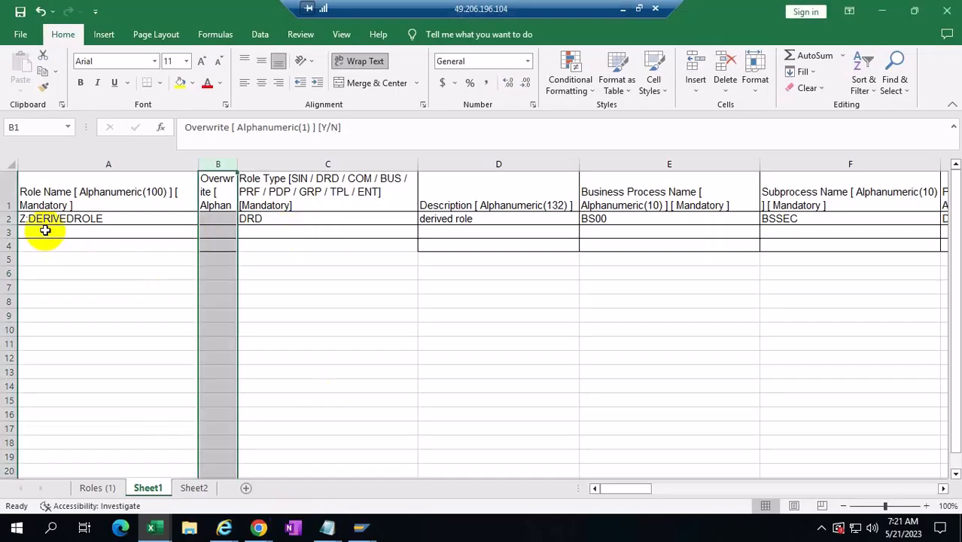
# - Check the role name of the derived role and its Master Role entry in cell T2
pyautogui.click(101, 218)
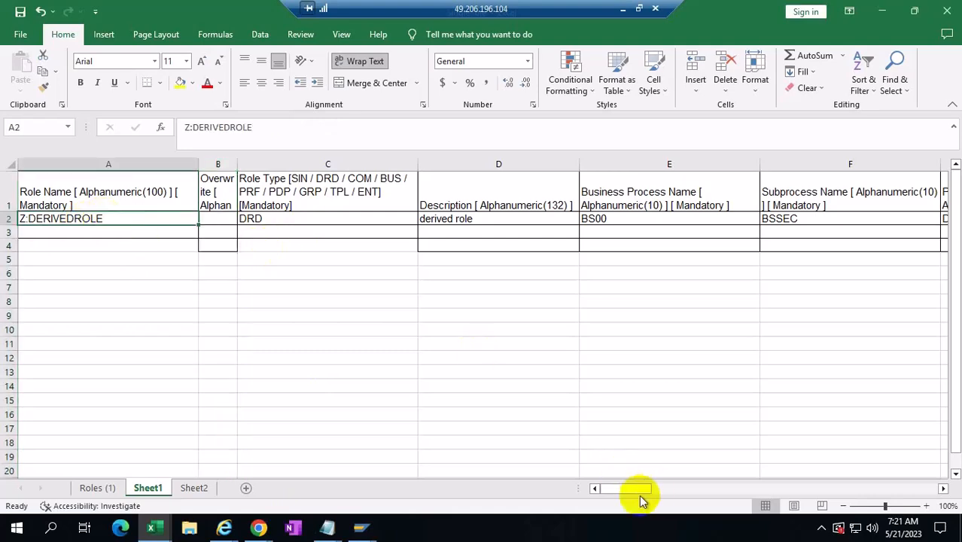
pyautogui.moveTo(639, 492); pyautogui.dragTo(793, 497)
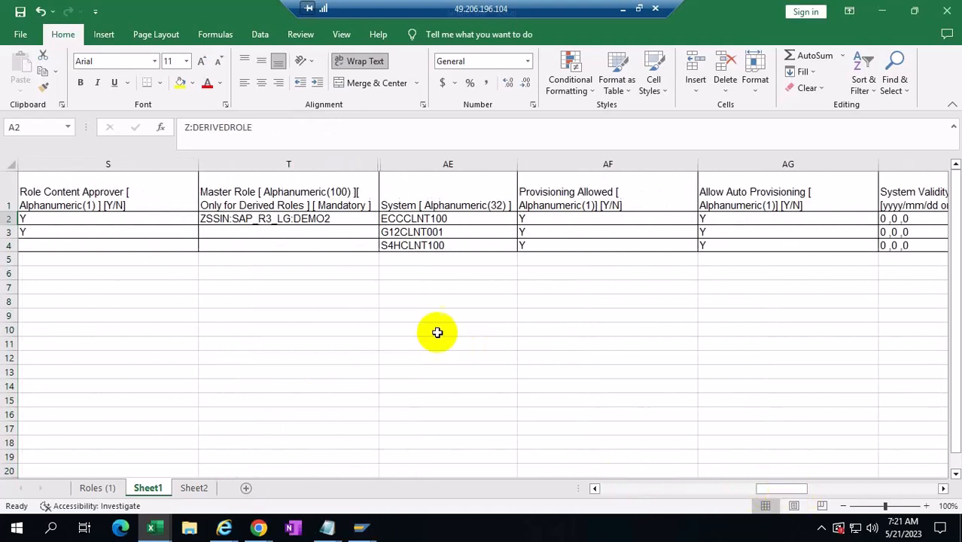
pyautogui.click(340, 220)
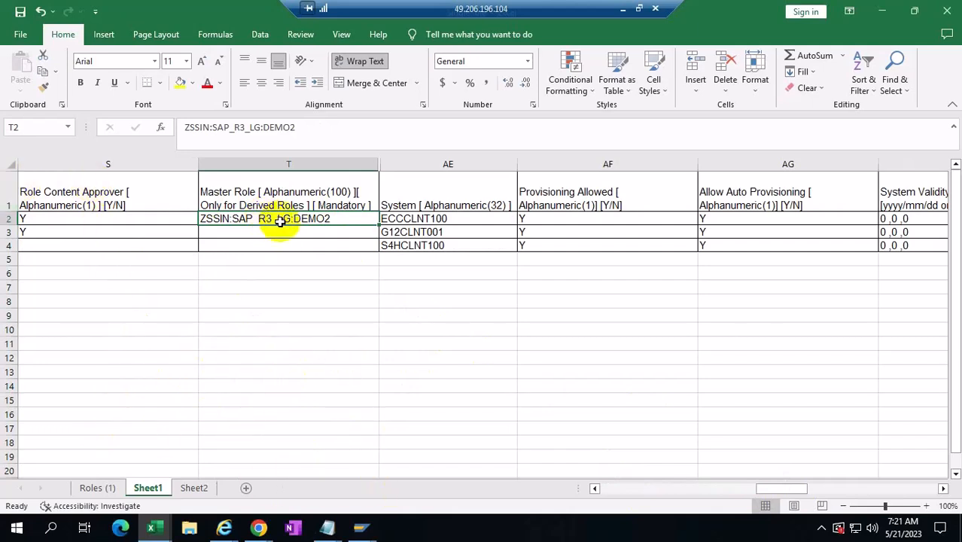
# - Look through the Roles (1), Sheet1 and Sheet2 worksheets of the derived role workbook
pyautogui.click(80, 493)
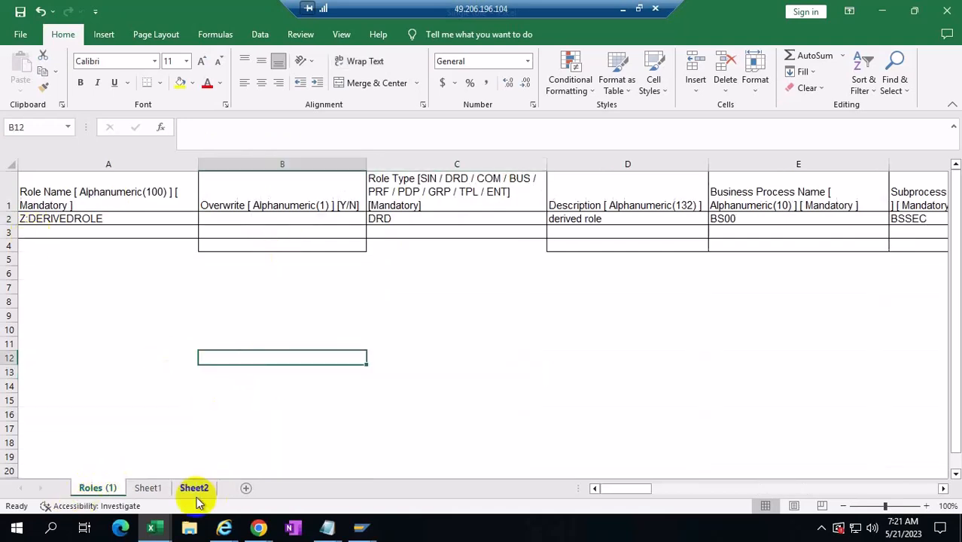
pyautogui.click(148, 491)
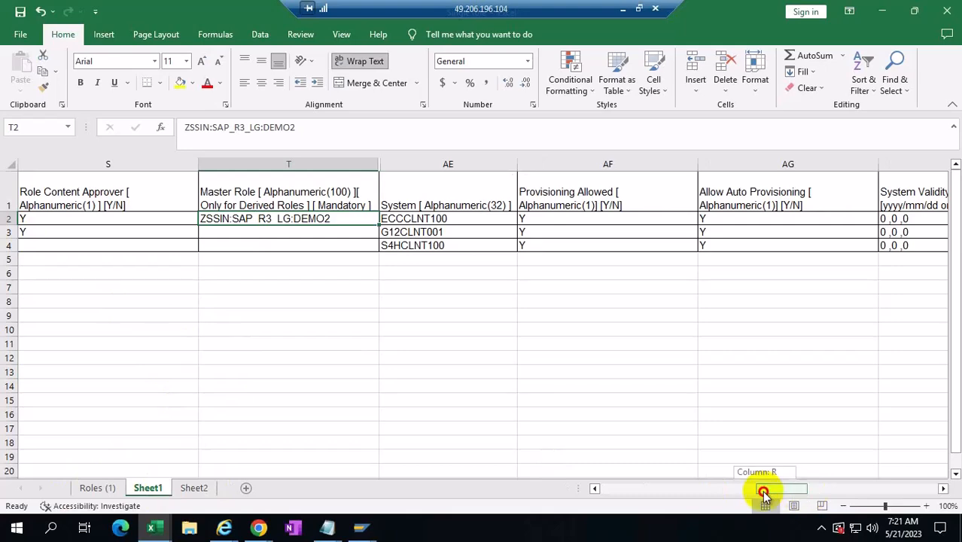
pyautogui.moveTo(762, 490); pyautogui.dragTo(576, 498)
pyautogui.click(87, 490)
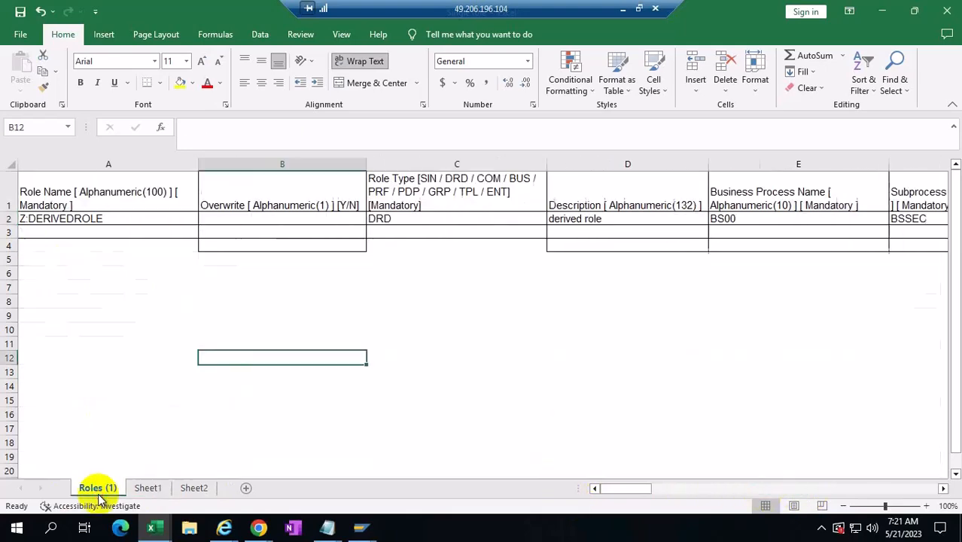
pyautogui.click(193, 488)
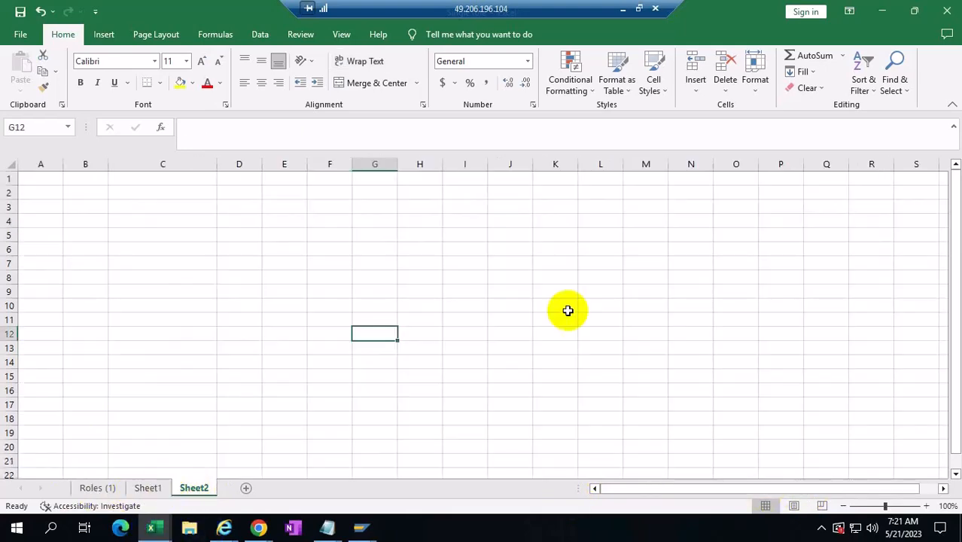
pyautogui.click(90, 488)
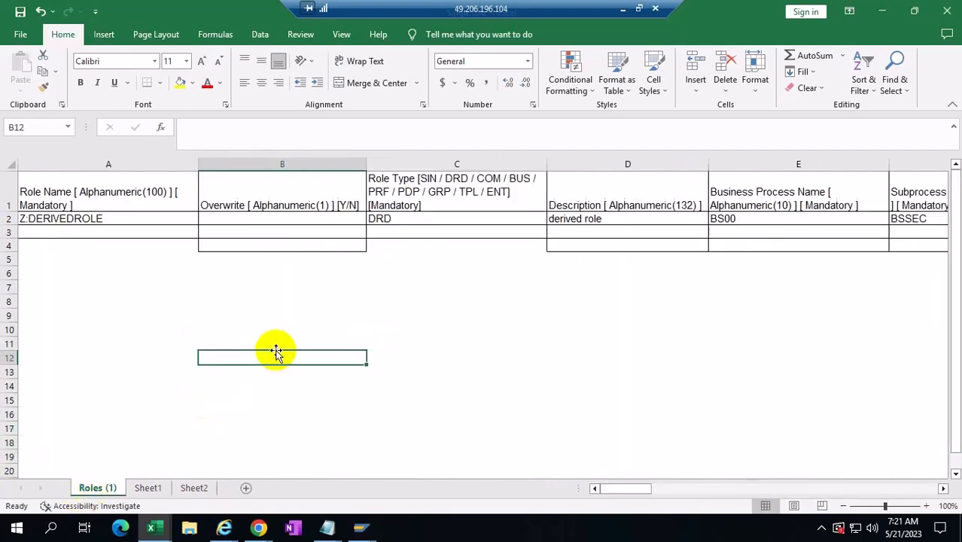
# - Undo the most recent edits, reaching back into the composite role workbook, and show its Roles (3) sheet
pyautogui.hotkey('ctrl', 'pagedown')
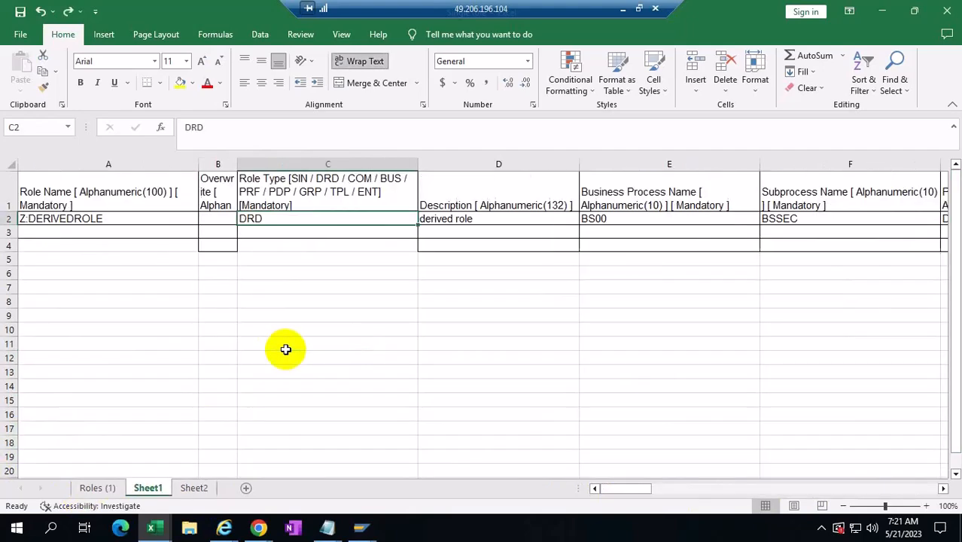
pyautogui.hotkey('ctrl', 'z')
pyautogui.hotkey('ctrl', 'z')
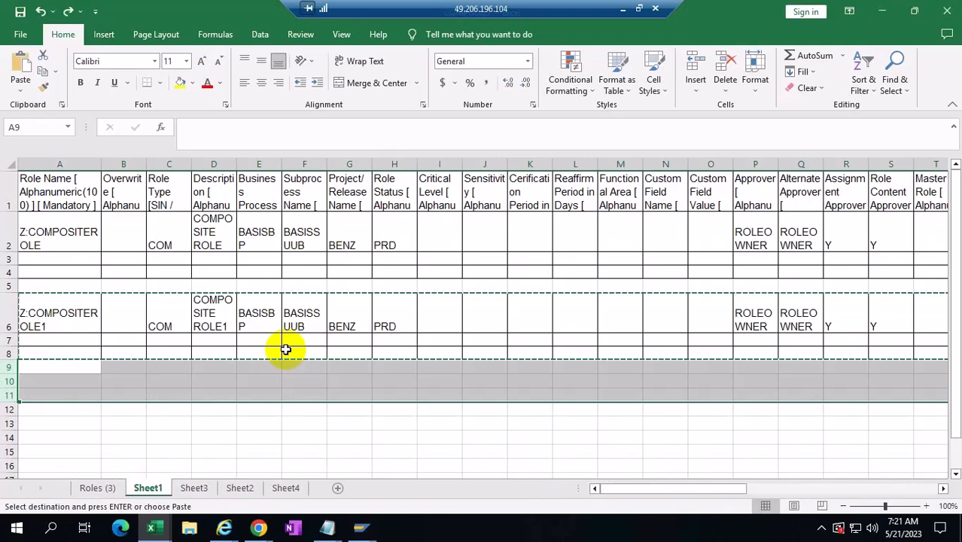
pyautogui.click(285, 350)
pyautogui.click(94, 487)
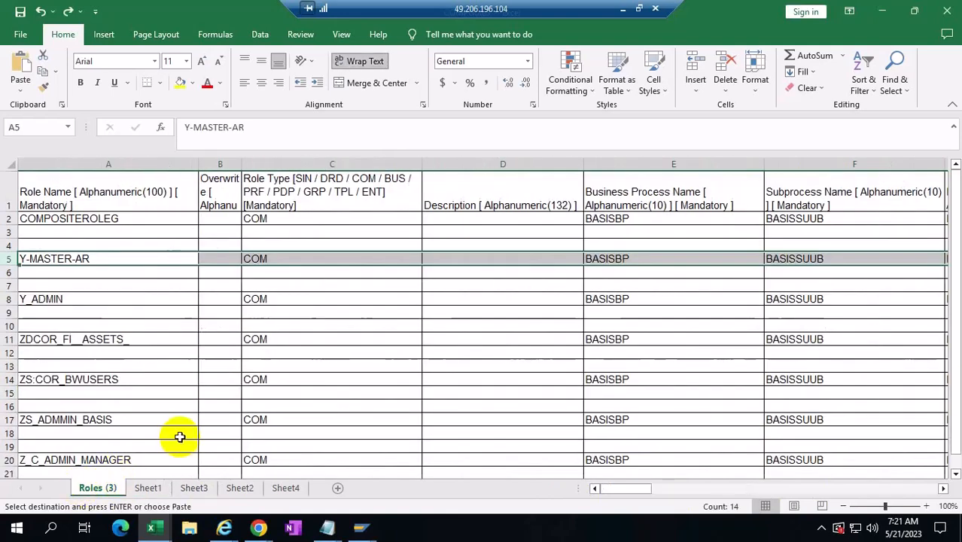
# - Return to the derived role workbook and insert a blank row above the Z:DERIVEDROLE row on Sheet1
pyautogui.click(155, 528)
pyautogui.click(264, 489)
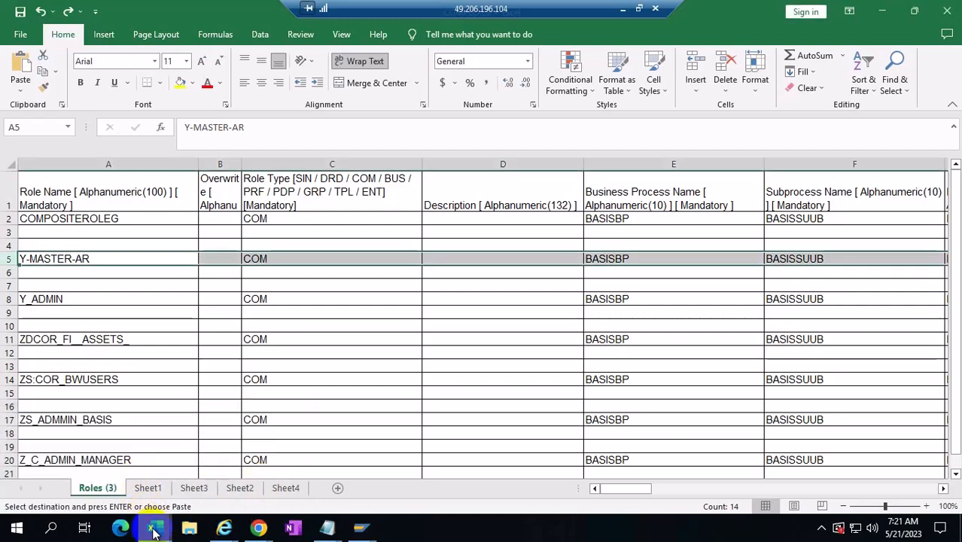
pyautogui.moveTo(153, 530)
pyautogui.click(139, 473)
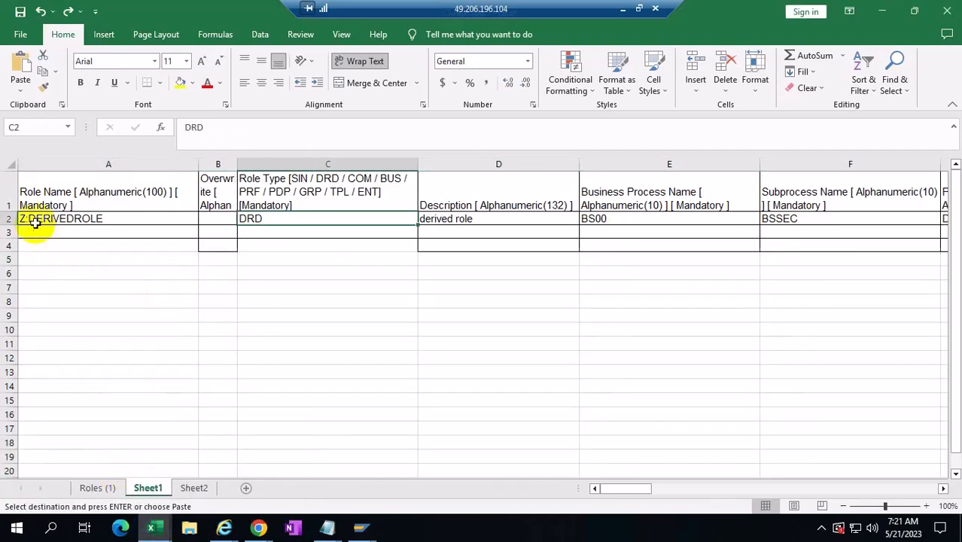
pyautogui.rightClick(9, 219)
pyautogui.click(416, 344)
pyautogui.press('Escape')
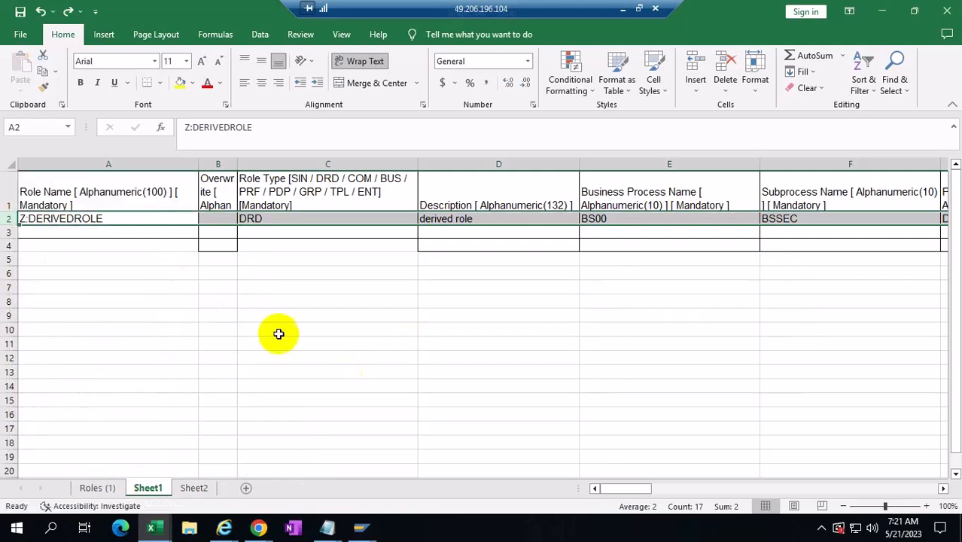
pyautogui.rightClick(16, 223)
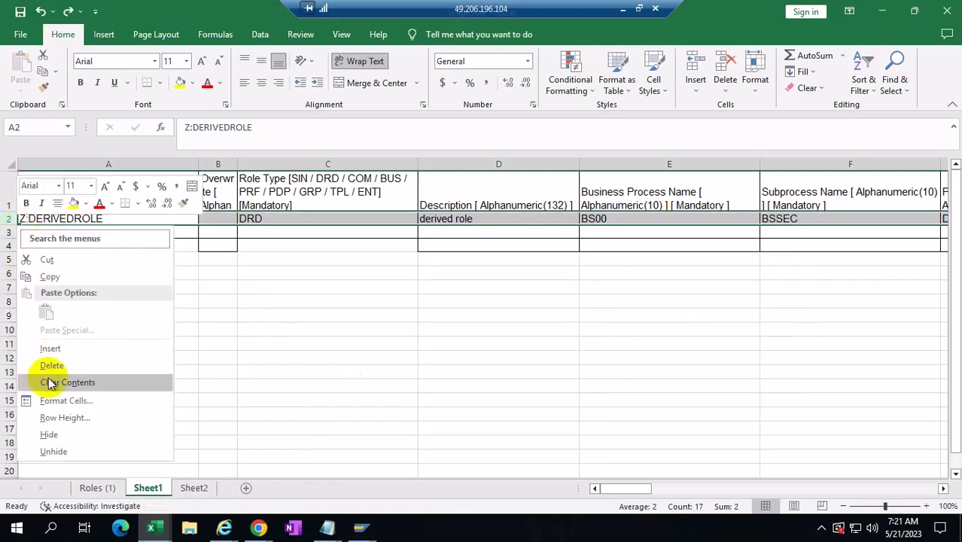
pyautogui.click(60, 347)
pyautogui.click(447, 353)
# - Check the derived role's Master Role entry in cell T3
pyautogui.moveTo(619, 491); pyautogui.dragTo(762, 500)
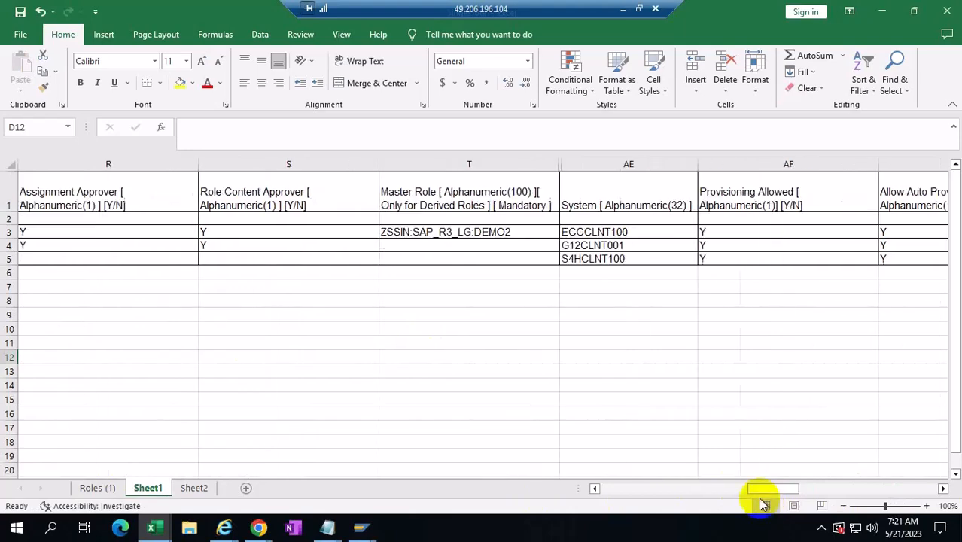
pyautogui.click(433, 232)
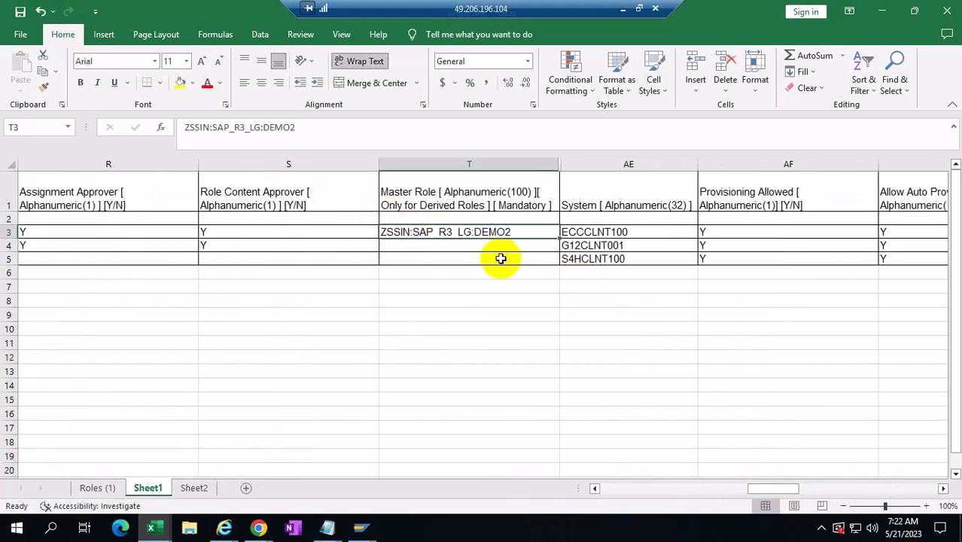
# - Copy the master role name ZSSIN:SAP_R3_LG:DEMO2 from T3 into the Role Name cell of the blank row 2
pyautogui.hotkey('ctrl', 'c')
pyautogui.moveTo(775, 489); pyautogui.dragTo(516, 486)
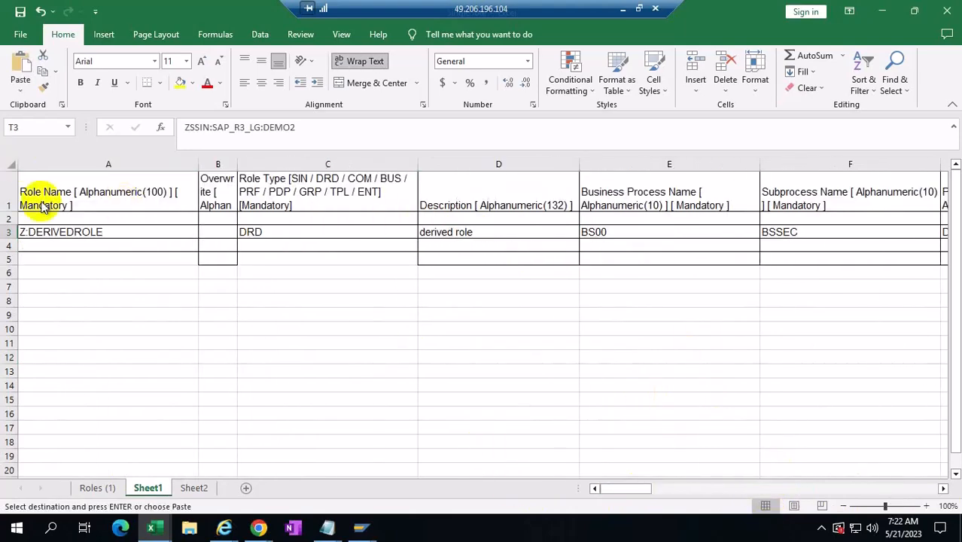
pyautogui.click(65, 217)
pyautogui.hotkey('ctrl', 'v')
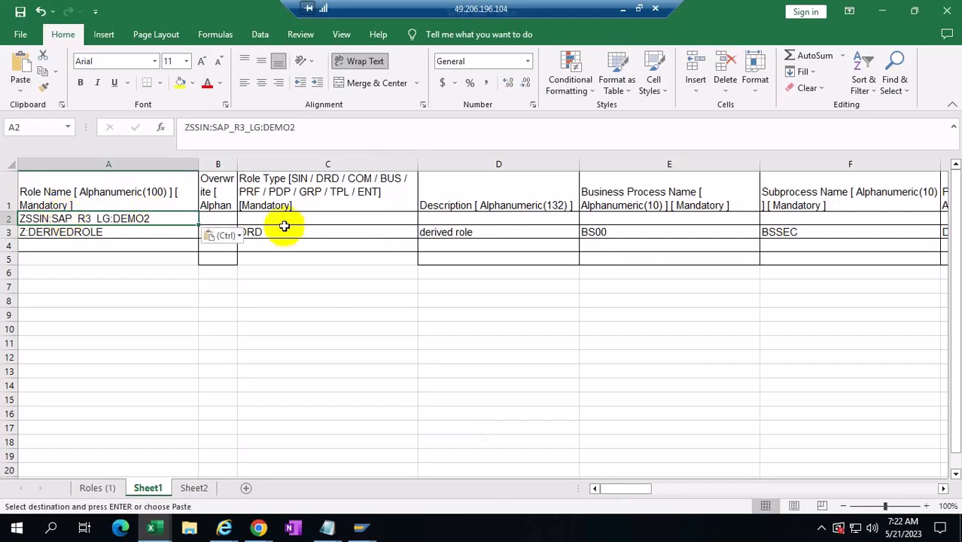
# - Set row 2's Role Type to SIN and its Description to TESTROLE
pyautogui.click(259, 218)
pyautogui.write('SIN')
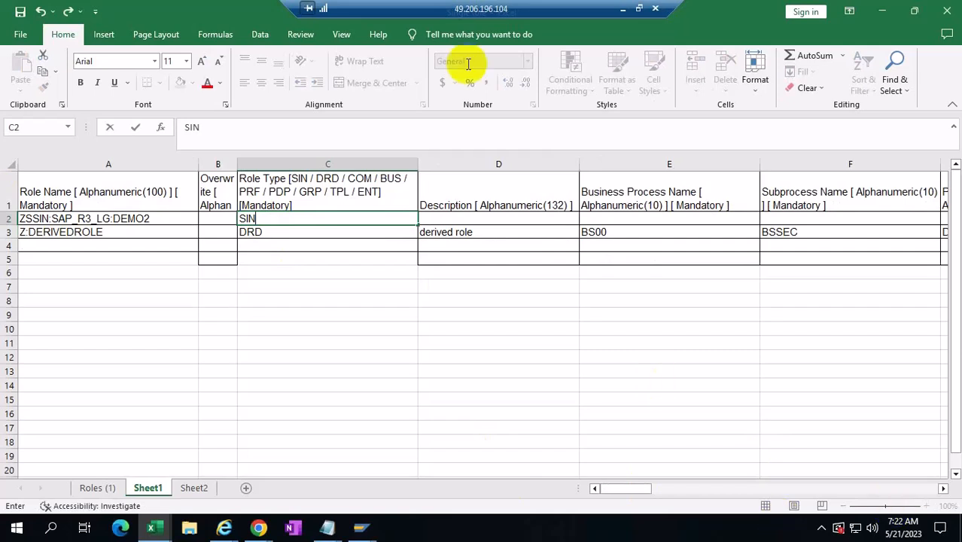
pyautogui.click(456, 217)
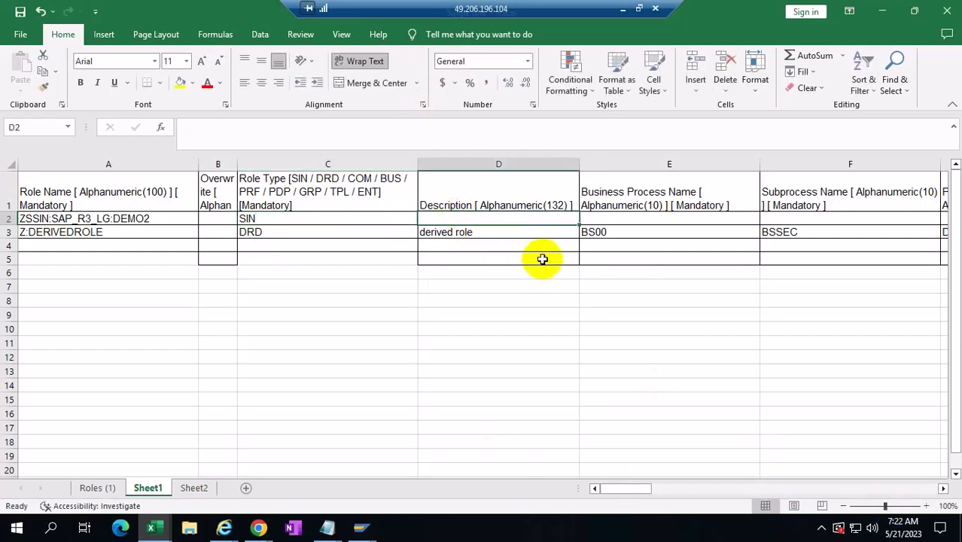
pyautogui.write('TESTROLE')
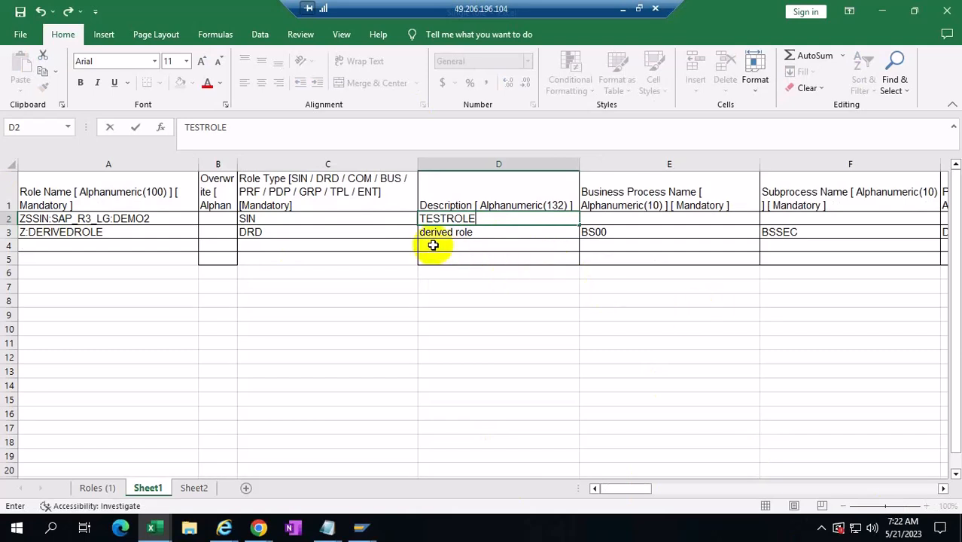
# - Copy the derived role's Business Process Name through Sensitivity values from E3:J3 into row 2
pyautogui.click(619, 219)
pyautogui.moveTo(614, 231); pyautogui.dragTo(369, 228)
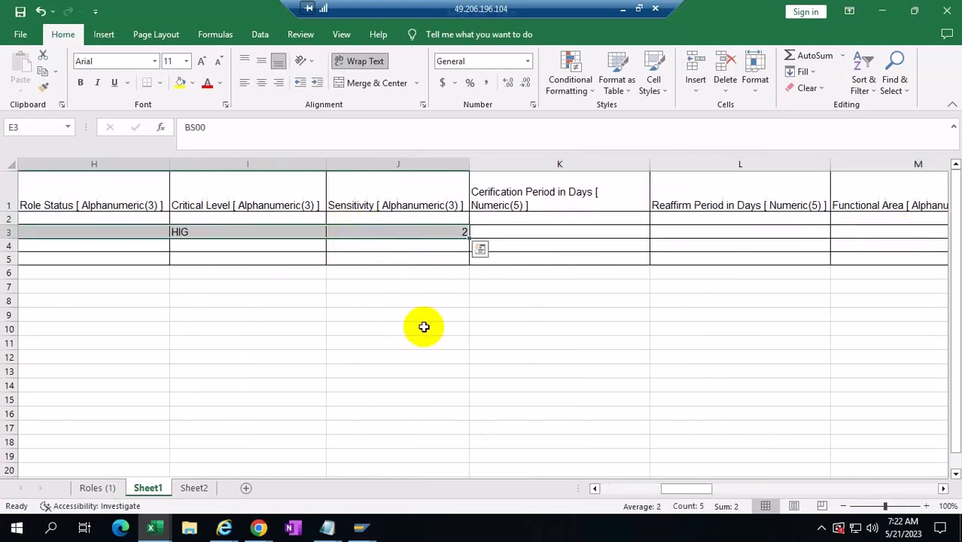
pyautogui.hotkey('ctrl', 'c')
pyautogui.moveTo(672, 489); pyautogui.dragTo(572, 489)
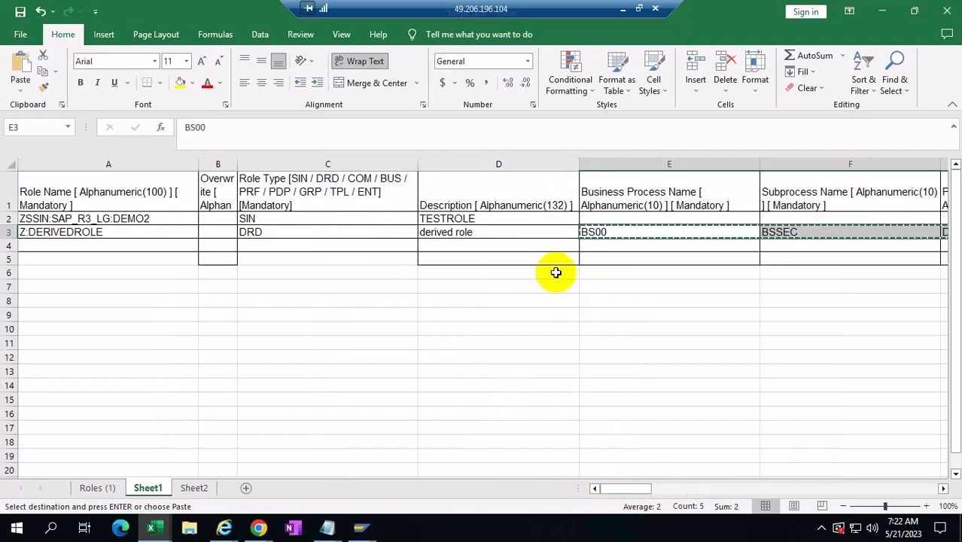
pyautogui.click(618, 218)
pyautogui.hotkey('ctrl', 'v')
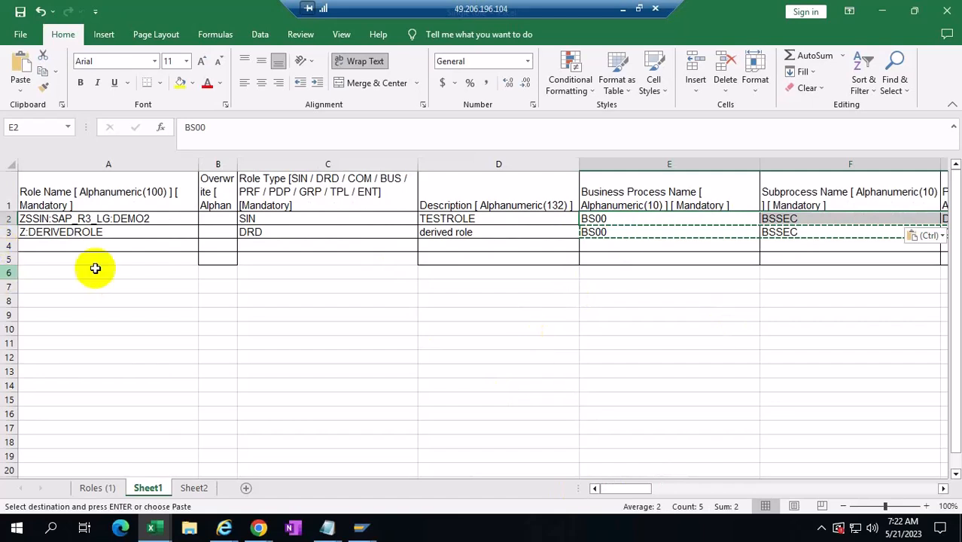
# - Copy the Approver OWNER and Alternate Approver ROLEOWNER from row 3 into row 2
pyautogui.click(69, 217)
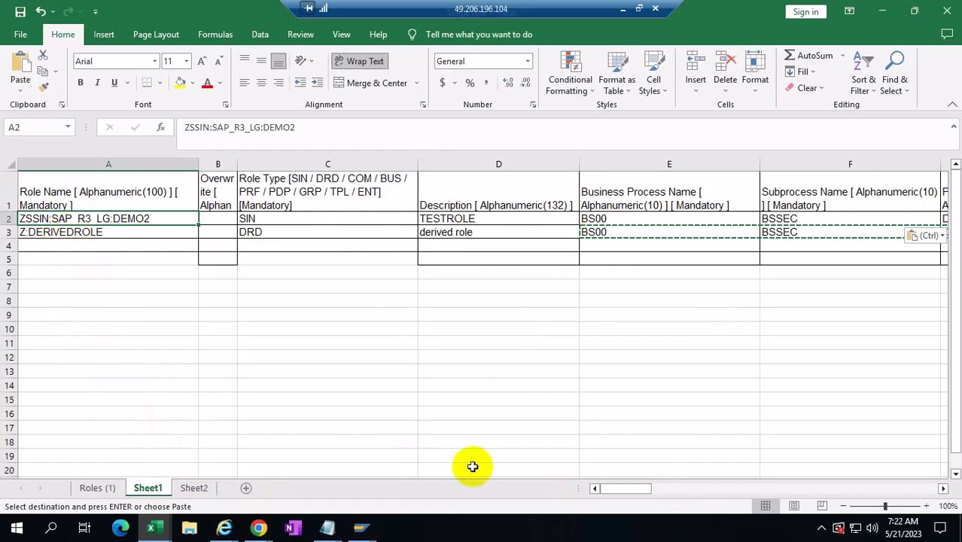
pyautogui.moveTo(632, 490); pyautogui.dragTo(764, 503)
pyautogui.moveTo(73, 231); pyautogui.dragTo(221, 241)
pyautogui.hotkey('ctrl', 'c')
pyautogui.click(109, 219)
pyautogui.hotkey('ctrl', 'v')
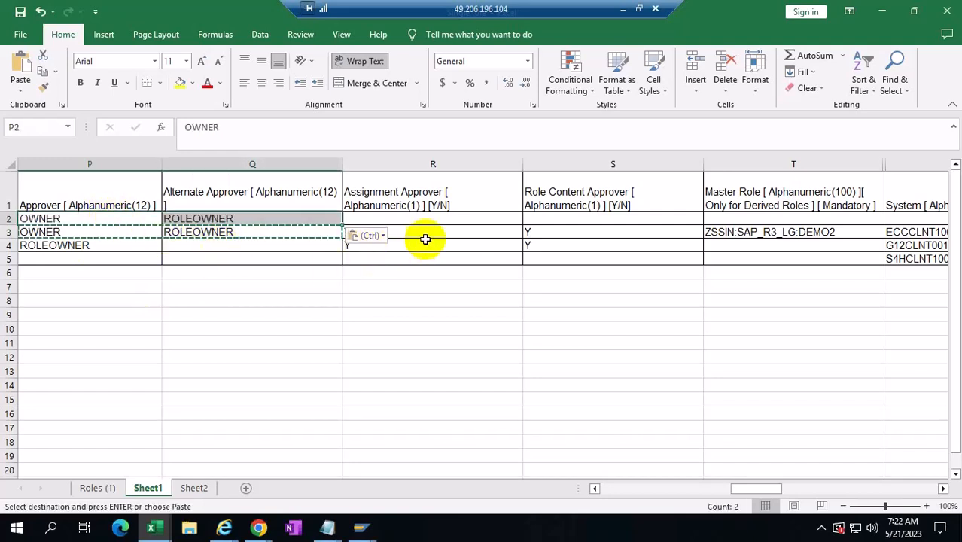
# - Copy the Assignment Approver and Role Content Approver flags, both Y, from row 3 into row 2
pyautogui.moveTo(434, 234); pyautogui.dragTo(536, 235)
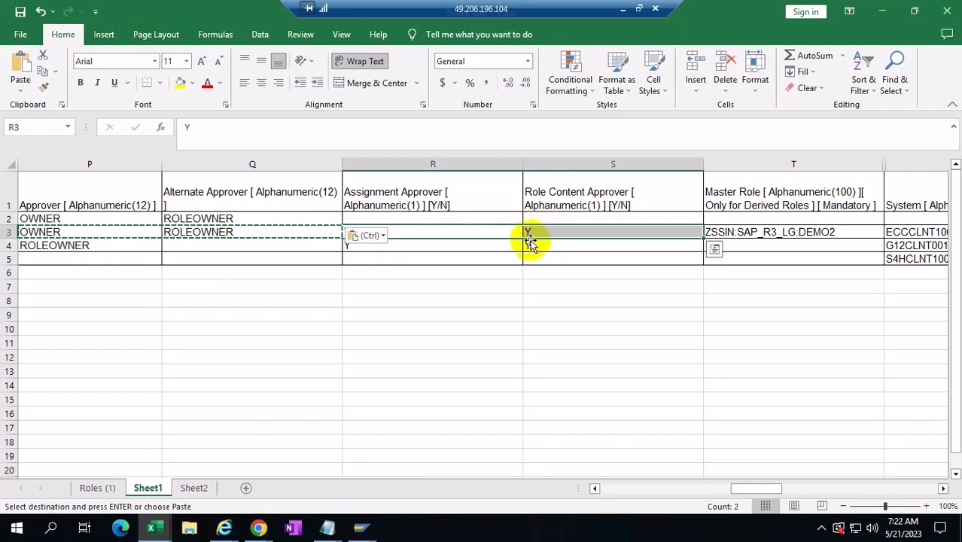
pyautogui.hotkey('ctrl', 'c')
pyautogui.click(408, 217)
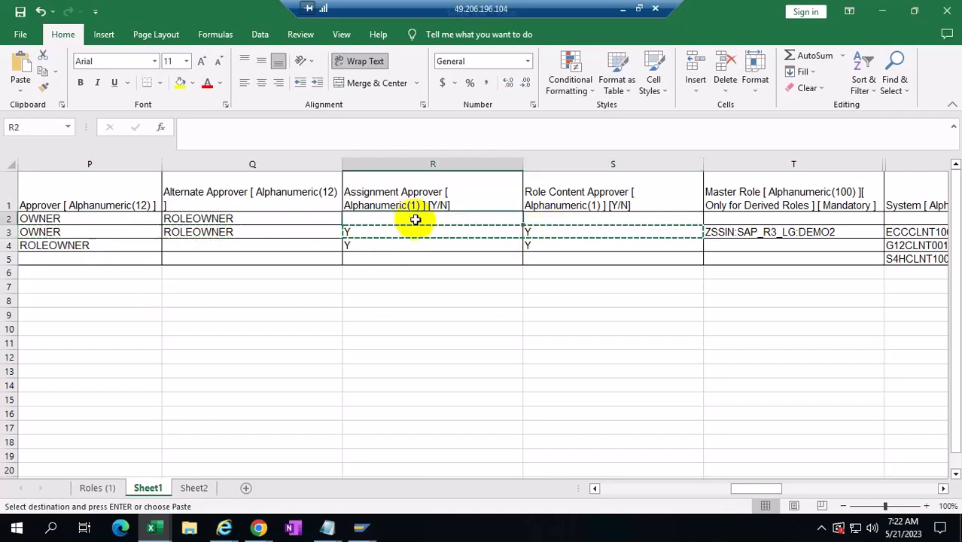
pyautogui.hotkey('ctrl', 'v')
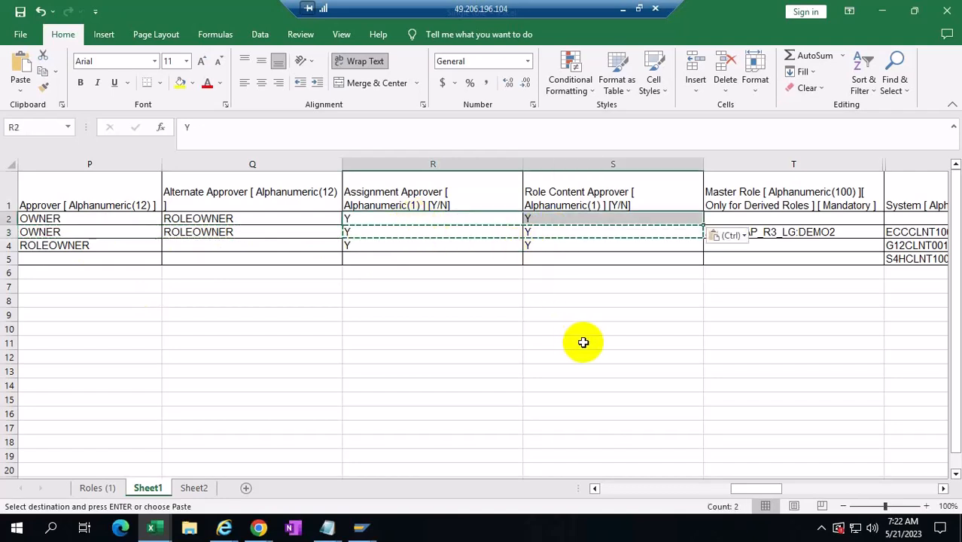
# - Copy the system S4HCLNT100 with its Provisioning Allowed and Allow Auto Provisioning flags from row 5 into row 2
pyautogui.moveTo(778, 487); pyautogui.dragTo(807, 485)
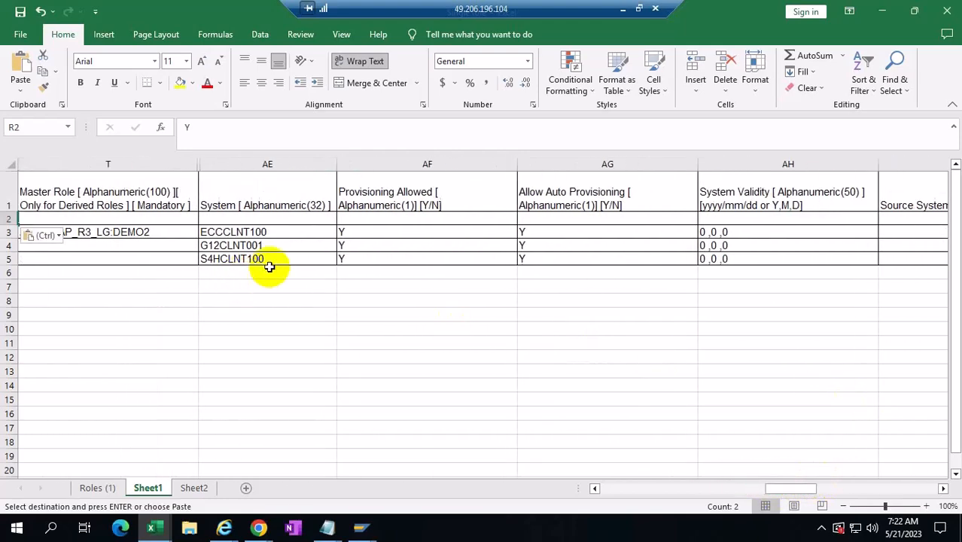
pyautogui.moveTo(260, 258); pyautogui.dragTo(536, 267)
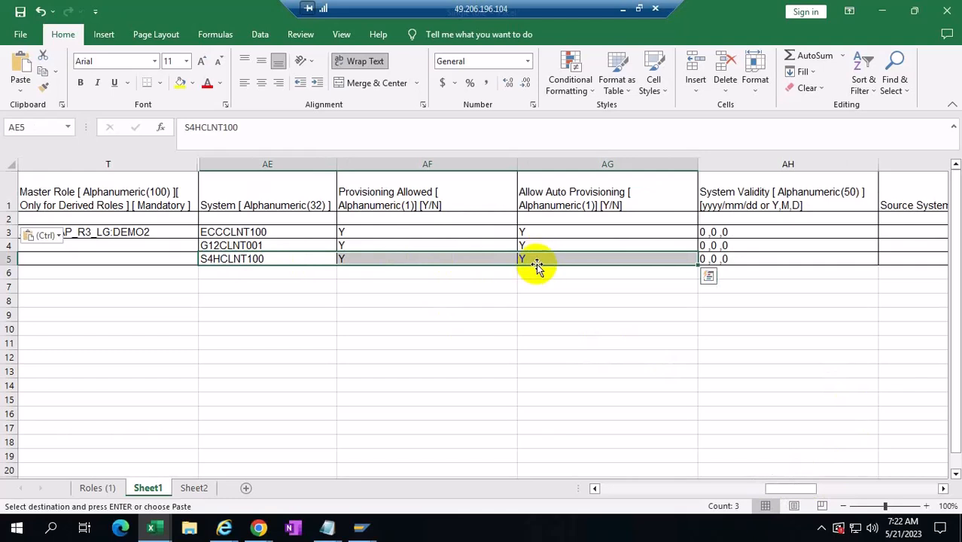
pyautogui.hotkey('ctrl', 'c')
pyautogui.click(246, 217)
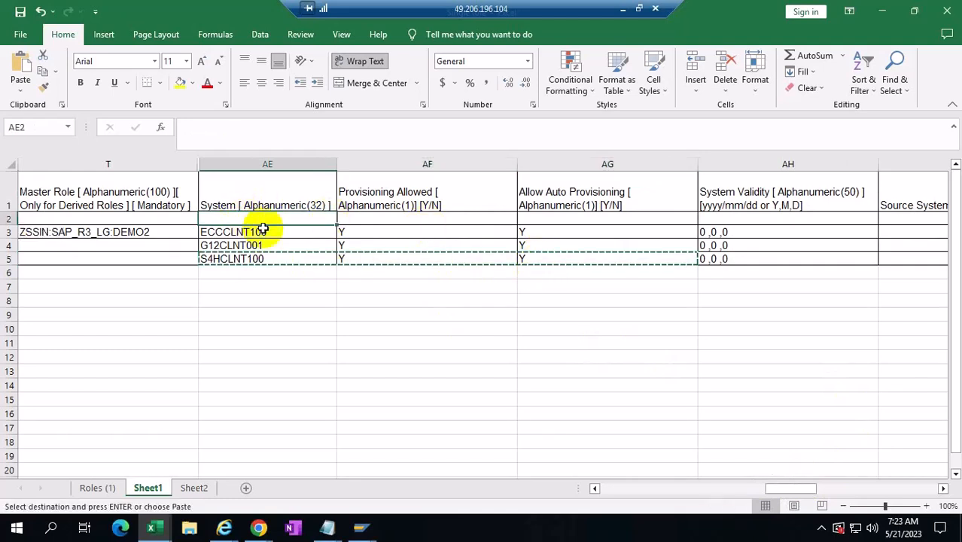
pyautogui.hotkey('ctrl', 'v')
pyautogui.click(708, 360)
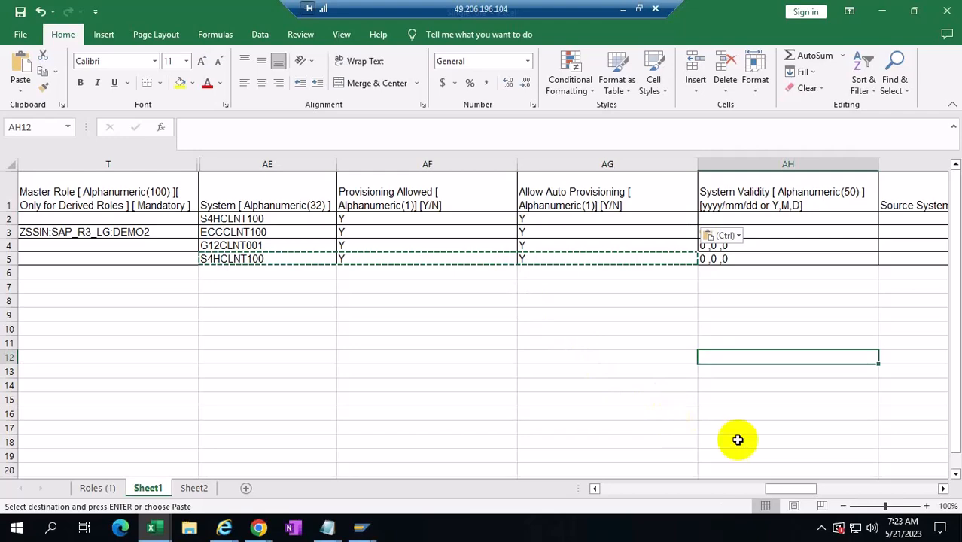
# - Compare the master role's row 2 with the derived role's row 3 across their attribute columns
pyautogui.moveTo(774, 487); pyautogui.dragTo(649, 492)
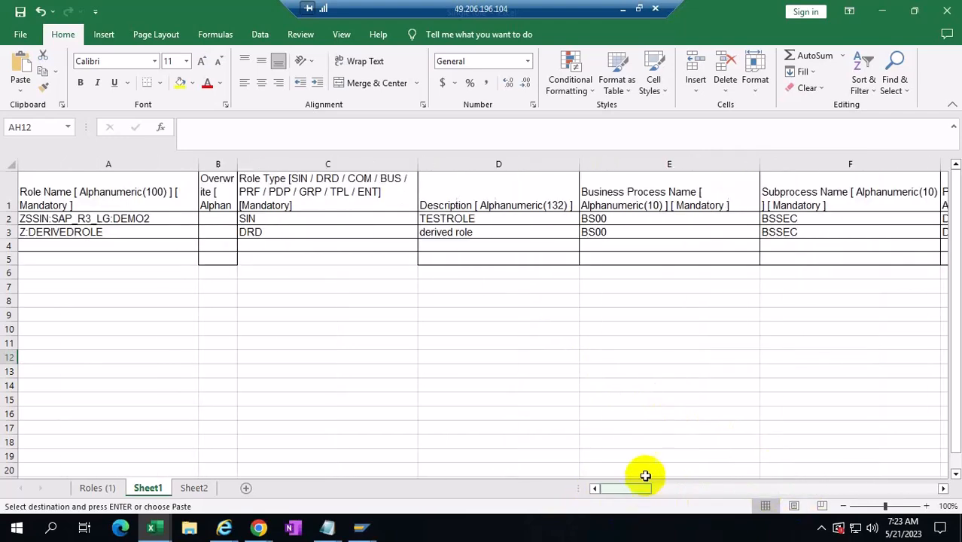
pyautogui.click(120, 232)
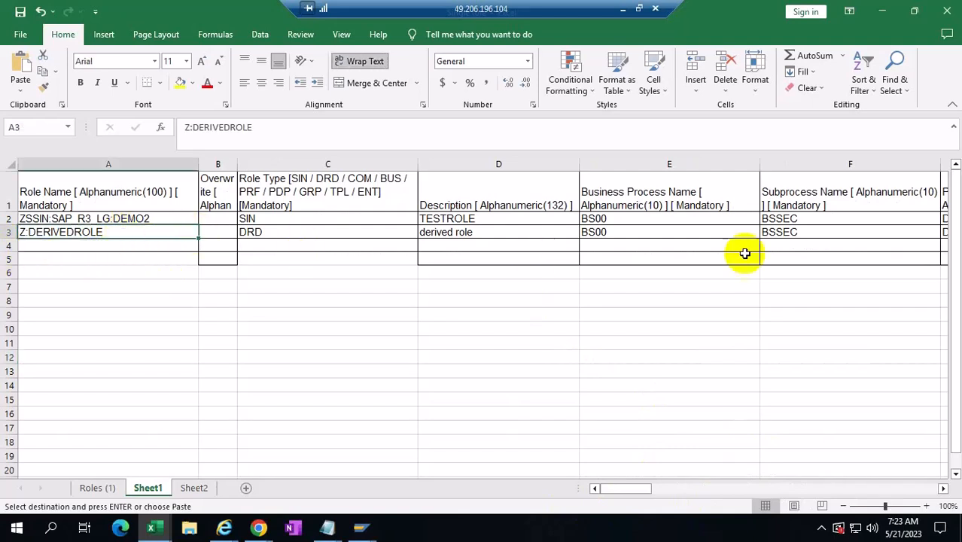
pyautogui.click(942, 234)
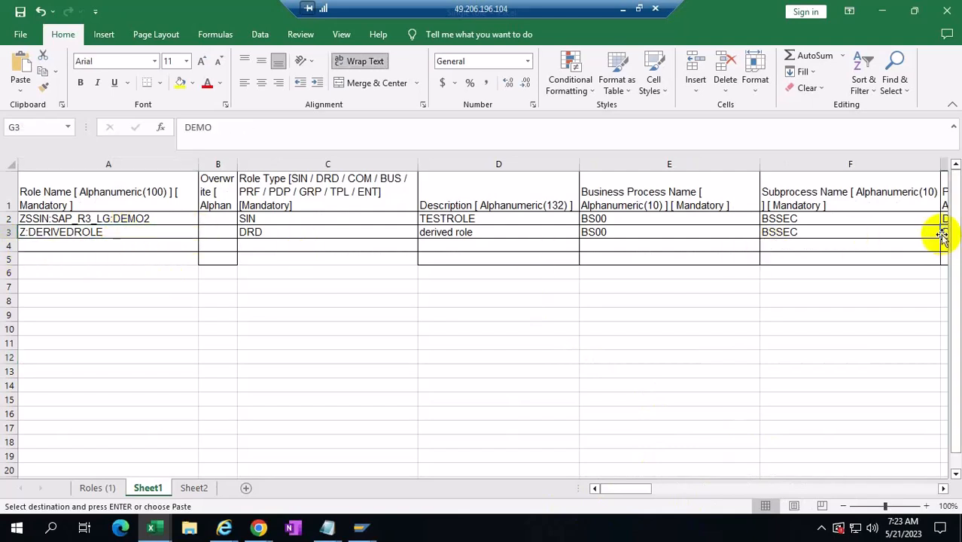
pyautogui.click(21, 218)
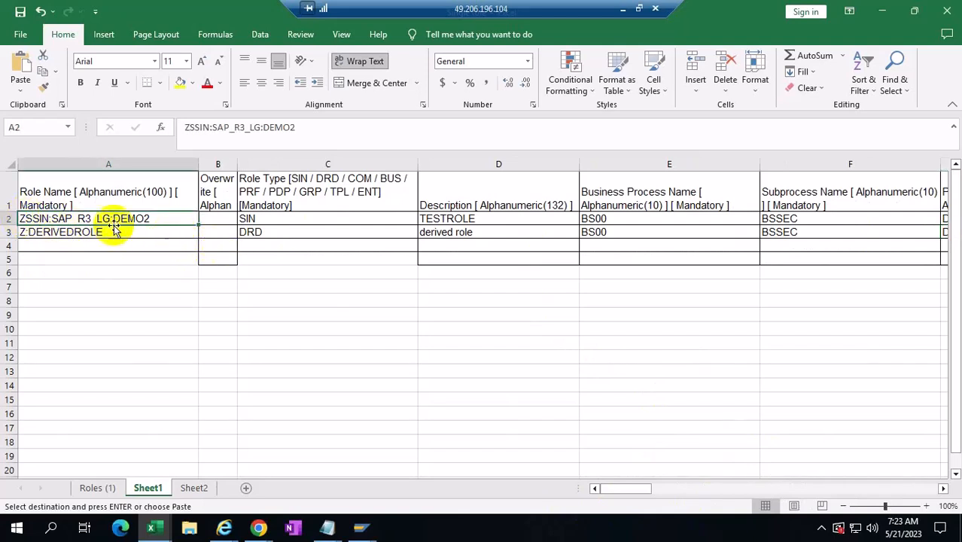
pyautogui.click(9, 218)
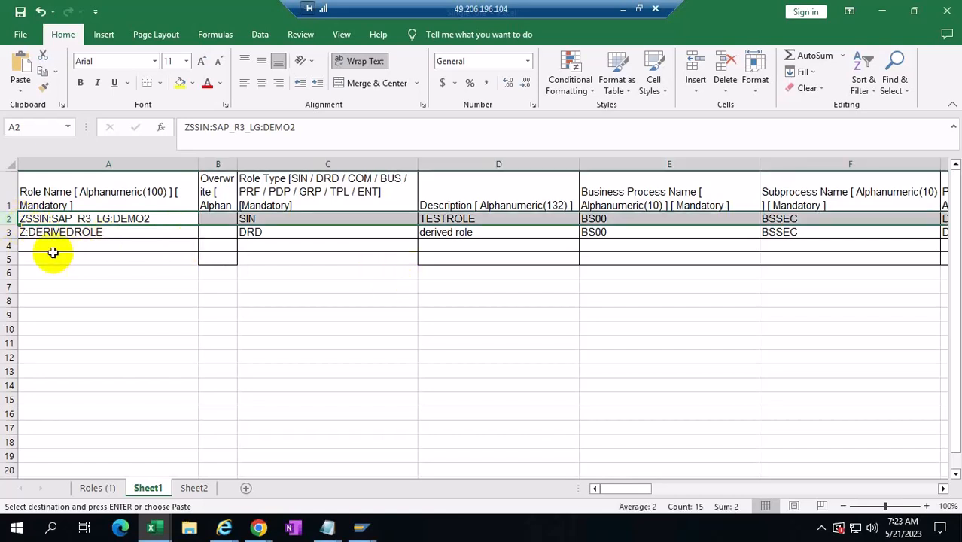
pyautogui.click(8, 232)
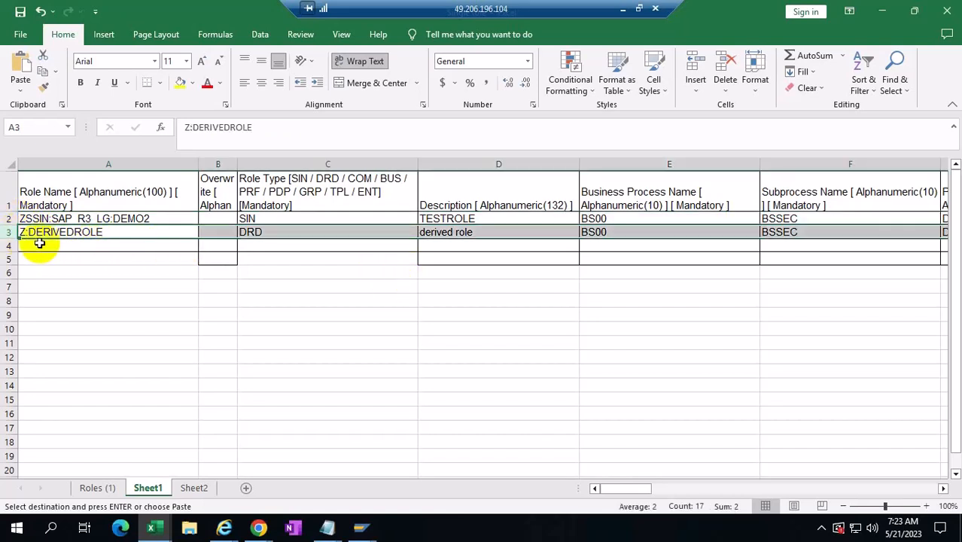
pyautogui.click(7, 219)
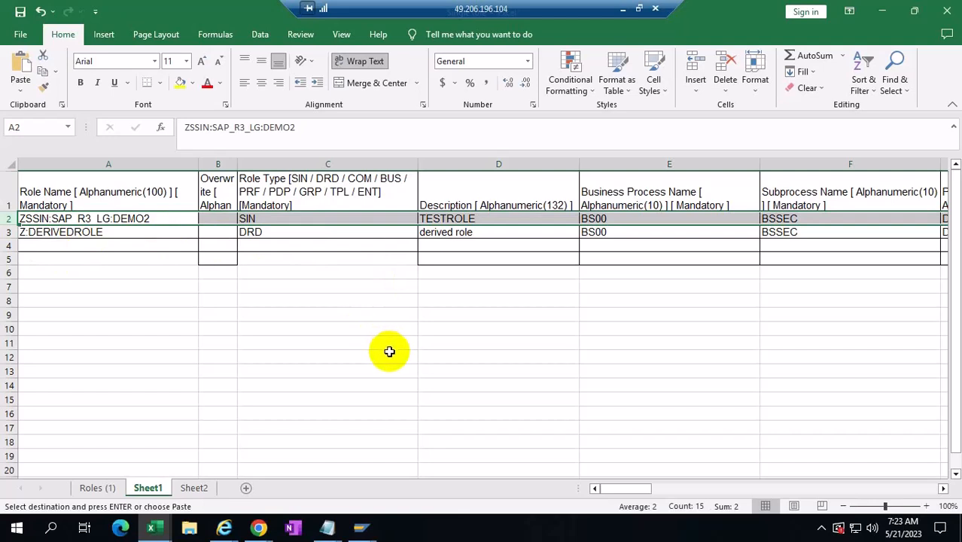
pyautogui.moveTo(626, 486); pyautogui.dragTo(743, 491)
pyautogui.moveTo(698, 504); pyautogui.dragTo(615, 501)
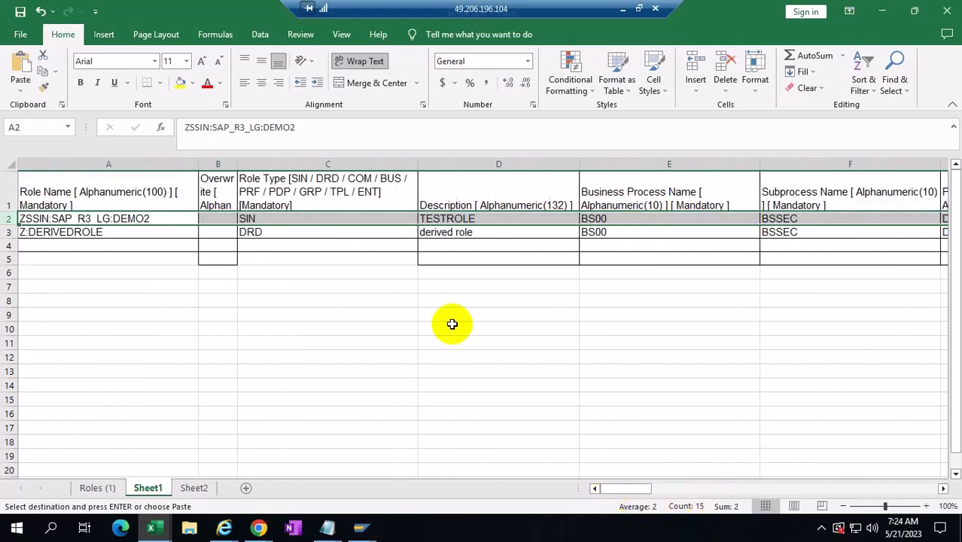
# - Check the Role Imports-Derived roles slide in PowerPoint and return to the derived role's row in the Excel workbook
pyautogui.click(624, 9)
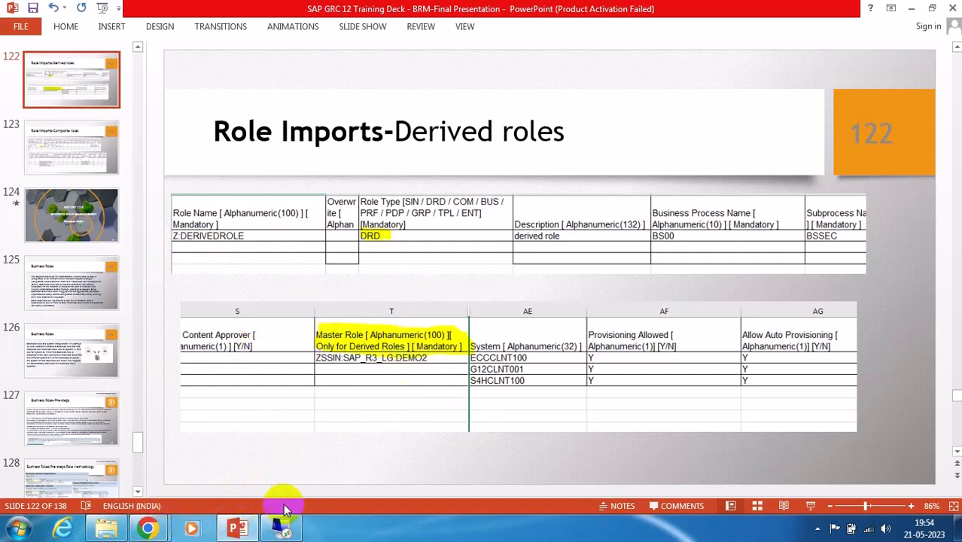
pyautogui.click(278, 526)
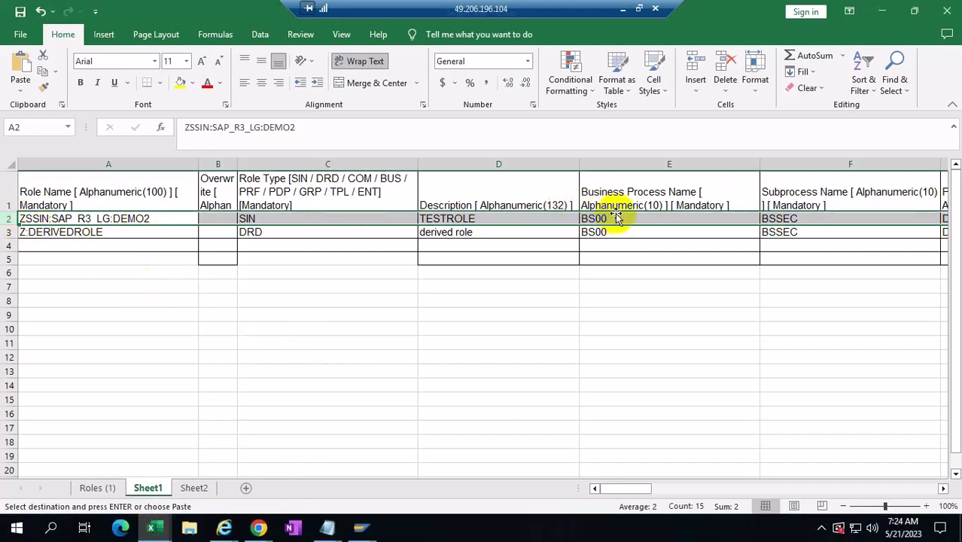
pyautogui.click(6, 231)
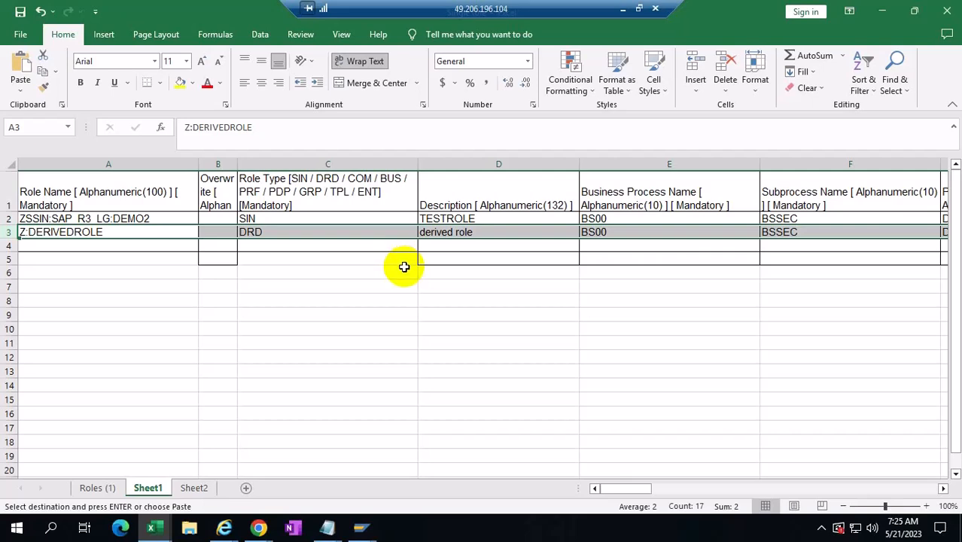
# - Delete the ZSSIN:SAP_R3_LG:DEMO2 row from Sheet1 and copy the entire worksheet
pyautogui.click(6, 218)
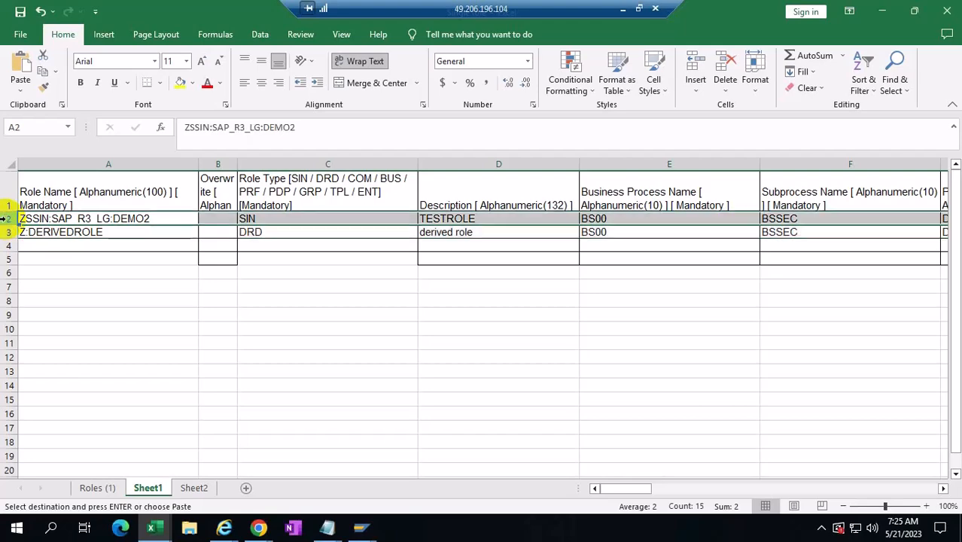
pyautogui.rightClick(4, 218)
pyautogui.click(58, 360)
pyautogui.click(356, 354)
pyautogui.click(10, 165)
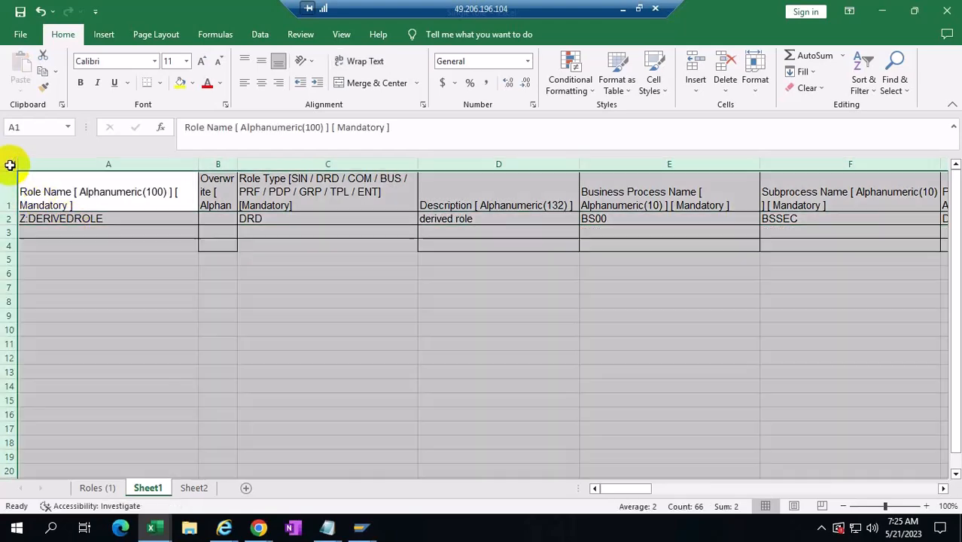
pyautogui.hotkey('ctrl', 'c')
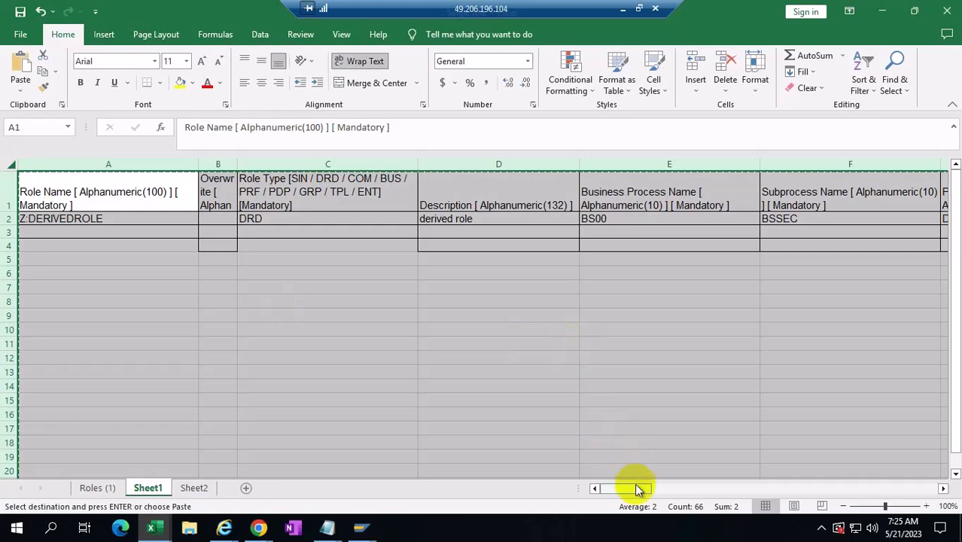
# - Examine the derived role's Business Process Name, Subprocess Name and the columns that follow in row 2
pyautogui.moveTo(635, 490); pyautogui.dragTo(608, 491)
pyautogui.click(606, 218)
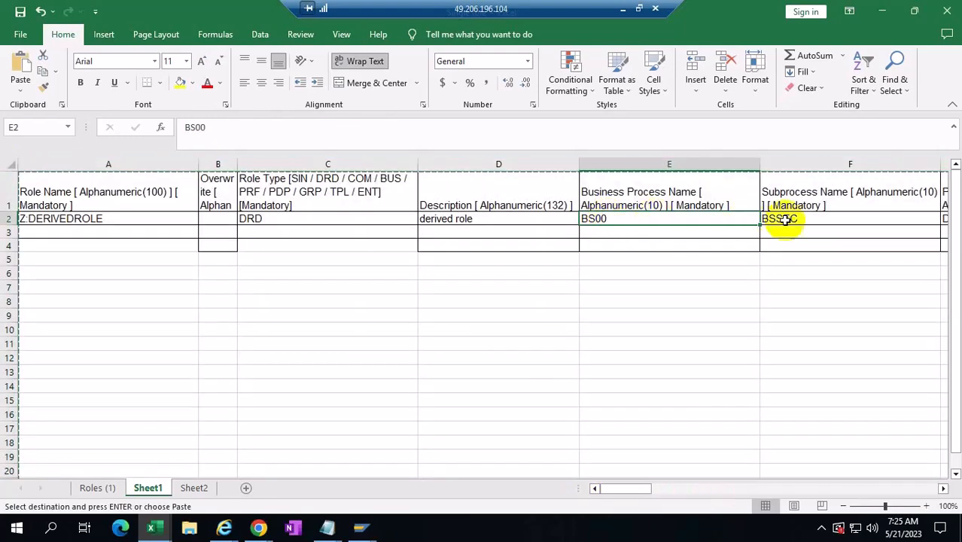
pyautogui.click(808, 216)
pyautogui.click(605, 217)
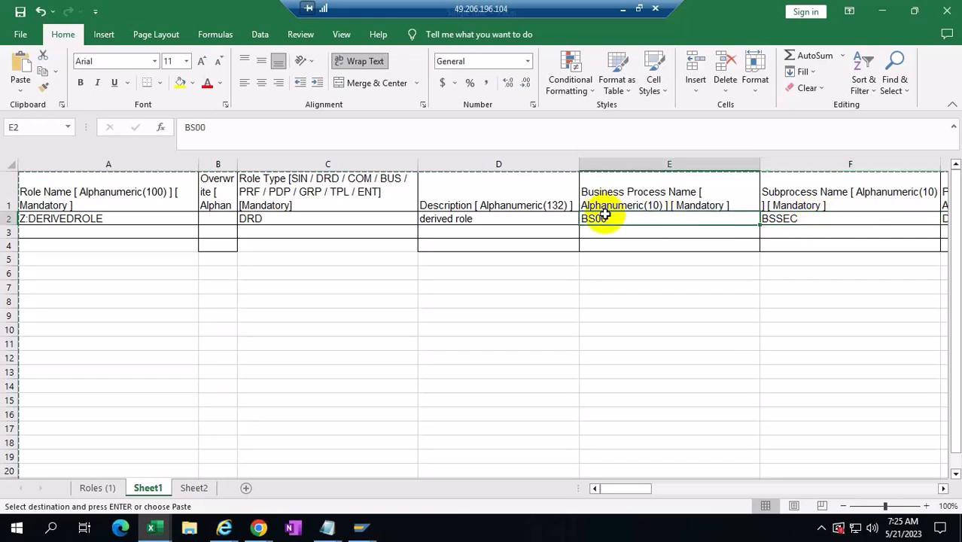
pyautogui.click(818, 218)
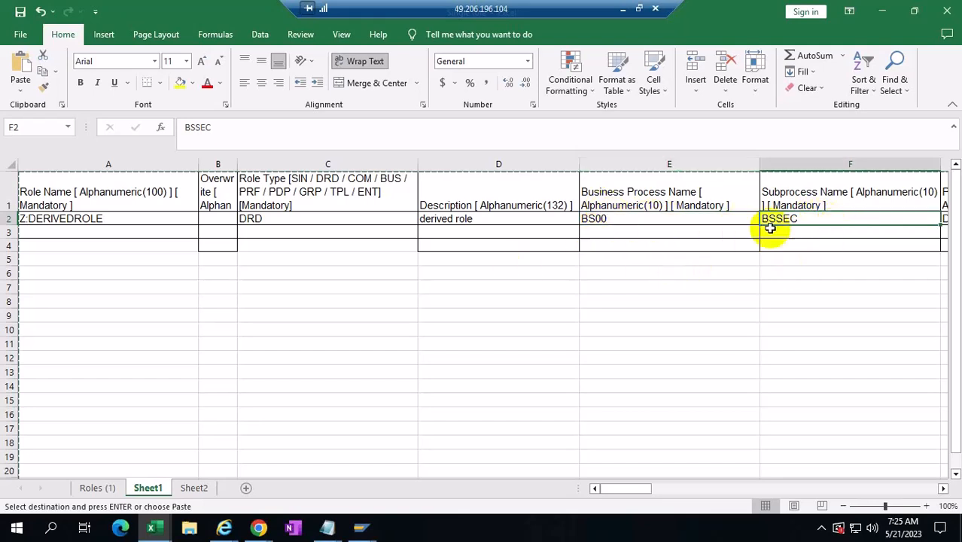
pyautogui.moveTo(628, 488); pyautogui.dragTo(662, 489)
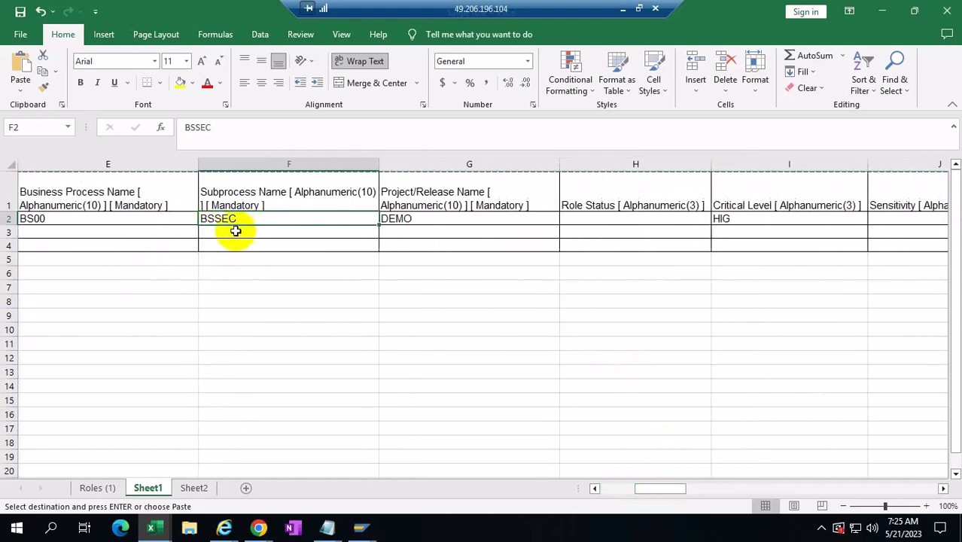
# - Return to the first column of Sheet1 and paste the copied worksheet into a new Notepad document
pyautogui.click(595, 489)
pyautogui.click(594, 489)
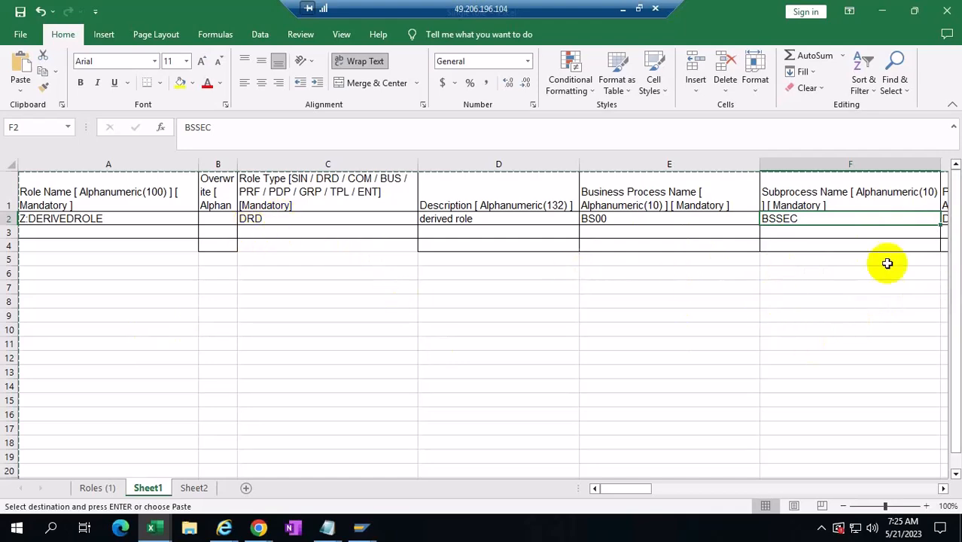
pyautogui.moveTo(634, 488); pyautogui.dragTo(607, 499)
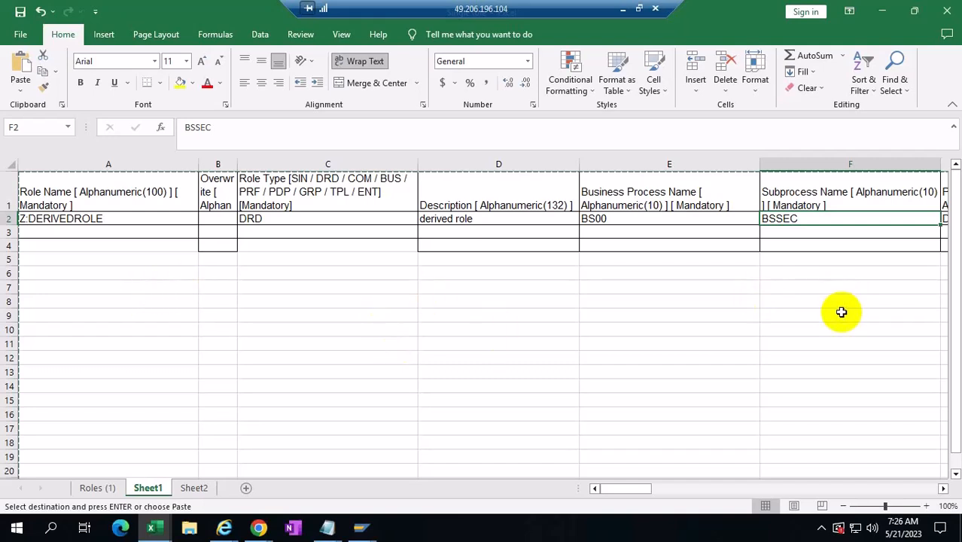
pyautogui.click(53, 532)
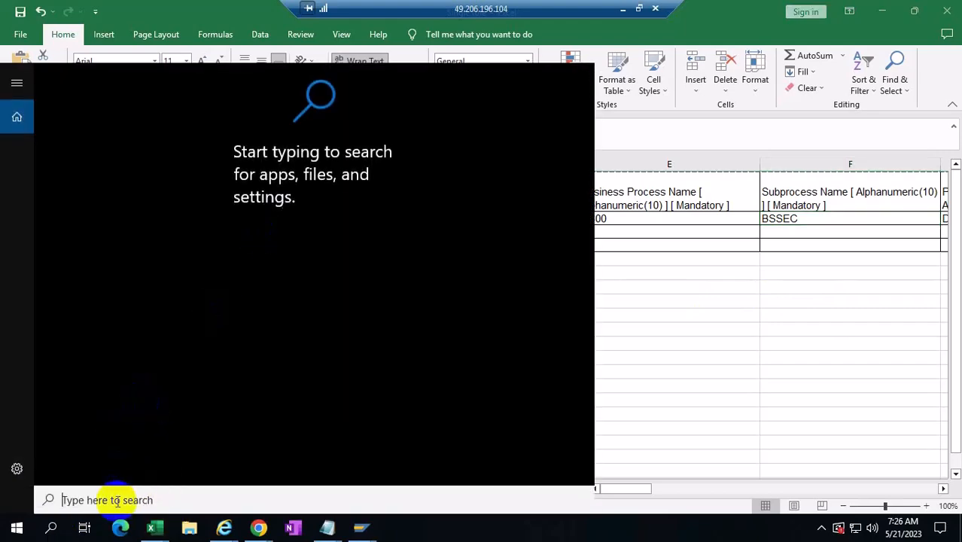
pyautogui.write('n')
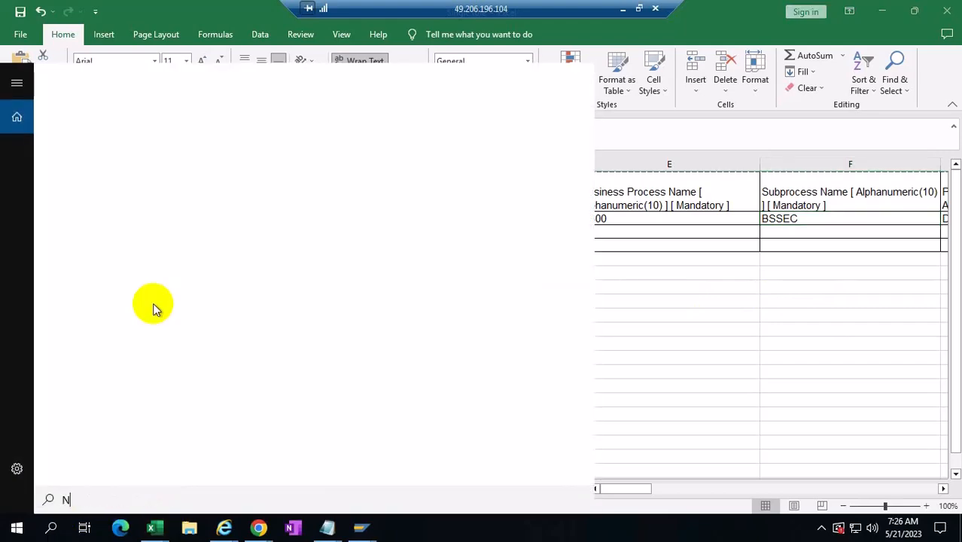
pyautogui.click(118, 165)
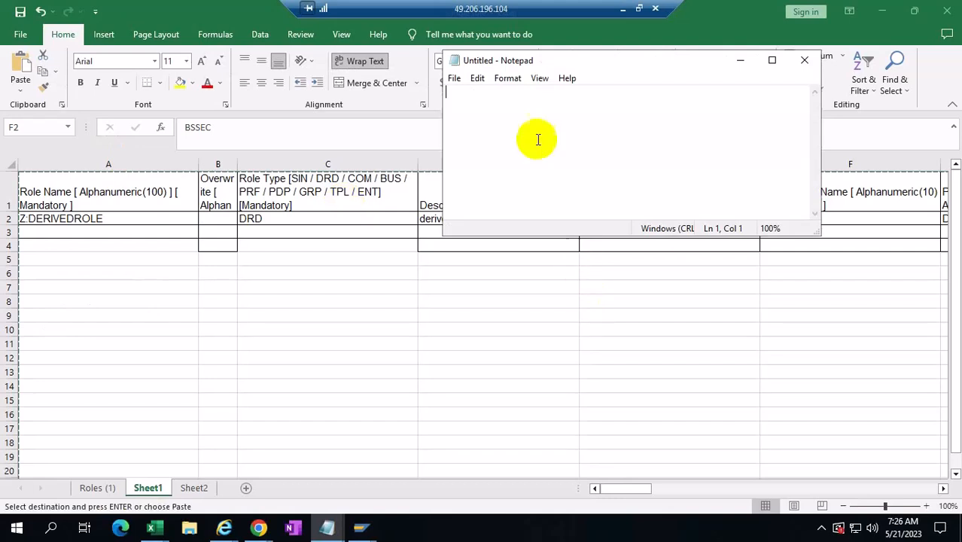
pyautogui.hotkey('ctrl', 'v')
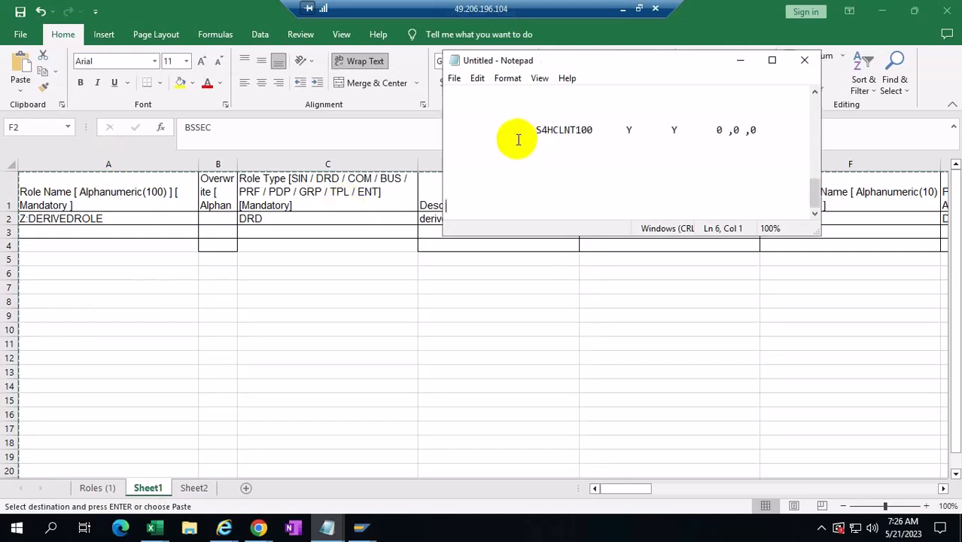
# - Save the Notepad document to the Desktop as dERIVED.txt
pyautogui.click(454, 78)
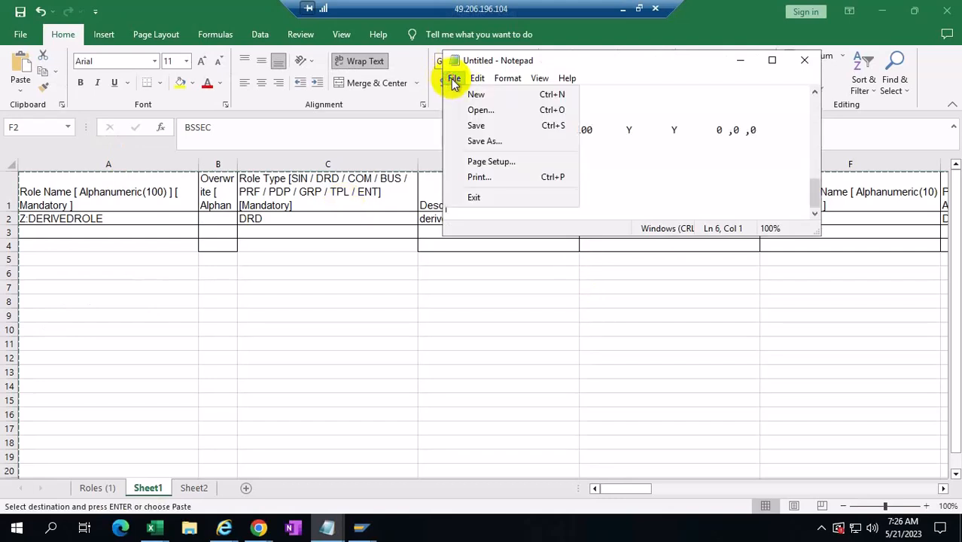
pyautogui.click(478, 126)
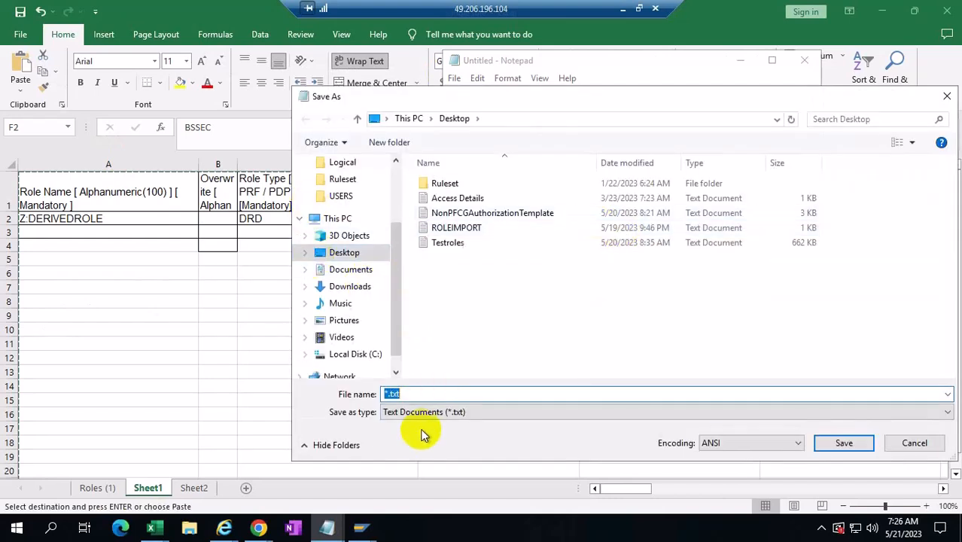
pyautogui.click(389, 393)
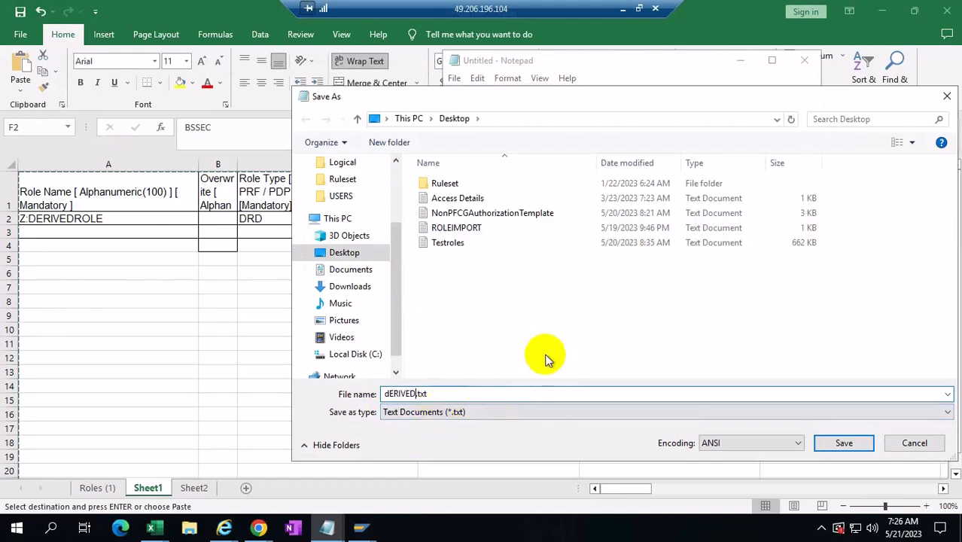
pyautogui.click(844, 444)
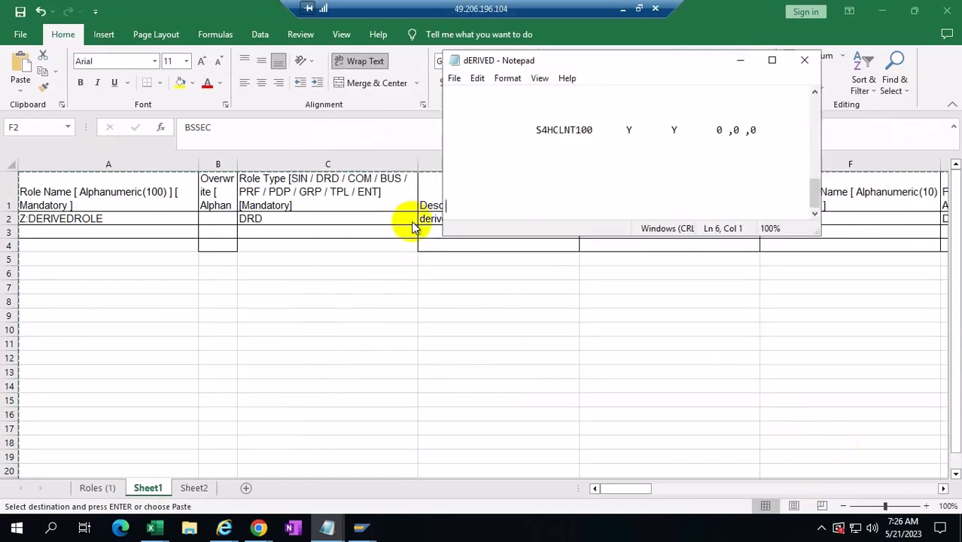
# - Switch to the Role Import window in Chrome, try to set Role Authorization Source to Backend System, and close the window
pyautogui.moveTo(259, 529)
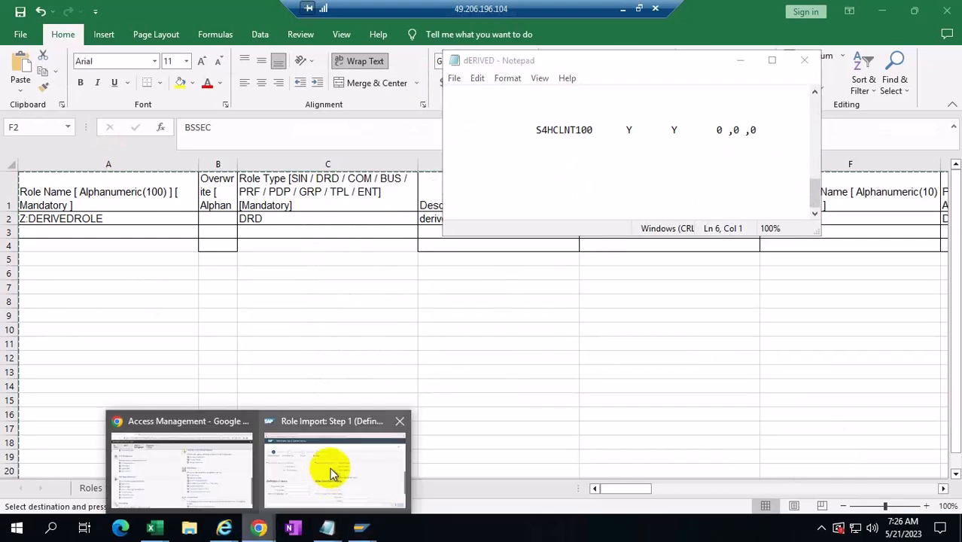
pyautogui.click(328, 477)
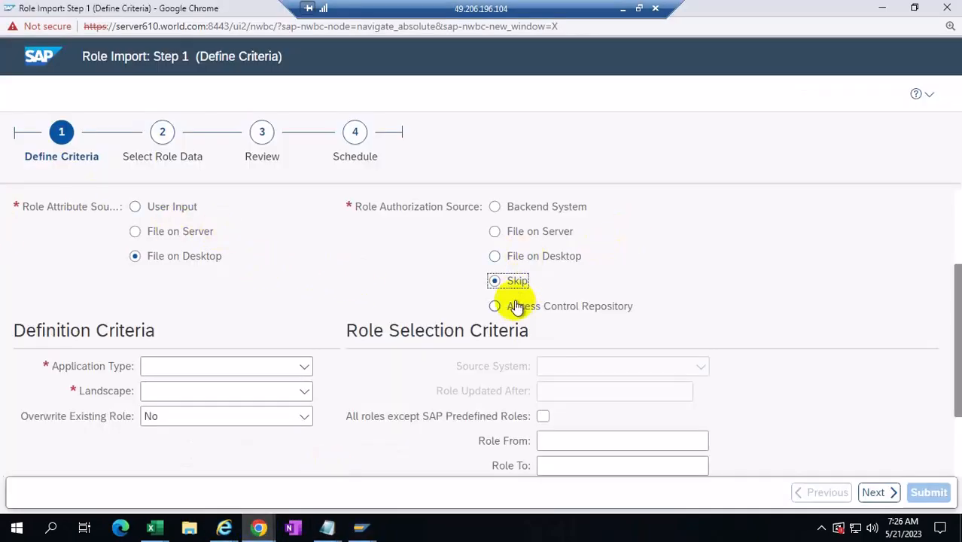
pyautogui.click(495, 208)
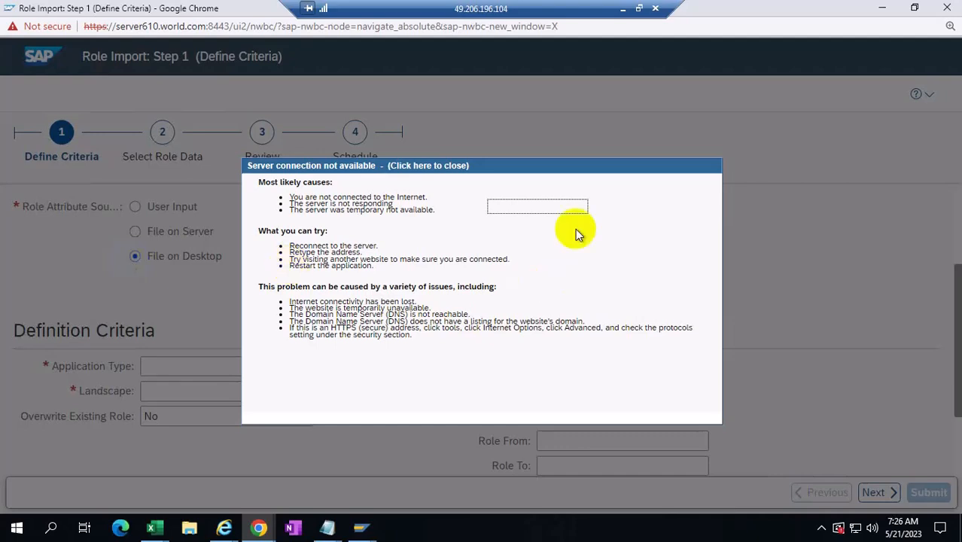
pyautogui.click(374, 167)
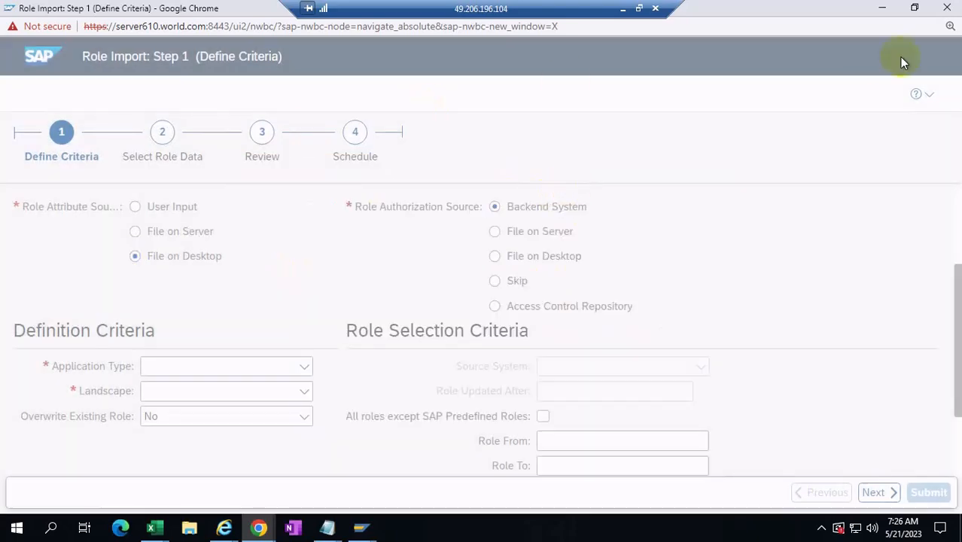
pyautogui.click(947, 9)
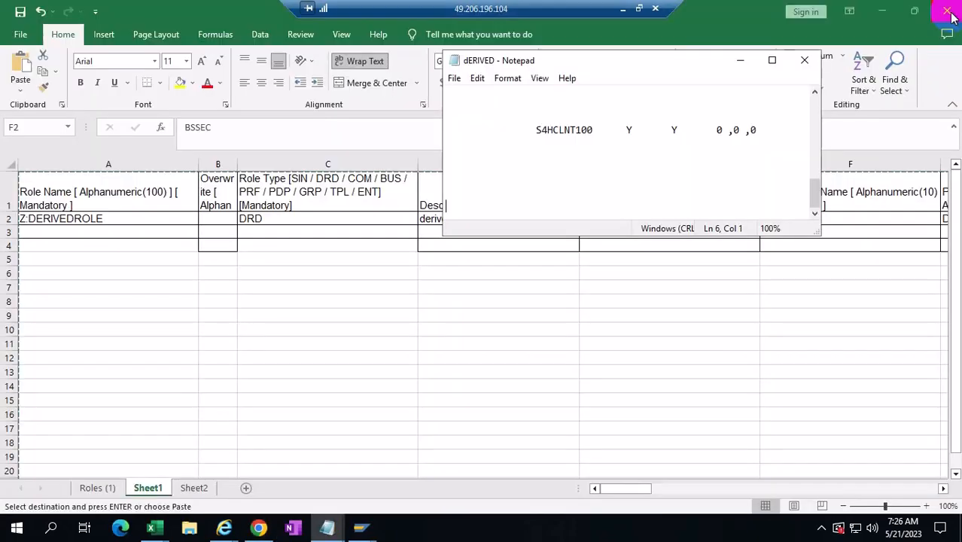
# - Switch to the Access Management page in Chrome, reload it and proceed past the certificate warning for server610.world.com
pyautogui.click(258, 527)
pyautogui.click(116, 350)
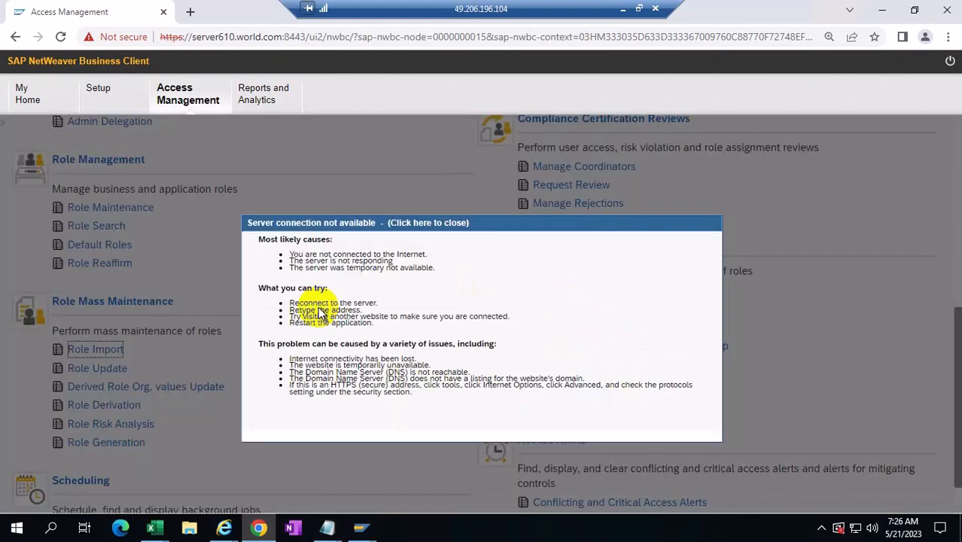
pyautogui.click(60, 36)
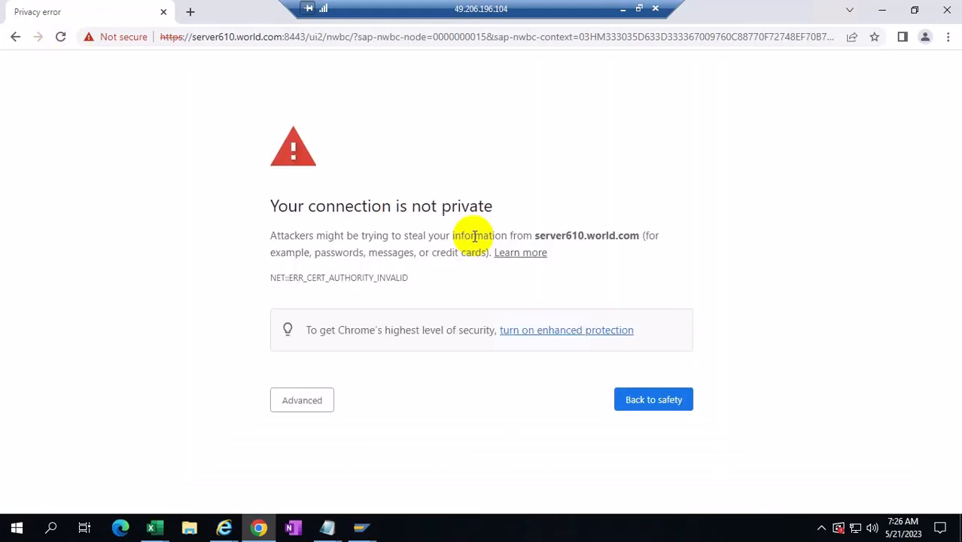
pyautogui.click(305, 400)
pyautogui.scroll(-1, 750, 437)
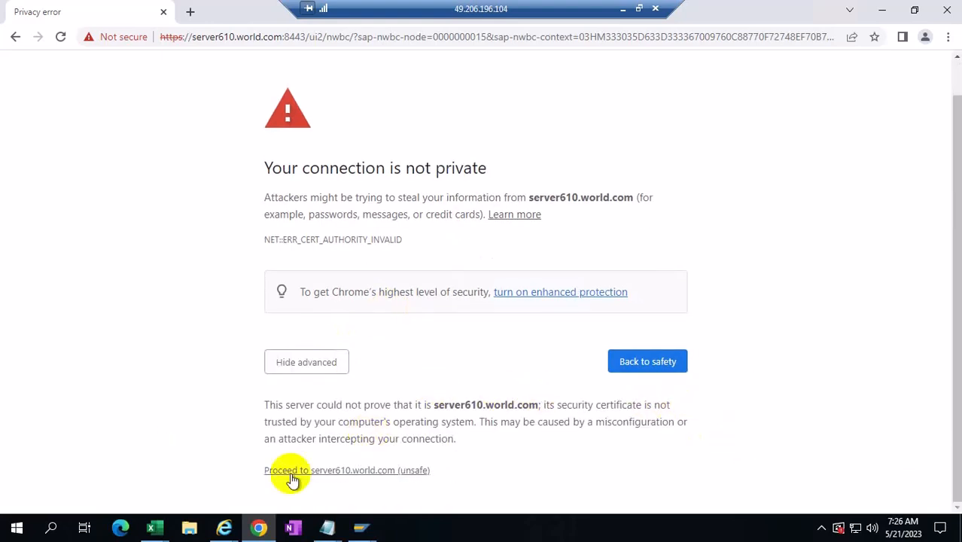
pyautogui.click(309, 469)
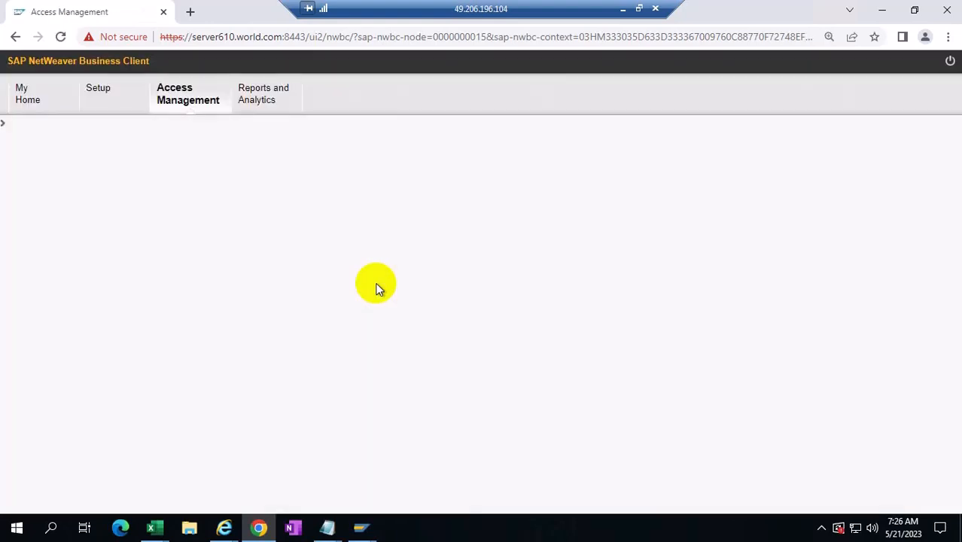
# - Open Role Import under Role Mass Maintenance in a maximized window and set Role Attribute Source to File on Desktop
pyautogui.scroll(-5, 320, 326)
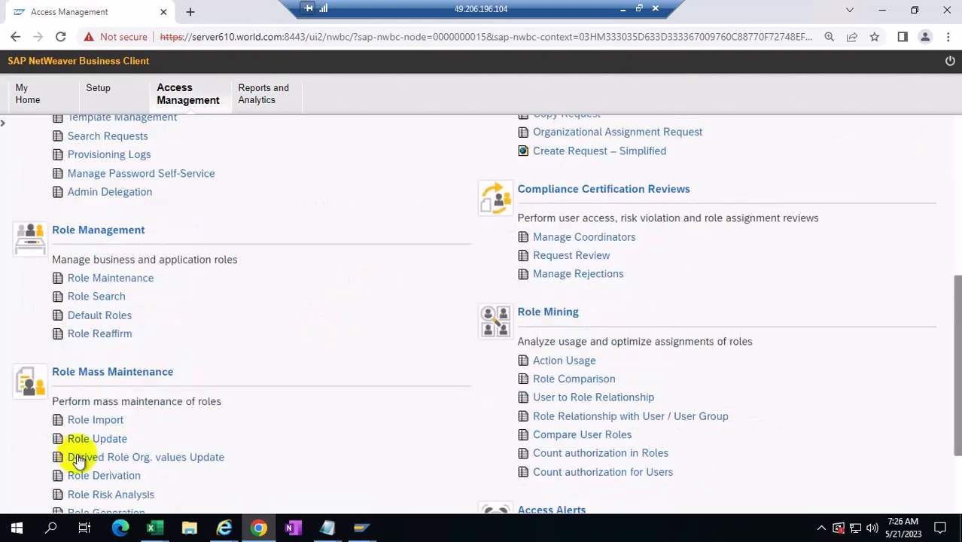
pyautogui.click(82, 422)
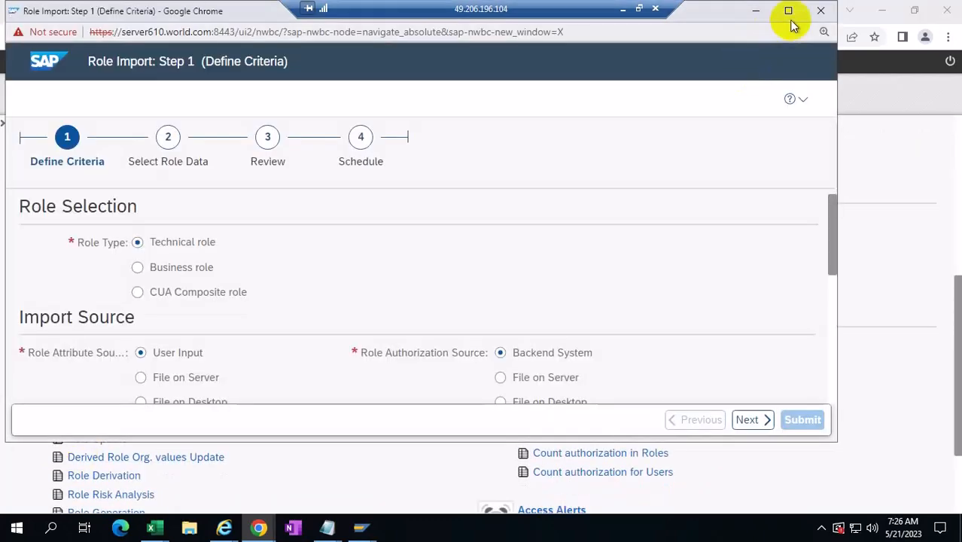
pyautogui.click(788, 11)
pyautogui.click(135, 397)
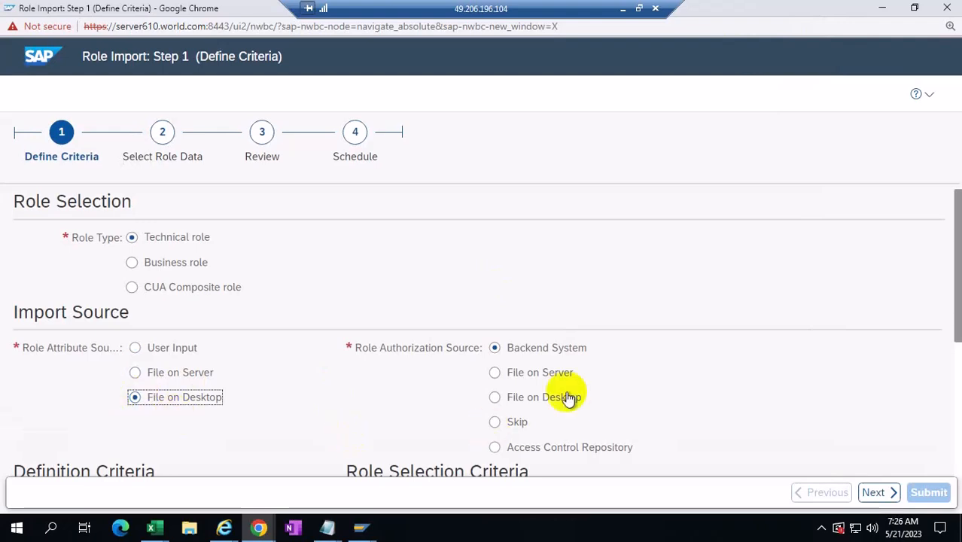
# - Set the definition criteria to Application Type SAP and Landscape SAP R3
pyautogui.scroll(-2, 684, 383)
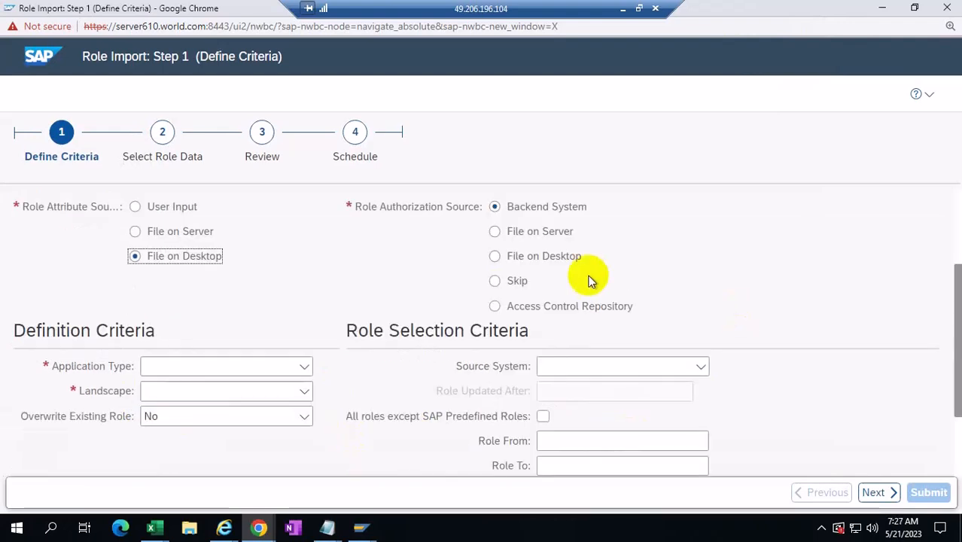
pyautogui.click(304, 366)
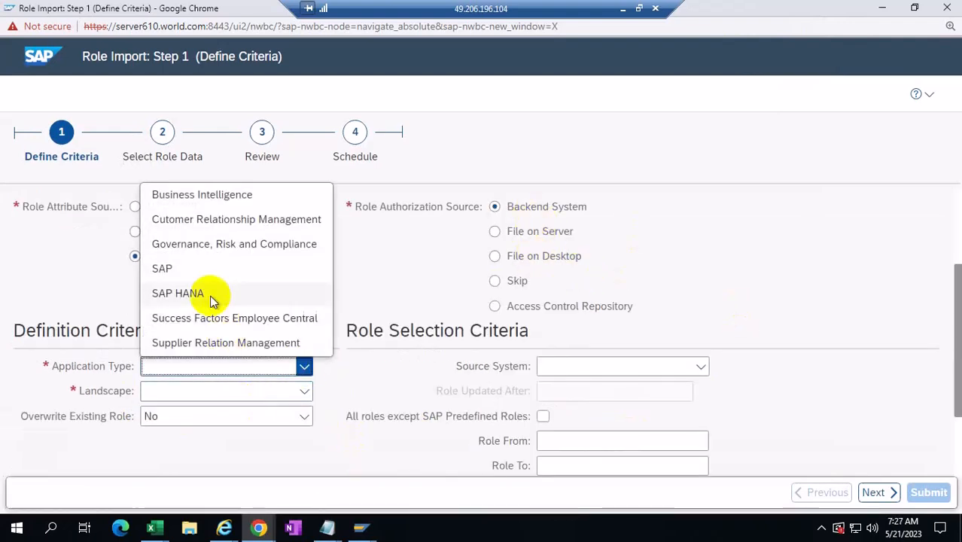
pyautogui.click(184, 268)
pyautogui.click(304, 391)
pyautogui.click(216, 411)
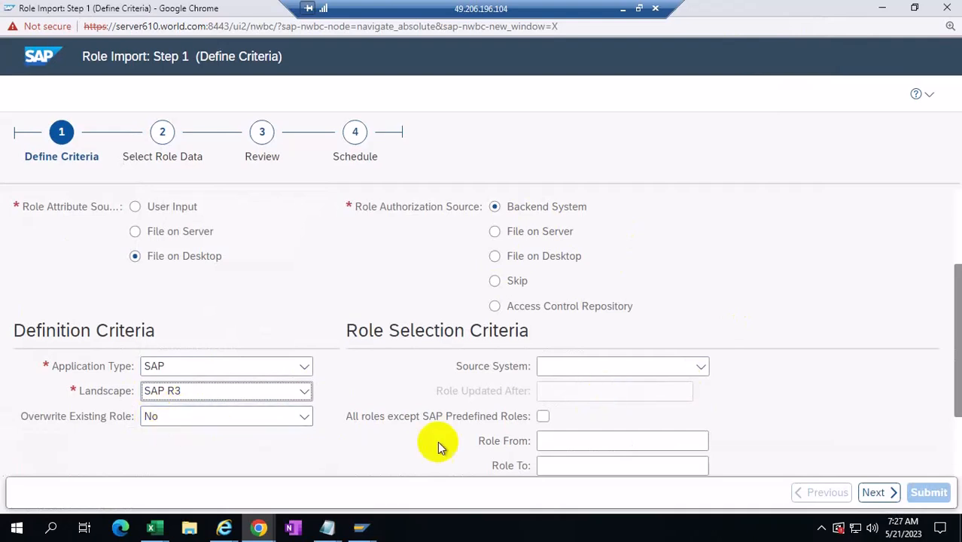
# - Set Source System to S4HCLNT100 and Methodology Status to Complete, and continue to Select Role Data
pyautogui.click(700, 366)
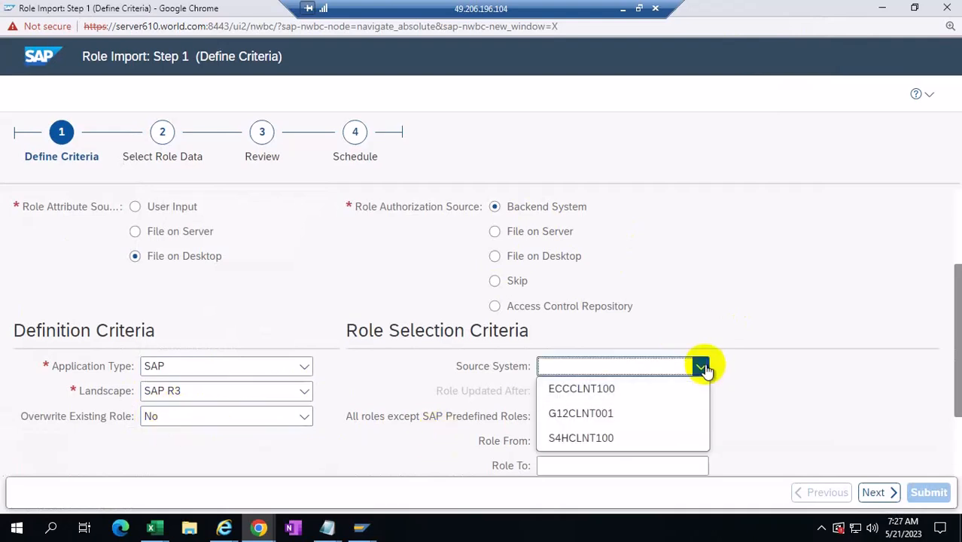
pyautogui.click(616, 439)
pyautogui.scroll(-2, 906, 379)
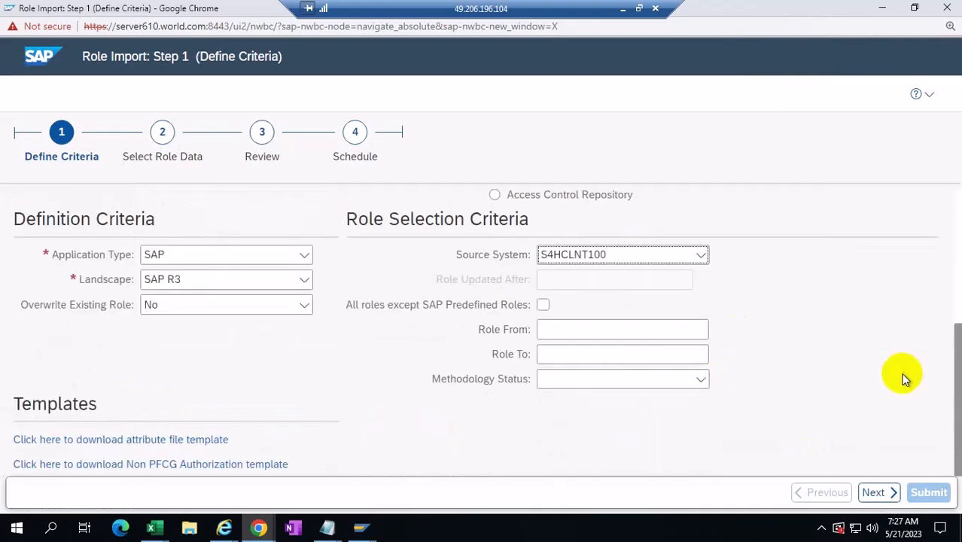
pyautogui.click(699, 378)
pyautogui.click(611, 401)
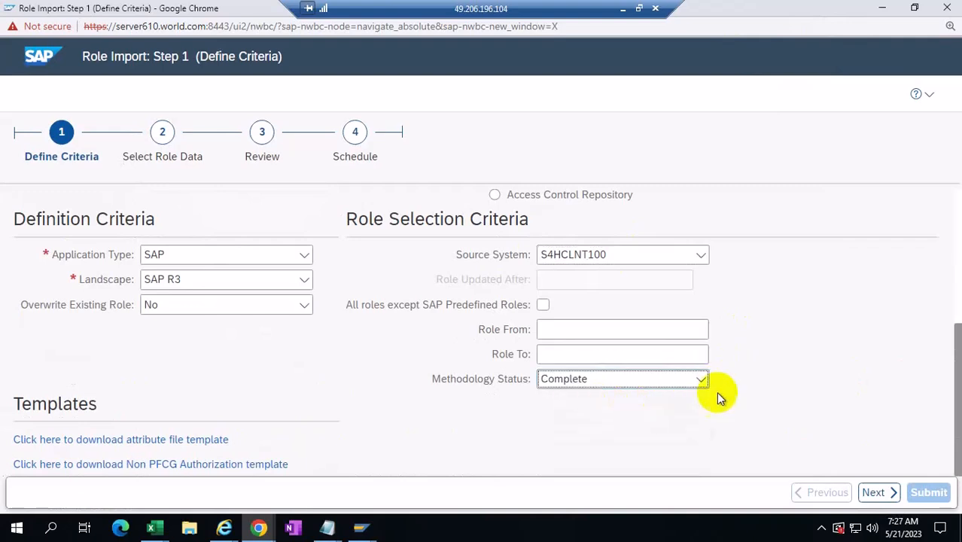
pyautogui.click(886, 492)
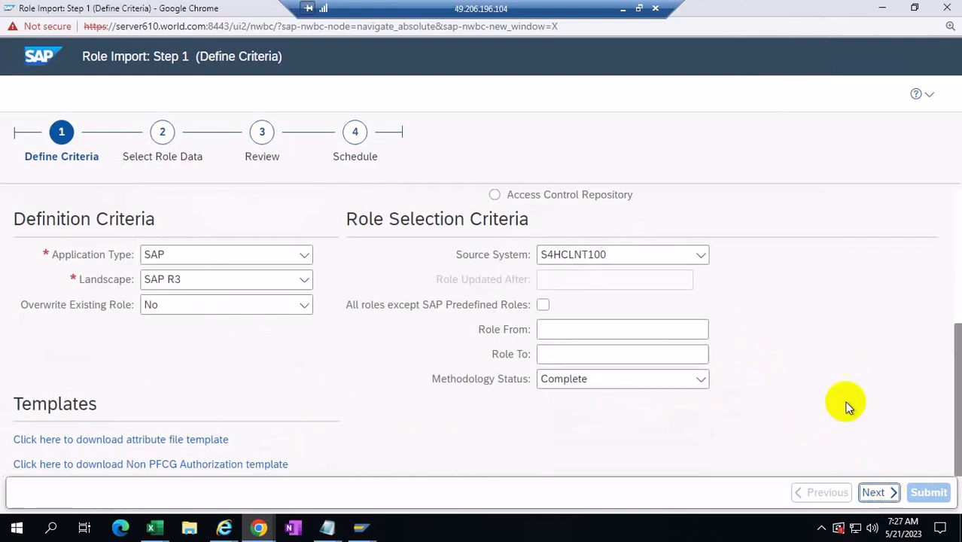
# - Choose the dERIVED text file from the Desktop as the role attributes File Source
pyautogui.click(345, 252)
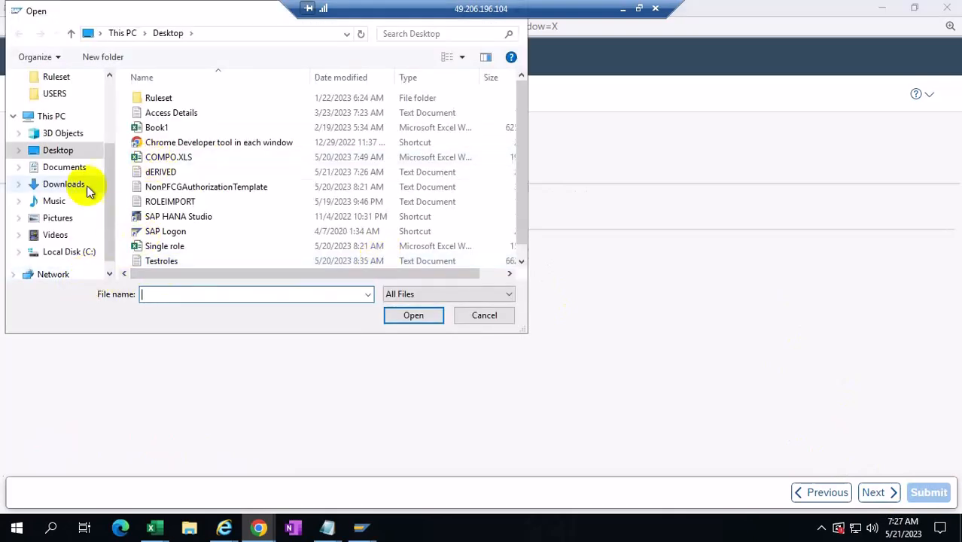
pyautogui.click(60, 151)
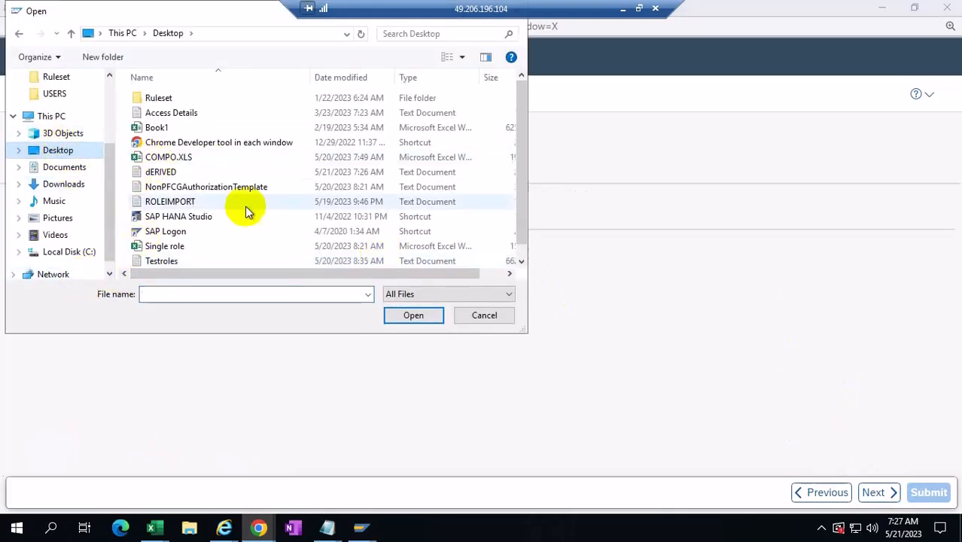
pyautogui.click(158, 171)
pyautogui.click(406, 315)
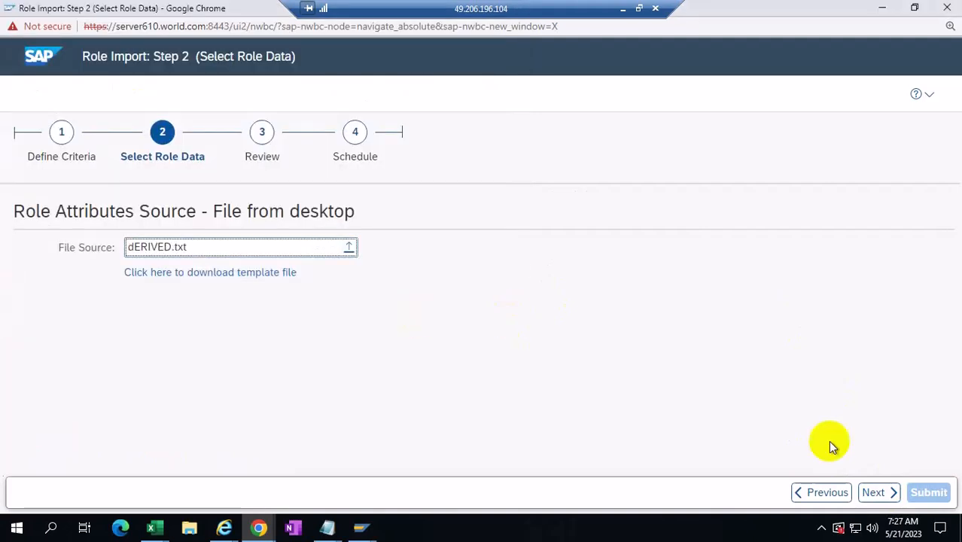
# - Continue to the Review stage, show a preview of all roles, and go back to Select Role Data
pyautogui.click(876, 495)
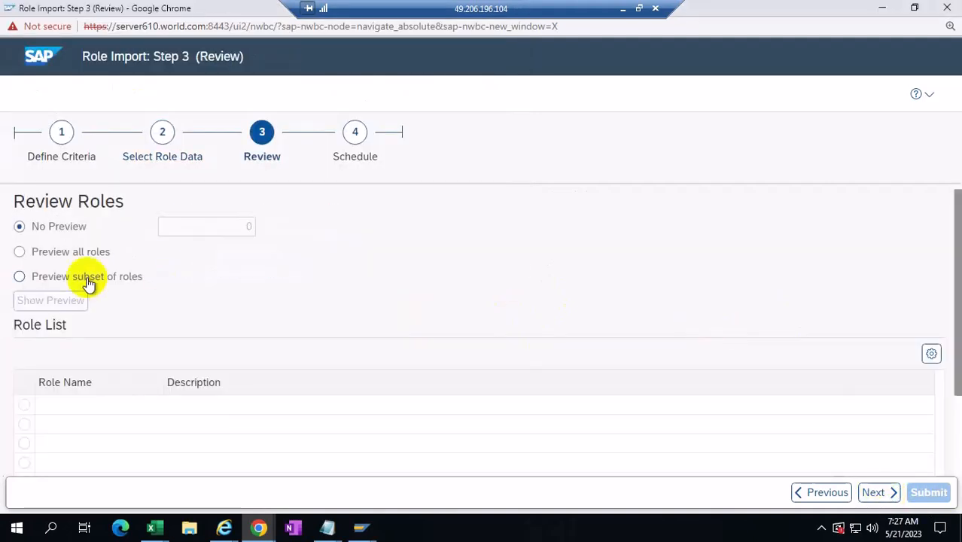
pyautogui.click(34, 254)
pyautogui.click(56, 301)
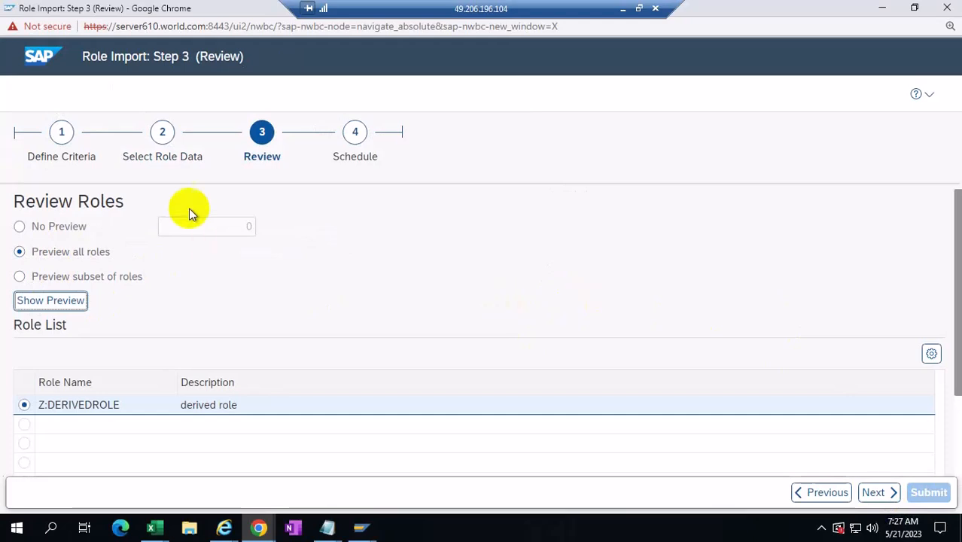
pyautogui.click(162, 136)
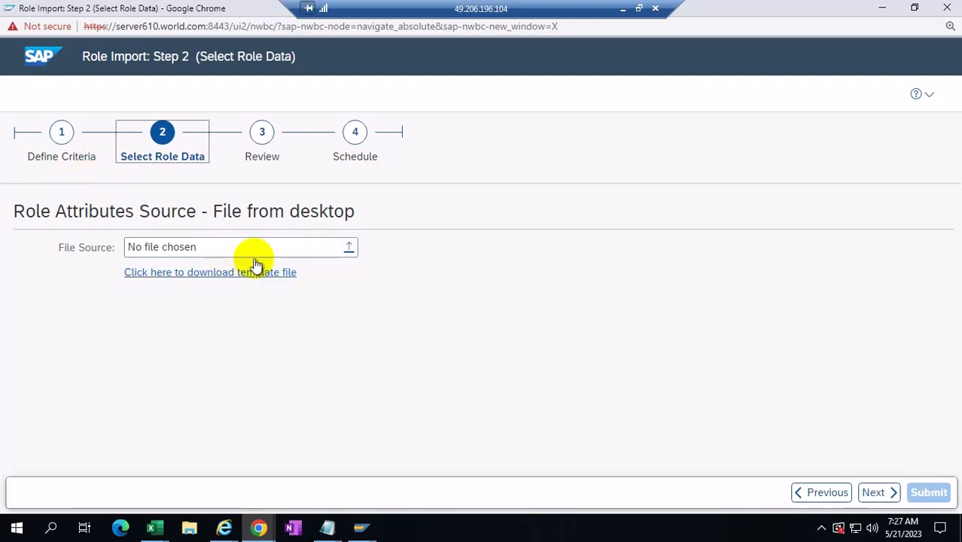
# - Return to Define Criteria and set Role Attribute Source to User Input with Backend System as Role Authorization Source
pyautogui.click(71, 151)
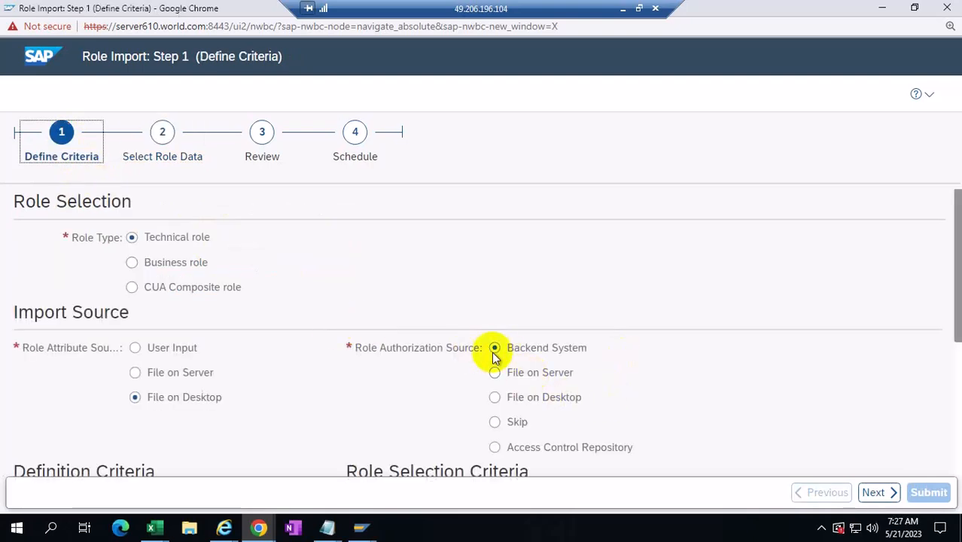
pyautogui.click(499, 423)
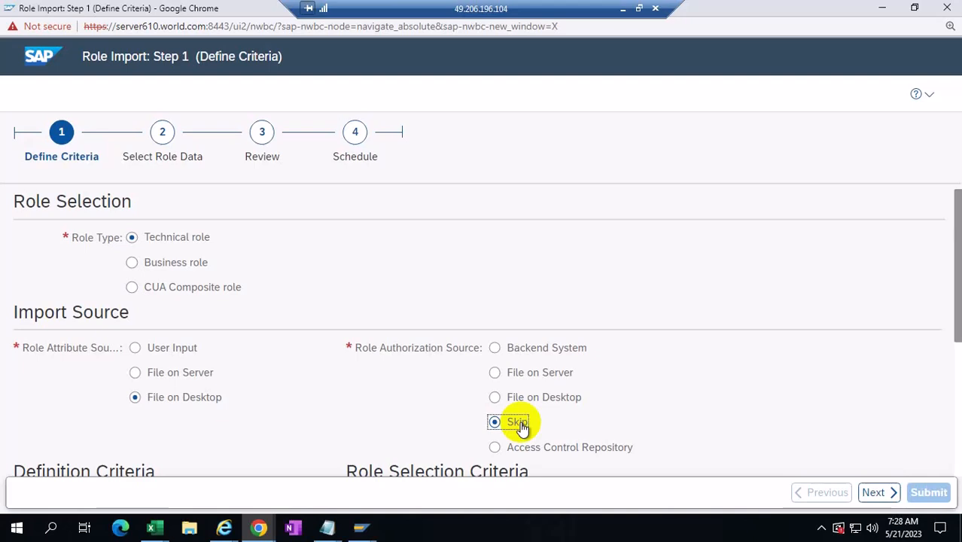
pyautogui.click(137, 350)
pyautogui.scroll(-3, 772, 385)
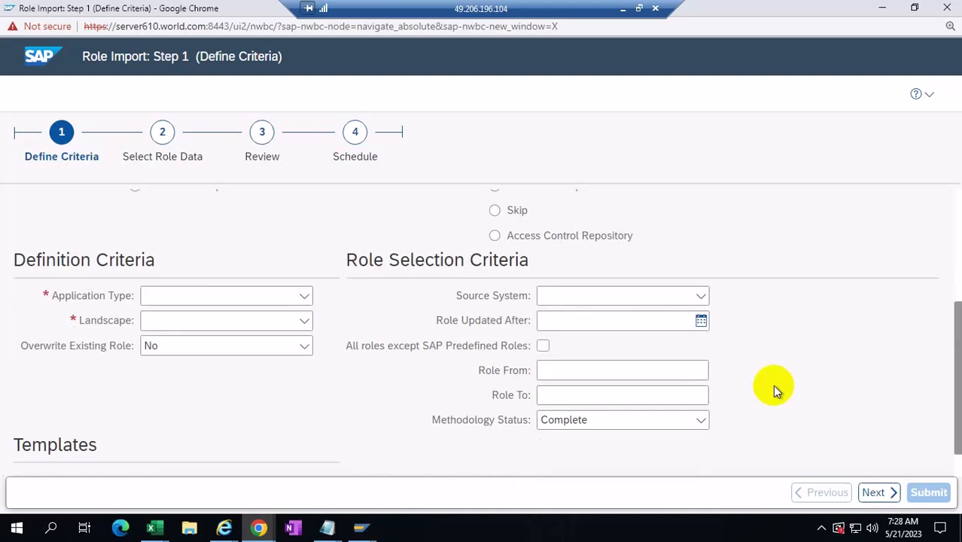
pyautogui.scroll(3, 772, 385)
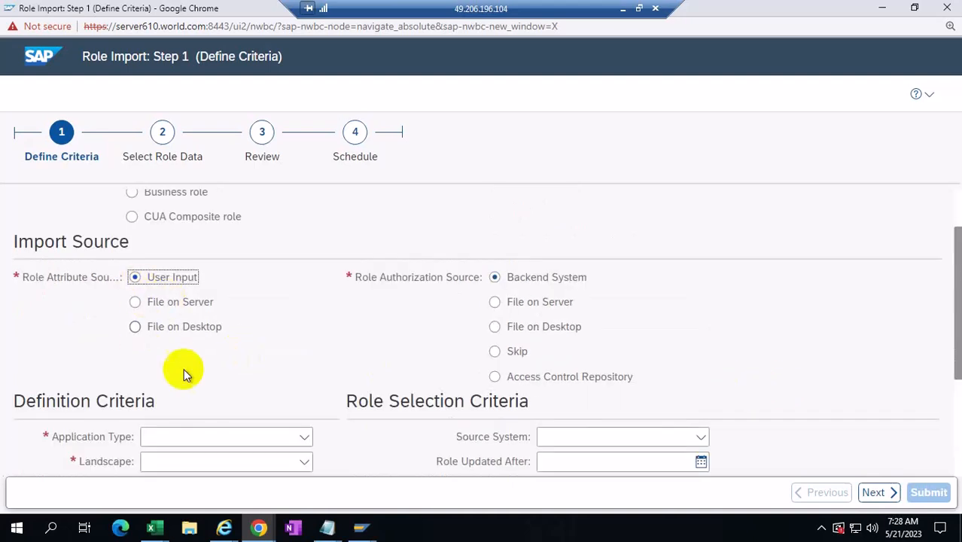
pyautogui.scroll(-3, 394, 332)
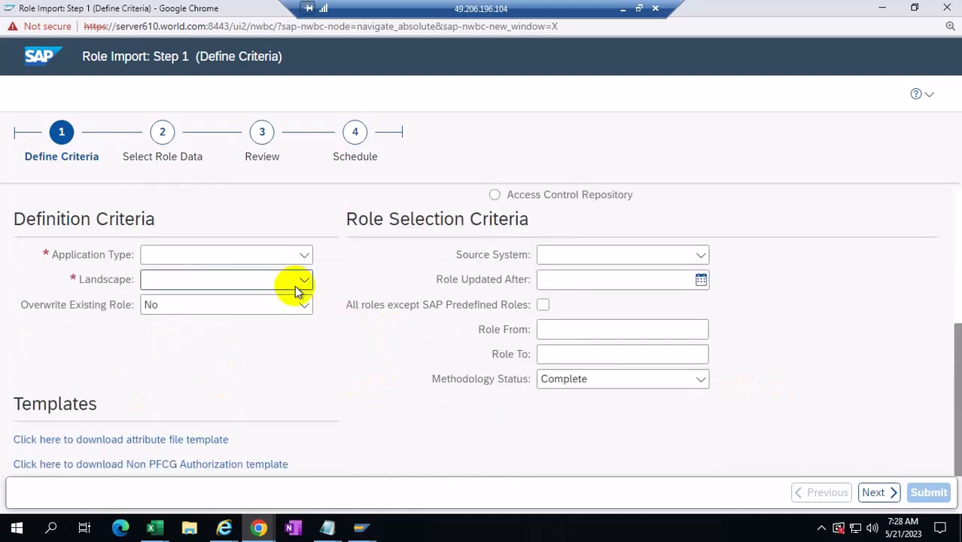
# - Set Application Type to SAP and Landscape to SAP R3 in the Definition Criteria for the user input import
pyautogui.click(304, 259)
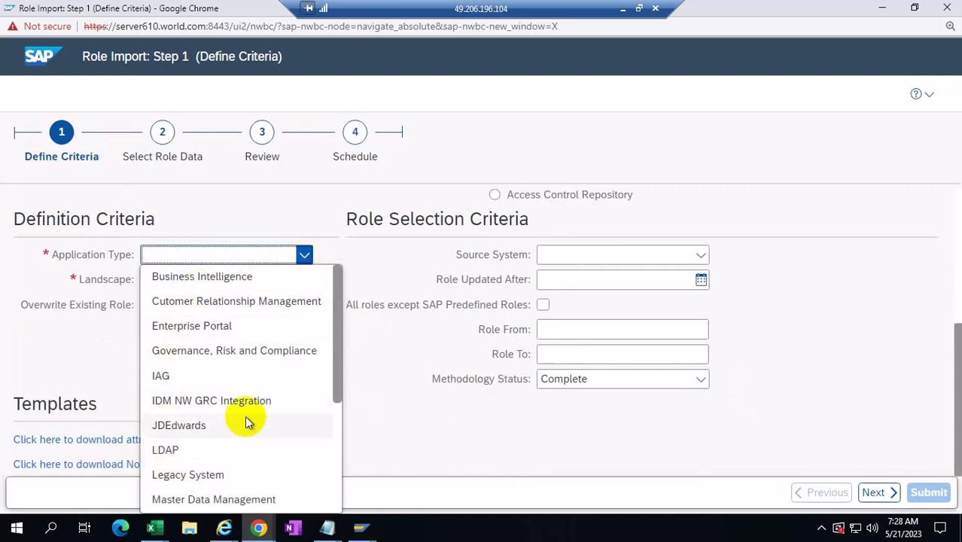
pyautogui.scroll(-3, 245, 416)
pyautogui.click(177, 404)
pyautogui.click(302, 281)
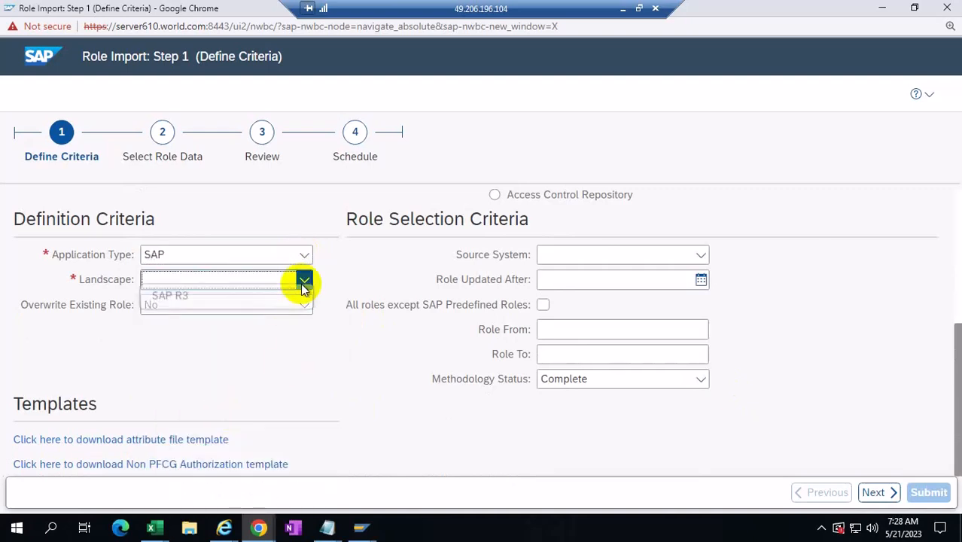
pyautogui.click(178, 301)
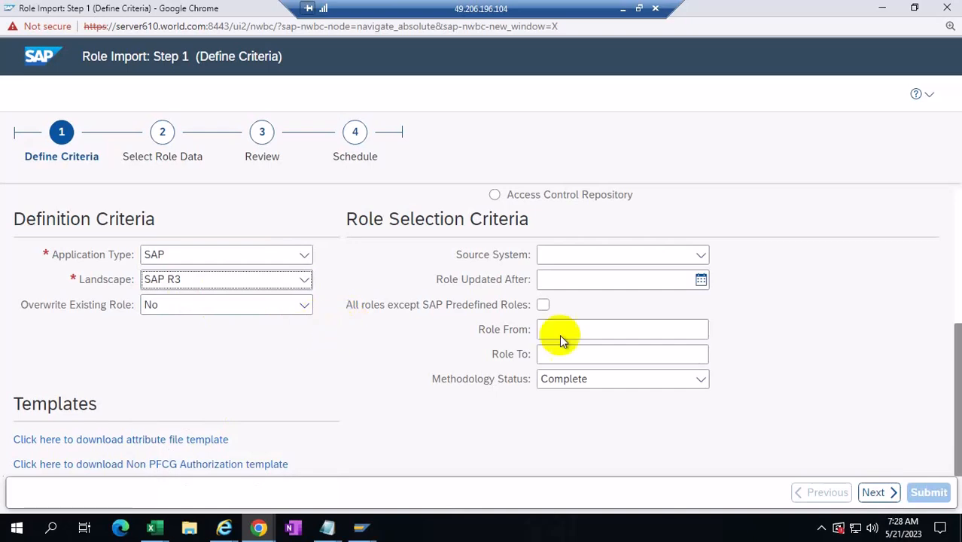
# - Choose S4HCLNT100 as the Source System and continue to Select Role Data
pyautogui.click(701, 255)
pyautogui.click(576, 323)
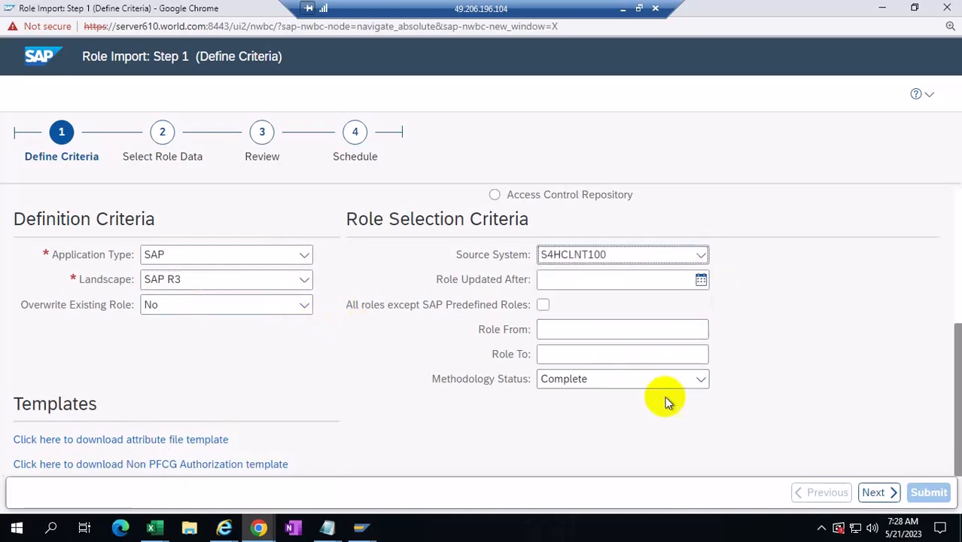
pyautogui.click(874, 492)
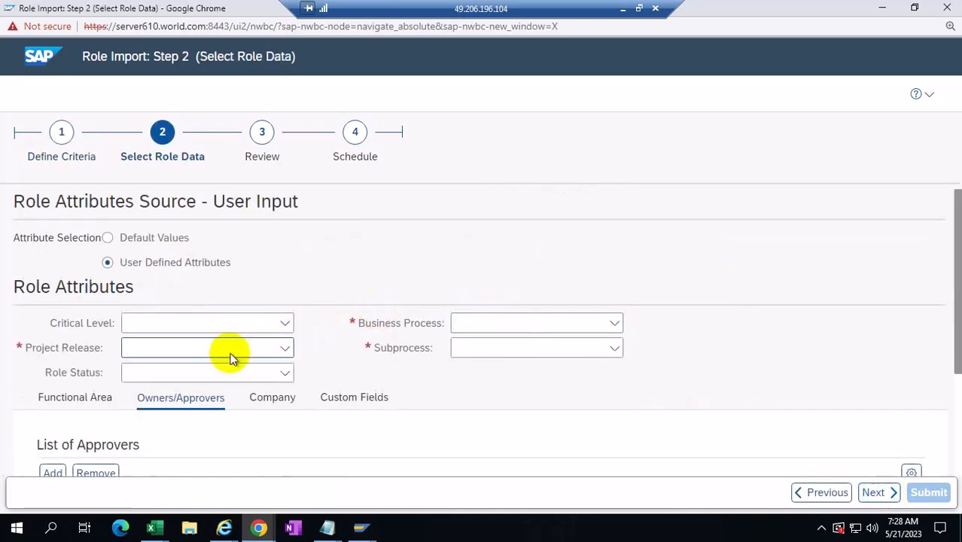
# - Set the role attributes to Critical Level LOW, Project Release Demo, Business Process Basis and Subprocess SECURITY
pyautogui.click(285, 323)
pyautogui.click(159, 393)
pyautogui.click(284, 348)
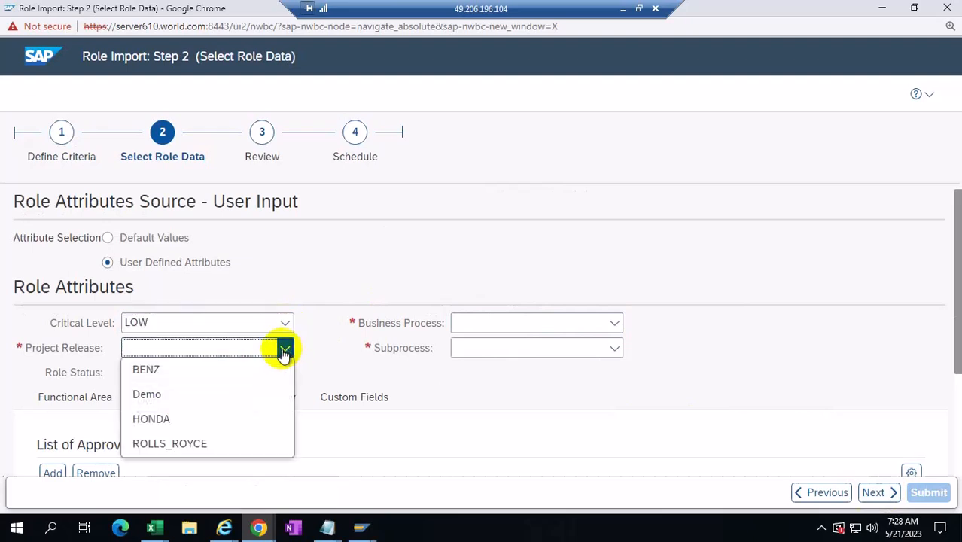
pyautogui.click(154, 403)
pyautogui.click(615, 323)
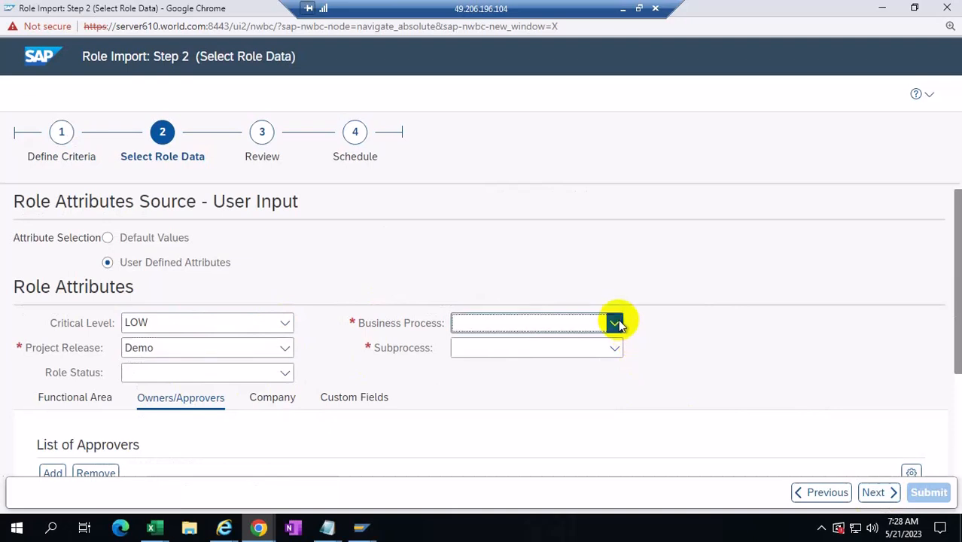
pyautogui.click(482, 125)
pyautogui.click(612, 348)
pyautogui.click(527, 370)
# - Add an entry to the List of Approvers and look up ROLEOWNER as its user
pyautogui.scroll(-2, 650, 384)
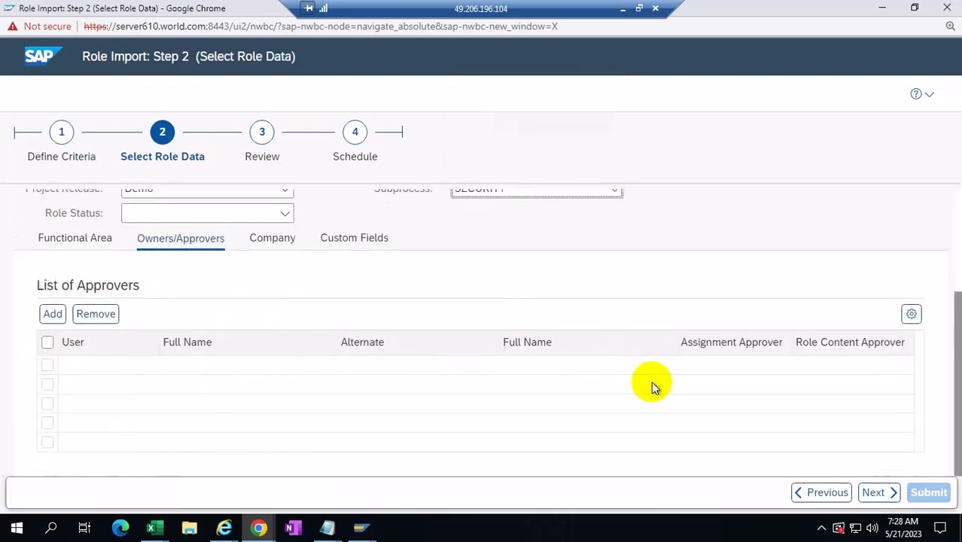
pyautogui.click(52, 317)
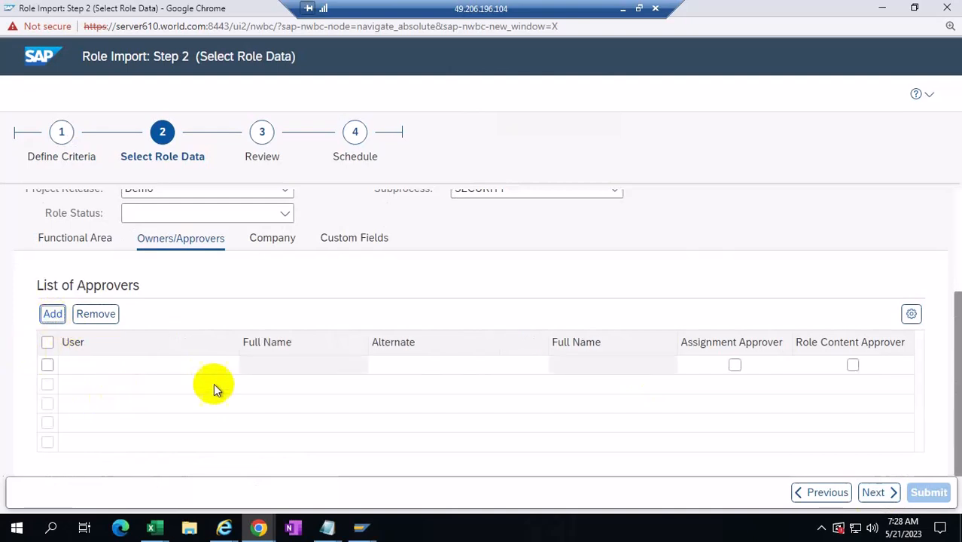
pyautogui.click(249, 366)
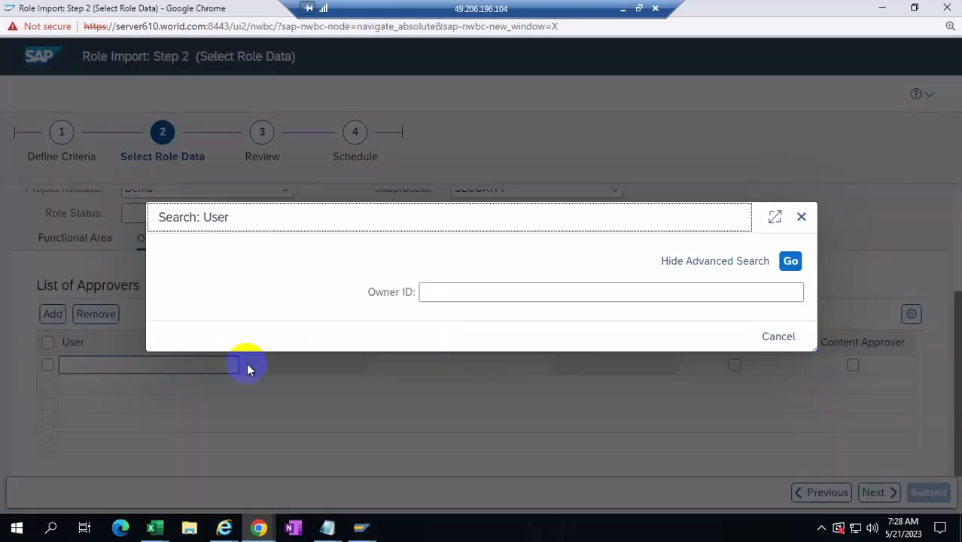
pyautogui.click(493, 292)
pyautogui.write('ROLEOWN...')
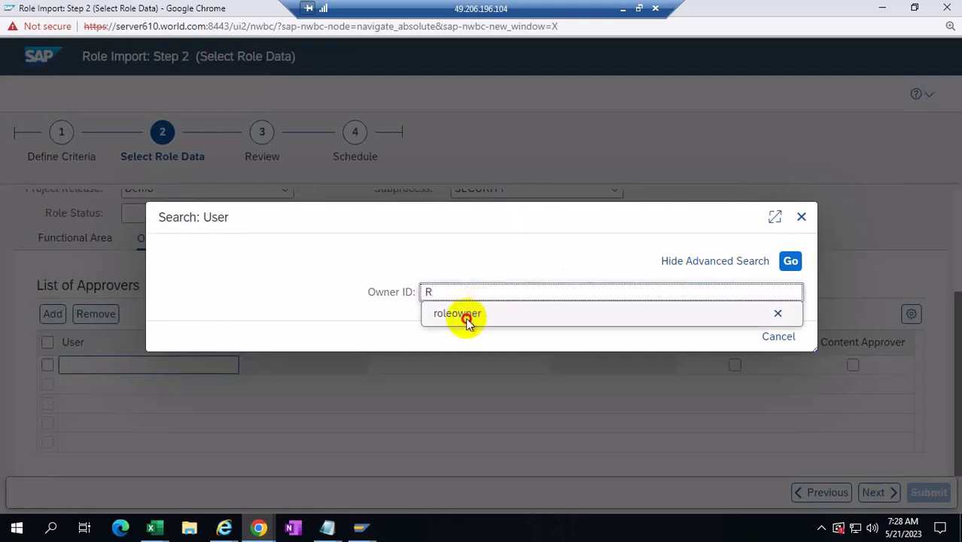
pyautogui.click(466, 319)
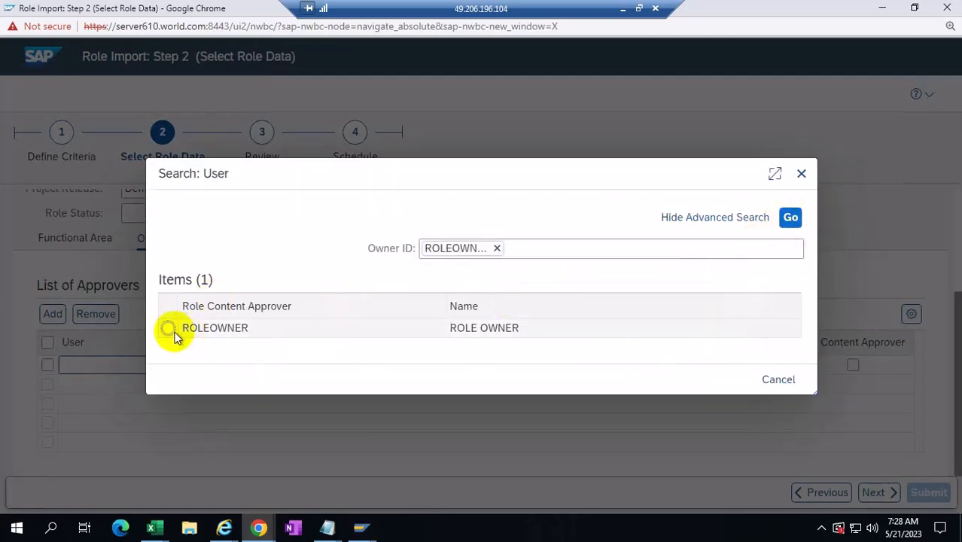
pyautogui.click(170, 328)
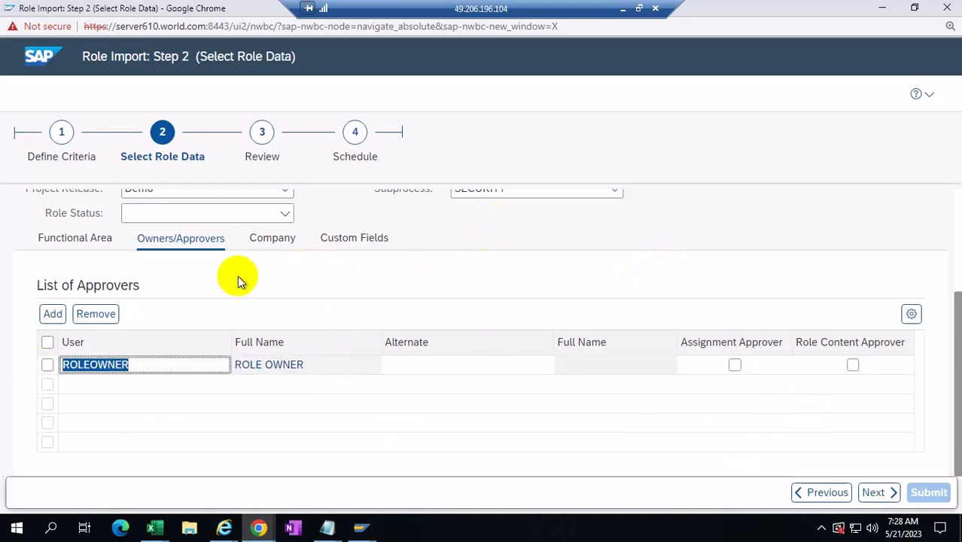
# - Go back to Define Criteria, change Role Attribute Source to File on Desktop, and continue to Select Role Data
pyautogui.scroll(2, 297, 308)
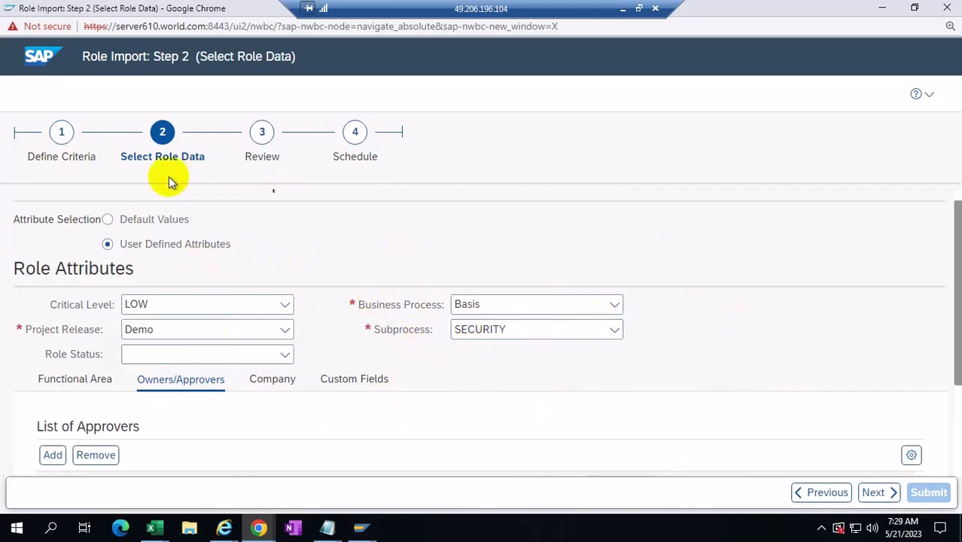
pyautogui.click(89, 156)
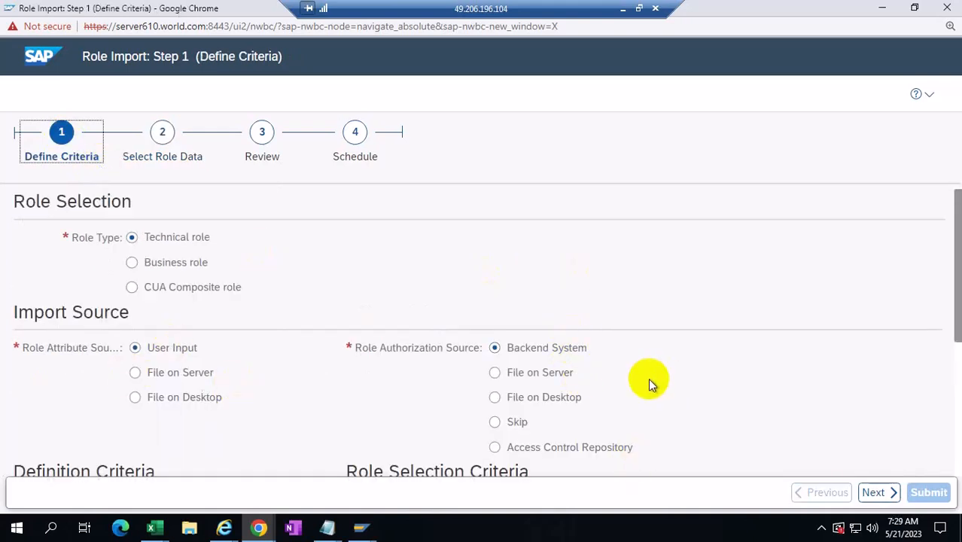
pyautogui.scroll(-1, 648, 378)
pyautogui.click(134, 328)
pyautogui.scroll(-3, 833, 271)
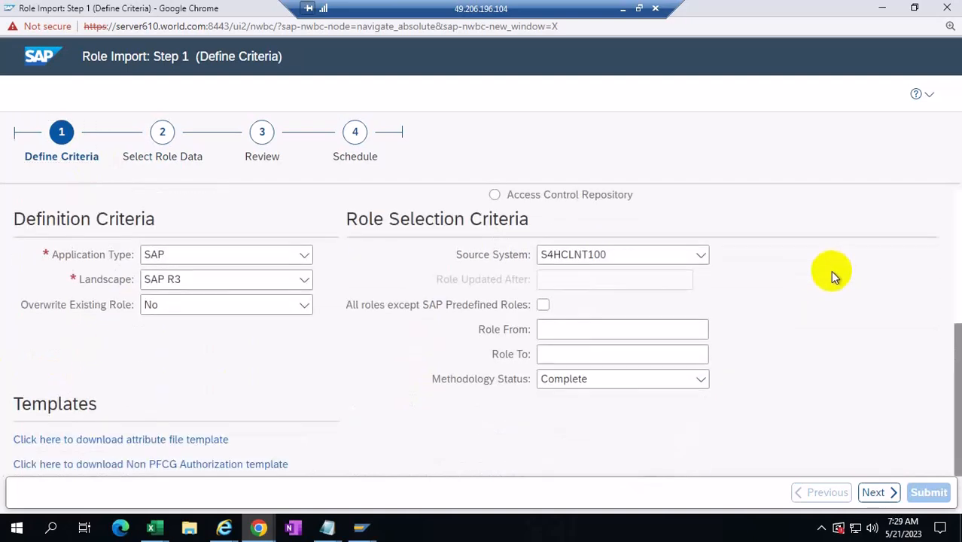
pyautogui.click(873, 492)
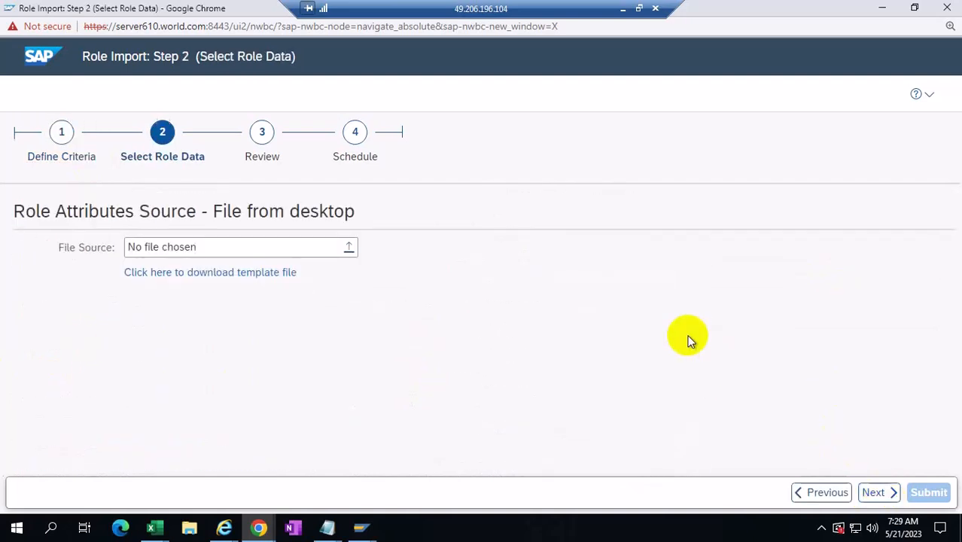
# - Select the dERIVED text file from the Desktop as the File Source for the role attributes
pyautogui.click(347, 247)
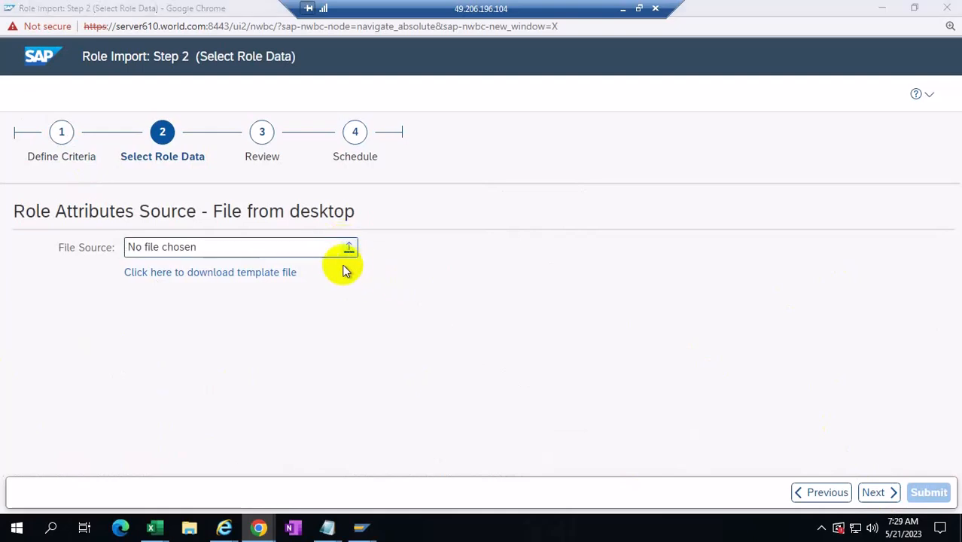
pyautogui.click(167, 171)
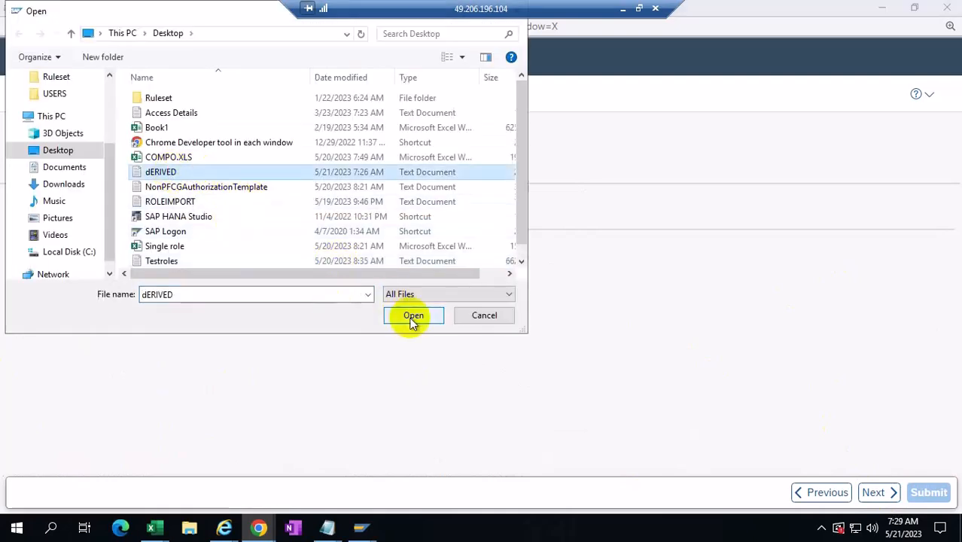
pyautogui.click(413, 314)
# - Preview all roles in the Review stage and submit the derived role import
pyautogui.click(873, 491)
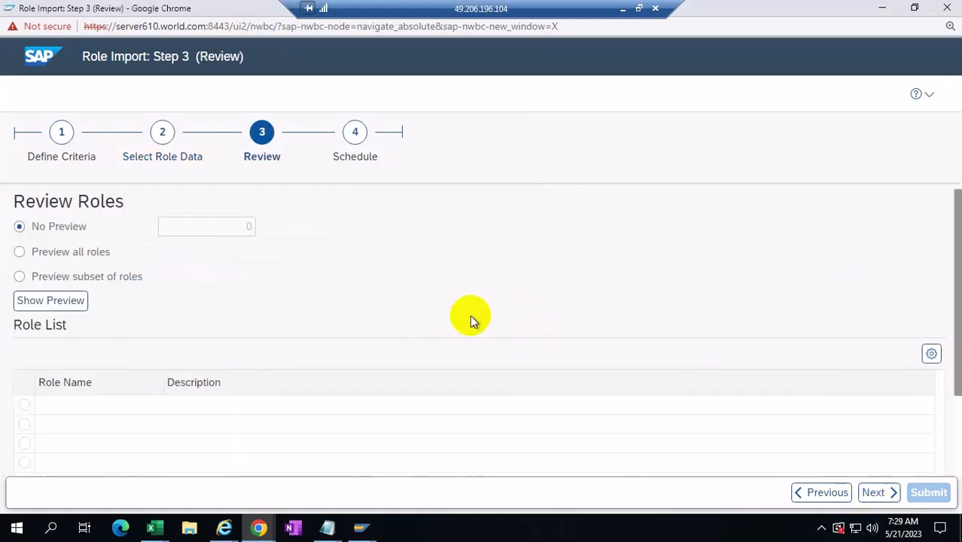
pyautogui.click(64, 254)
pyautogui.click(58, 300)
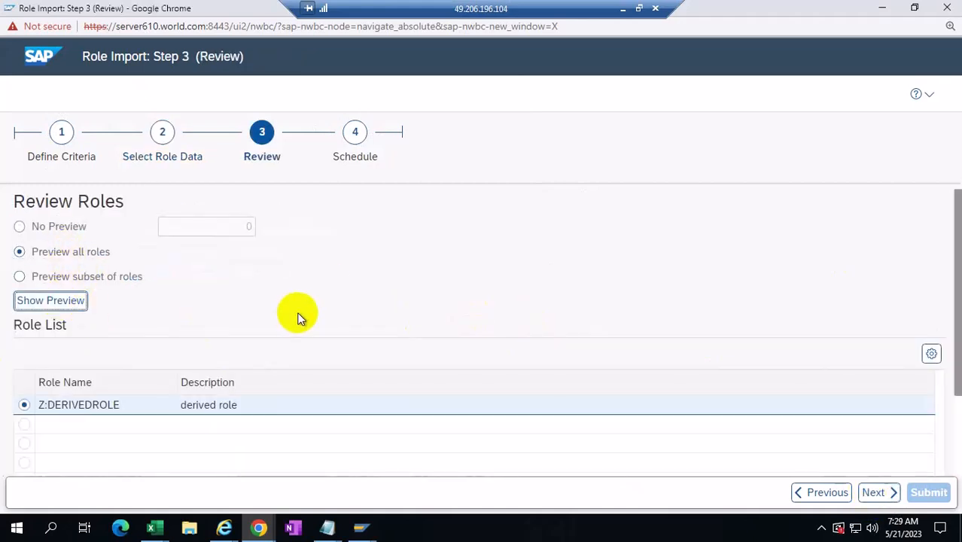
pyautogui.click(865, 492)
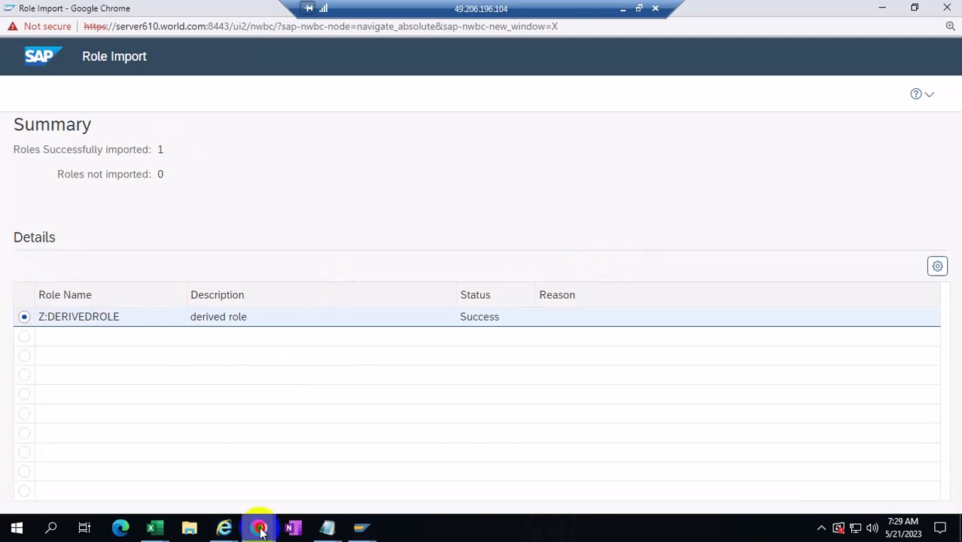
# - Open Role Maintenance from the Access Management page to look at the role list, and close it
pyautogui.moveTo(259, 531)
pyautogui.click(217, 465)
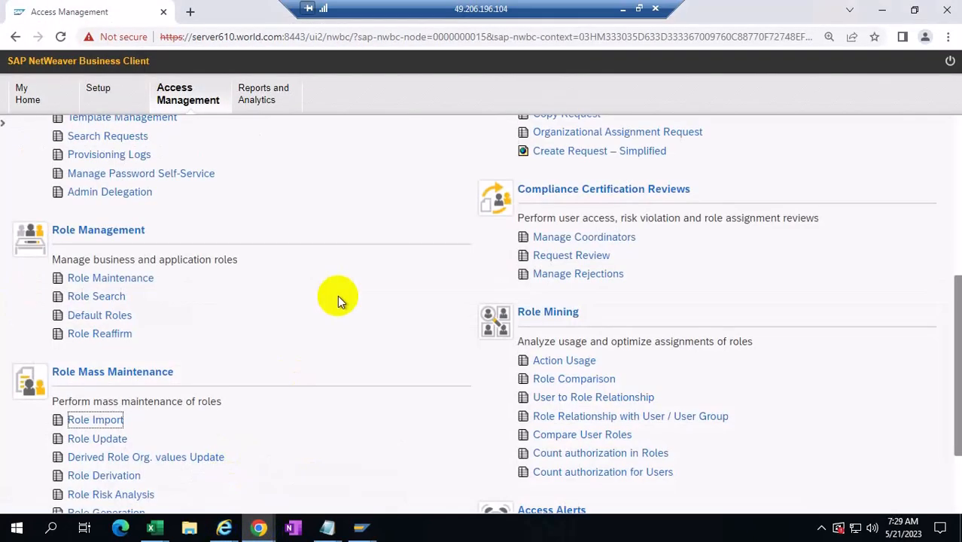
pyautogui.click(115, 277)
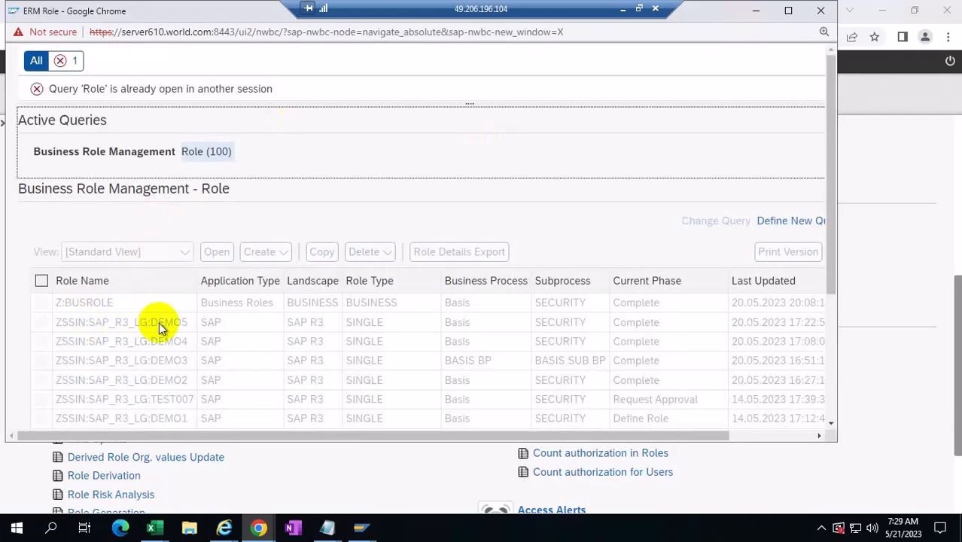
pyautogui.click(820, 10)
# - Bring up the Role Import summary window and close it
pyautogui.click(258, 528)
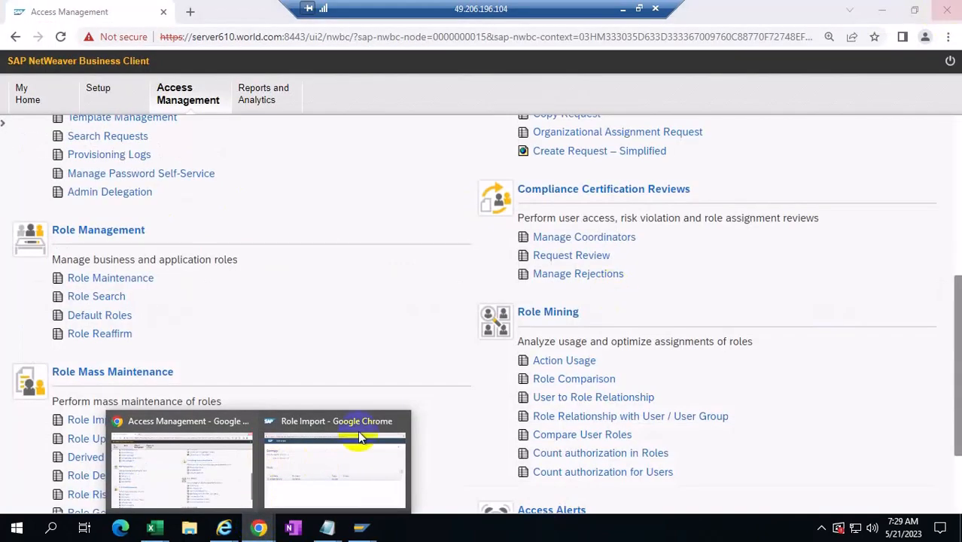
pyautogui.click(357, 474)
pyautogui.click(944, 11)
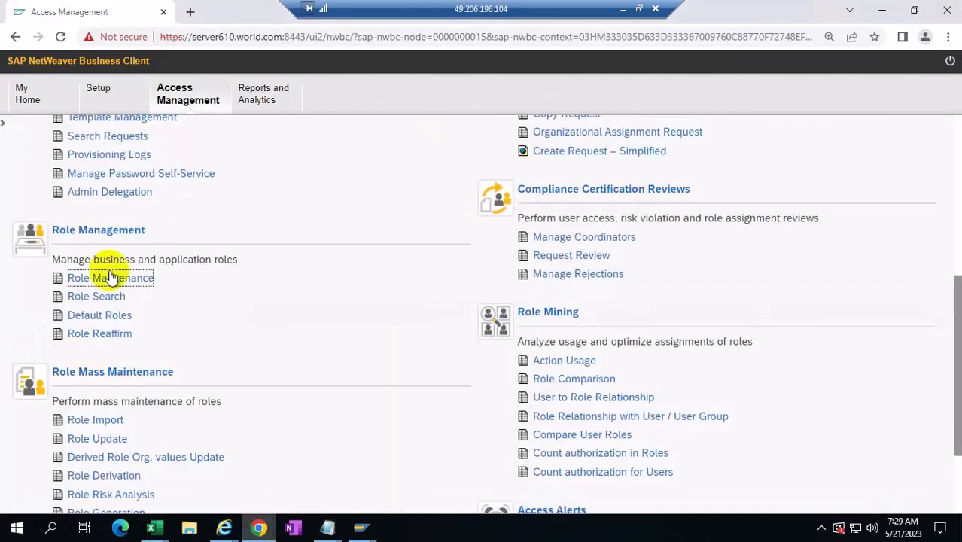
# - Reload the Access Management page and reopen Role Maintenance under Role Management
pyautogui.click(184, 98)
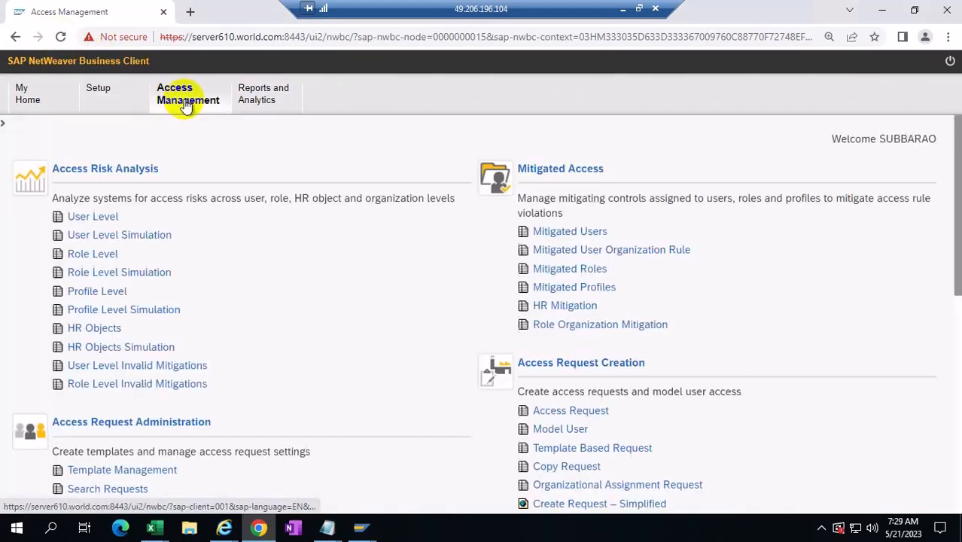
pyautogui.scroll(-5, 216, 365)
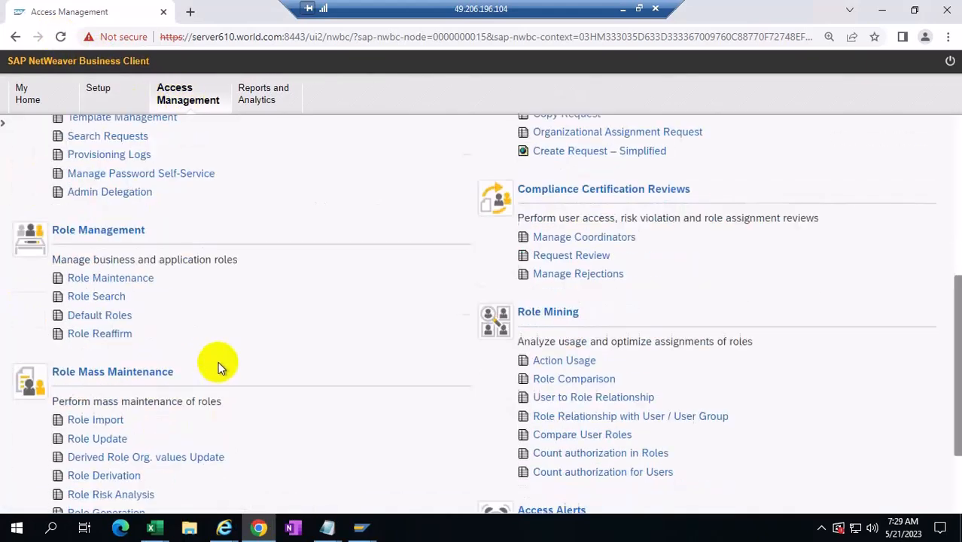
pyautogui.scroll(-2, 227, 331)
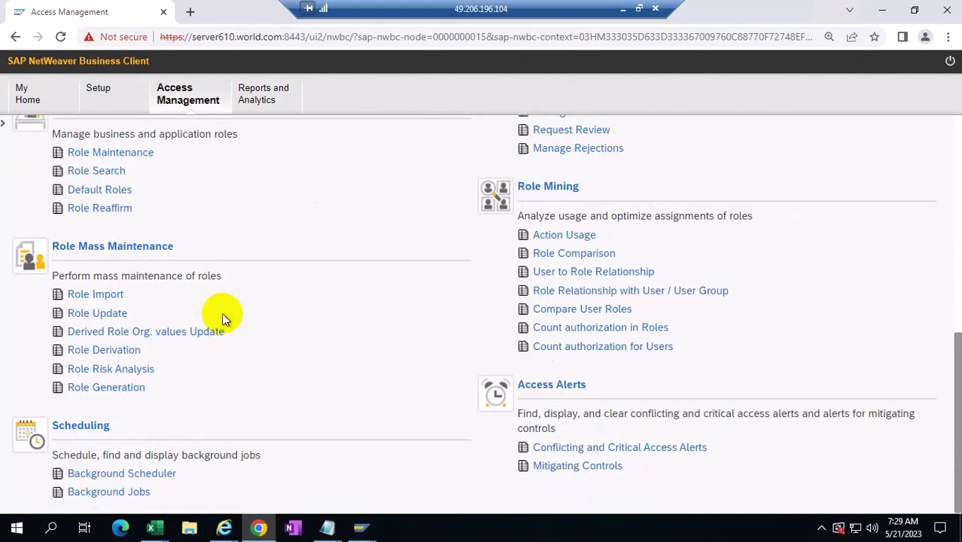
pyautogui.click(124, 152)
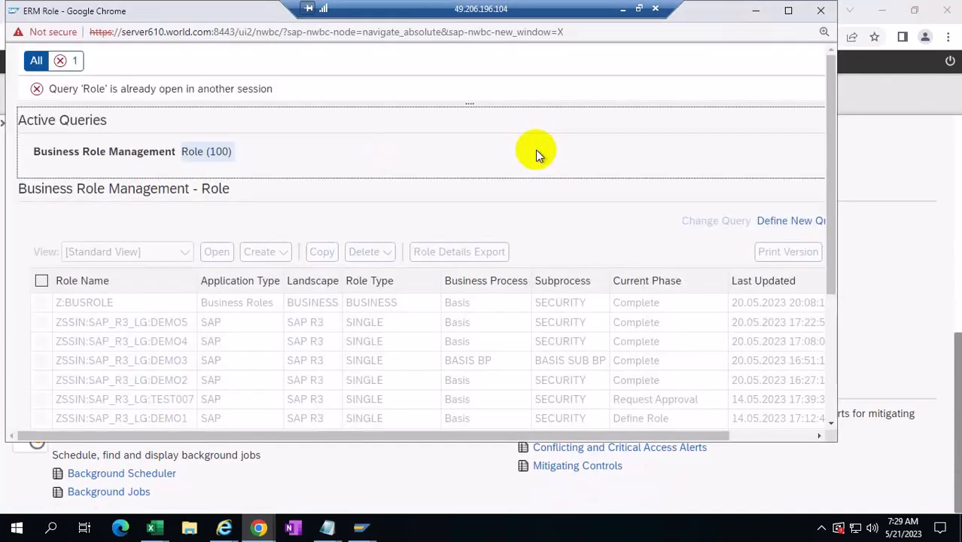
# - Close the role window, switch to the SAP Easy Access session and list the preset user's lock entries with transaction SM12
pyautogui.click(821, 10)
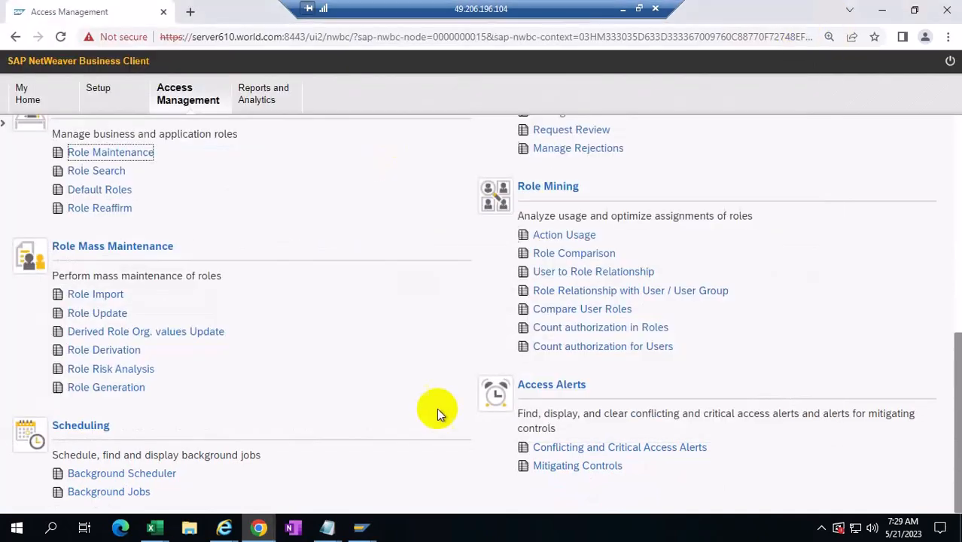
pyautogui.moveTo(361, 519)
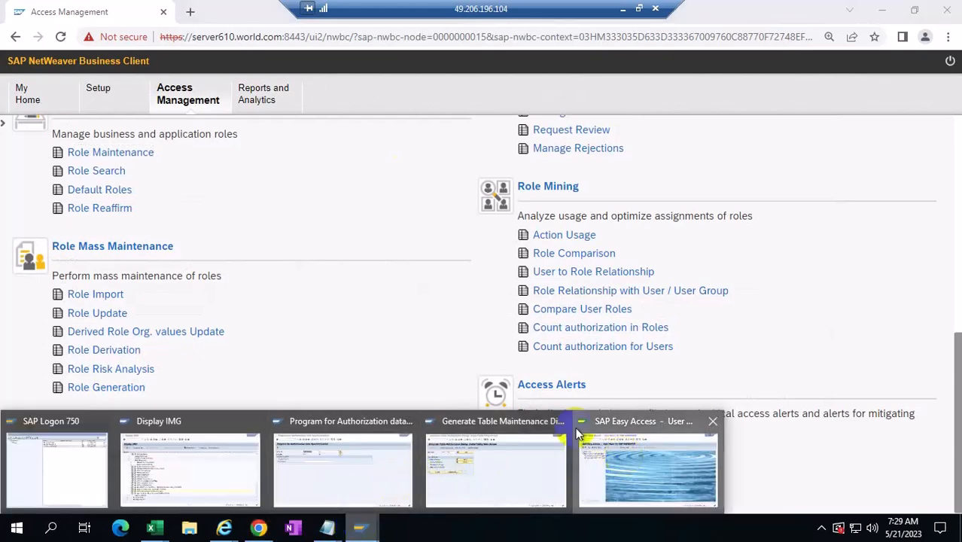
pyautogui.click(623, 457)
pyautogui.click(52, 42)
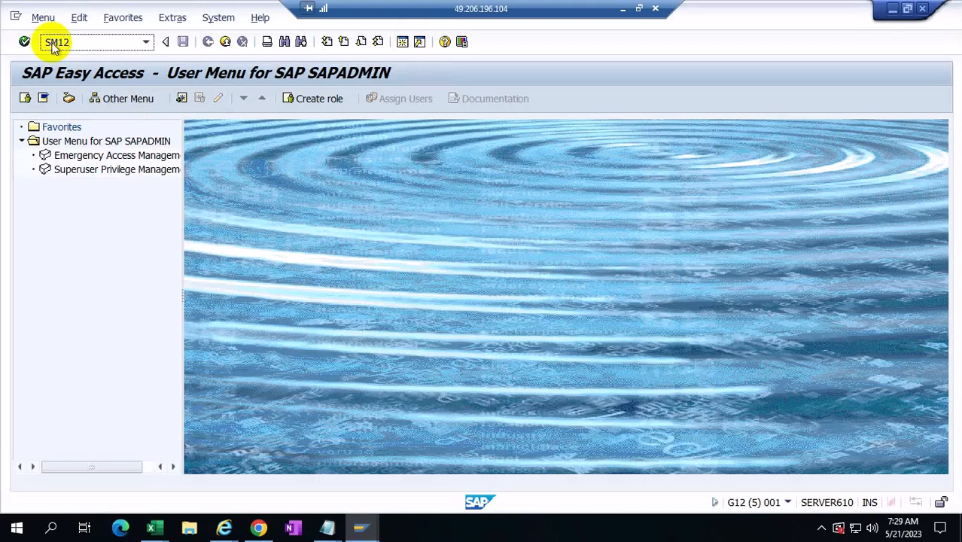
pyautogui.press('Return')
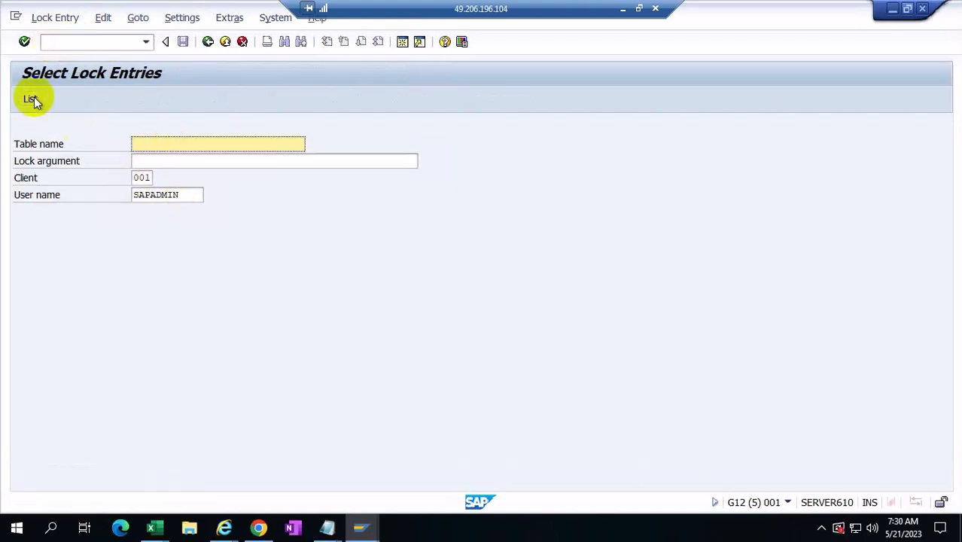
pyautogui.click(38, 99)
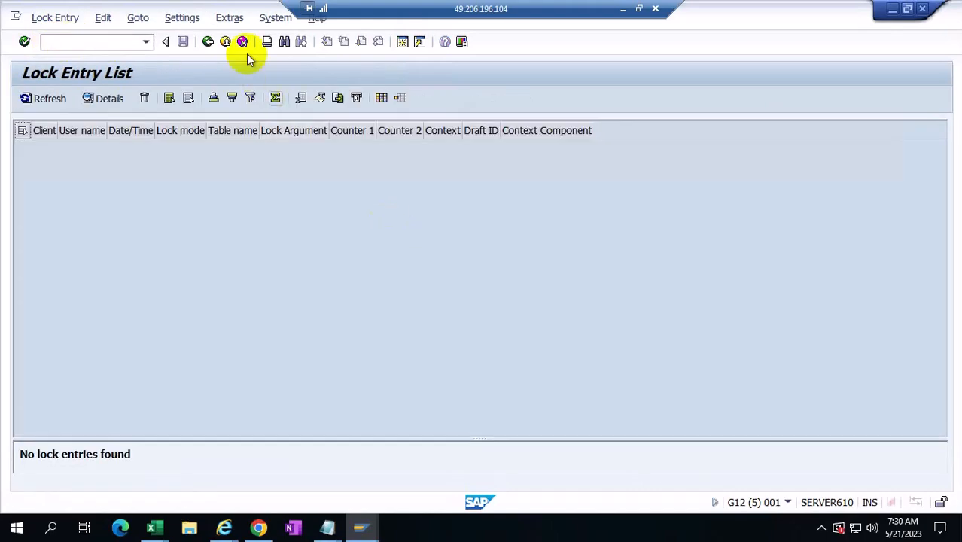
pyautogui.click(207, 41)
# - List the lock entries under the role administrator's user name and delete the POWL_RESULT lock
pyautogui.click(189, 194)
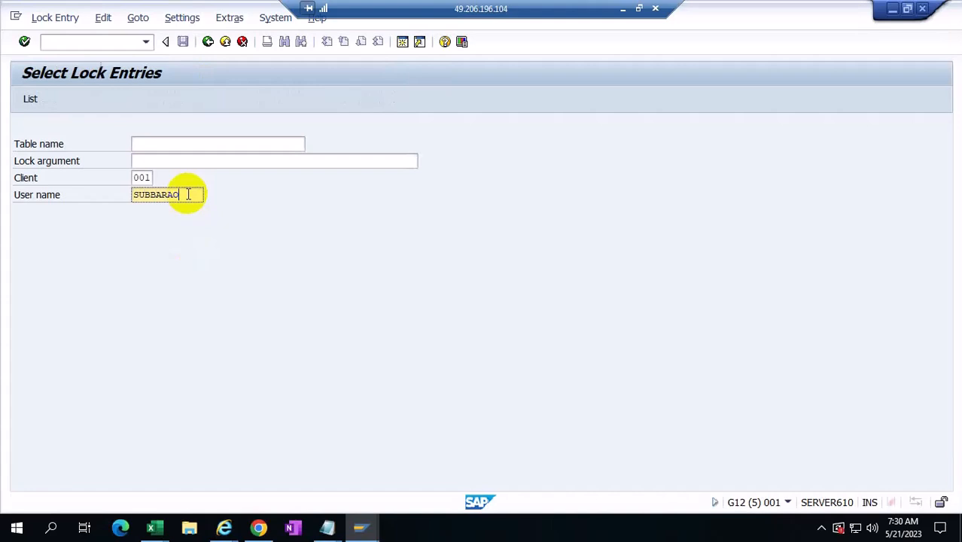
pyautogui.write('SUBBARAO')
pyautogui.click(28, 98)
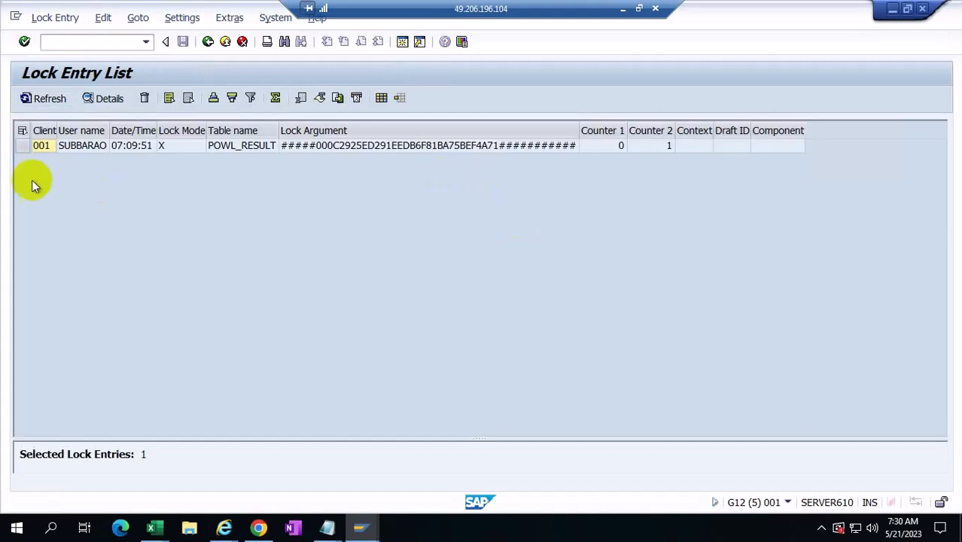
pyautogui.click(23, 145)
pyautogui.click(144, 101)
pyautogui.click(248, 286)
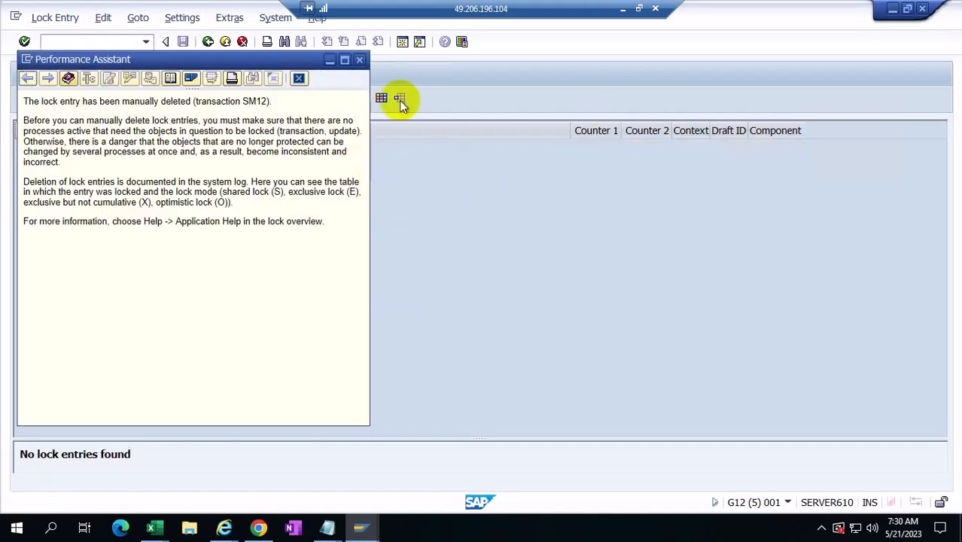
pyautogui.click(361, 60)
# - Return to the Access Management page in Chrome, reload it and open Role Maintenance in a maximized window
pyautogui.click(891, 8)
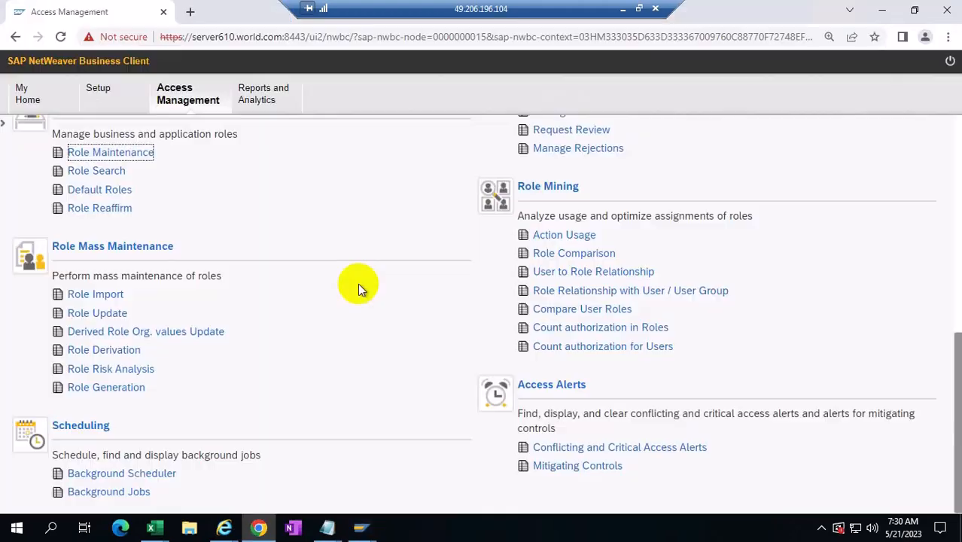
pyautogui.click(62, 37)
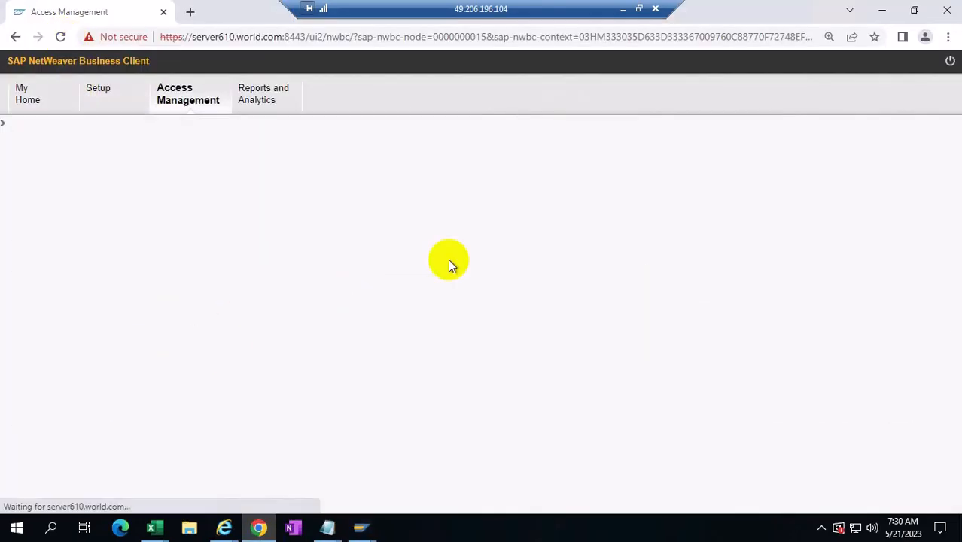
pyautogui.scroll(-3, 356, 347)
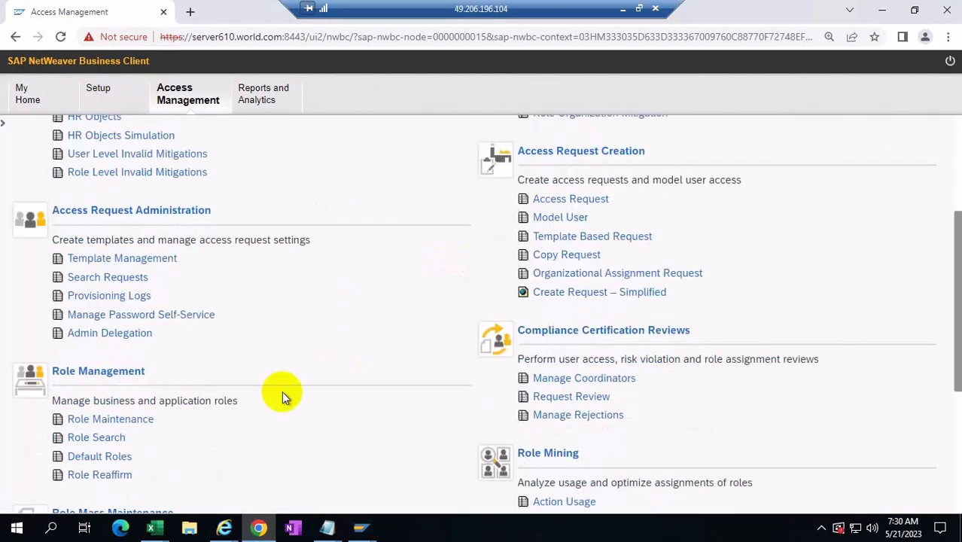
pyautogui.click(139, 419)
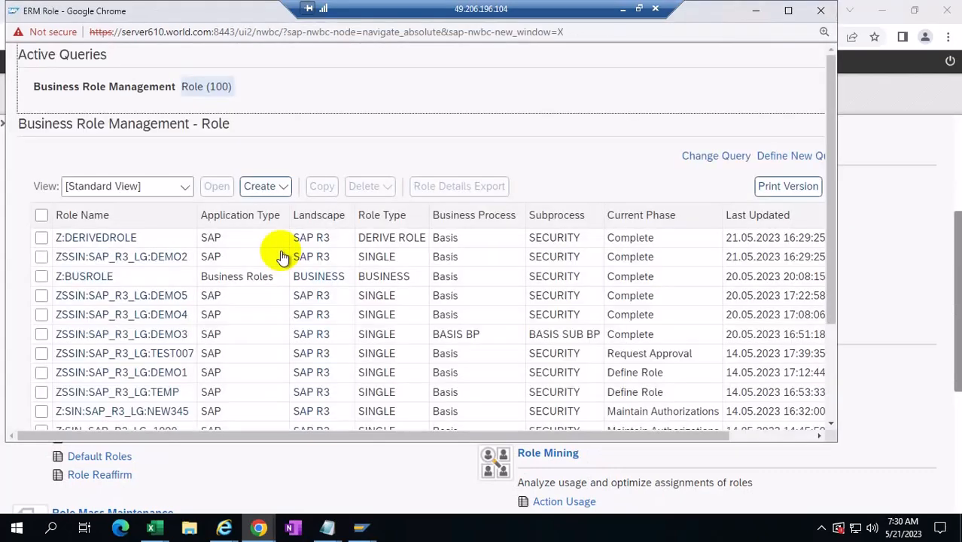
pyautogui.click(787, 10)
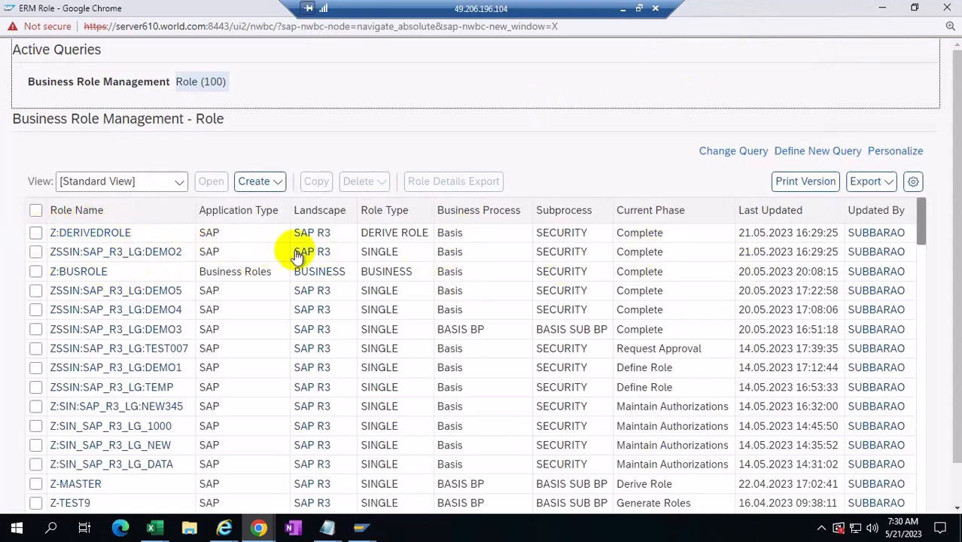
# - Open the role Z:DERIVEDROLE from the role list in a maximized window and show its full role definition
pyautogui.click(35, 232)
pyautogui.click(212, 184)
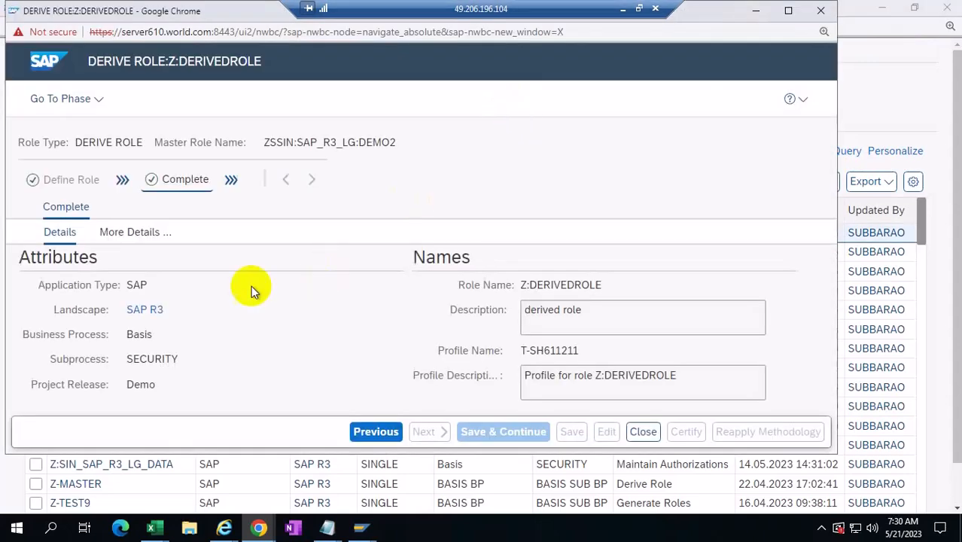
pyautogui.click(788, 10)
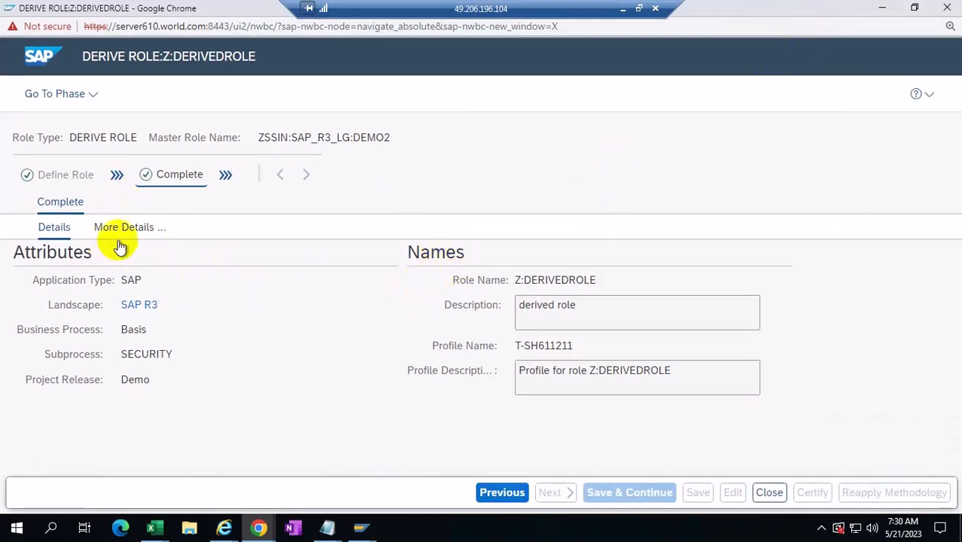
pyautogui.click(122, 228)
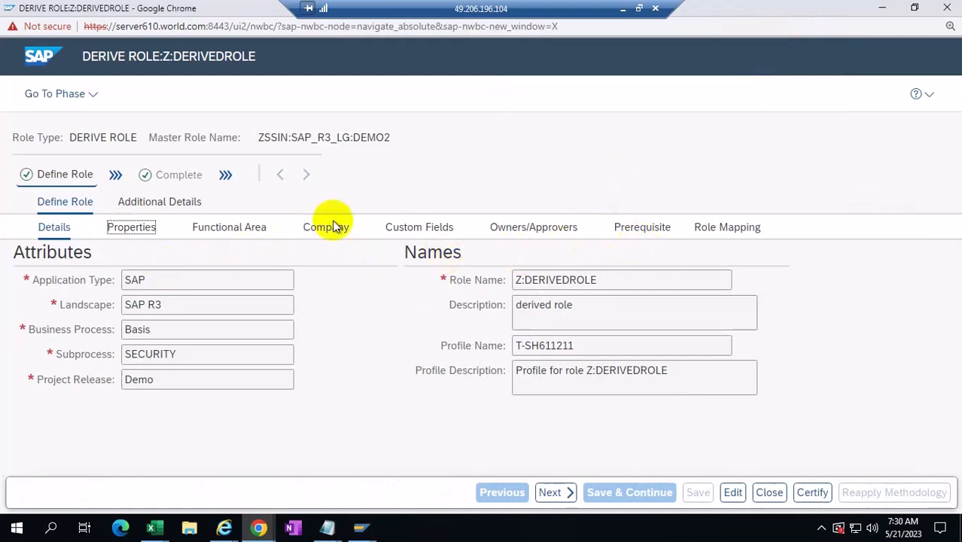
# - Review the derived role's properties, owners/approvers and basic details in the Define Role phase
pyautogui.click(167, 204)
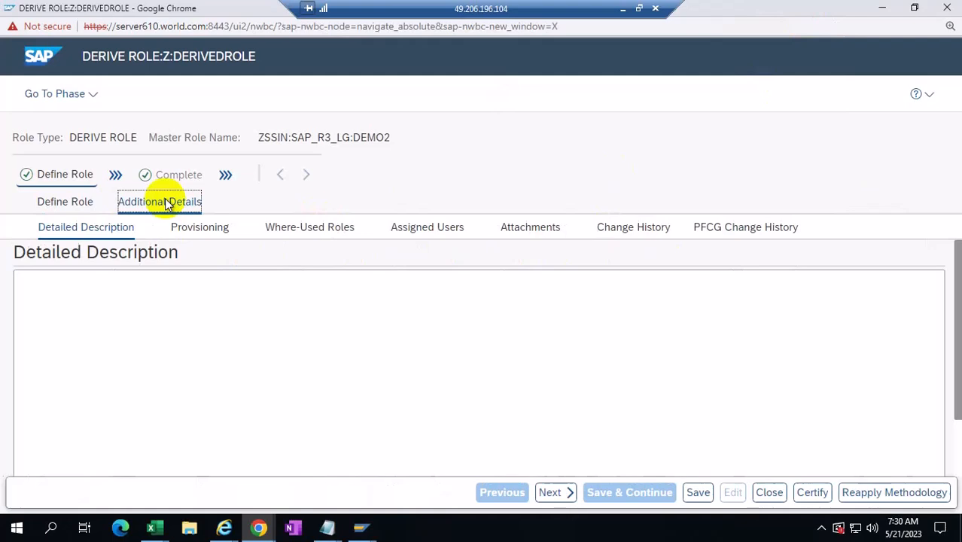
pyautogui.click(78, 204)
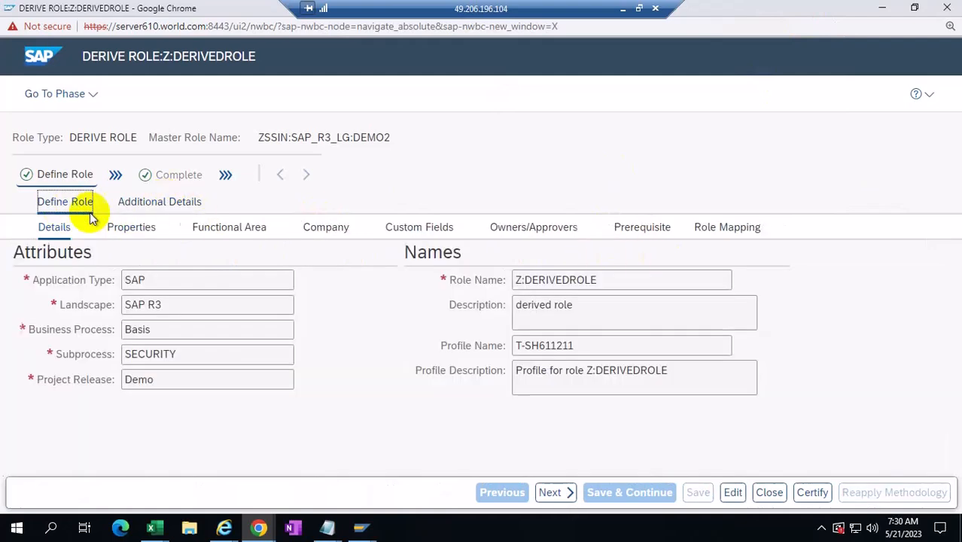
pyautogui.click(132, 229)
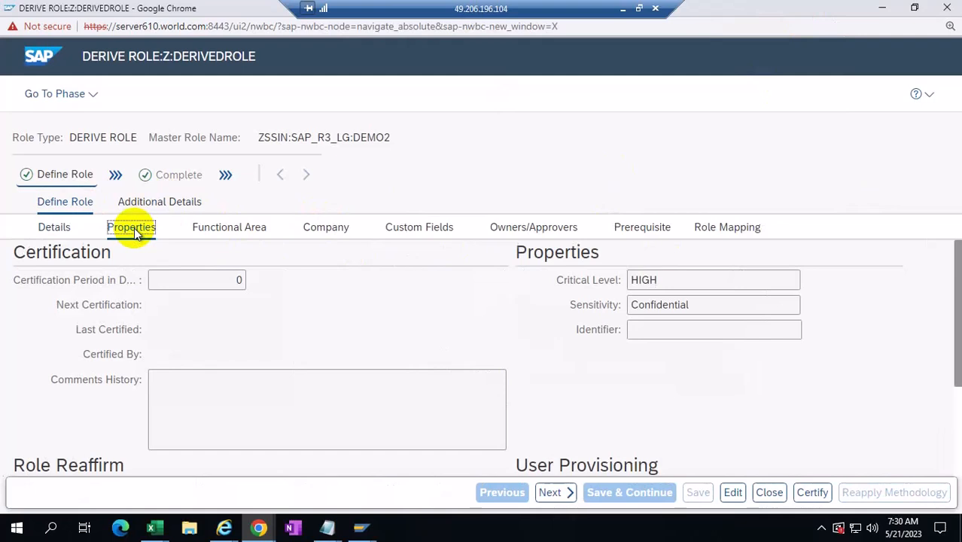
pyautogui.click(568, 233)
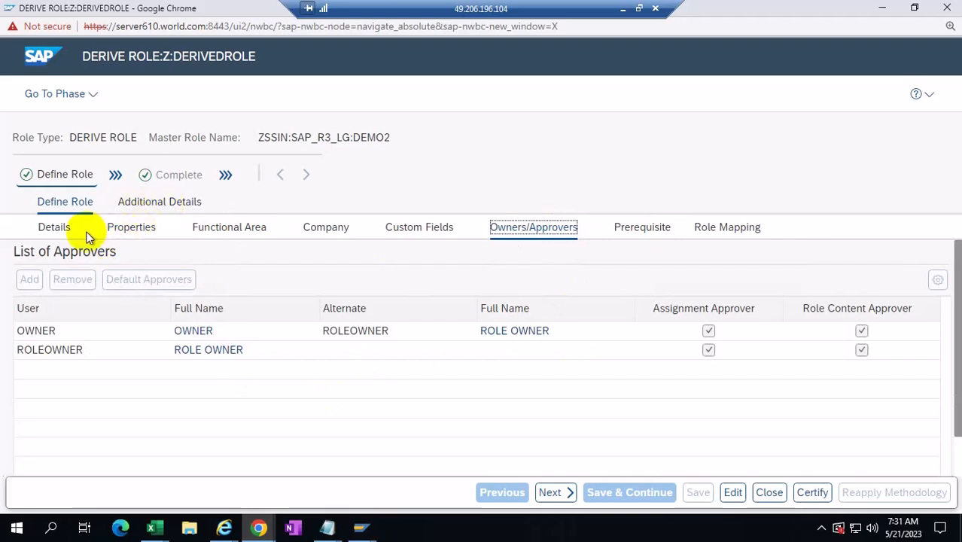
pyautogui.click(56, 232)
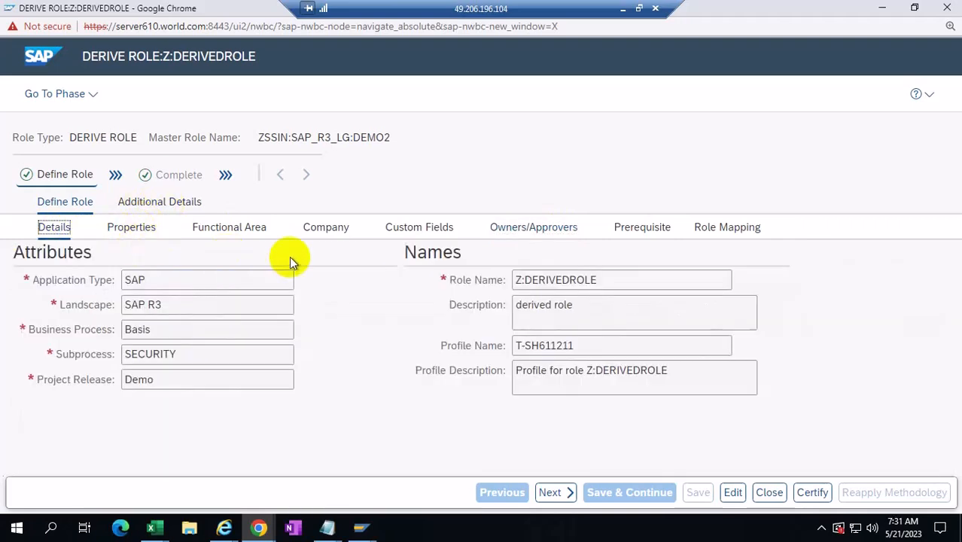
# - Review the derived role's additional details, including its detailed description, provisioning systems and where-used roles
pyautogui.click(153, 205)
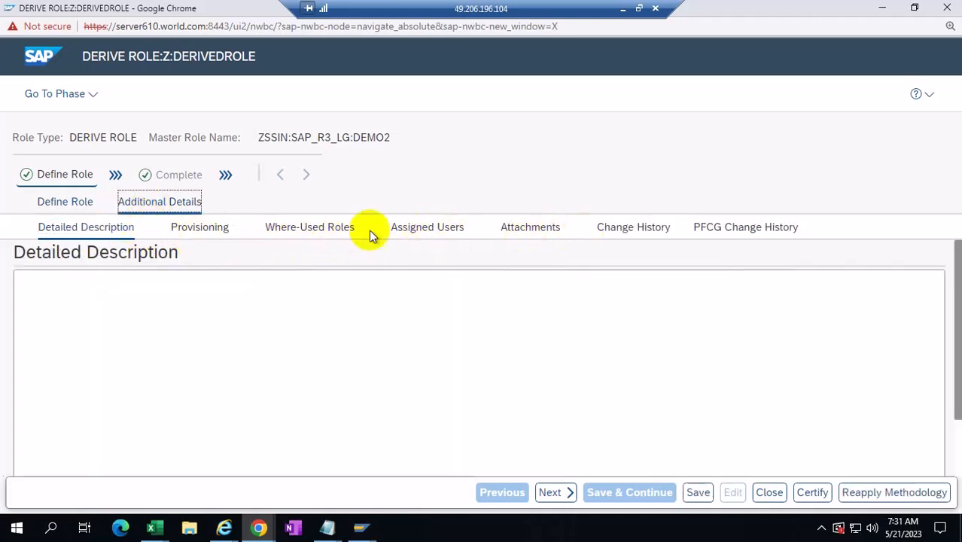
pyautogui.click(196, 233)
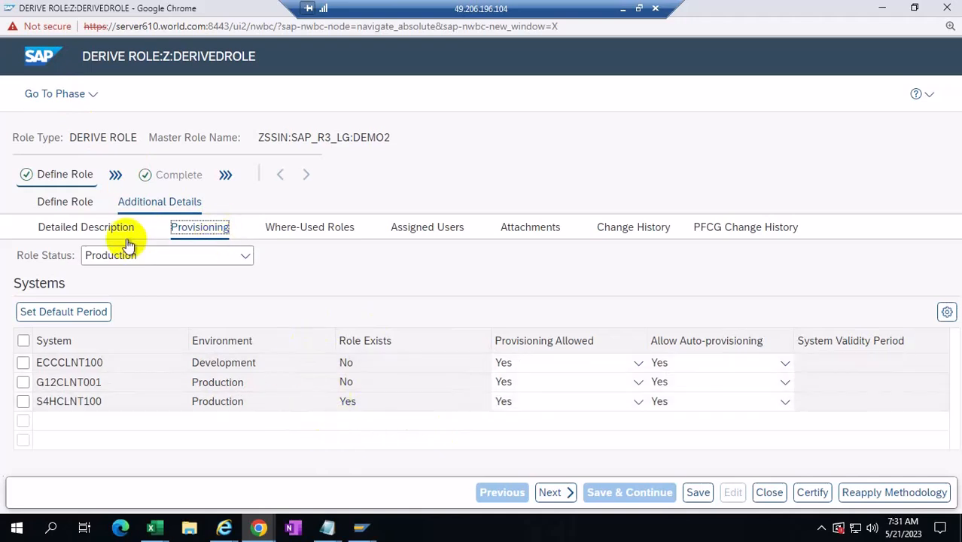
pyautogui.click(72, 234)
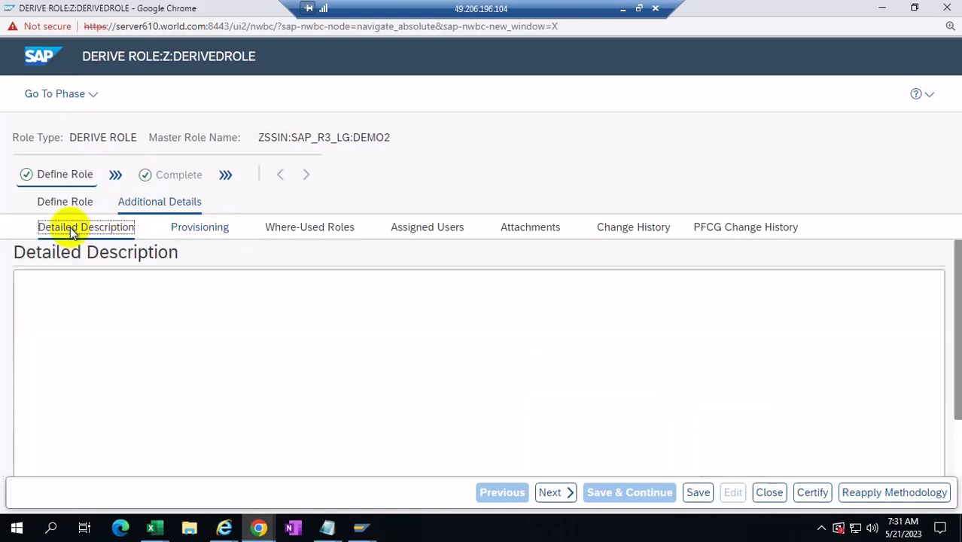
pyautogui.click(64, 201)
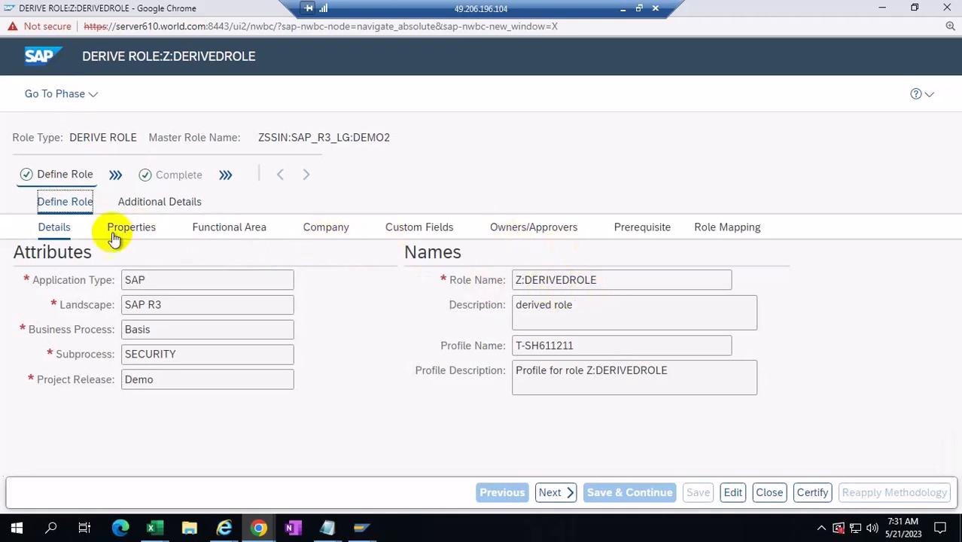
pyautogui.click(134, 200)
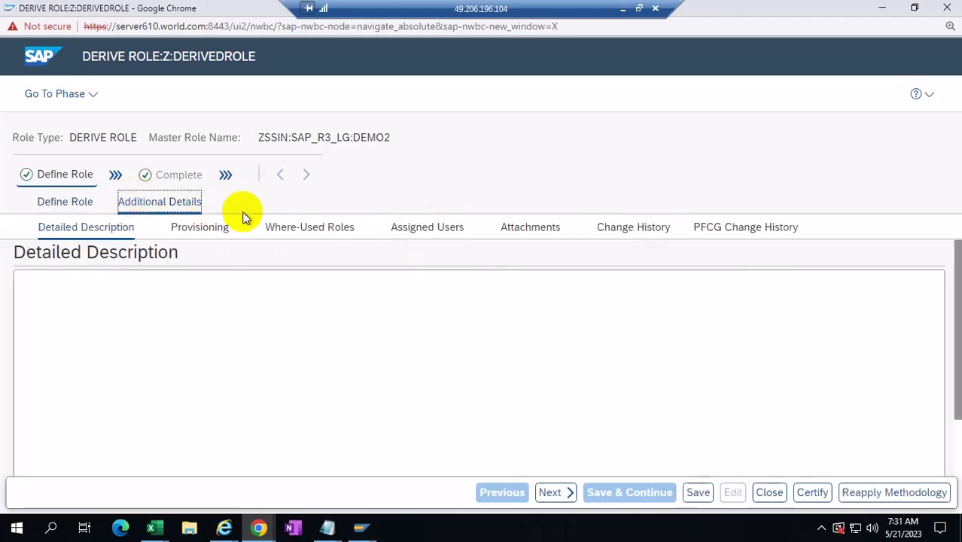
pyautogui.click(307, 235)
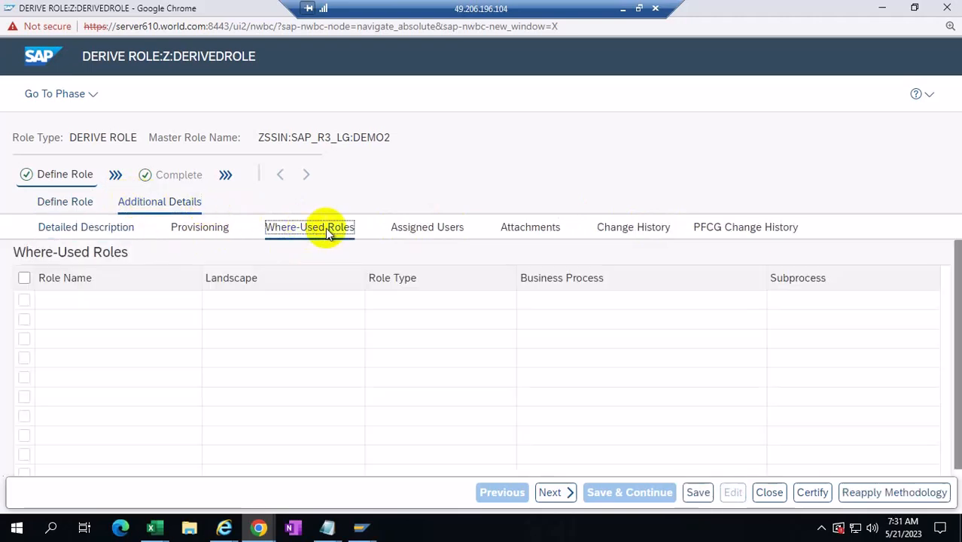
pyautogui.click(103, 228)
pyautogui.click(52, 201)
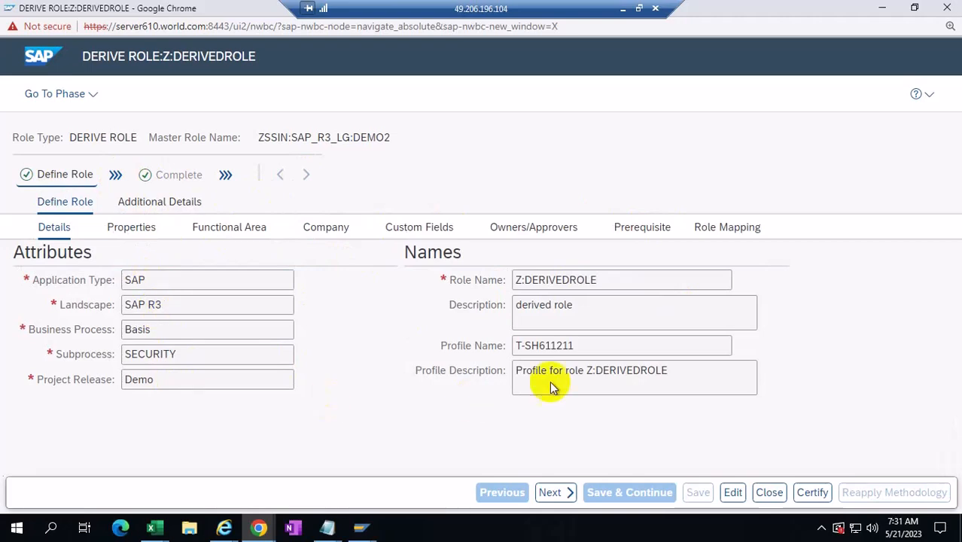
# - Examine the derived role's certification properties, functional areas, companies and custom fields
pyautogui.click(133, 232)
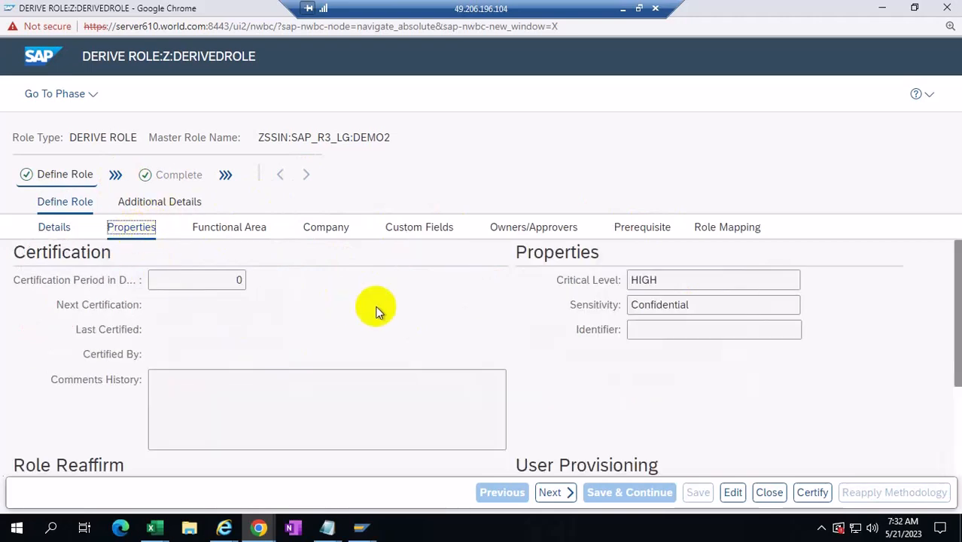
pyautogui.scroll(-2, 378, 311)
pyautogui.scroll(2, 378, 312)
pyautogui.click(223, 231)
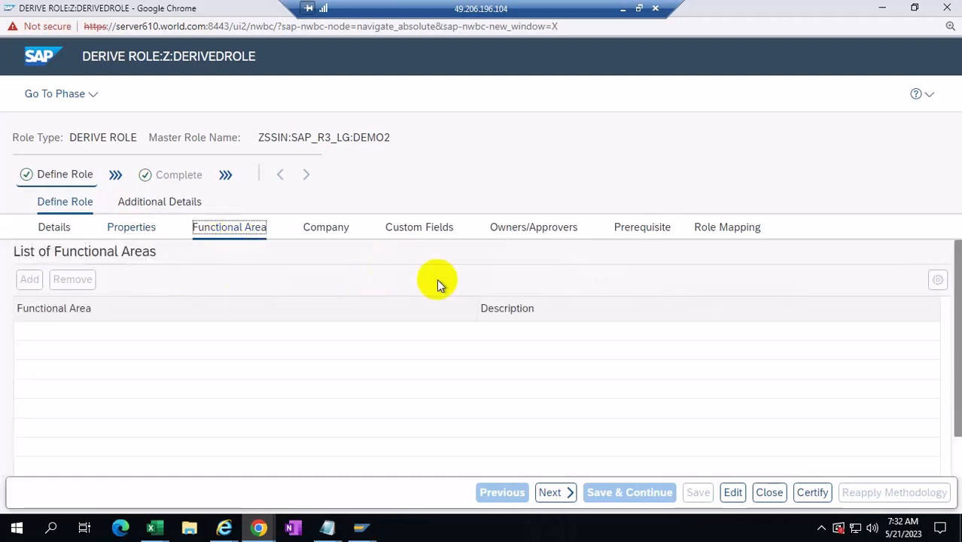
pyautogui.click(315, 229)
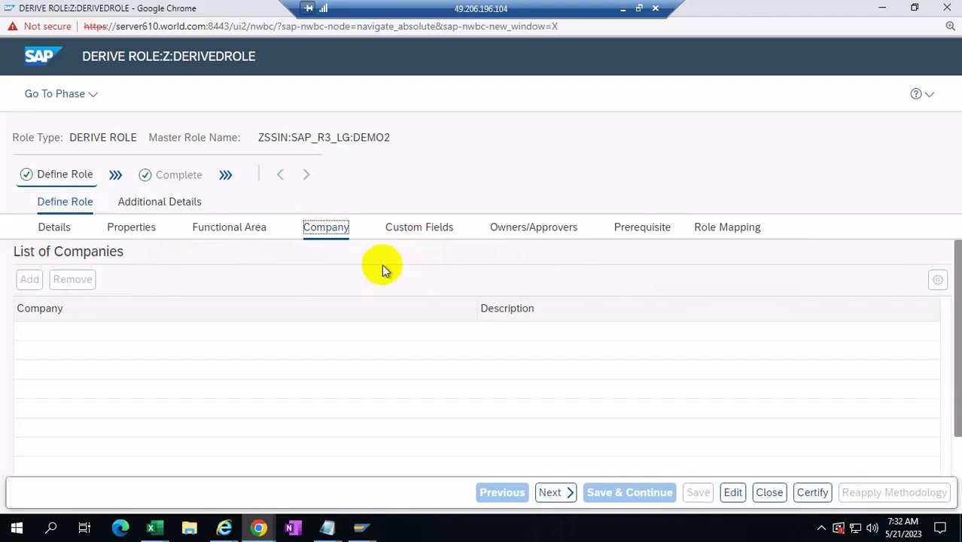
pyautogui.click(419, 236)
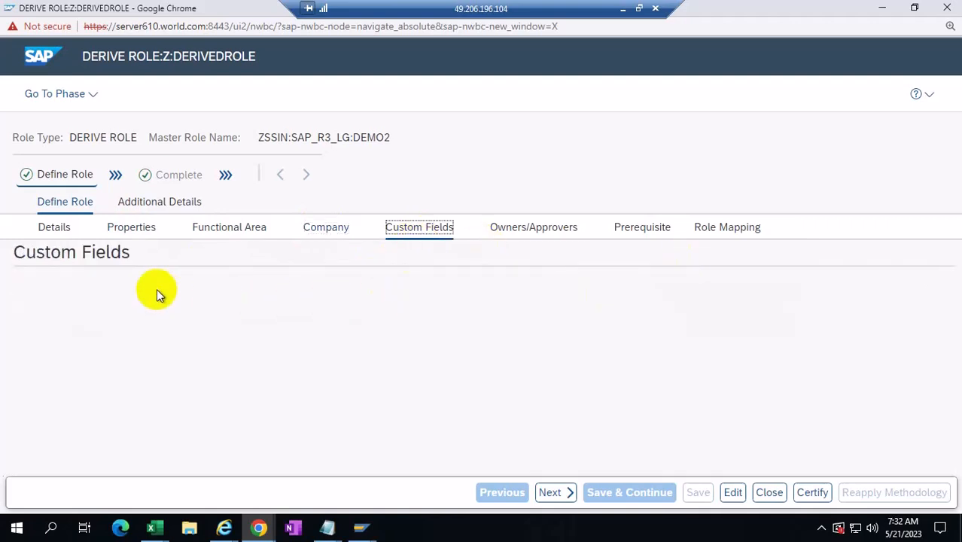
# - Return to the derived role's details and highlight its master role name and role name
pyautogui.click(58, 228)
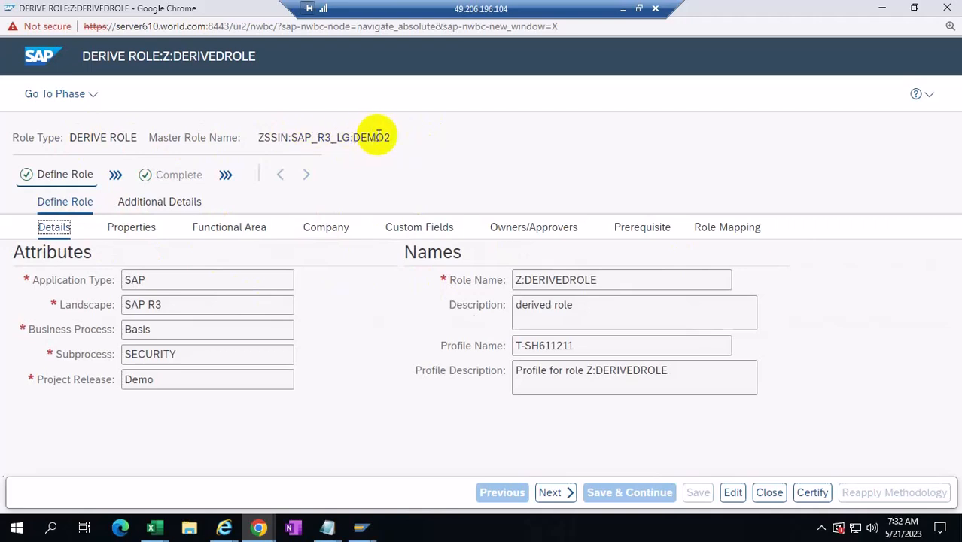
pyautogui.moveTo(387, 136); pyautogui.dragTo(257, 136)
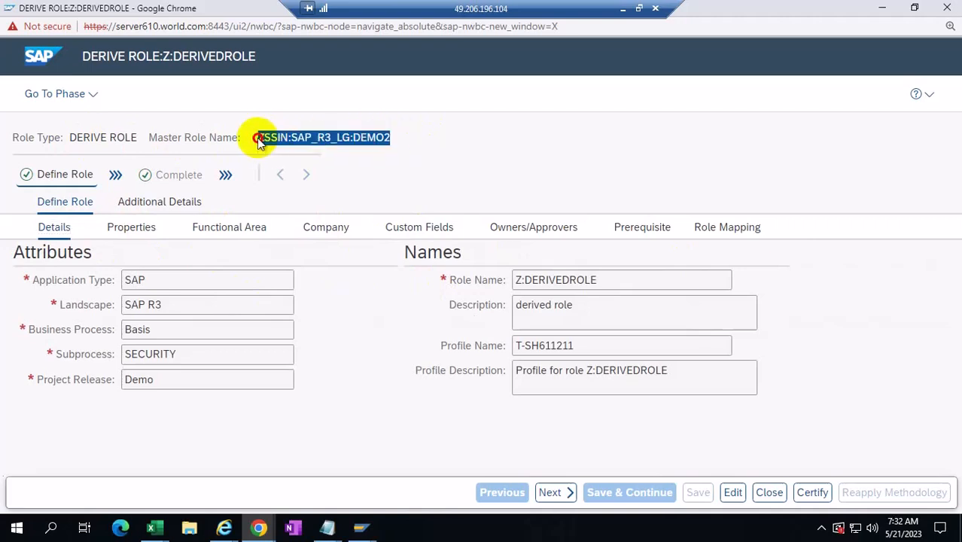
pyautogui.doubleClick(595, 280)
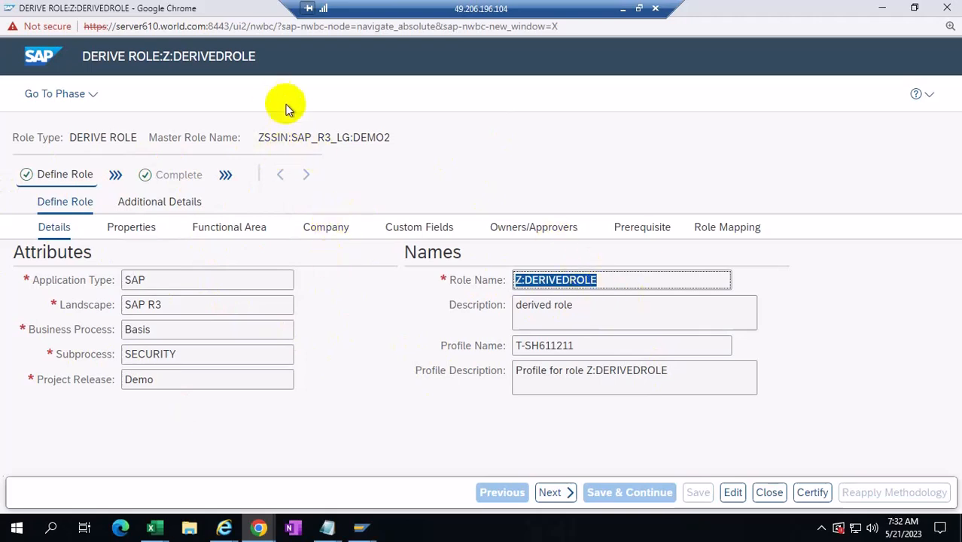
# - Check the derived role's provisioning systems in the additional details and open its change history
pyautogui.click(257, 134)
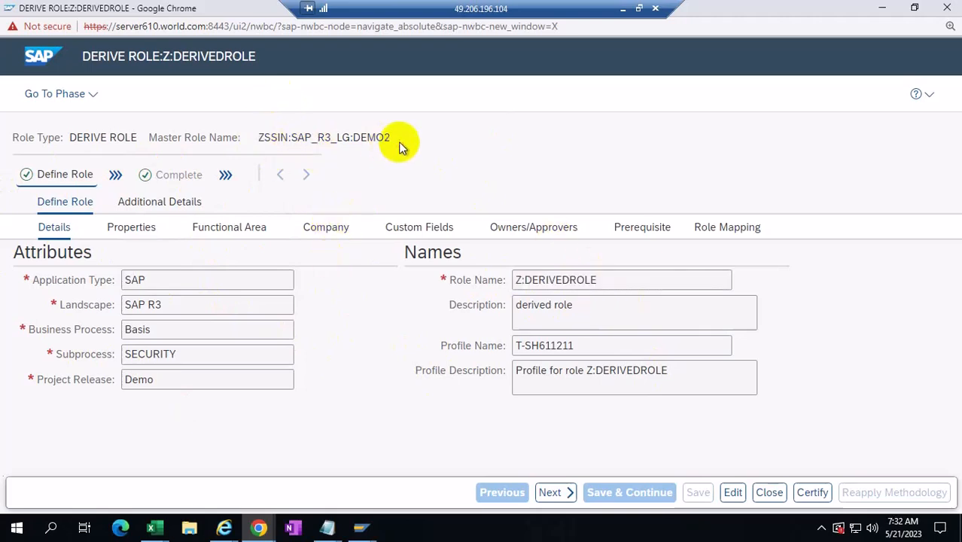
pyautogui.click(173, 203)
pyautogui.click(200, 229)
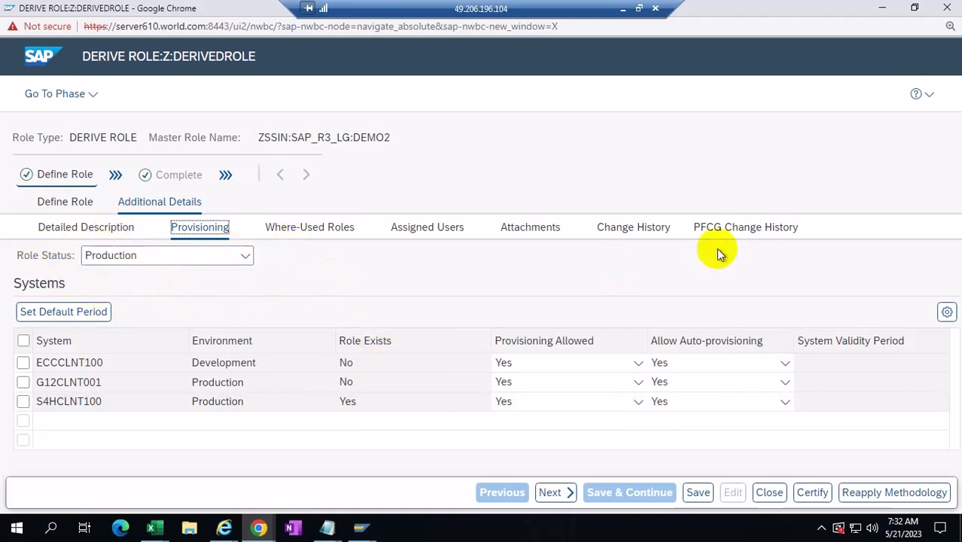
pyautogui.click(654, 230)
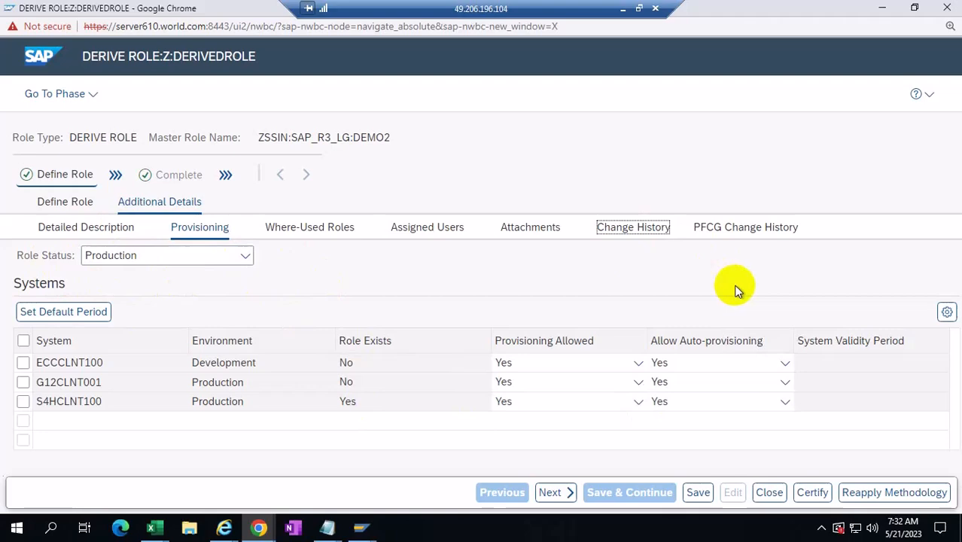
pyautogui.click(630, 230)
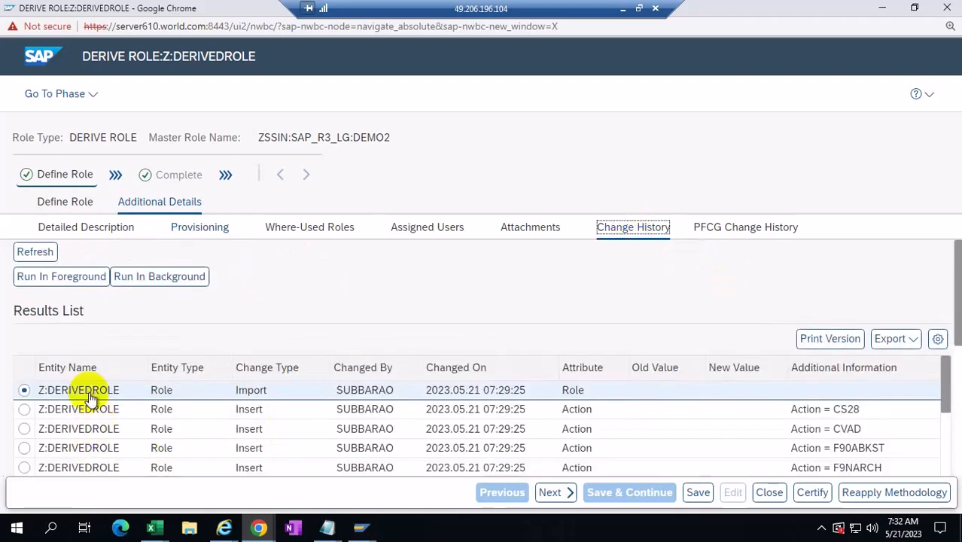
# - Examine the derived role's change history entries, including their additional information and the filter options for the change type
pyautogui.scroll(-3, 950, 352)
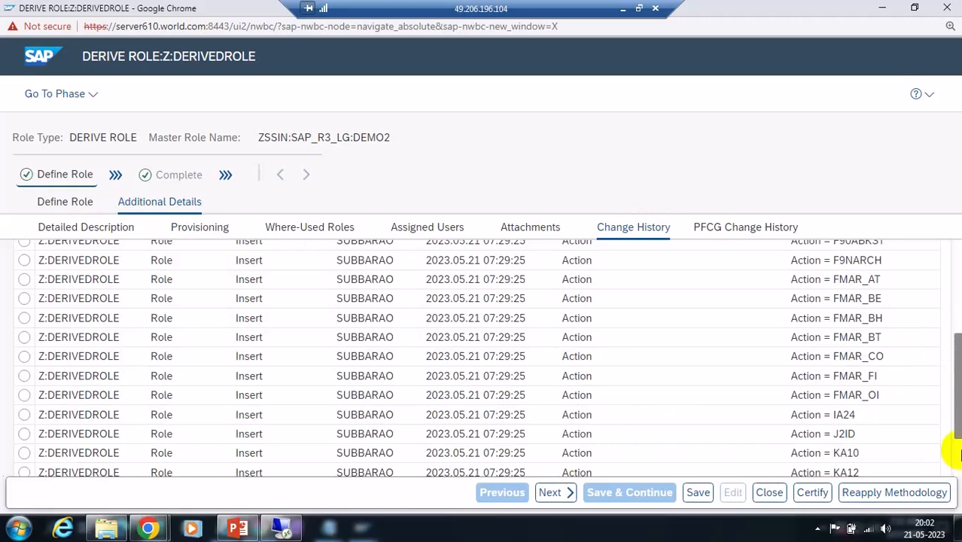
pyautogui.scroll(-2, 953, 456)
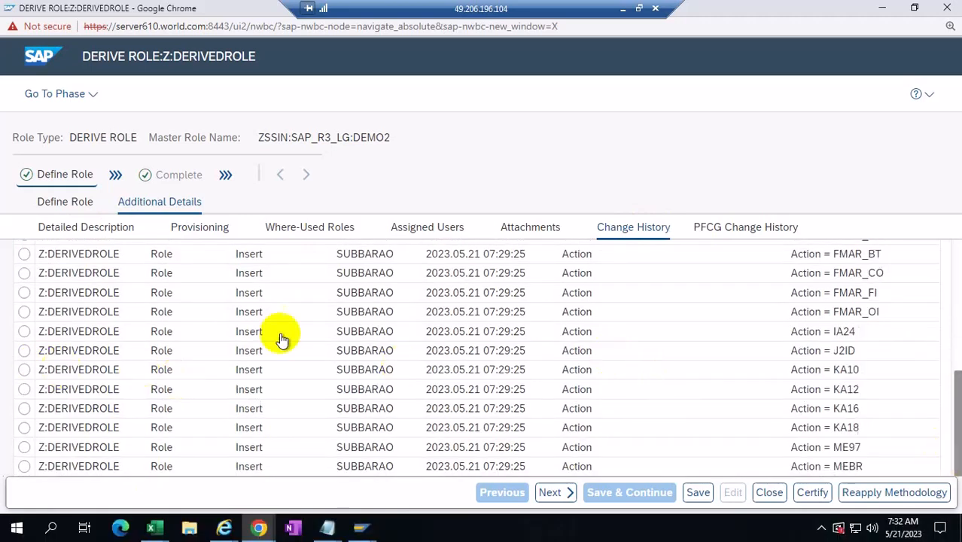
pyautogui.moveTo(954, 389)
pyautogui.mouseDown()
pyautogui.moveTo(954, 243)
pyautogui.moveTo(957, 335)
pyautogui.moveTo(944, 307)
pyautogui.moveTo(945, 397)
pyautogui.mouseUp()
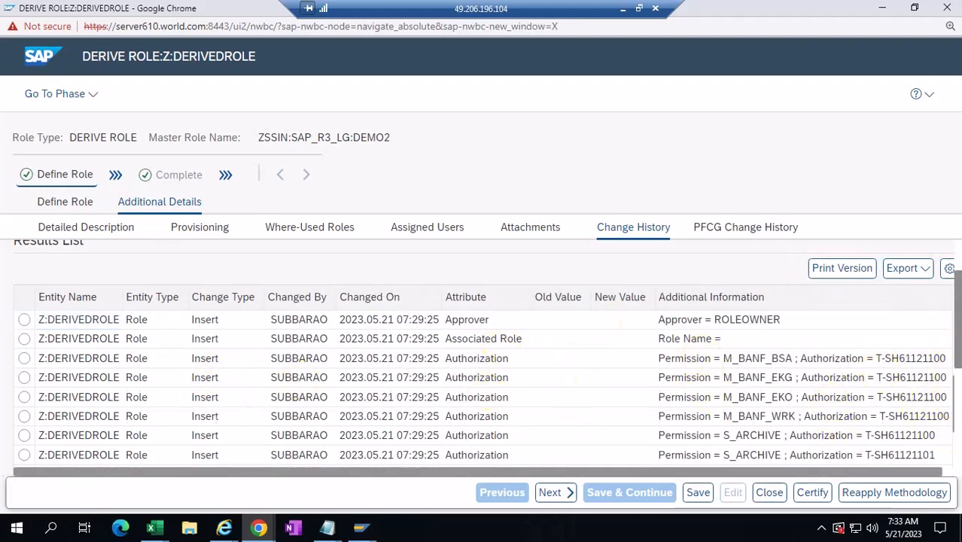
pyautogui.moveTo(959, 341); pyautogui.dragTo(960, 441)
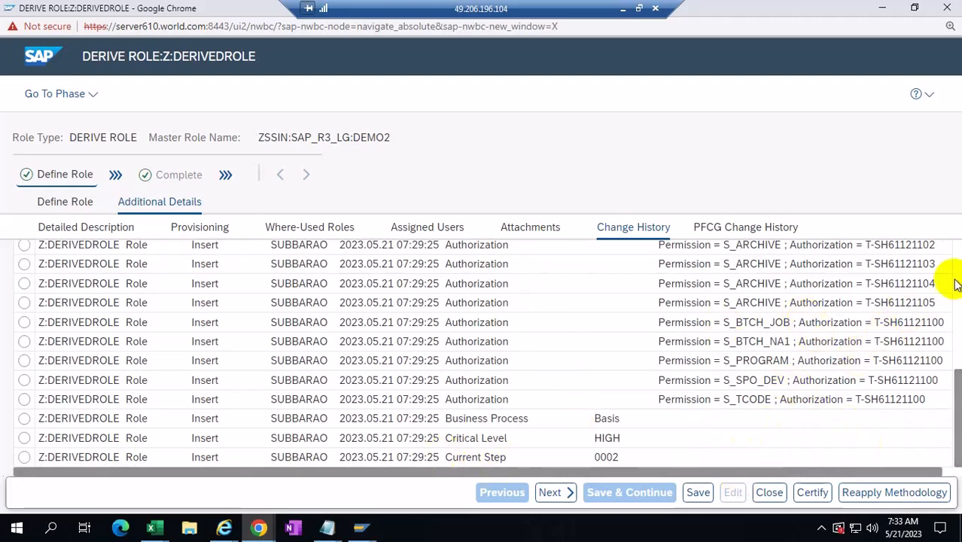
pyautogui.scroll(3, 955, 252)
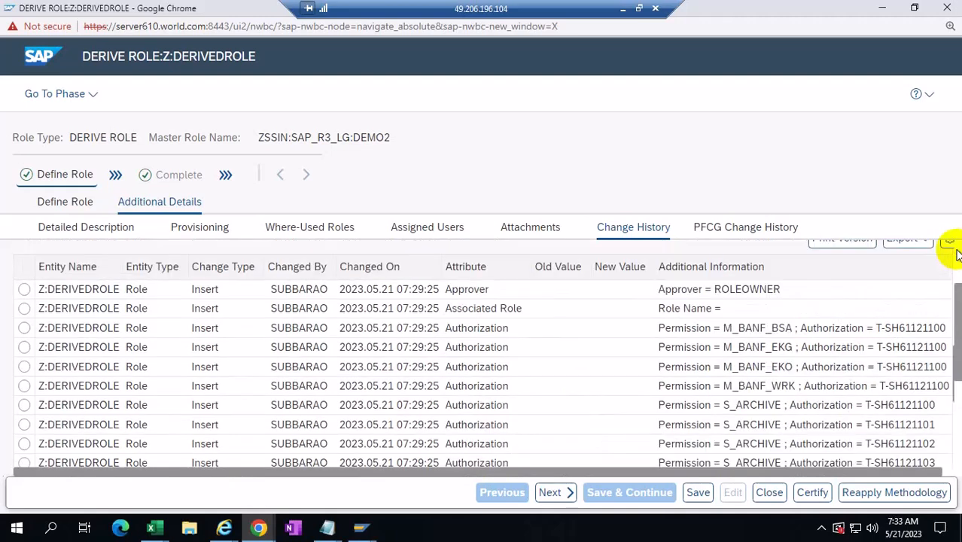
pyautogui.scroll(2, 955, 254)
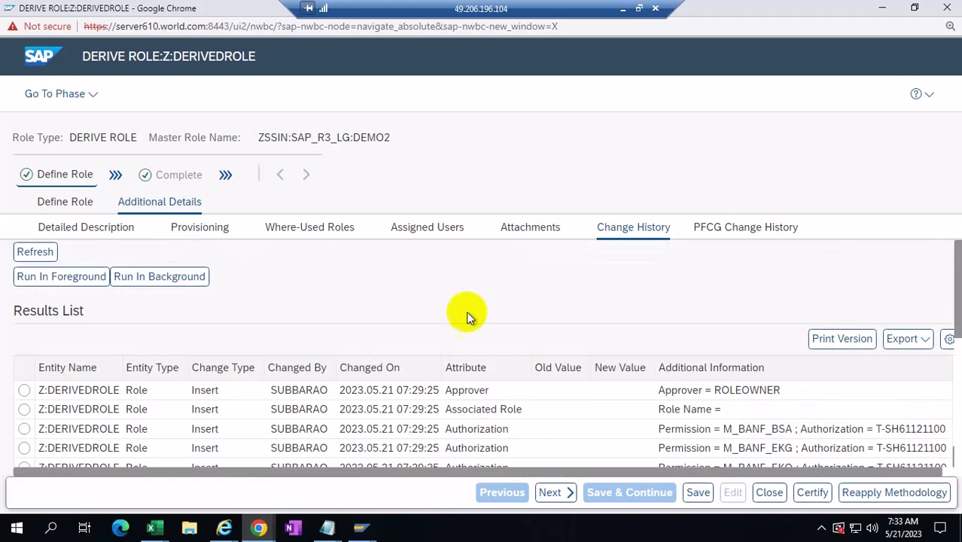
pyautogui.click(216, 369)
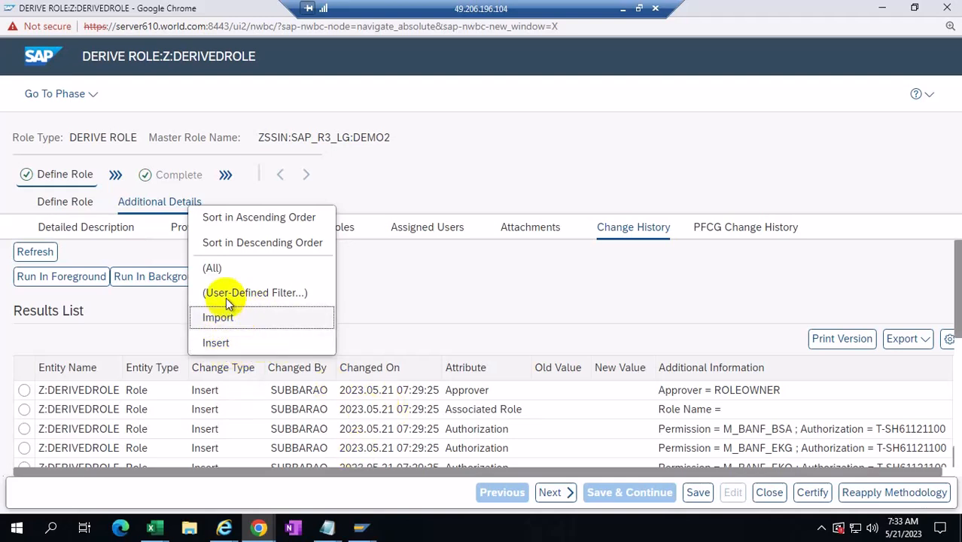
pyautogui.click(548, 336)
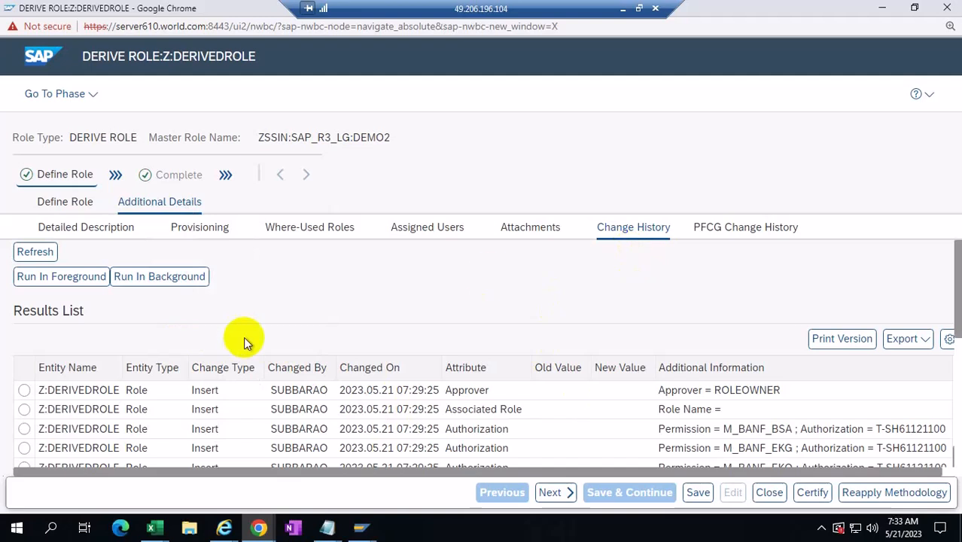
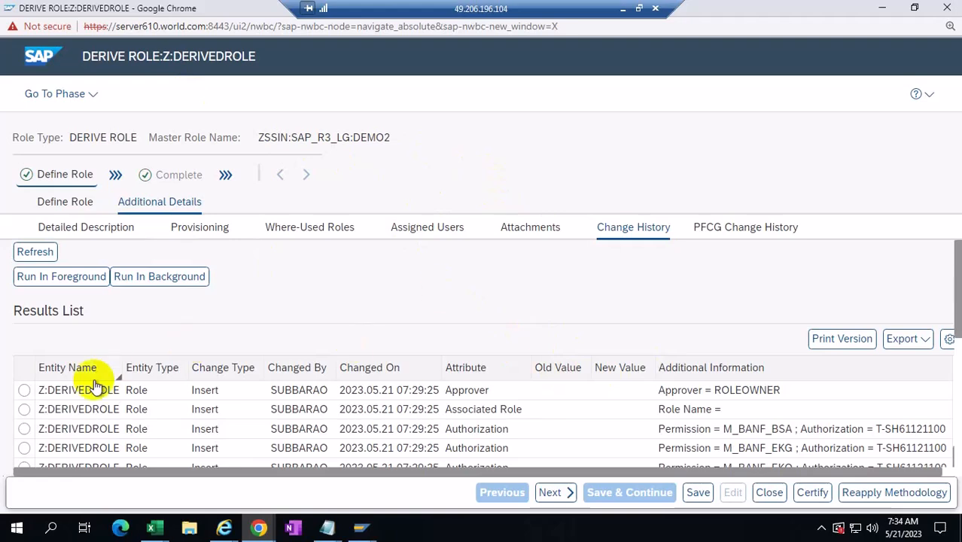
# - Go back over the action, approver and authorization entries in the change history and recheck the change type column
pyautogui.scroll(-2, 614, 286)
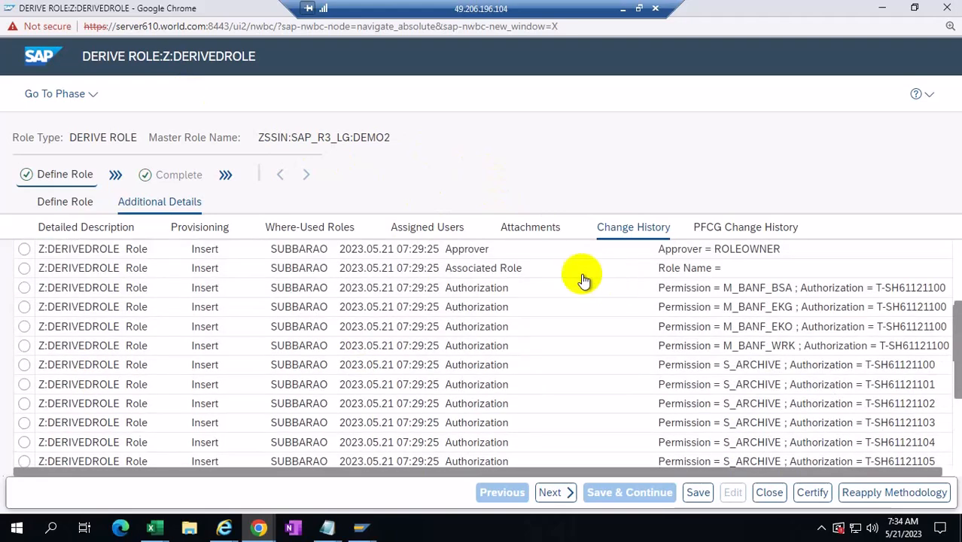
pyautogui.scroll(2, 508, 300)
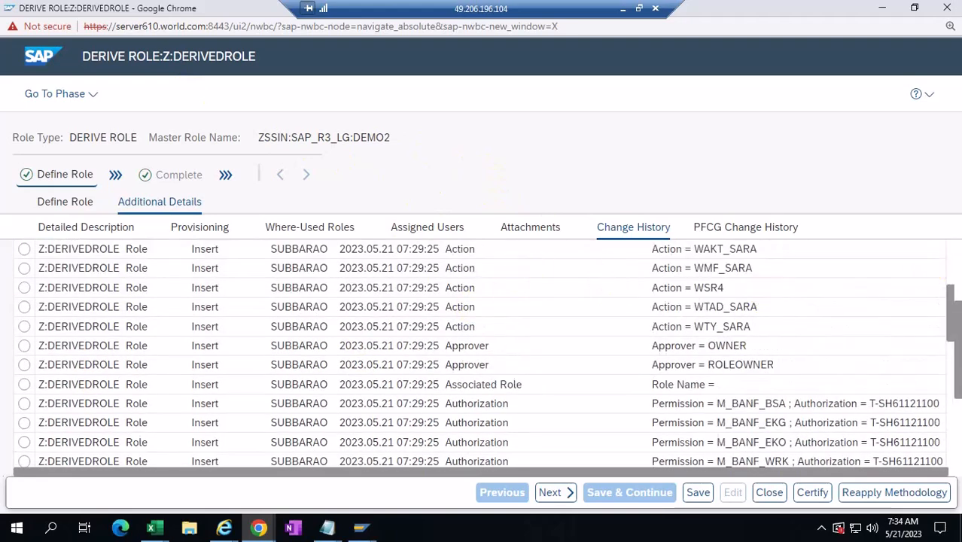
pyautogui.scroll(2, 954, 256)
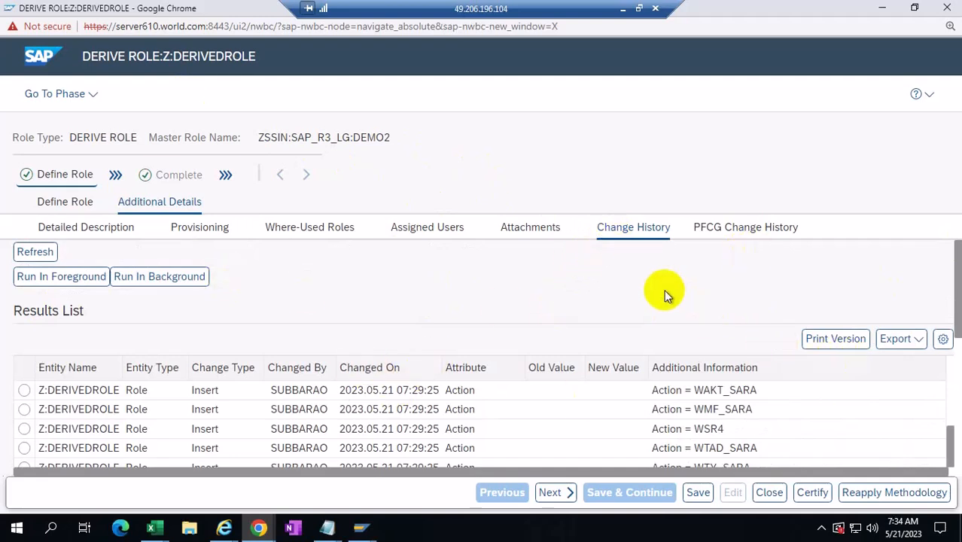
pyautogui.click(211, 368)
pyautogui.click(450, 279)
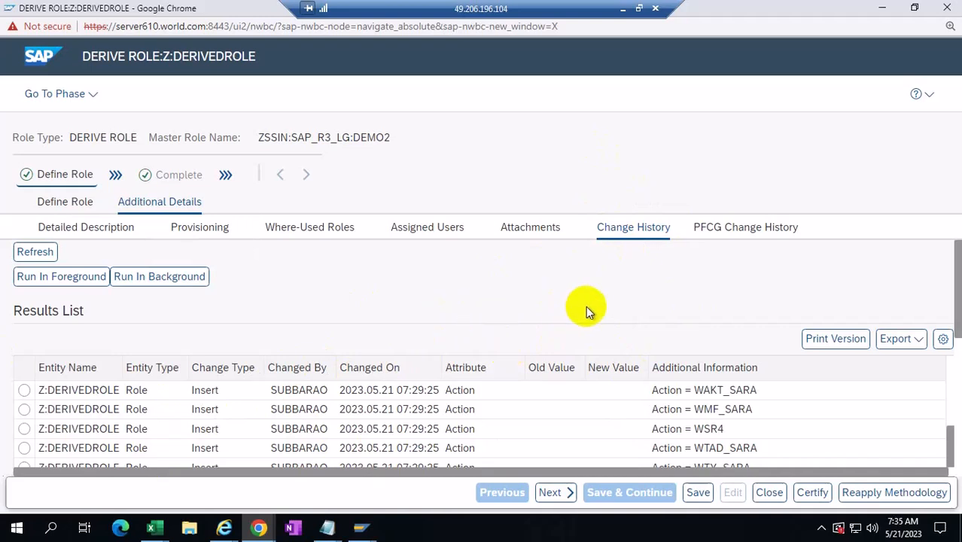
# - Close the derived role's details and minimize both the role list window and the remote desktop session
pyautogui.click(769, 493)
pyautogui.click(603, 126)
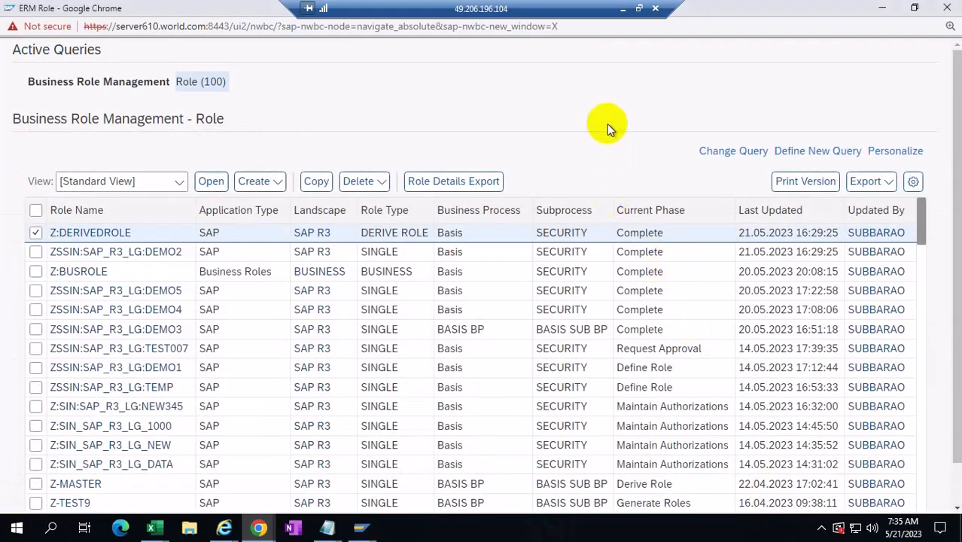
pyautogui.click(882, 15)
pyautogui.click(622, 8)
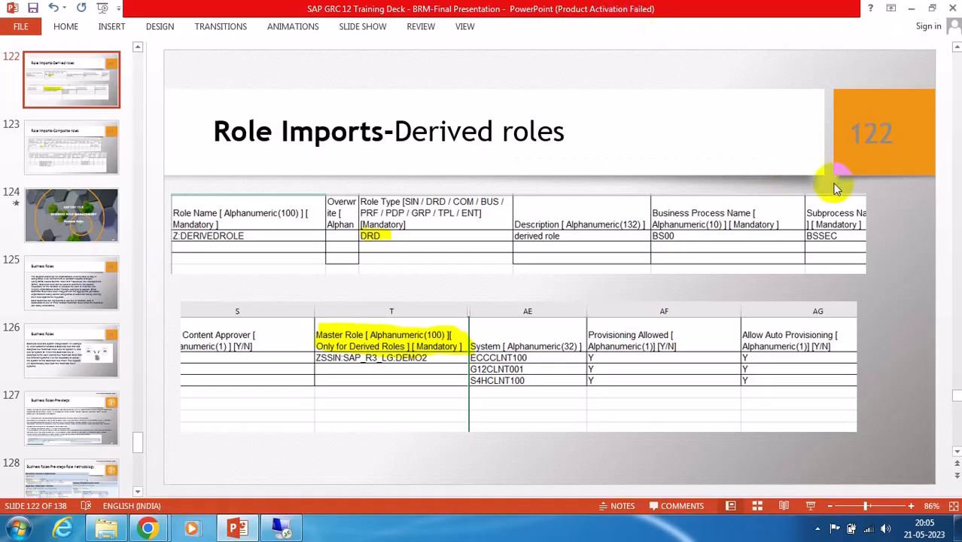
# - Review the Role Imports-Composite roles slide in PowerPoint and return to the remote desktop session
pyautogui.click(51, 161)
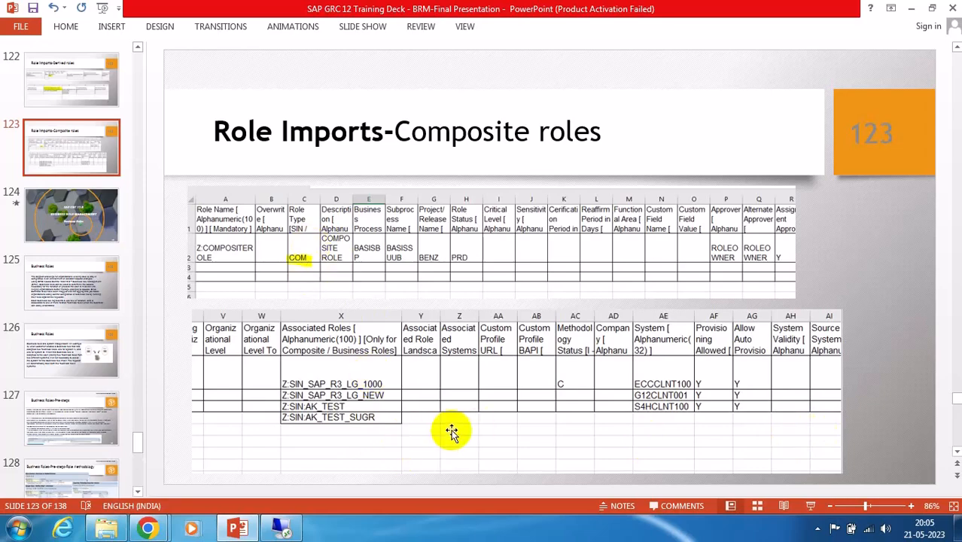
pyautogui.moveTo(282, 529)
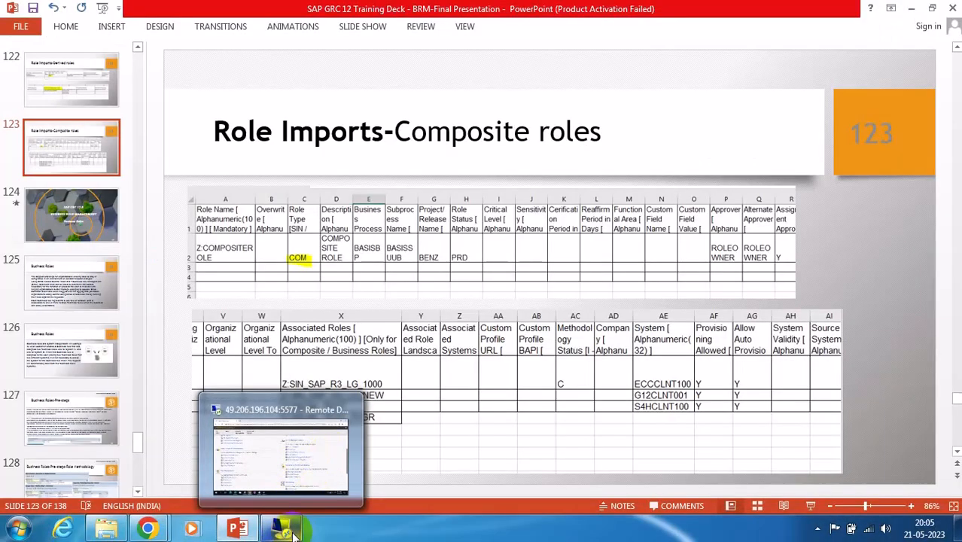
pyautogui.click(297, 460)
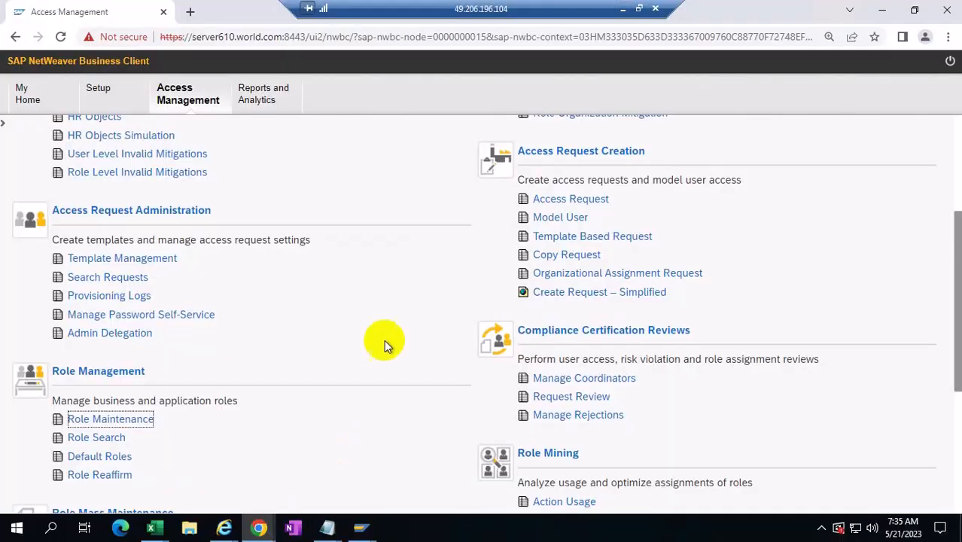
# - Switch to the Single role workbook in Excel and cancel the pending copy selection on Sheet1
pyautogui.moveTo(151, 529)
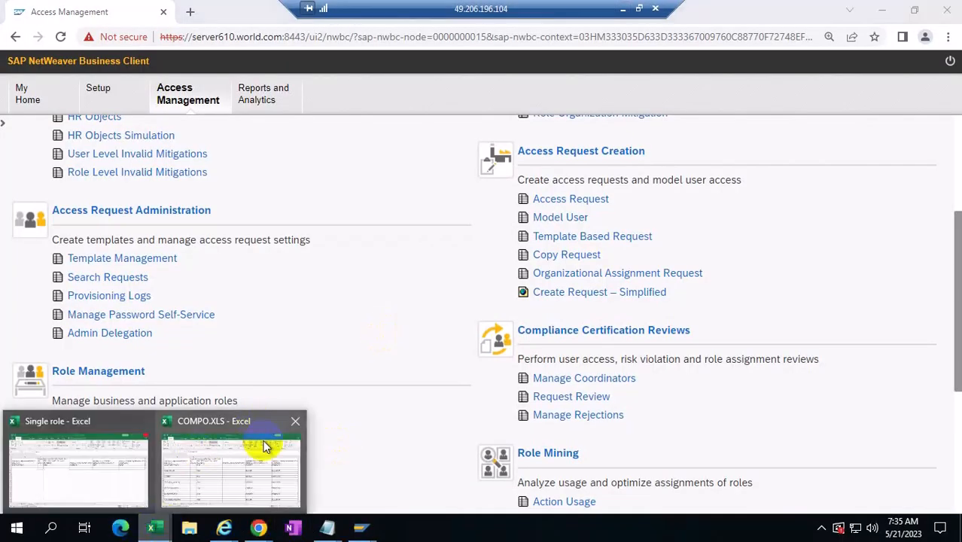
pyautogui.click(221, 473)
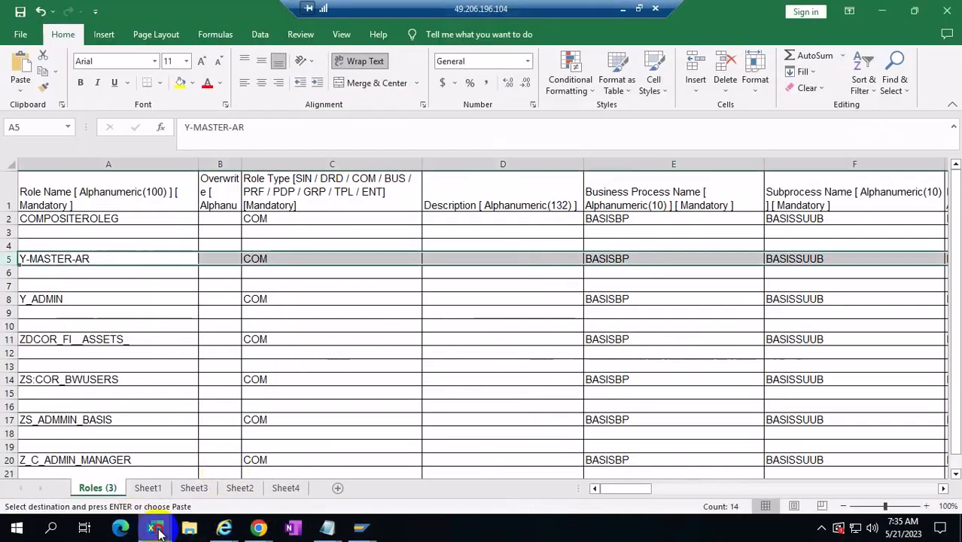
pyautogui.click(146, 468)
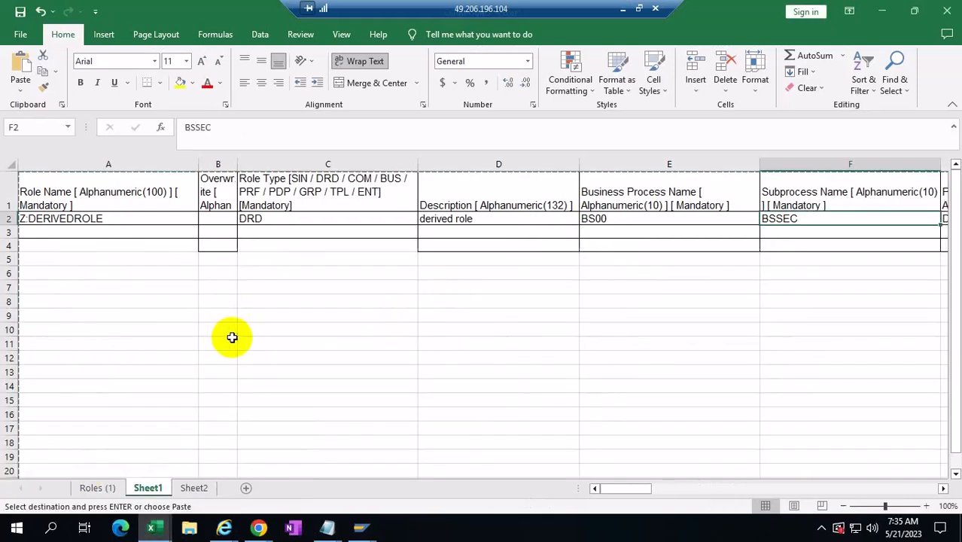
pyautogui.click(267, 327)
pyautogui.press('Escape')
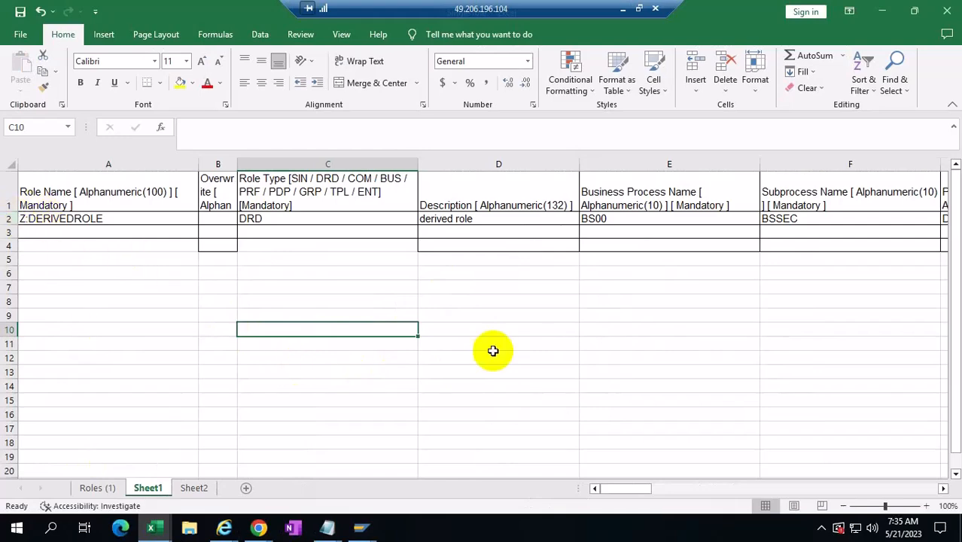
# - Look through the Roles (1) and Sheet2 worksheets of the Single role workbook and return to Sheet1
pyautogui.click(90, 488)
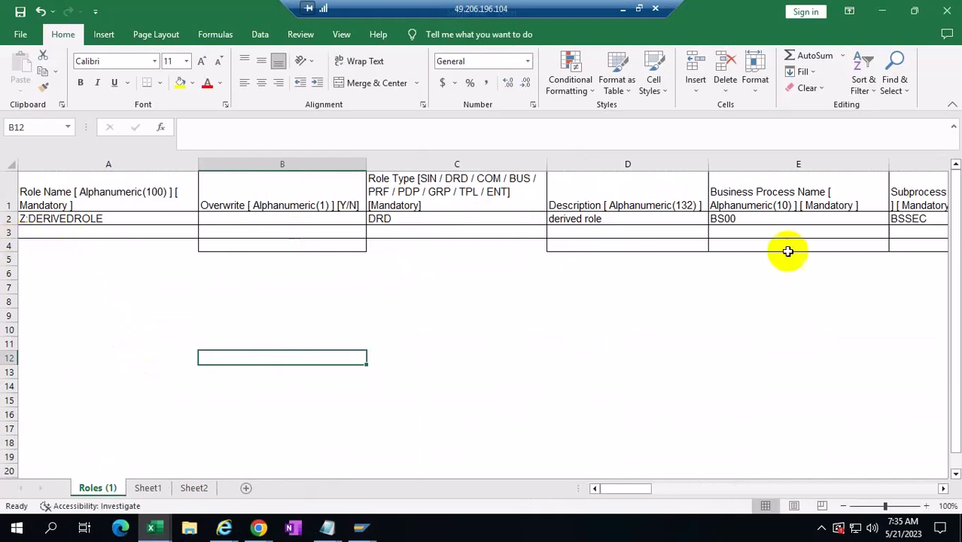
pyautogui.click(195, 488)
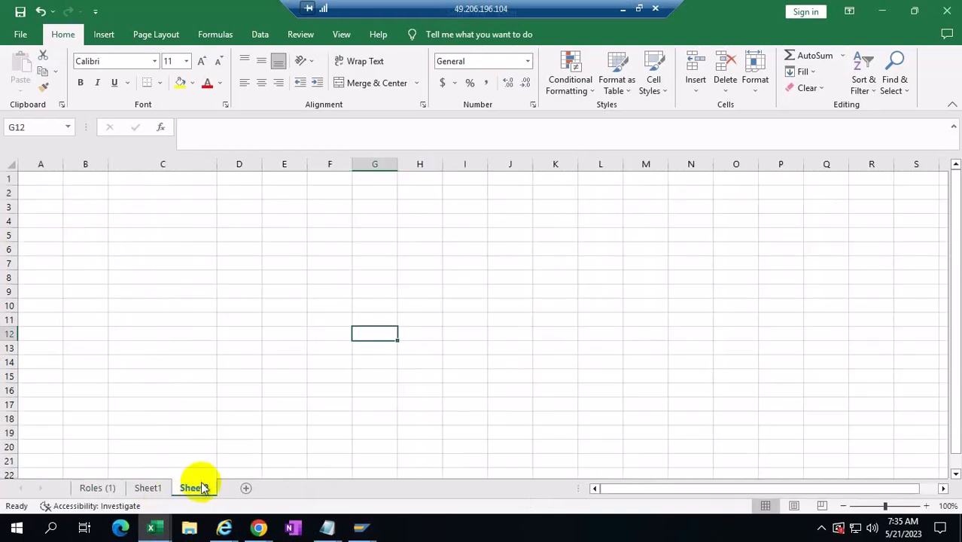
pyautogui.click(147, 488)
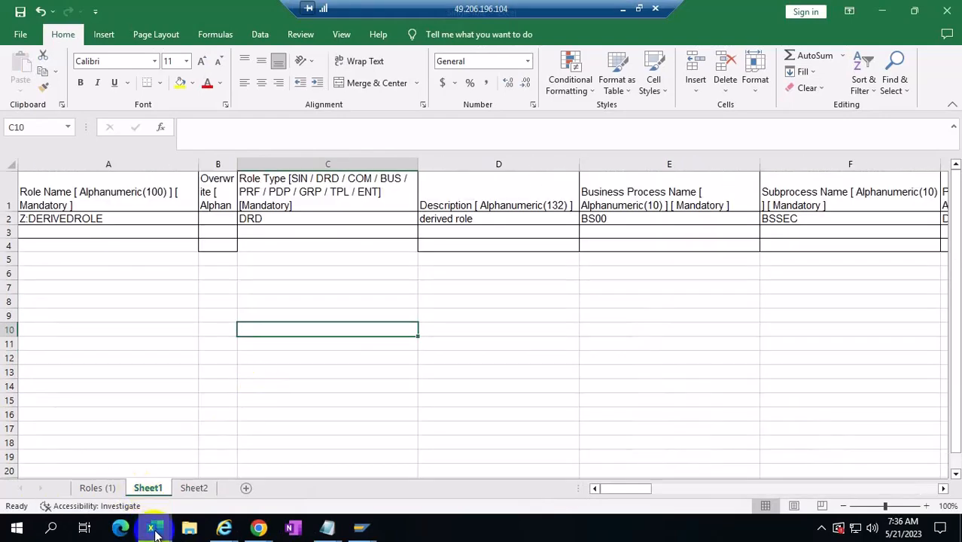
# - Switch to the COMPO.XLS workbook, show the composite role entries on Sheet1 and clear the row selection
pyautogui.moveTo(151, 524)
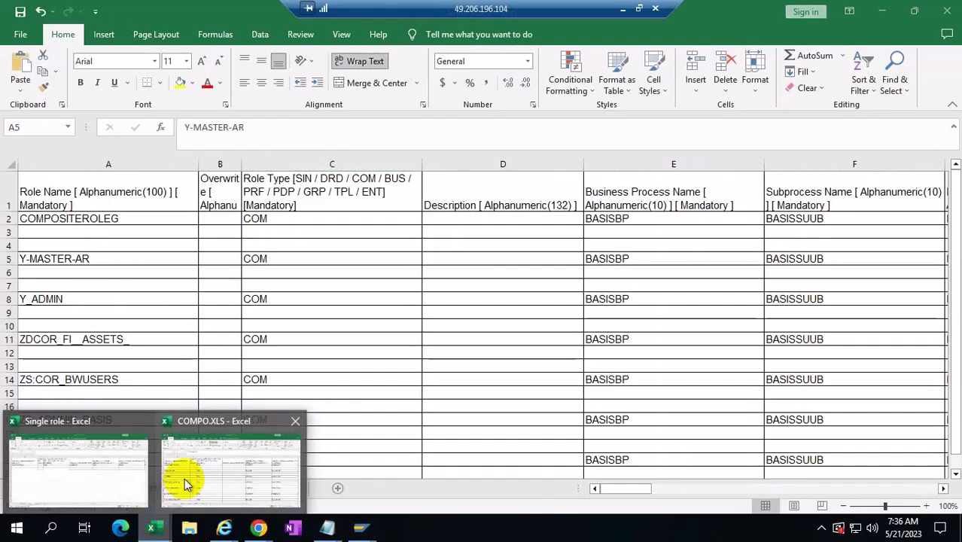
pyautogui.click(187, 482)
pyautogui.click(157, 489)
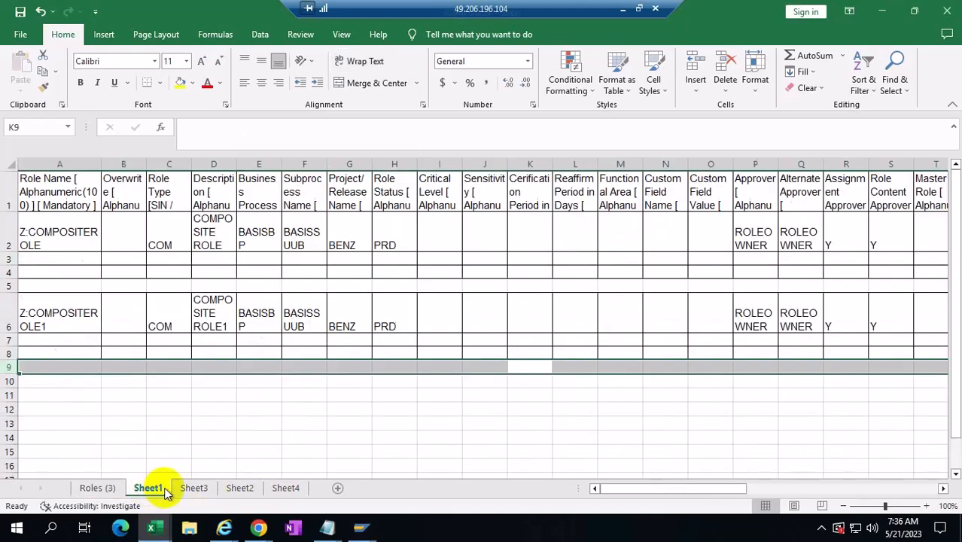
pyautogui.click(284, 418)
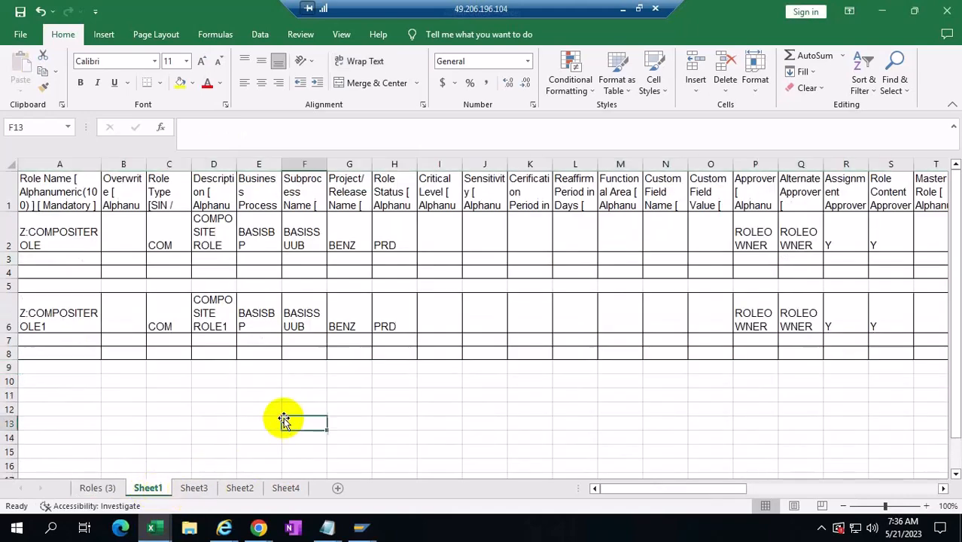
# - Highlight rows 6 to 10 starting at the Z:COMPOSITEROLE1 entry, and reduce the selection to its role name cell
pyautogui.click(11, 319)
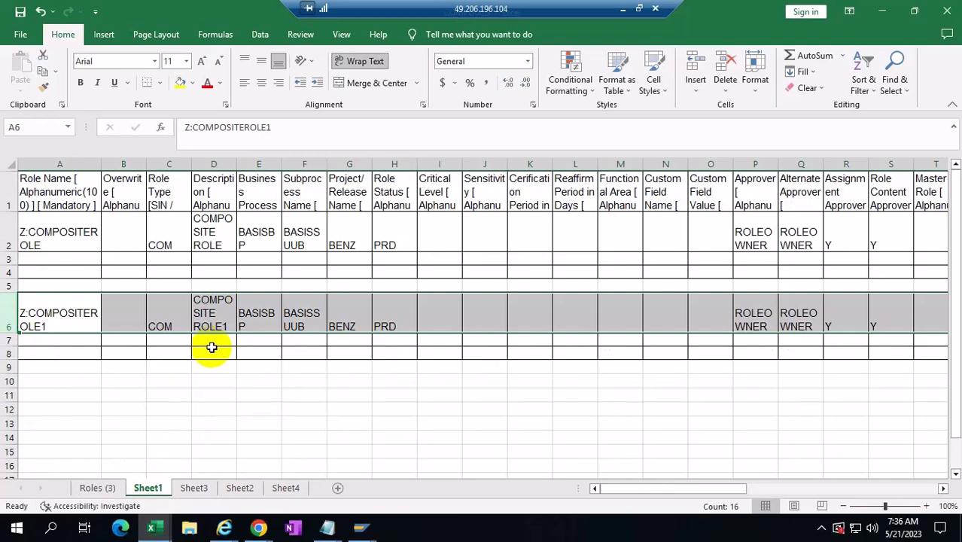
pyautogui.hotkey('shift', 'Down')
pyautogui.hotkey('shift', 'Down')
pyautogui.hotkey('shift', 'Down')
pyautogui.hotkey('shift', 'Down')
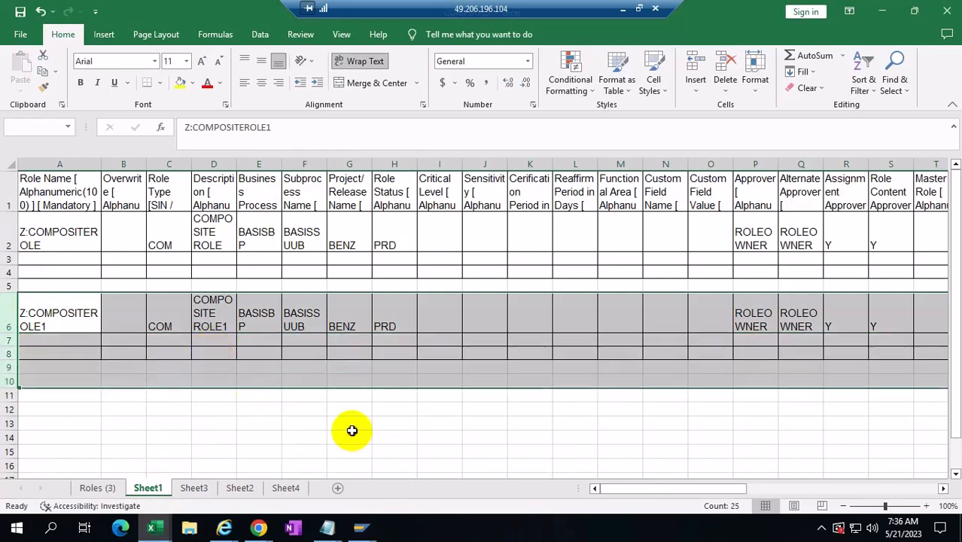
pyautogui.moveTo(350, 436); pyautogui.dragTo(349, 423)
pyautogui.click(73, 325)
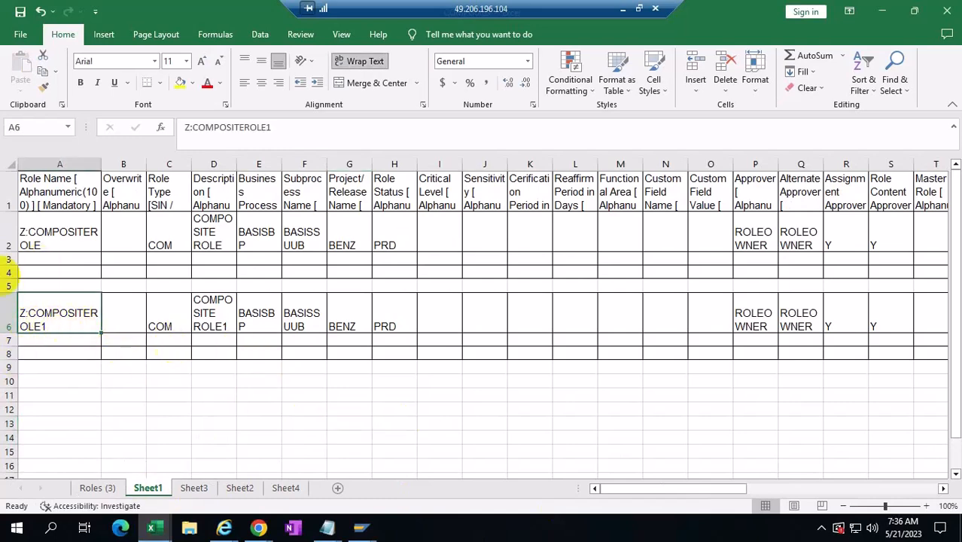
# - Insert a blank row above the Z:COMPOSITEROLE entry on Sheet1 and clear the row selection
pyautogui.moveTo(643, 489); pyautogui.dragTo(946, 468)
pyautogui.moveTo(873, 482); pyautogui.dragTo(446, 459)
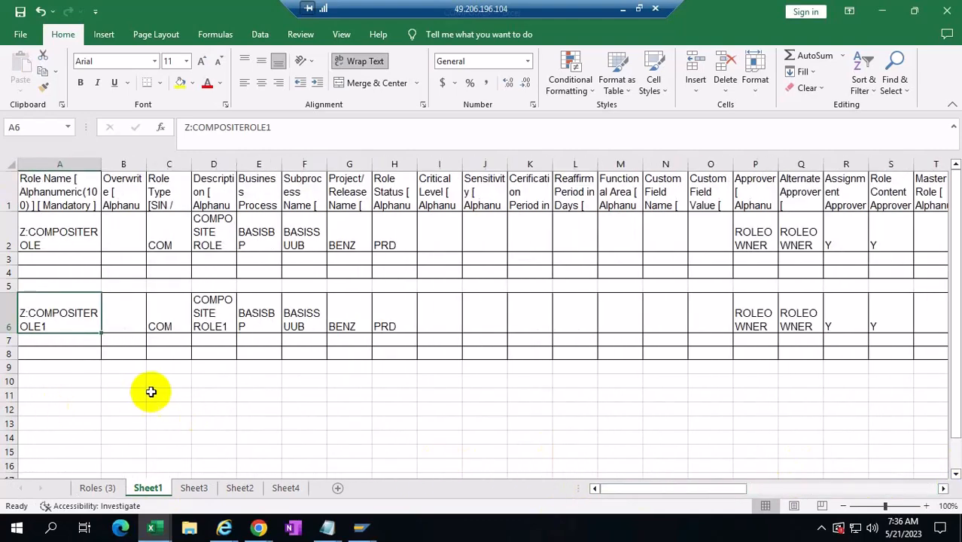
pyautogui.rightClick(11, 248)
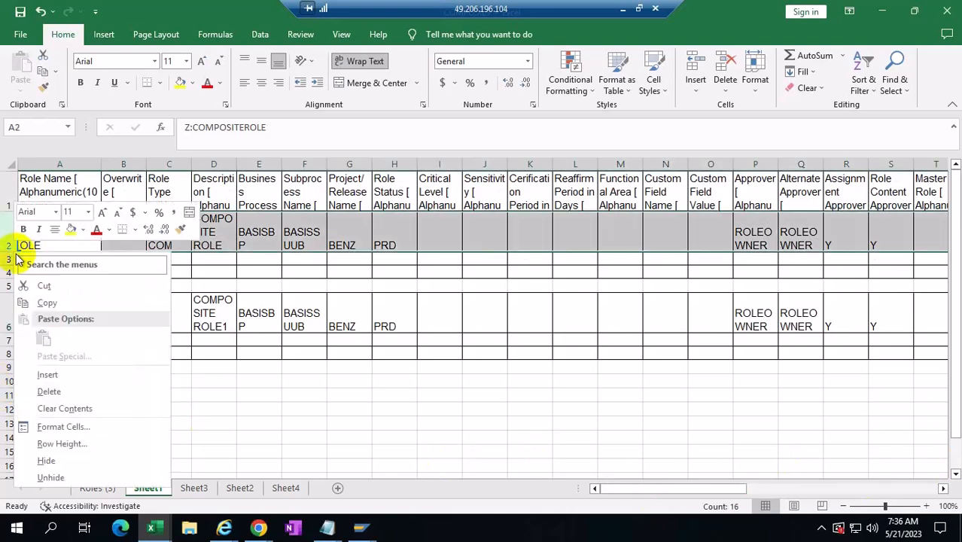
pyautogui.click(19, 375)
pyautogui.click(471, 464)
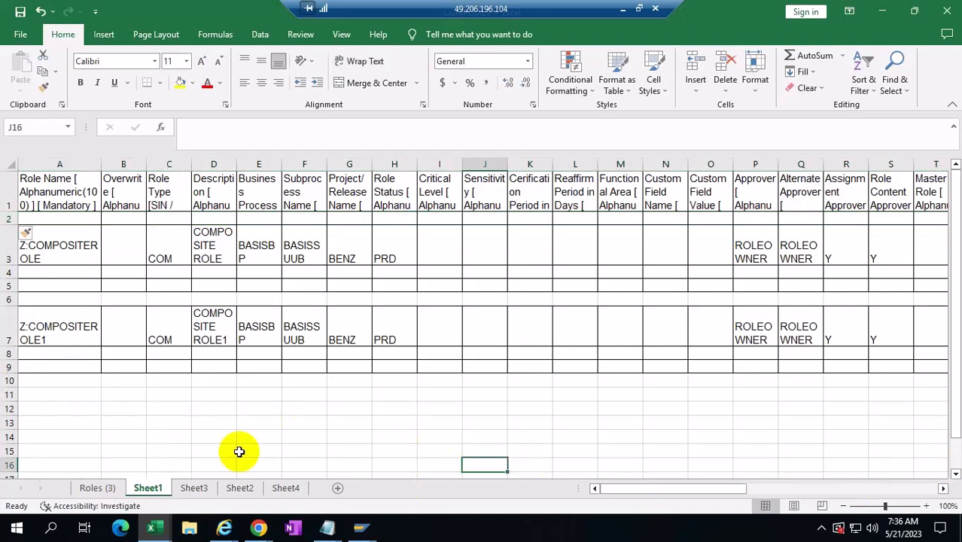
# - Look through Sheet3, Sheet2 and Sheet4, copy the ZSSIN:SAP_R3_LG:DEMO3 single role row from Sheet4 and return to Sheet1
pyautogui.click(193, 488)
pyautogui.click(242, 487)
pyautogui.click(194, 489)
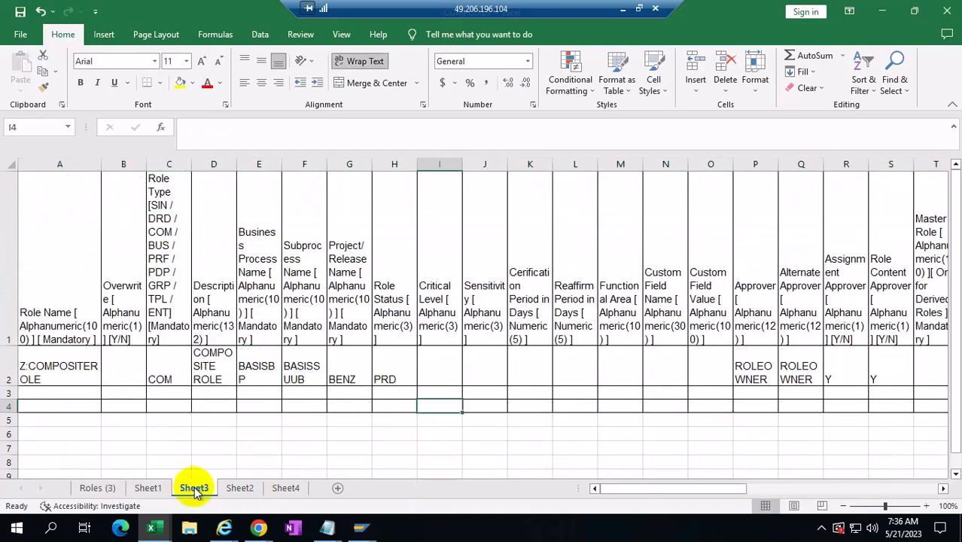
pyautogui.click(238, 488)
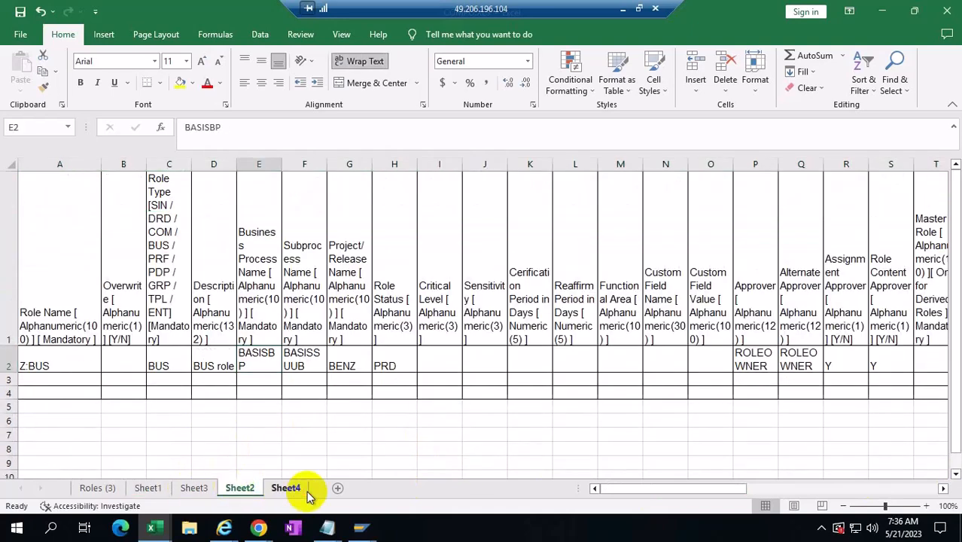
pyautogui.click(303, 489)
pyautogui.moveTo(822, 490); pyautogui.dragTo(514, 493)
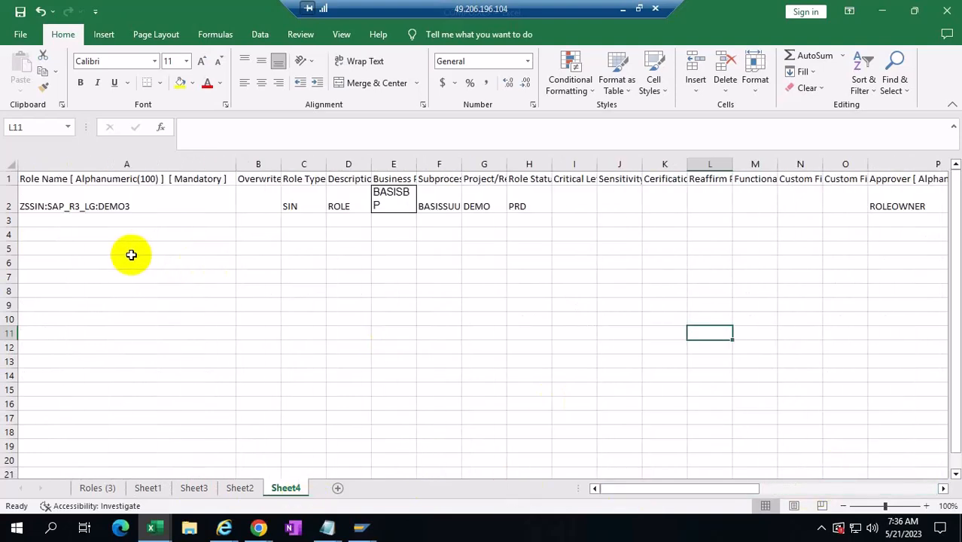
pyautogui.click(10, 197)
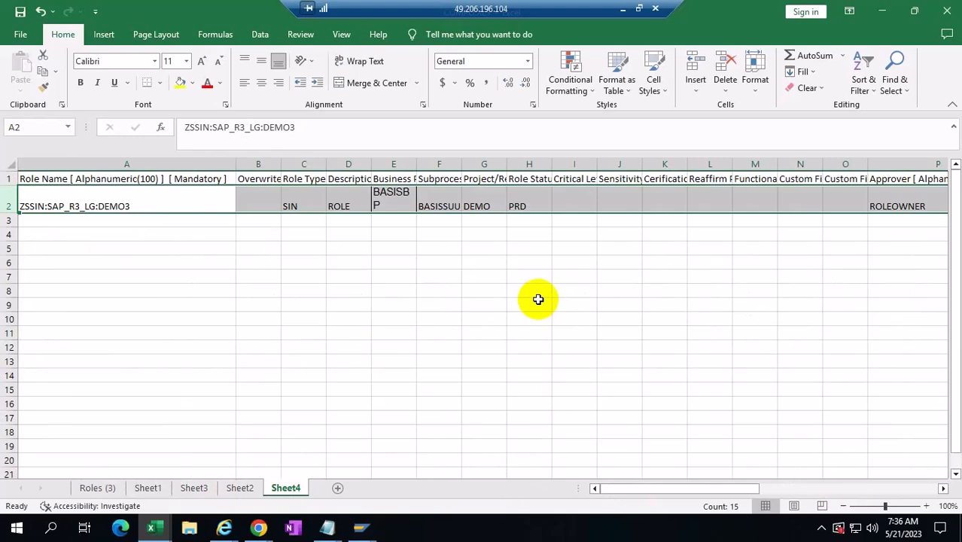
pyautogui.hotkey('ctrl', 'c')
pyautogui.click(149, 489)
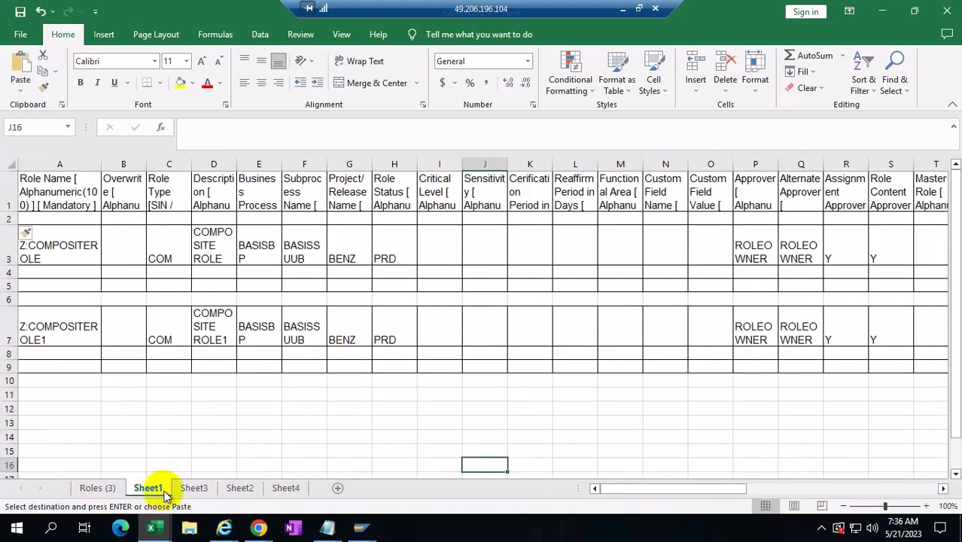
# - Try to paste the copied single role row into row 2 of Sheet1
pyautogui.click(28, 218)
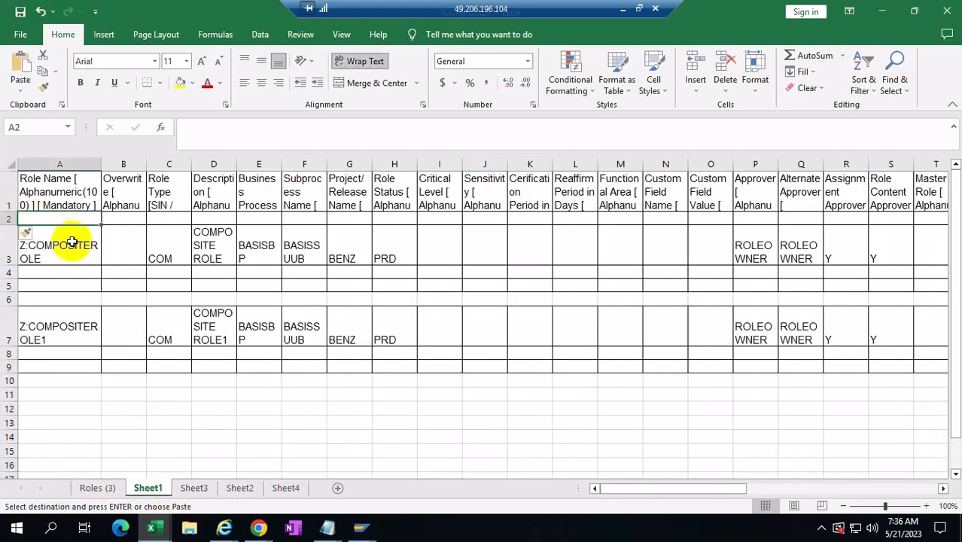
pyautogui.hotkey('ctrl', 'v')
pyautogui.click(560, 313)
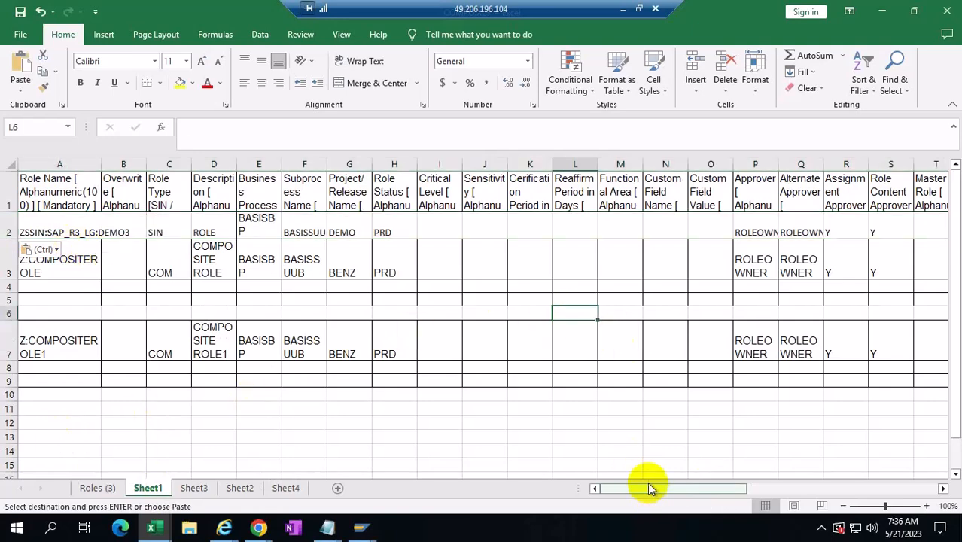
pyautogui.click(130, 160)
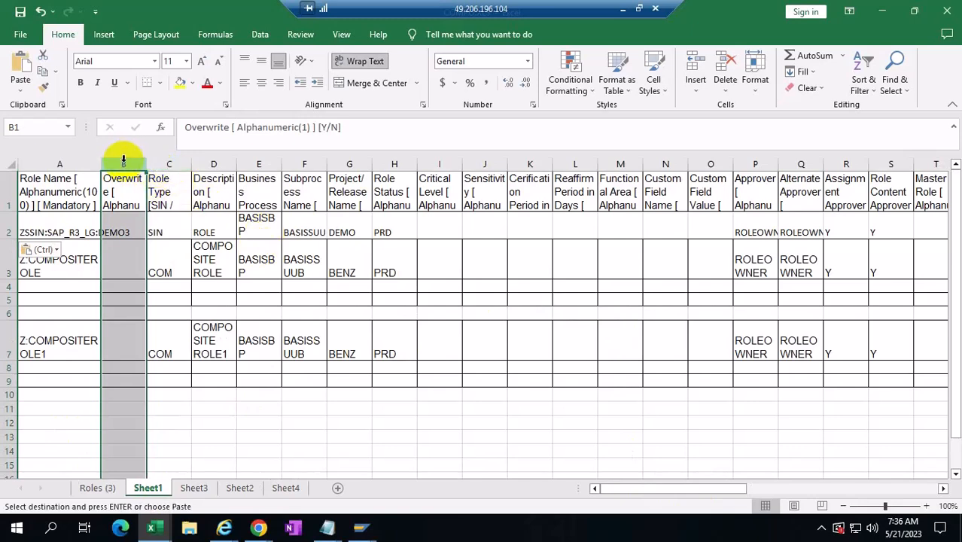
pyautogui.moveTo(124, 160); pyautogui.dragTo(249, 161)
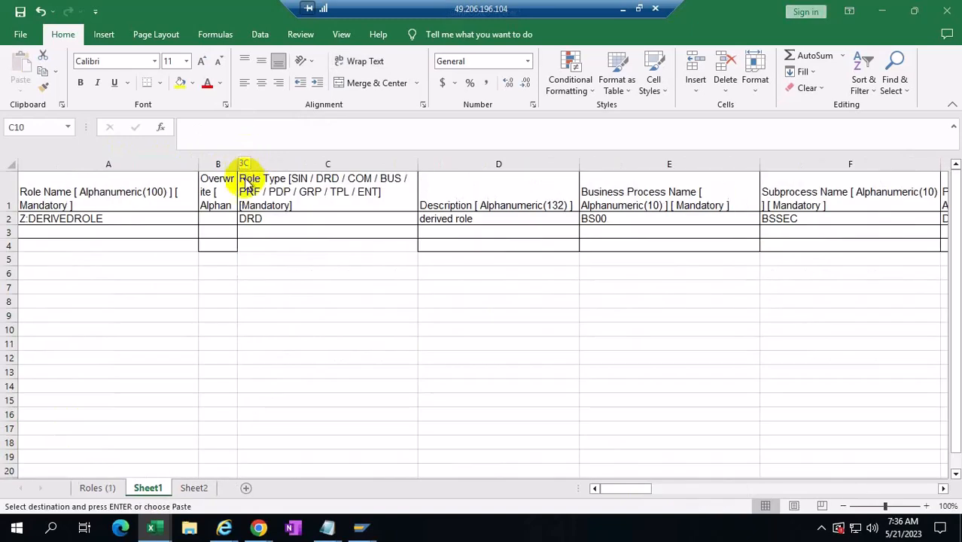
pyautogui.click(624, 491)
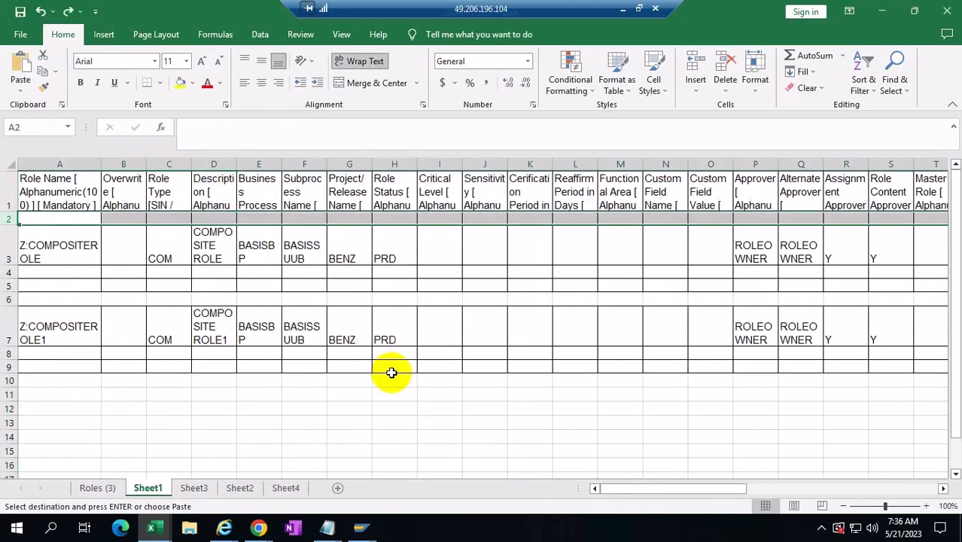
pyautogui.click(341, 382)
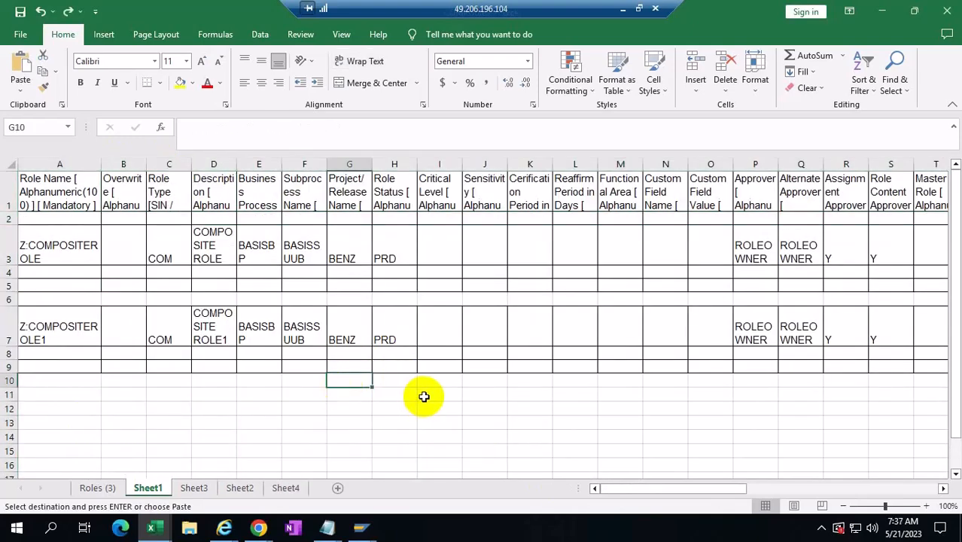
# - Paste the copied single role row from Sheet4 into row 2 of Sheet1 and autofit column A
pyautogui.click(284, 488)
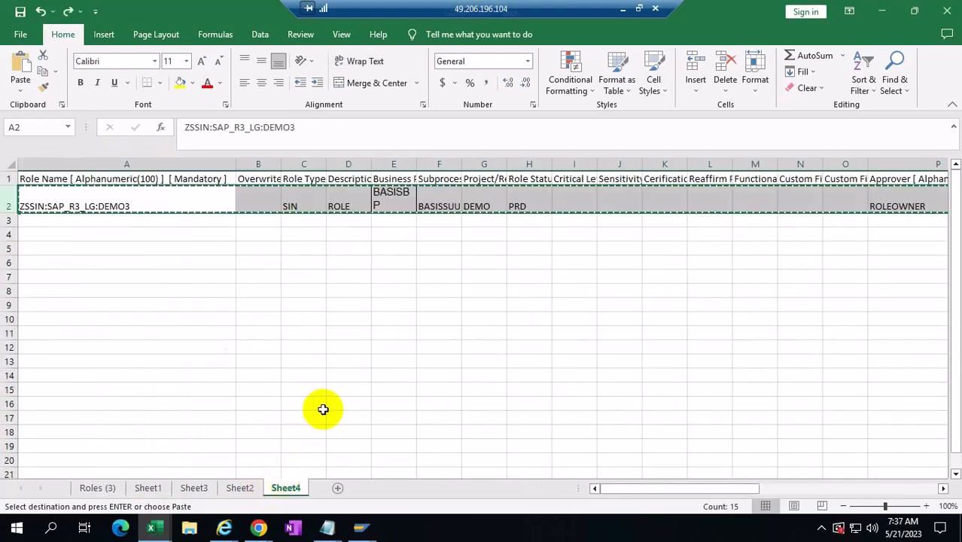
pyautogui.click(148, 487)
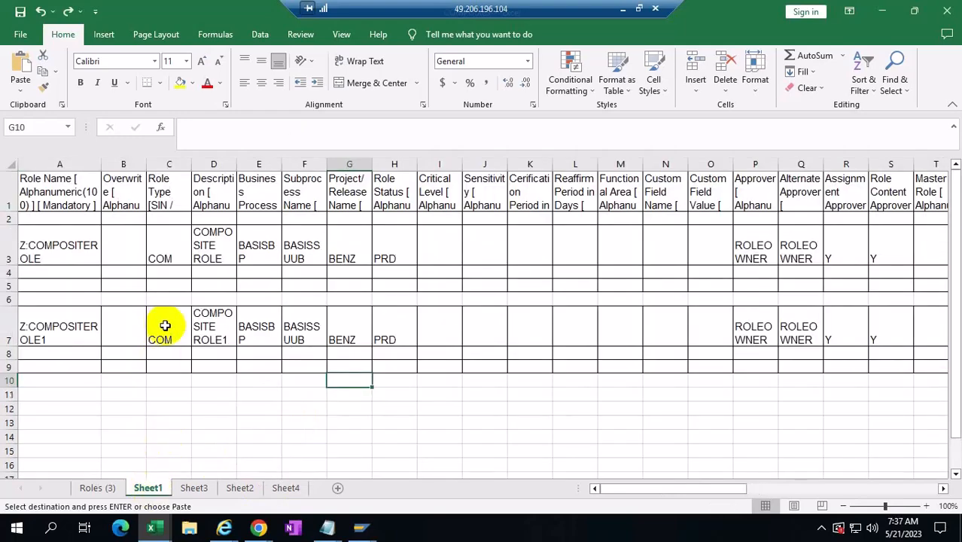
pyautogui.click(48, 216)
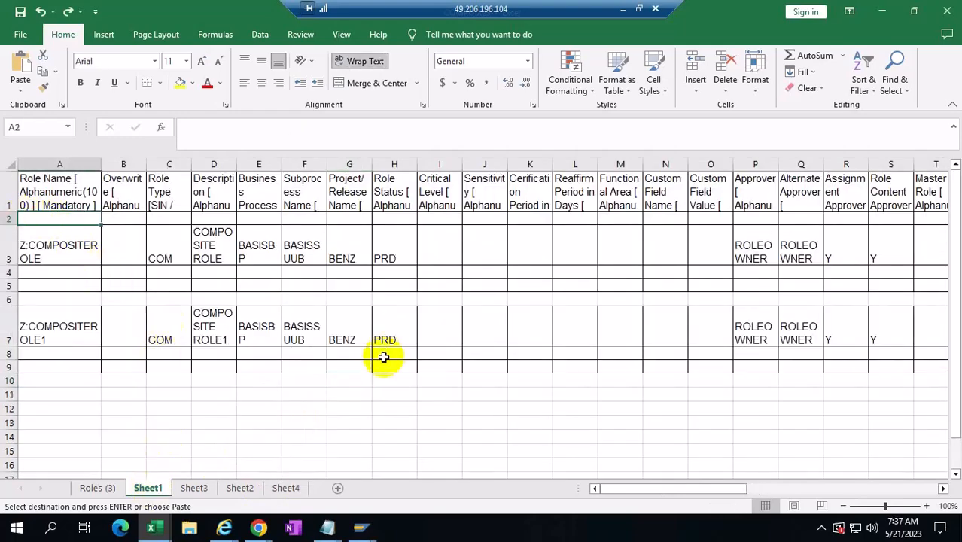
pyautogui.hotkey('ctrl', 'v')
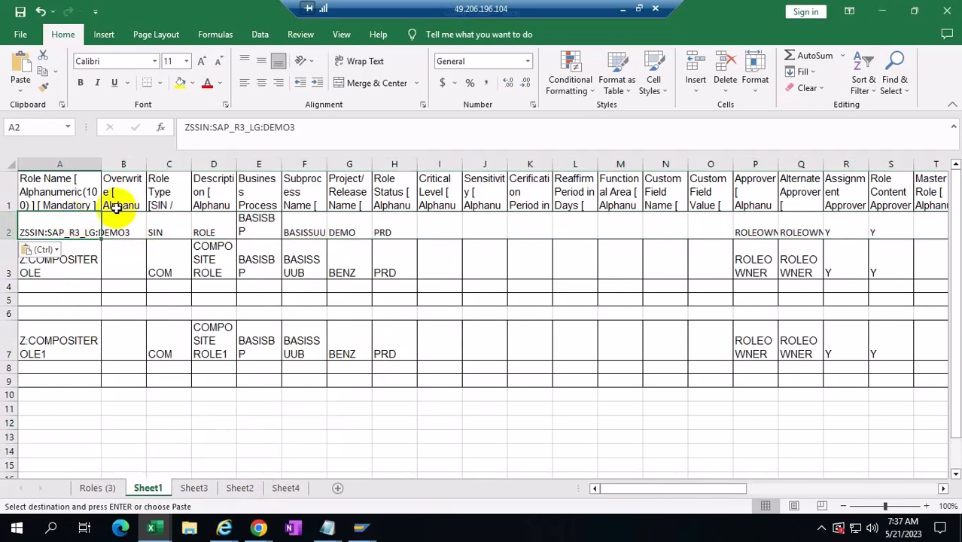
pyautogui.doubleClick(96, 163)
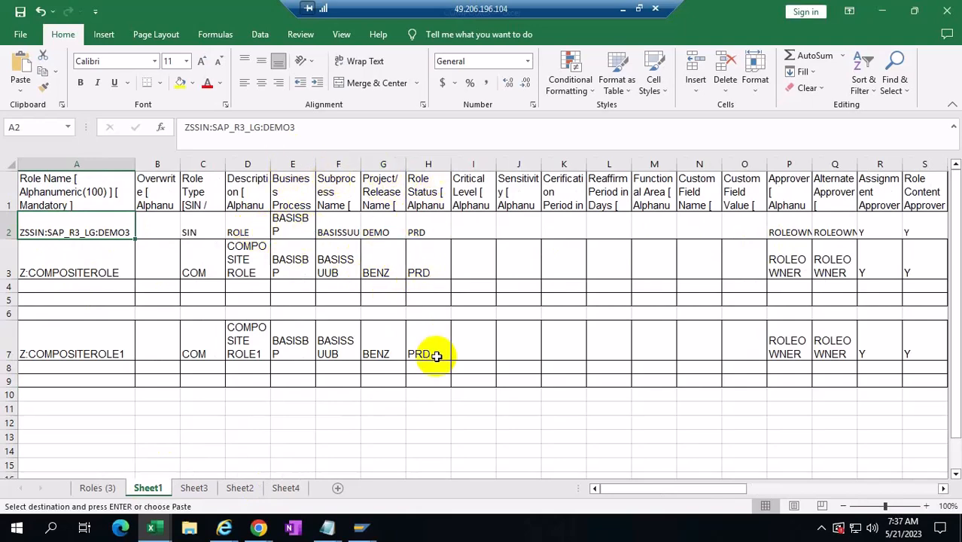
# - Review the single role's system and provisioning fields and the composite role's fields in row 3 across the sheet
pyautogui.moveTo(714, 489); pyautogui.dragTo(843, 482)
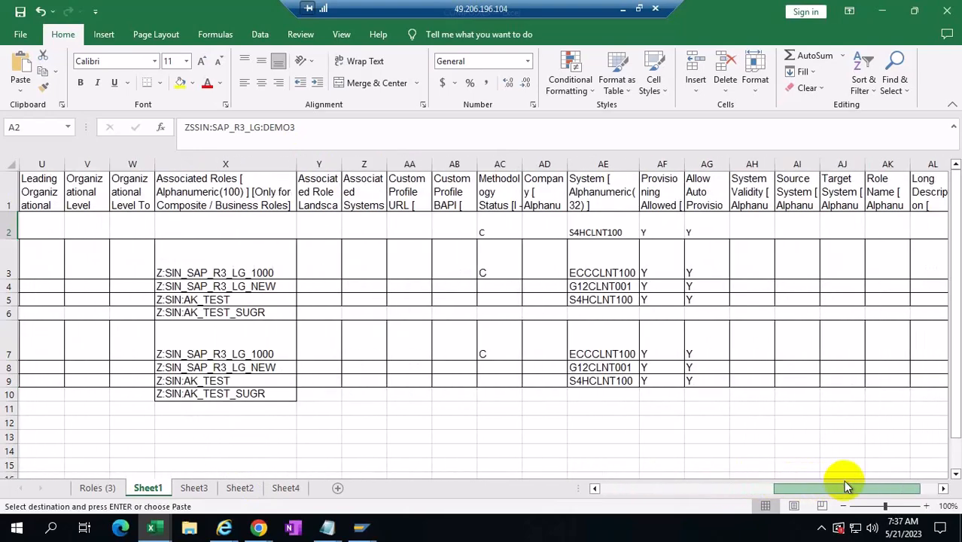
pyautogui.click(594, 230)
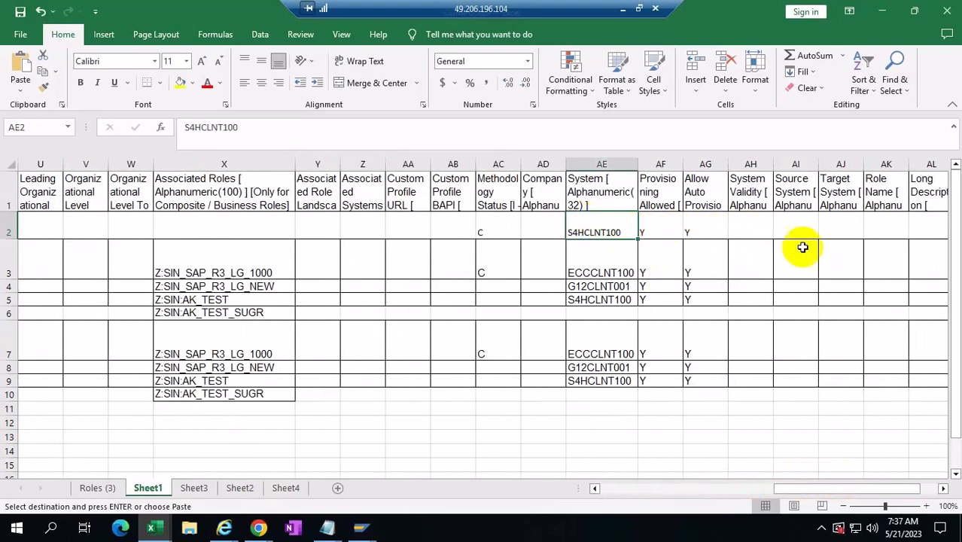
pyautogui.moveTo(787, 490); pyautogui.dragTo(569, 500)
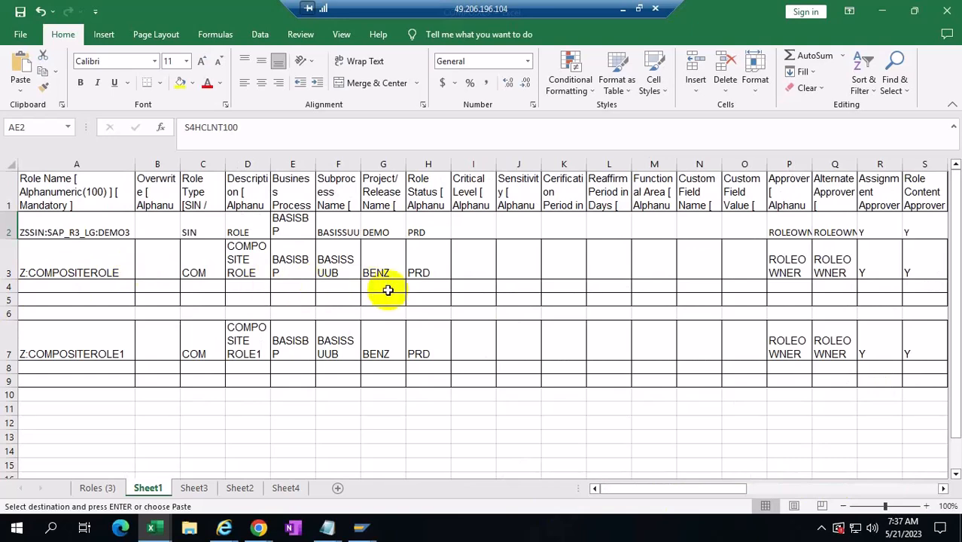
pyautogui.click(154, 263)
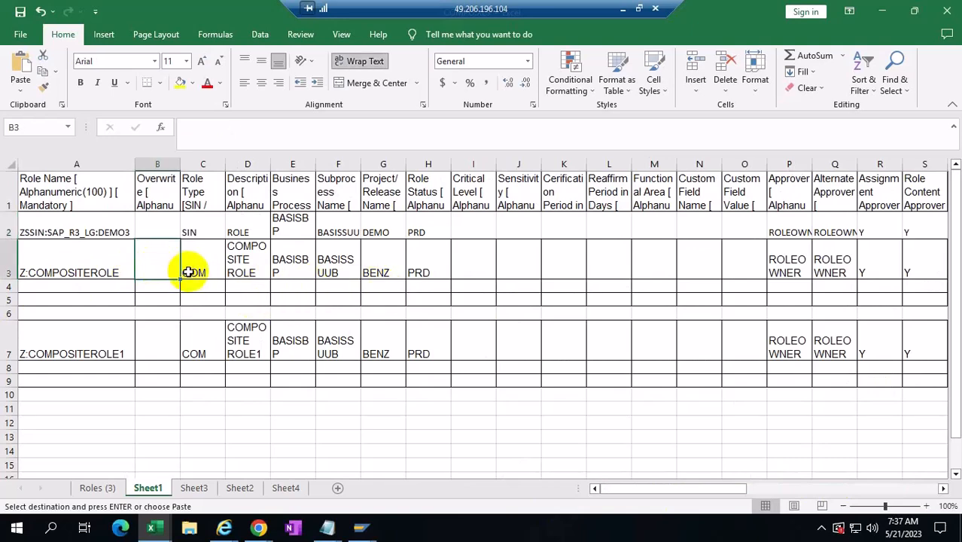
pyautogui.press('Right')
pyautogui.press('Right')
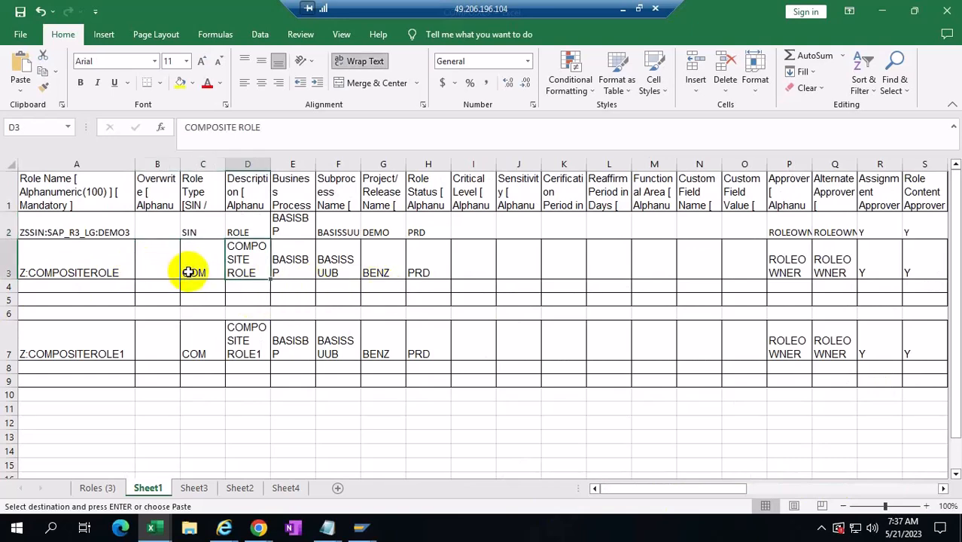
pyautogui.press('Right')
pyautogui.press('Right')
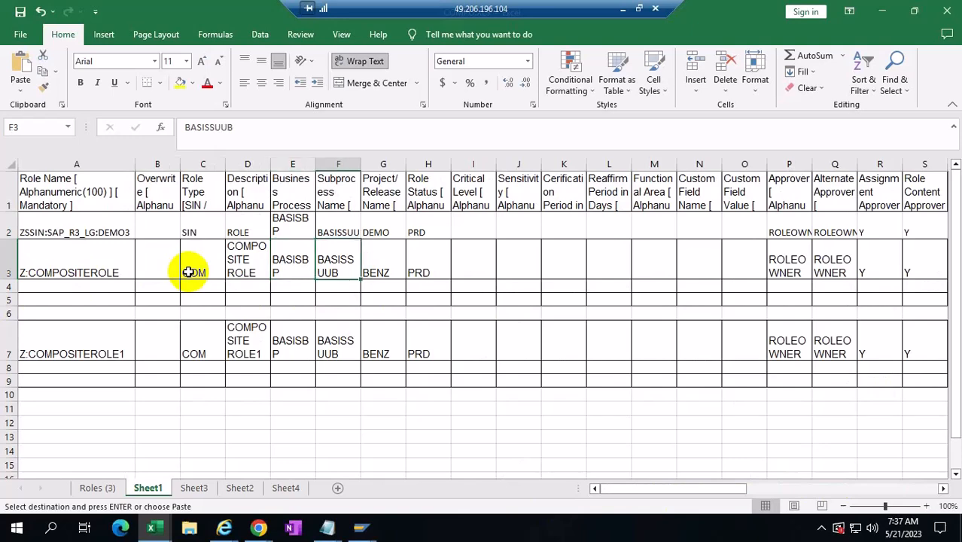
pyautogui.press('Right')
pyautogui.press('Right')
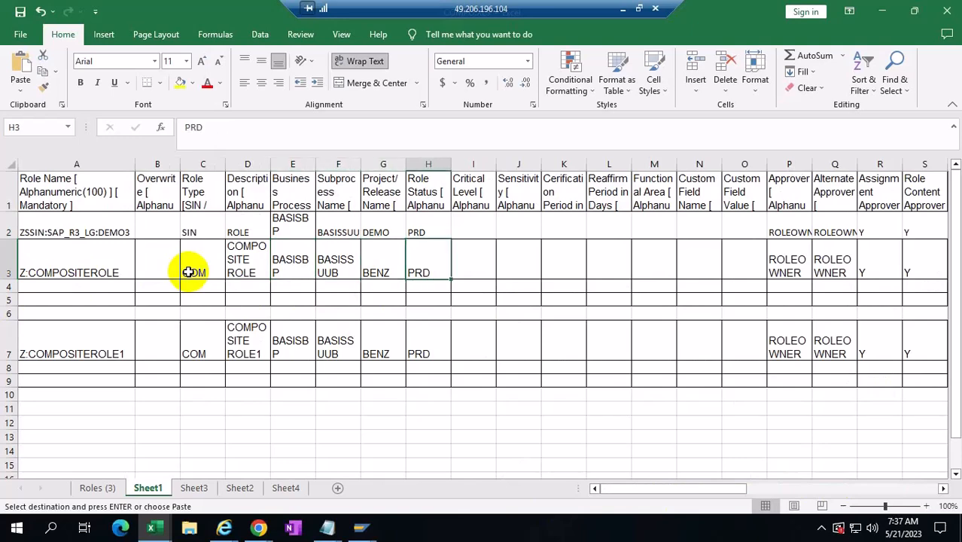
pyautogui.press('Right')
pyautogui.press('Right')
pyautogui.press('Right')
pyautogui.press('Right')
pyautogui.press('Right')
pyautogui.press('Right')
pyautogui.press('Right')
pyautogui.press('Right')
pyautogui.press('Right')
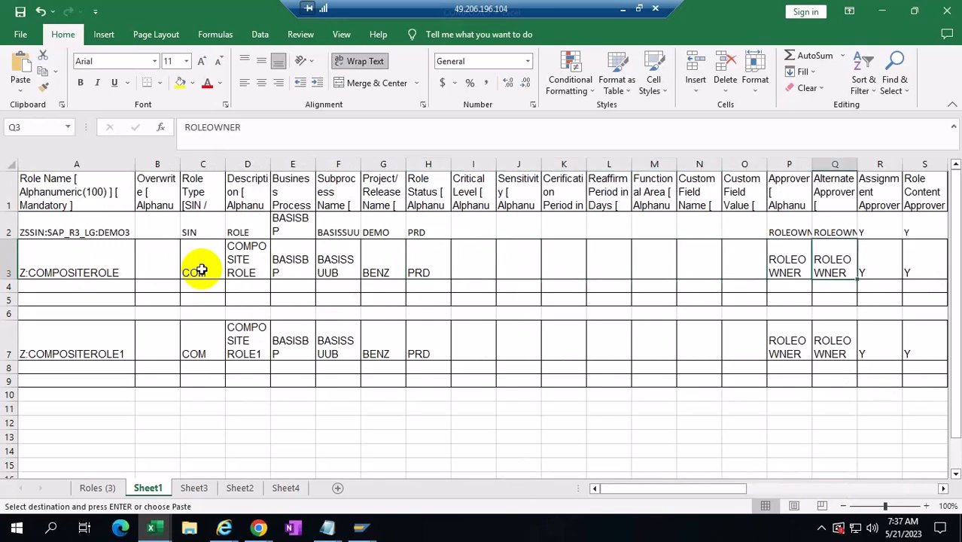
pyautogui.press('Right')
pyautogui.press('Right')
pyautogui.press('Right')
pyautogui.press('Right')
pyautogui.press('Right')
pyautogui.press('Right')
pyautogui.press('Right')
pyautogui.press('Right')
pyautogui.press('Right')
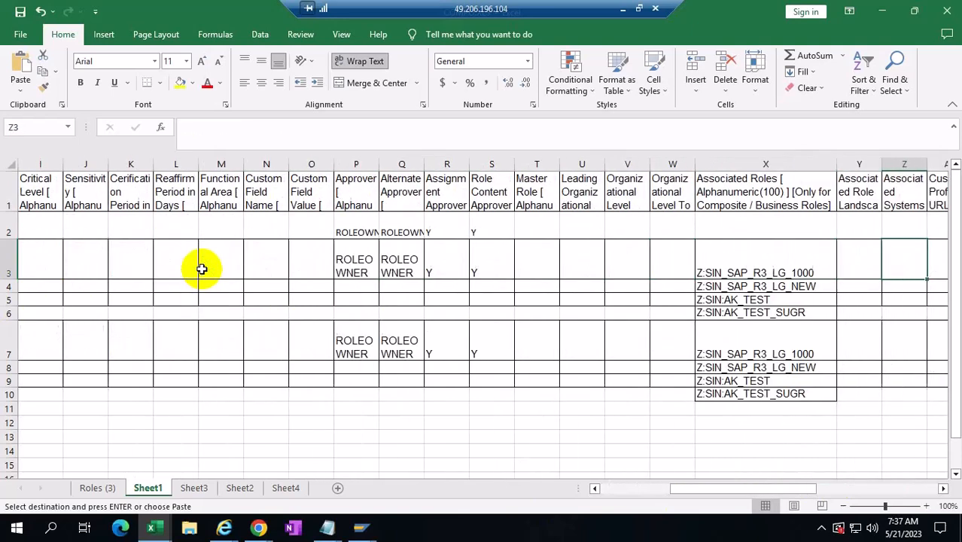
pyautogui.click(761, 260)
pyautogui.press('Right')
pyautogui.press('Right')
pyautogui.press('Right')
pyautogui.press('Right')
pyautogui.press('Right')
pyautogui.press('Right')
pyautogui.press('Right')
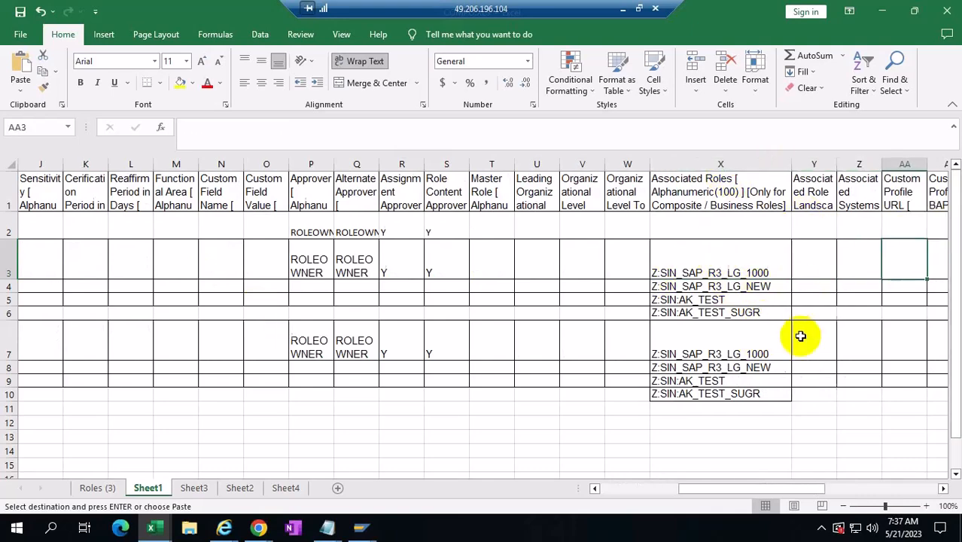
pyautogui.press('Right')
pyautogui.click(726, 260)
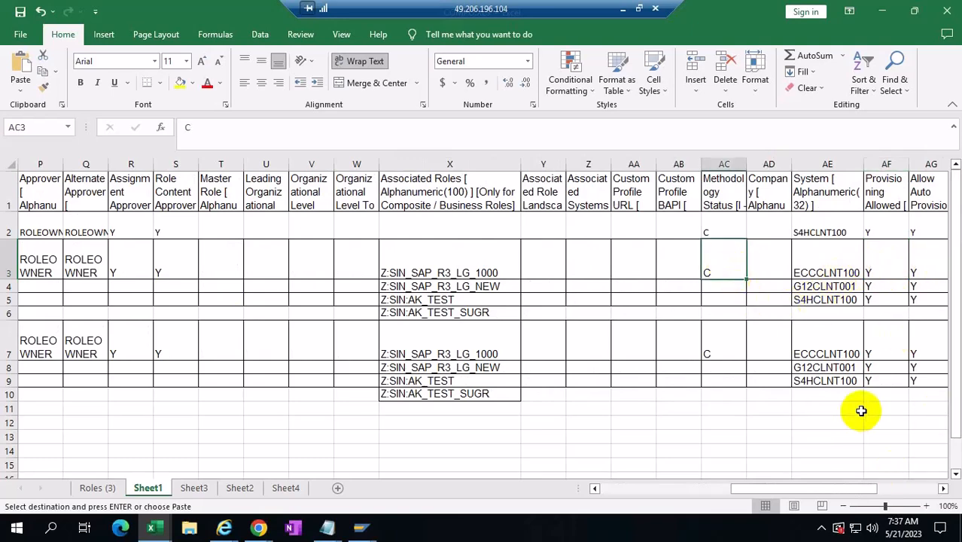
pyautogui.moveTo(762, 492); pyautogui.dragTo(604, 496)
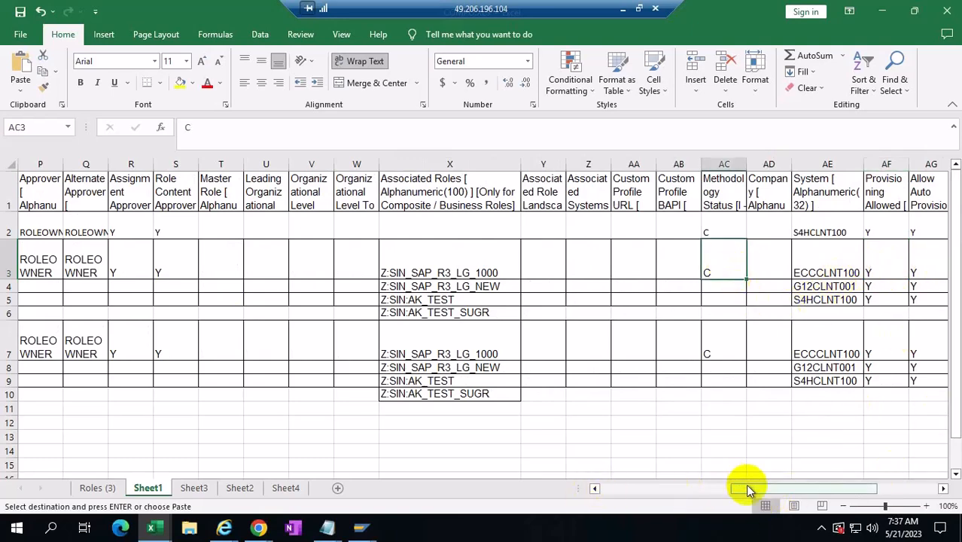
pyautogui.moveTo(748, 491); pyautogui.dragTo(604, 483)
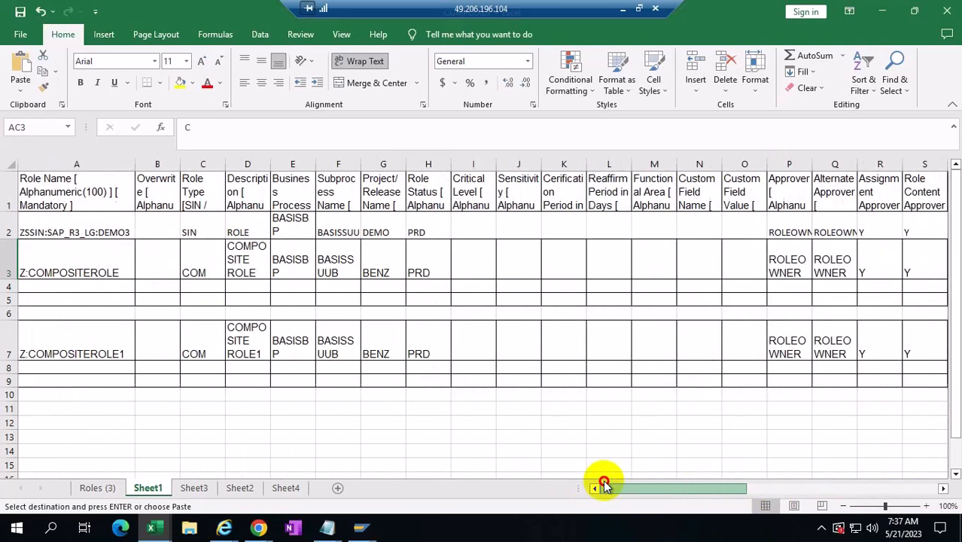
# - Insert a blank row above the Z:COMPOSITEROLE row in Sheet1
pyautogui.click(399, 273)
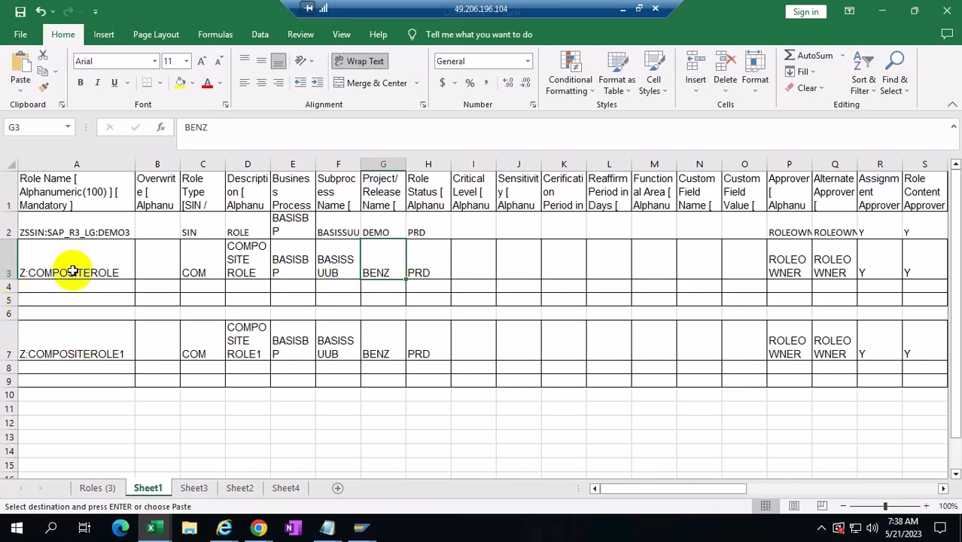
pyautogui.click(10, 275)
pyautogui.rightClick(12, 273)
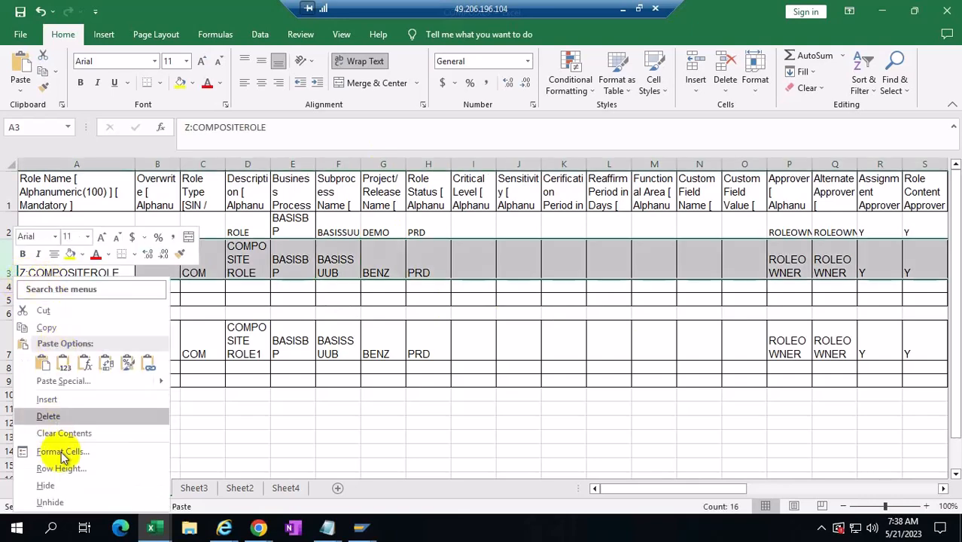
pyautogui.click(48, 400)
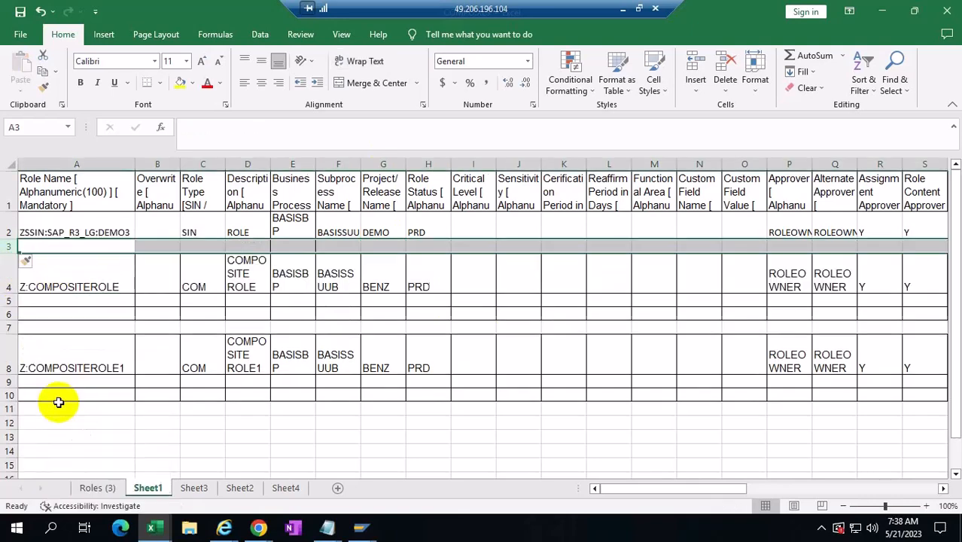
pyautogui.rightClick(11, 290)
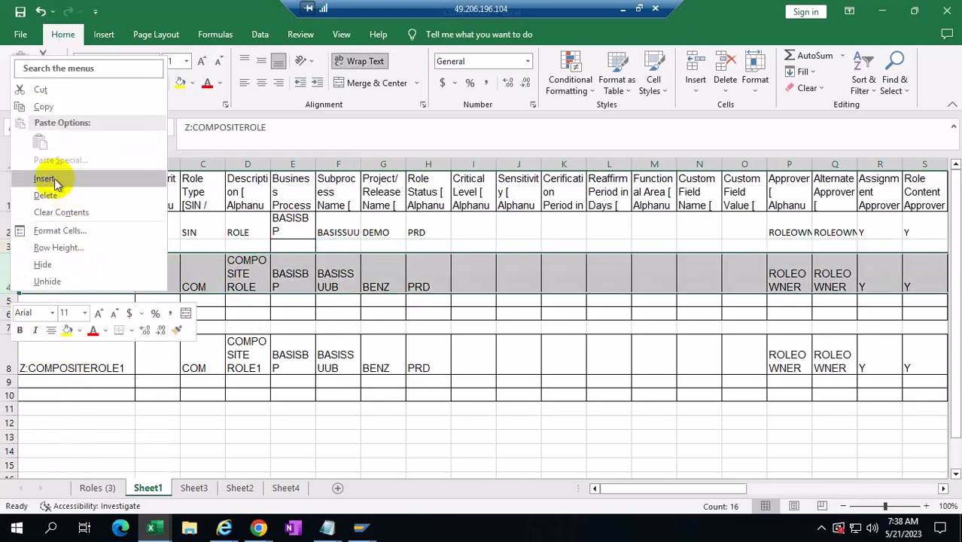
pyautogui.click(528, 390)
pyautogui.click(98, 250)
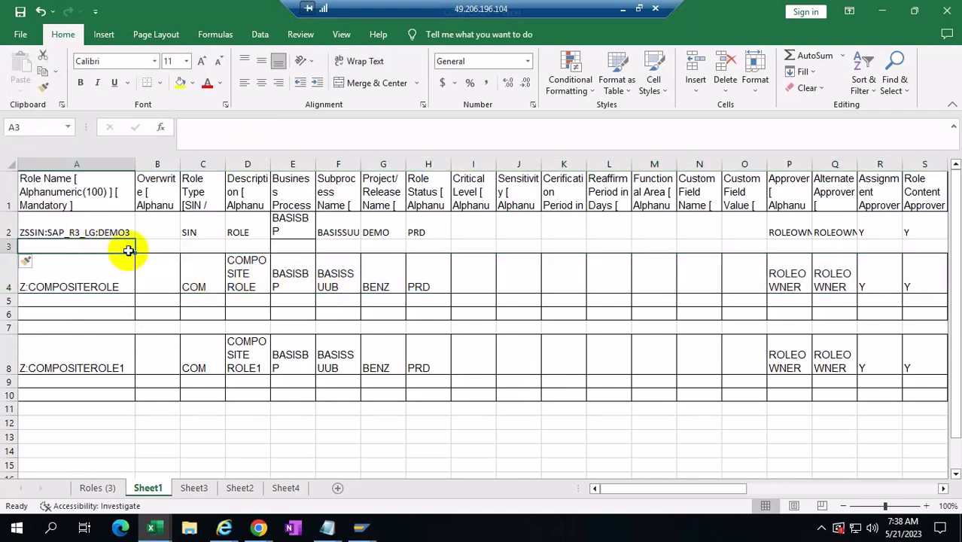
# - Switch to the Single role workbook and copy the S4HCLNT100 system and provisioning cells from row 4 into row 5
pyautogui.moveTo(151, 526)
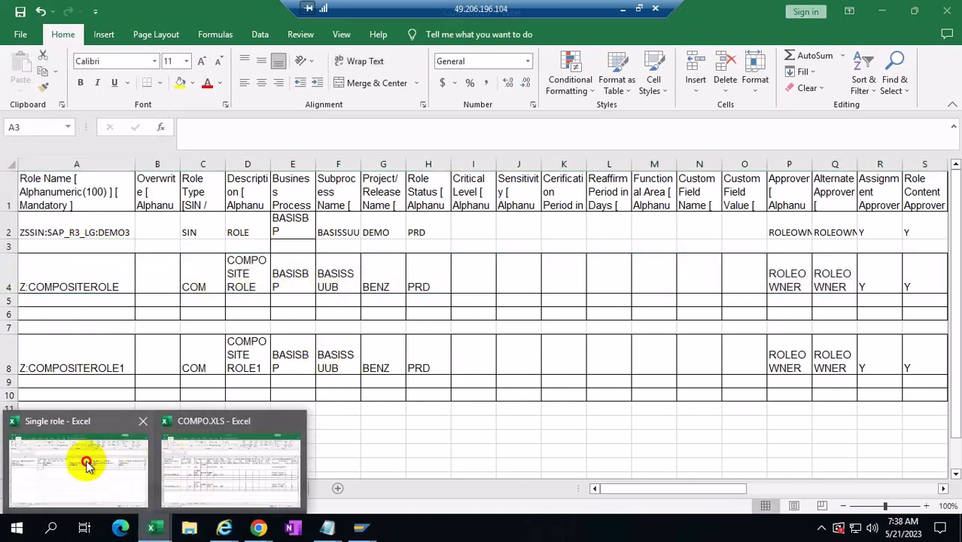
pyautogui.click(109, 468)
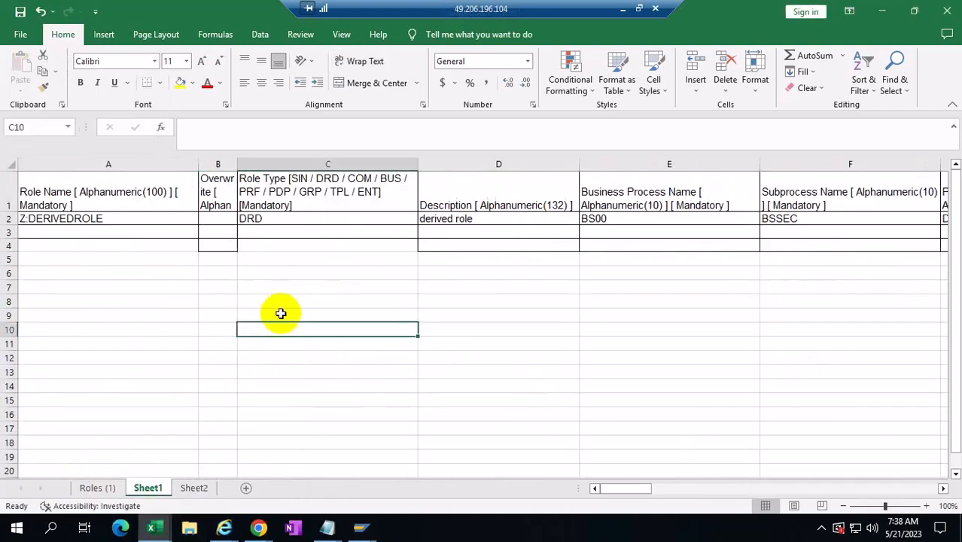
pyautogui.click(9, 218)
pyautogui.moveTo(638, 488); pyautogui.dragTo(779, 471)
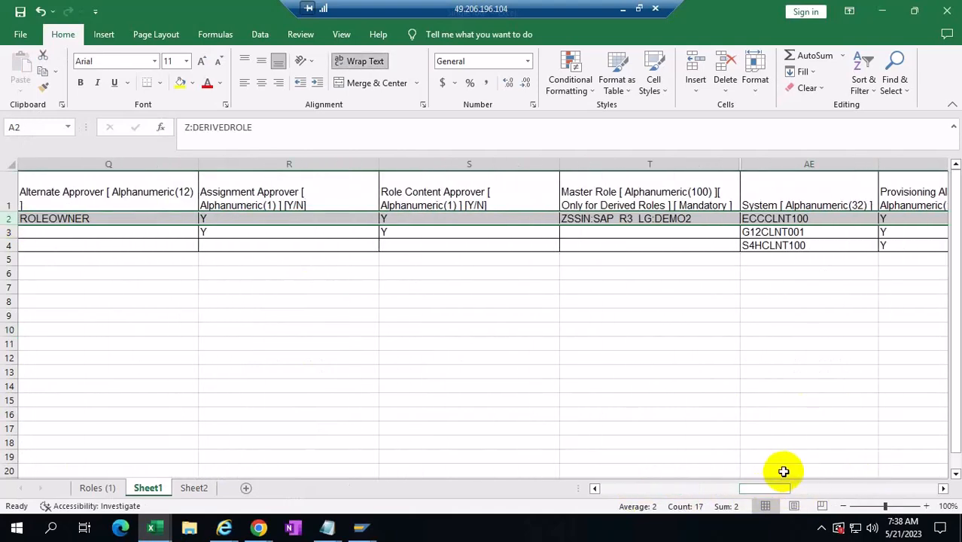
pyautogui.click(942, 487)
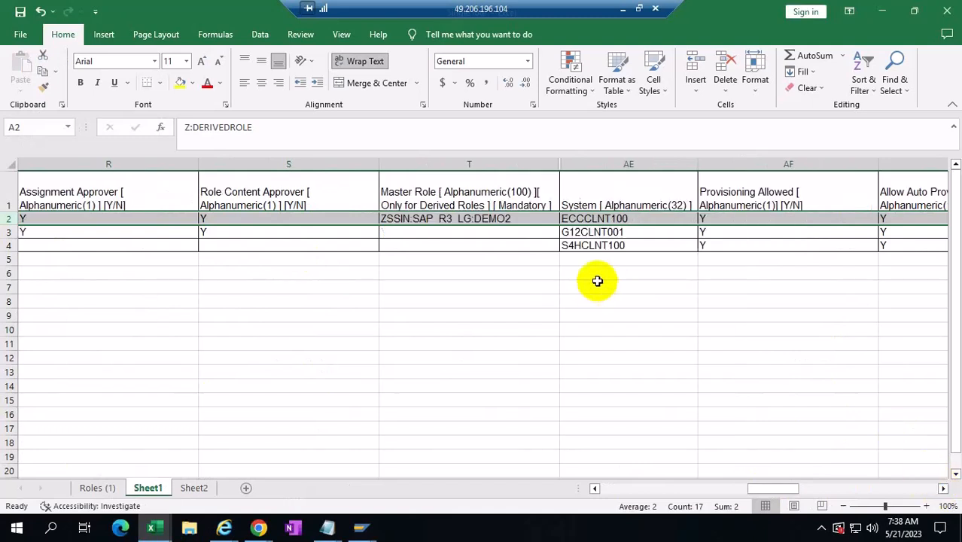
pyautogui.moveTo(609, 244); pyautogui.dragTo(891, 243)
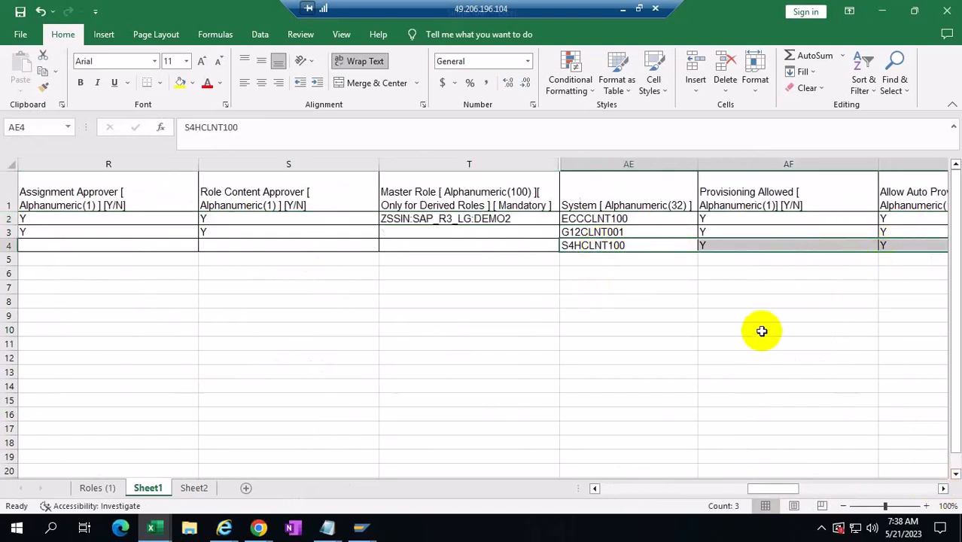
pyautogui.hotkey('ctrl', 'c')
pyautogui.click(594, 219)
pyautogui.moveTo(640, 243); pyautogui.dragTo(659, 253)
pyautogui.hotkey('ctrl', 'v')
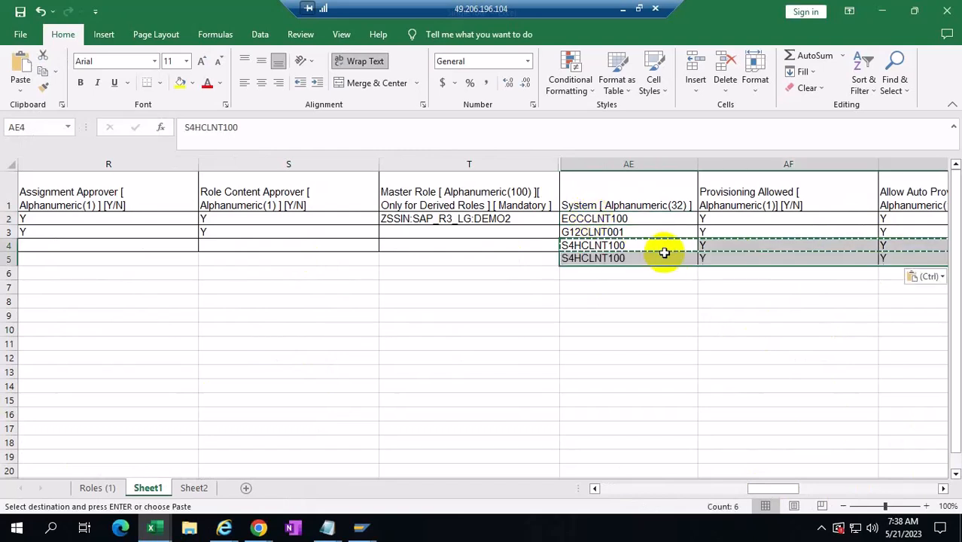
# - Undo the paste in row 5 and paste the S4HCLNT100 system and provisioning cells from row 4 into row 2, starting at AE2
pyautogui.click(655, 305)
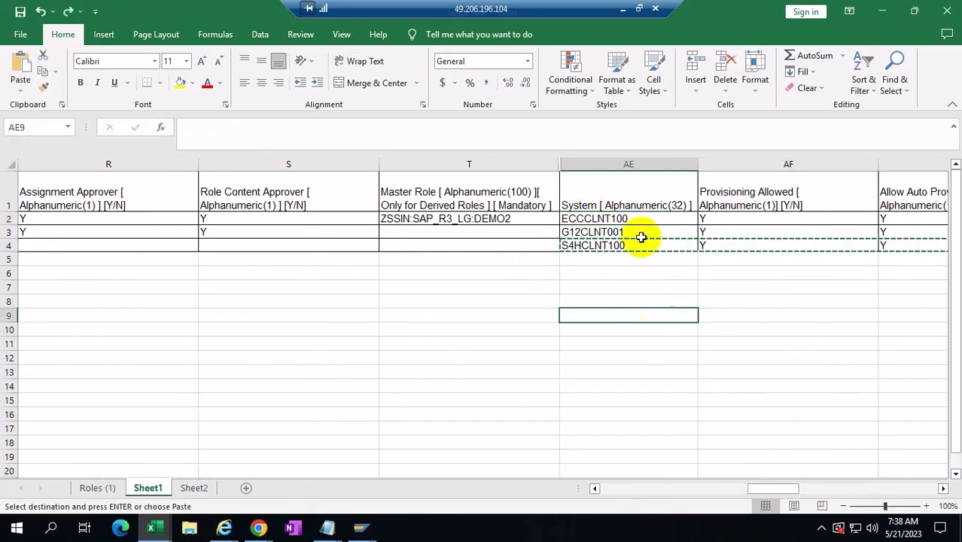
pyautogui.moveTo(620, 244); pyautogui.dragTo(901, 242)
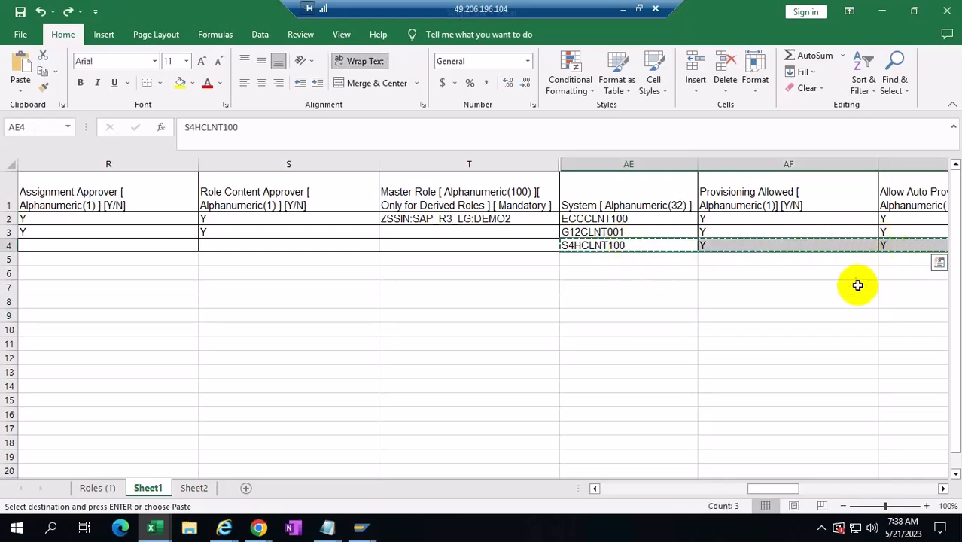
pyautogui.click(628, 218)
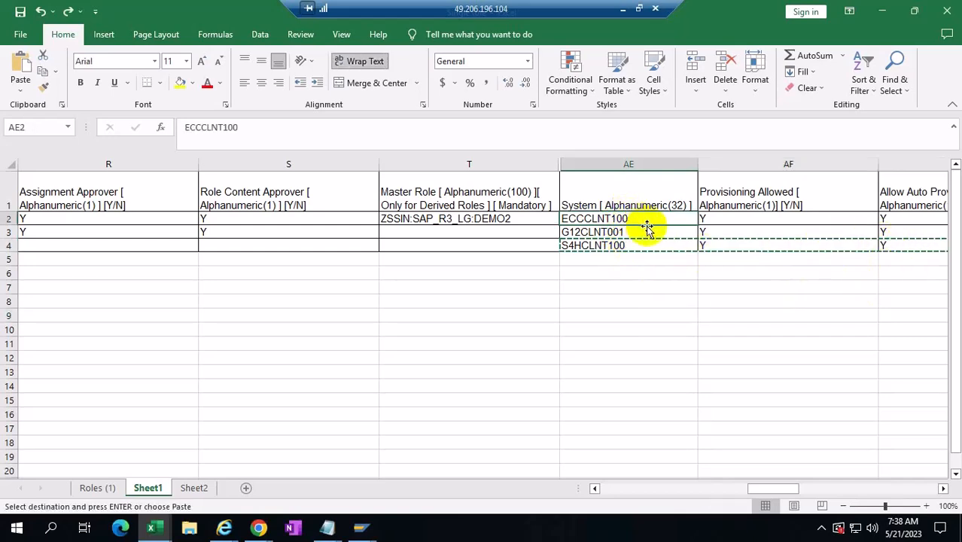
pyautogui.hotkey('ctrl', 'v')
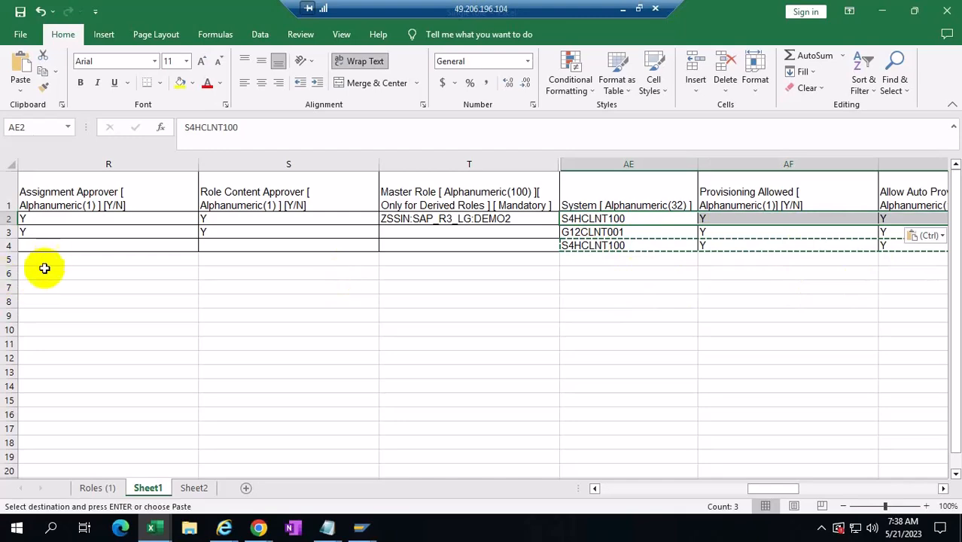
# - Copy the entire Z:DERIVEDROLE row 2 in Sheet1 of the Single role workbook
pyautogui.moveTo(754, 490); pyautogui.dragTo(422, 491)
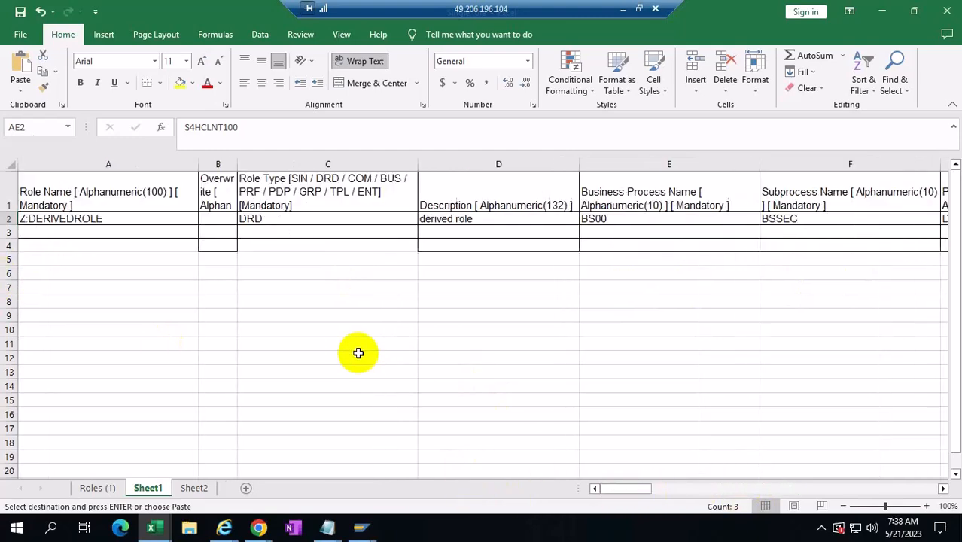
pyautogui.click(6, 217)
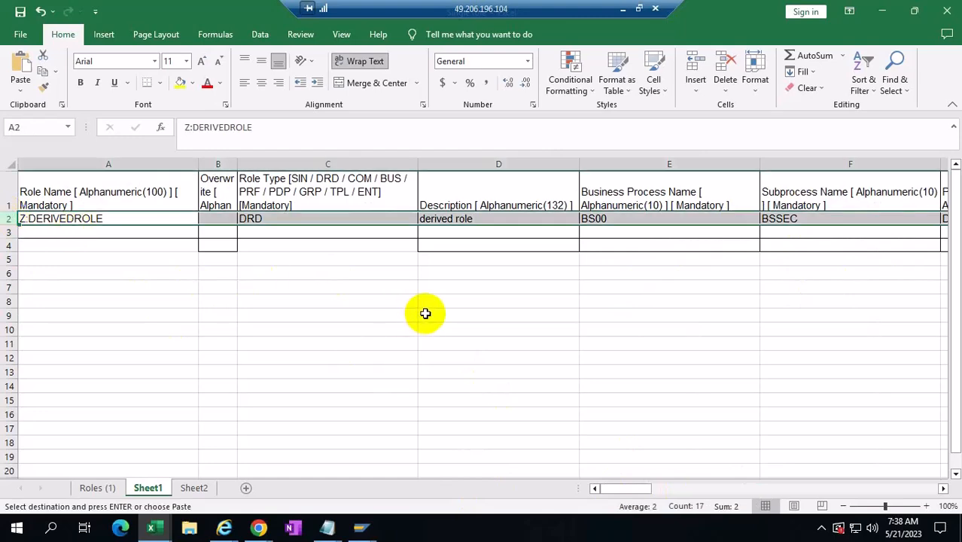
pyautogui.moveTo(632, 488); pyautogui.dragTo(750, 505)
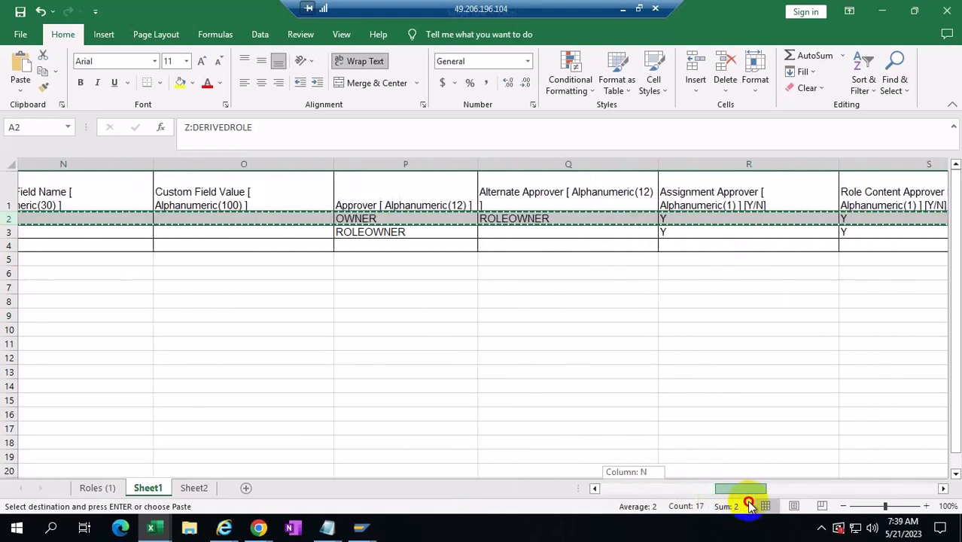
pyautogui.moveTo(748, 506); pyautogui.dragTo(741, 503)
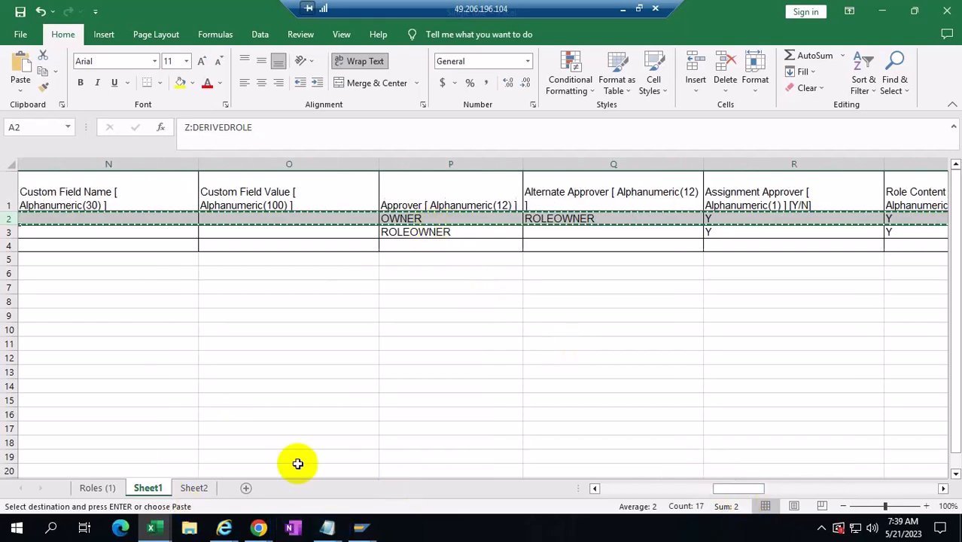
# - Switch to COMPO.XLS, paste the derived role row into the blank row 3 of Sheet1, and check its Master Role column
pyautogui.moveTo(151, 527)
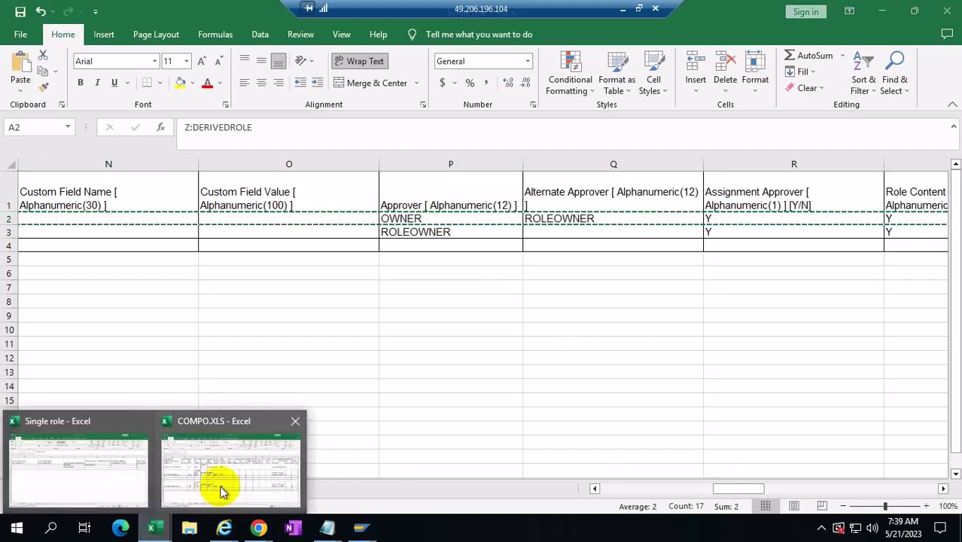
pyautogui.click(253, 481)
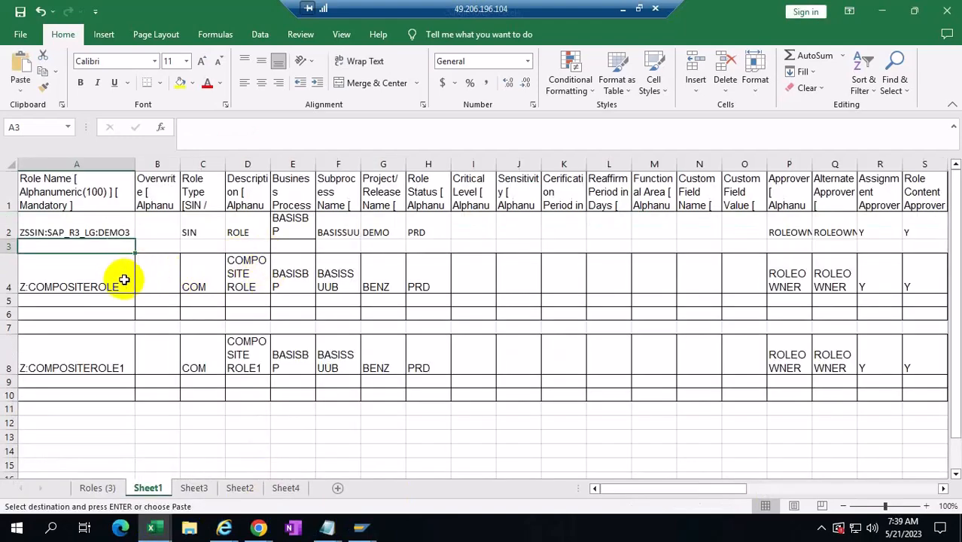
pyautogui.hotkey('ctrl', 'v')
pyautogui.click(616, 336)
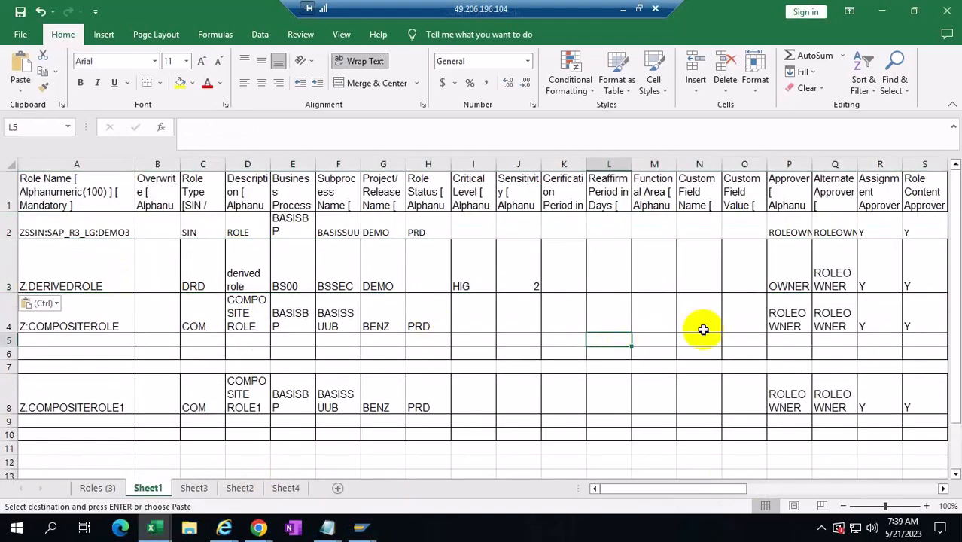
pyautogui.moveTo(680, 489); pyautogui.dragTo(759, 489)
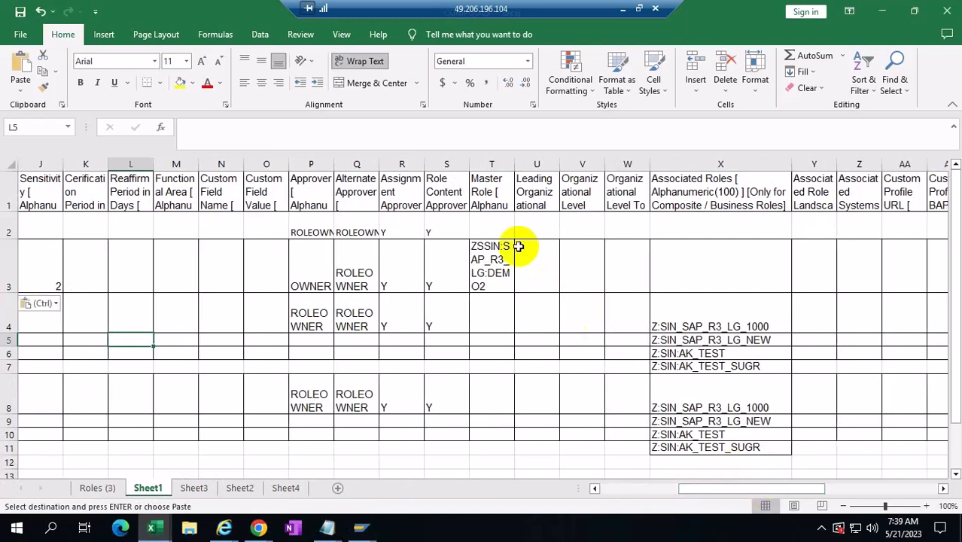
pyautogui.click(495, 161)
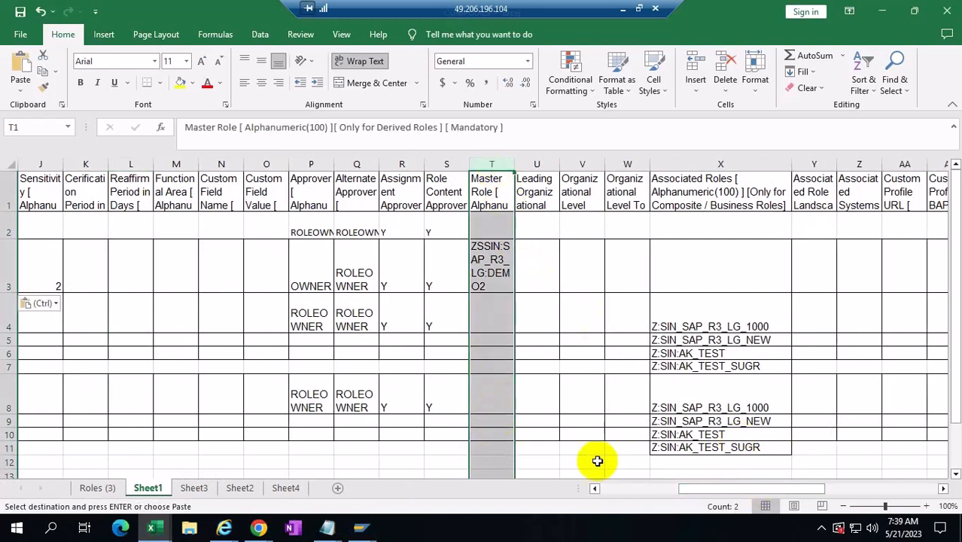
pyautogui.moveTo(708, 491); pyautogui.dragTo(598, 499)
pyautogui.hotkey('ctrl', 'v')
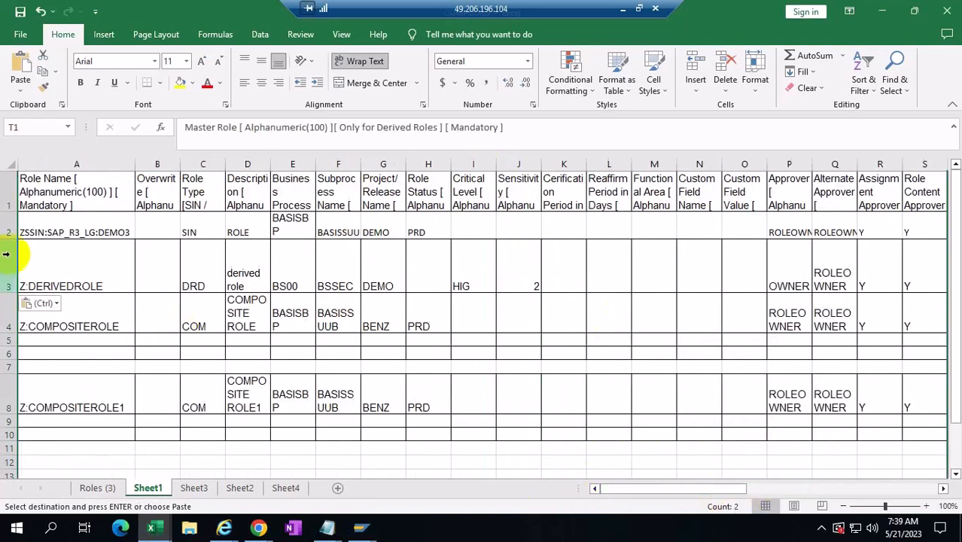
pyautogui.press('Escape')
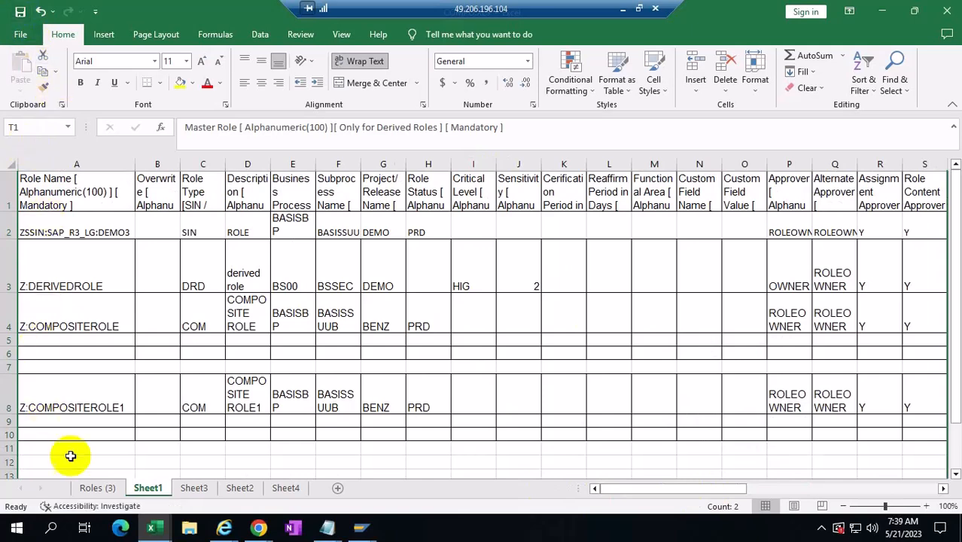
# - Copy the whole Sheet1 and paste its contents into a new Notepad document
pyautogui.click(13, 165)
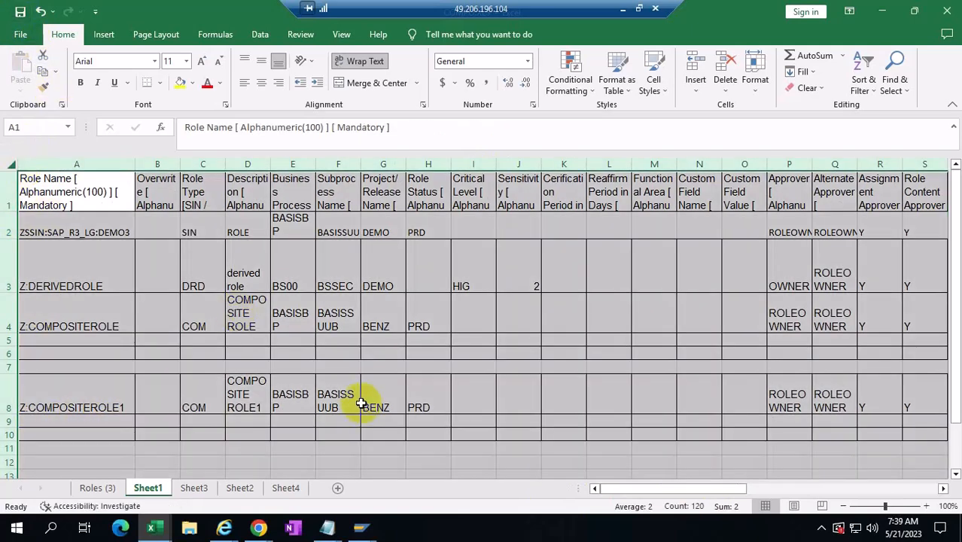
pyautogui.hotkey('ctrl', 'c')
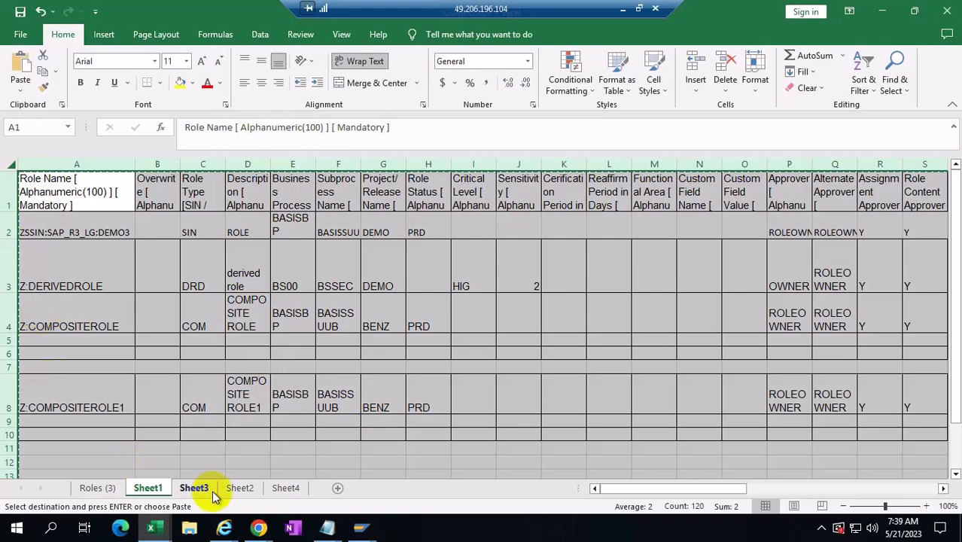
pyautogui.click(52, 529)
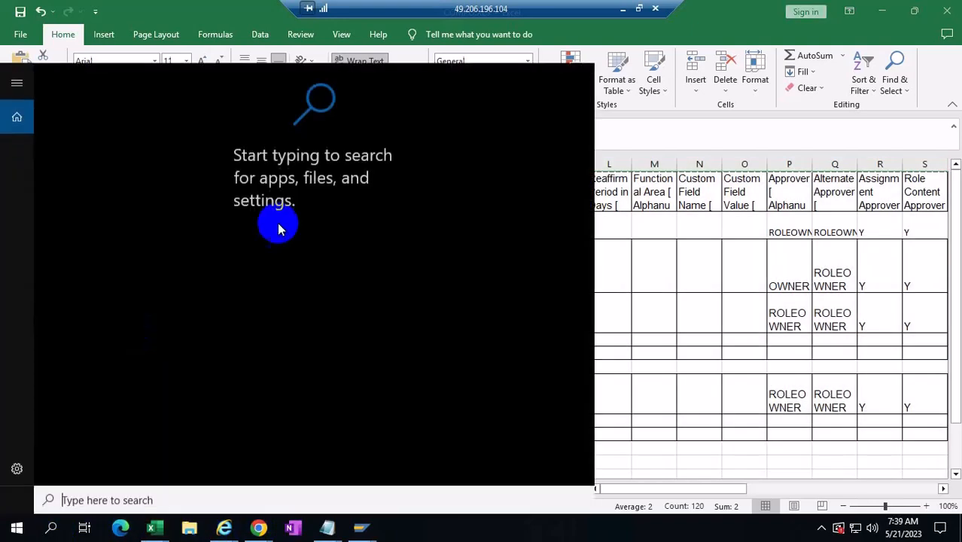
pyautogui.click(71, 498)
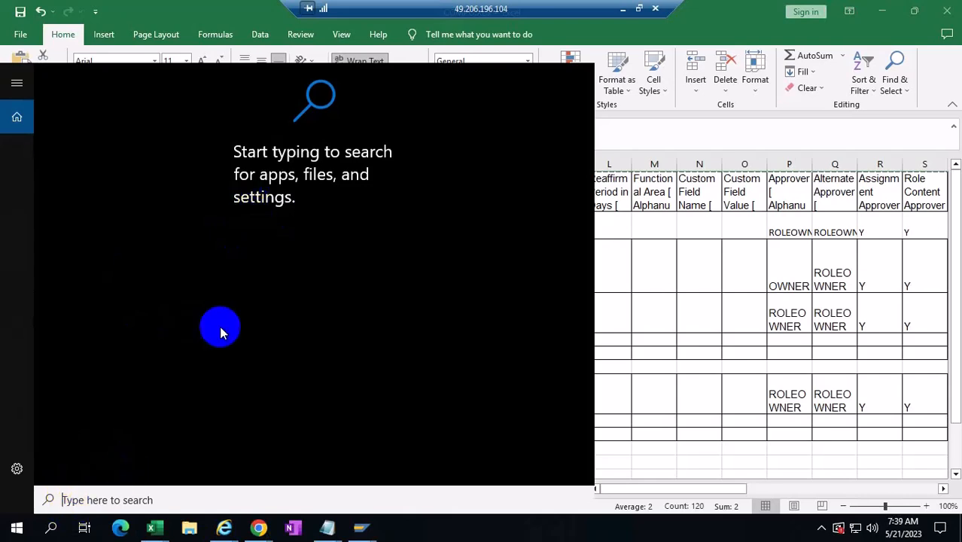
pyautogui.write('NO')
pyautogui.click(54, 143)
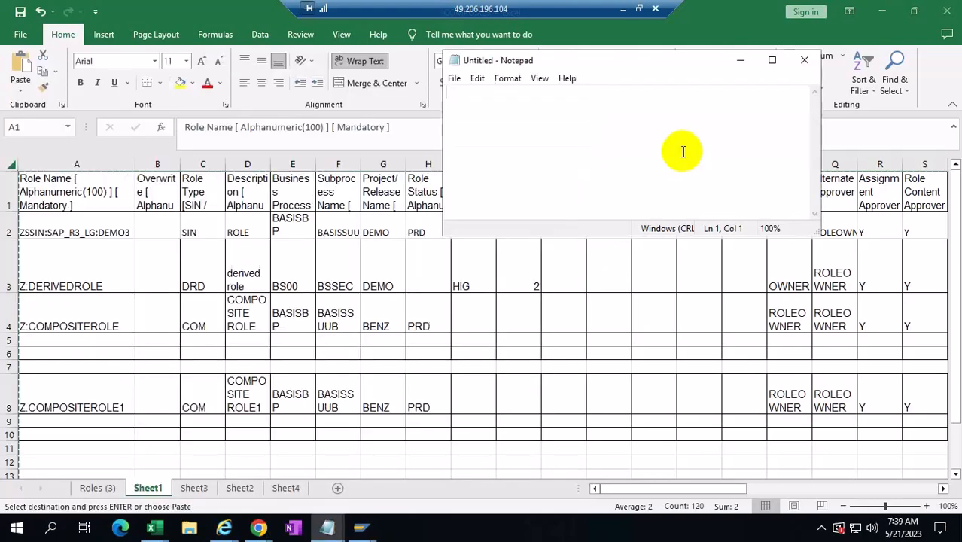
pyautogui.click(773, 62)
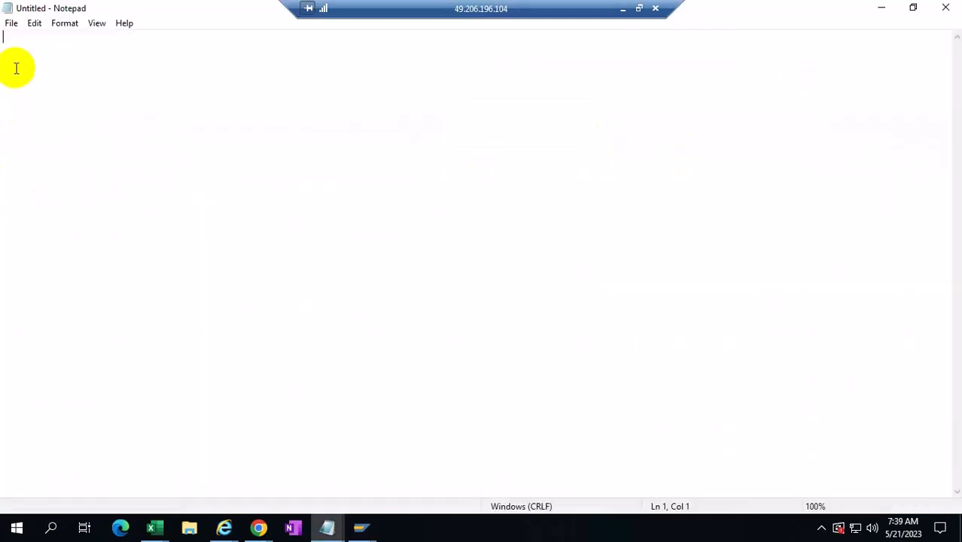
pyautogui.hotkey('ctrl', 'v')
# - Save the Notepad document to the Desktop as a text file named ROLEIMPORTS
pyautogui.click(12, 24)
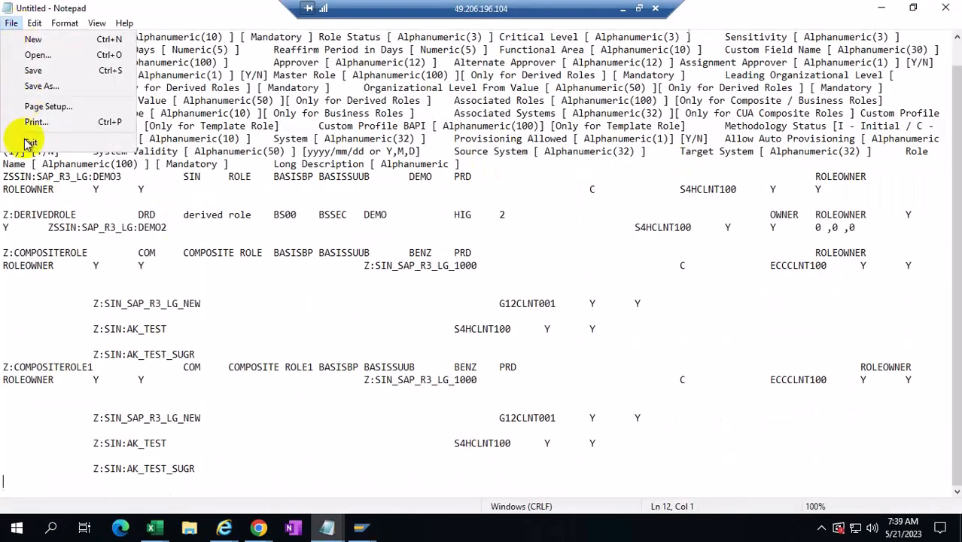
pyautogui.click(34, 69)
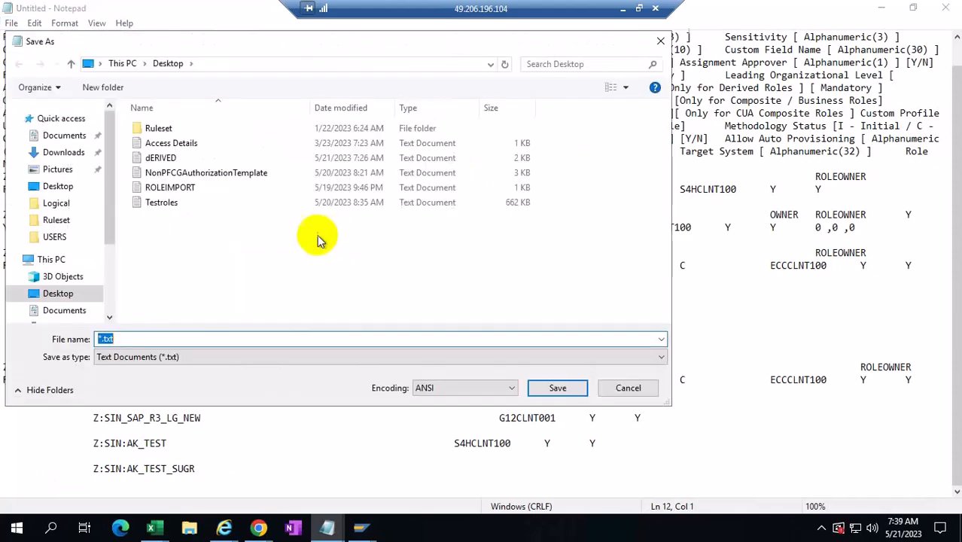
pyautogui.click(50, 186)
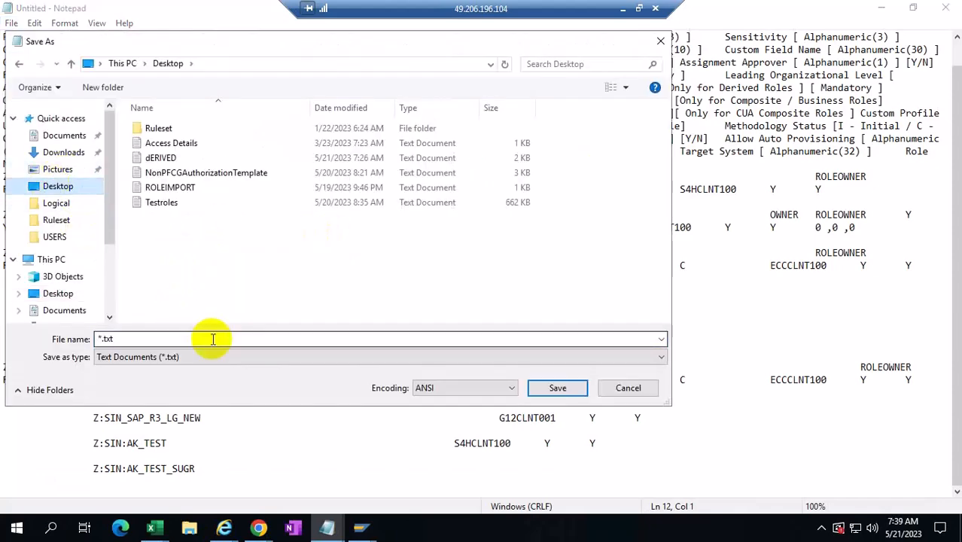
pyautogui.click(103, 338)
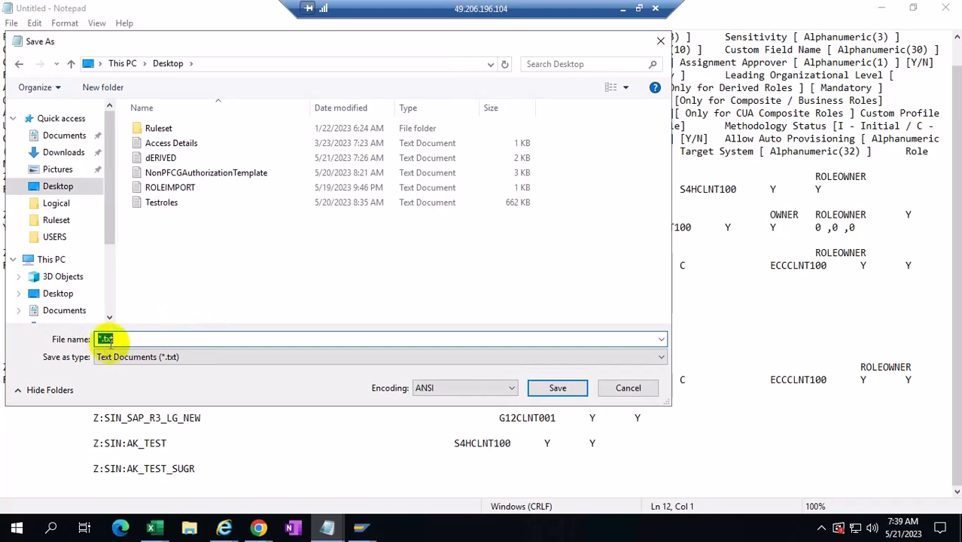
pyautogui.click(104, 339)
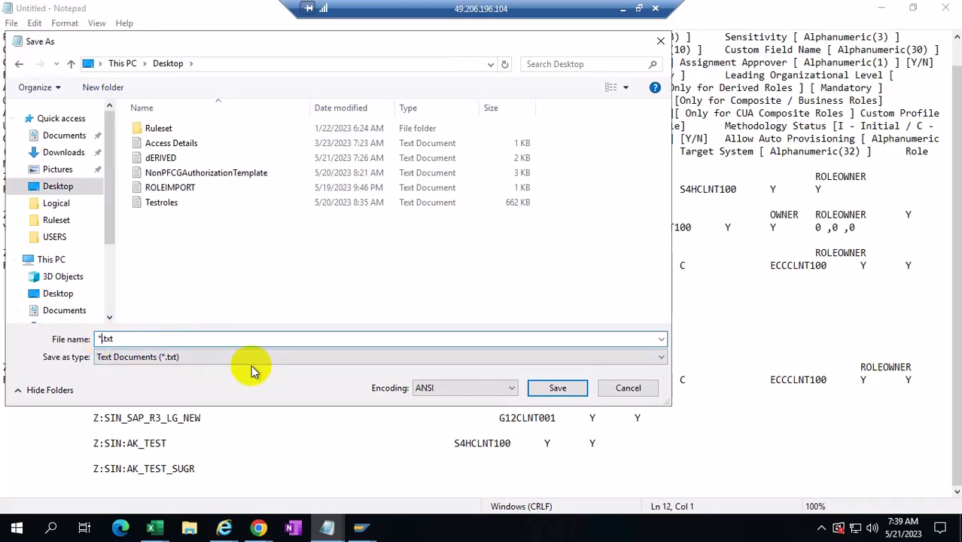
pyautogui.write('ROLEIMPORTS')
pyautogui.click(543, 389)
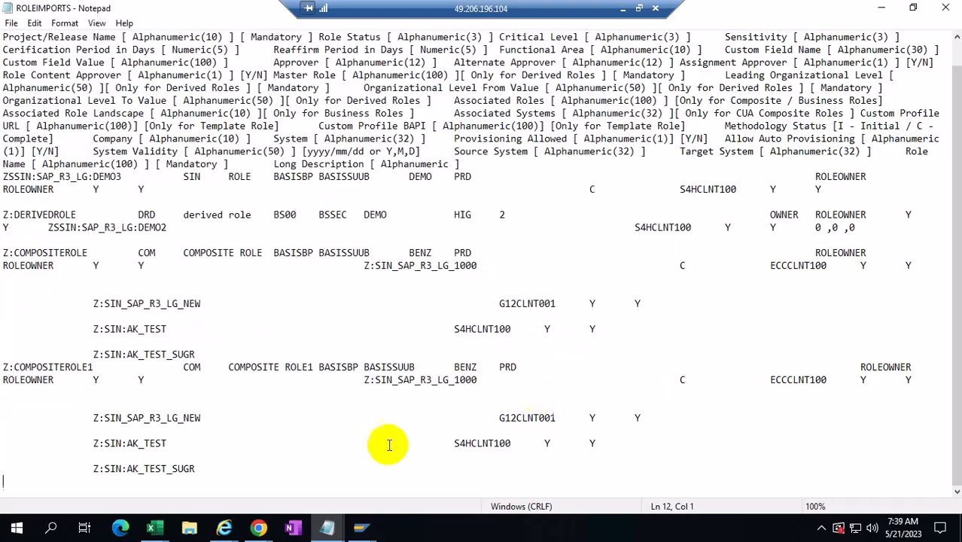
# - Return to COMPO.XLS and insert a copy of the ZSSIN:SAP_R3_LG:DEMO3 row above the Z:DERIVEDROLE row in Sheet1
pyautogui.moveTo(151, 527)
pyautogui.click(230, 495)
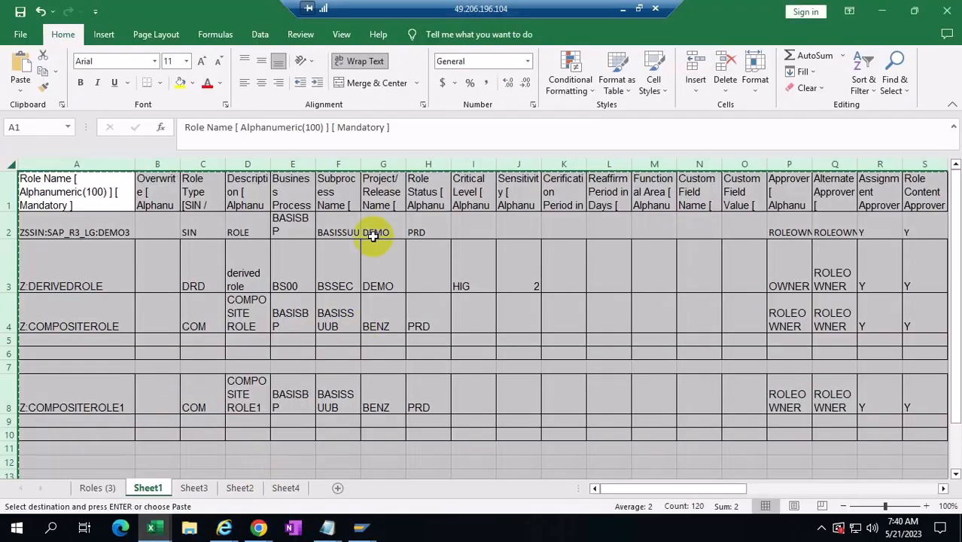
pyautogui.click(165, 265)
pyautogui.click(22, 231)
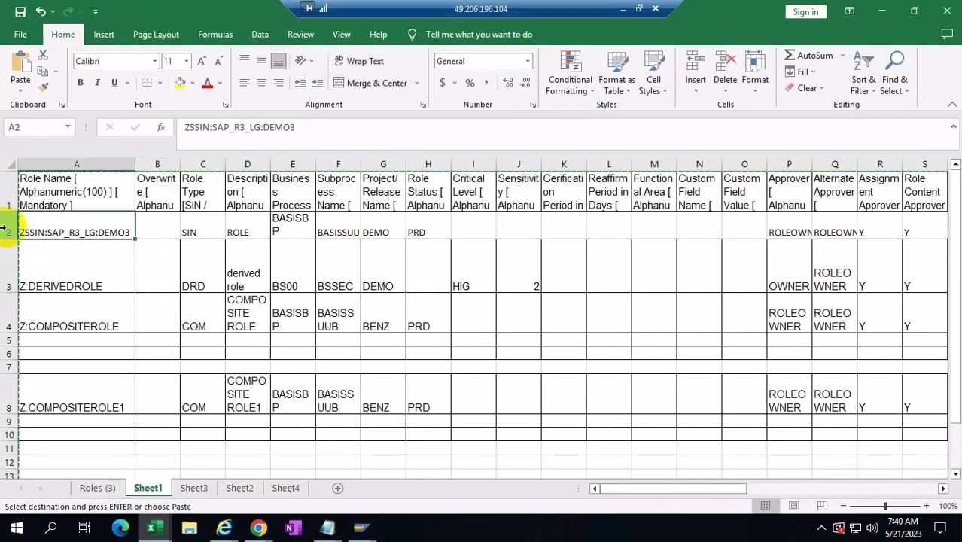
pyautogui.click(9, 229)
pyautogui.hotkey('ctrl', 'c')
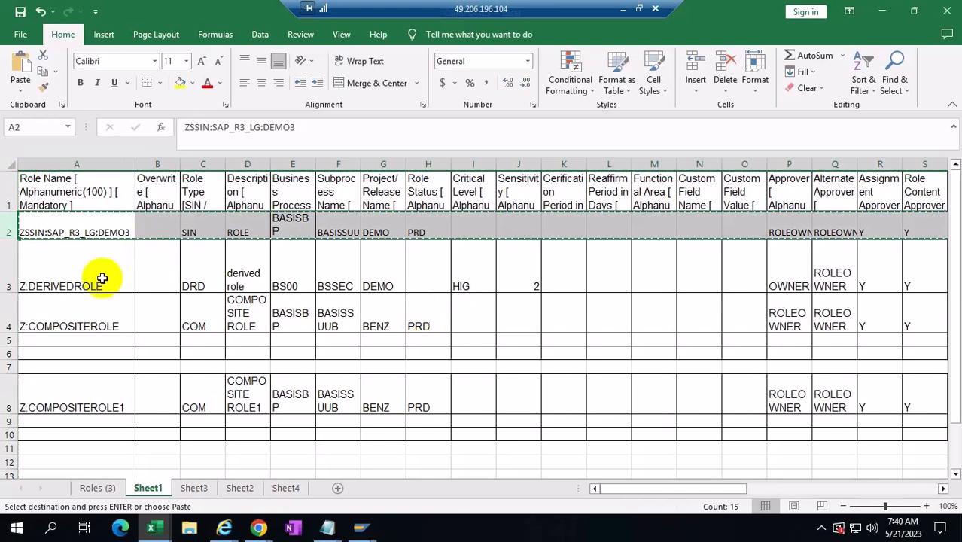
pyautogui.rightClick(9, 289)
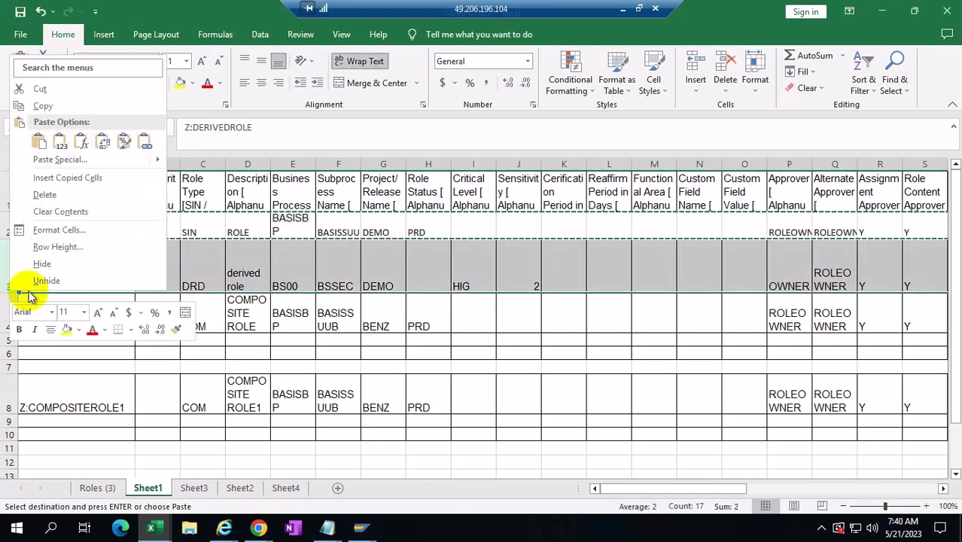
pyautogui.click(79, 175)
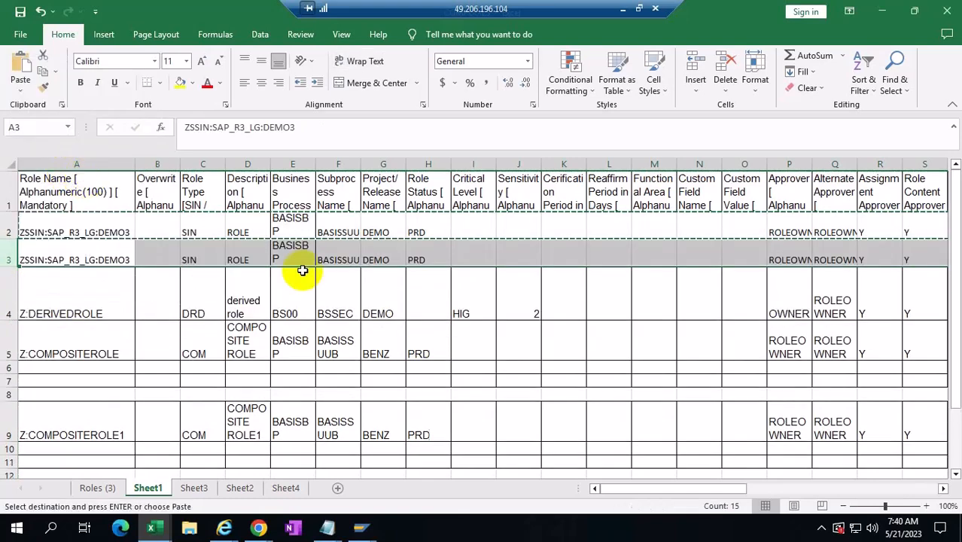
pyautogui.click(377, 309)
pyautogui.press('Escape')
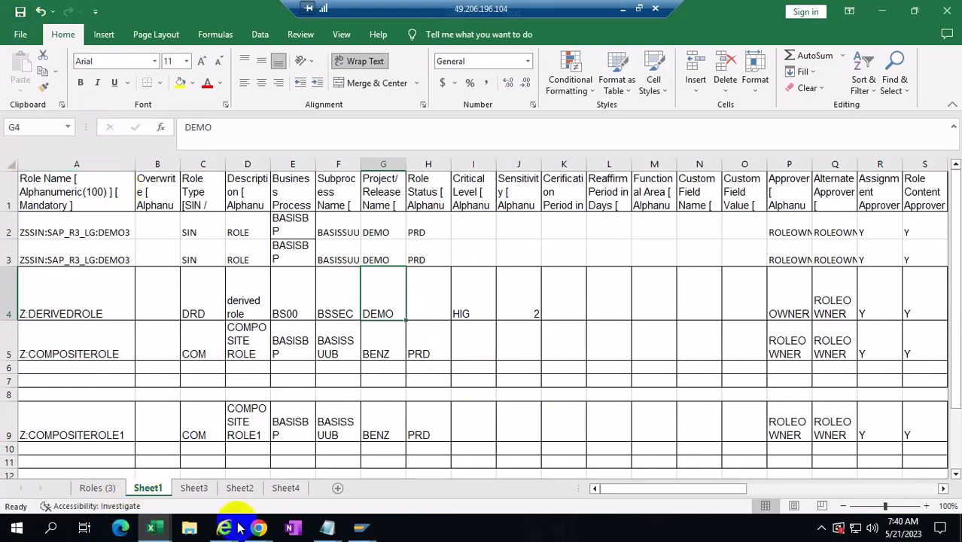
# - Copy the whole Sheet1 and replace all the text in the ROLEIMPORTS Notepad document with it
pyautogui.click(8, 162)
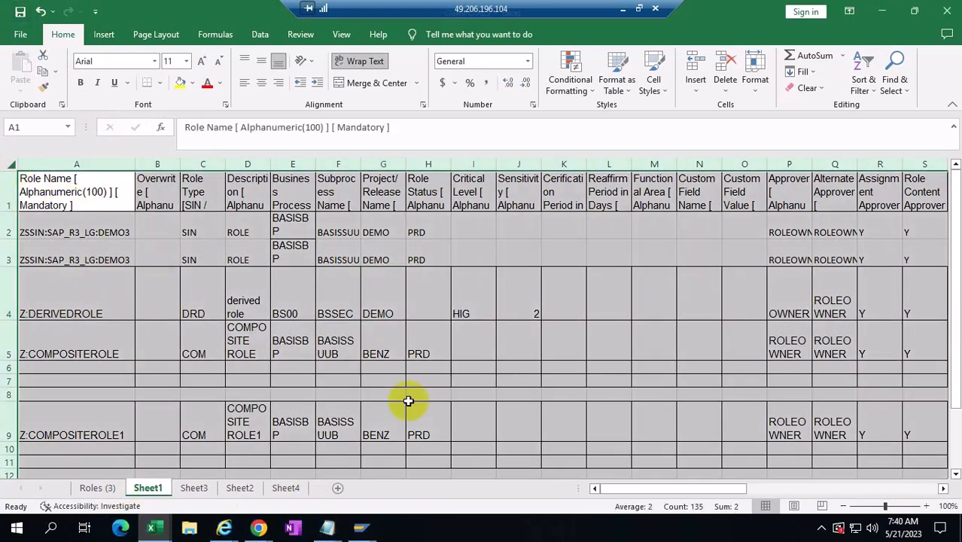
pyautogui.hotkey('ctrl', 'c')
pyautogui.click(328, 528)
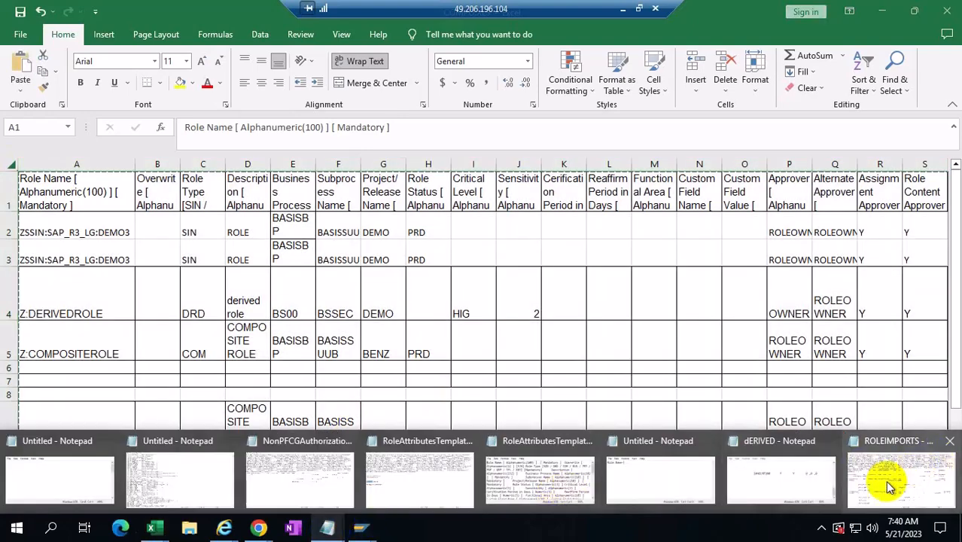
pyautogui.click(918, 467)
pyautogui.click(182, 258)
pyautogui.hotkey('ctrl', 'a')
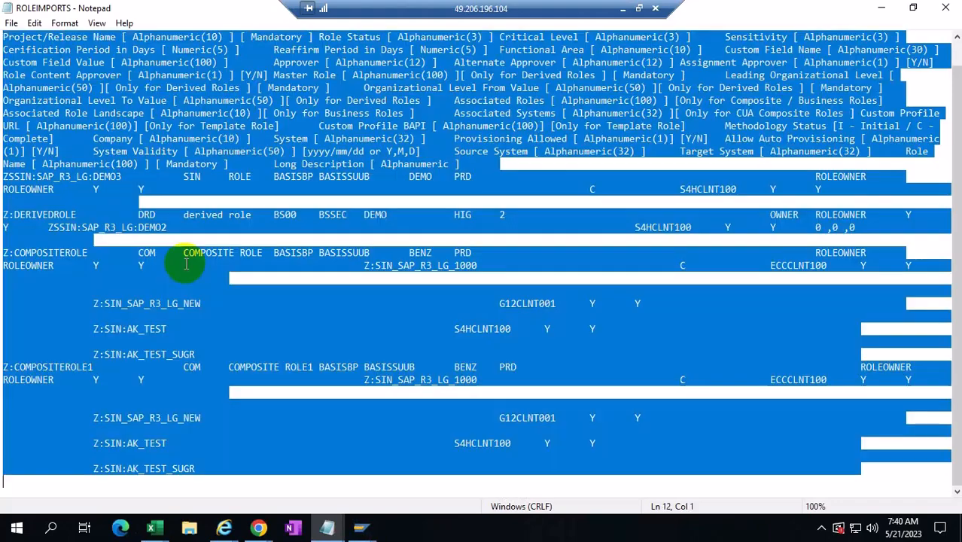
pyautogui.press('Delete')
pyautogui.hotkey('ctrl', 'v')
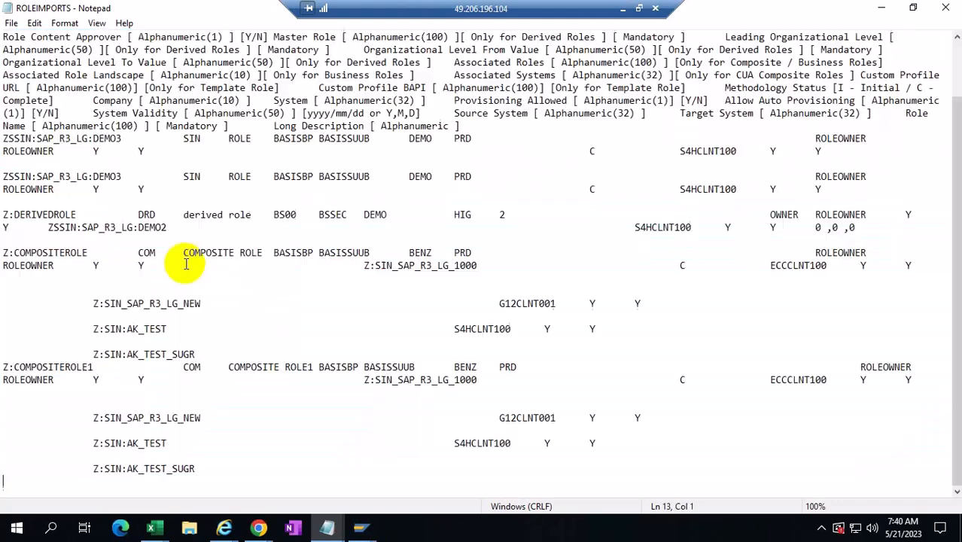
# - Save the updated ROLEIMPORTS text file under its existing name and minimize Notepad
pyautogui.click(11, 24)
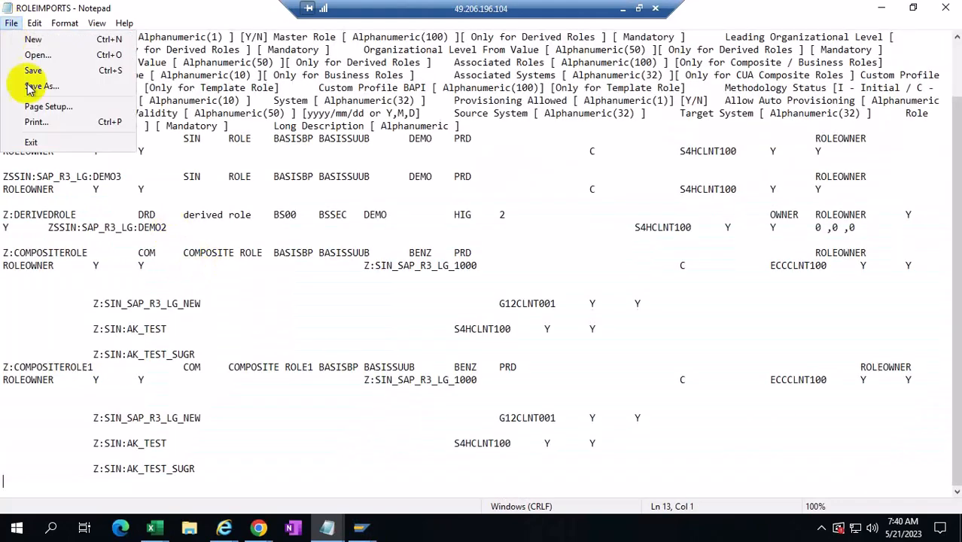
pyautogui.click(11, 21)
pyautogui.click(12, 21)
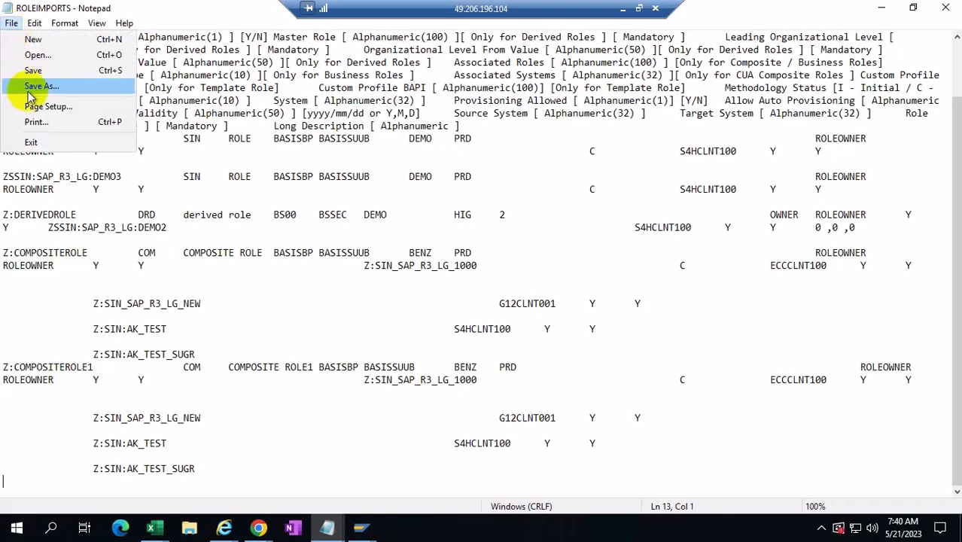
pyautogui.press('Escape')
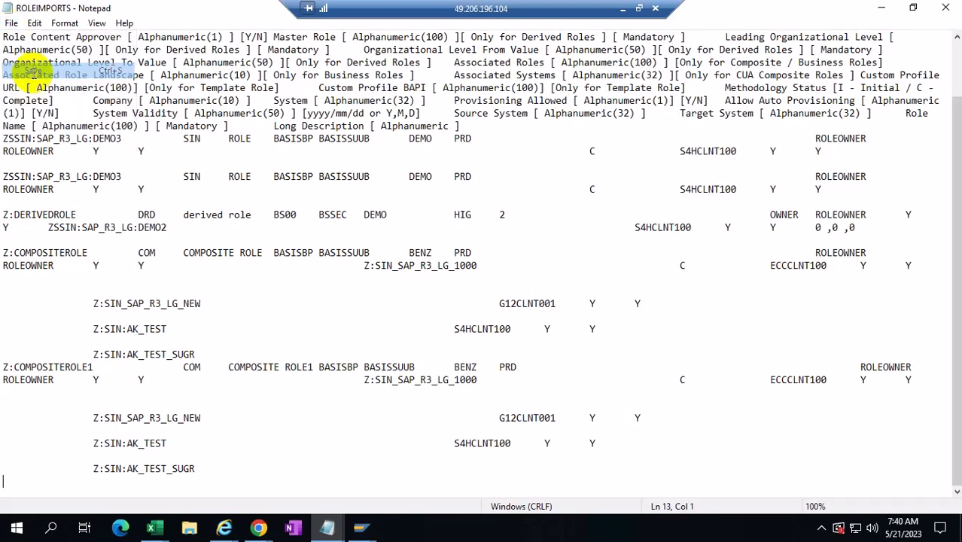
pyautogui.click(882, 9)
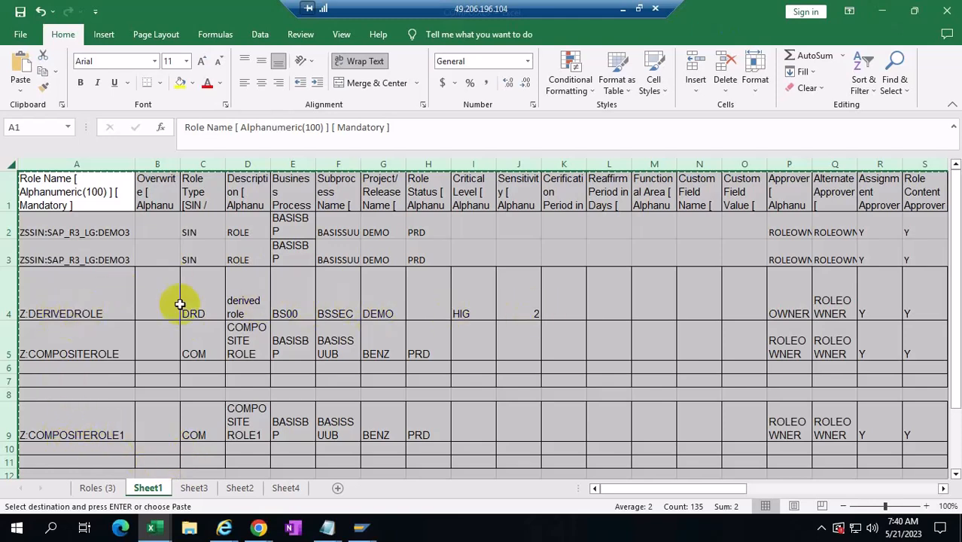
# - Switch to the Access Management page in Chrome and open Role Import under Role Mass Maintenance in a maximized window
pyautogui.click(109, 302)
pyautogui.moveTo(678, 488); pyautogui.dragTo(151, 404)
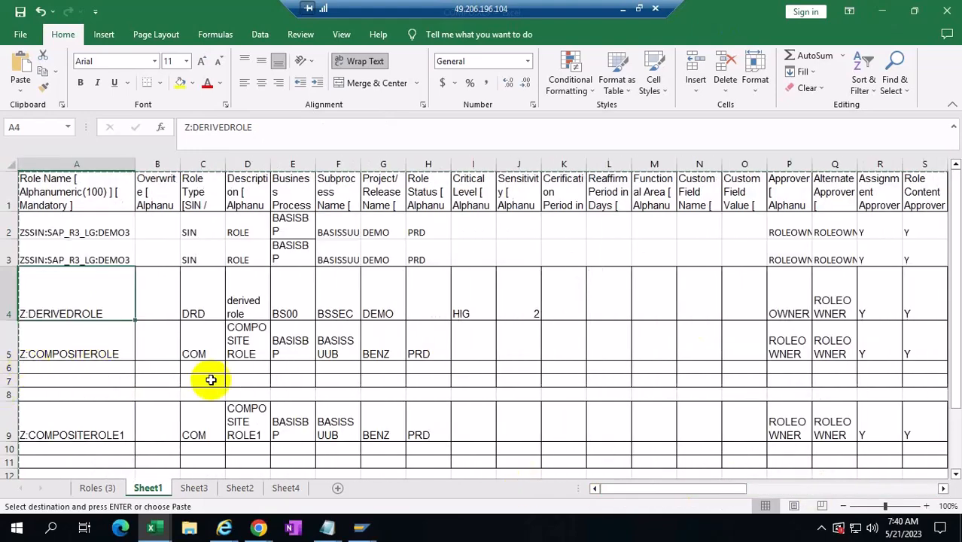
pyautogui.moveTo(258, 526)
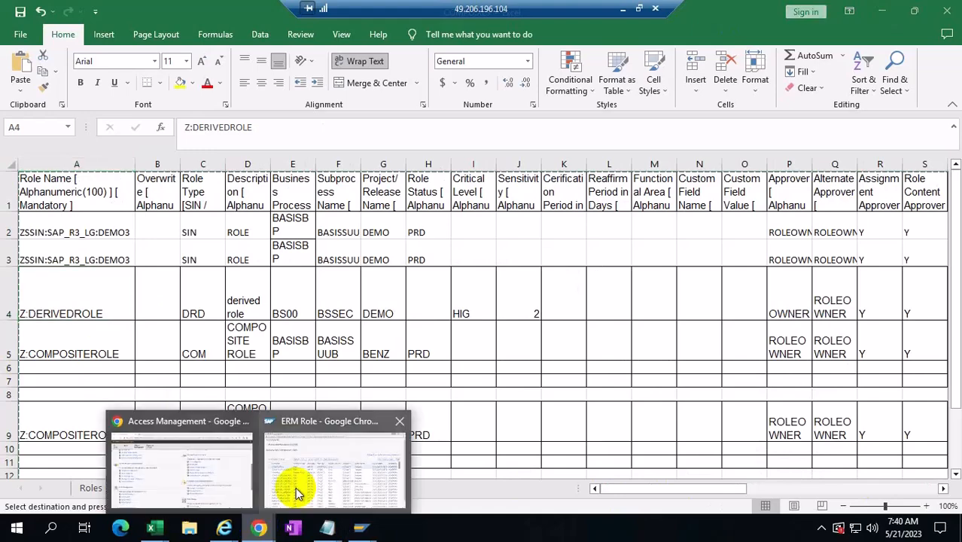
pyautogui.click(325, 461)
pyautogui.click(218, 463)
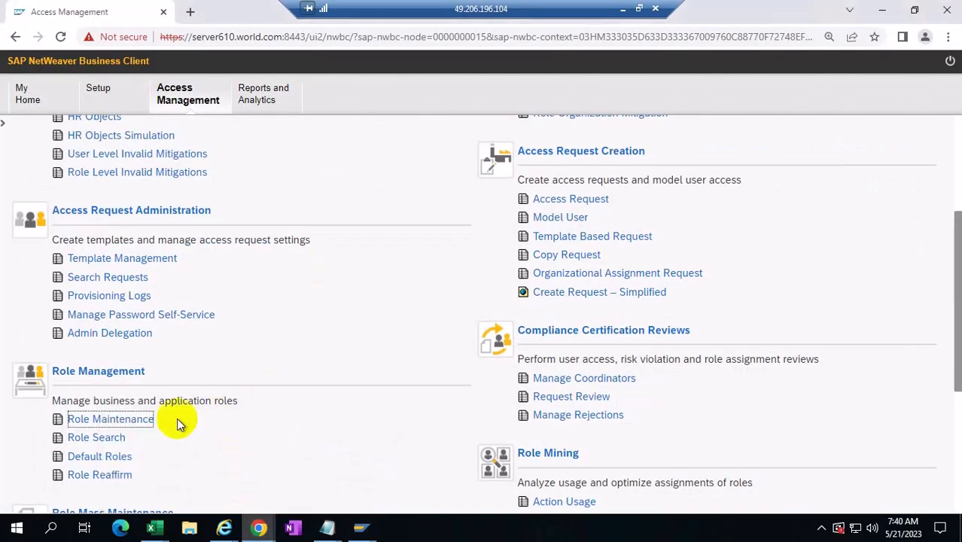
pyautogui.scroll(-3, 289, 327)
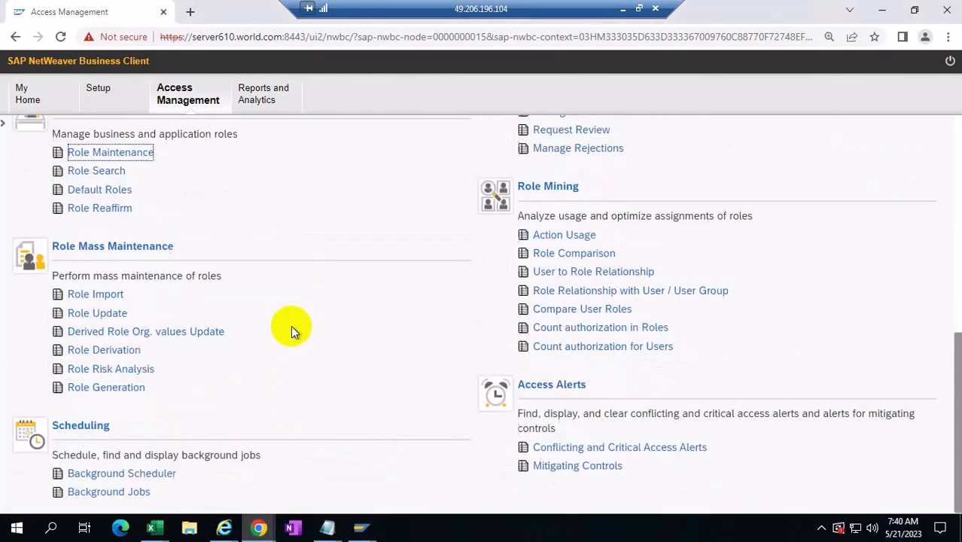
pyautogui.click(98, 292)
pyautogui.click(786, 10)
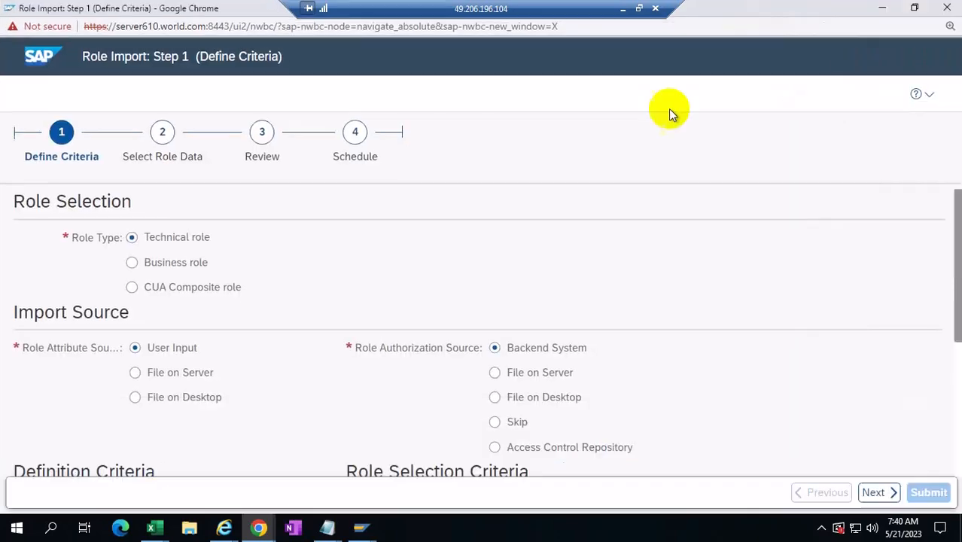
# - Set the role attribute source to File on Desktop, application type to SAP, landscape to SAP R3 and Overwrite Existing Role to Yes
pyautogui.click(141, 400)
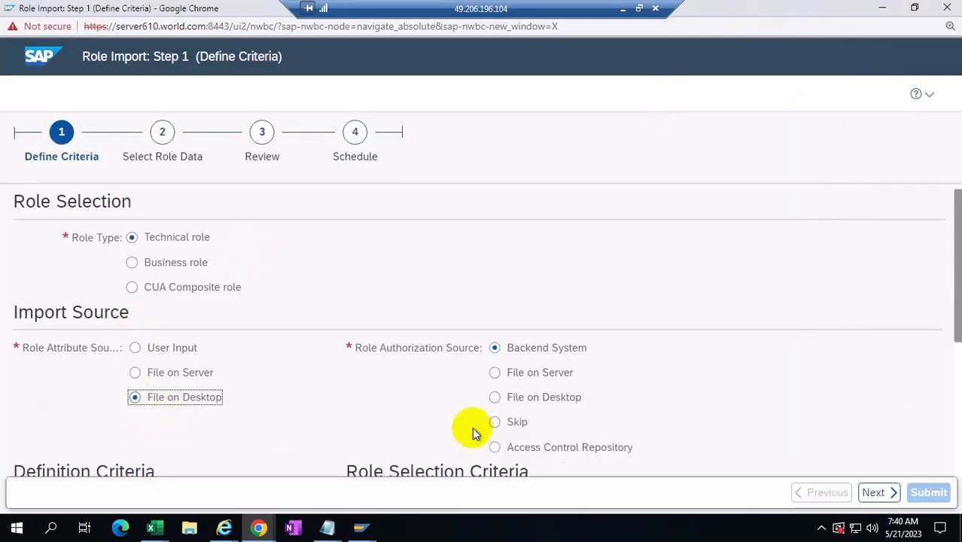
pyautogui.moveTo(958, 301); pyautogui.dragTo(959, 410)
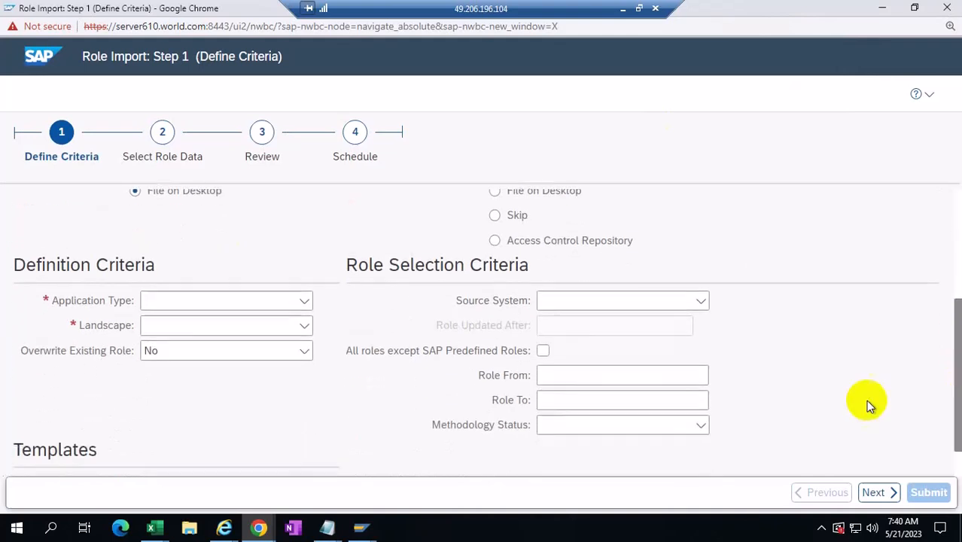
pyautogui.click(305, 302)
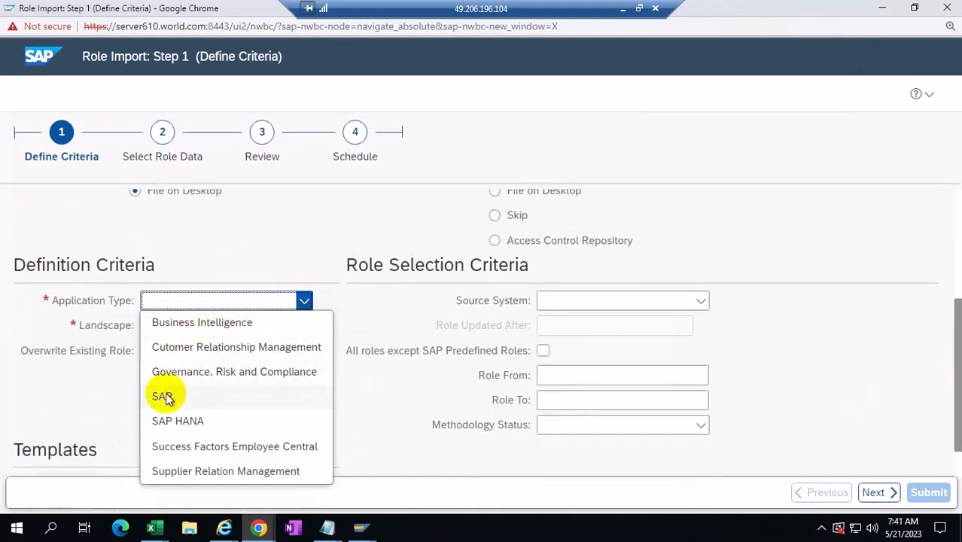
pyautogui.click(164, 395)
pyautogui.click(301, 328)
pyautogui.click(181, 346)
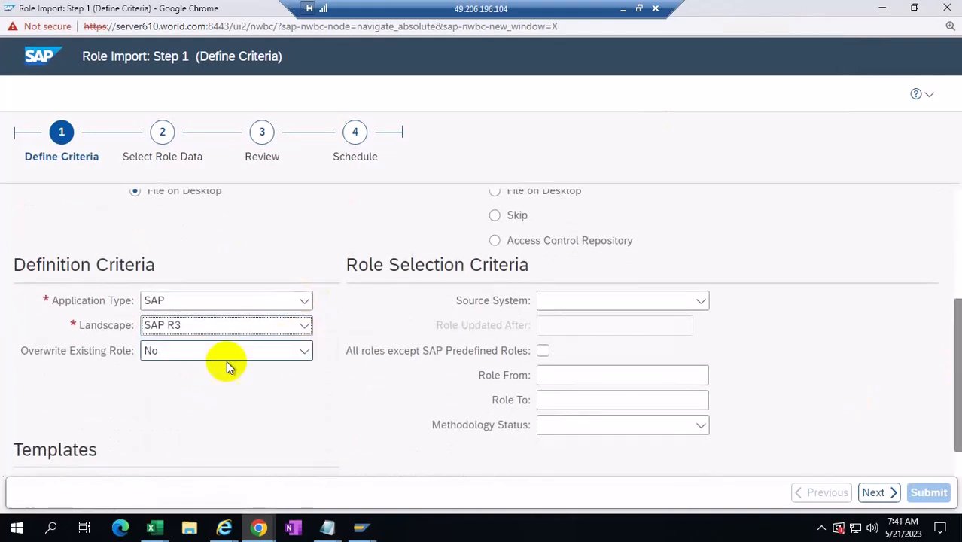
pyautogui.click(304, 350)
pyautogui.click(162, 373)
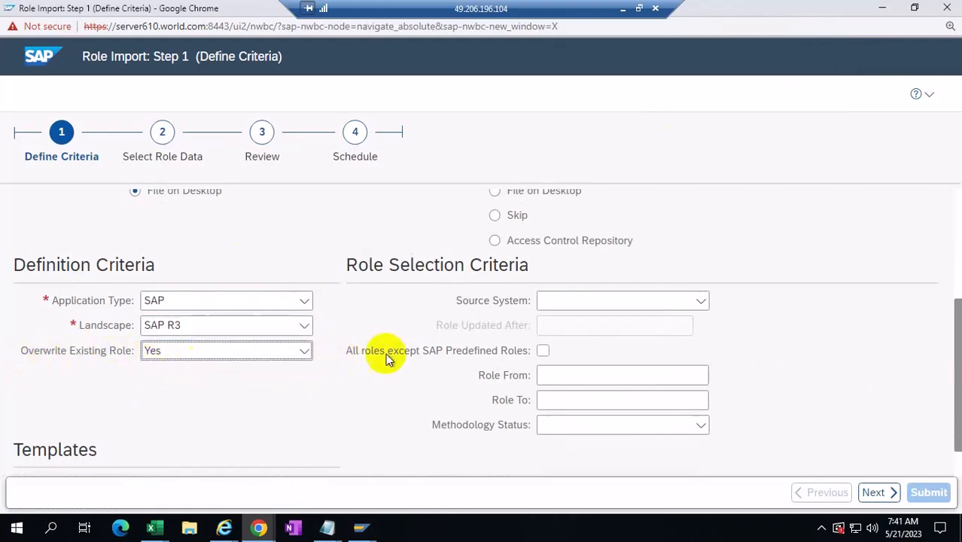
# - Set the role selection criteria to source system S4HCLNT100 and methodology status Complete
pyautogui.click(700, 304)
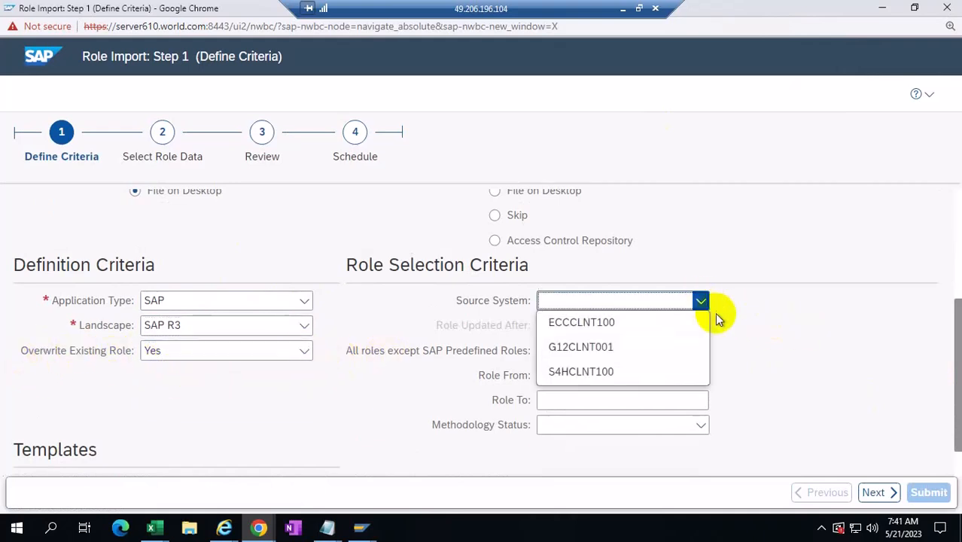
pyautogui.click(588, 367)
pyautogui.click(700, 425)
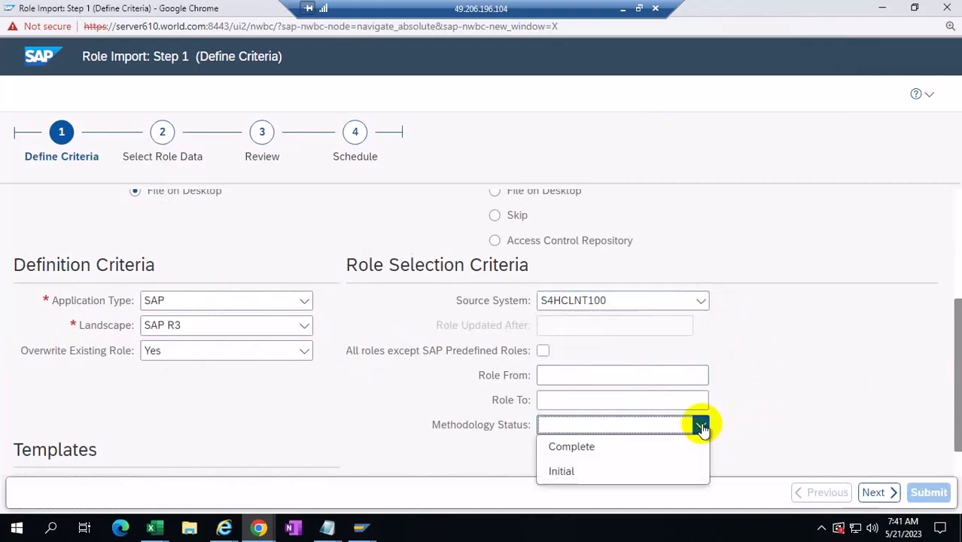
pyautogui.click(607, 451)
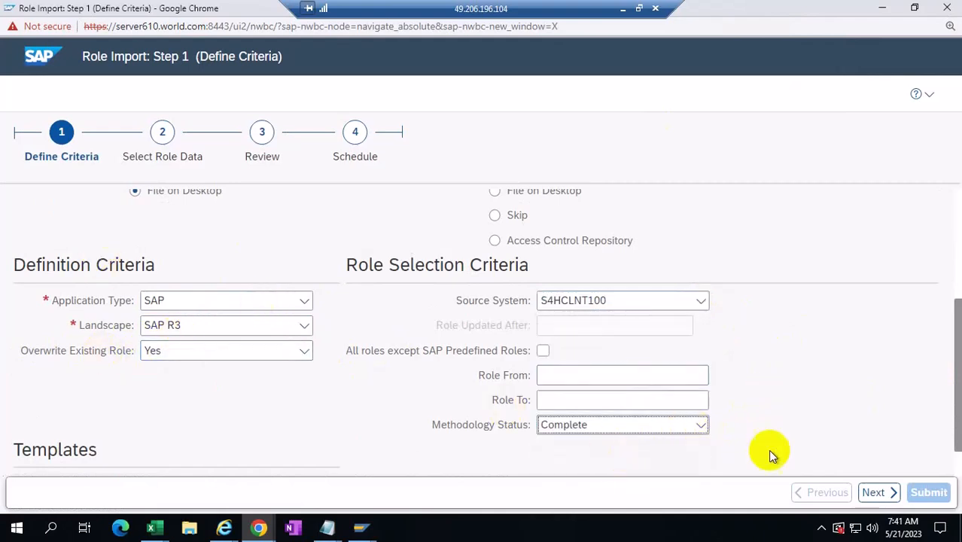
# - Proceed to Select Role Data and choose ROLEIMPORTS.txt from the Desktop as the role attributes file
pyautogui.click(875, 492)
pyautogui.click(349, 248)
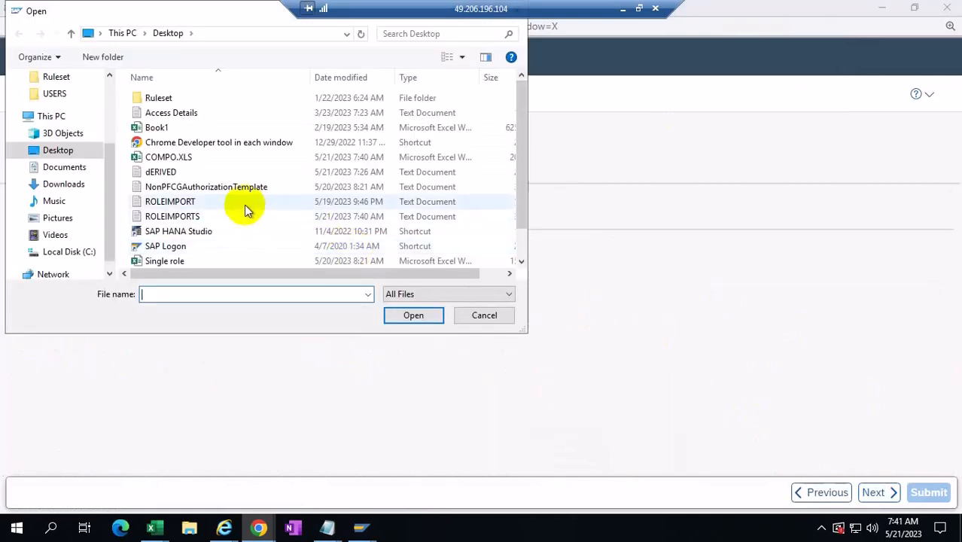
pyautogui.click(197, 216)
pyautogui.click(422, 316)
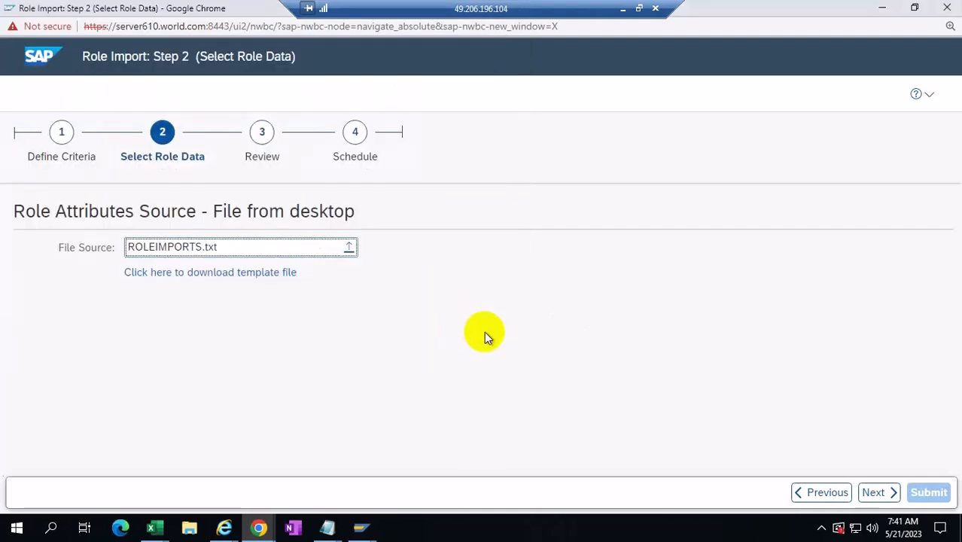
# - Preview all roles in the Review step, and submit the role import to run in the foreground
pyautogui.click(877, 493)
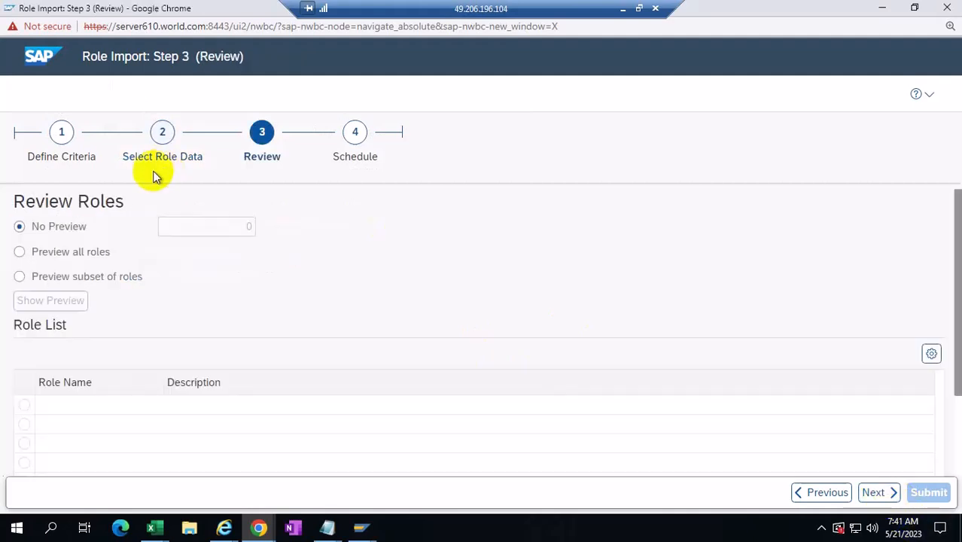
pyautogui.click(53, 252)
pyautogui.click(45, 301)
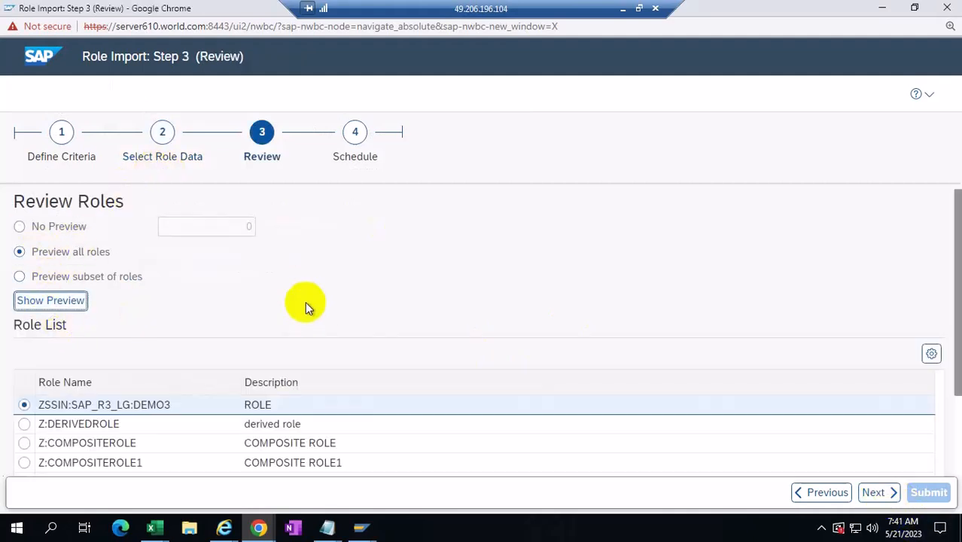
pyautogui.scroll(-2, 454, 271)
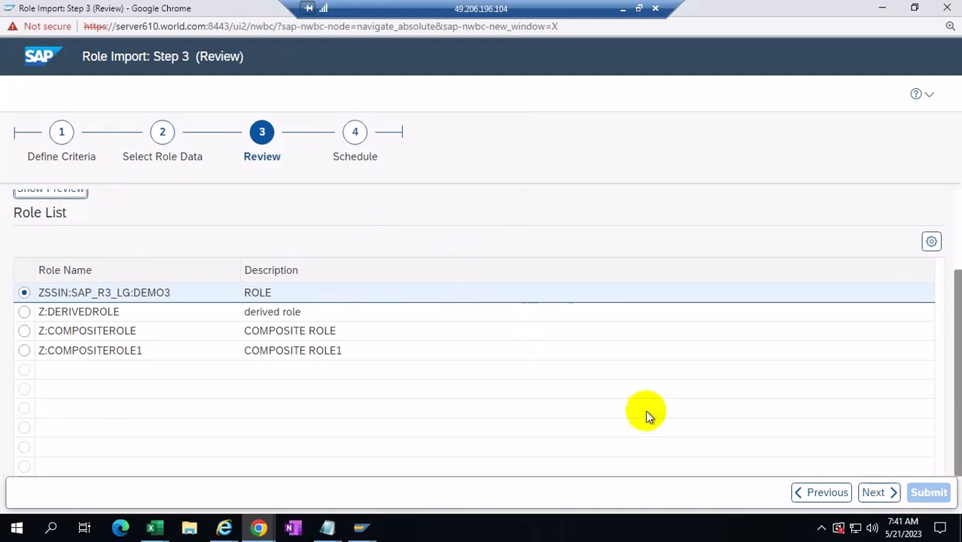
pyautogui.click(875, 493)
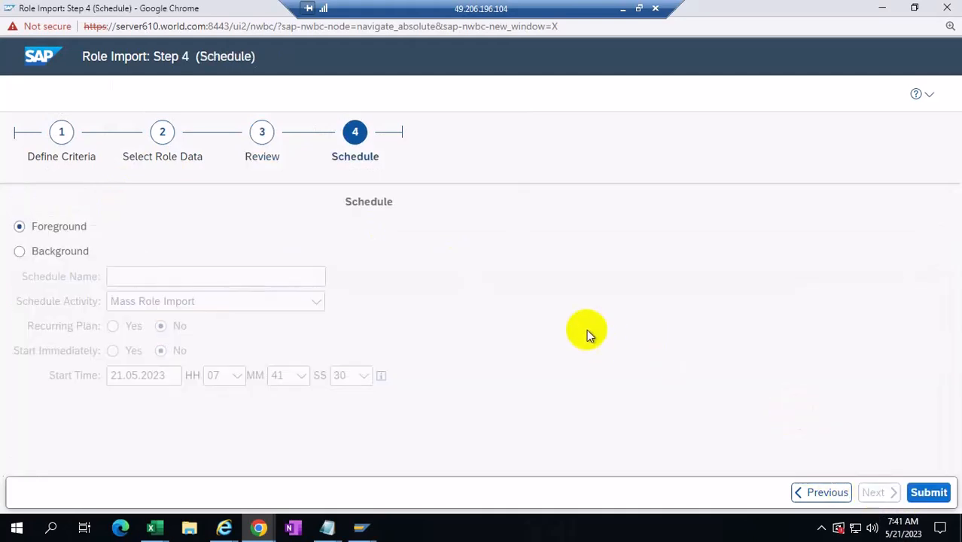
pyautogui.click(928, 493)
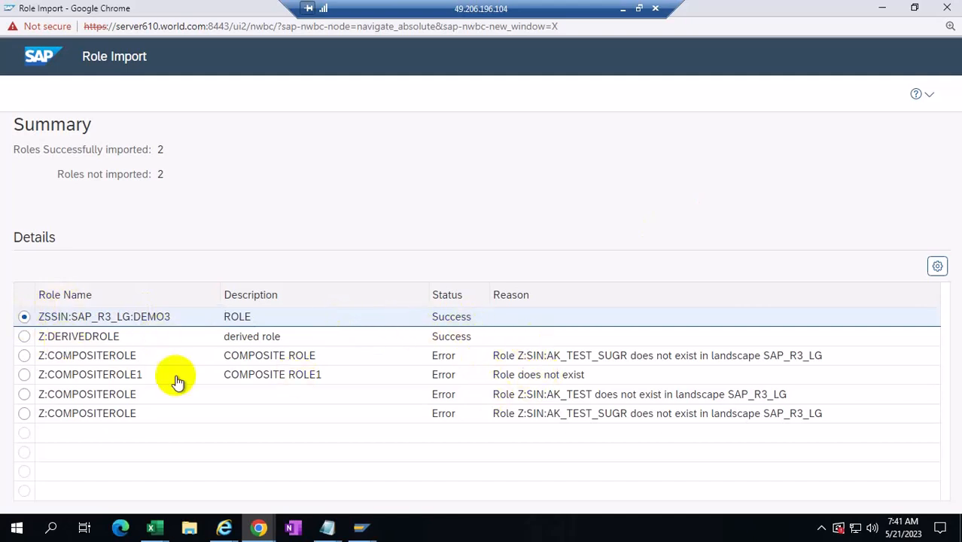
# - Examine the import results for the composite roles and for ZSSIN:SAP_R3_LG:DEMO3, including the stated error reasons
pyautogui.click(25, 355)
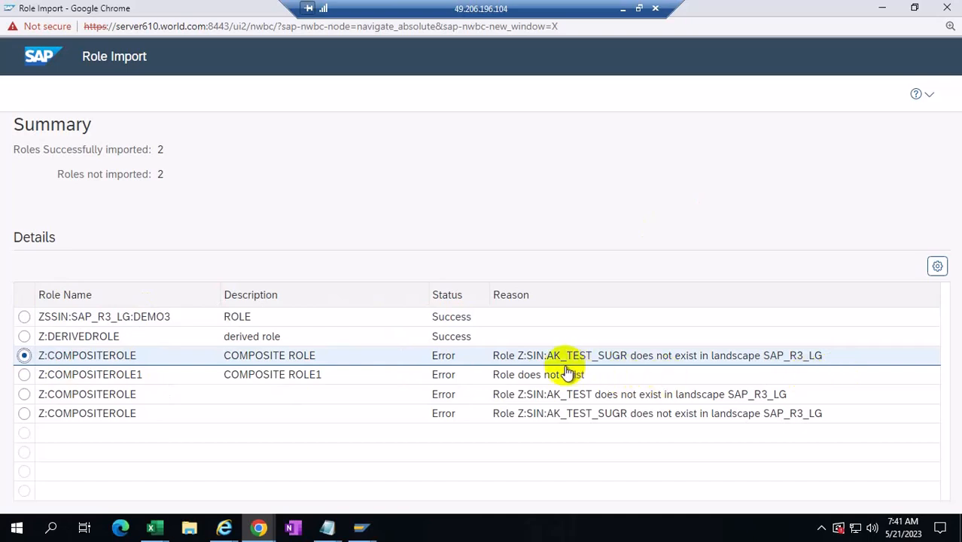
pyautogui.moveTo(518, 362); pyautogui.dragTo(611, 362)
pyautogui.moveTo(508, 358); pyautogui.dragTo(630, 363)
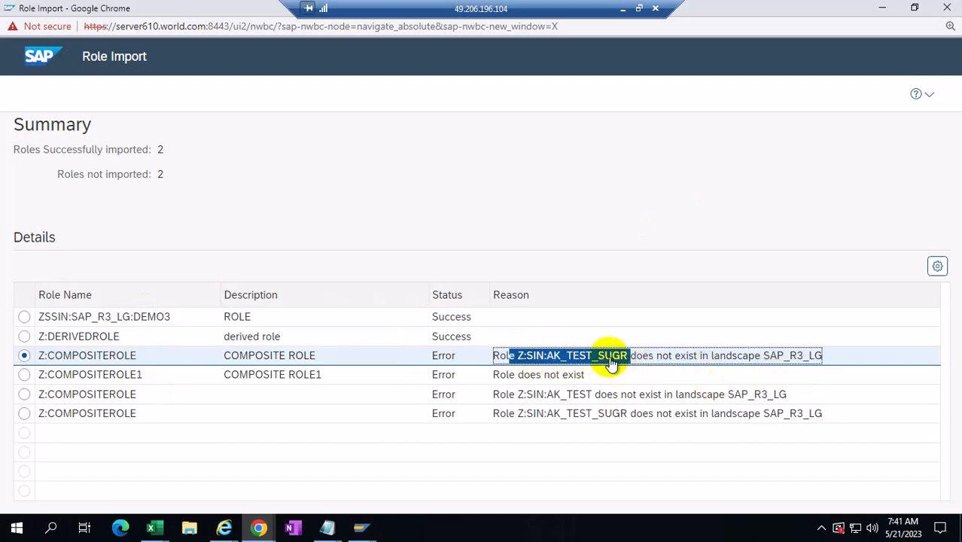
pyautogui.click(30, 380)
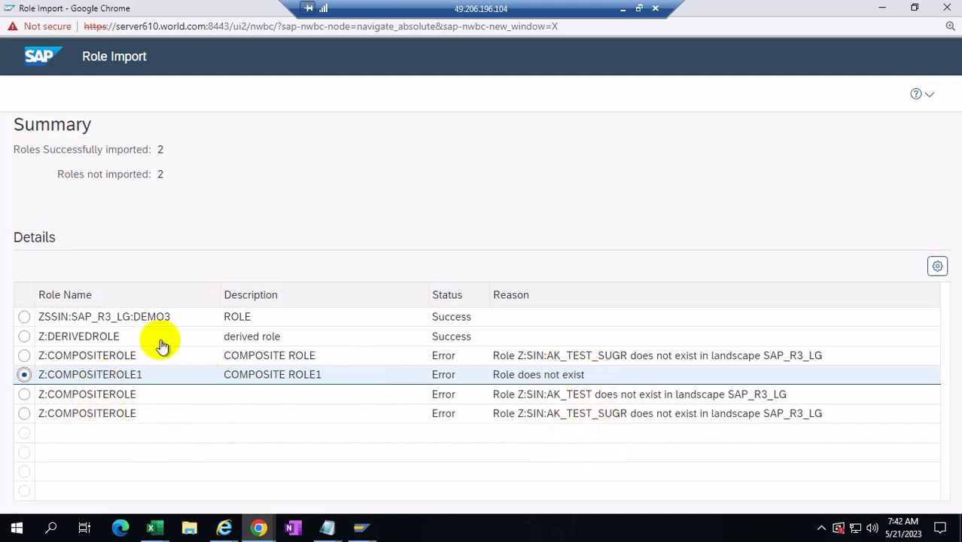
pyautogui.click(136, 319)
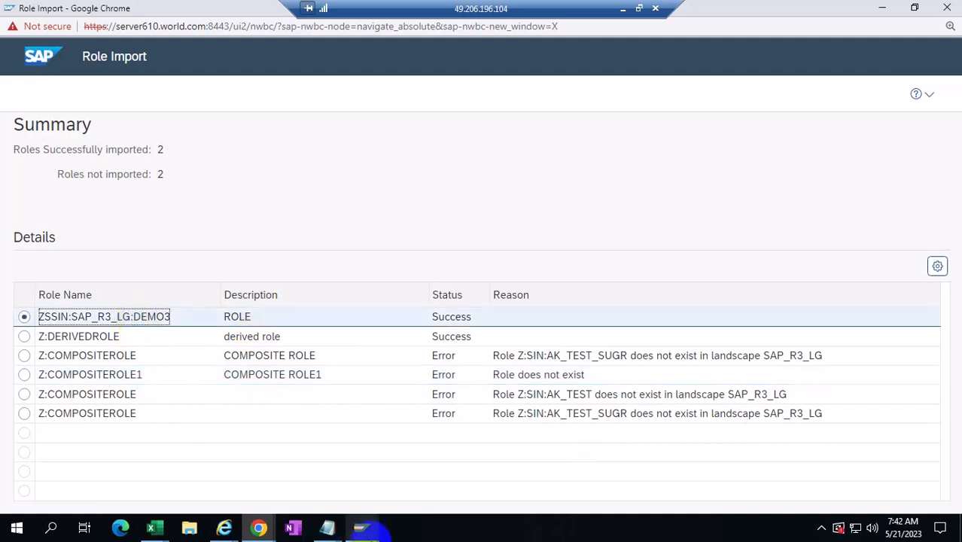
# - Check the role rows in the ROLEIMPORTS Notepad file against the import results and return to the import summary
pyautogui.click(328, 529)
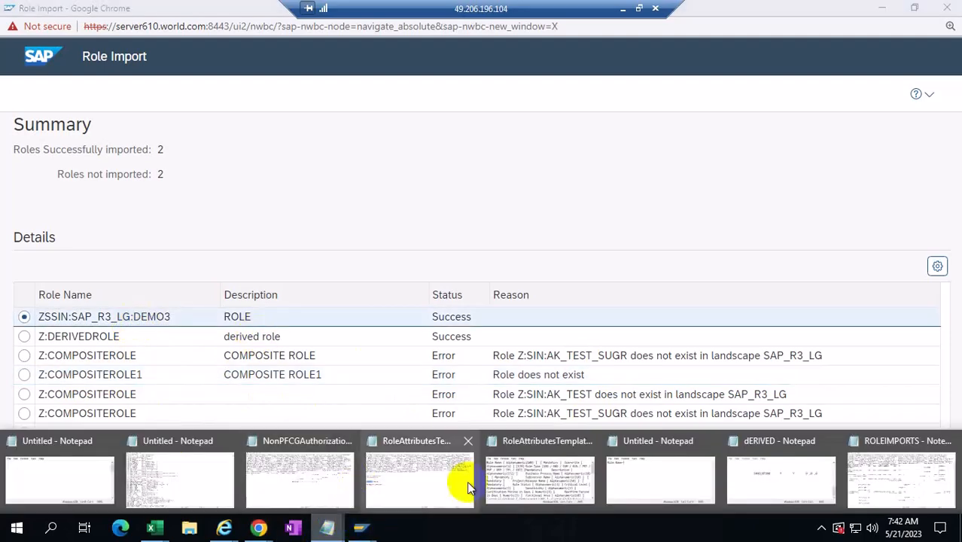
pyautogui.click(876, 480)
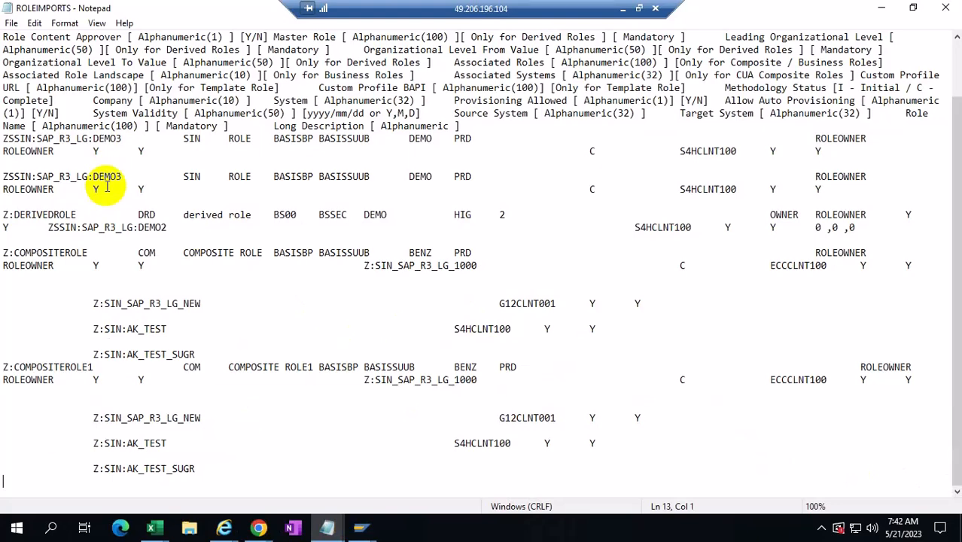
pyautogui.click(880, 9)
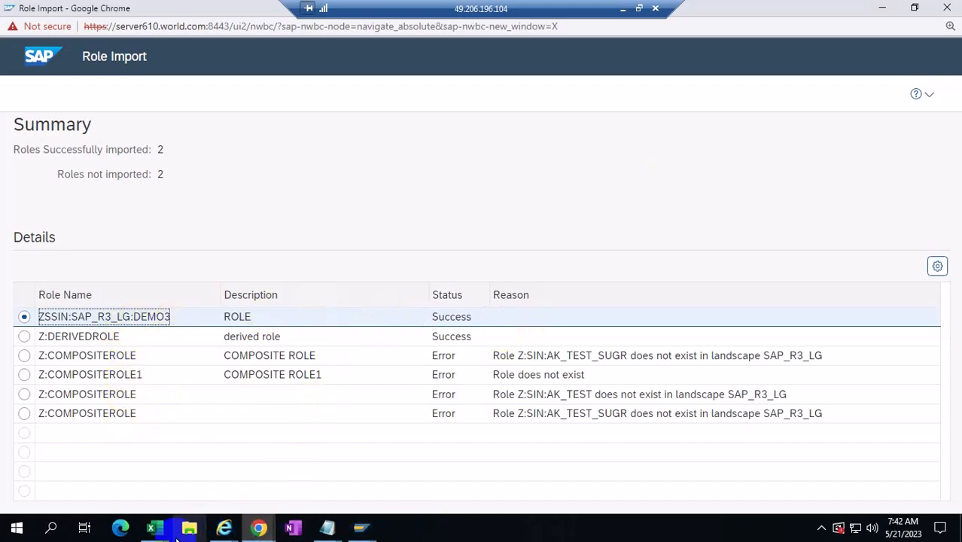
# - Compare the role rows in COMPO.XLS and the ROLEIMPORTS text file, and return to the Role Import summary
pyautogui.moveTo(154, 529)
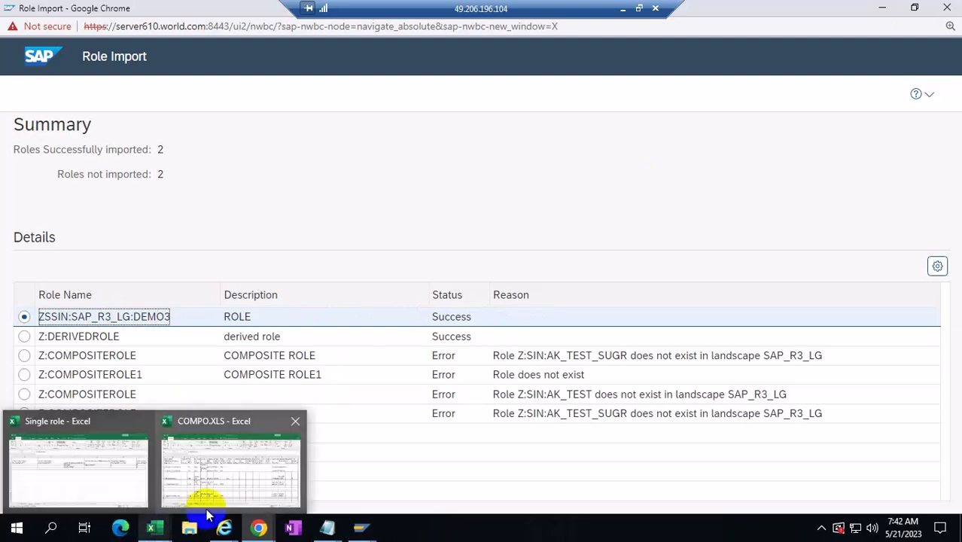
pyautogui.click(217, 483)
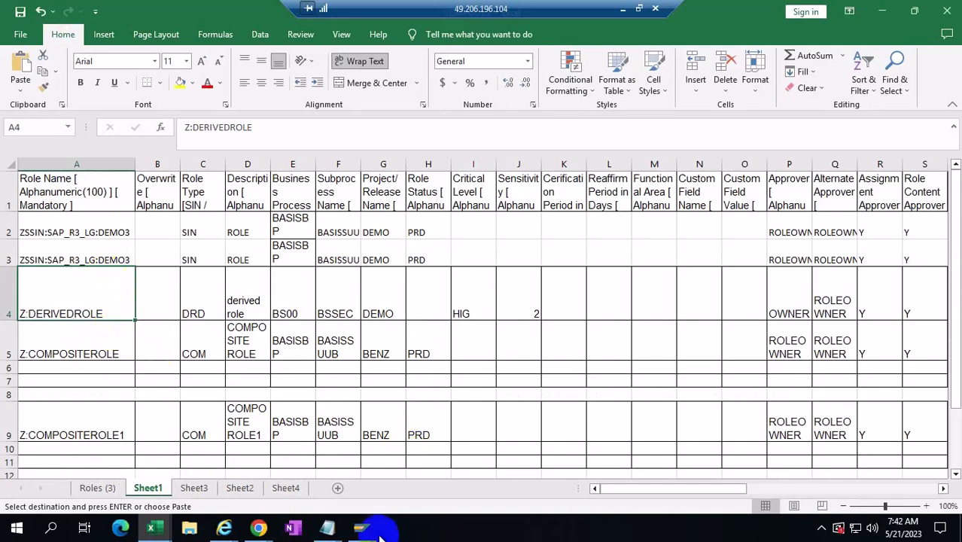
pyautogui.moveTo(325, 529)
pyautogui.click(908, 487)
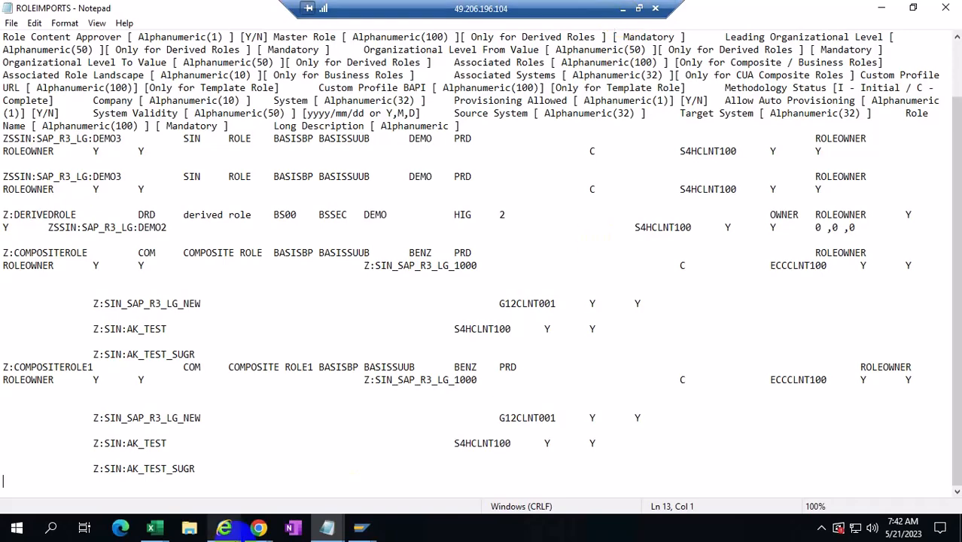
pyautogui.moveTo(258, 527)
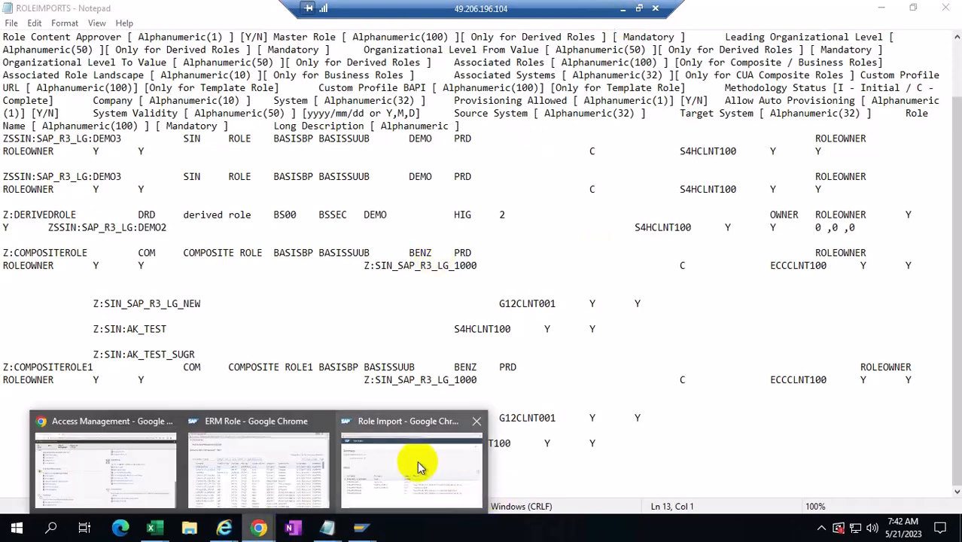
pyautogui.click(677, 509)
# - Filter the import details to Error status and copy the role name Z:COMPOSITEROLE1
pyautogui.click(451, 296)
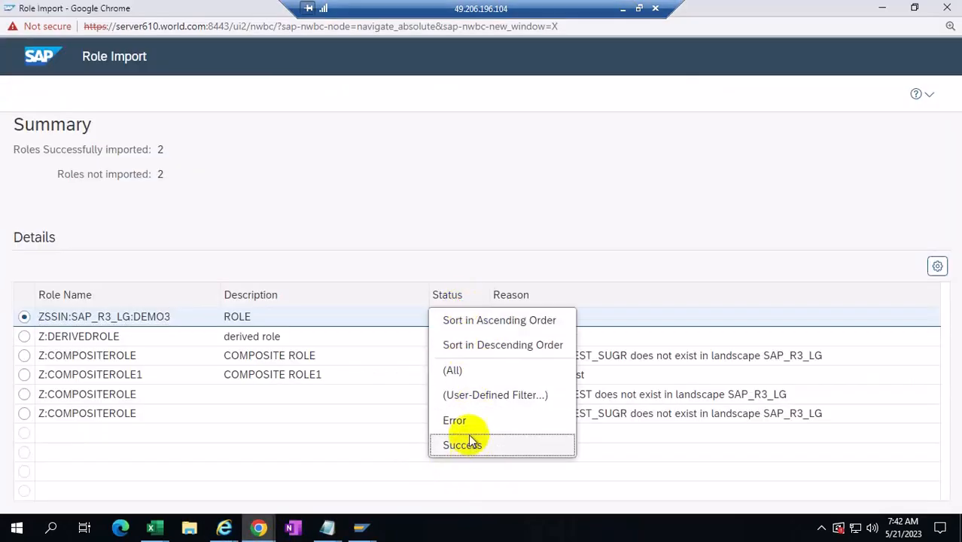
pyautogui.click(454, 422)
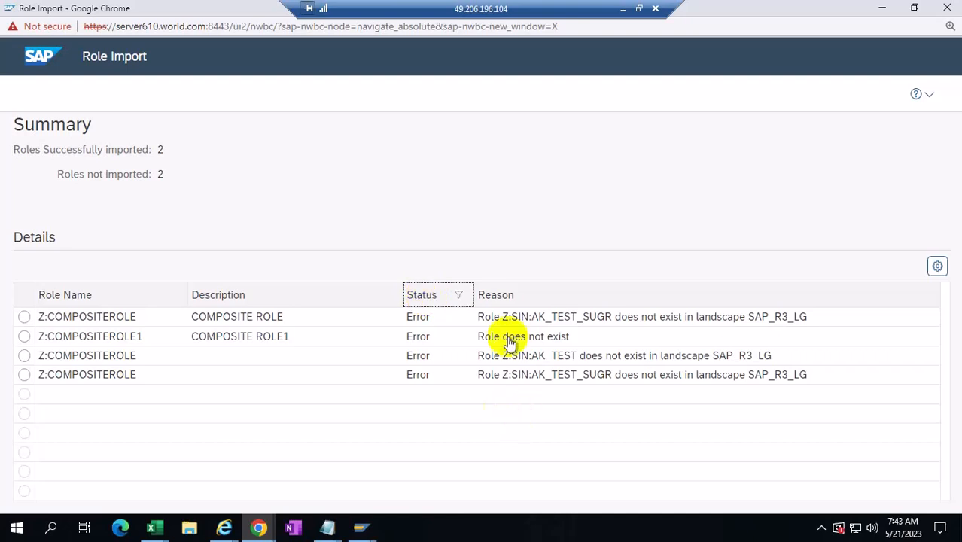
pyautogui.click(552, 345)
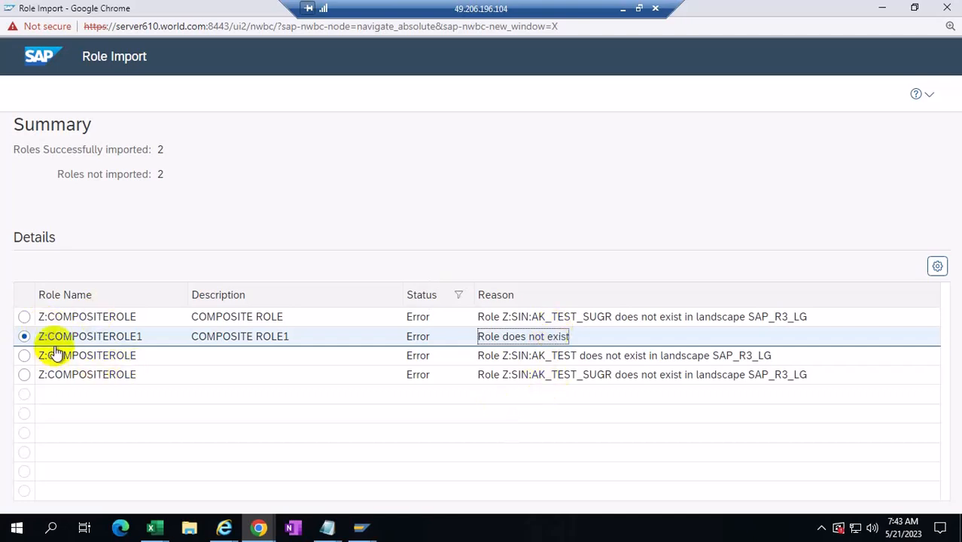
pyautogui.moveTo(35, 337); pyautogui.dragTo(169, 352)
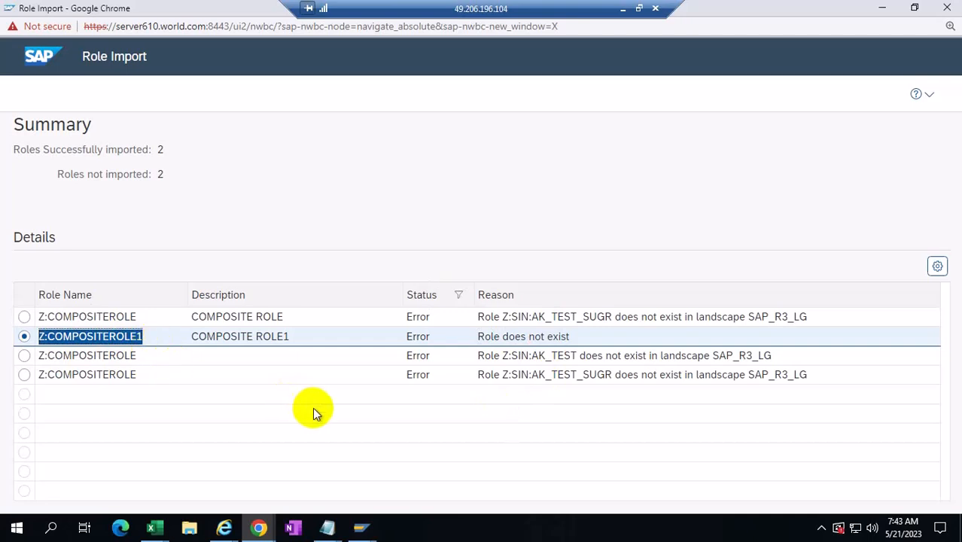
# - Open the SAP S/4 HANA2021 system from SAP Logon and try to log on to client 100 with the user name and password
pyautogui.click(366, 531)
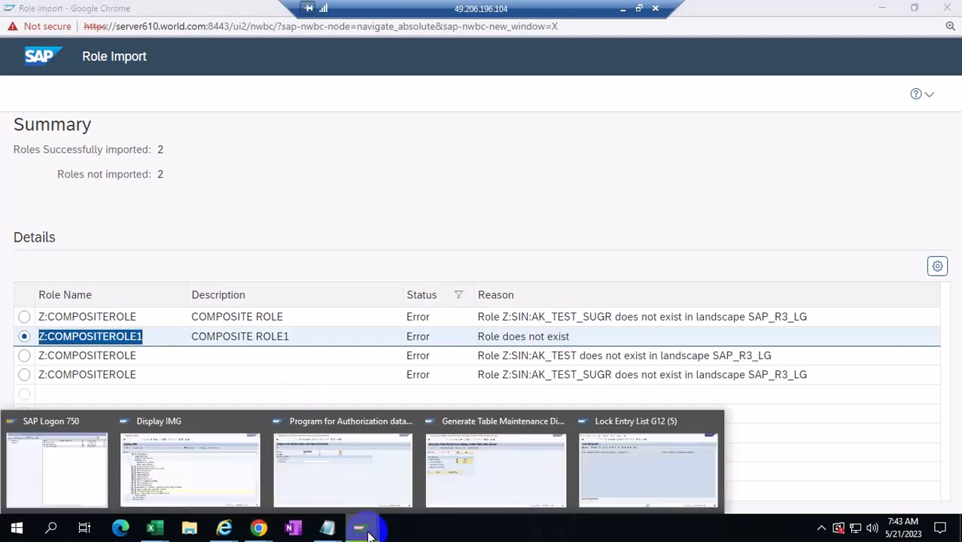
pyautogui.click(45, 470)
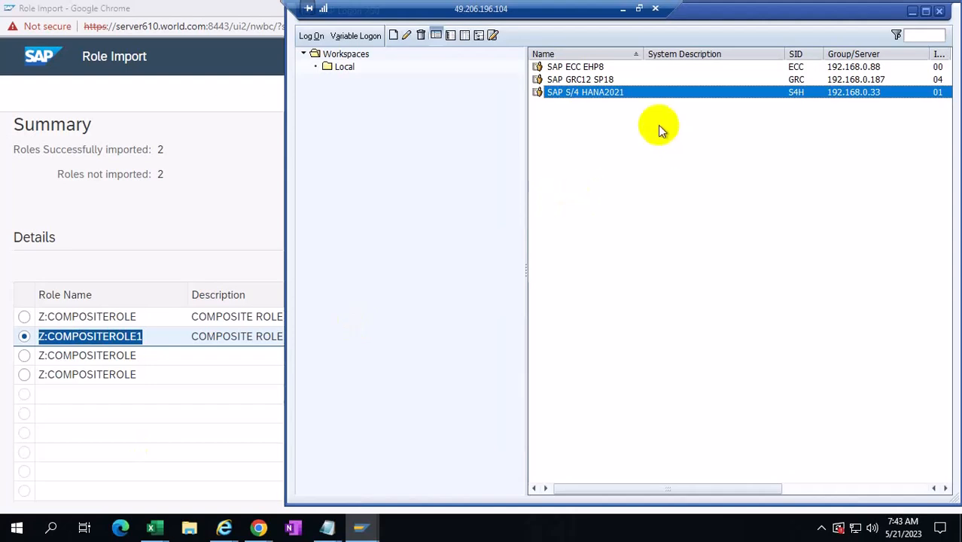
pyautogui.doubleClick(615, 103)
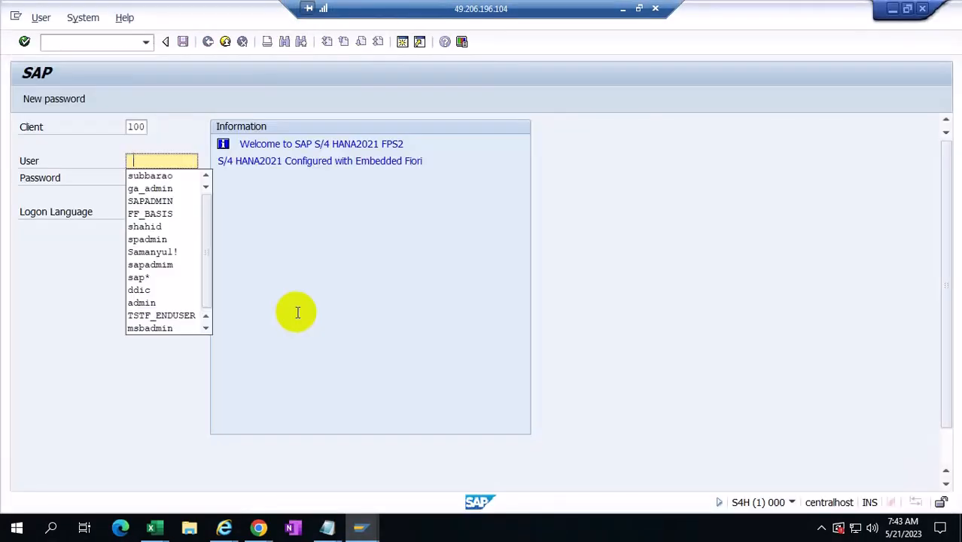
pyautogui.click(158, 176)
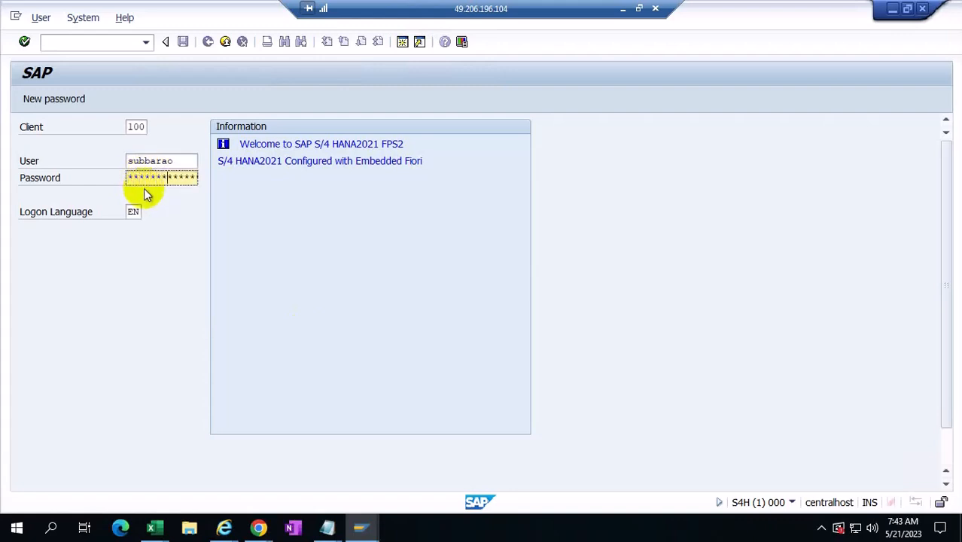
pyautogui.press('Return')
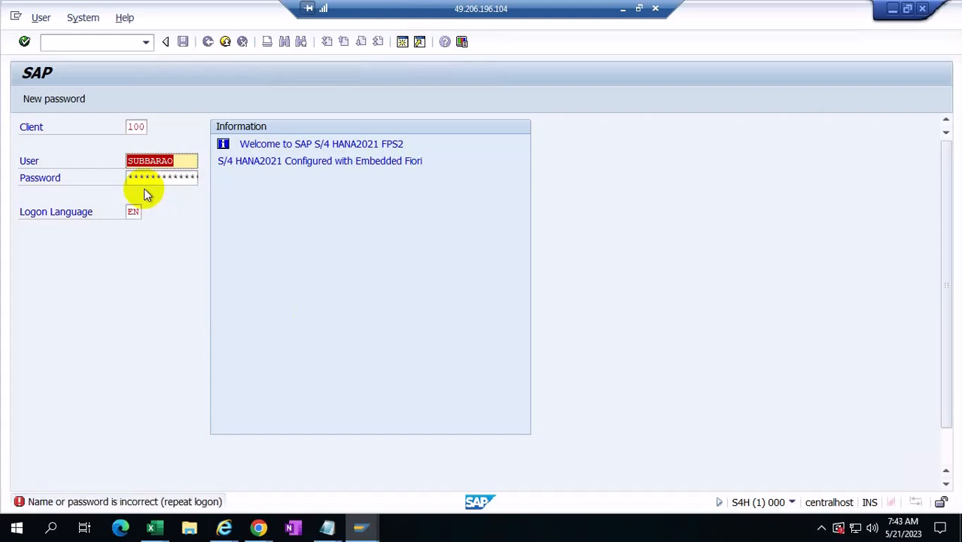
# - Re-enter the account password to log on to client 100, and dismiss the logon information message
pyautogui.click(130, 177)
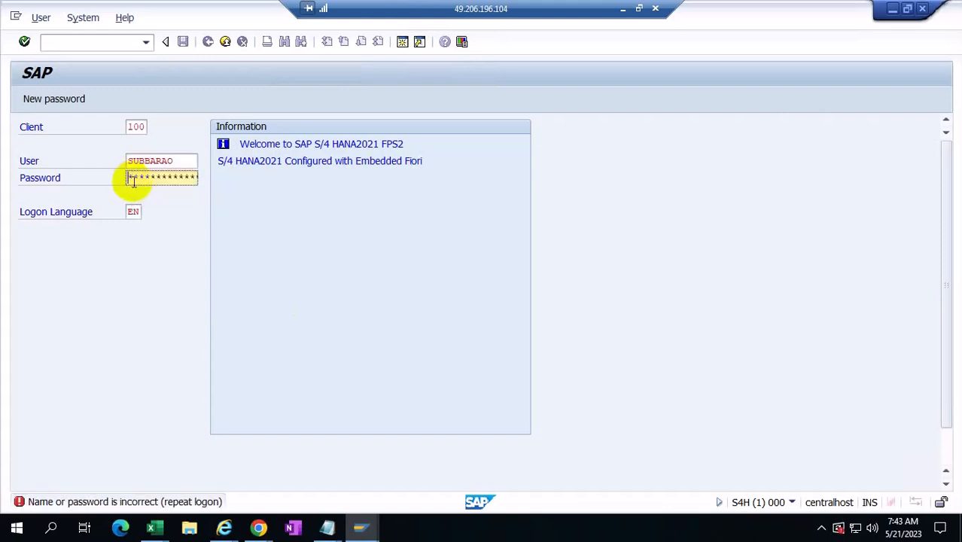
pyautogui.click(185, 162)
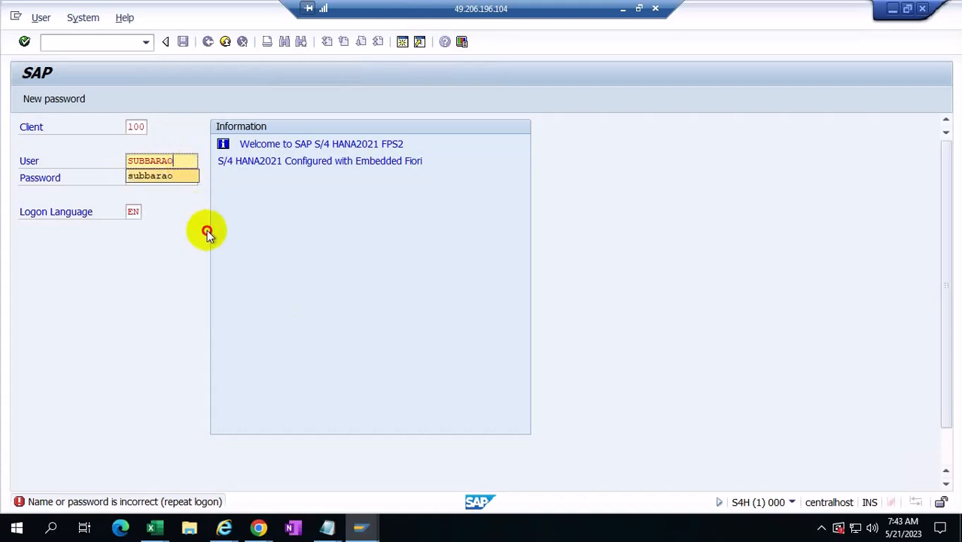
pyautogui.click(139, 179)
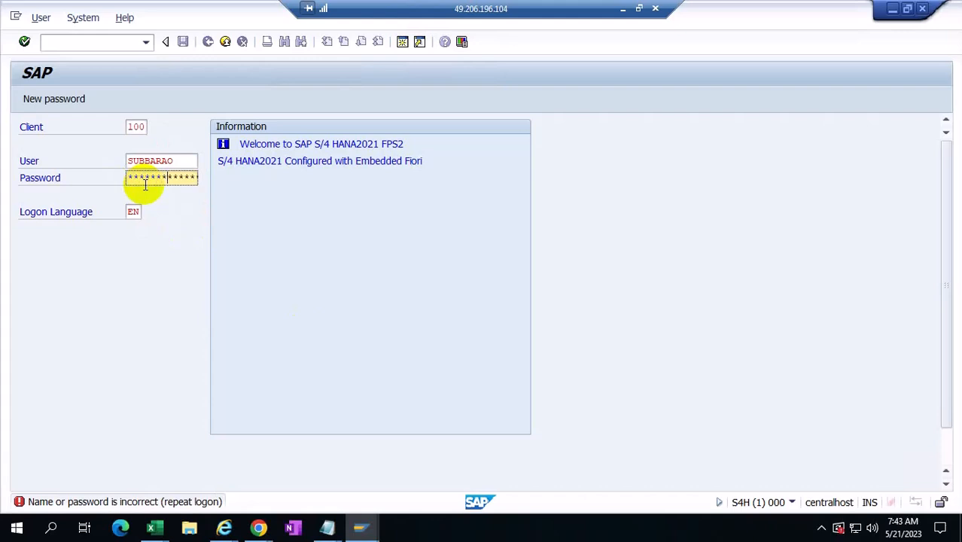
pyautogui.press('Return')
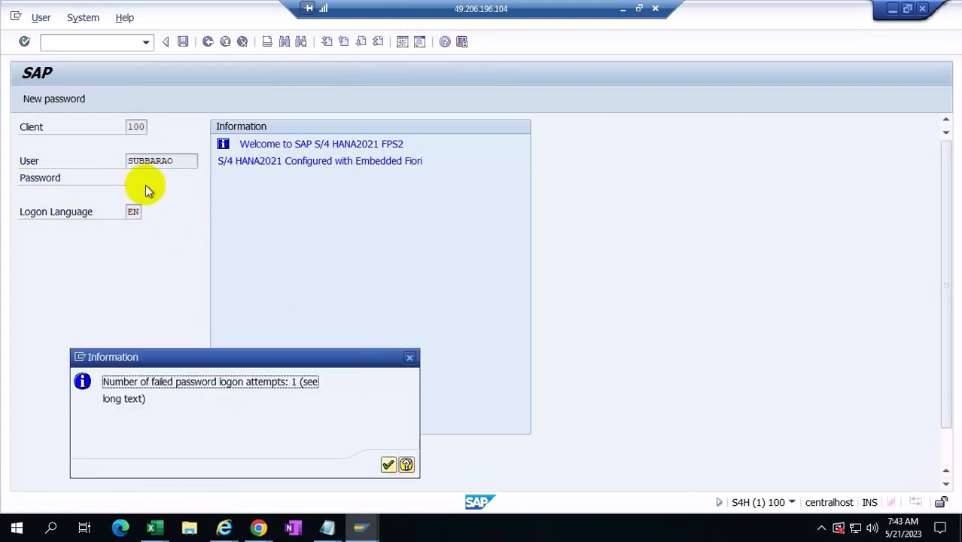
pyautogui.click(385, 465)
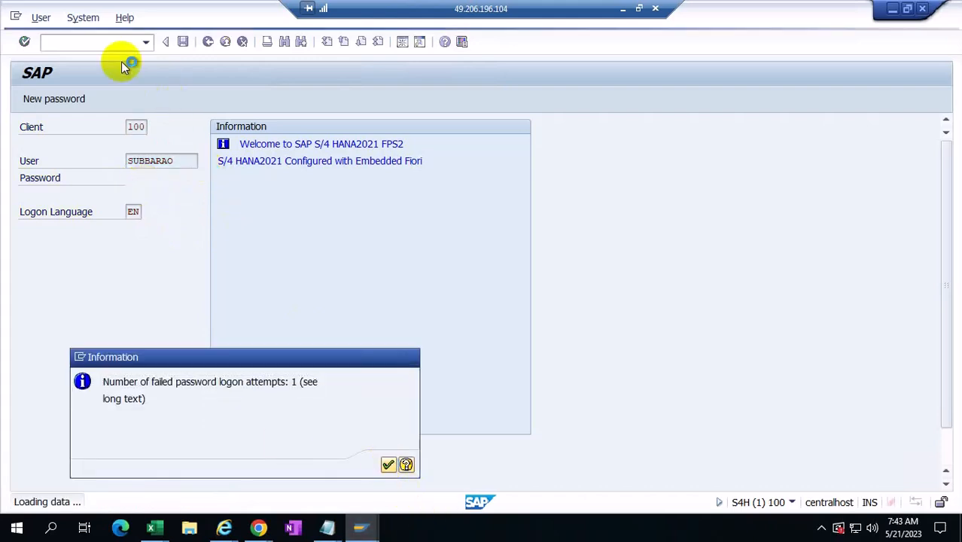
# - Look up role Z:COMPOSITEROLE1 in transaction pfcg and return to the Role Import results
pyautogui.write('pfcg')
pyautogui.press('Return')
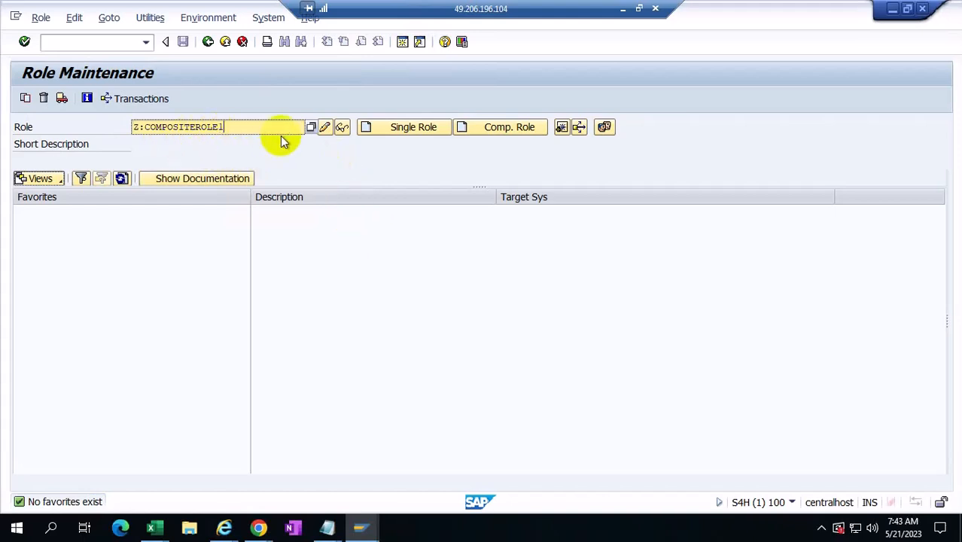
pyautogui.click(341, 128)
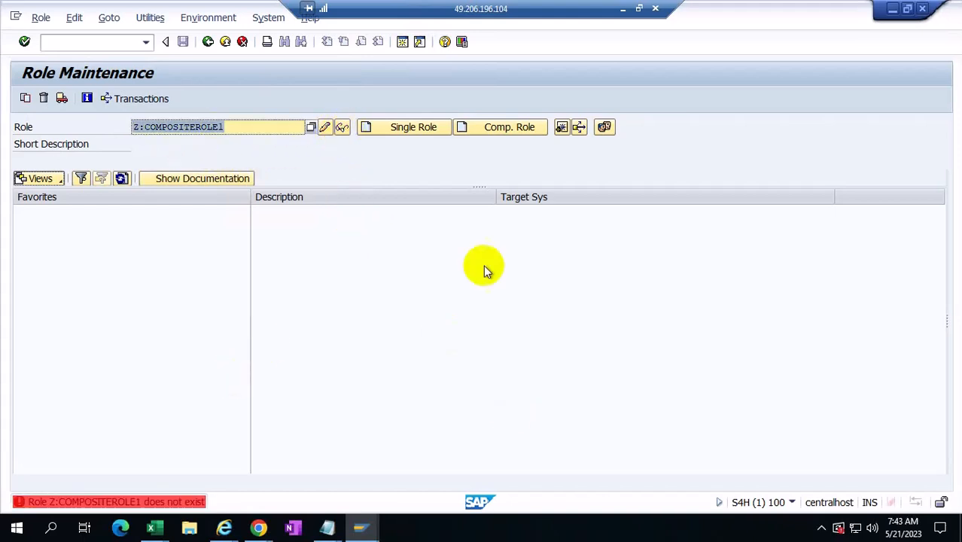
pyautogui.click(258, 527)
pyautogui.click(408, 473)
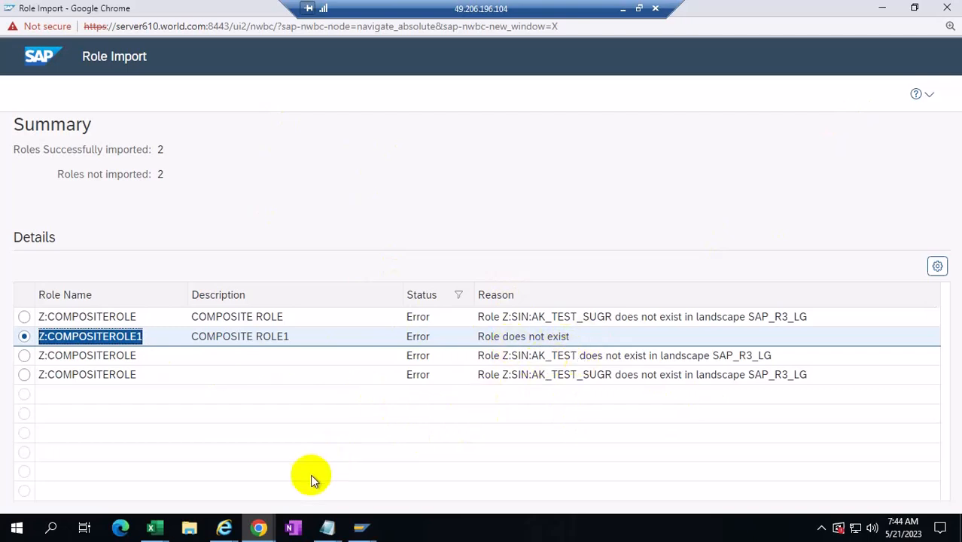
# - Start a new Role Import from Access Management, set application type SAP and landscape SAP R3, and list the available source systems
pyautogui.moveTo(258, 527)
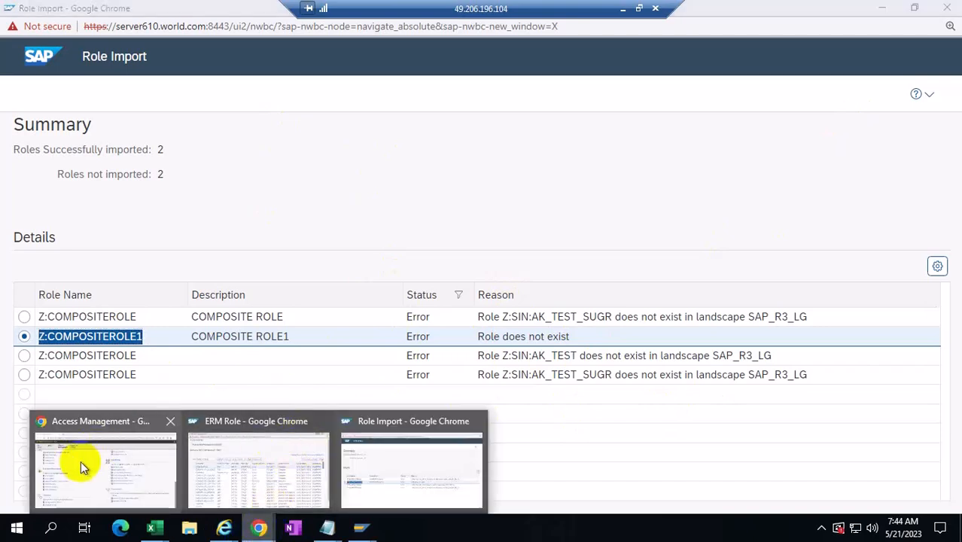
pyautogui.click(132, 464)
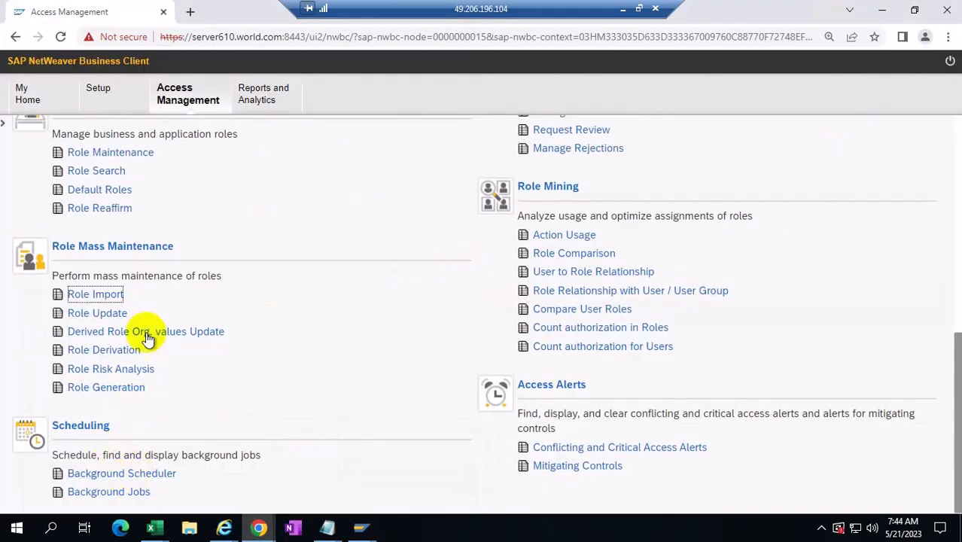
pyautogui.click(119, 297)
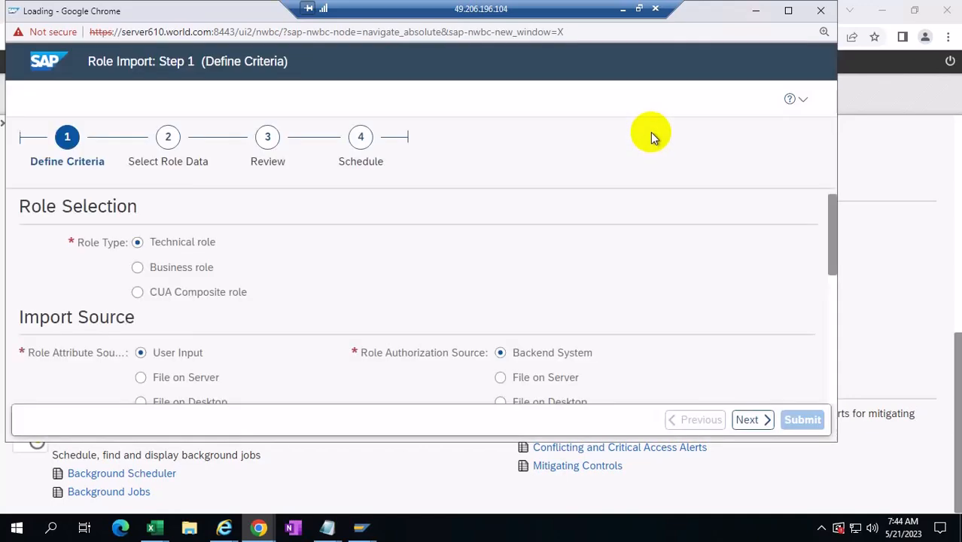
pyautogui.scroll(-5, 654, 261)
pyautogui.click(312, 230)
pyautogui.click(167, 327)
pyautogui.click(309, 255)
pyautogui.click(180, 276)
pyautogui.click(706, 229)
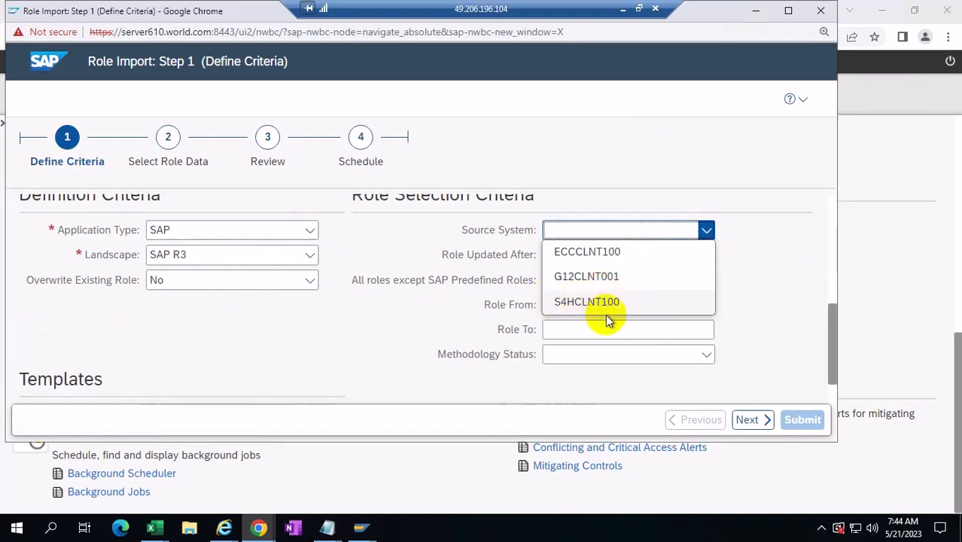
# - Return to the Role Import results and examine the error reasons for Z:COMPOSITEROLE and Z:COMPOSITEROLE1
pyautogui.click(361, 527)
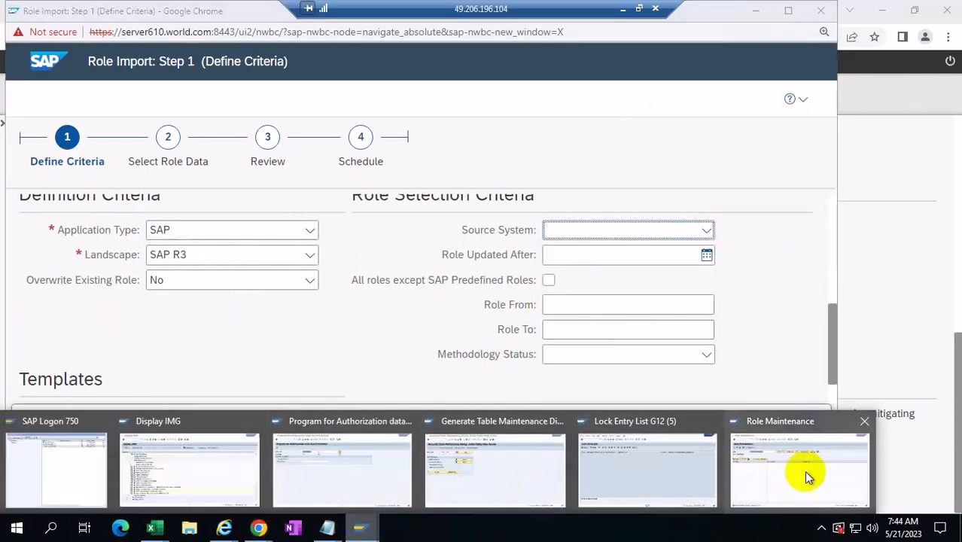
pyautogui.moveTo(258, 527)
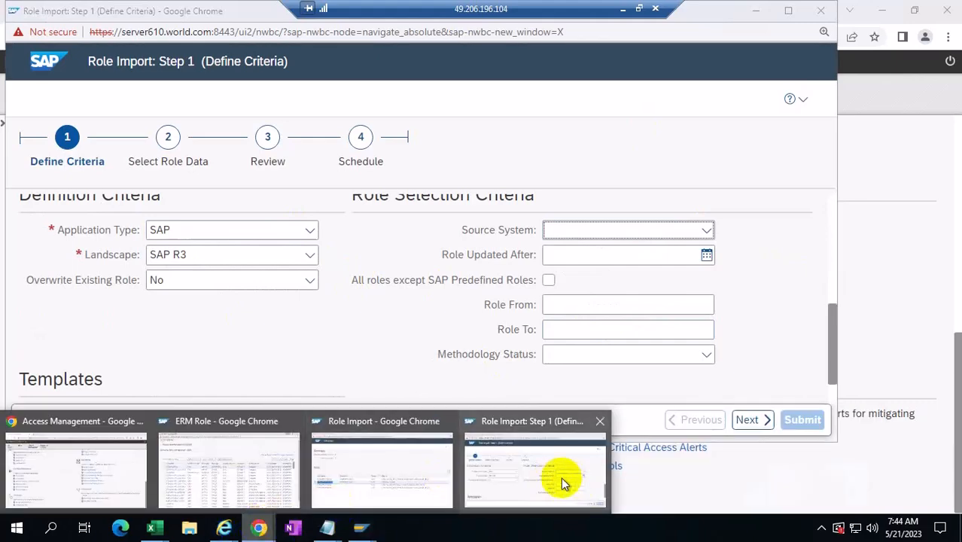
pyautogui.click(382, 481)
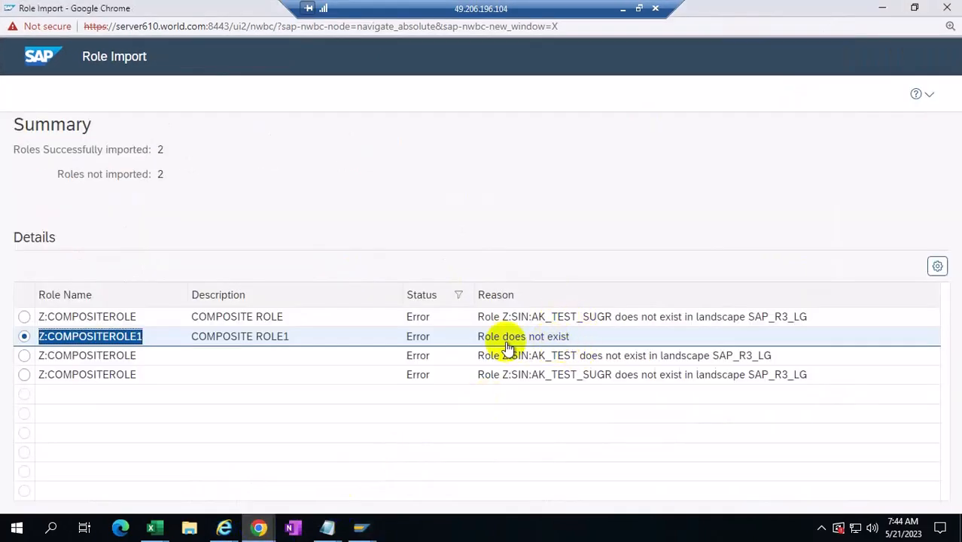
pyautogui.click(556, 355)
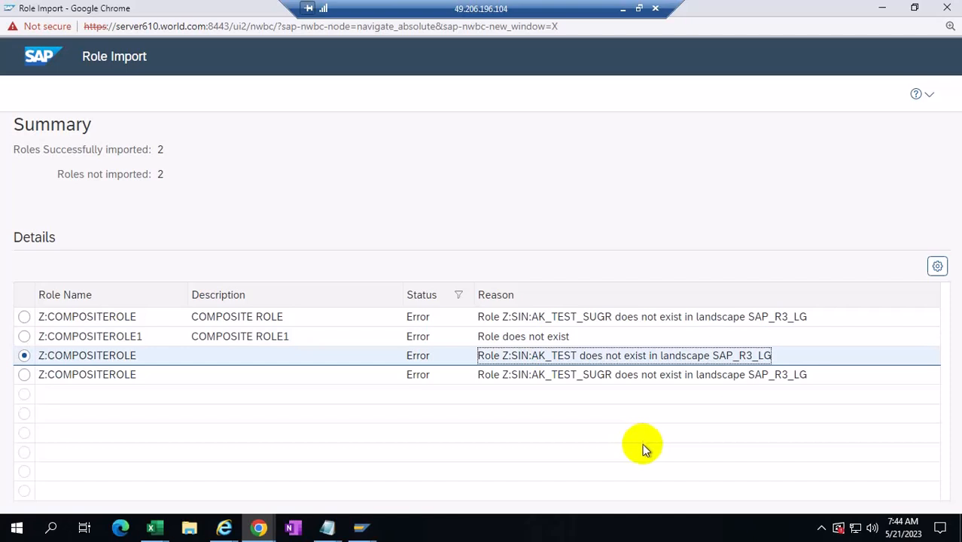
pyautogui.click(485, 337)
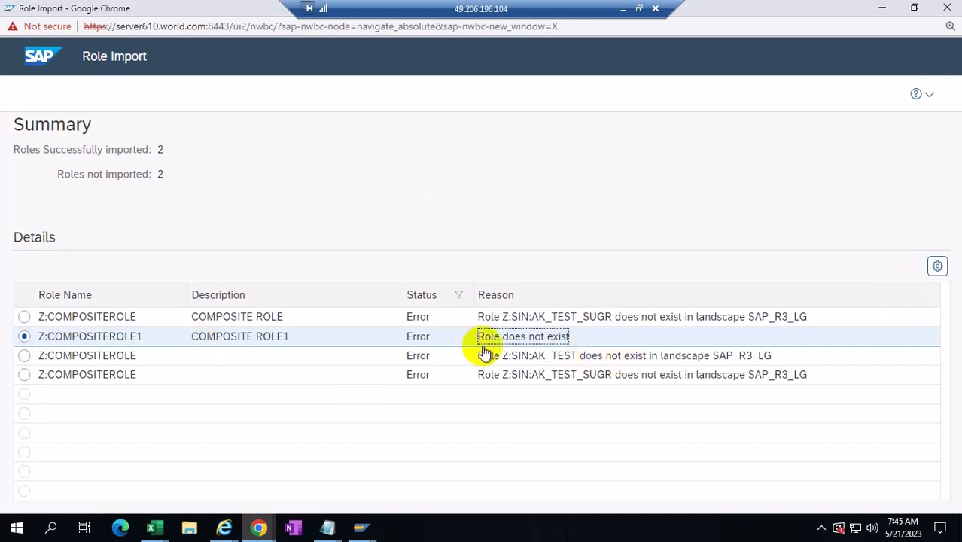
pyautogui.click(755, 317)
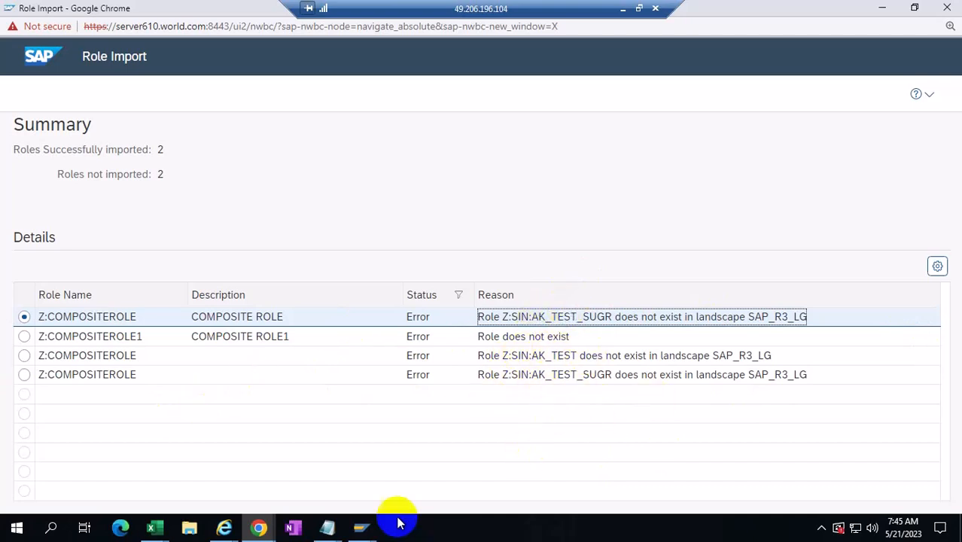
# - Check the associated roles and systems in Sheet1 of COMPO.XLS against the new import's criteria and the import results
pyautogui.click(153, 524)
pyautogui.click(207, 473)
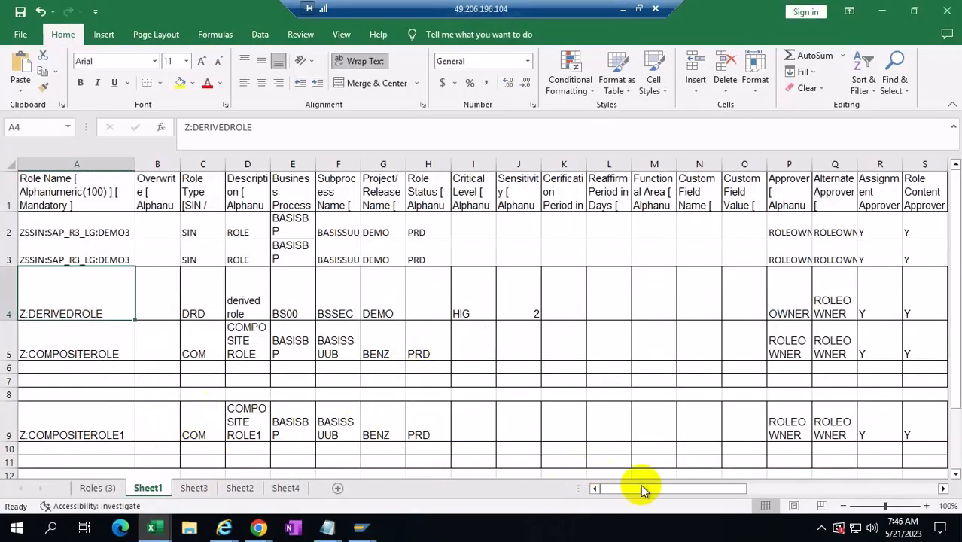
pyautogui.moveTo(640, 488); pyautogui.dragTo(795, 490)
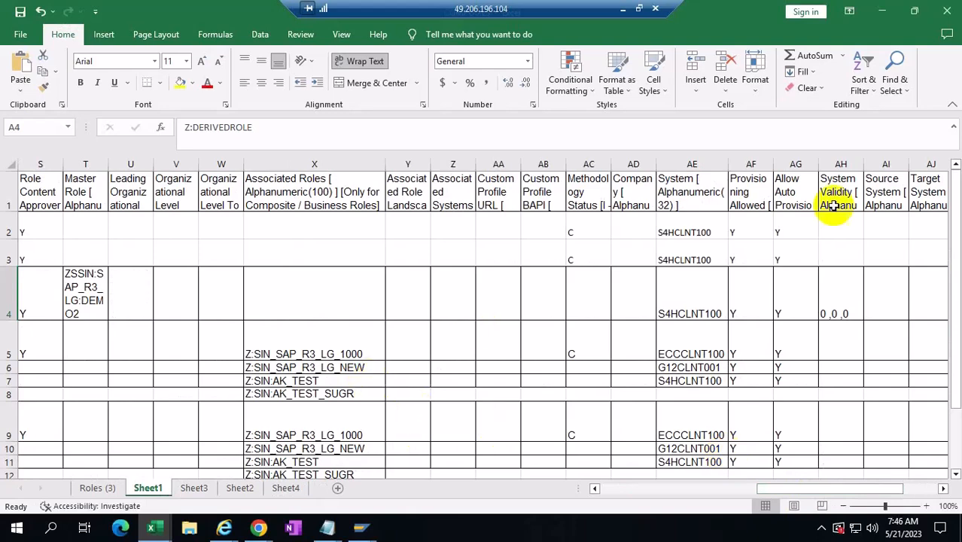
pyautogui.moveTo(257, 531)
pyautogui.click(485, 458)
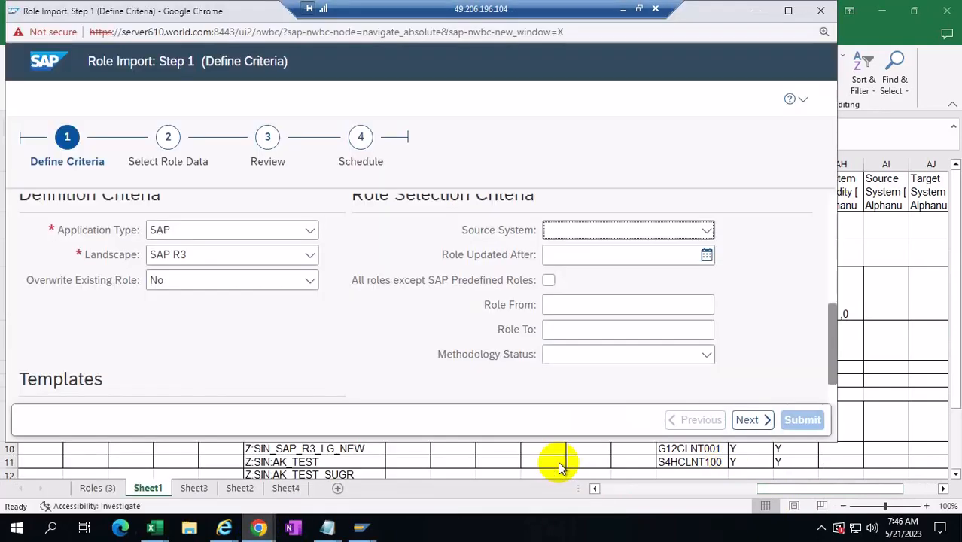
pyautogui.click(351, 444)
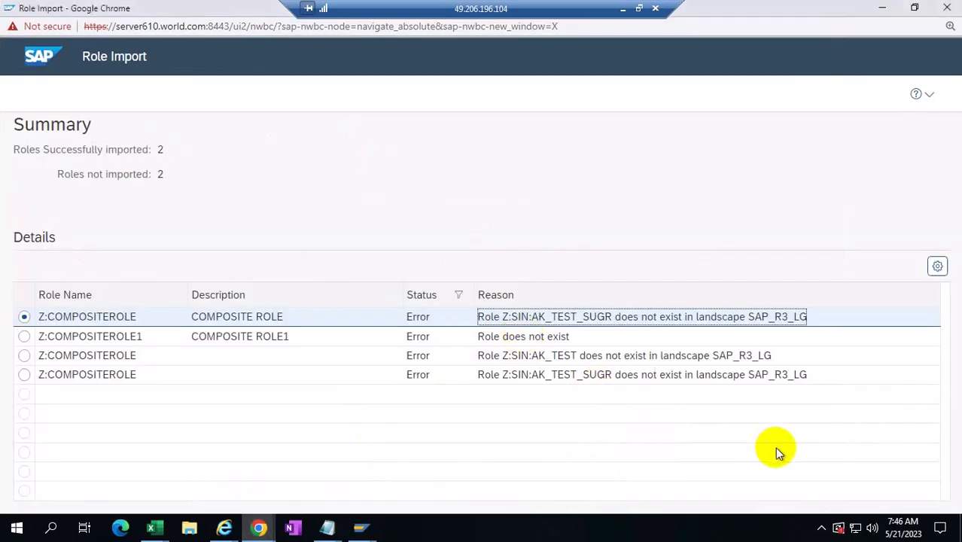
# - Compare the Z:COMPOSITEROLE1 error with the role authorization source and criteria of the new Role Import
pyautogui.click(24, 335)
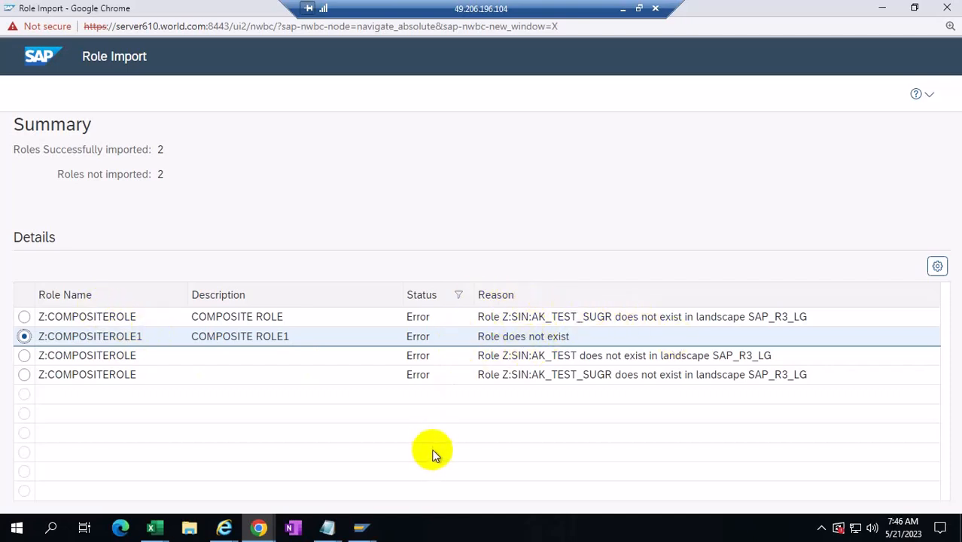
pyautogui.moveTo(256, 531)
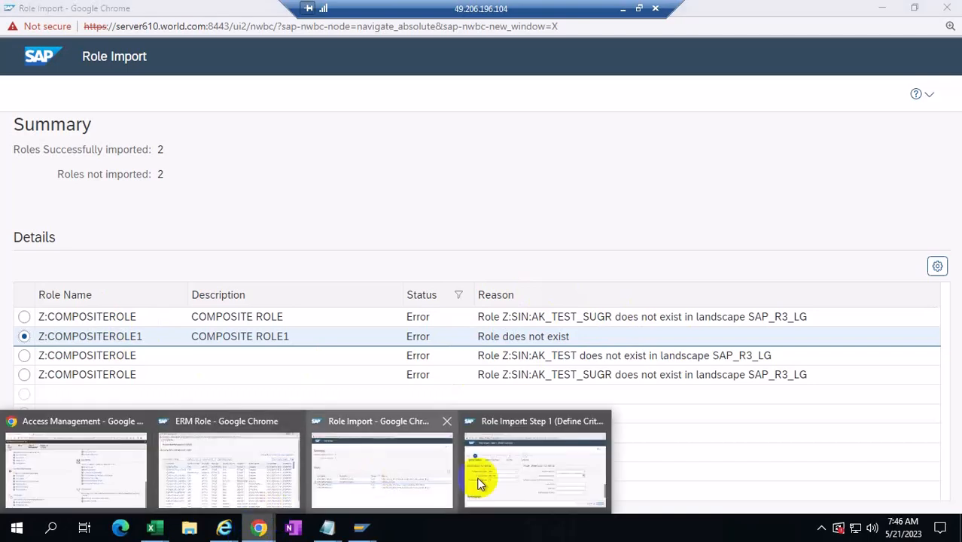
pyautogui.click(547, 481)
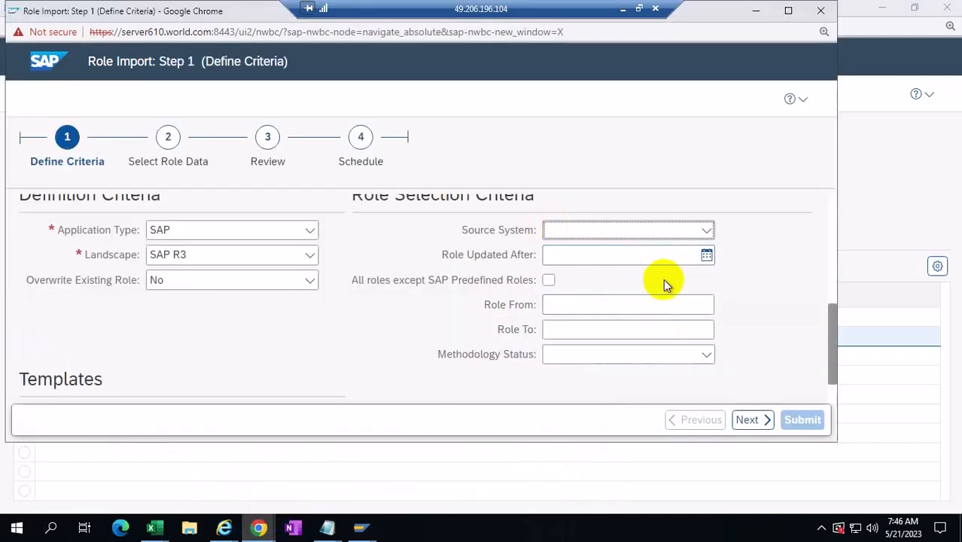
pyautogui.scroll(2, 665, 284)
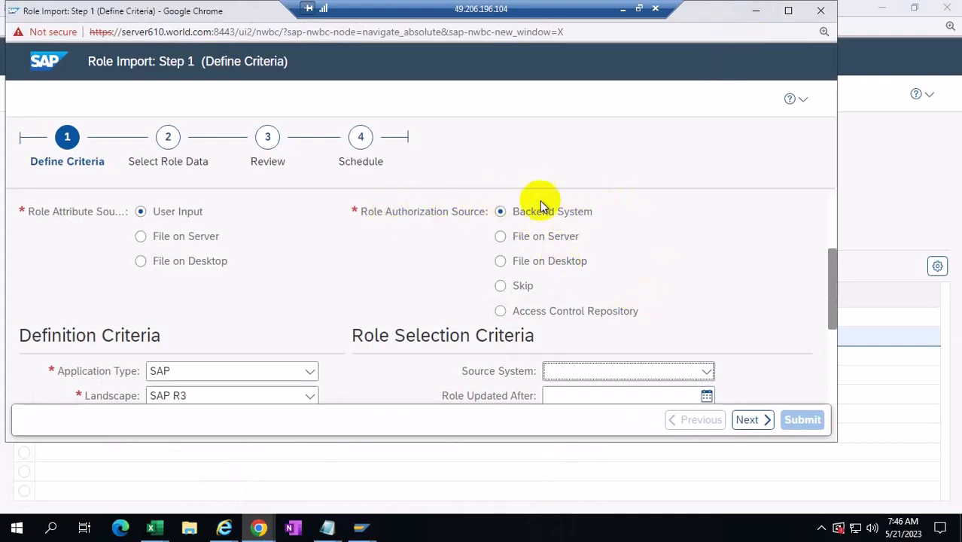
pyautogui.click(755, 11)
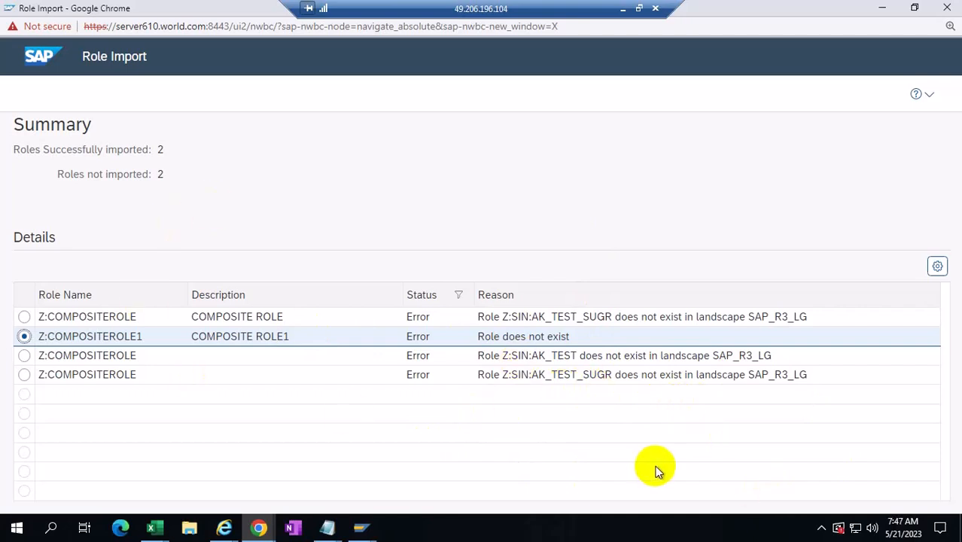
# - Open role Z:DERIVEDROLE from the role list, check the systems in its provisioning details, and close it
pyautogui.click(259, 527)
pyautogui.click(237, 444)
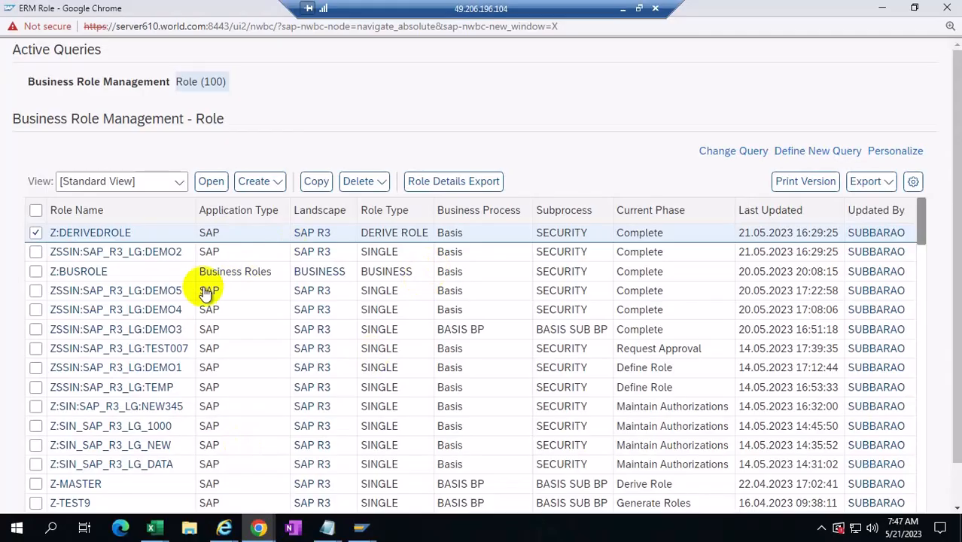
pyautogui.click(212, 182)
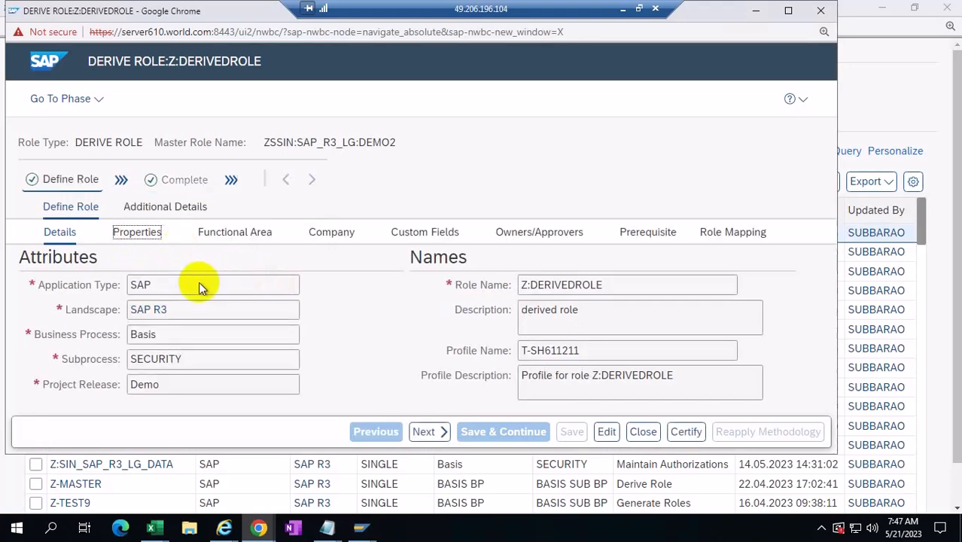
pyautogui.click(167, 207)
pyautogui.click(201, 235)
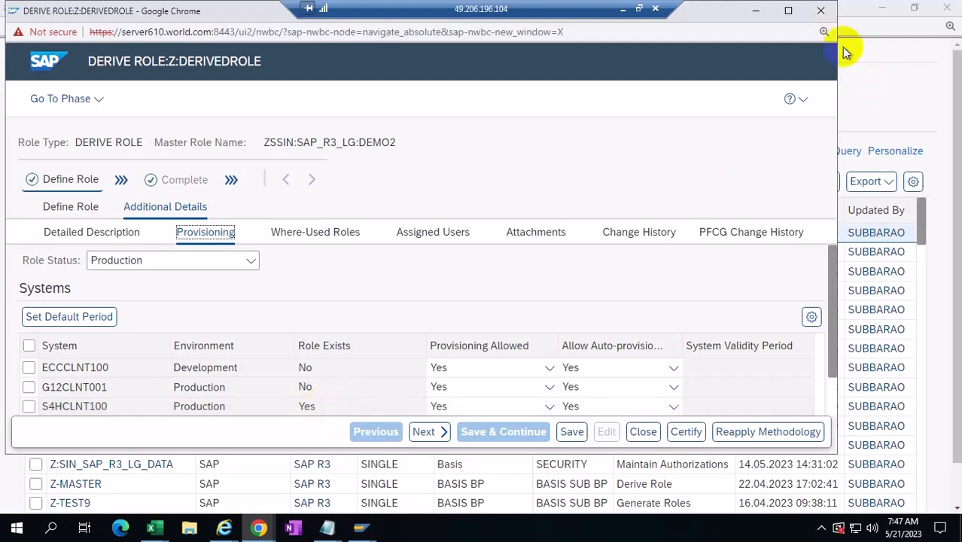
pyautogui.click(821, 13)
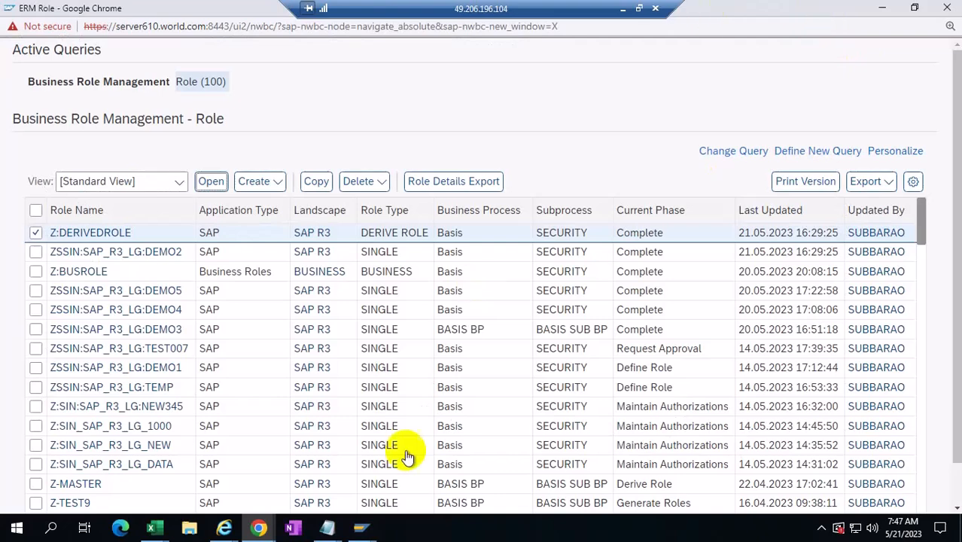
# - Show all statuses in the Role Import results to review every role, then close the results window
pyautogui.moveTo(260, 529)
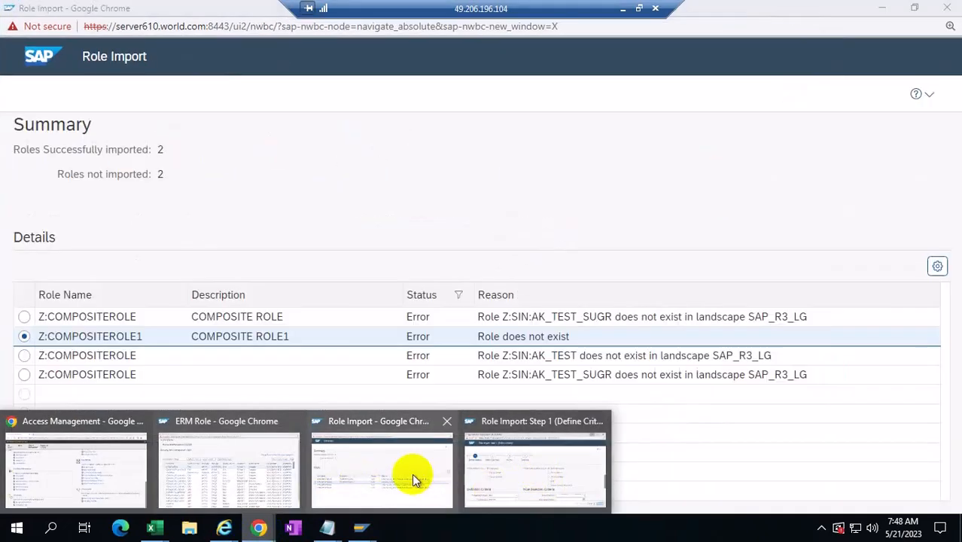
pyautogui.click(411, 473)
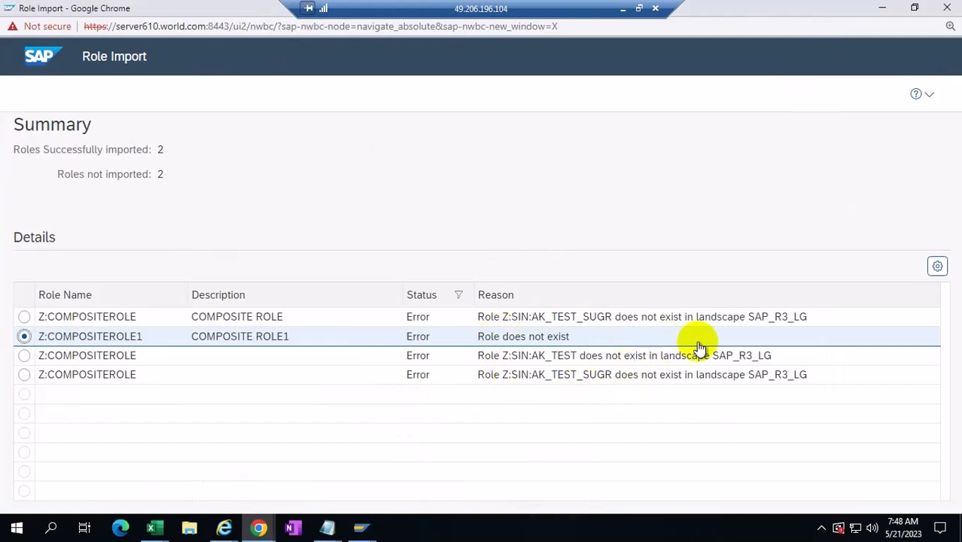
pyautogui.click(454, 298)
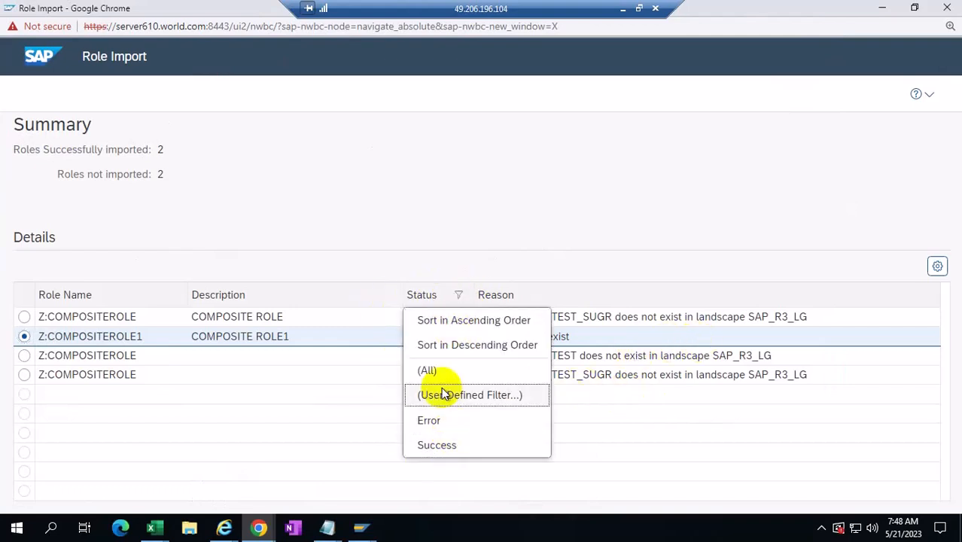
pyautogui.click(433, 368)
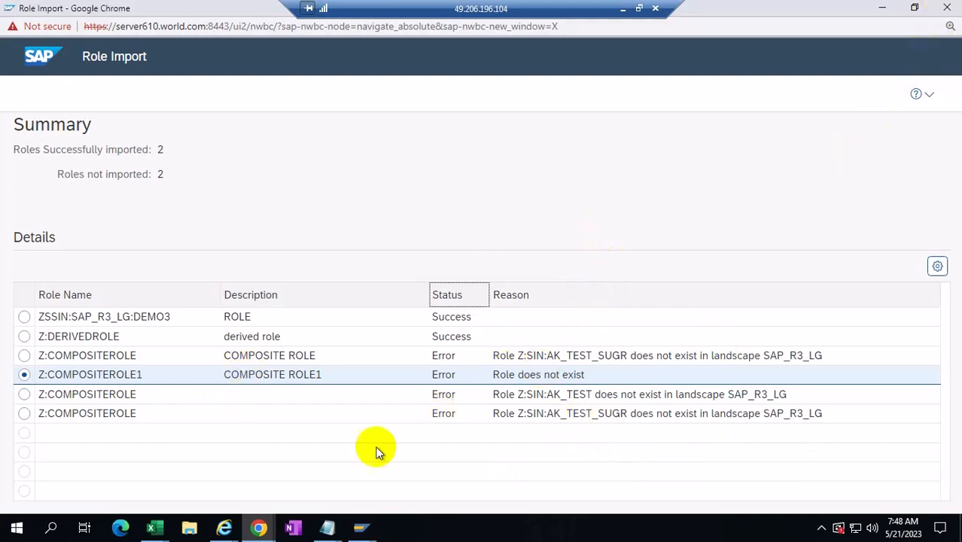
pyautogui.click(946, 9)
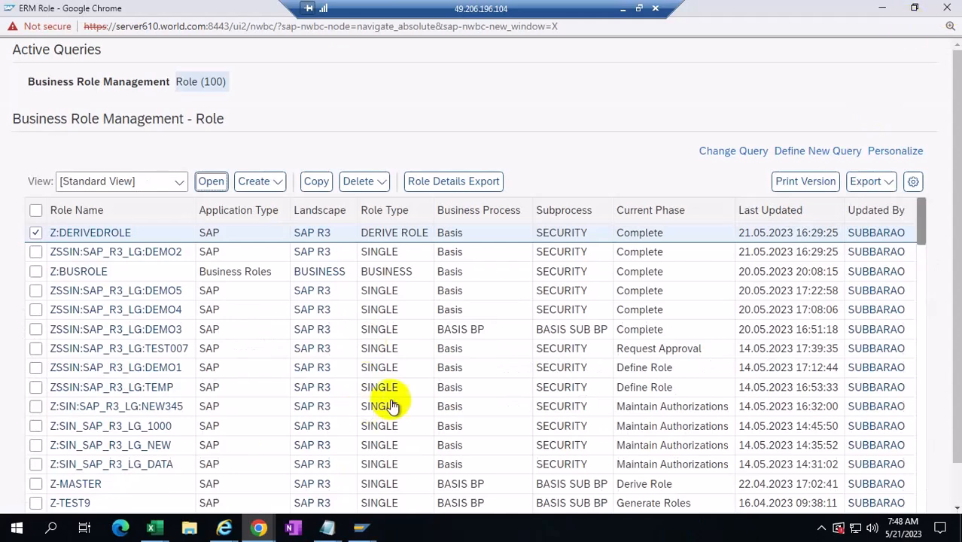
# - Copy the four associated roles in X5:X8 of COMPO.XLS Sheet1 into the Role Name column of Sheet4, starting at A3
pyautogui.moveTo(153, 527)
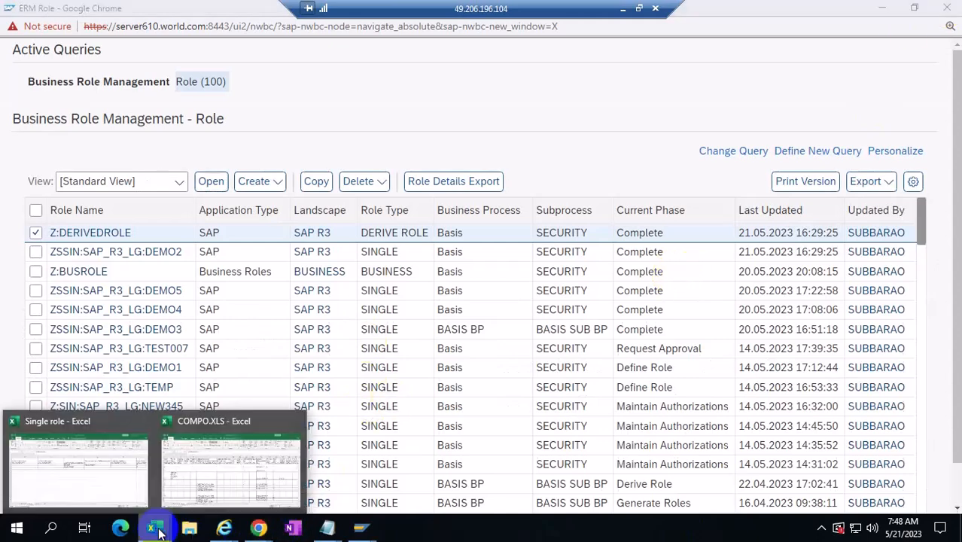
pyautogui.click(244, 498)
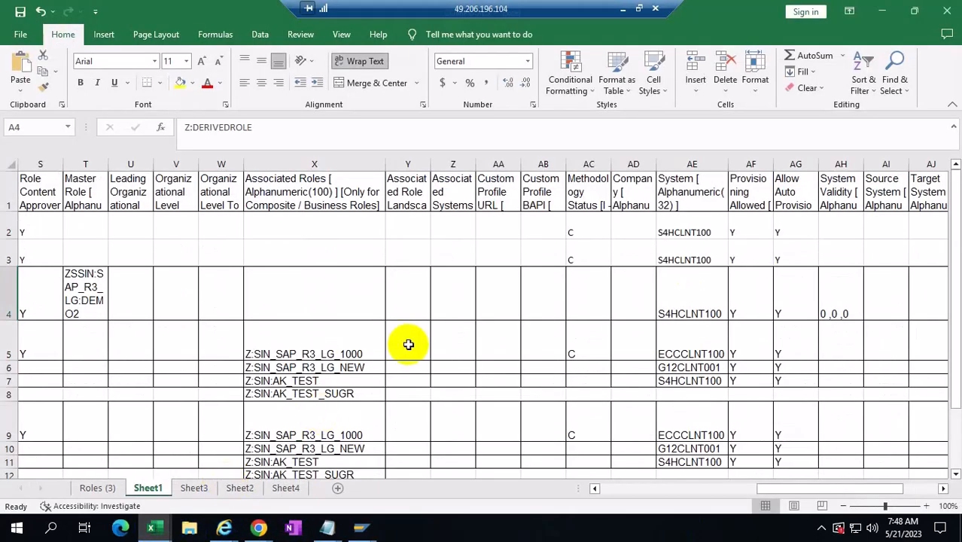
pyautogui.moveTo(369, 354); pyautogui.dragTo(360, 395)
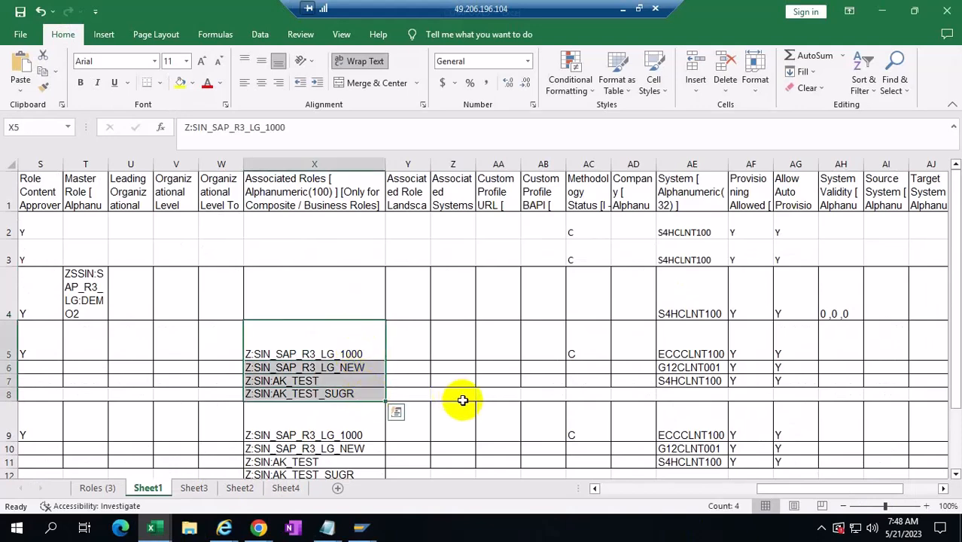
pyautogui.hotkey('ctrl', 'c')
pyautogui.click(97, 488)
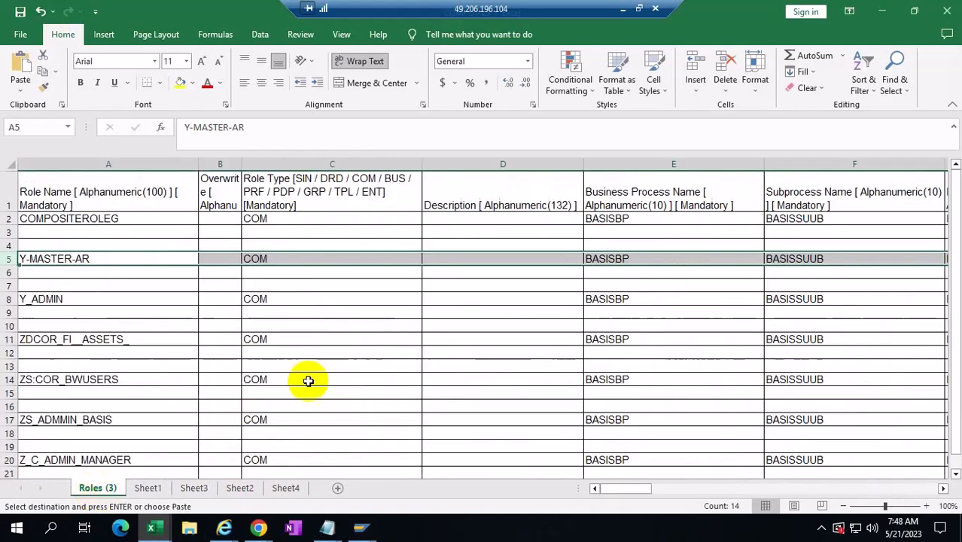
pyautogui.click(195, 489)
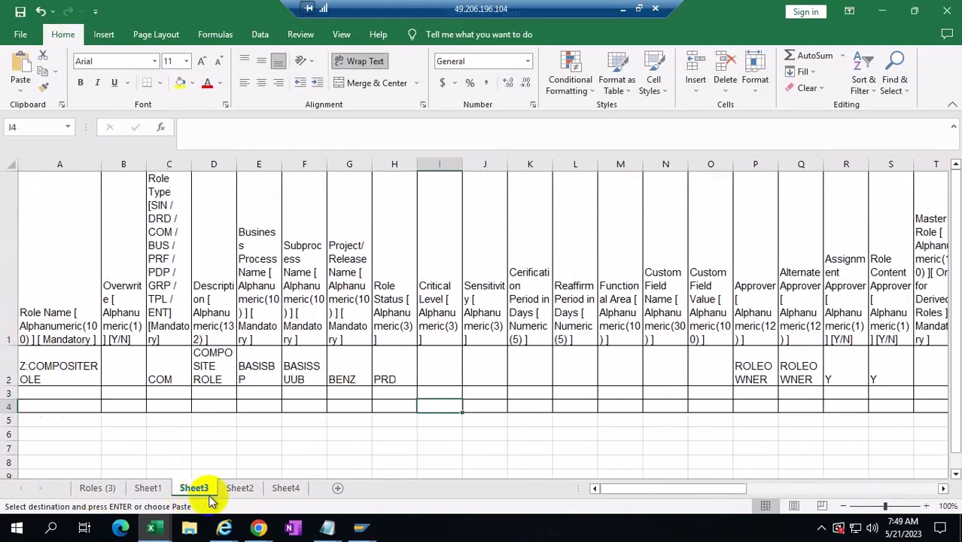
pyautogui.click(238, 488)
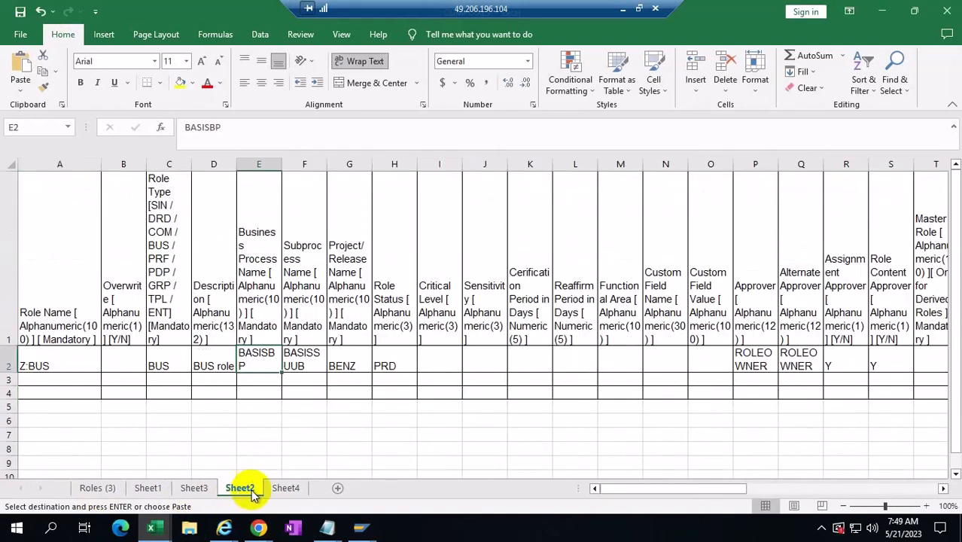
pyautogui.click(280, 489)
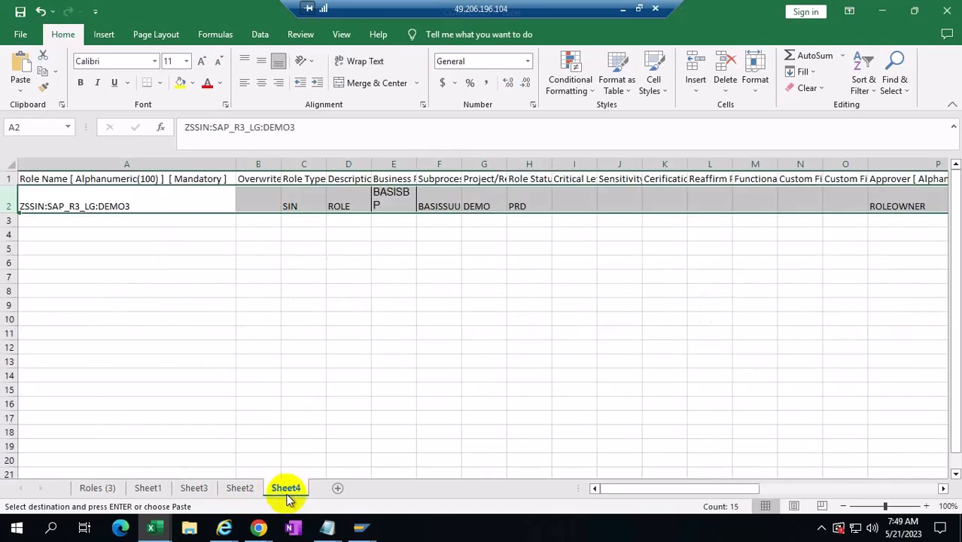
pyautogui.click(674, 491)
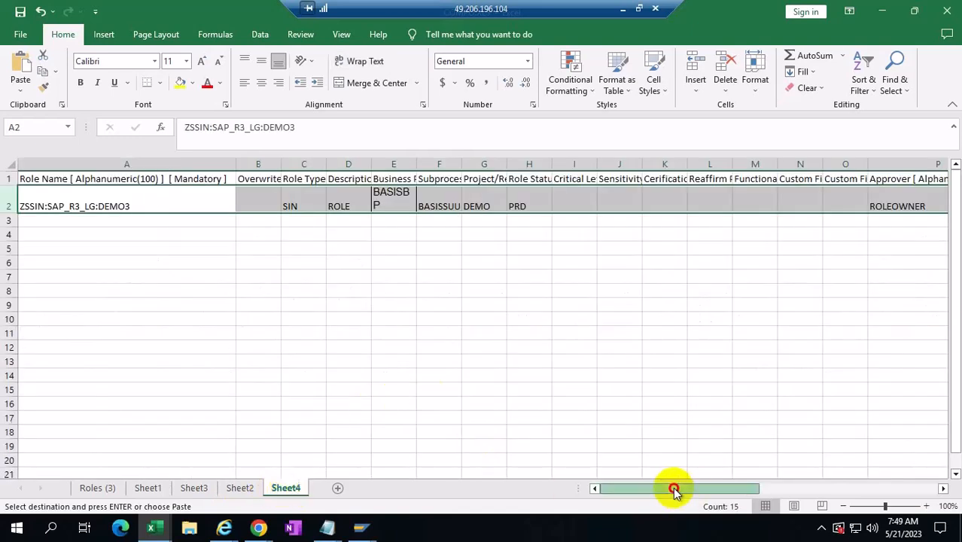
pyautogui.click(136, 224)
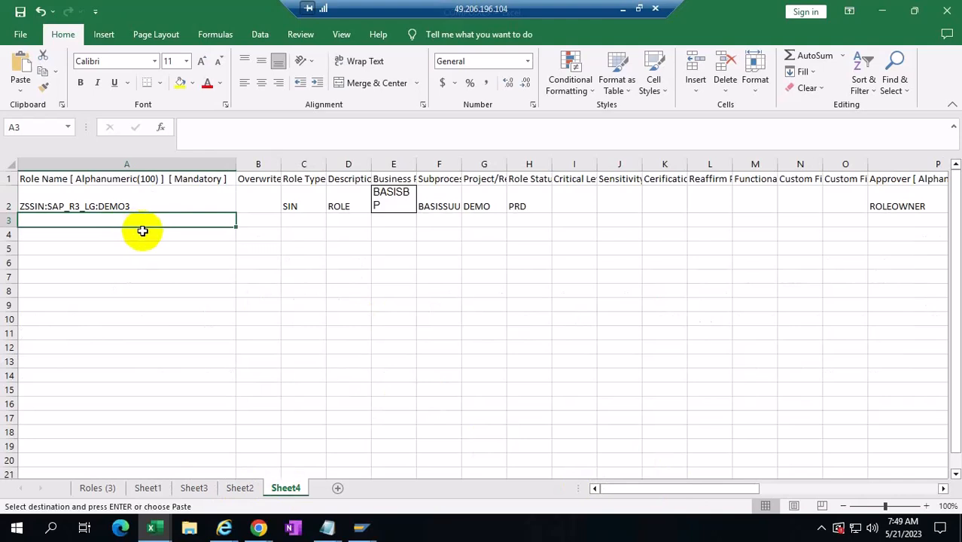
pyautogui.hotkey('ctrl', 'v')
pyautogui.click(204, 387)
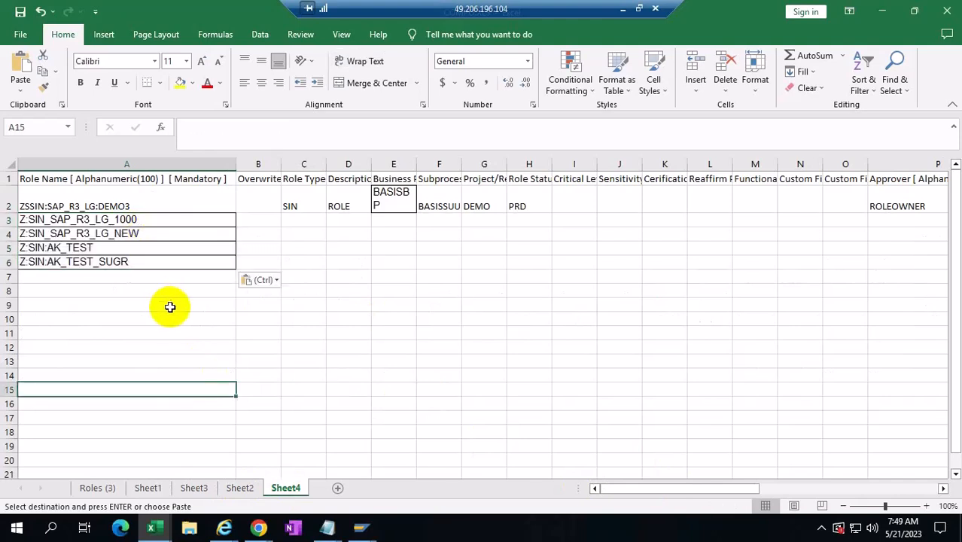
# - Fill row 2's role type through role status values (SIN, ROLE, BASISBP, subprocess, DEMO, PRD) down to row 6 for the pasted roles
pyautogui.click(294, 196)
pyautogui.moveTo(294, 197); pyautogui.dragTo(939, 198)
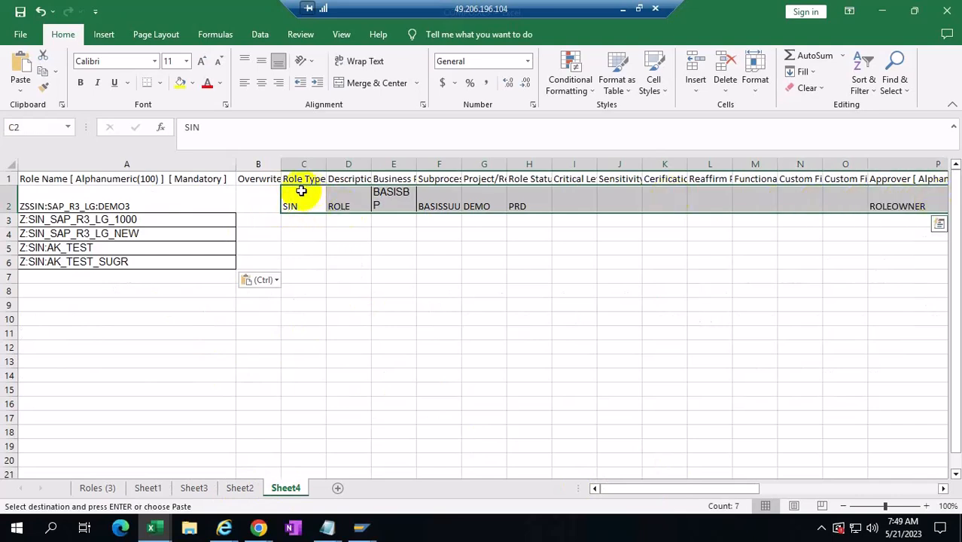
pyautogui.moveTo(294, 197); pyautogui.dragTo(551, 271)
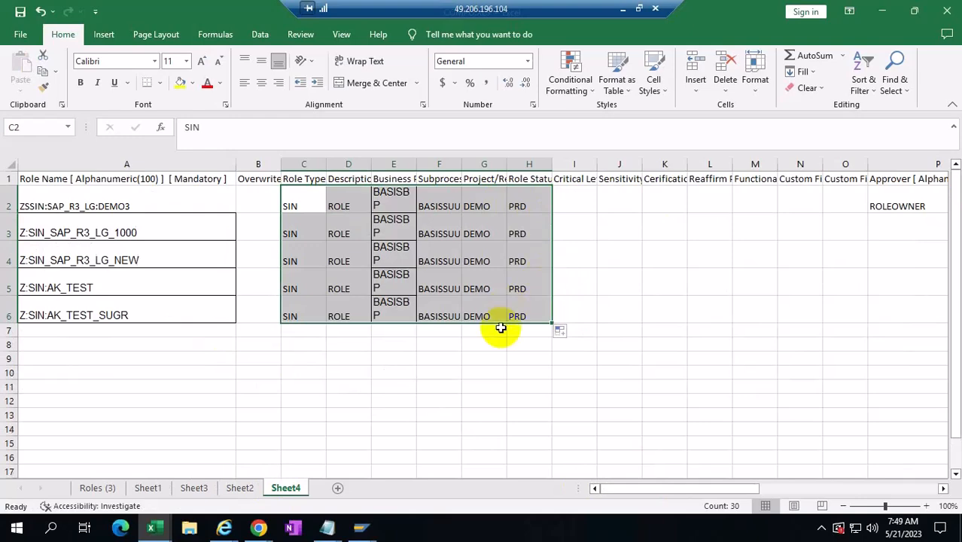
pyautogui.click(483, 399)
# - Fill the ROLEOWNER approver and alternate approver, plus both Y approver flags, from row 2 down to row 6
pyautogui.moveTo(660, 489); pyautogui.dragTo(707, 493)
pyautogui.moveTo(579, 202); pyautogui.dragTo(878, 209)
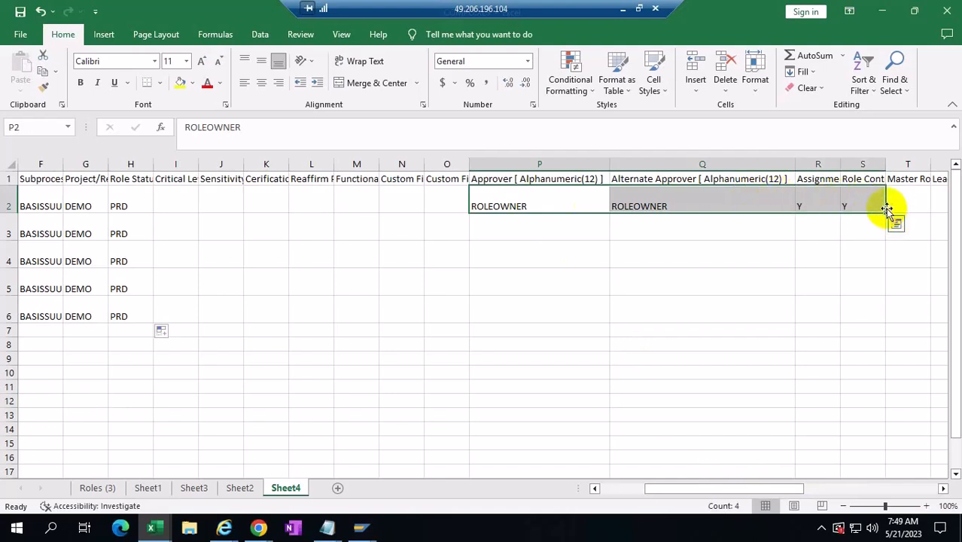
pyautogui.moveTo(883, 211); pyautogui.dragTo(873, 320)
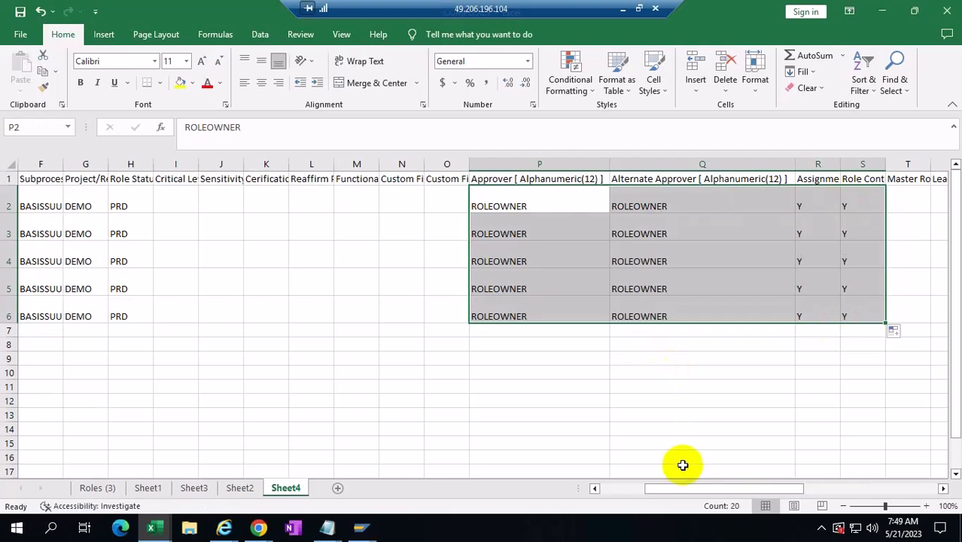
# - Fill methodology status C and system S4HCLNT100 from row 2 down to row 6
pyautogui.moveTo(709, 493); pyautogui.dragTo(828, 501)
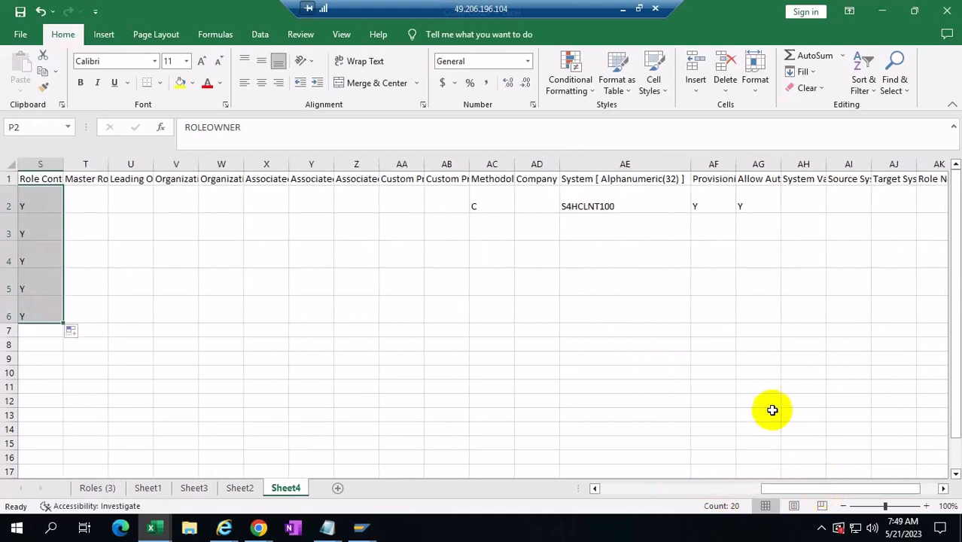
pyautogui.moveTo(496, 201); pyautogui.dragTo(773, 208)
pyautogui.click(505, 205)
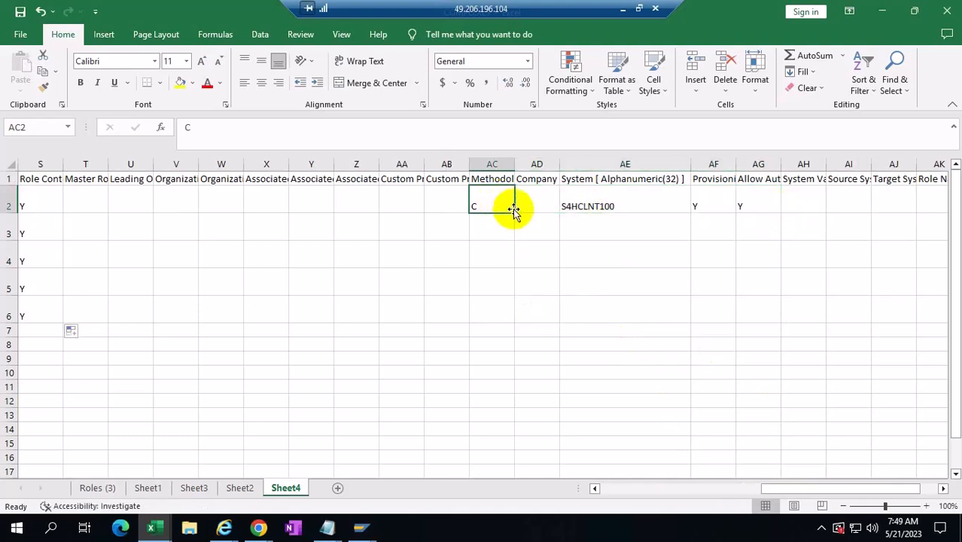
pyautogui.moveTo(514, 212); pyautogui.dragTo(511, 325)
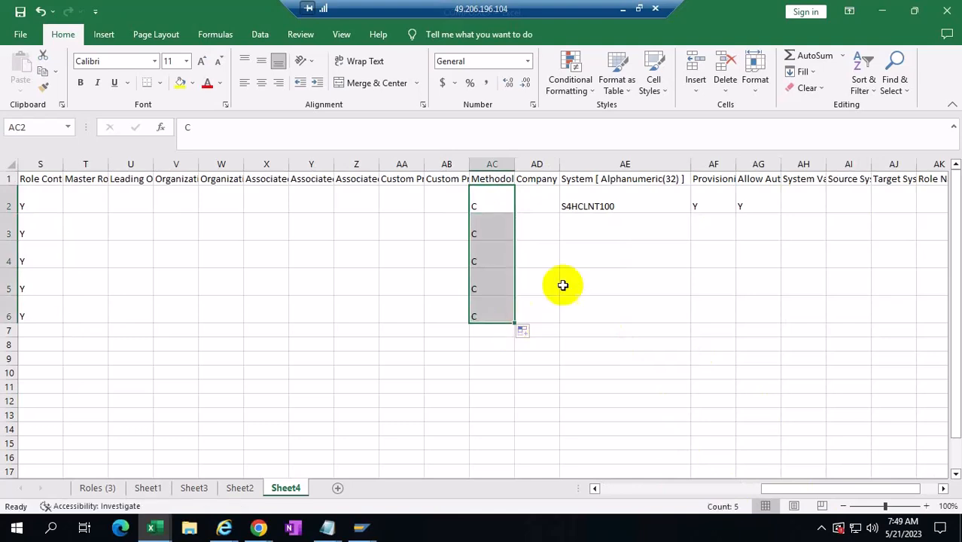
pyautogui.click(640, 202)
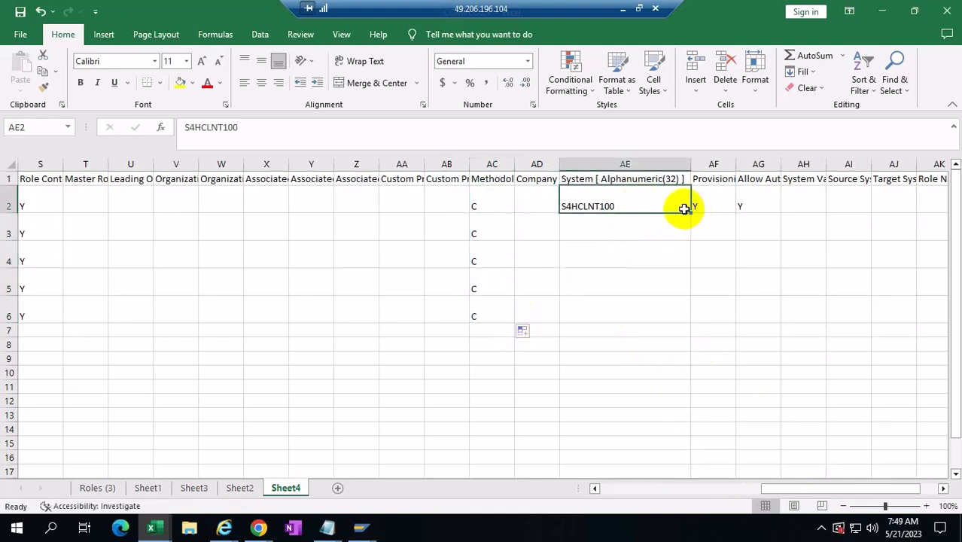
pyautogui.moveTo(690, 210); pyautogui.dragTo(684, 323)
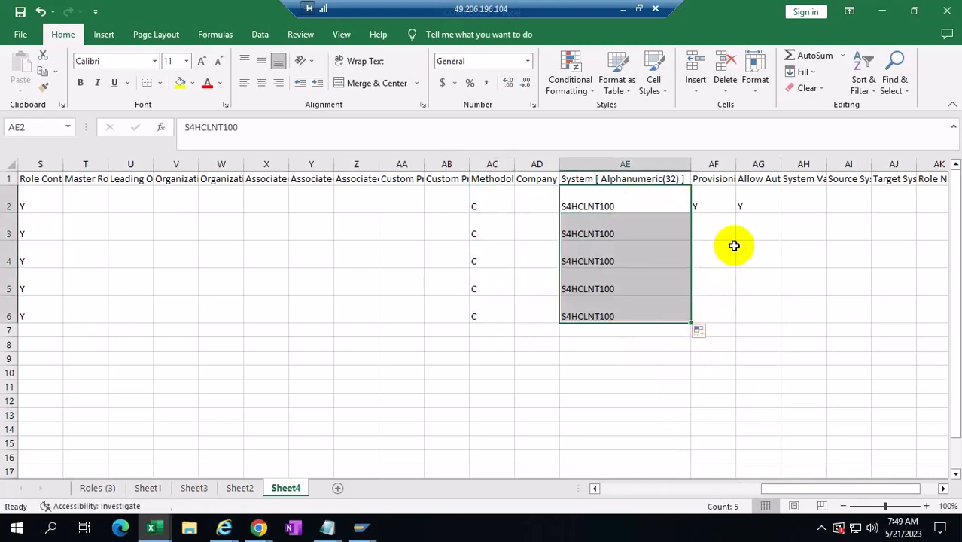
# - Fill the Y values for provisioning allowed and auto-provisioning from row 2 down to row 6
pyautogui.moveTo(711, 207); pyautogui.dragTo(756, 206)
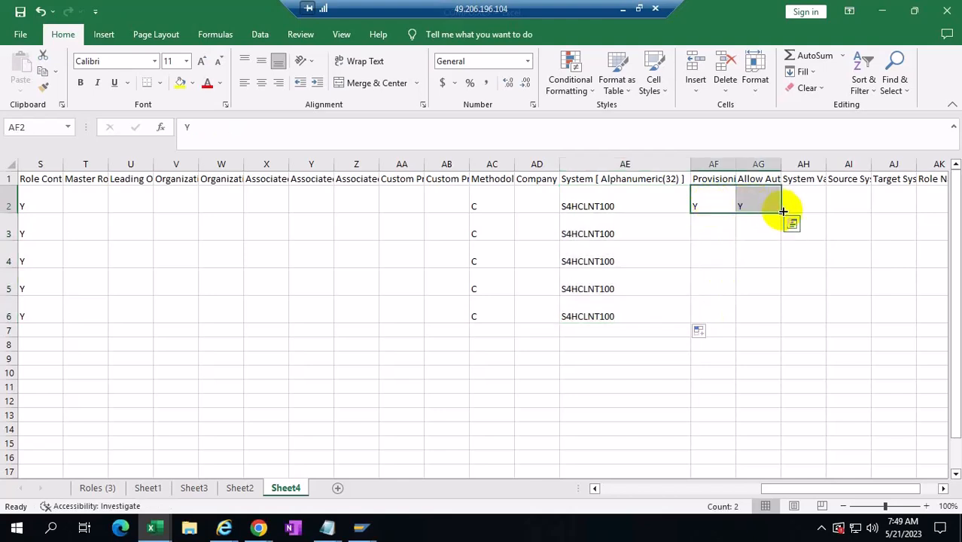
pyautogui.doubleClick(781, 211)
pyautogui.moveTo(832, 490); pyautogui.dragTo(652, 488)
pyautogui.click(9, 429)
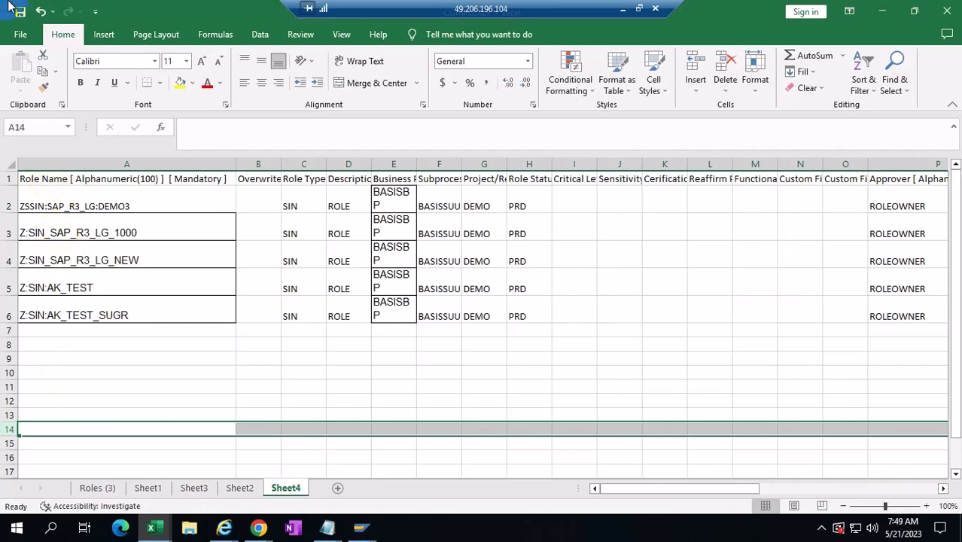
# - Replace the contents of the dERIVED text file in Notepad with the whole Sheet4 table, header row included
pyautogui.moveTo(336, 308); pyautogui.dragTo(336, 289)
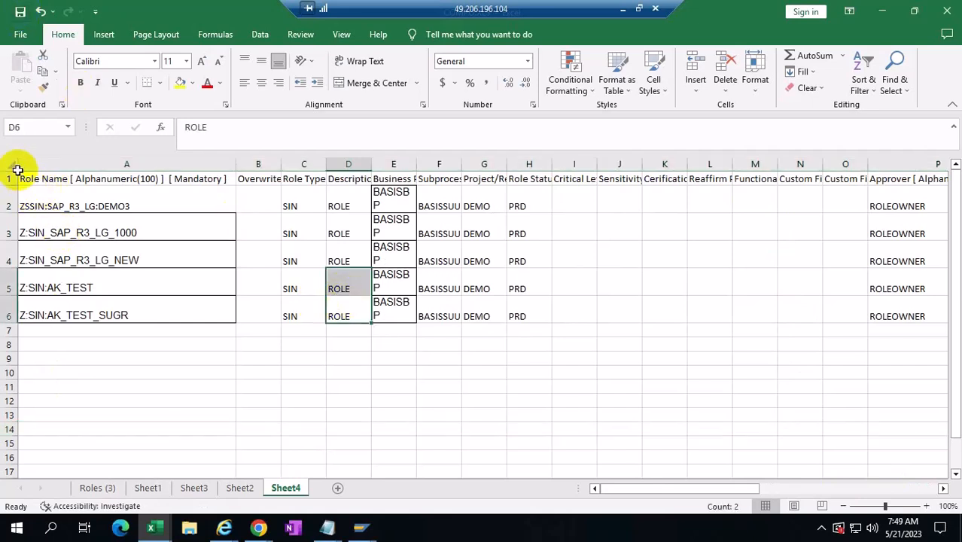
pyautogui.click(12, 166)
pyautogui.hotkey('ctrl', 'c')
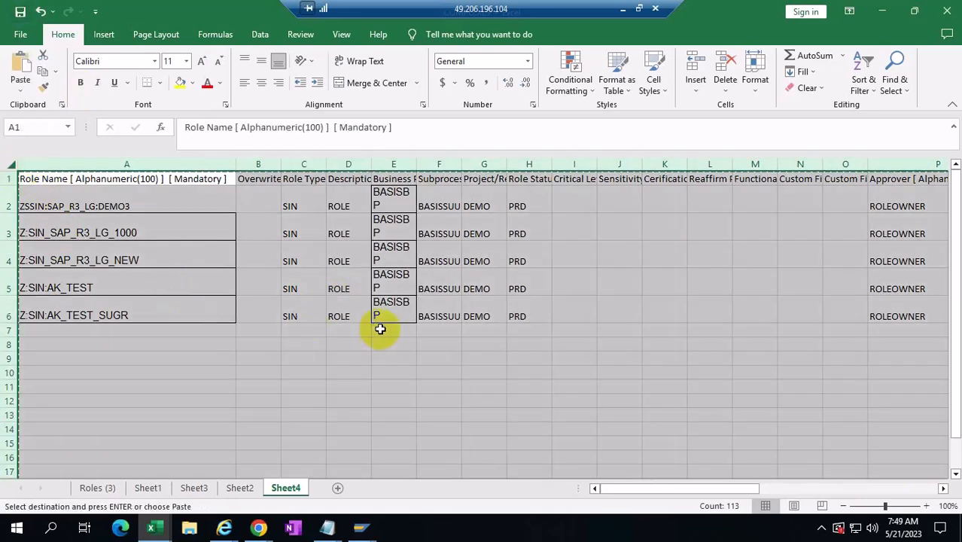
pyautogui.click(327, 526)
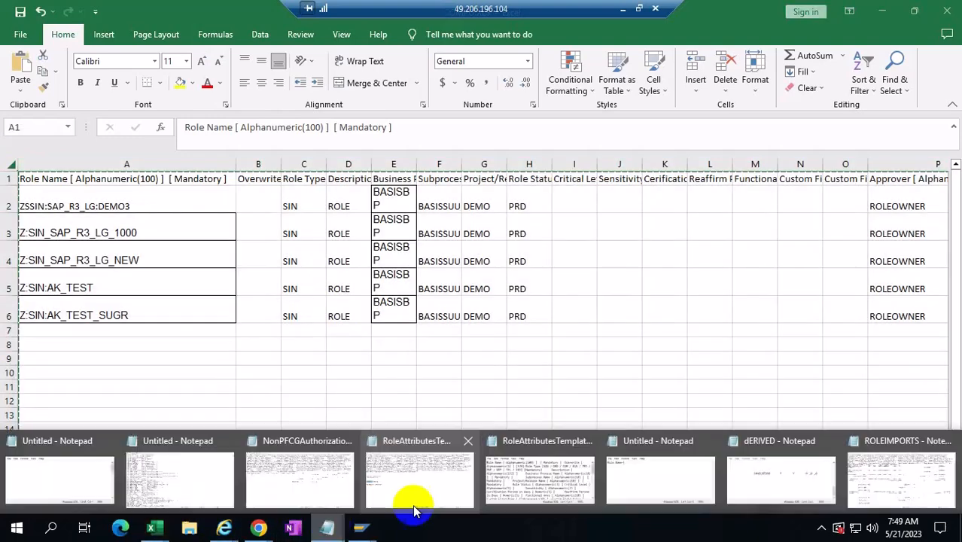
pyautogui.click(783, 484)
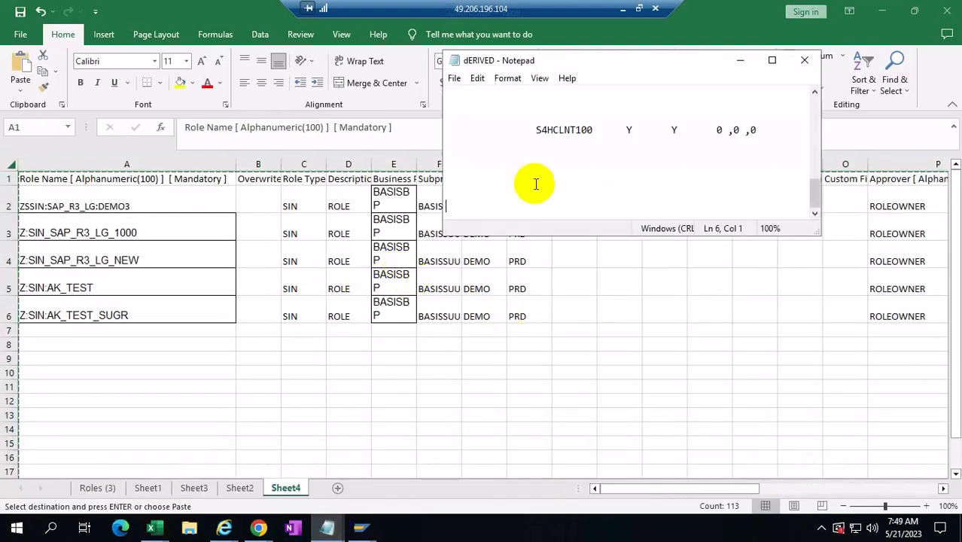
pyautogui.hotkey('ctrl', 'a')
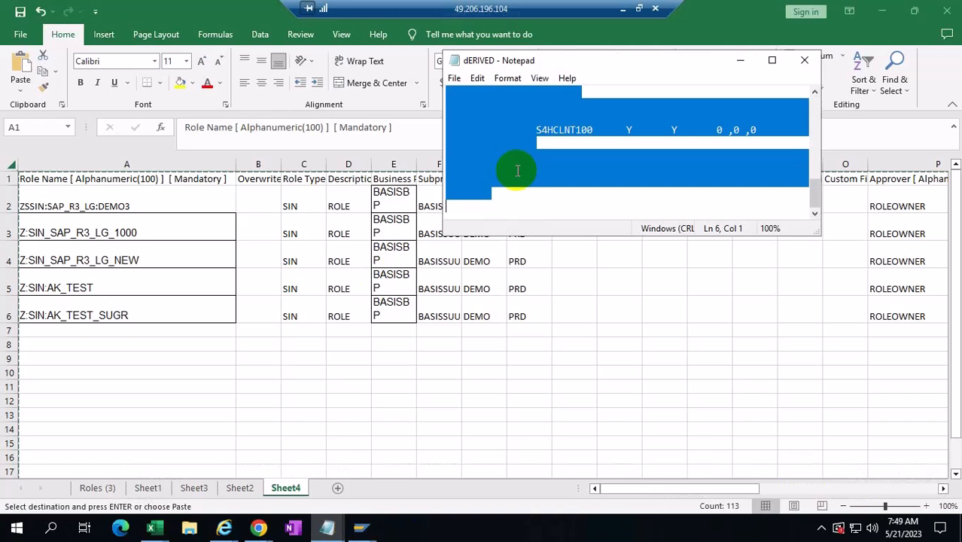
pyautogui.hotkey('ctrl', 'v')
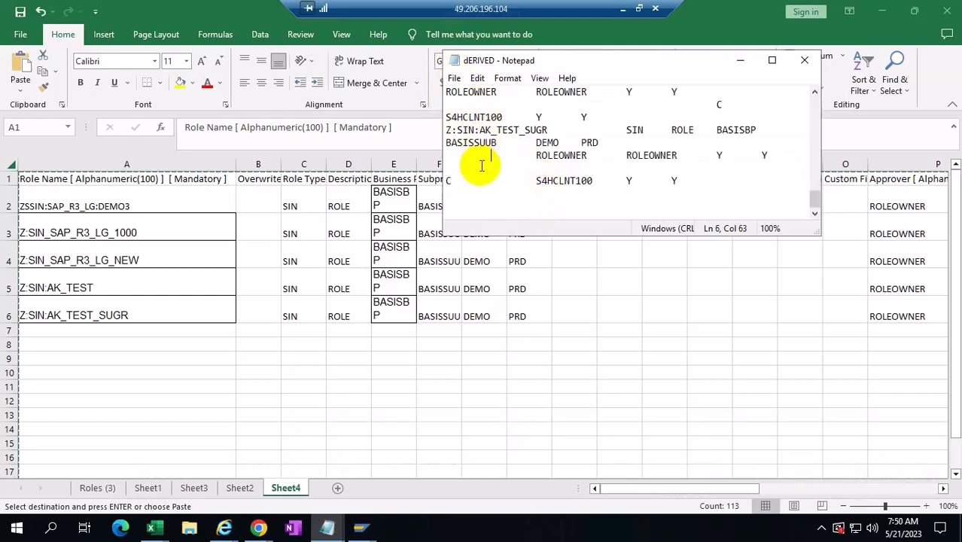
pyautogui.hotkey('ctrl', 'a')
pyautogui.press('Delete')
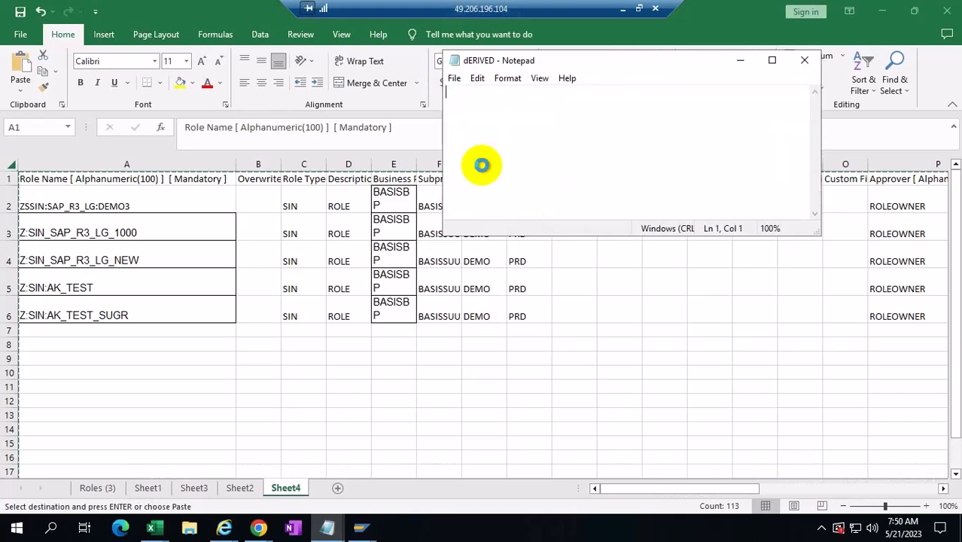
pyautogui.hotkey('ctrl', 'v')
# - Save the dERIVED text file with the pasted single role data
pyautogui.click(454, 79)
pyautogui.click(487, 130)
pyautogui.click(453, 78)
pyautogui.click(477, 126)
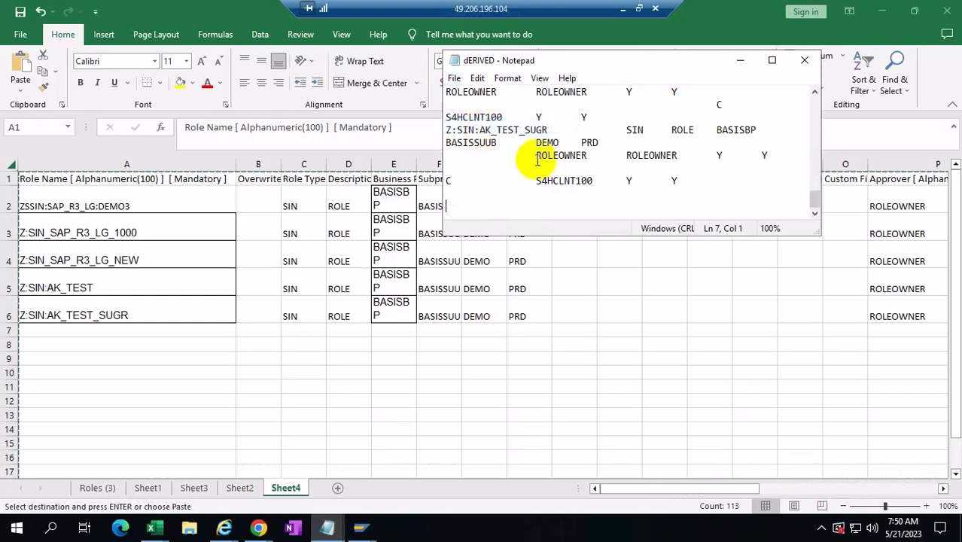
# - Switch to the Role Import window in Chrome and set source system S4HCLNT100 and methodology status Complete
pyautogui.click(259, 527)
pyautogui.click(399, 452)
pyautogui.scroll(-3, 736, 273)
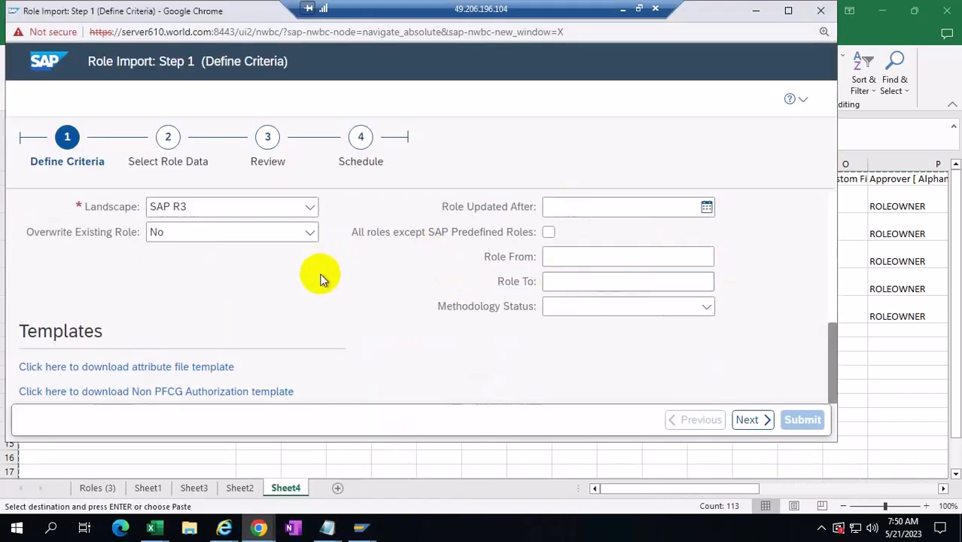
pyautogui.scroll(3, 628, 272)
pyautogui.scroll(-1, 704, 383)
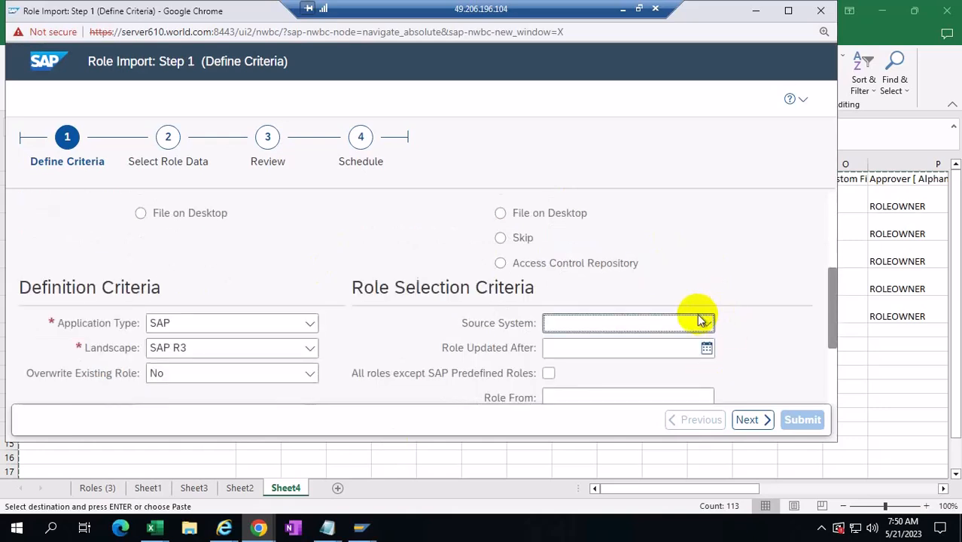
pyautogui.click(705, 323)
pyautogui.click(602, 394)
pyautogui.moveTo(833, 301); pyautogui.dragTo(835, 399)
pyautogui.click(704, 307)
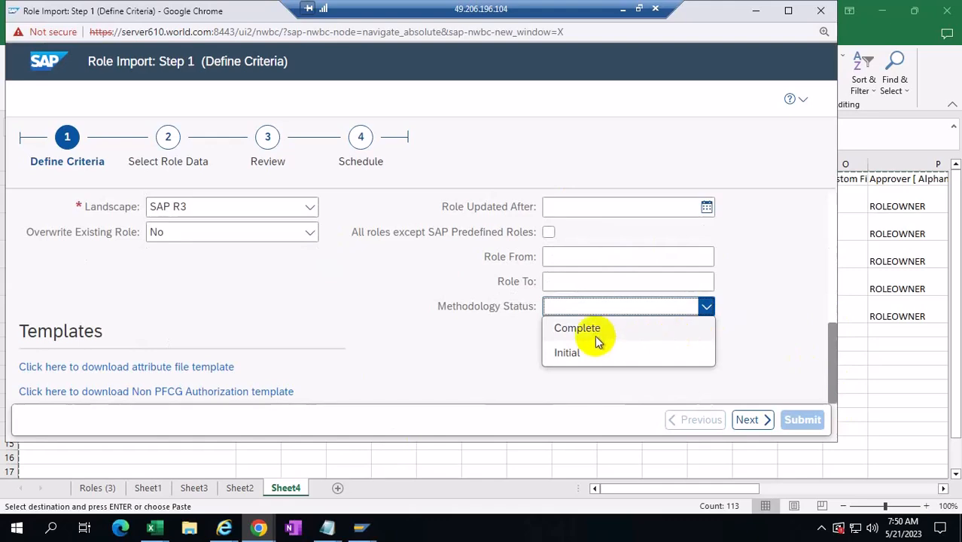
pyautogui.click(594, 335)
# - Set the role attribute source to File on Desktop in the import criteria and proceed to the role data selection
pyautogui.click(766, 422)
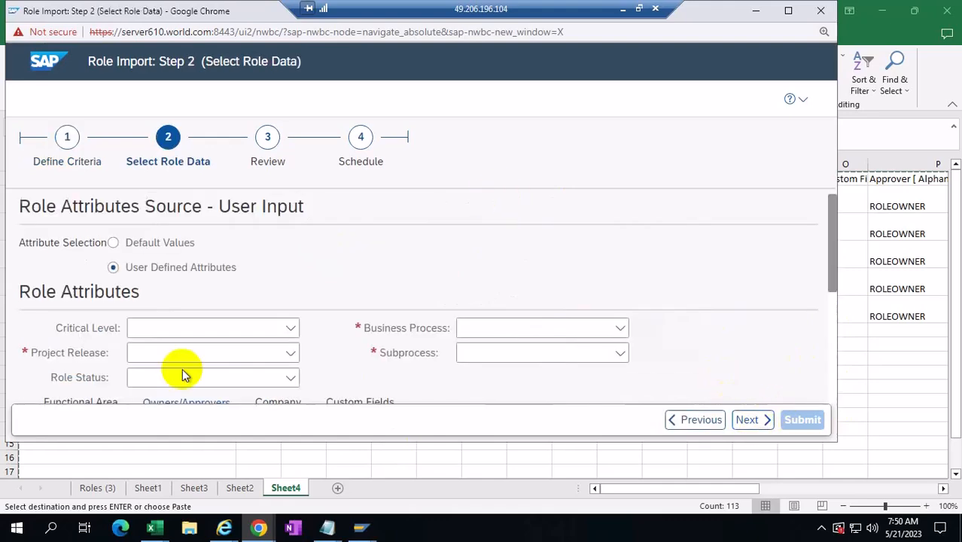
pyautogui.click(674, 420)
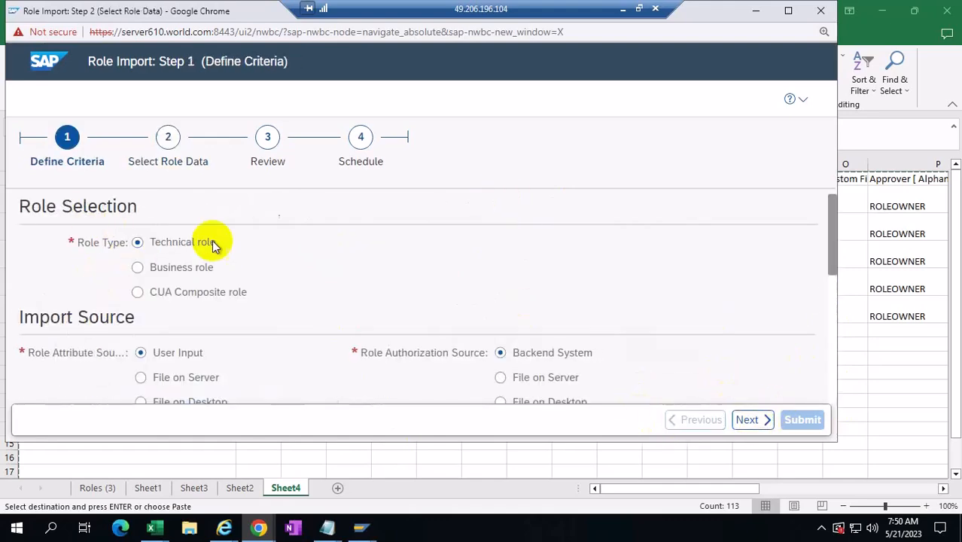
pyautogui.click(140, 401)
pyautogui.moveTo(832, 260); pyautogui.dragTo(829, 368)
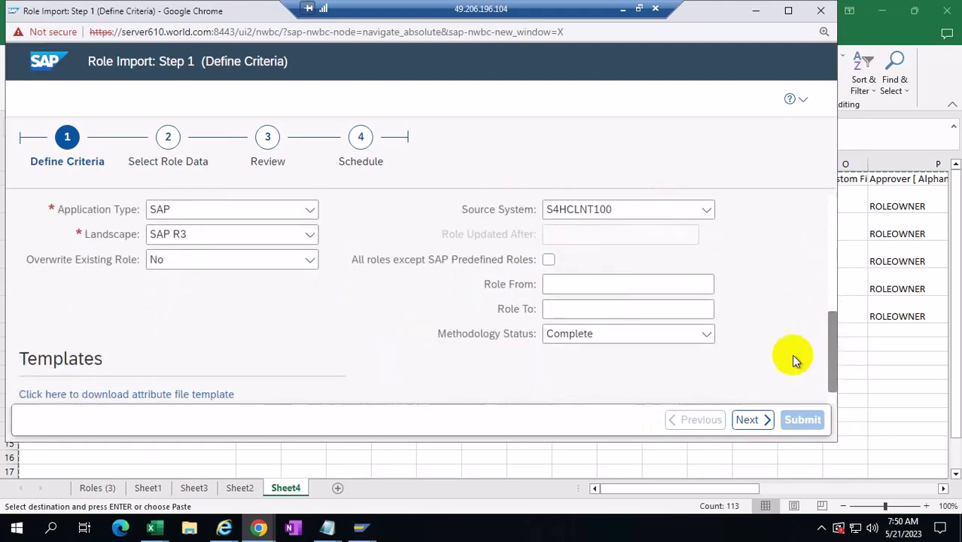
pyautogui.click(745, 420)
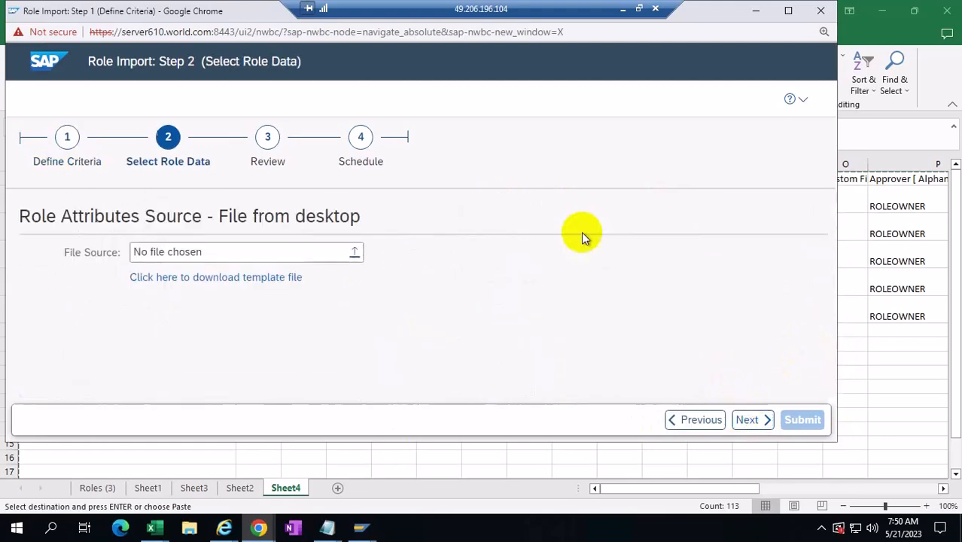
# - Choose the dERIVED file from the Desktop as the role attribute source and continue to the review
pyautogui.click(354, 252)
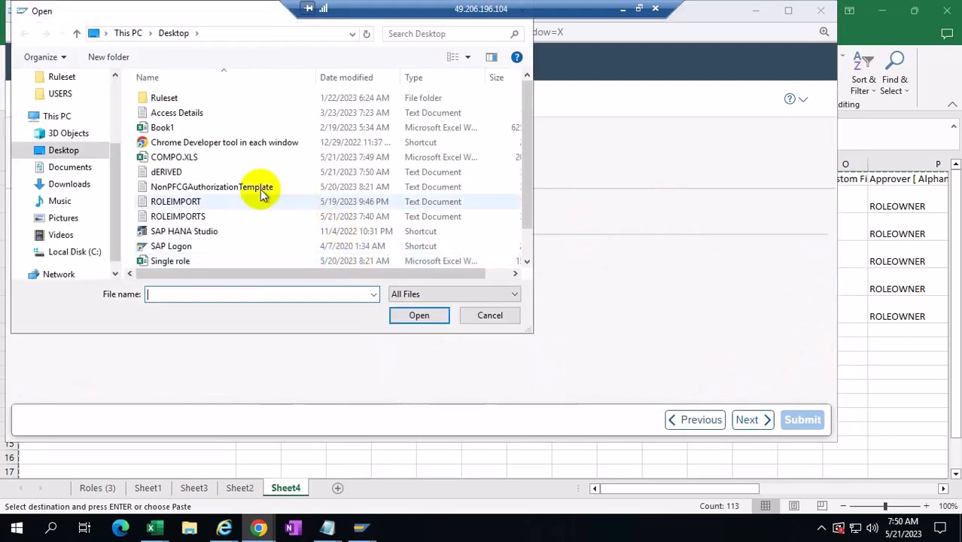
pyautogui.click(167, 171)
pyautogui.click(410, 314)
pyautogui.click(760, 422)
# - Preview all roles in the file and submit the role import
pyautogui.click(43, 256)
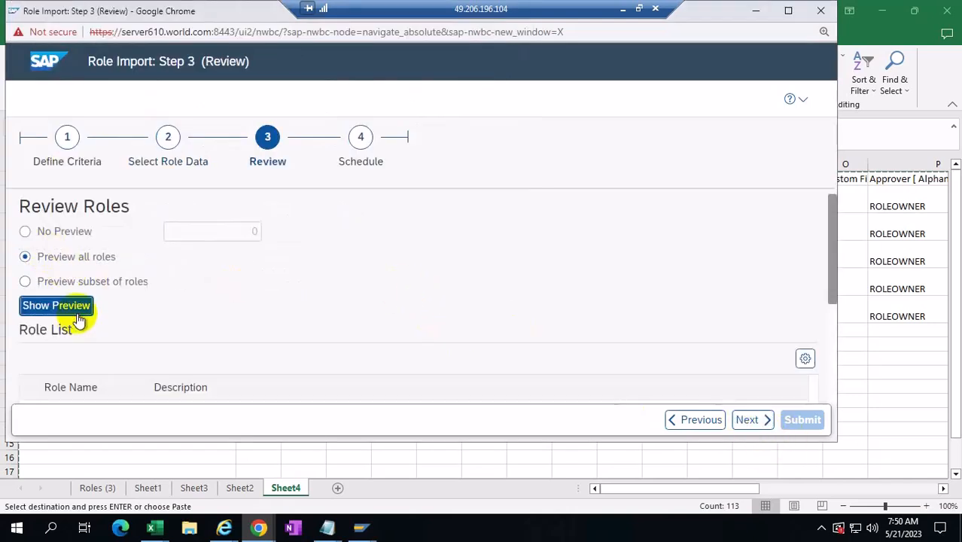
pyautogui.click(71, 315)
pyautogui.scroll(-3, 500, 304)
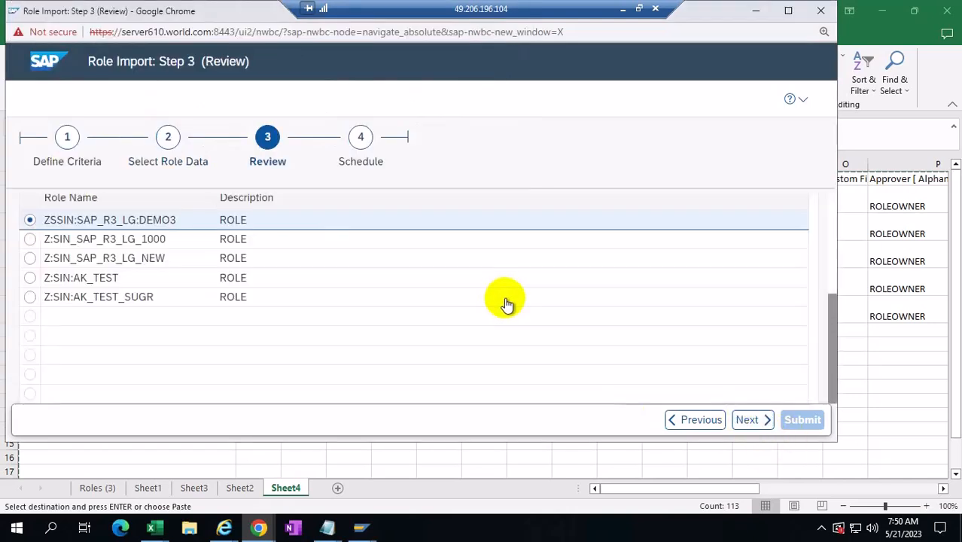
pyautogui.click(749, 422)
pyautogui.click(807, 425)
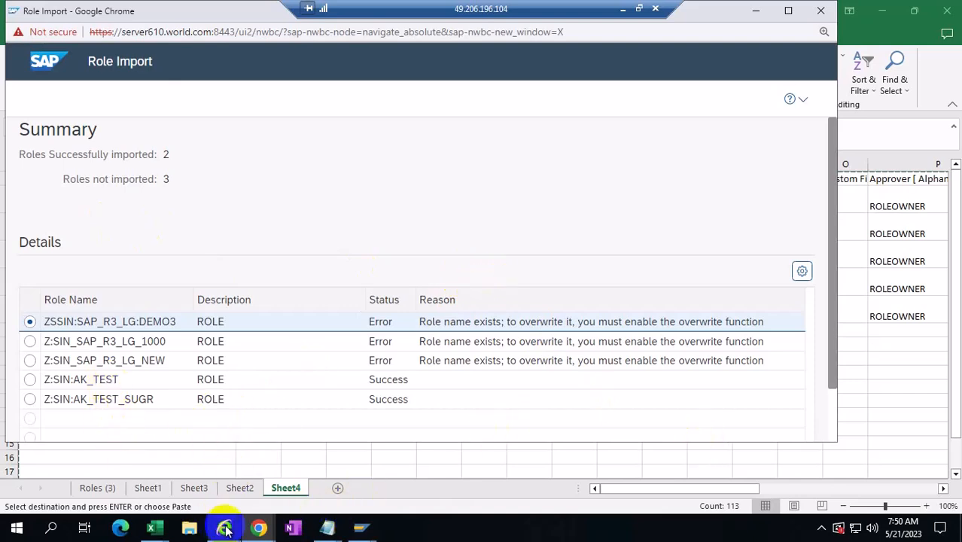
# - Close the Role Import summary window and the dERIVED text file
pyautogui.click(268, 535)
pyautogui.click(408, 471)
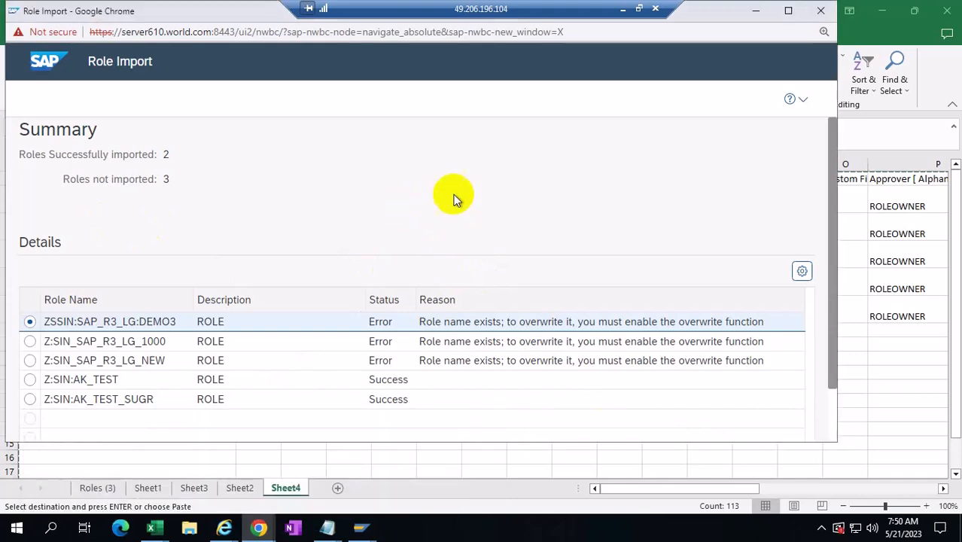
pyautogui.click(819, 20)
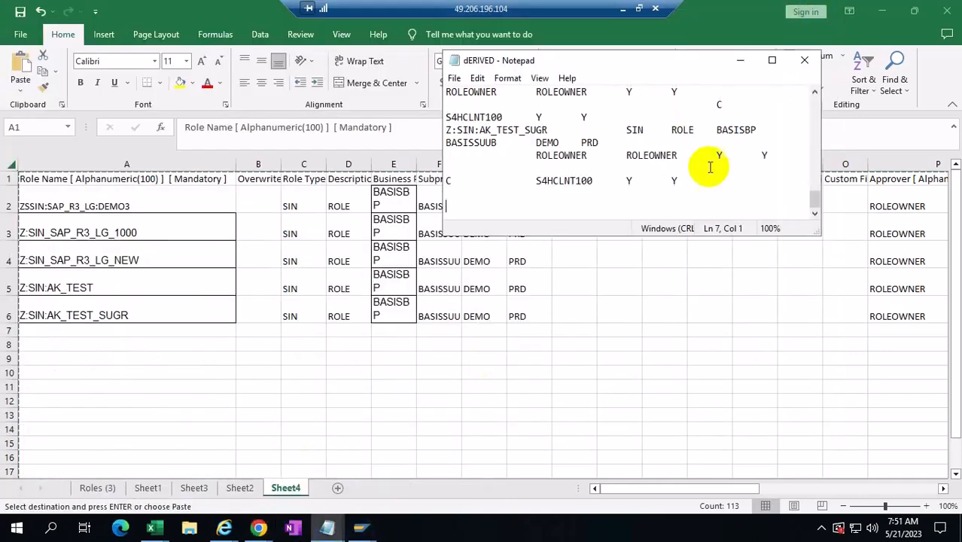
pyautogui.click(804, 62)
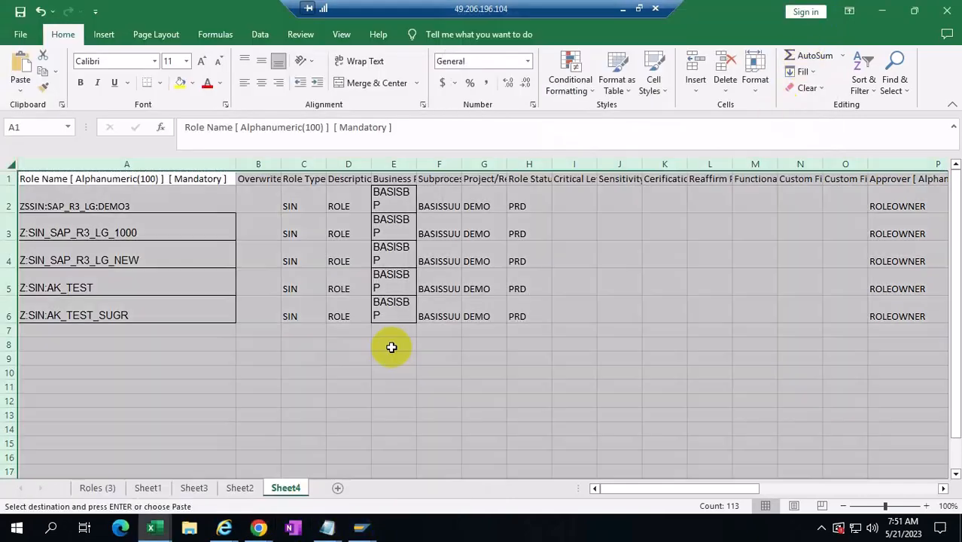
# - Look through Sheet1, Sheet3 and Sheet2 of the workbook for the composite role data and select all of Sheet3
pyautogui.click(147, 491)
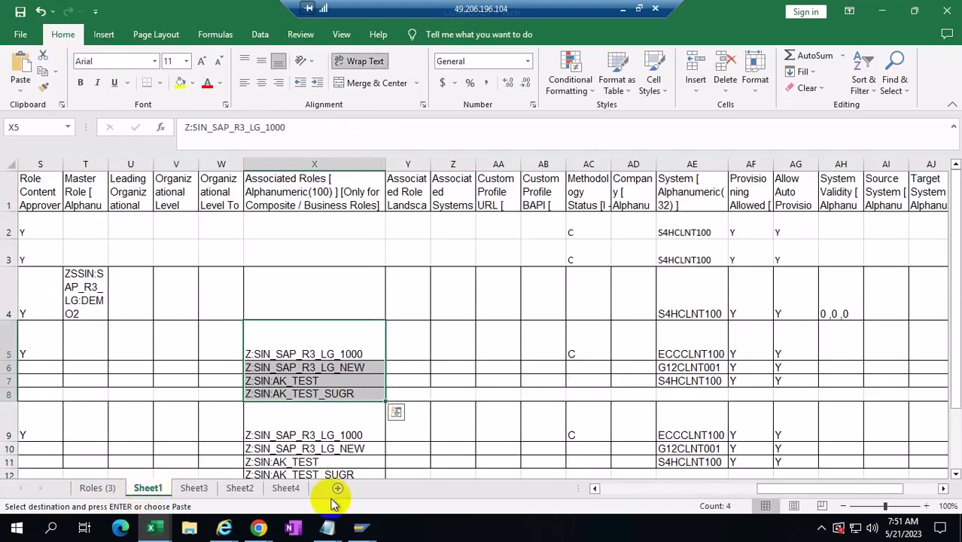
pyautogui.click(190, 487)
pyautogui.click(241, 488)
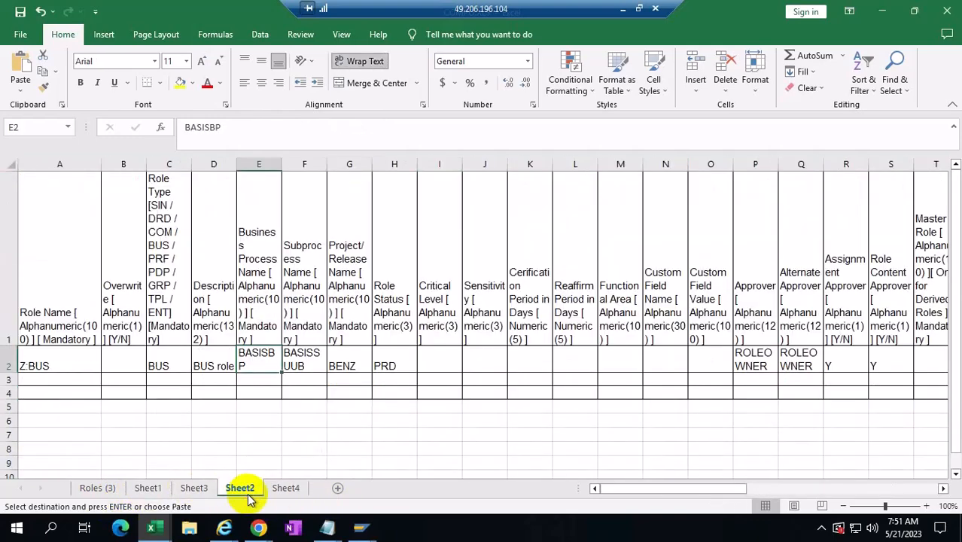
pyautogui.click(192, 488)
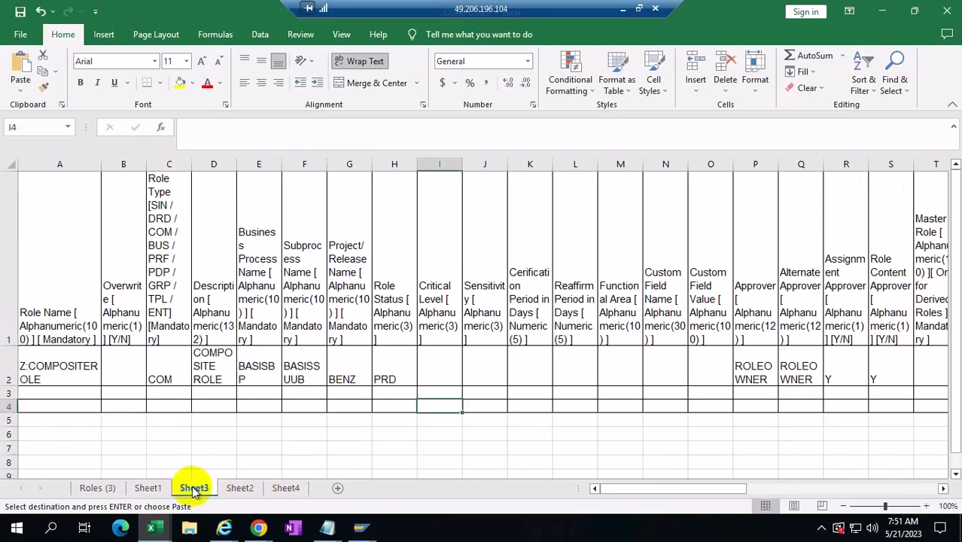
pyautogui.click(10, 162)
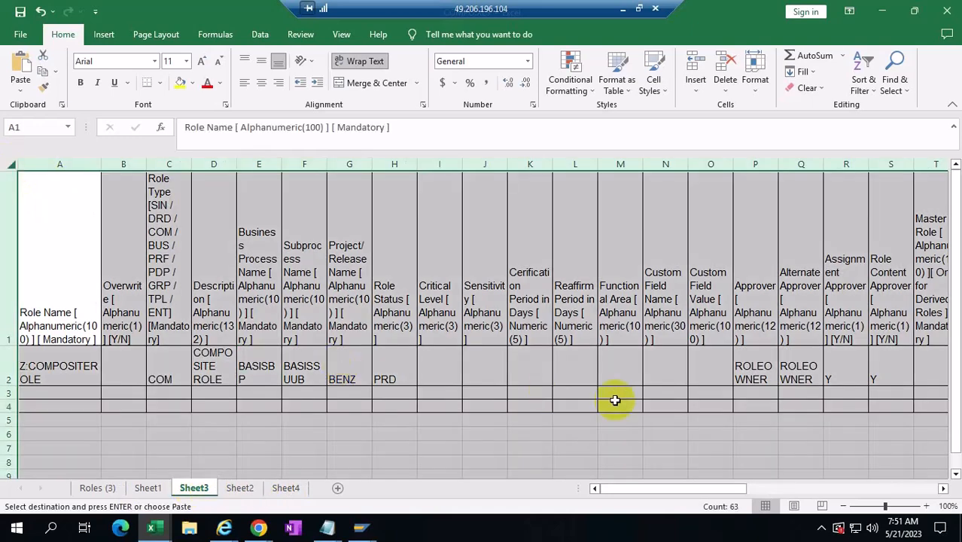
# - Switch to the ROLEIMPORTS text file in Notepad, check its composite role rows and save it
pyautogui.click(327, 527)
pyautogui.moveTo(776, 477)
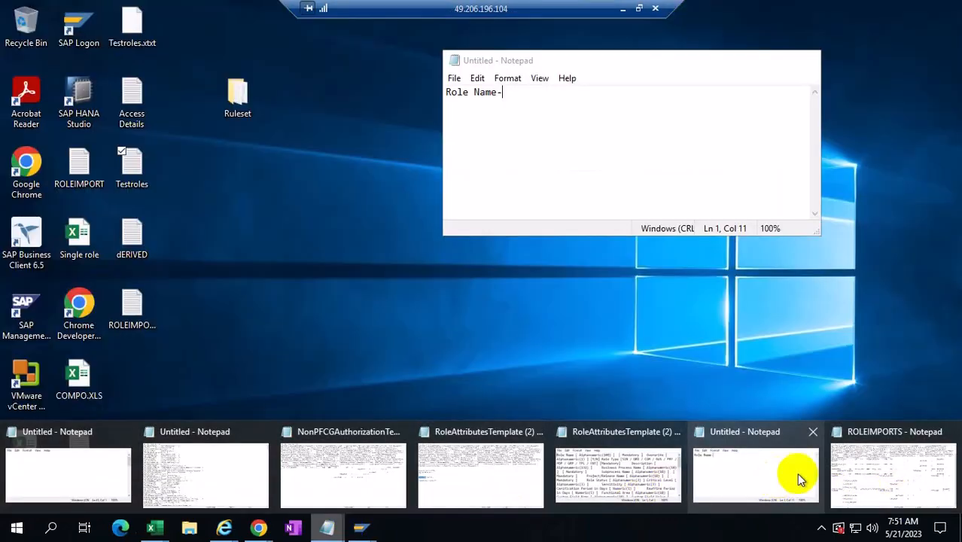
pyautogui.click(853, 466)
pyautogui.click(165, 193)
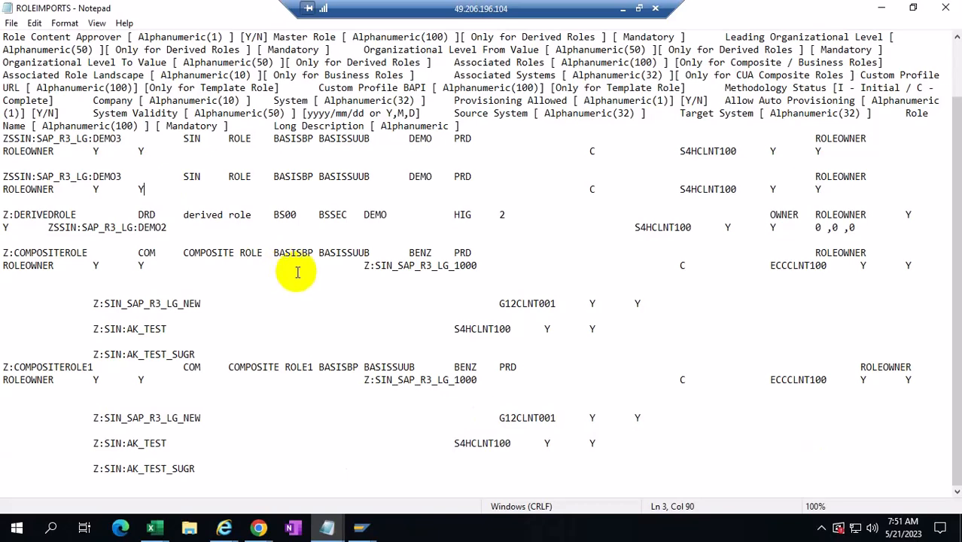
pyautogui.click(12, 24)
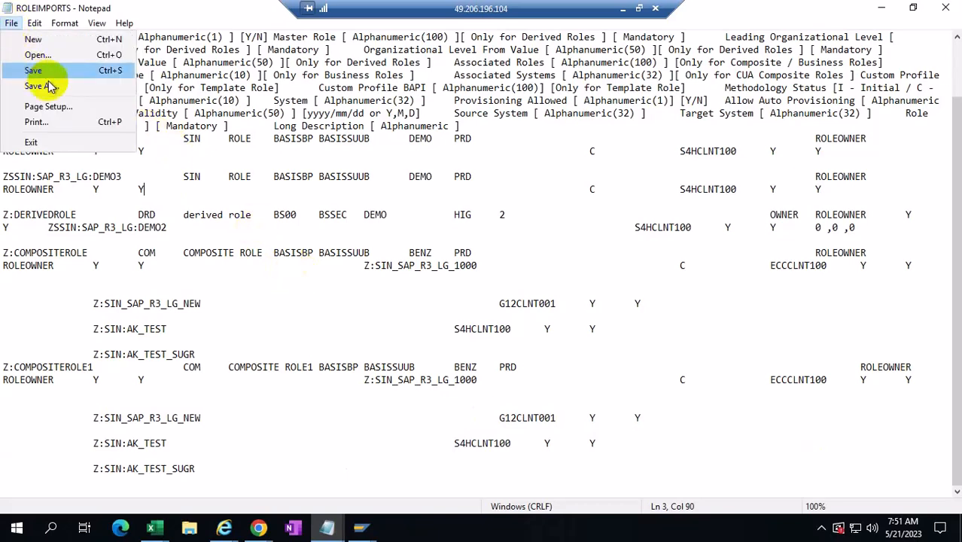
pyautogui.click(32, 68)
# - Start a new Role Import from Access Management, maximize its window and set the role attribute source to File on Desktop
pyautogui.moveTo(258, 527)
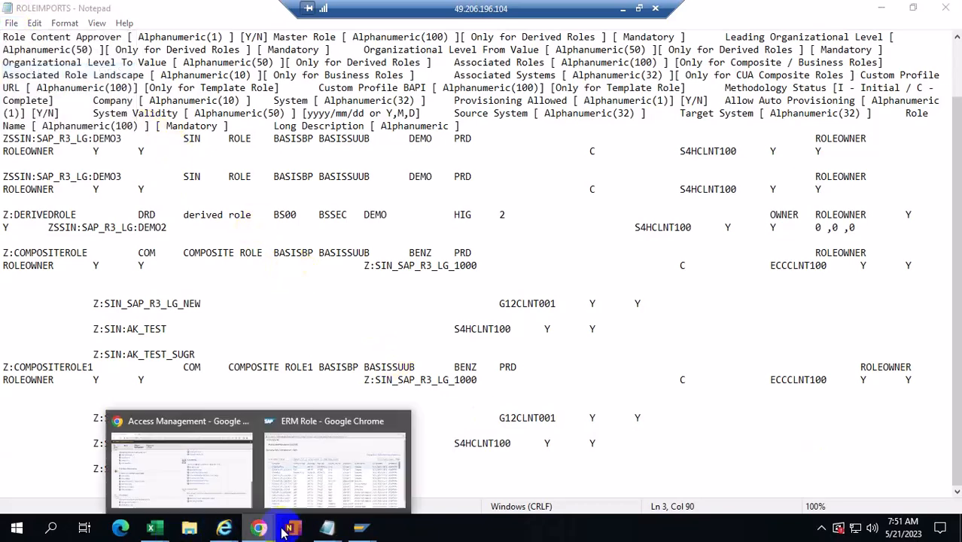
pyautogui.click(228, 459)
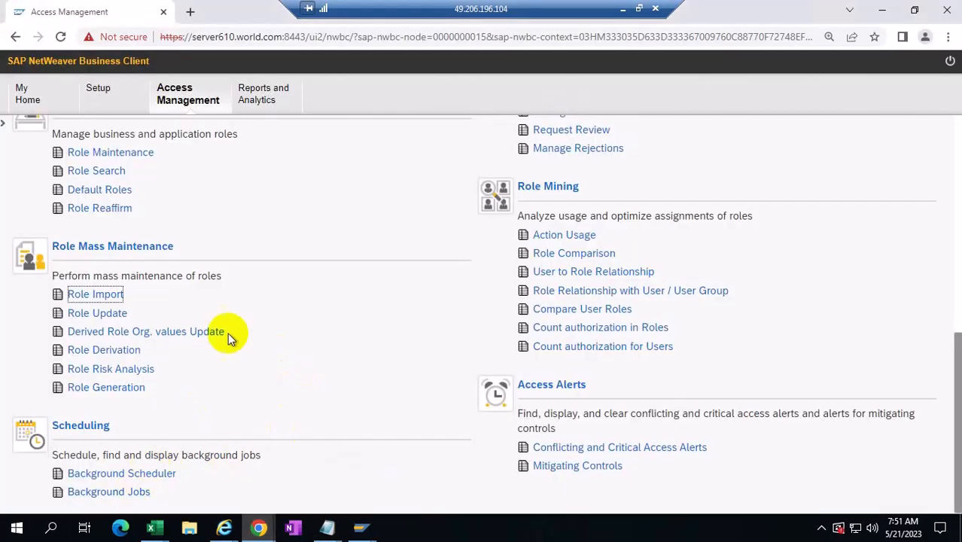
pyautogui.click(97, 295)
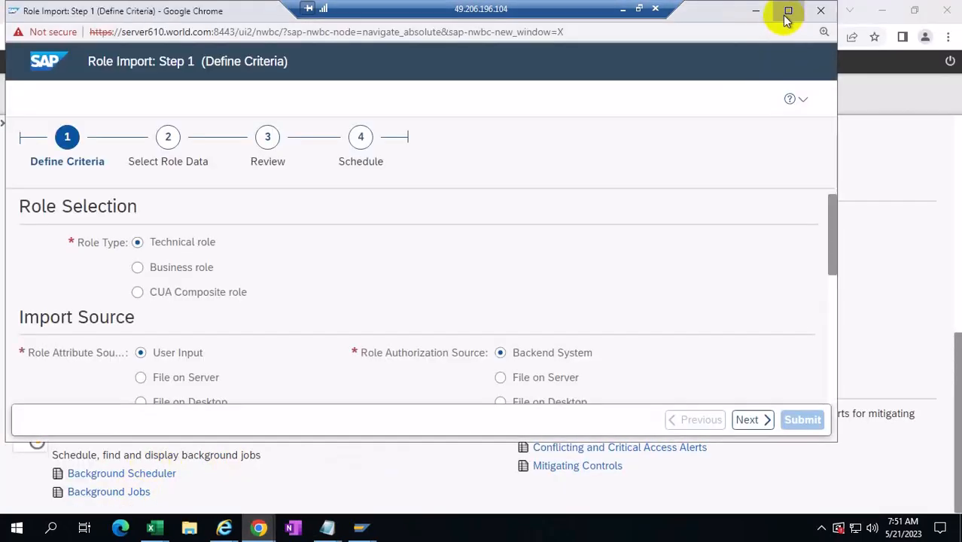
pyautogui.click(787, 10)
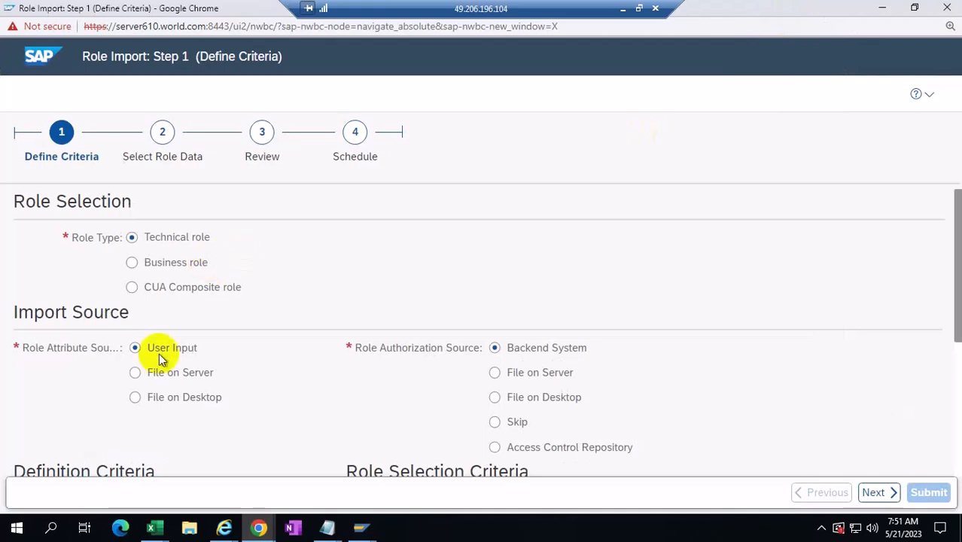
pyautogui.click(135, 397)
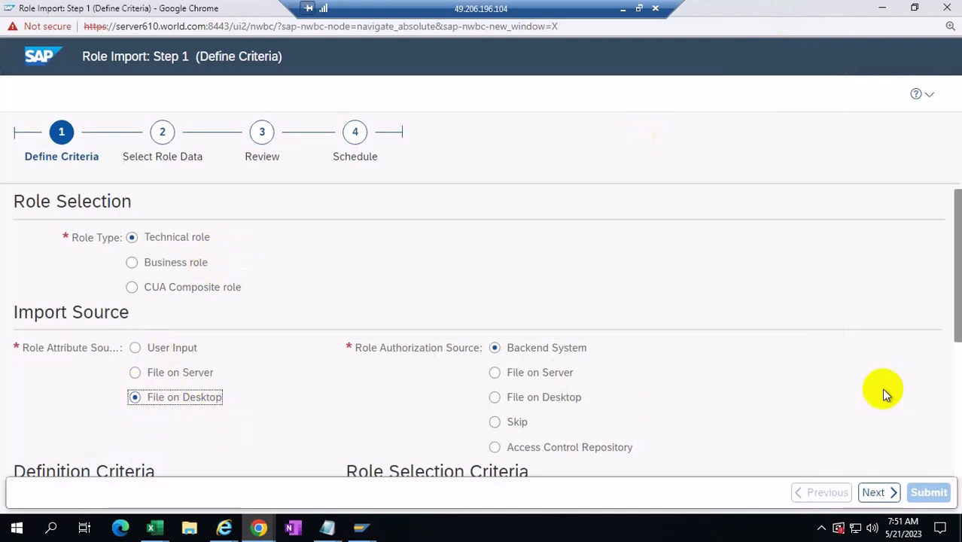
pyautogui.scroll(-3, 882, 388)
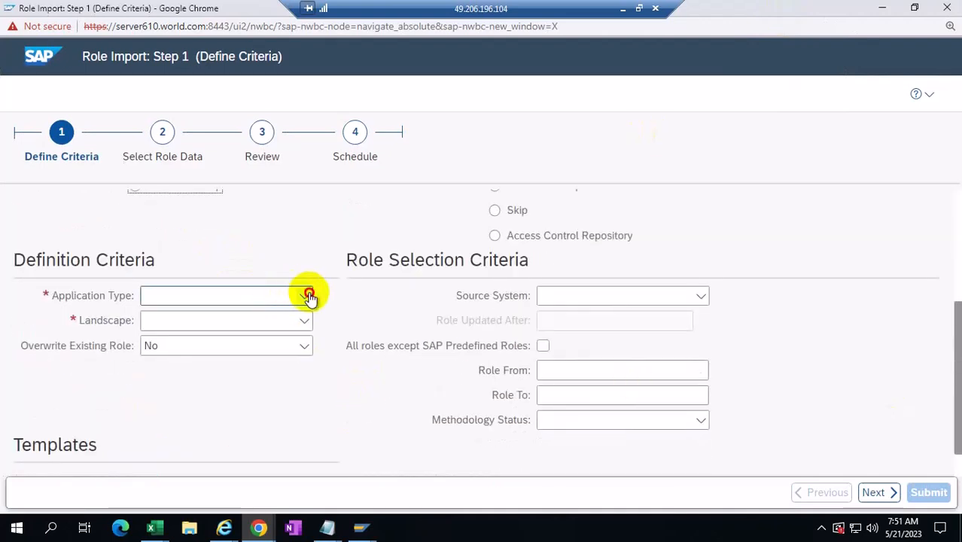
# - Set application type SAP, landscape SAP R3, methodology status Complete, source system S4HCLNT100 and Overwrite Existing Role to Yes
pyautogui.click(305, 296)
pyautogui.click(167, 391)
pyautogui.click(305, 322)
pyautogui.click(208, 356)
pyautogui.click(700, 420)
pyautogui.click(575, 443)
pyautogui.click(700, 293)
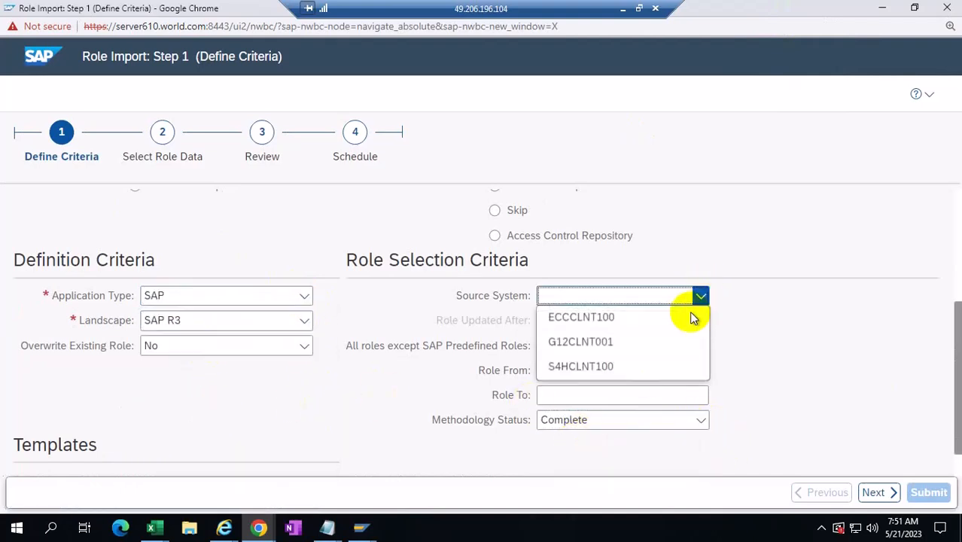
pyautogui.click(601, 365)
pyautogui.click(305, 348)
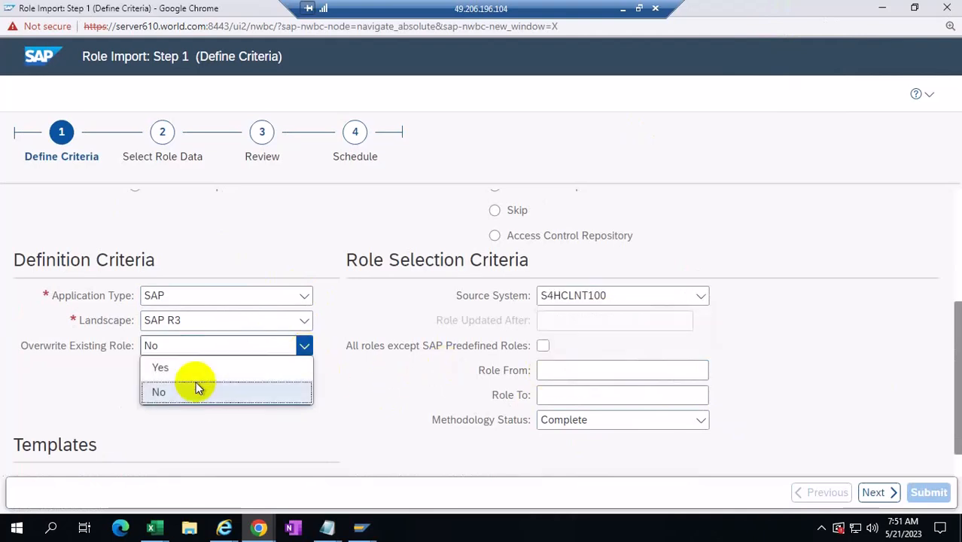
pyautogui.click(161, 368)
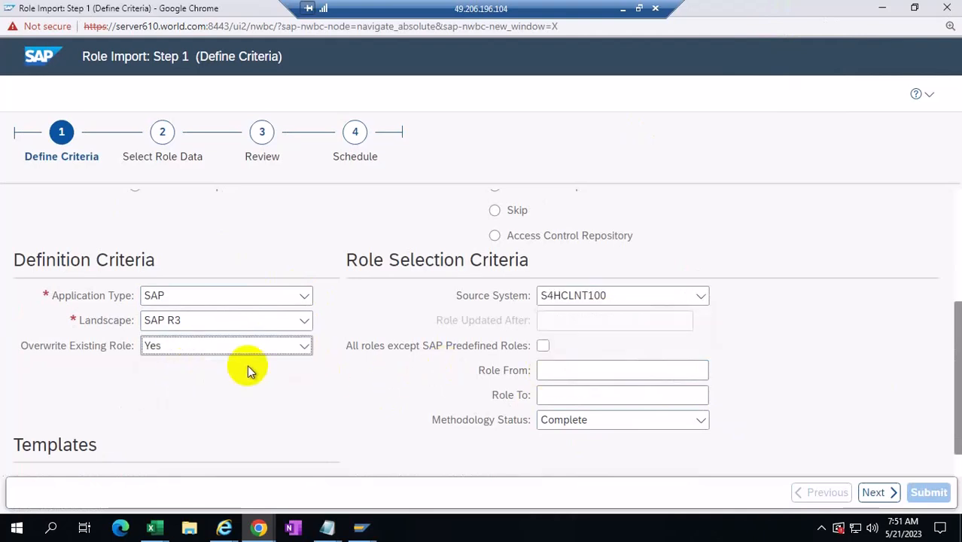
# - Load the ROLEIMPORTS text file from the Desktop as the role attribute file source and continue to the review
pyautogui.click(874, 492)
pyautogui.click(350, 248)
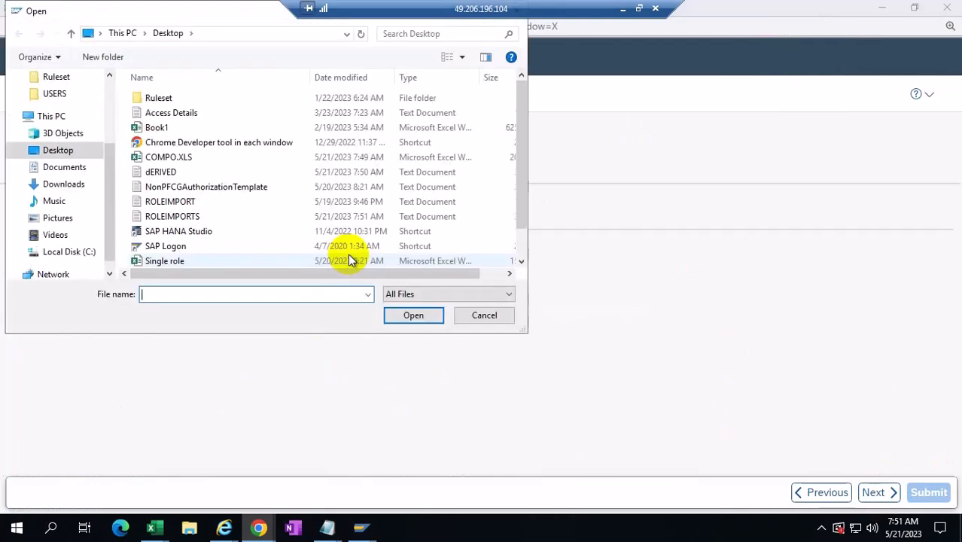
pyautogui.click(194, 217)
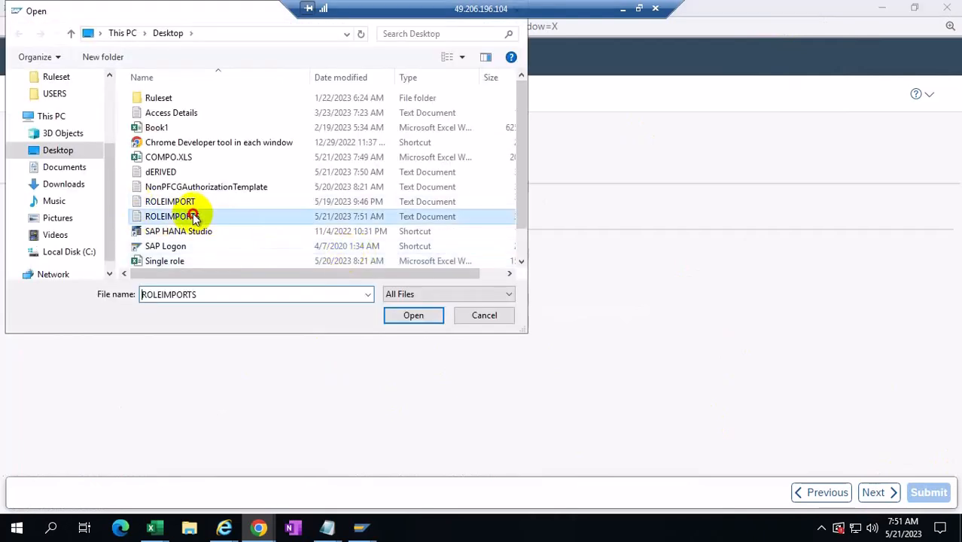
pyautogui.click(411, 314)
pyautogui.click(873, 492)
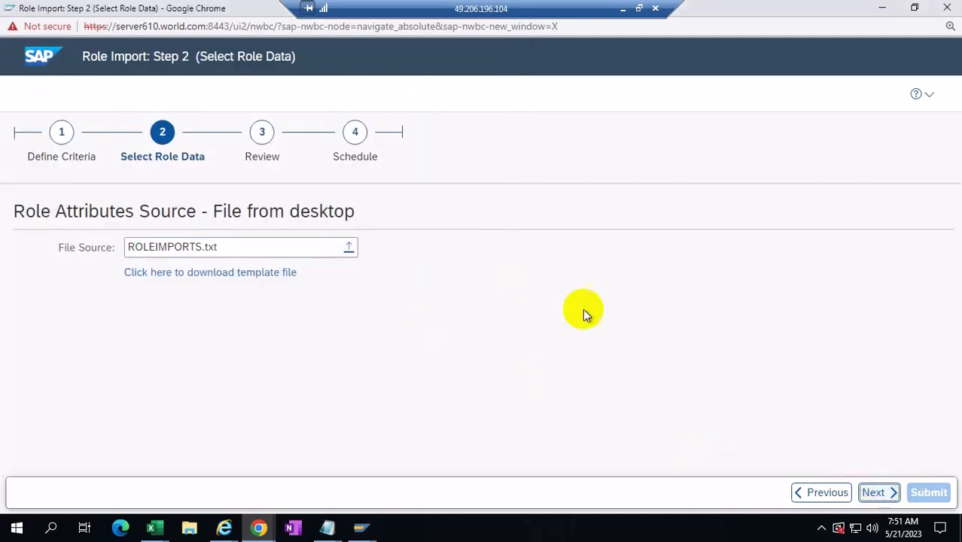
# - Preview all roles of the import and submit it as a foreground job
pyautogui.click(58, 252)
pyautogui.click(51, 300)
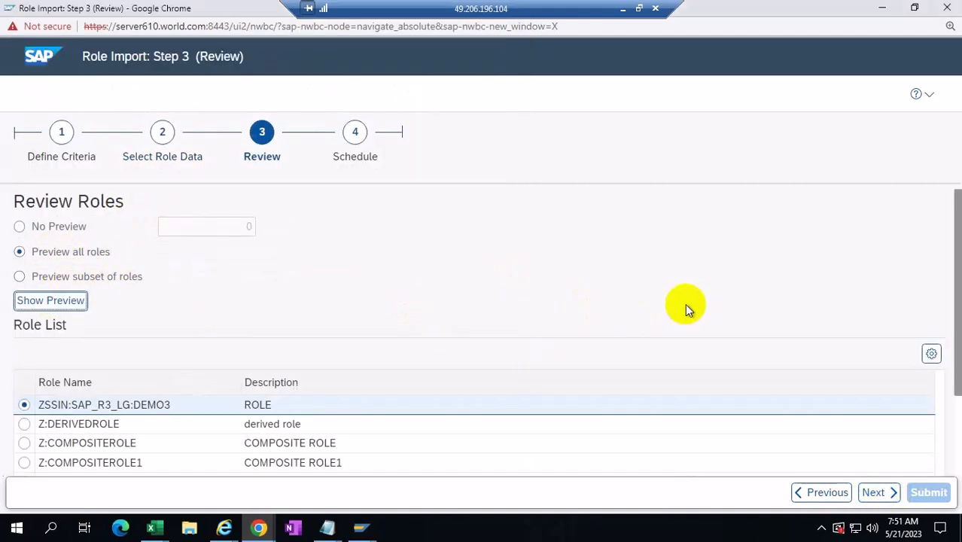
pyautogui.scroll(-2, 679, 304)
pyautogui.click(873, 493)
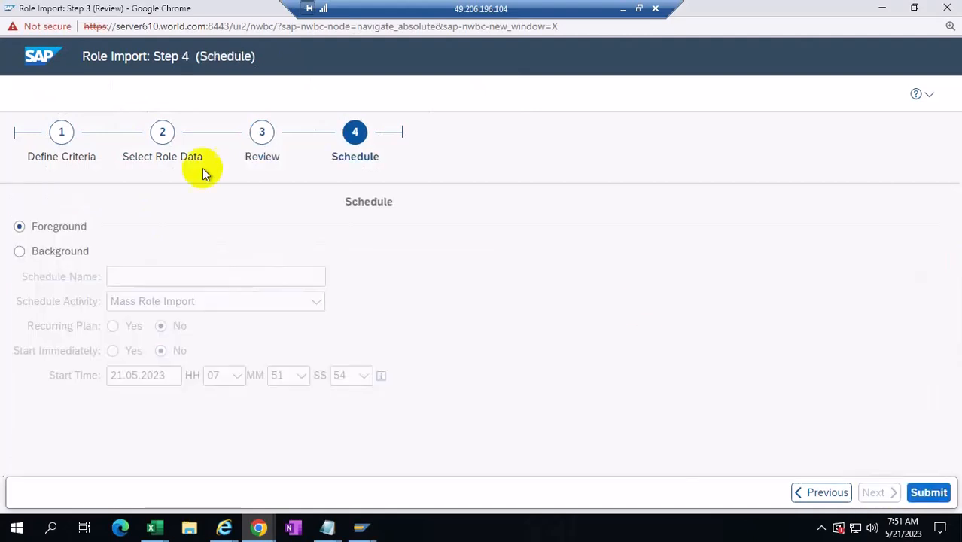
pyautogui.click(927, 493)
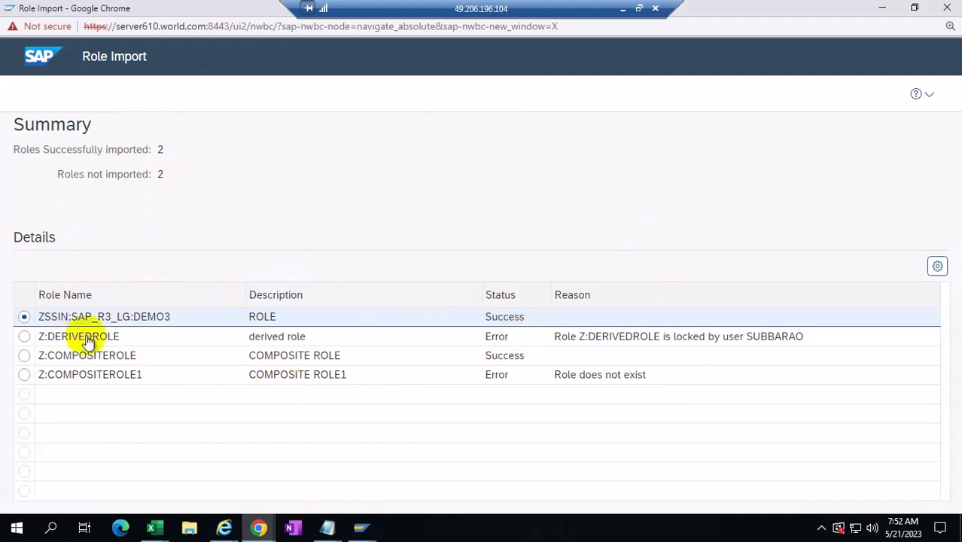
# - Check Z:DERIVEDROLE in the ERM Role list and examine the import summary's reasons for the derived and composite roles
pyautogui.click(258, 527)
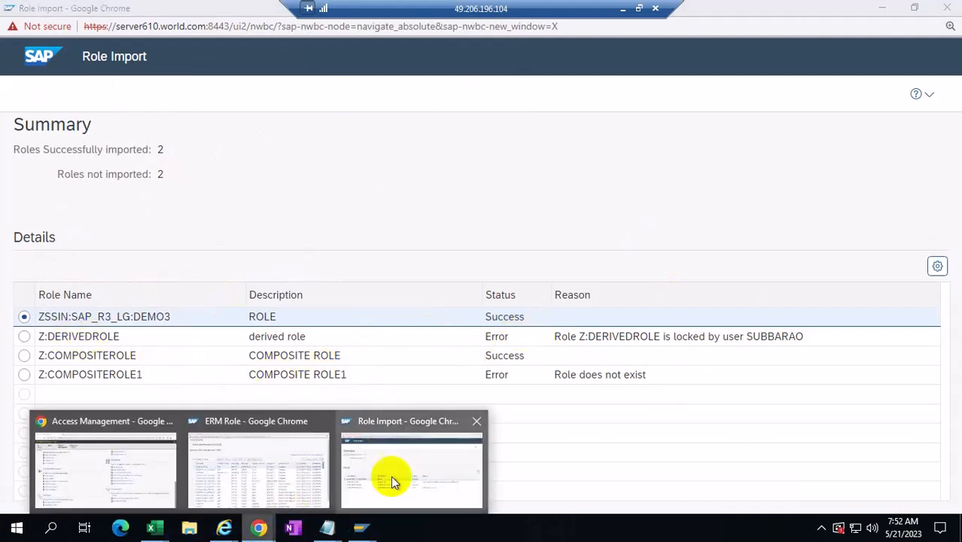
pyautogui.click(448, 481)
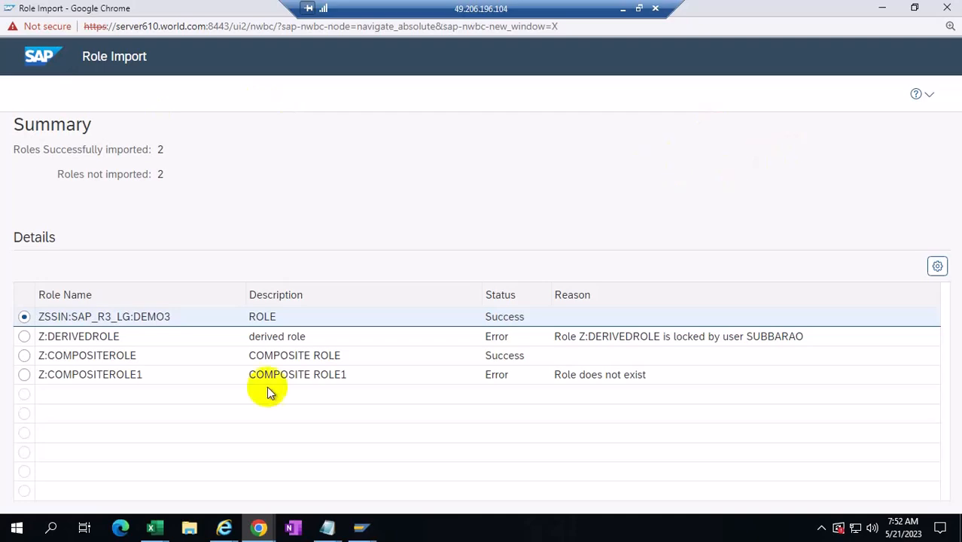
pyautogui.click(270, 530)
pyautogui.click(273, 457)
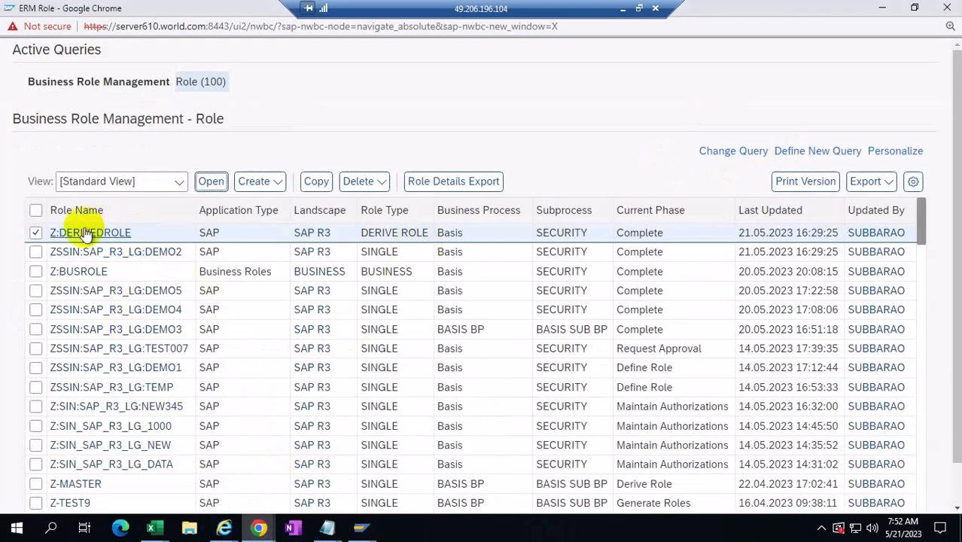
pyautogui.click(882, 9)
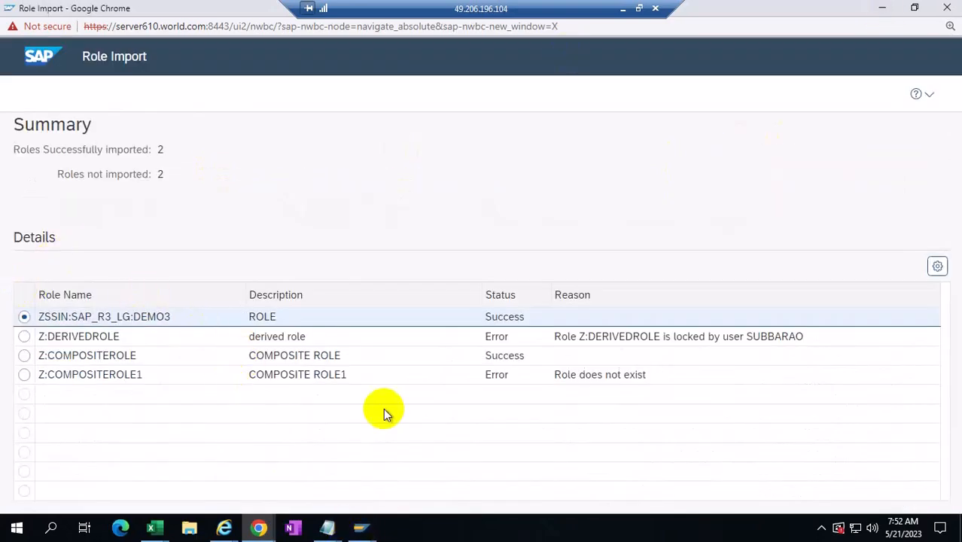
pyautogui.click(667, 340)
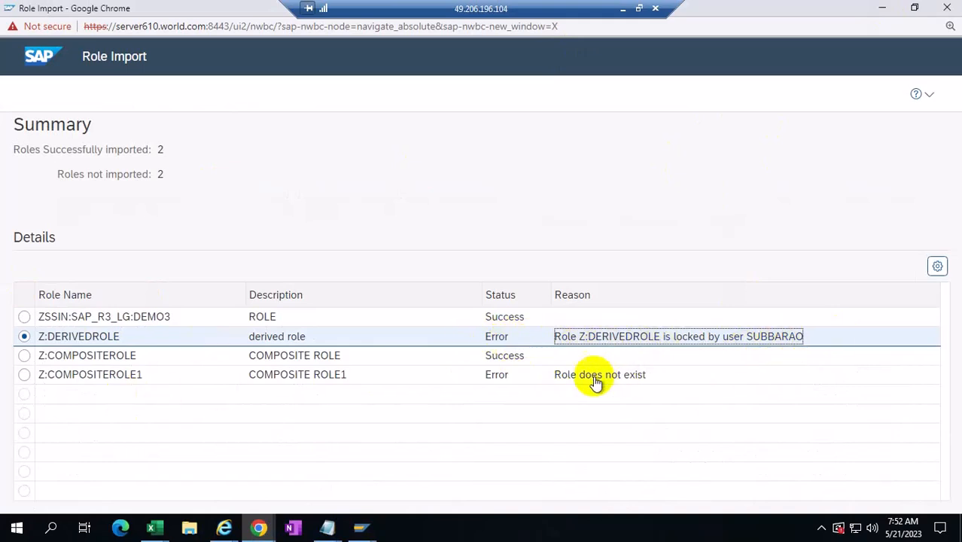
pyautogui.click(601, 376)
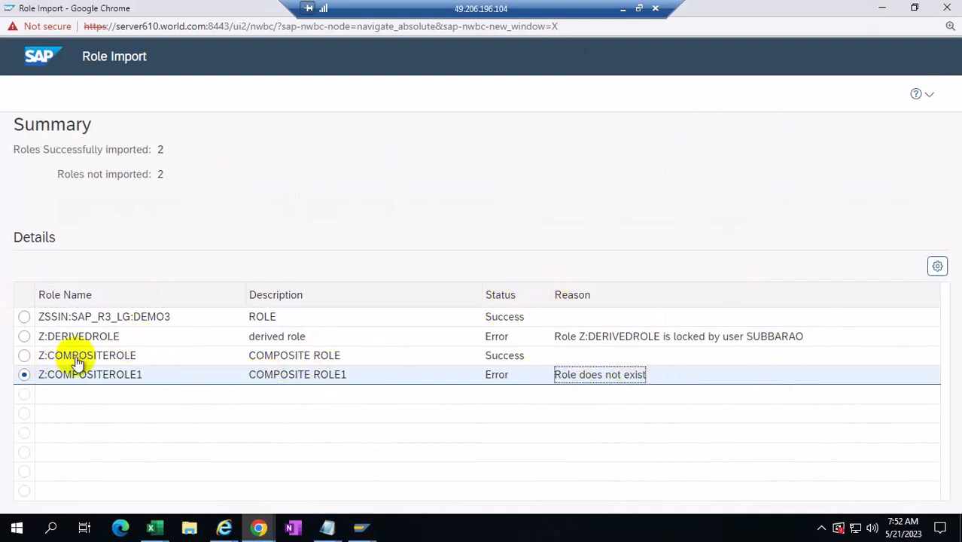
pyautogui.click(92, 358)
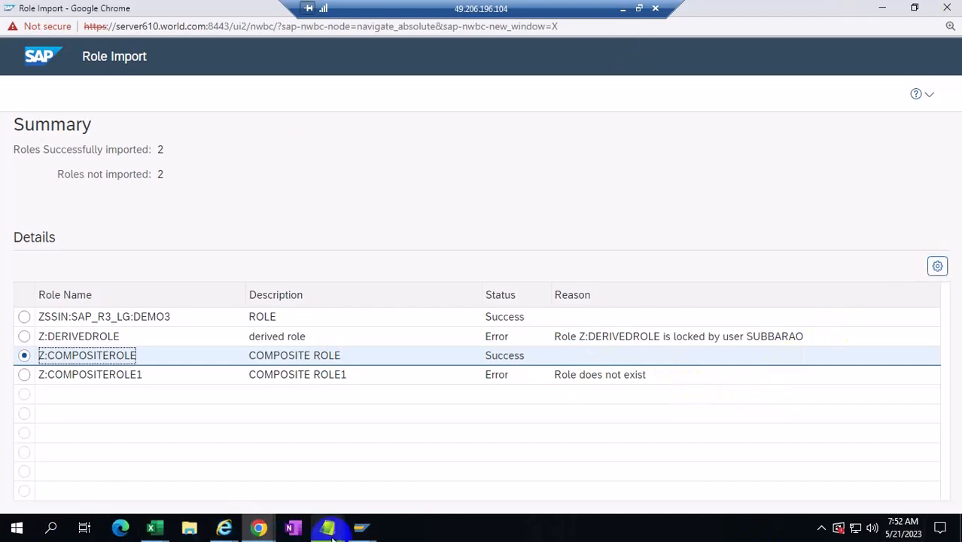
# - Switch to the Lock Entry List session in SAP GUI and list the current lock entries for client 001 again
pyautogui.click(364, 530)
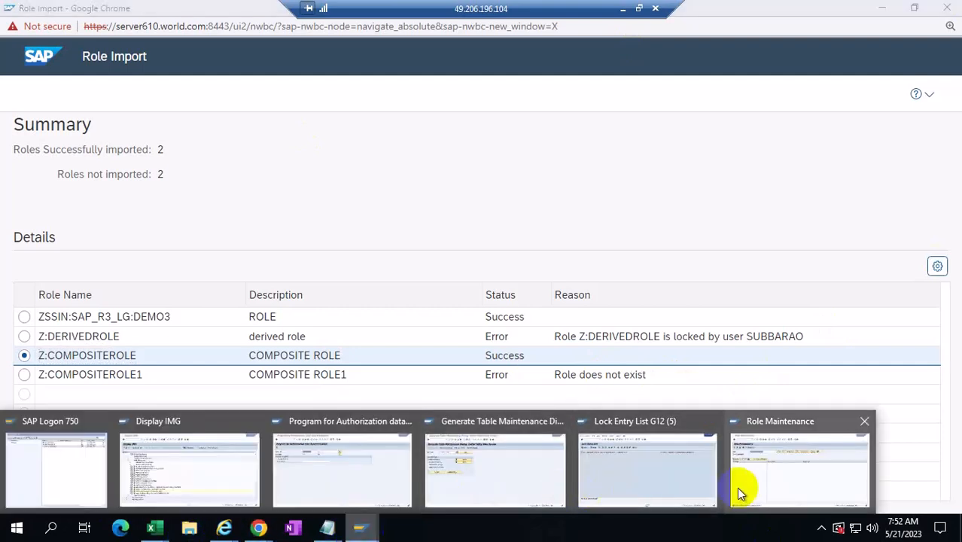
pyautogui.click(645, 491)
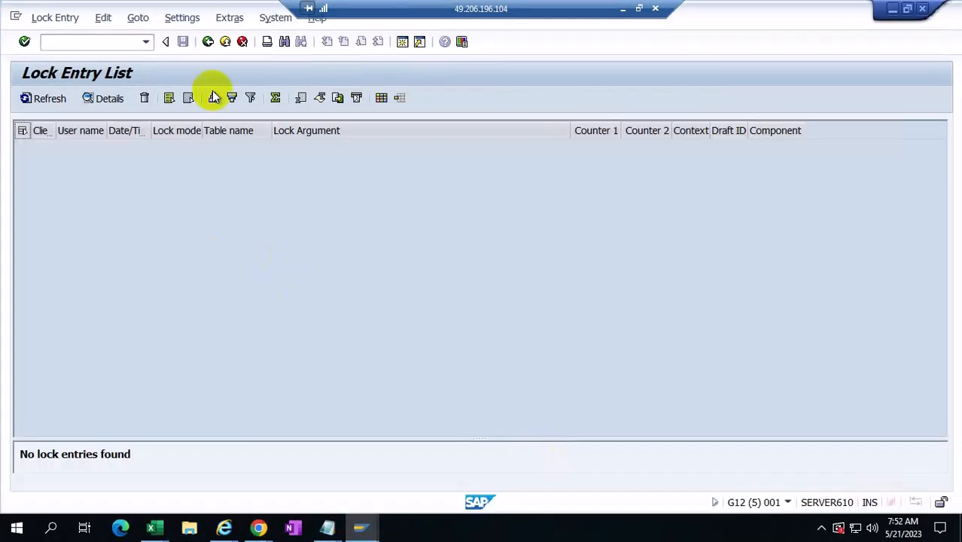
pyautogui.click(208, 42)
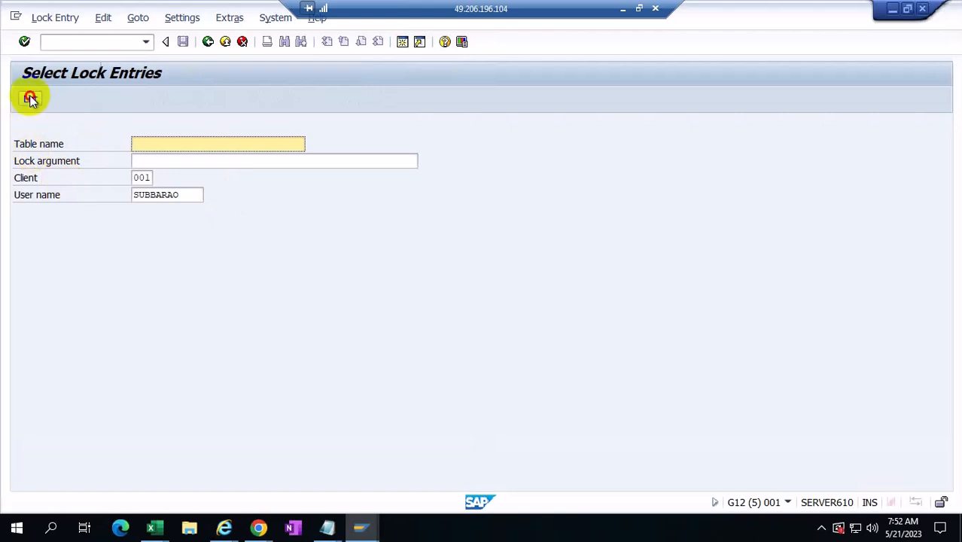
pyautogui.click(30, 99)
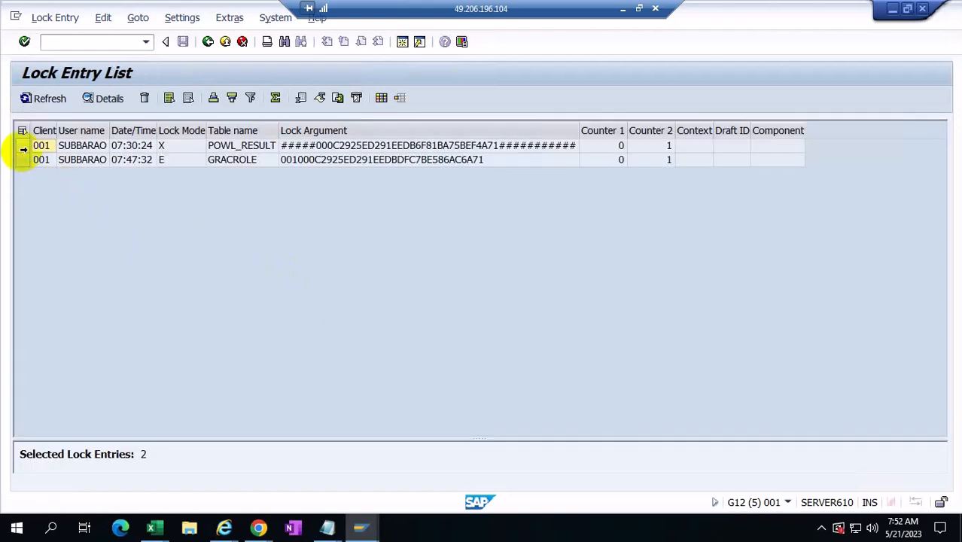
# - Delete the POWL_RESULT lock entry, close the help window and return to the lock entry selection
pyautogui.click(23, 149)
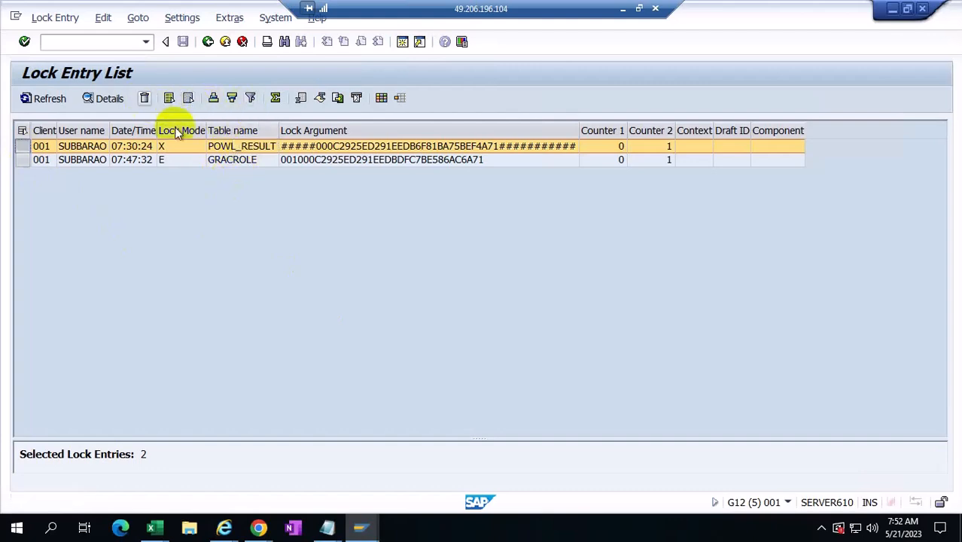
pyautogui.click(145, 99)
pyautogui.click(216, 293)
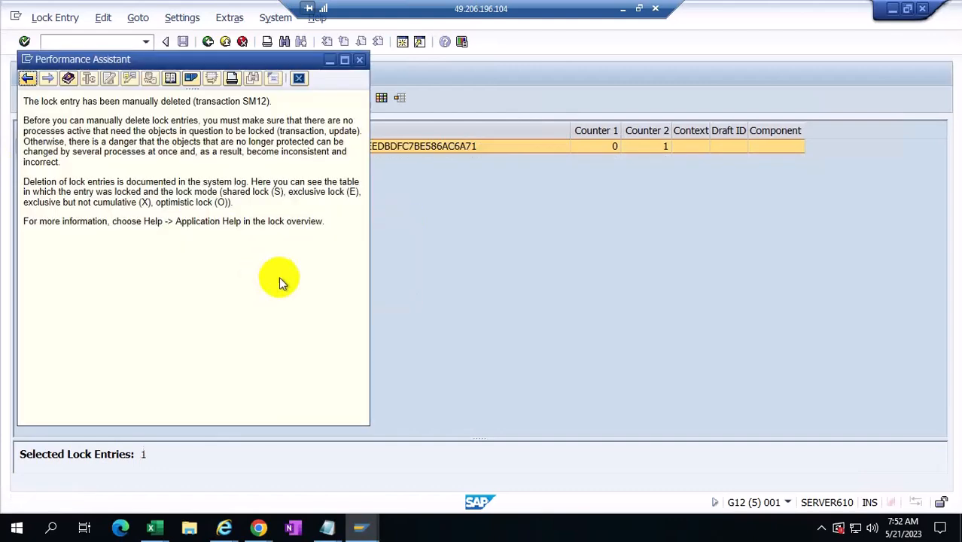
pyautogui.click(359, 60)
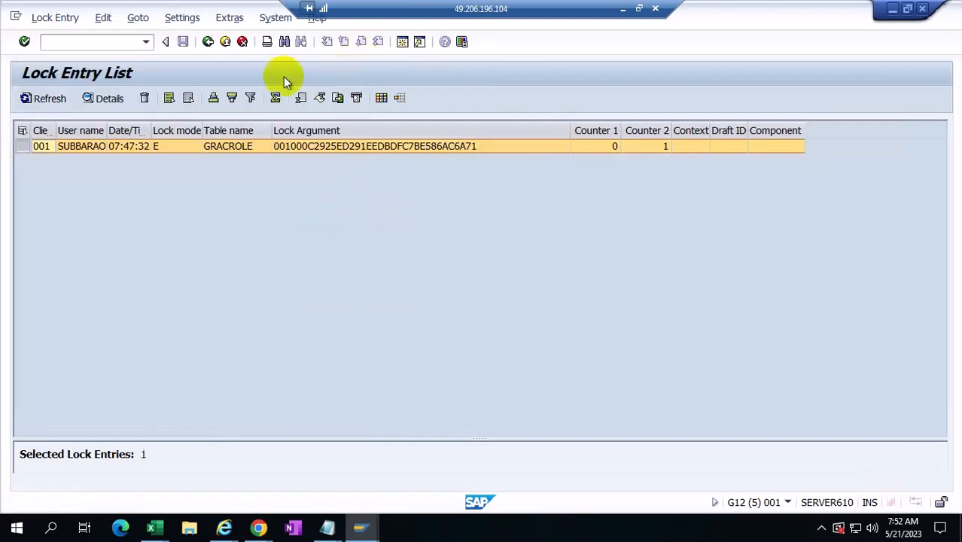
pyautogui.click(207, 43)
# - Switch back to the Role Import summary in Chrome and close that window
pyautogui.click(361, 527)
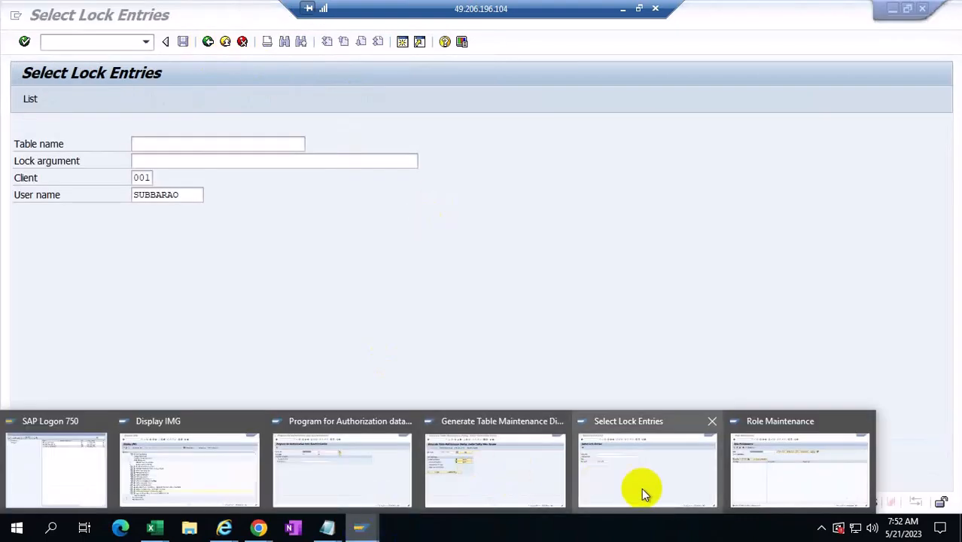
pyautogui.moveTo(258, 527)
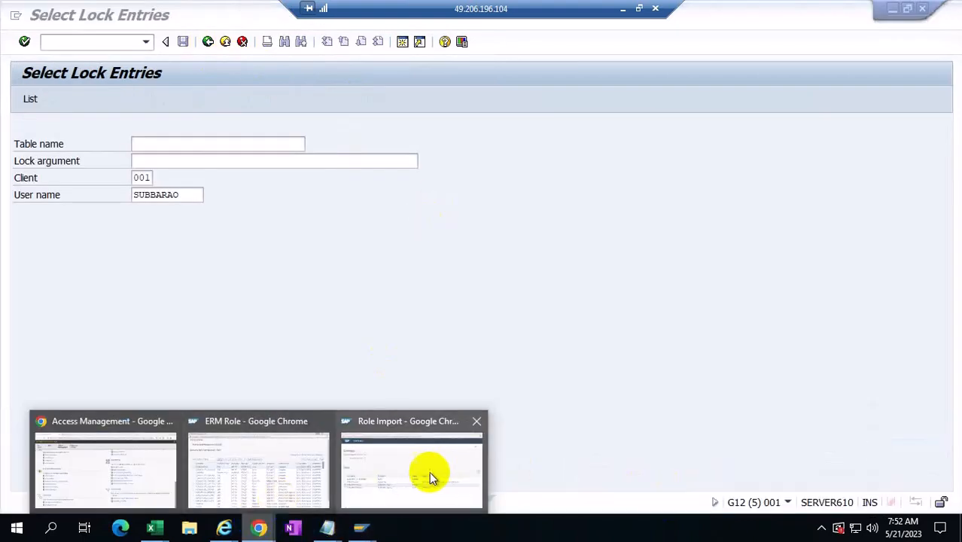
pyautogui.click(445, 476)
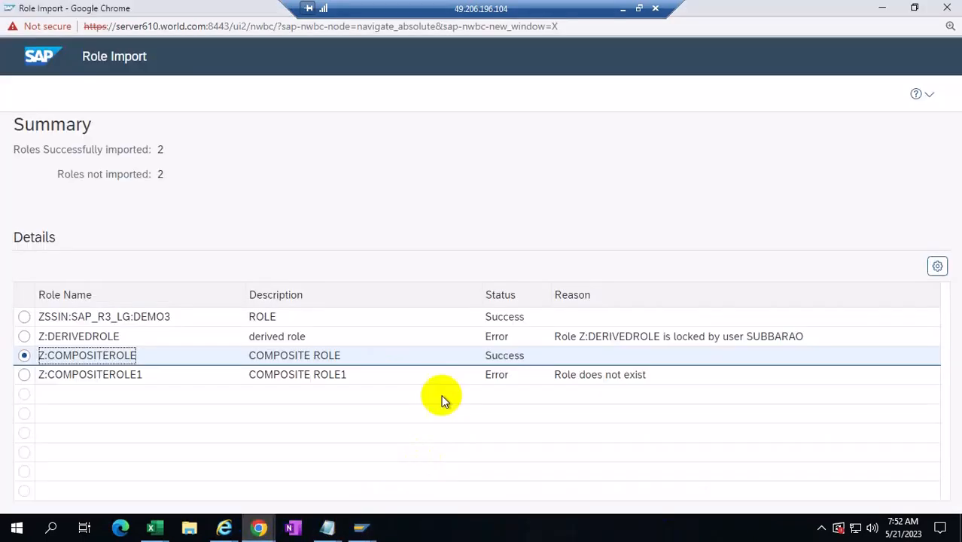
pyautogui.click(944, 9)
# - Refresh the role list in the ERM Role window and check it for the imported composite and single roles
pyautogui.moveTo(258, 527)
pyautogui.click(337, 473)
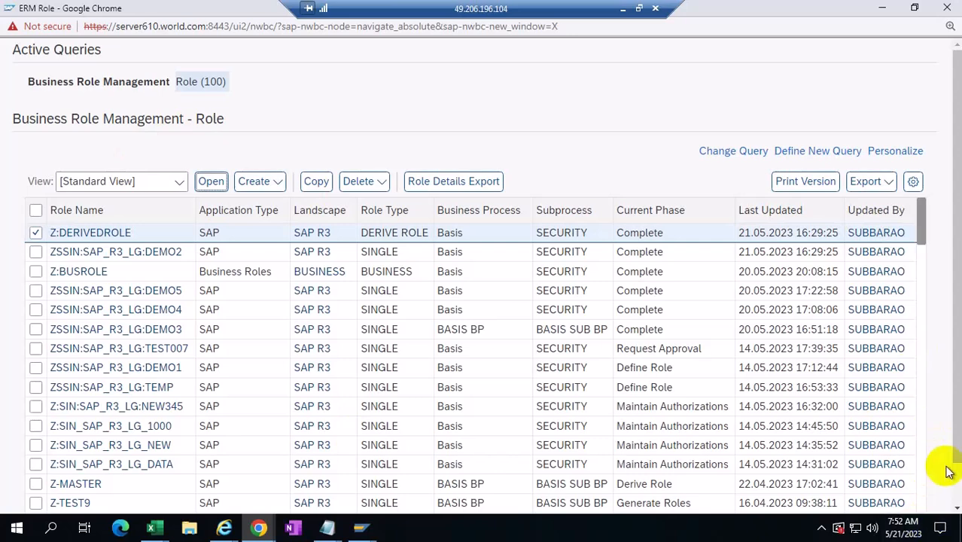
pyautogui.click(952, 481)
pyautogui.click(884, 477)
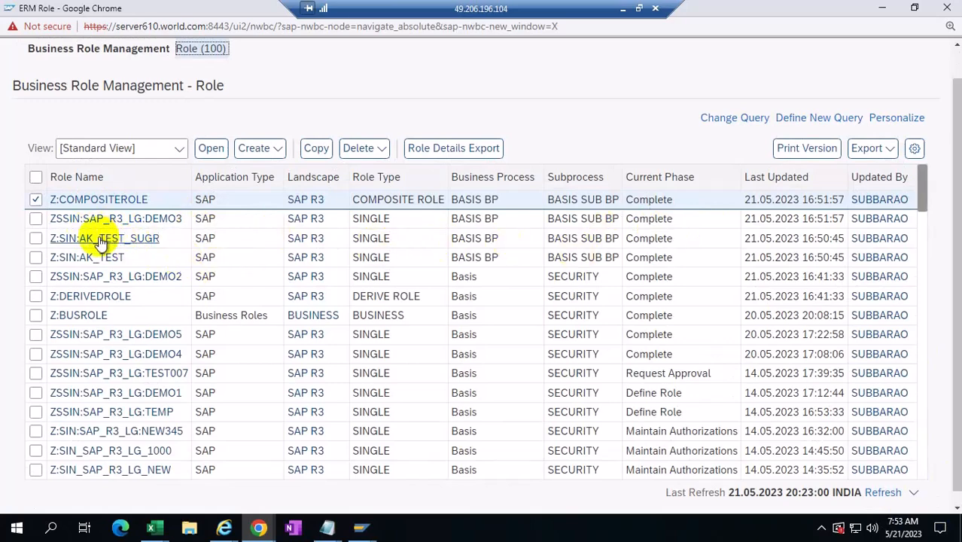
pyautogui.click(258, 527)
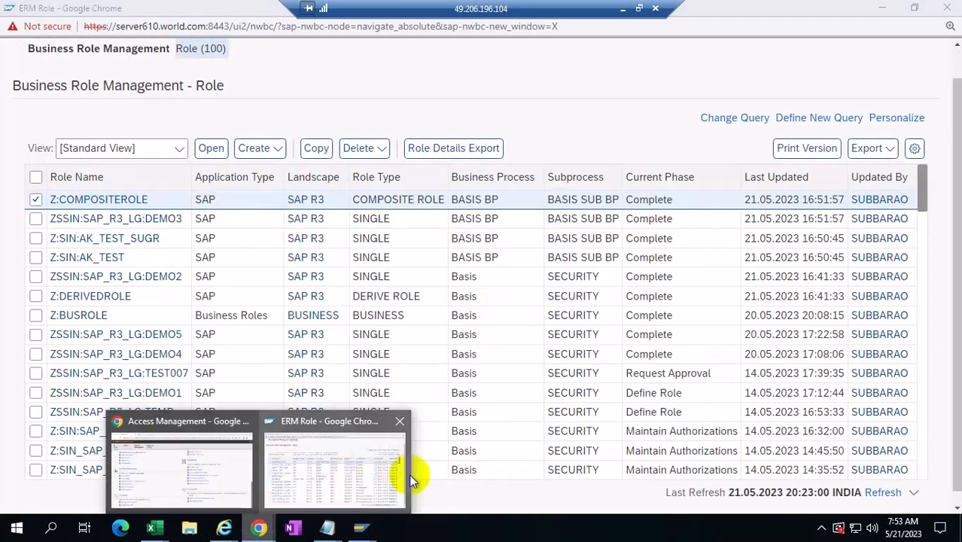
pyautogui.click(392, 471)
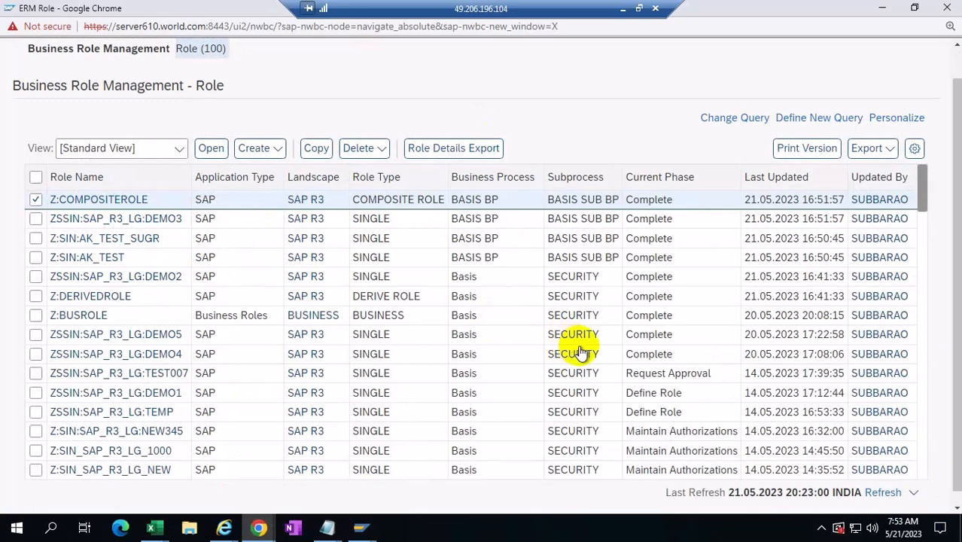
# - Start another Role Import from Access Management, maximize its window and choose File on Desktop as role attribute source
pyautogui.click(258, 526)
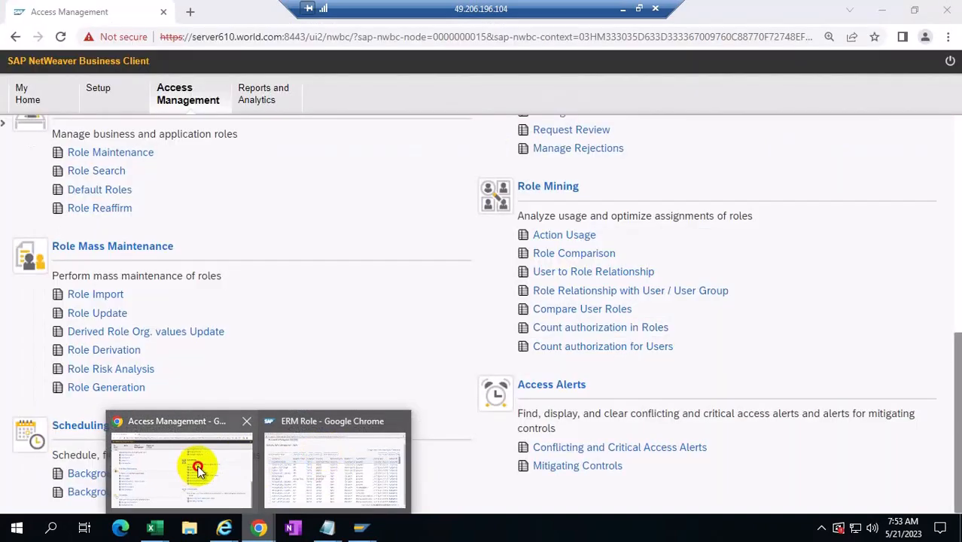
pyautogui.click(196, 425)
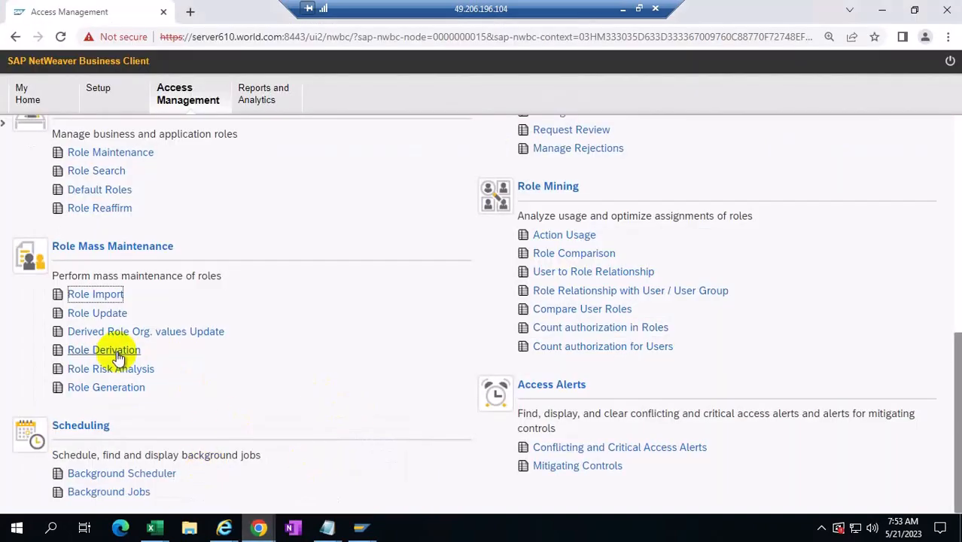
pyautogui.click(95, 293)
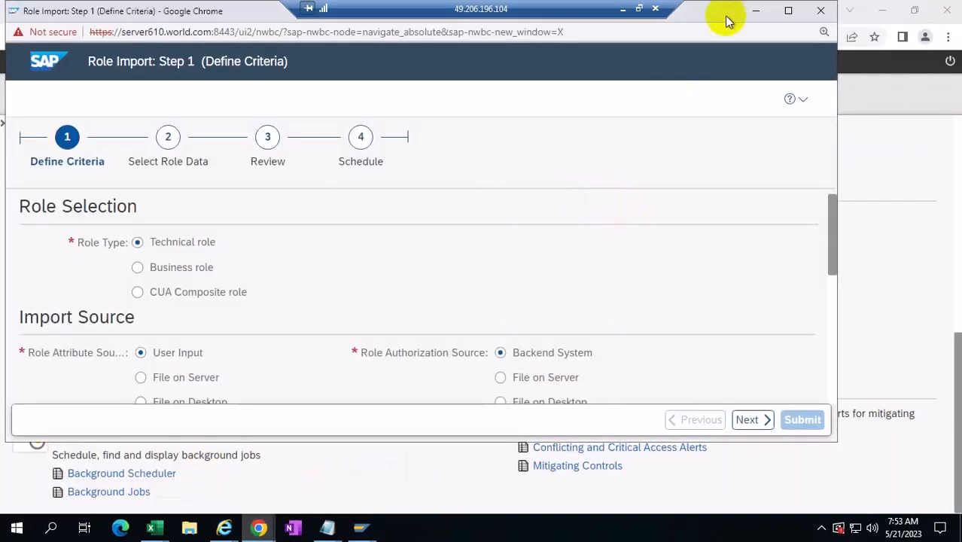
pyautogui.click(788, 10)
pyautogui.click(135, 399)
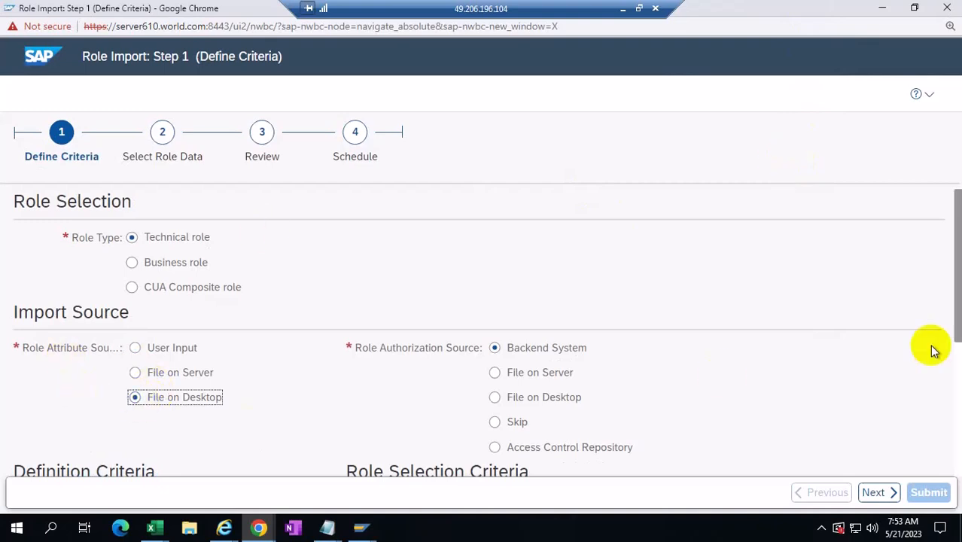
# - Set application type SAP, landscape SAP R3, methodology status Complete and source system S4HCLNT100, and continue to role data selection
pyautogui.scroll(-3, 903, 331)
pyautogui.click(303, 258)
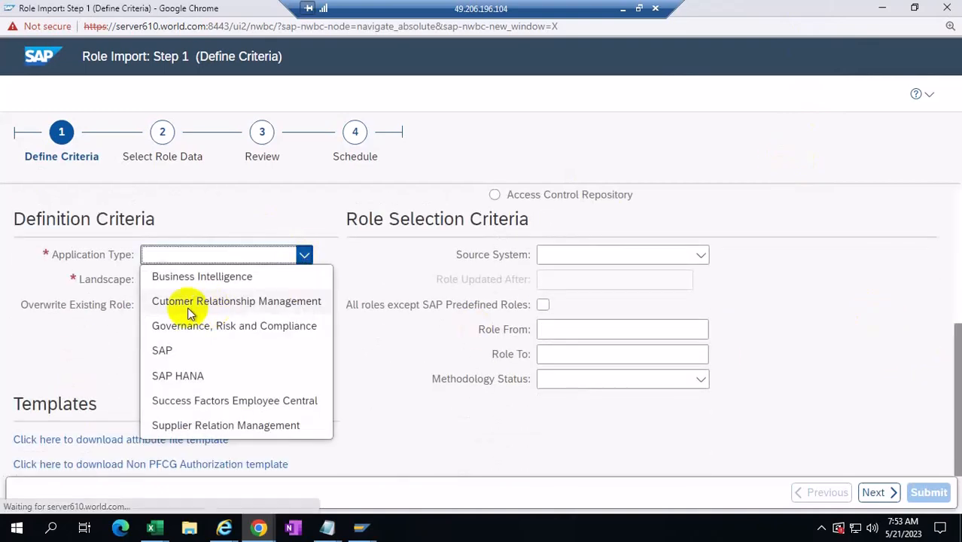
pyautogui.click(166, 353)
pyautogui.click(301, 280)
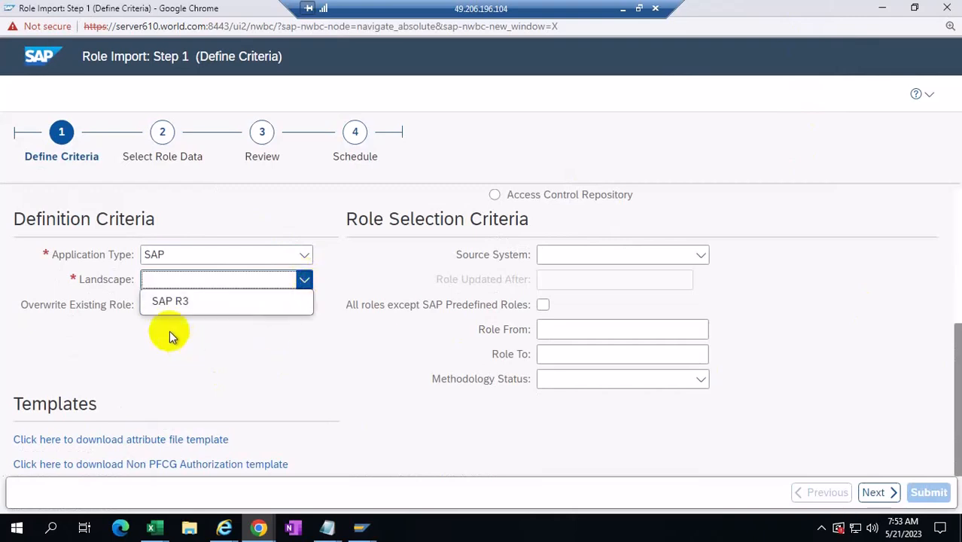
pyautogui.click(172, 309)
pyautogui.click(701, 381)
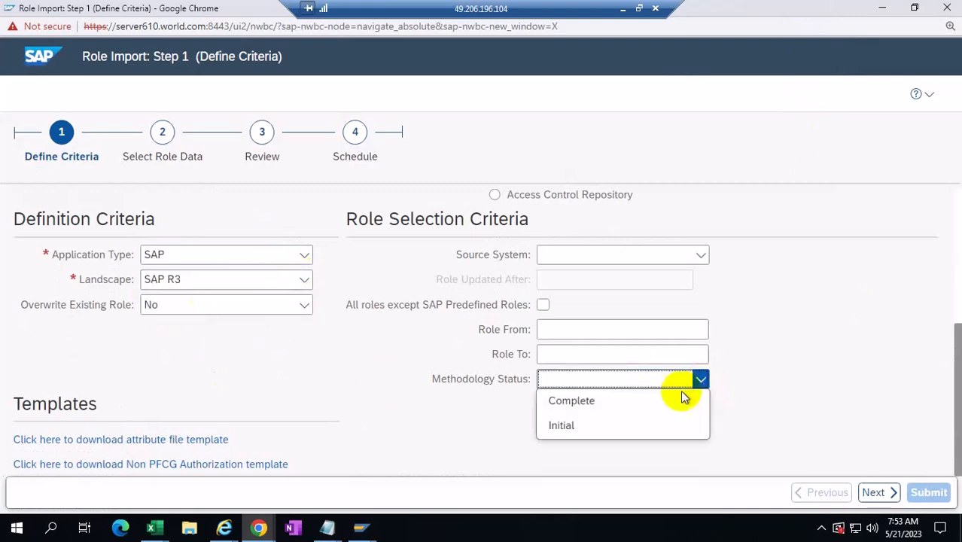
pyautogui.click(616, 406)
pyautogui.click(703, 258)
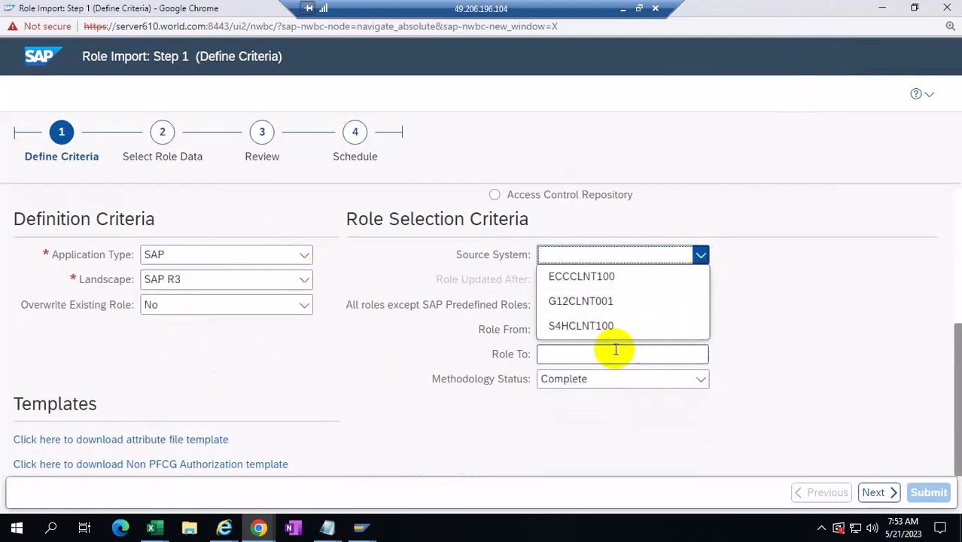
pyautogui.click(590, 331)
pyautogui.click(875, 493)
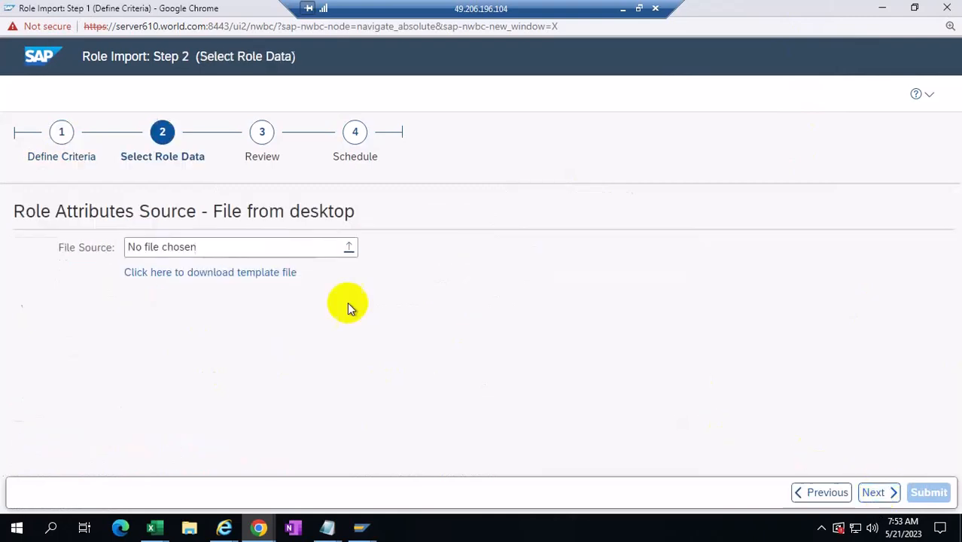
# - Choose the ROLEIMPORTS text file from the Desktop as the role attributes source and continue to the review
pyautogui.click(352, 256)
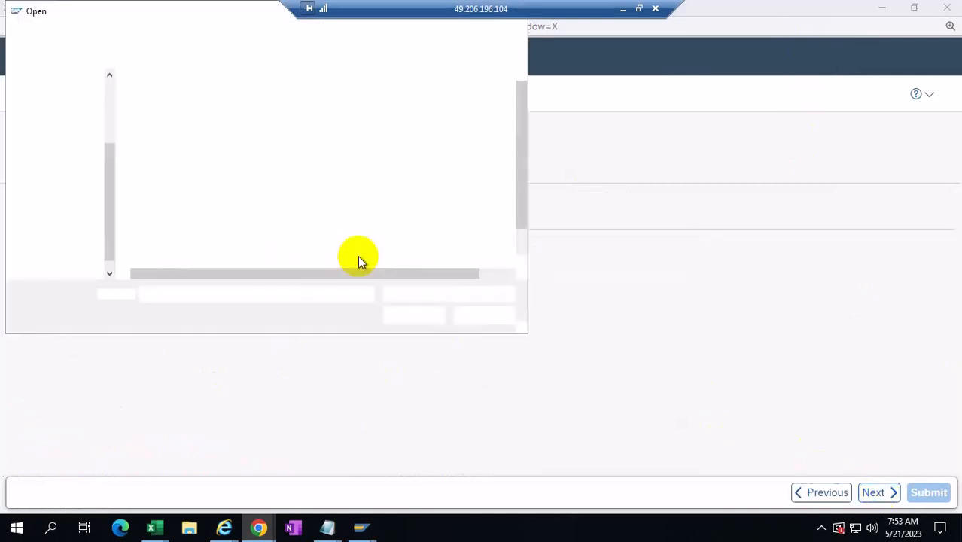
pyautogui.click(173, 217)
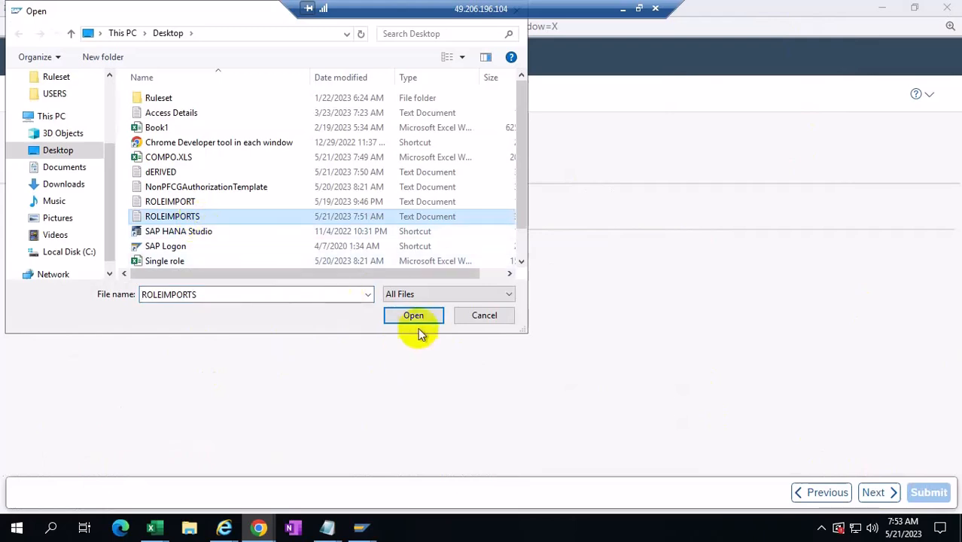
pyautogui.click(414, 319)
pyautogui.click(873, 493)
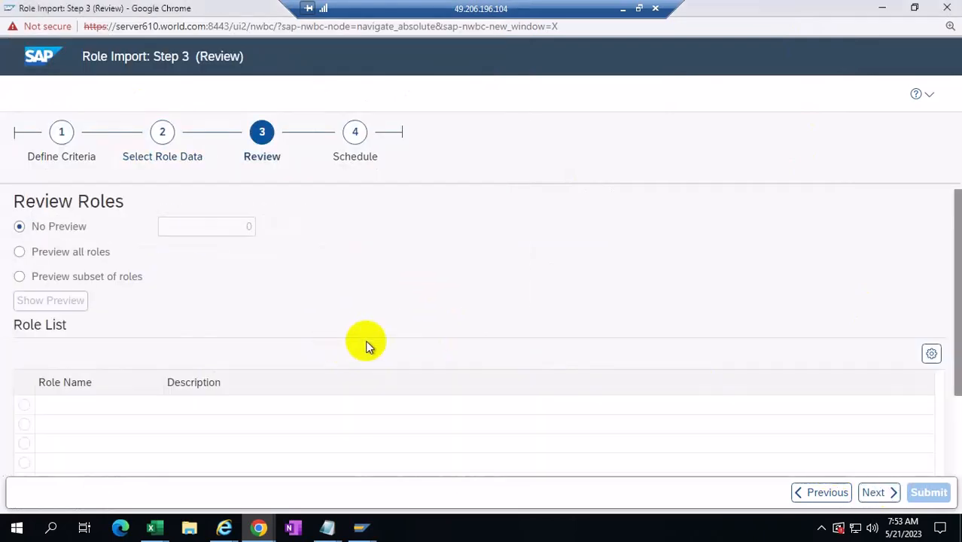
# - Preview all roles in the import file and submit the Role Import in the foreground
pyautogui.click(16, 253)
pyautogui.click(53, 301)
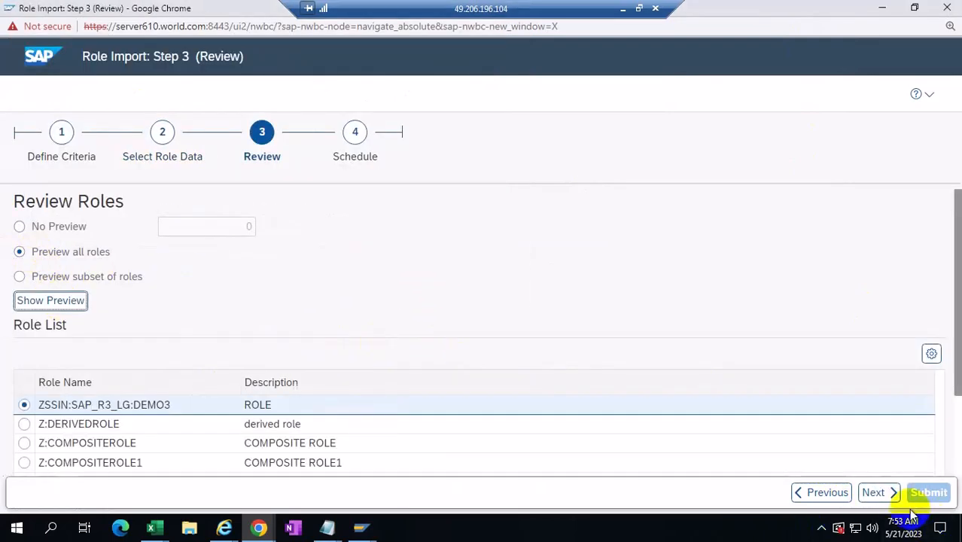
pyautogui.click(875, 492)
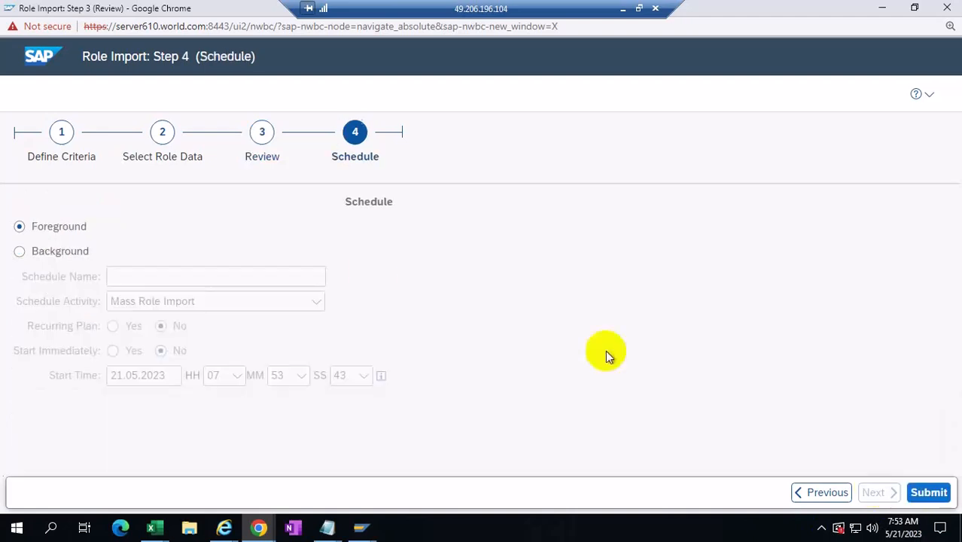
pyautogui.click(933, 493)
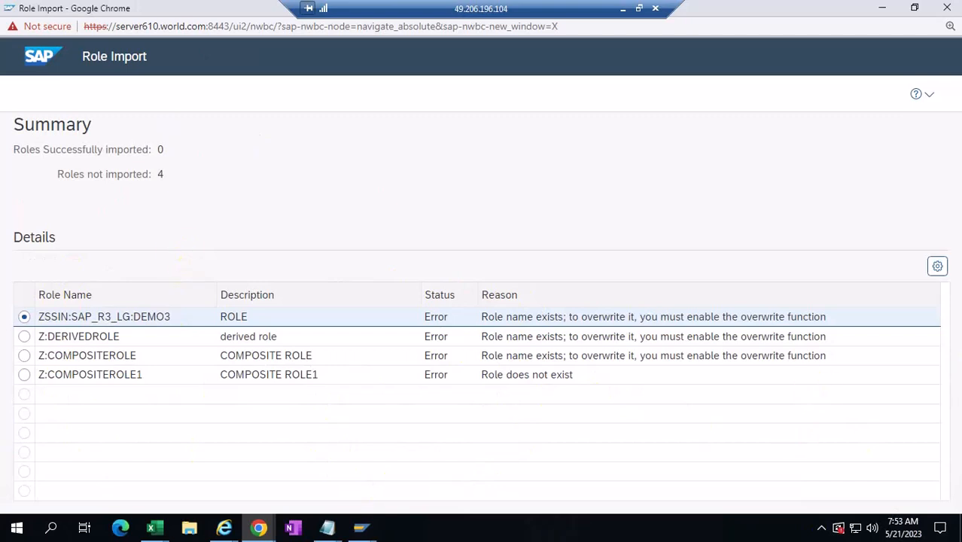
# - Examine the status and reason for each role in the import summary and close the Role Import window
pyautogui.click(438, 297)
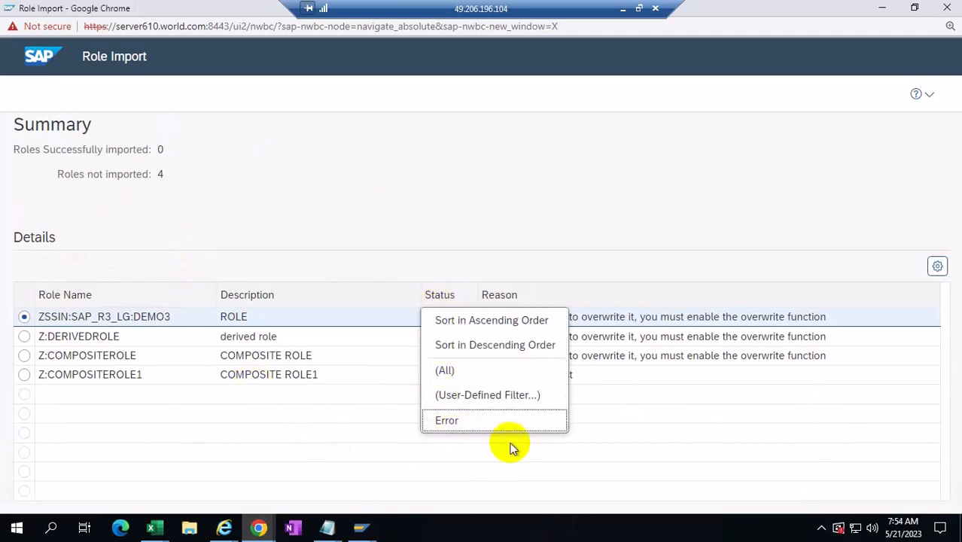
pyautogui.click(617, 254)
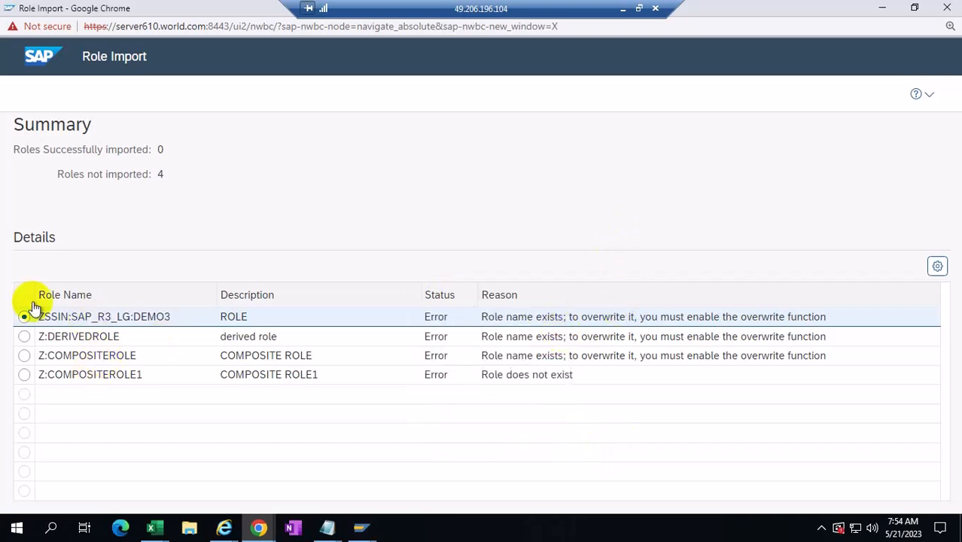
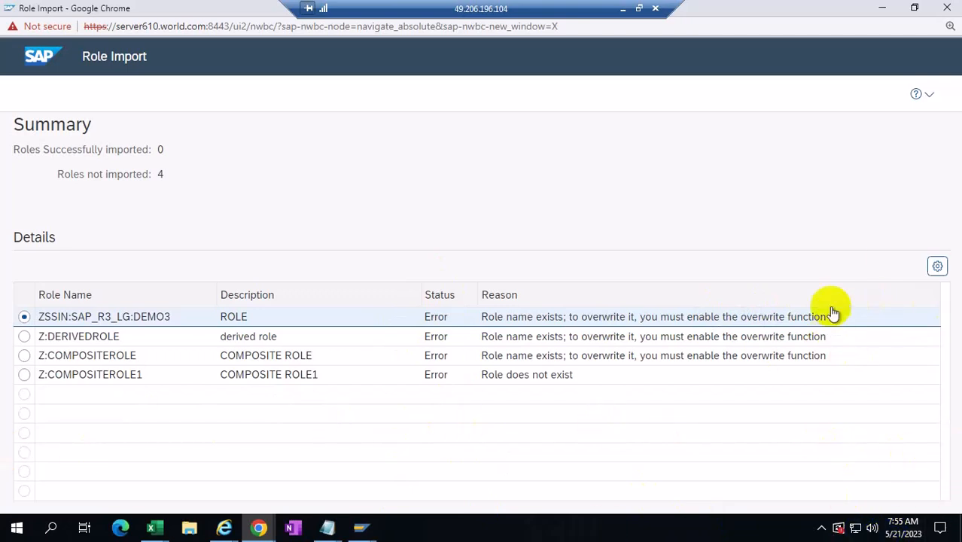
pyautogui.click(946, 9)
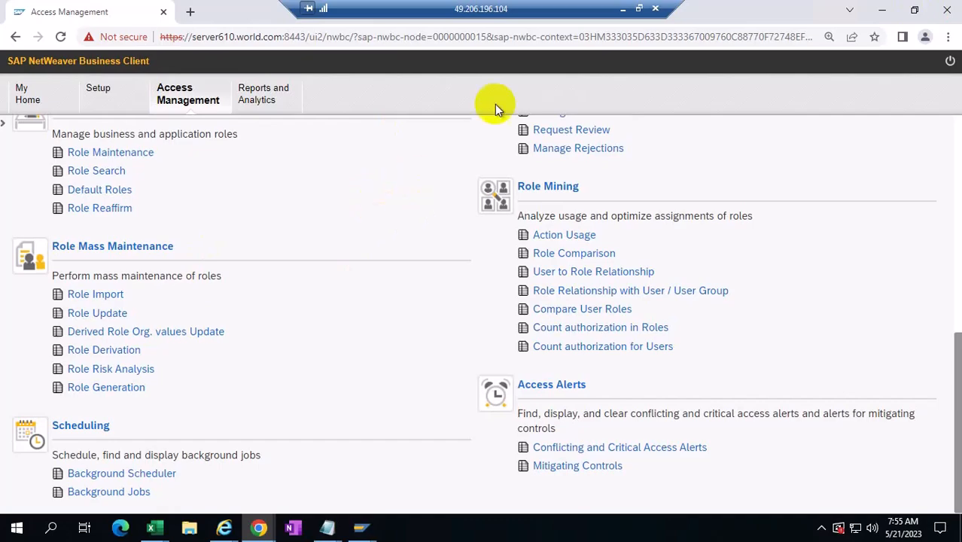
# - Switch to the PowerPoint training deck and review the derived and composite role import slides through the Business Roles title slide
pyautogui.click(623, 8)
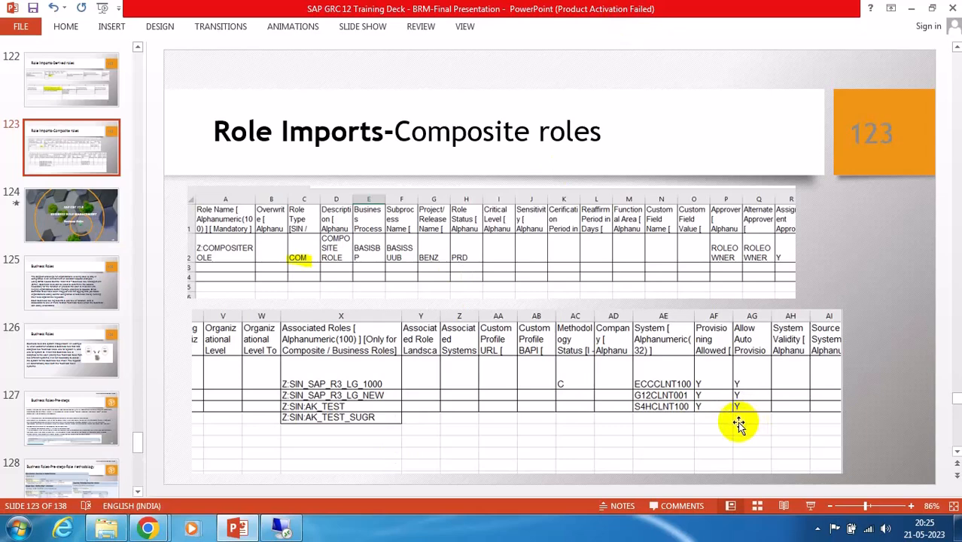
pyautogui.click(69, 84)
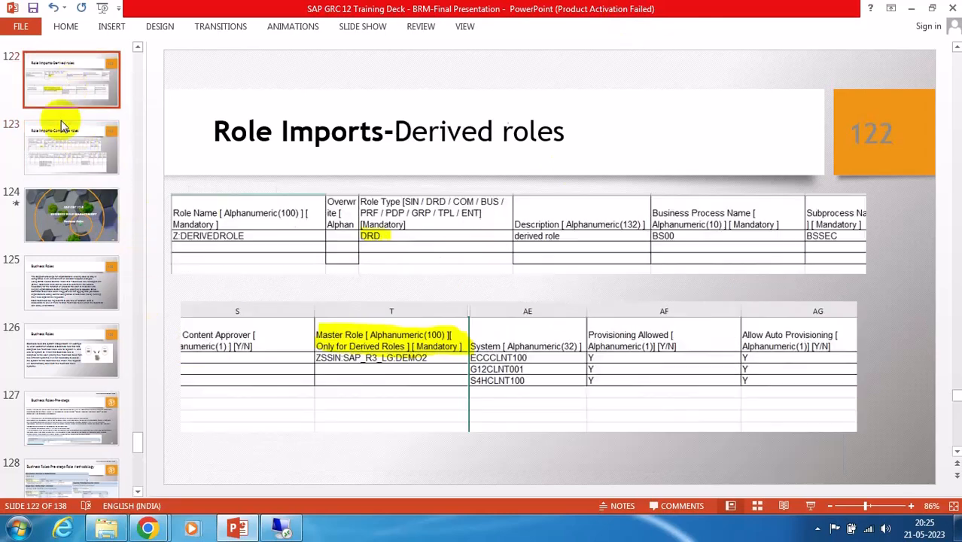
pyautogui.click(60, 155)
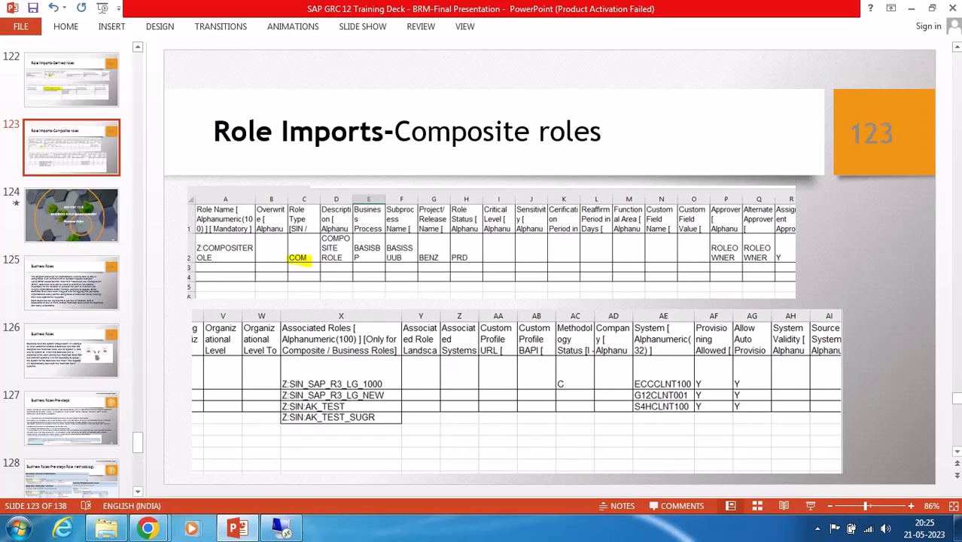
pyautogui.click(68, 215)
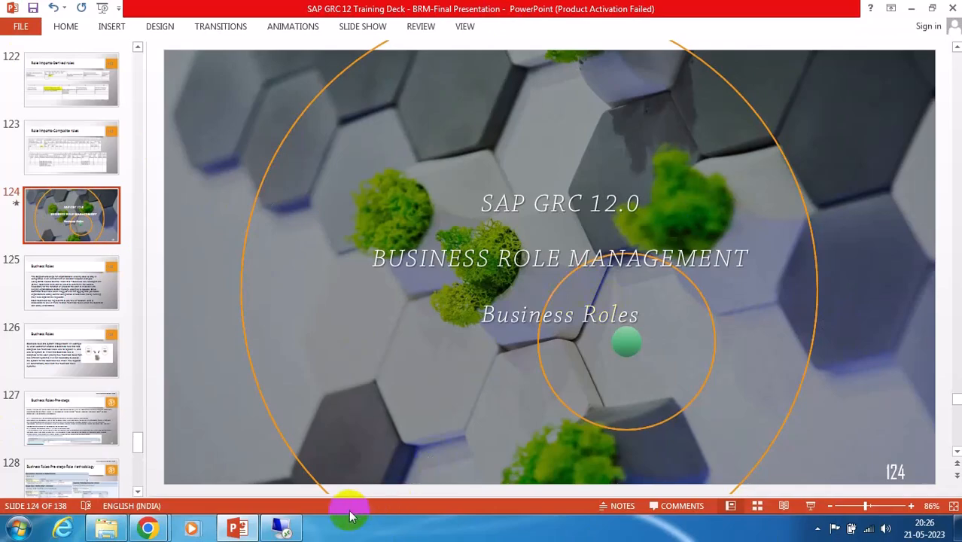
# - Return to the remote desktop and look over the composite role sheet in Excel and the ERM Role list in Chrome
pyautogui.click(281, 527)
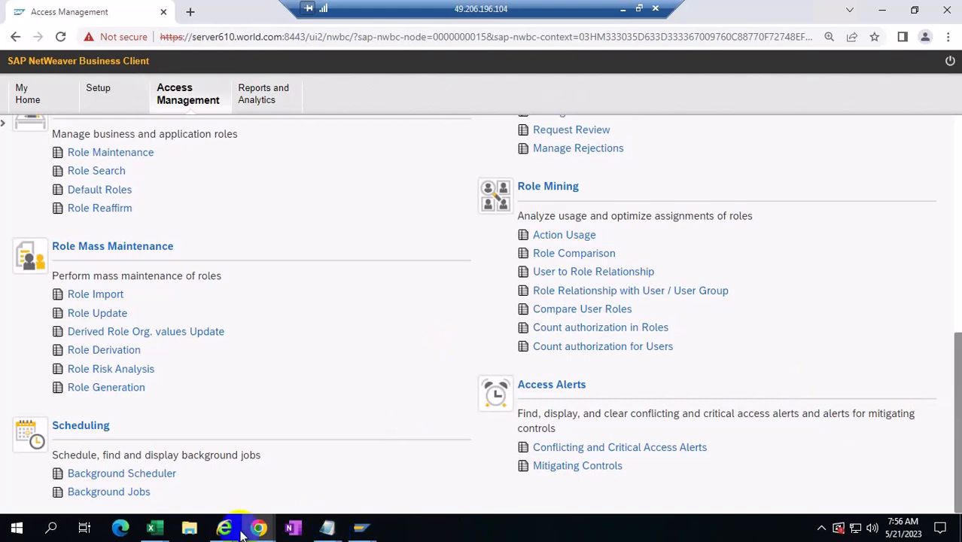
pyautogui.click(152, 527)
pyautogui.click(245, 473)
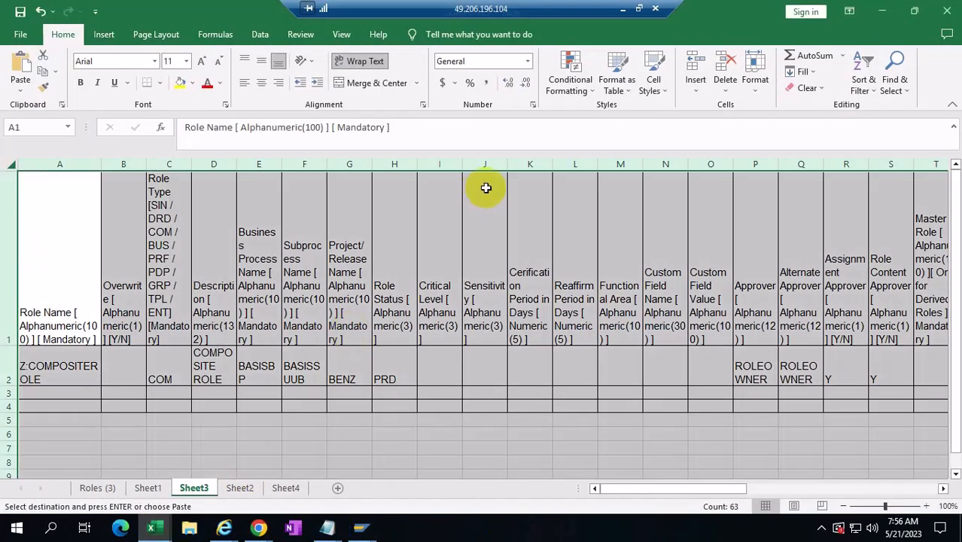
pyautogui.click(258, 526)
pyautogui.click(333, 465)
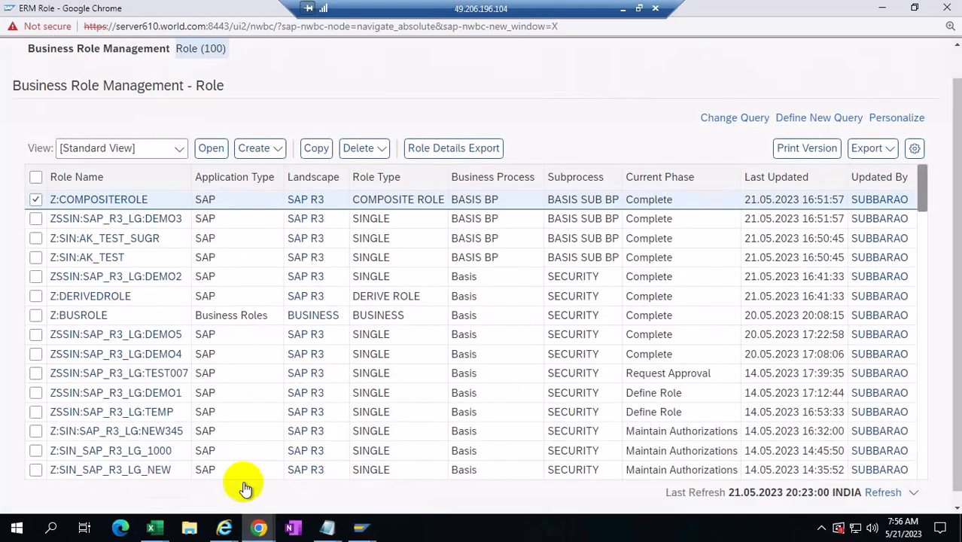
# - Start another Role Import from Access Management and maximize its window
pyautogui.click(258, 524)
pyautogui.click(226, 495)
pyautogui.click(105, 295)
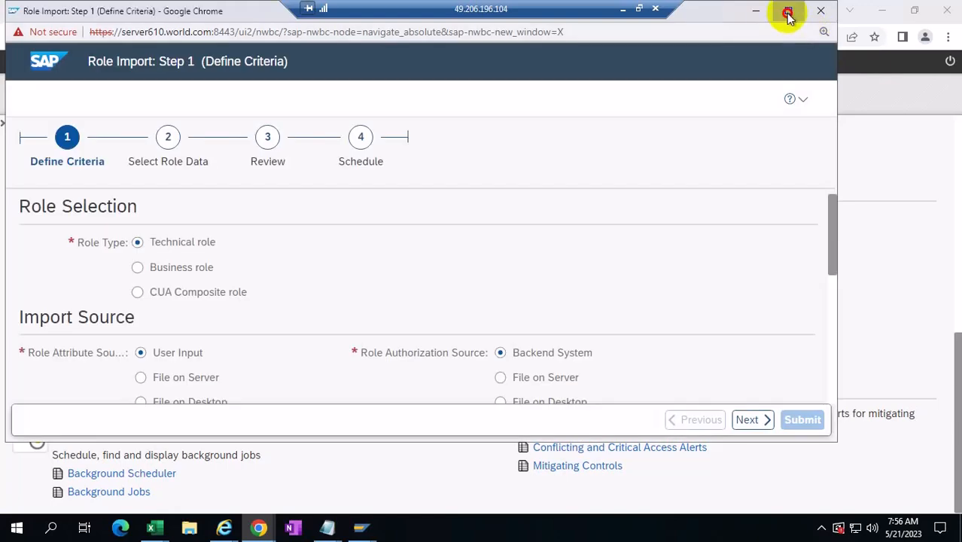
pyautogui.click(788, 11)
# - Download the attribute file template from the Role Import criteria page and open it in Notepad
pyautogui.scroll(-3, 708, 279)
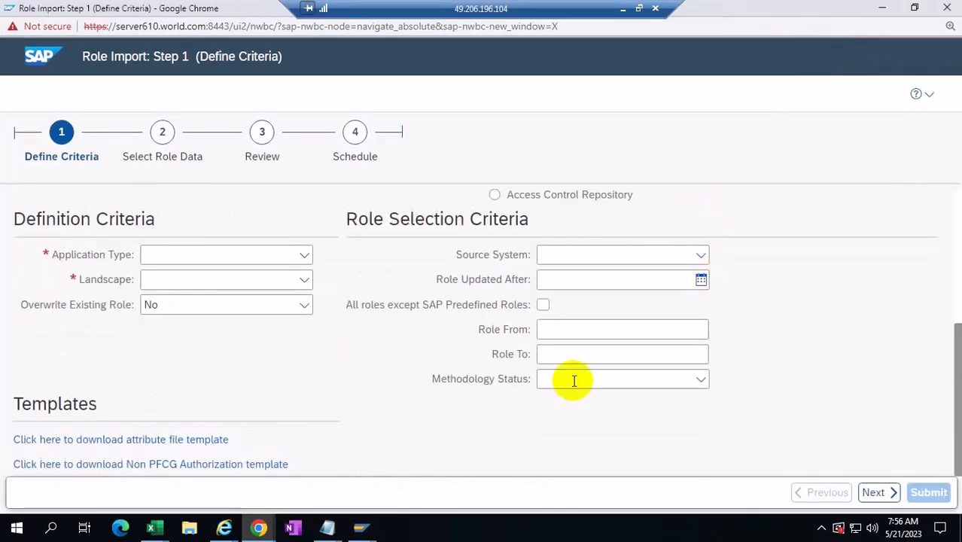
pyautogui.click(194, 441)
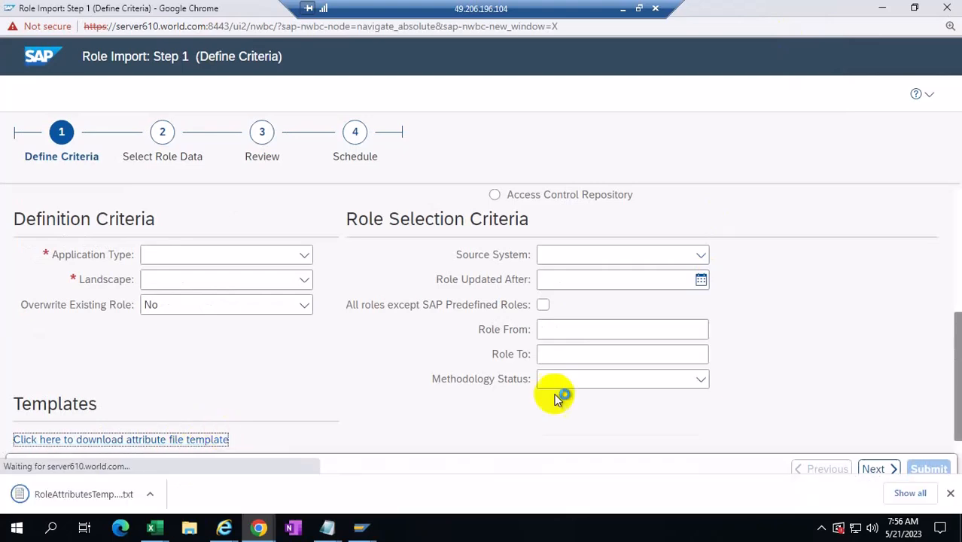
pyautogui.click(53, 502)
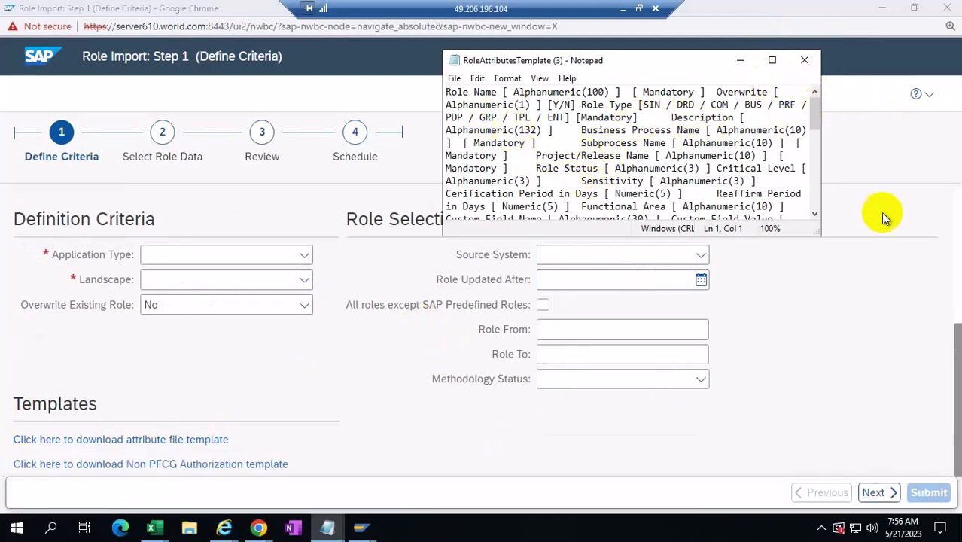
# - Copy the full text of the role attributes template into cell A1 of a new sheet in the Excel workbook
pyautogui.click(627, 154)
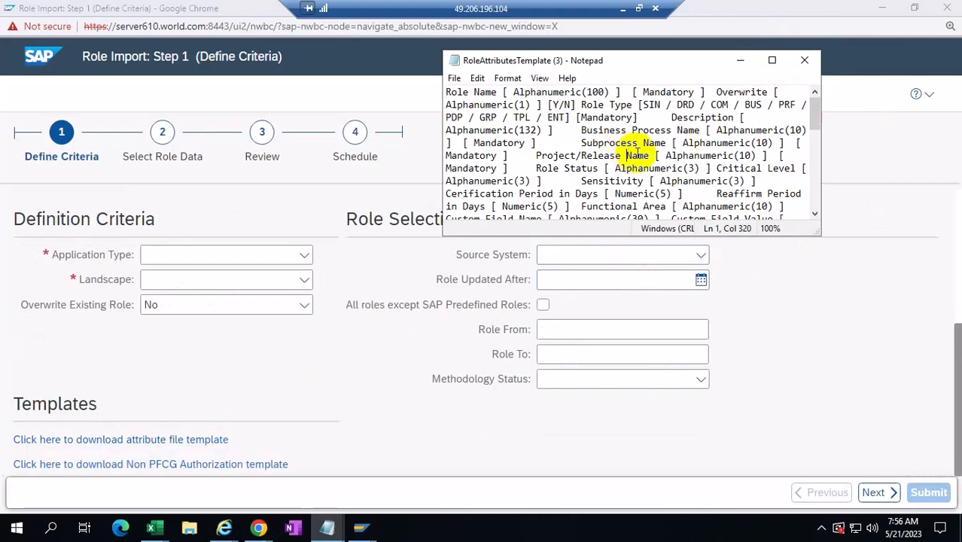
pyautogui.hotkey('ctrl', 'a')
pyautogui.click(637, 155)
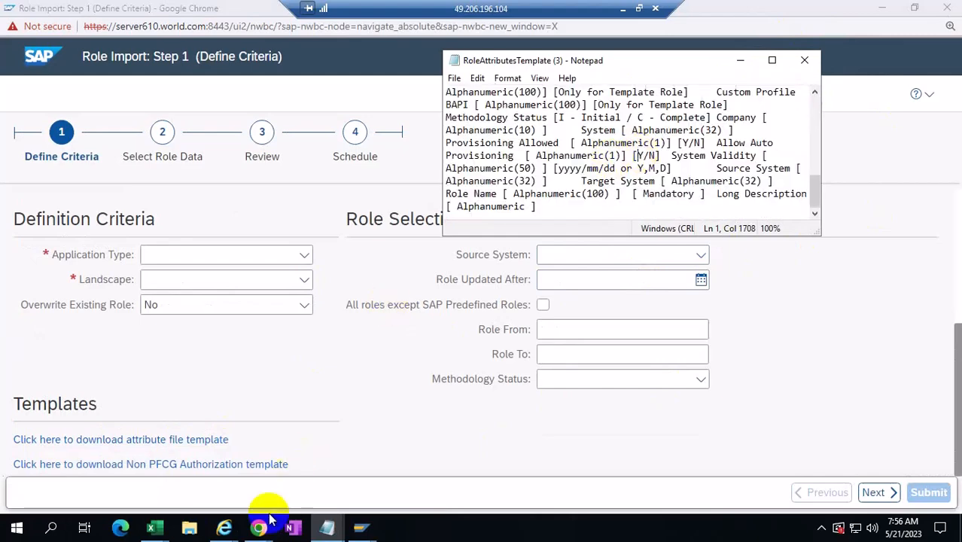
pyautogui.moveTo(158, 529)
pyautogui.click(257, 473)
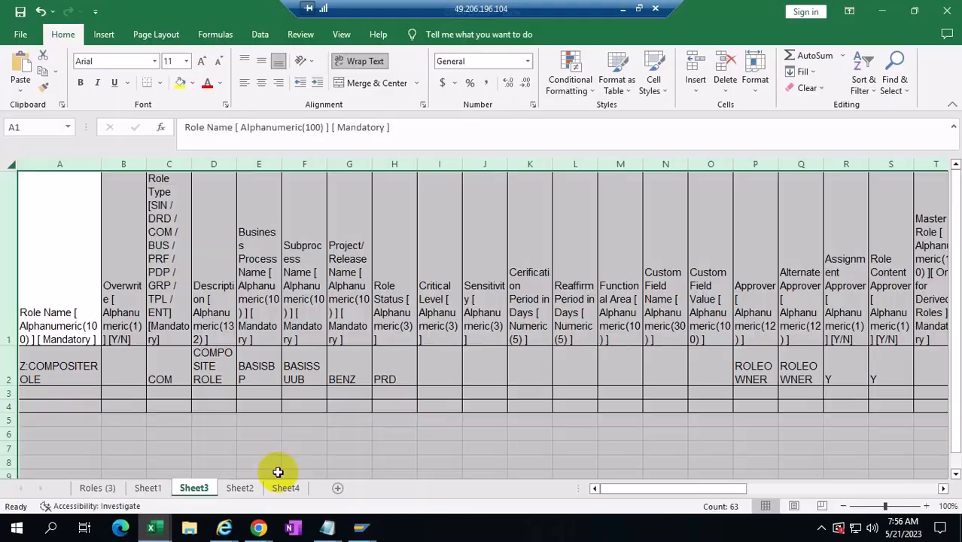
pyautogui.click(339, 491)
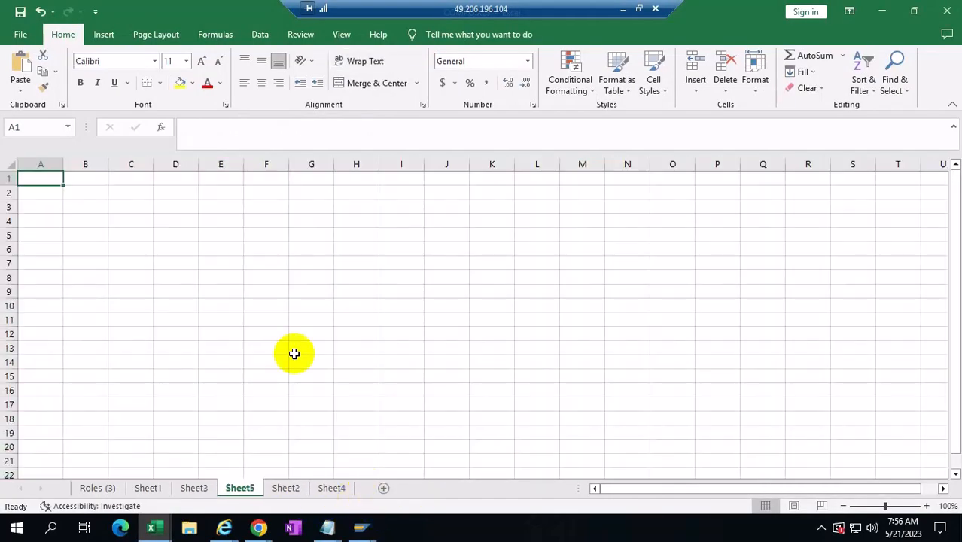
pyautogui.hotkey('ctrl', 'v')
pyautogui.click(272, 320)
pyautogui.click(582, 333)
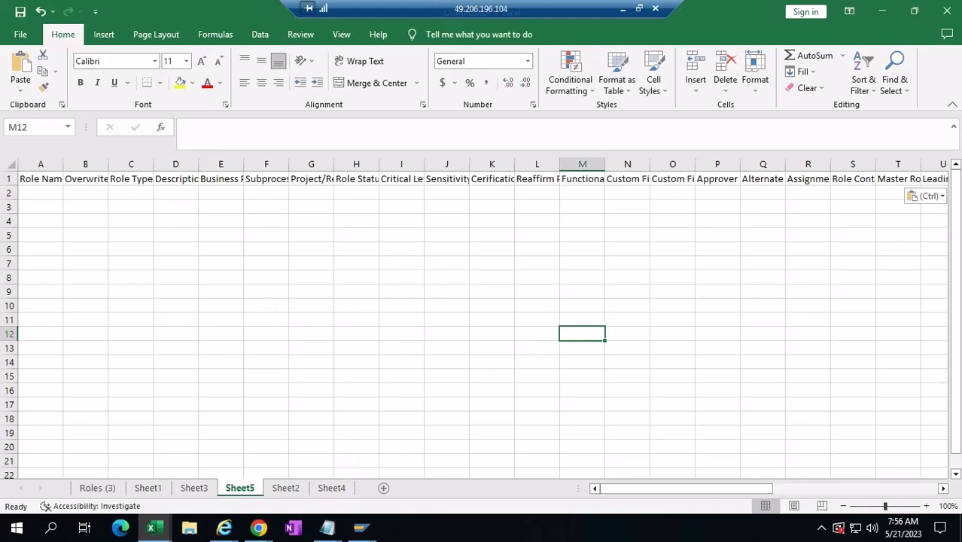
# - Bring up the RoleAttributesTemplate (3) file in a maximized Notepad window and read through its attribute fields and mandatory markers
pyautogui.click(881, 10)
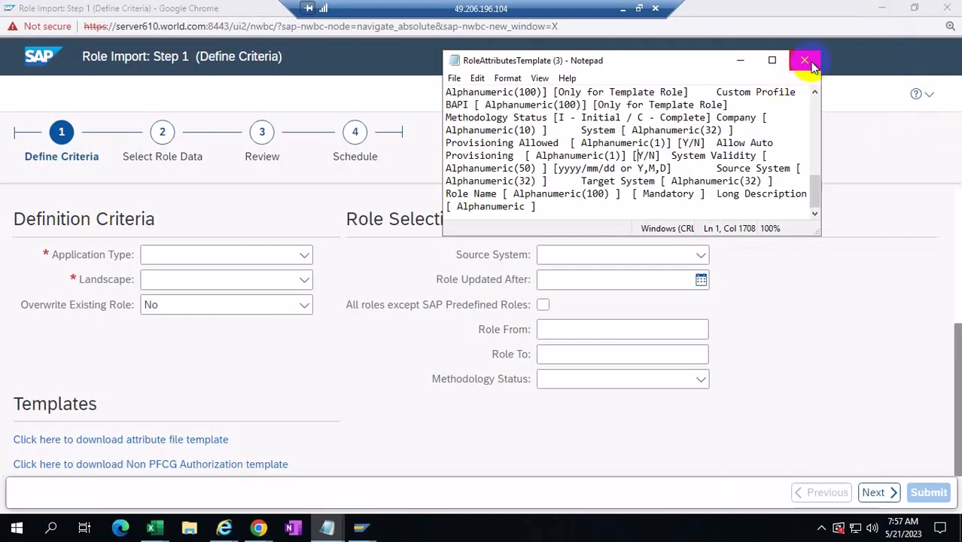
pyautogui.click(740, 61)
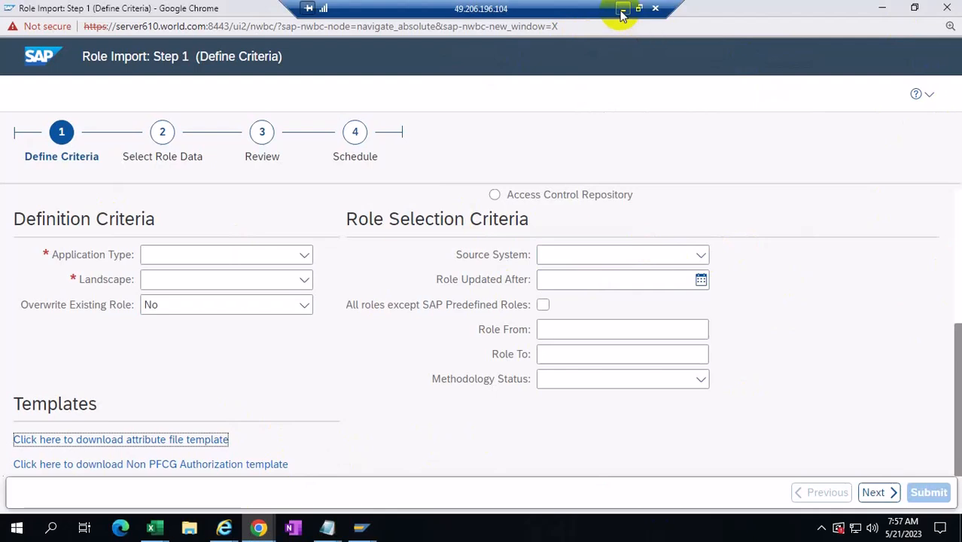
pyautogui.moveTo(325, 529)
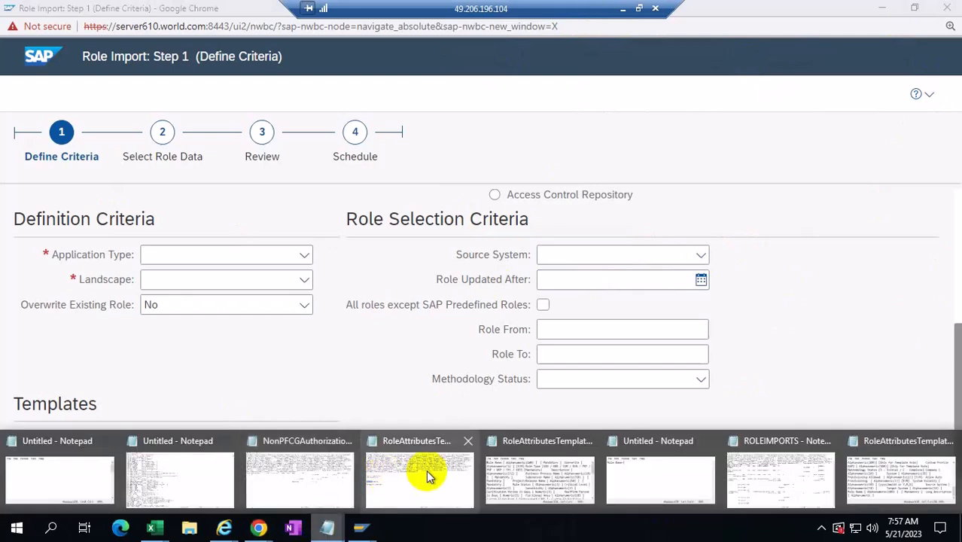
pyautogui.click(897, 469)
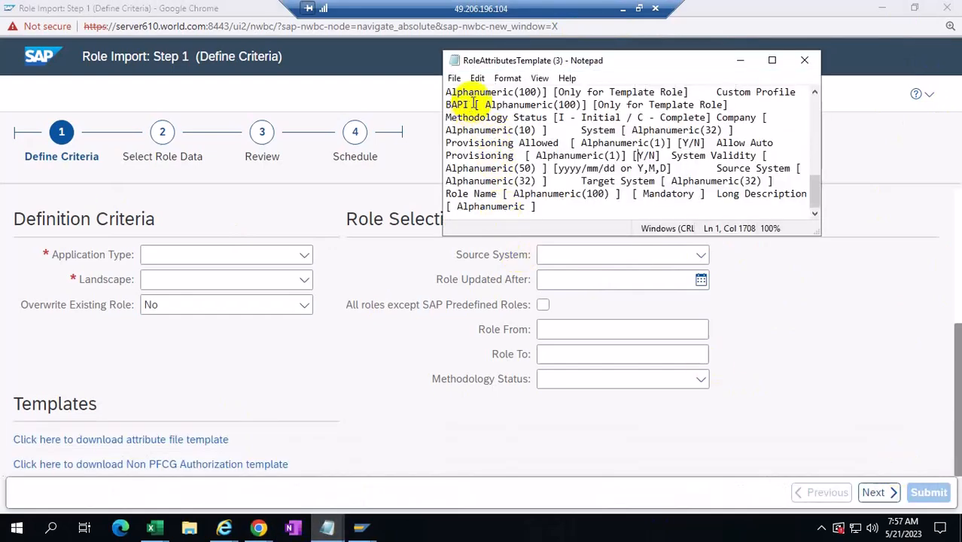
pyautogui.click(771, 60)
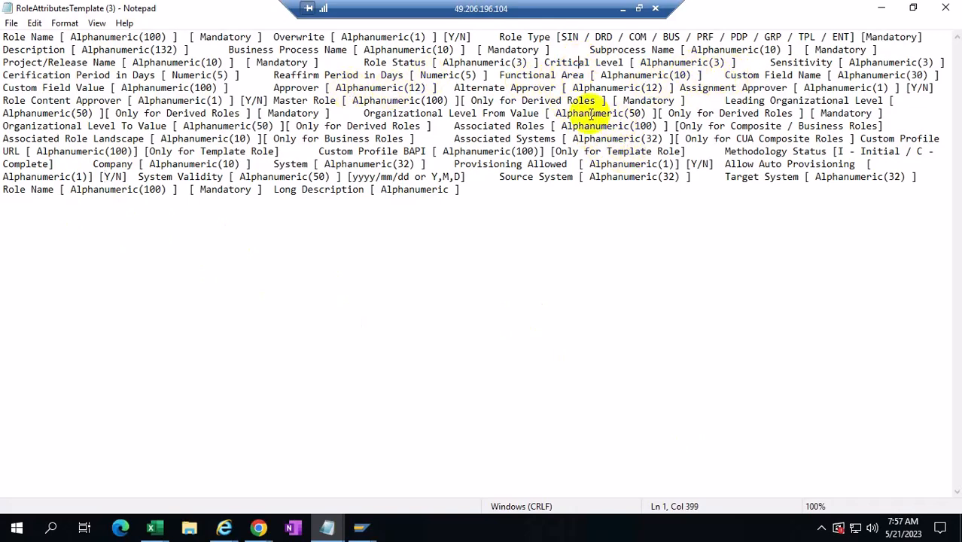
pyautogui.click(252, 50)
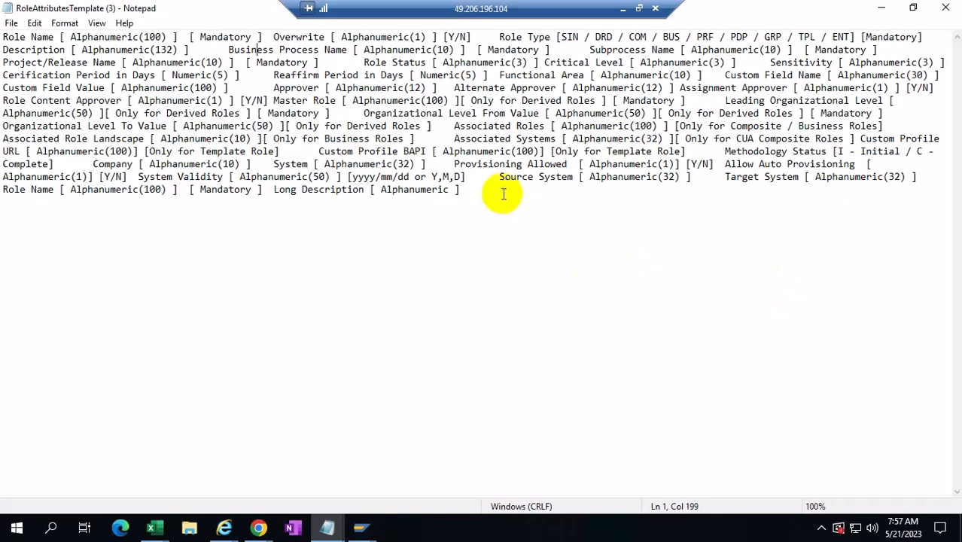
pyautogui.click(811, 164)
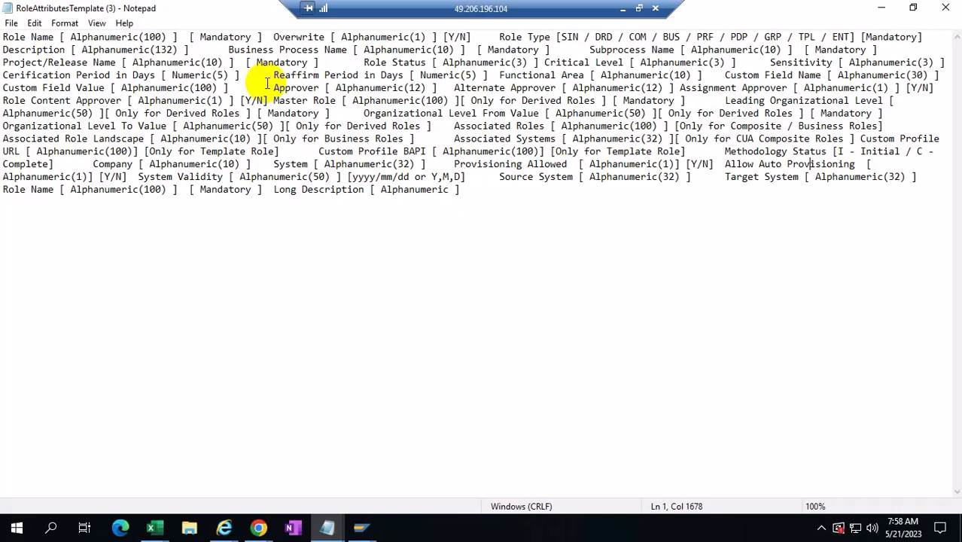
pyautogui.click(107, 100)
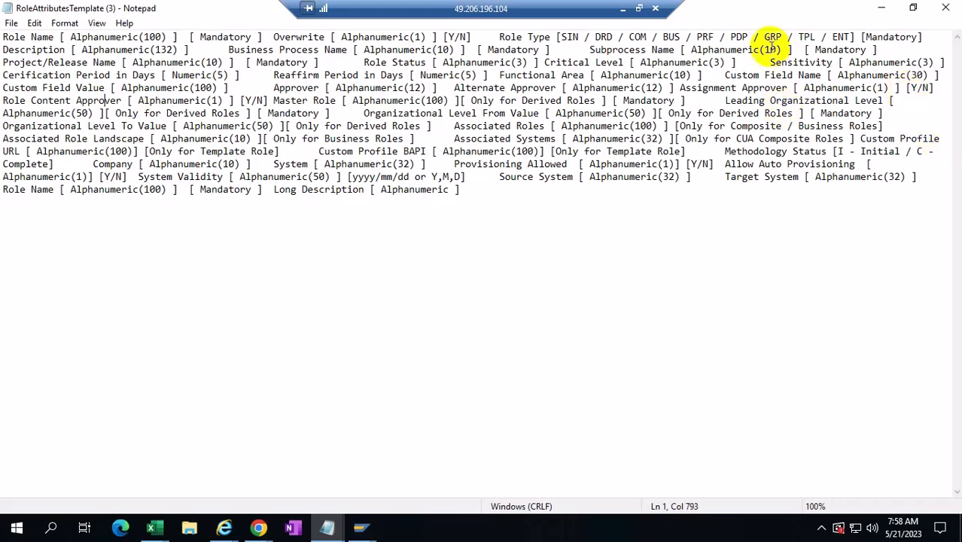
pyautogui.click(623, 9)
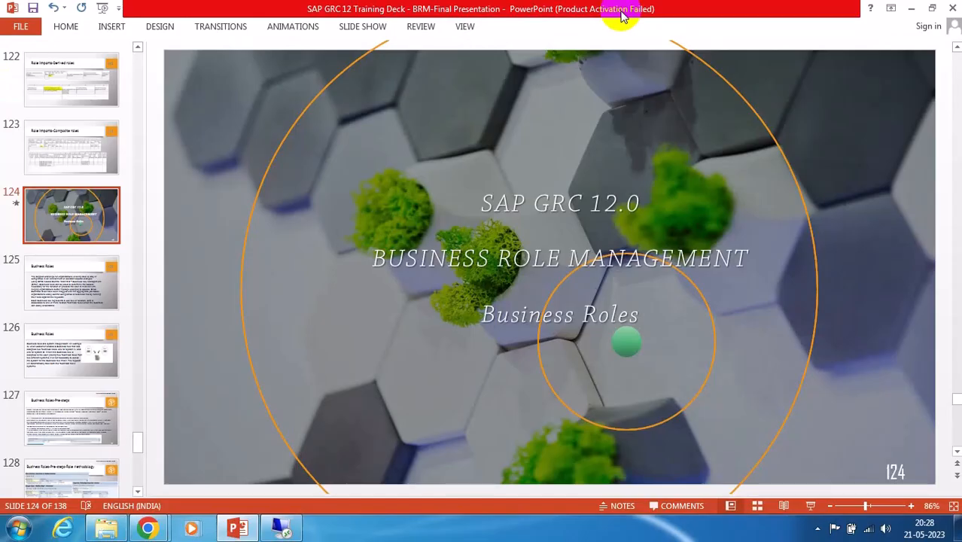
pyautogui.click(282, 527)
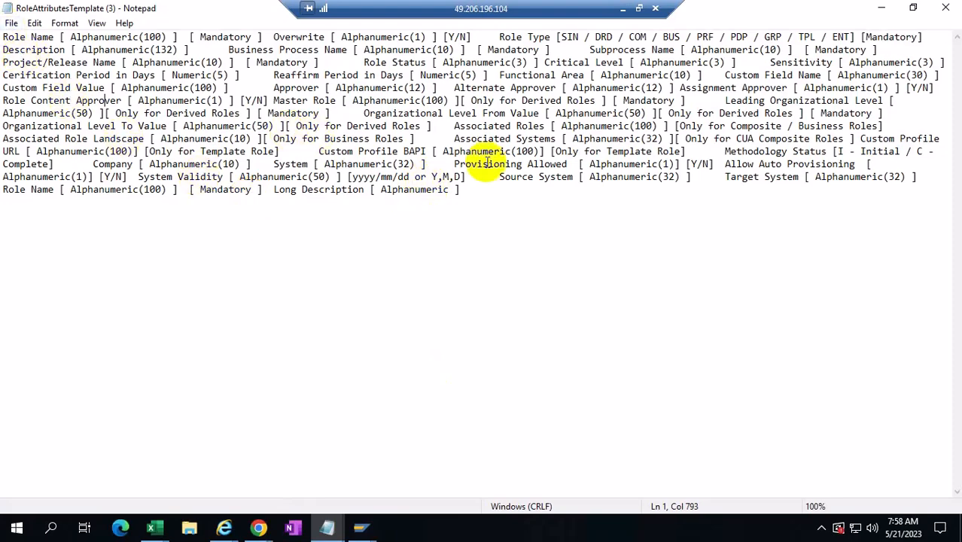
# - Switch to the Role Import window in Chrome and review the Technical Help for its criteria section, including the application URL
pyautogui.moveTo(258, 525)
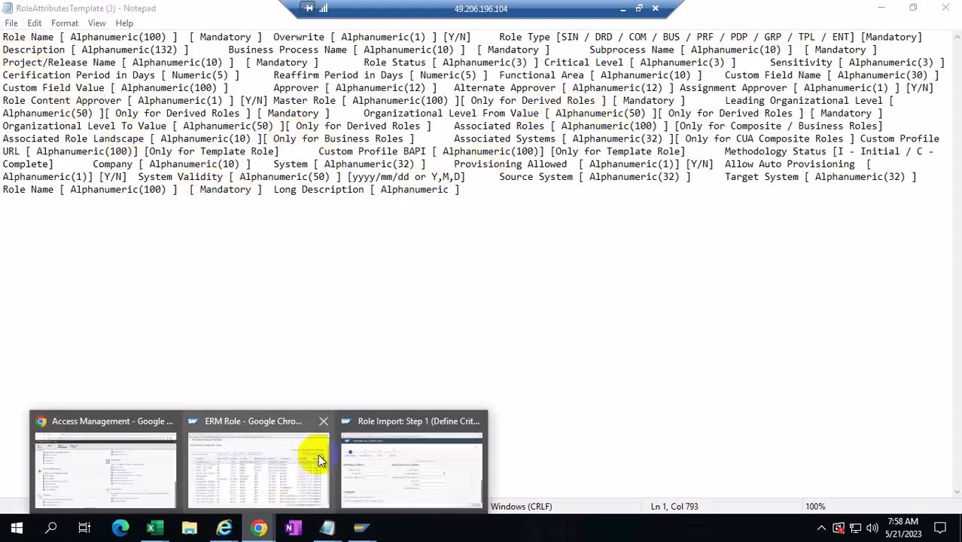
pyautogui.click(418, 477)
pyautogui.rightClick(757, 197)
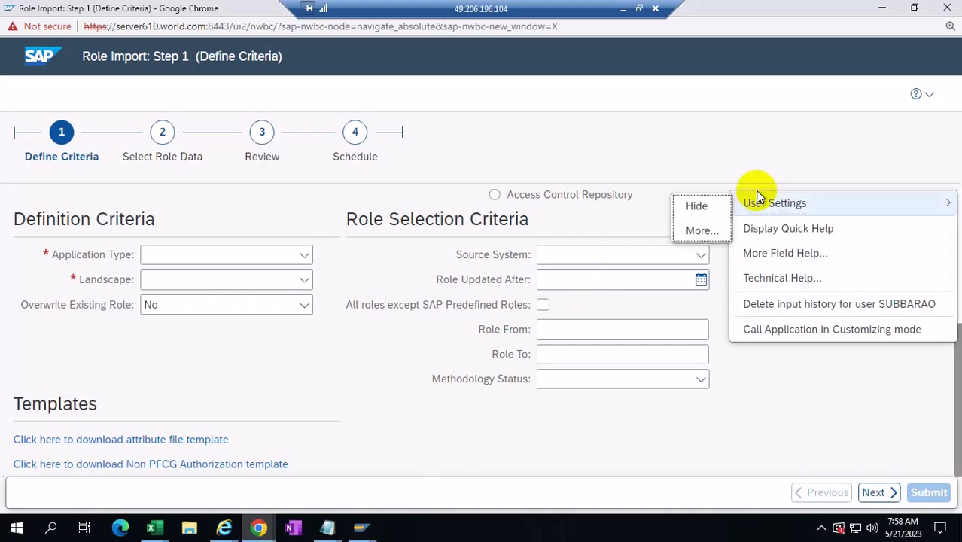
pyautogui.click(787, 279)
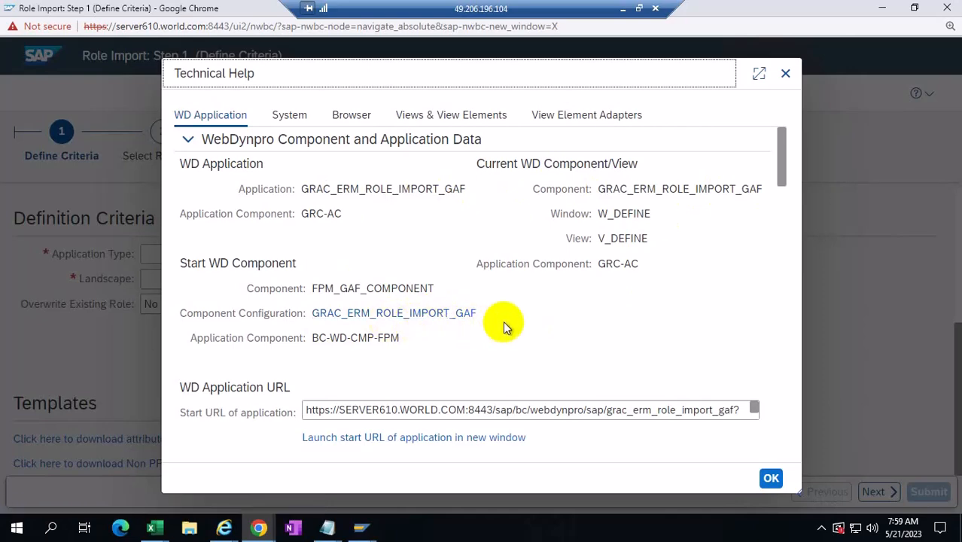
pyautogui.scroll(-2, 576, 307)
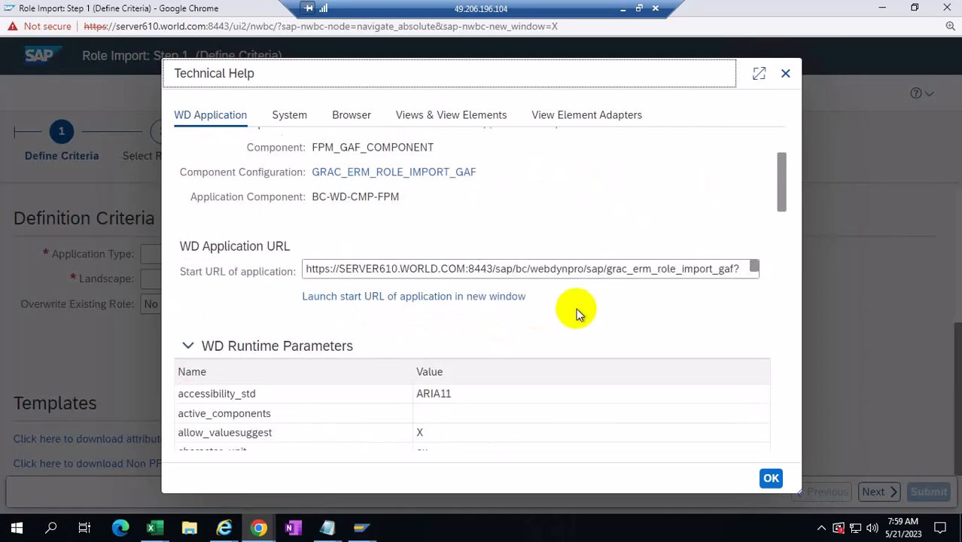
pyautogui.scroll(1, 575, 308)
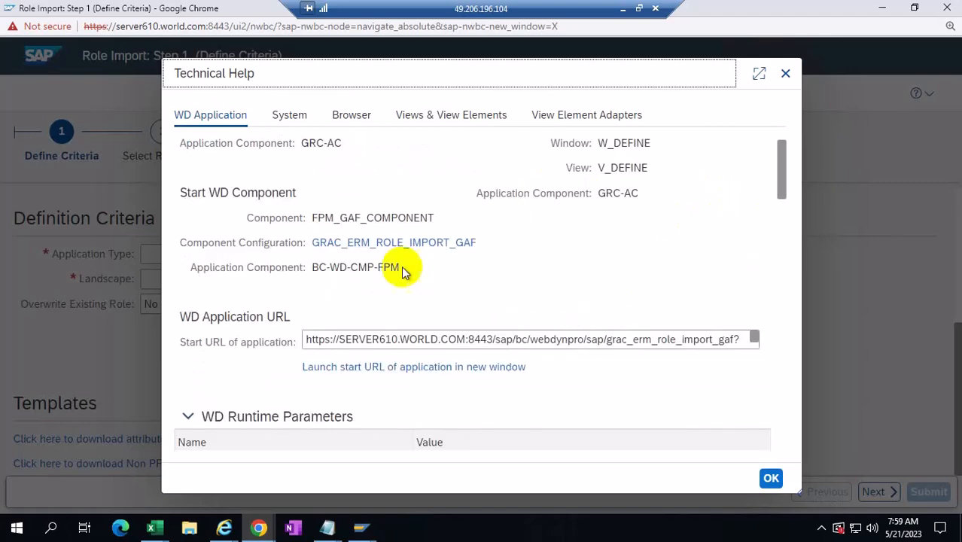
pyautogui.click(784, 73)
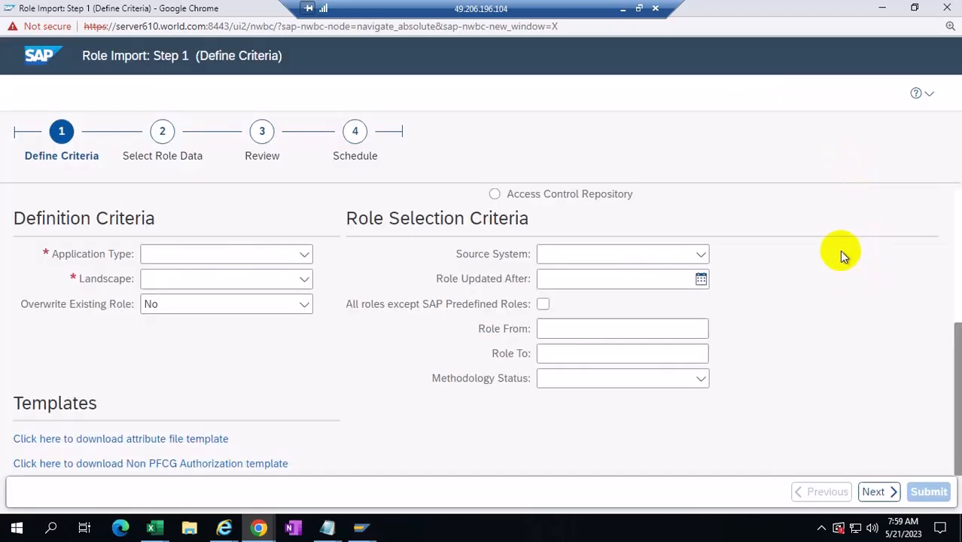
# - Review the Technical Help for the wizard's step bar area on the Role Import page
pyautogui.rightClick(762, 145)
pyautogui.click(796, 233)
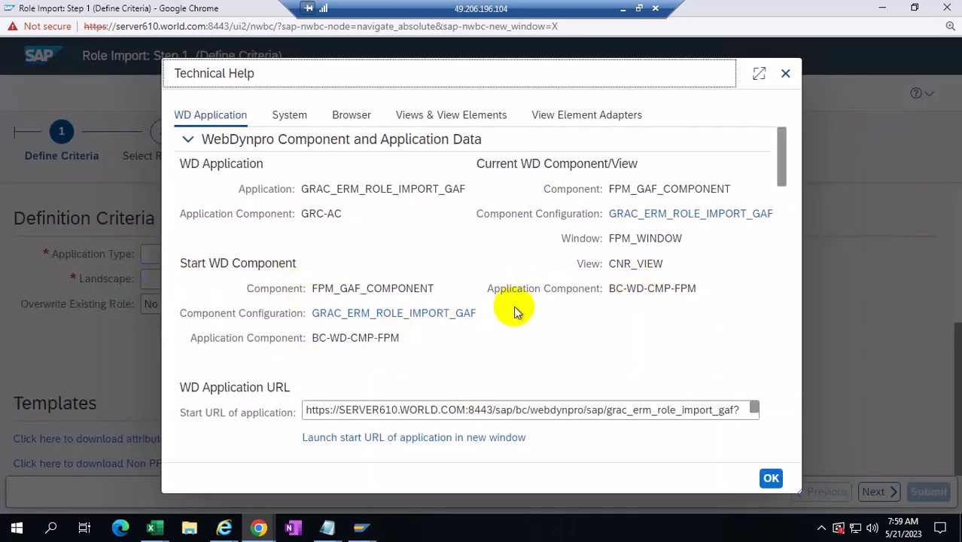
pyautogui.click(769, 479)
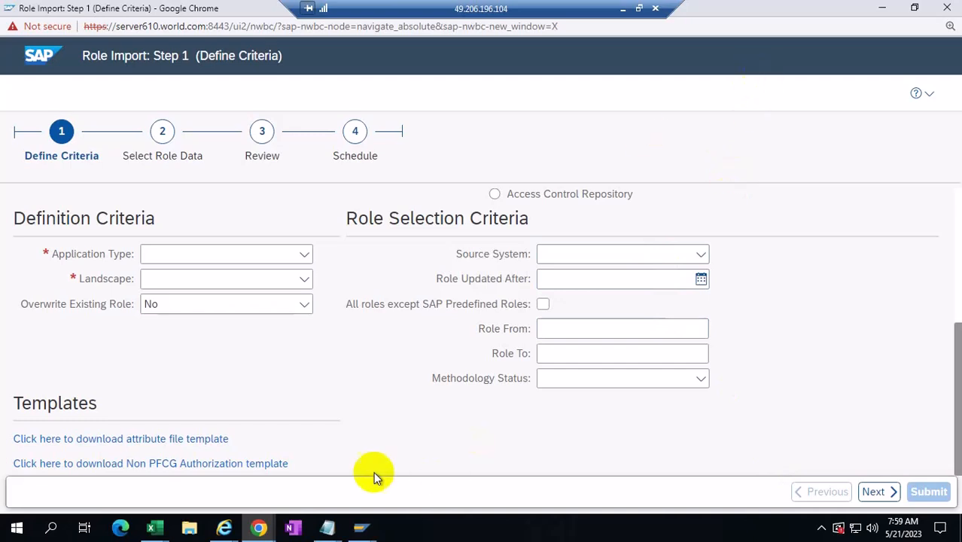
# - Switch to the COMPO.XLS workbook and look over the composite roles on Roles (3) and the single roles on Sheet4
pyautogui.moveTo(154, 526)
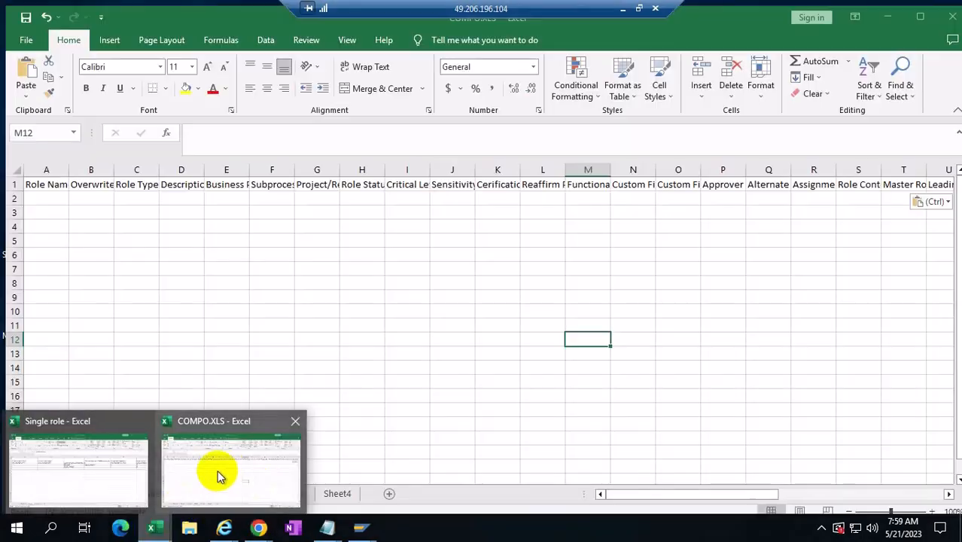
pyautogui.click(218, 475)
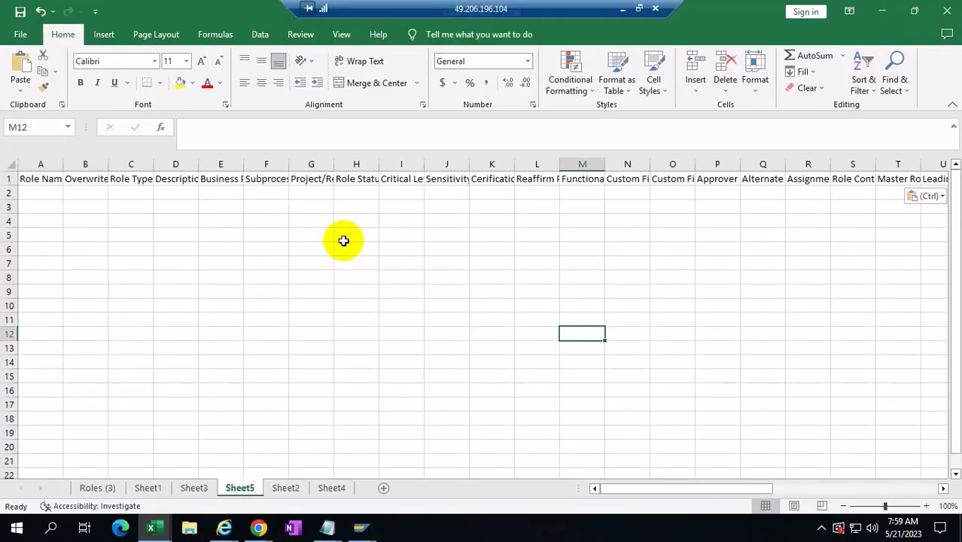
pyautogui.click(94, 488)
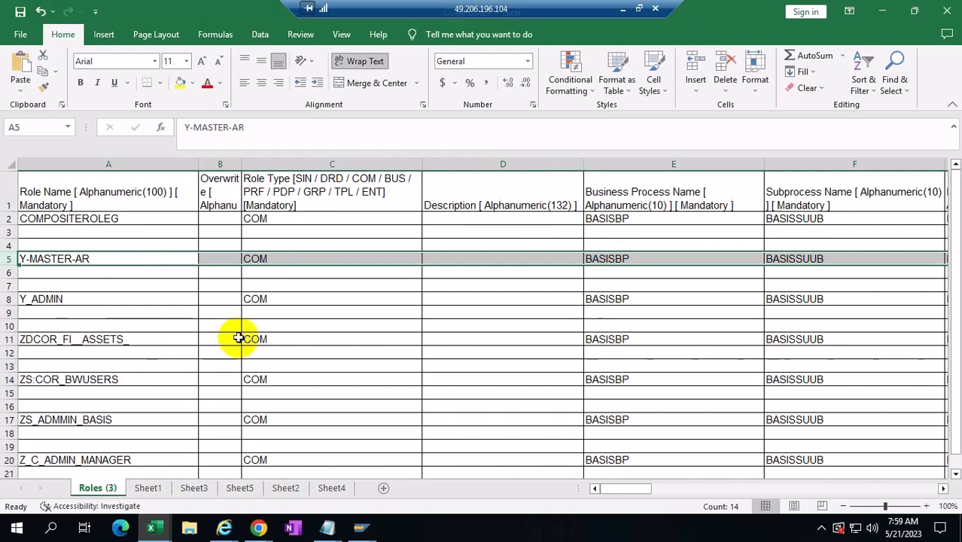
pyautogui.click(329, 488)
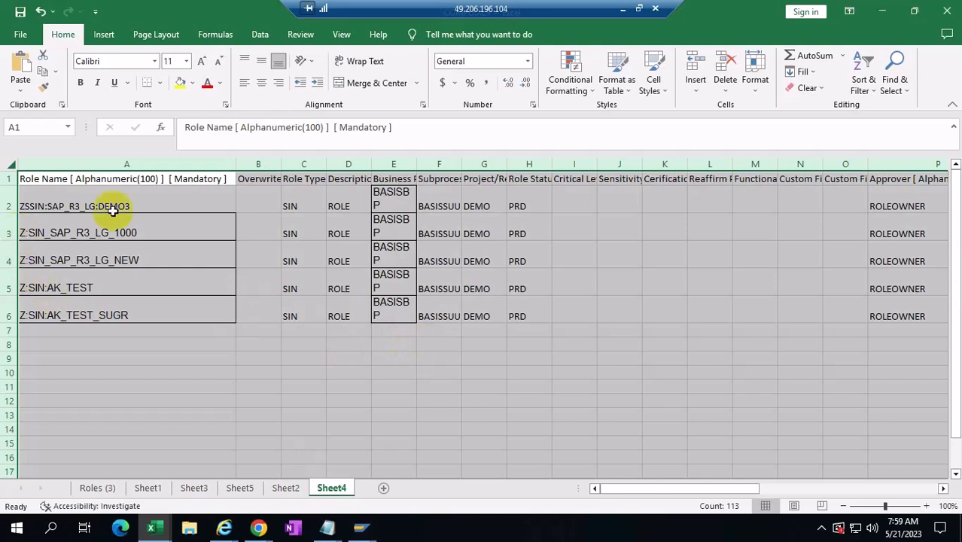
pyautogui.click(146, 205)
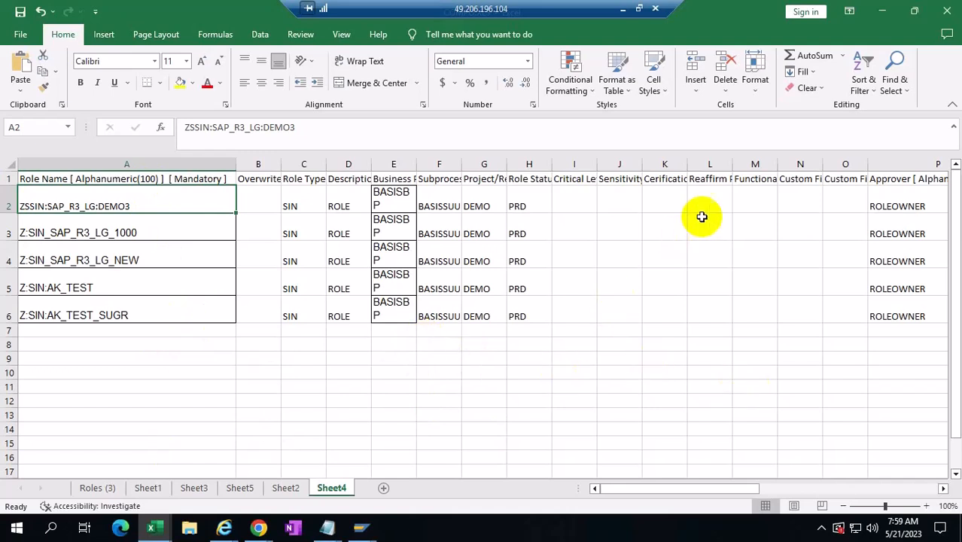
# - Examine the Associated Roles and Master Role columns on Sheet4 for the role types they apply to
pyautogui.moveTo(699, 491); pyautogui.dragTo(827, 508)
pyautogui.click(681, 164)
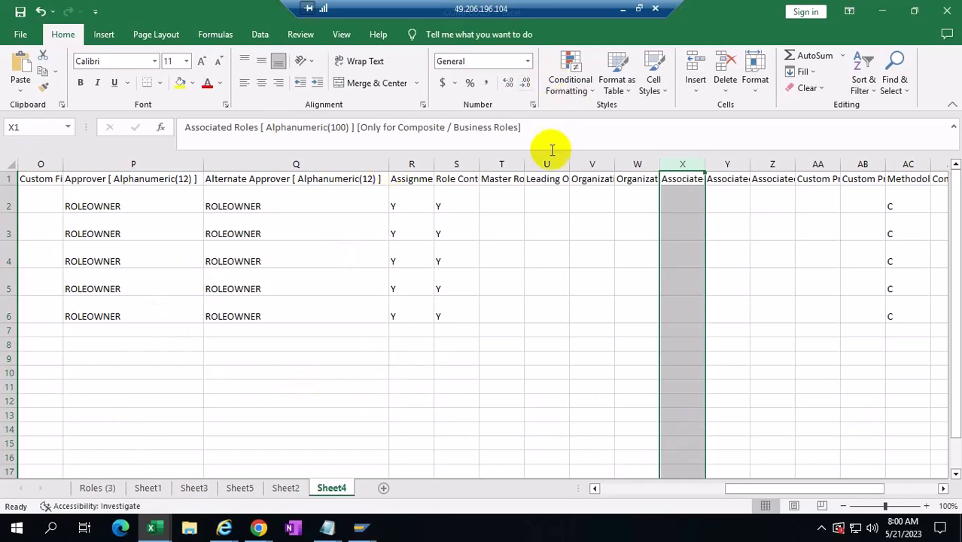
pyautogui.click(503, 162)
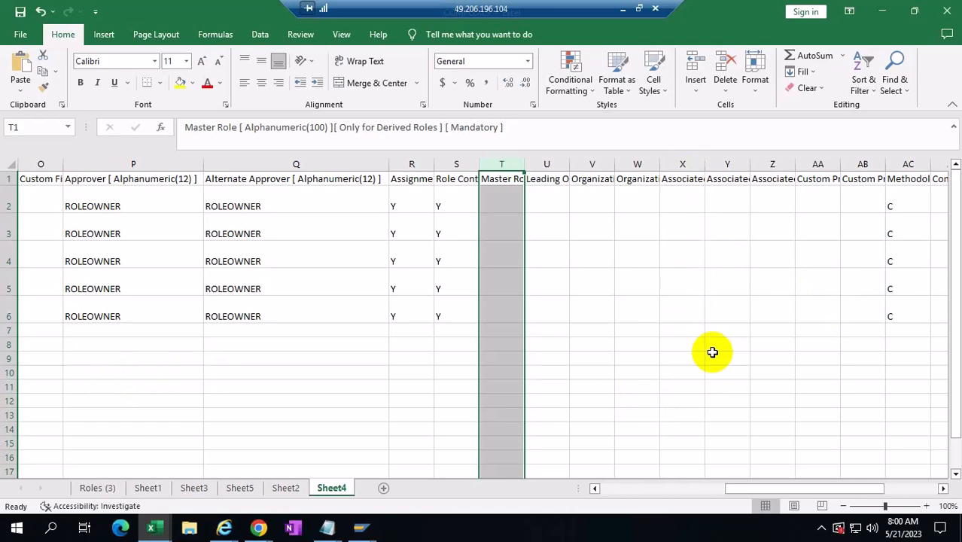
pyautogui.click(636, 488)
# - Examine the mandatory Business Process, Subprocess and Project/Release Name columns on Sheet4
pyautogui.click(393, 164)
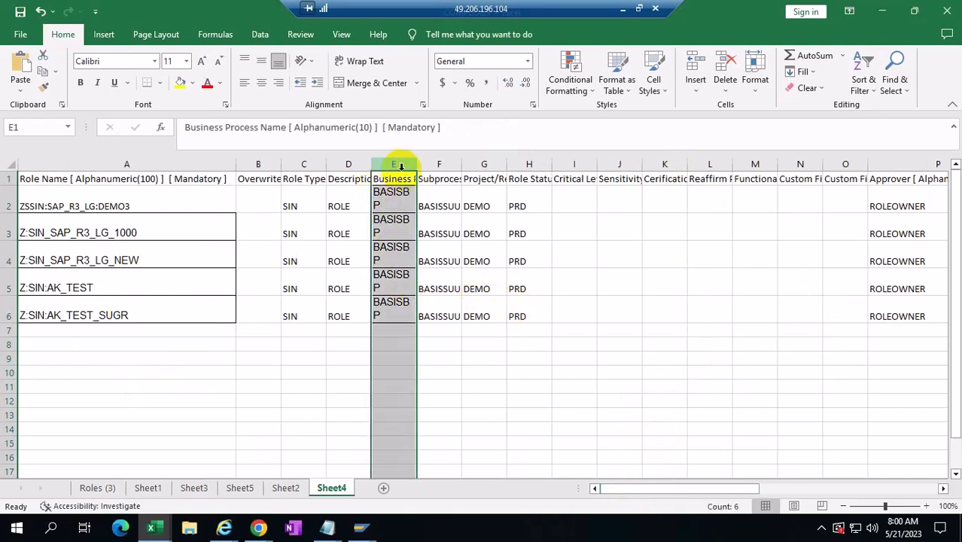
pyautogui.click(440, 163)
pyautogui.click(499, 164)
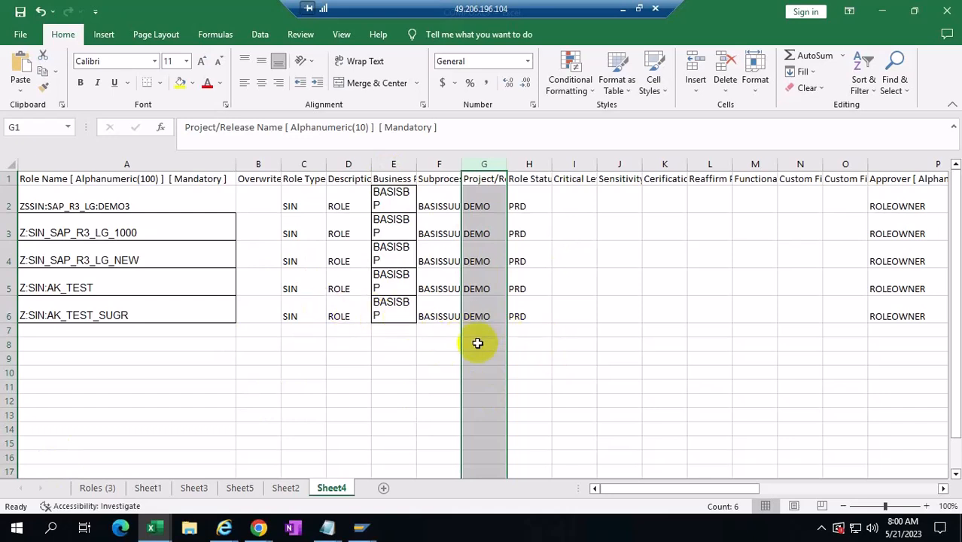
pyautogui.click(388, 163)
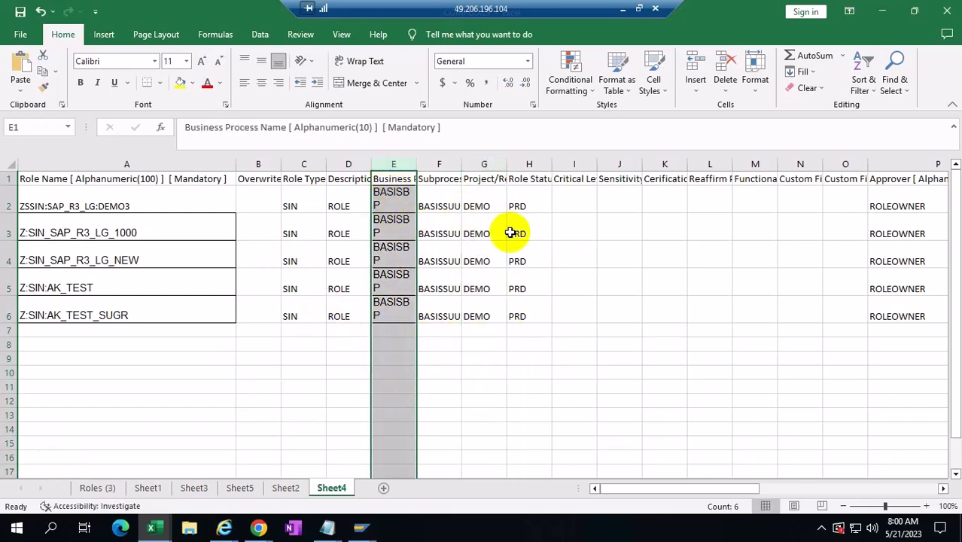
pyautogui.click(484, 165)
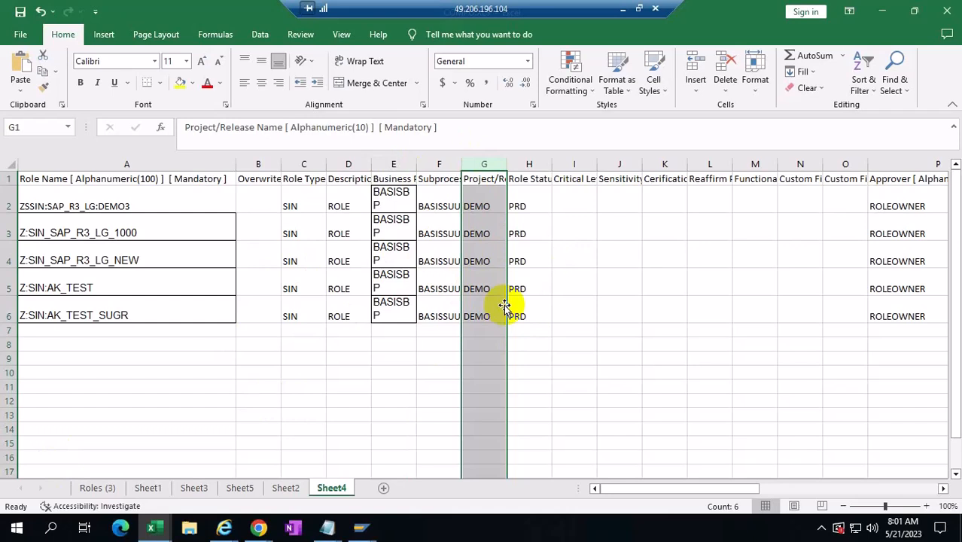
# - Examine the Approver, Alternate Approver, Methodology Status, System and provisioning columns filled in for the single roles
pyautogui.click(938, 165)
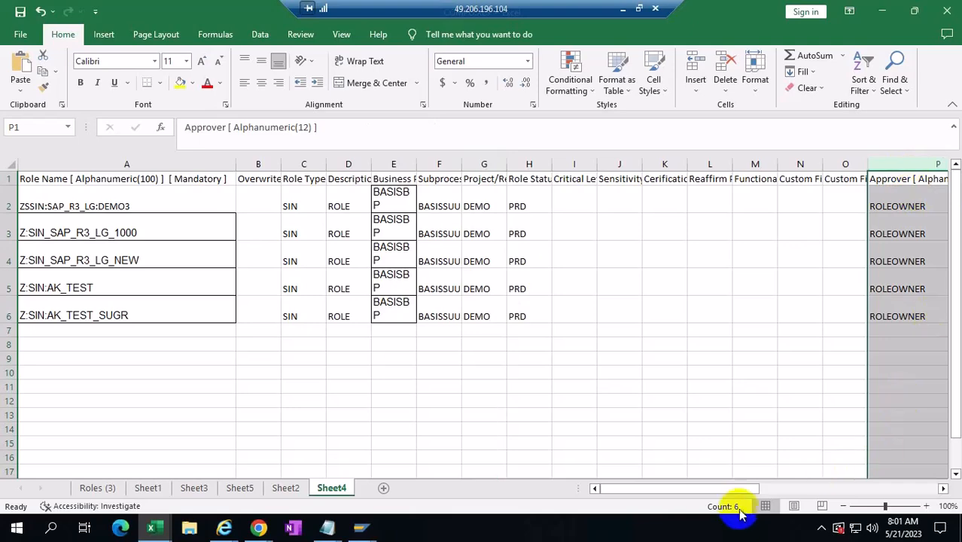
pyautogui.moveTo(745, 488); pyautogui.dragTo(811, 495)
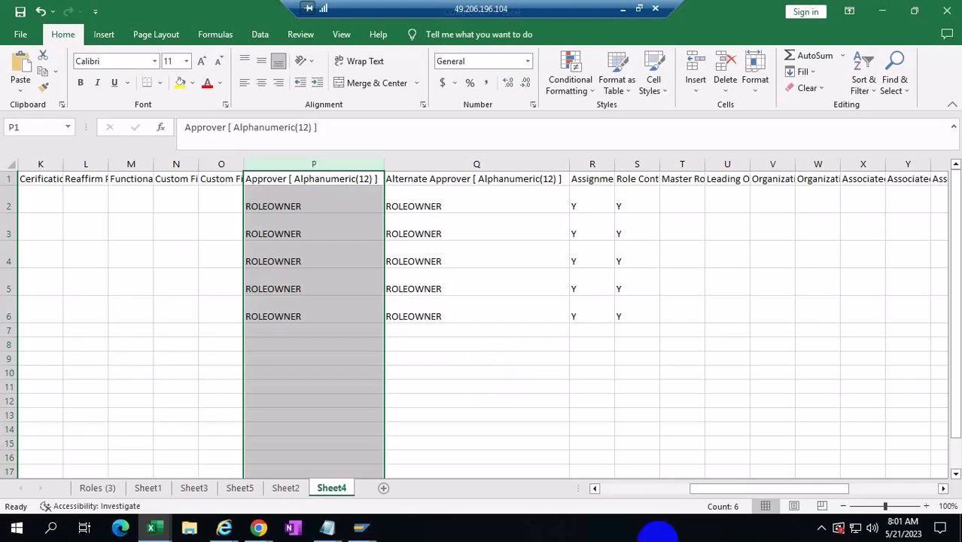
pyautogui.moveTo(778, 487); pyautogui.dragTo(595, 502)
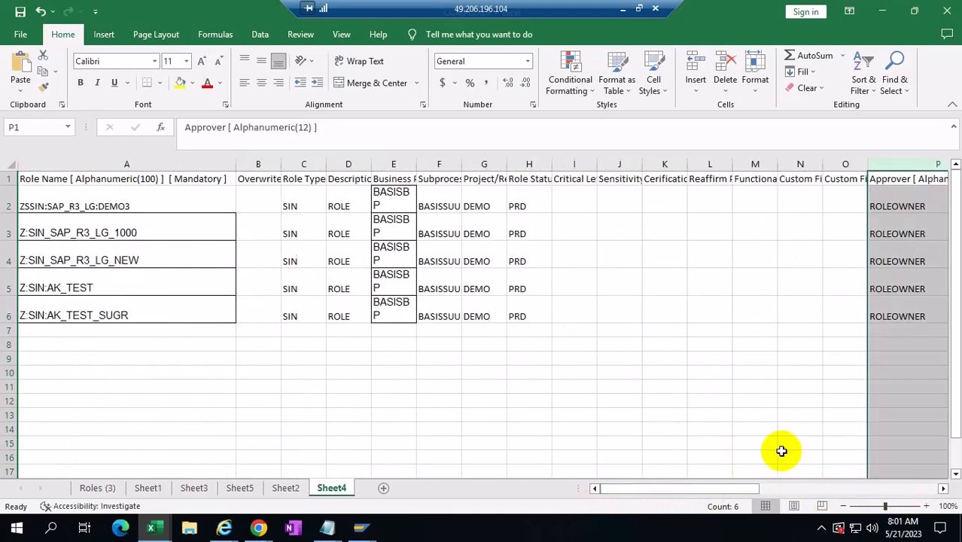
pyautogui.moveTo(708, 491); pyautogui.dragTo(828, 488)
pyautogui.click(608, 202)
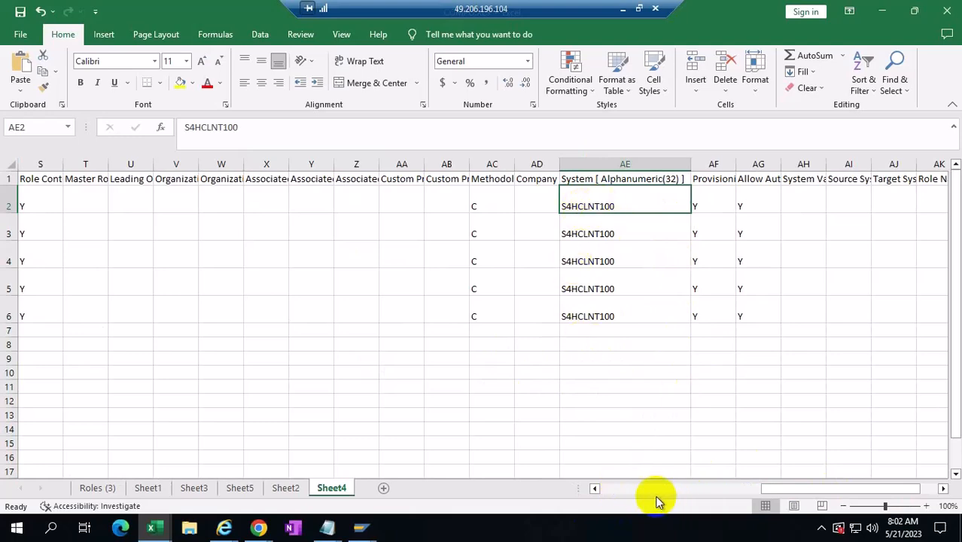
pyautogui.click(618, 490)
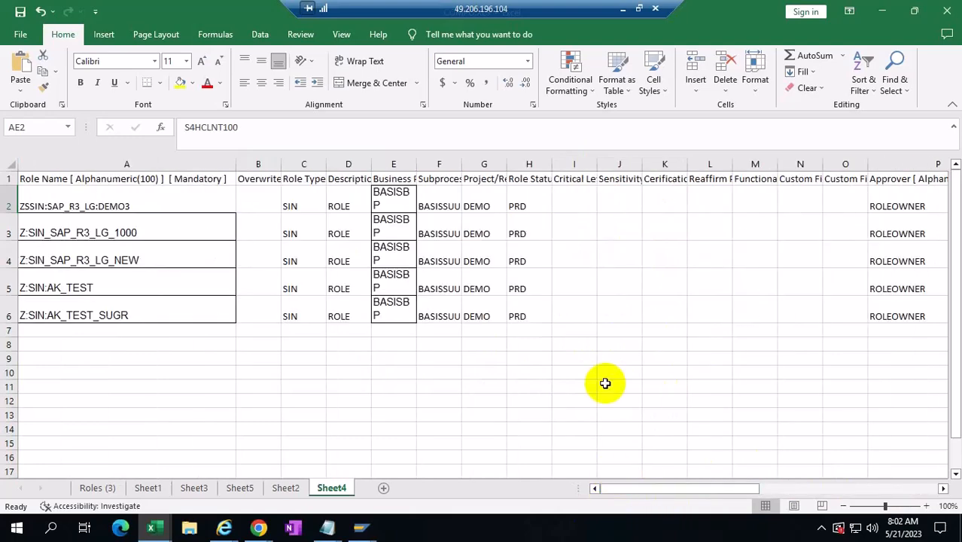
pyautogui.moveTo(692, 490); pyautogui.dragTo(865, 490)
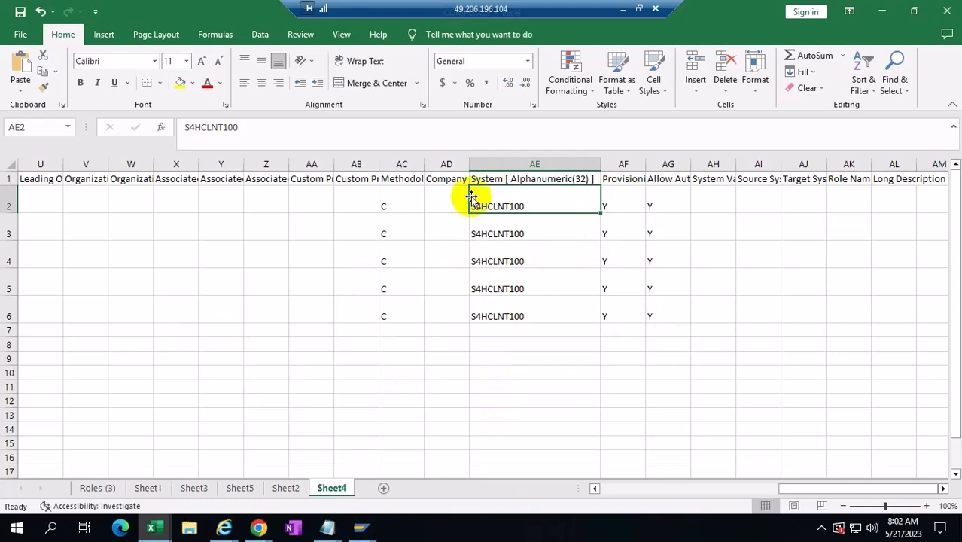
# - Review the single roles' attribute columns on Sheet4, from Role Name and Role Type across to the System and provisioning columns
pyautogui.click(611, 493)
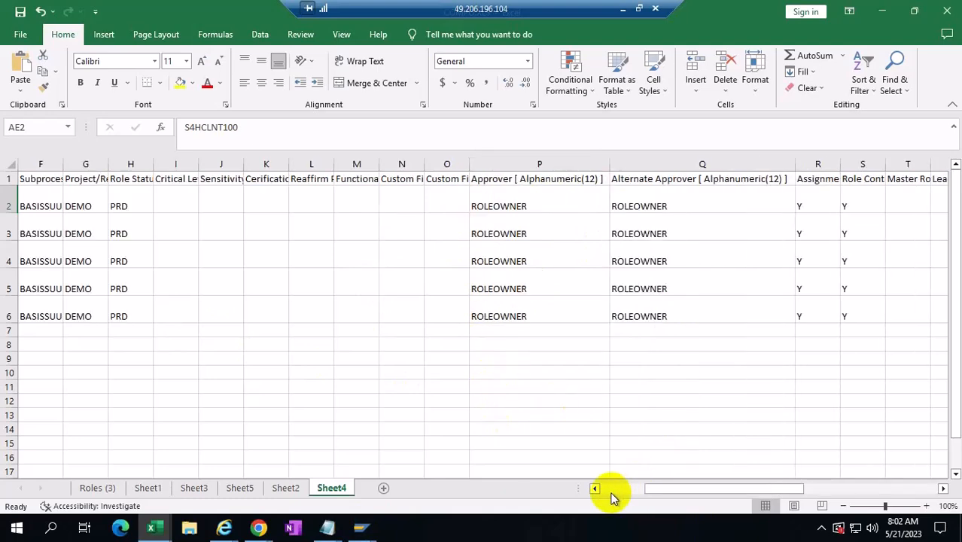
pyautogui.click(611, 492)
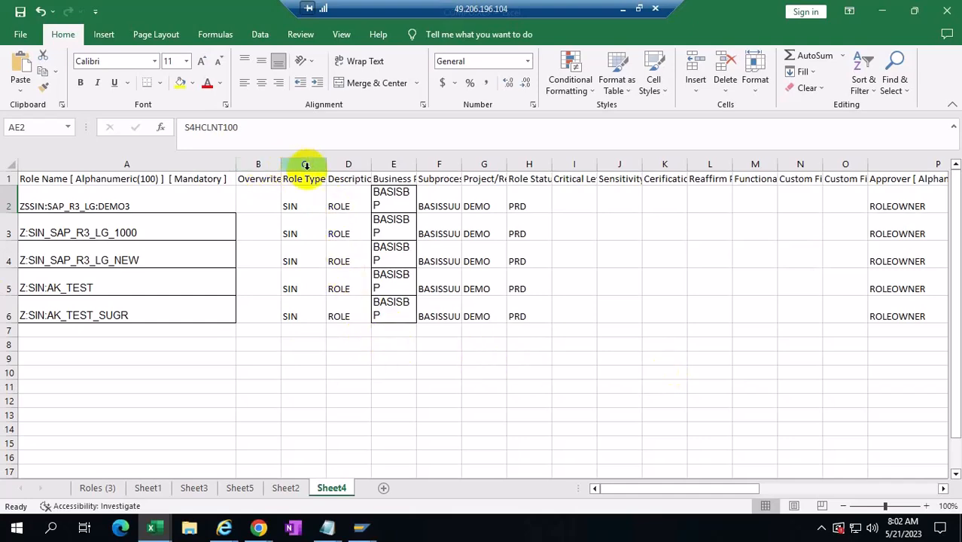
pyautogui.moveTo(654, 489); pyautogui.dragTo(902, 489)
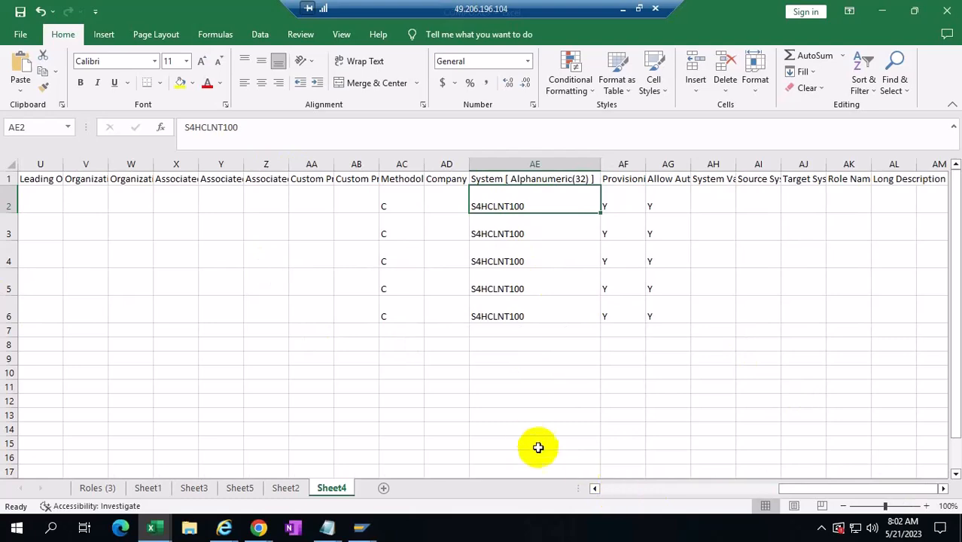
pyautogui.click(606, 490)
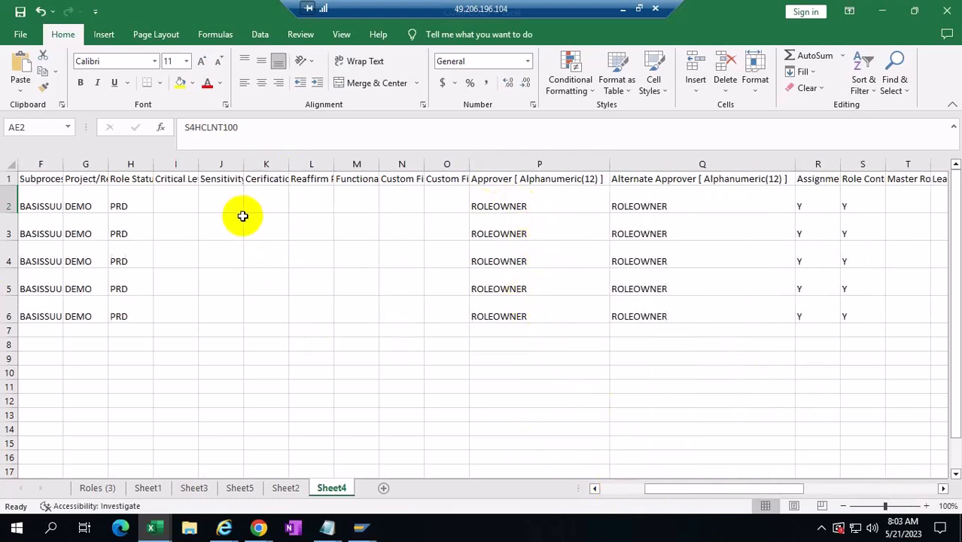
pyautogui.click(615, 493)
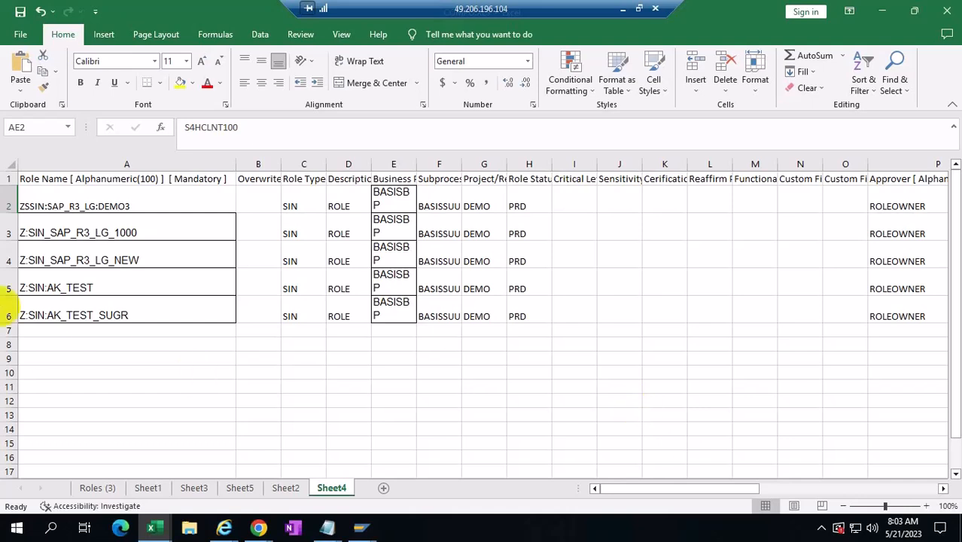
# - Examine the single-role rows 2 to 4 on Sheet4, including their Business Process, Subprocess, Project/Release and Role Status entries
pyautogui.click(8, 198)
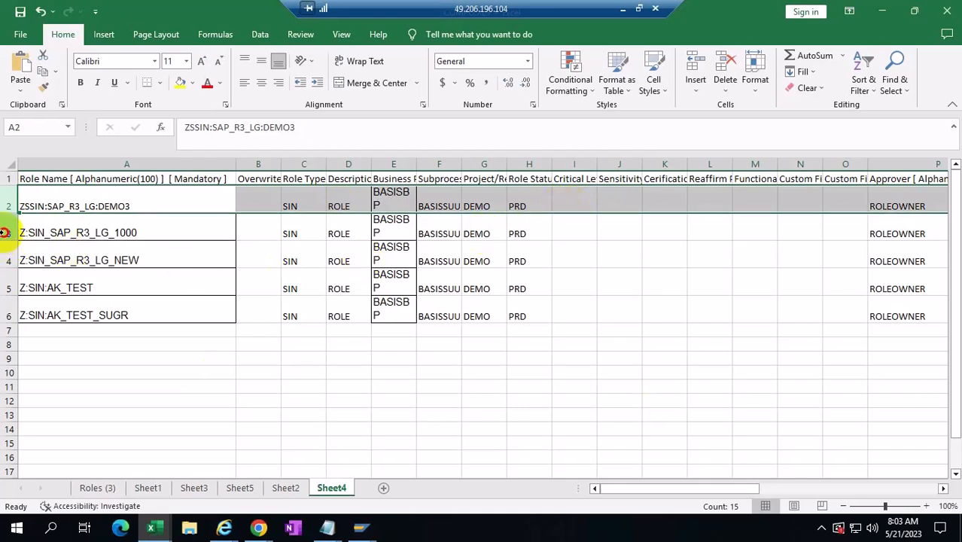
pyautogui.click(6, 233)
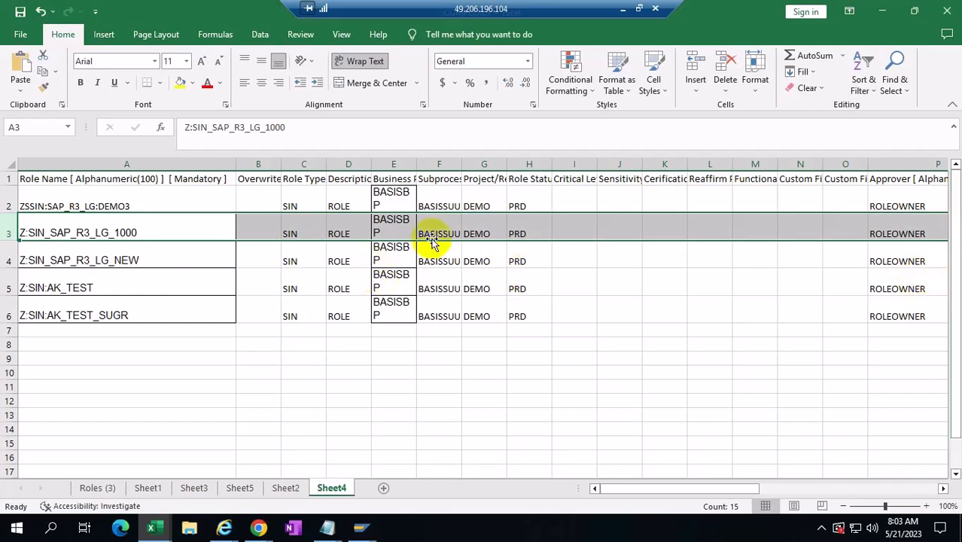
pyautogui.click(523, 236)
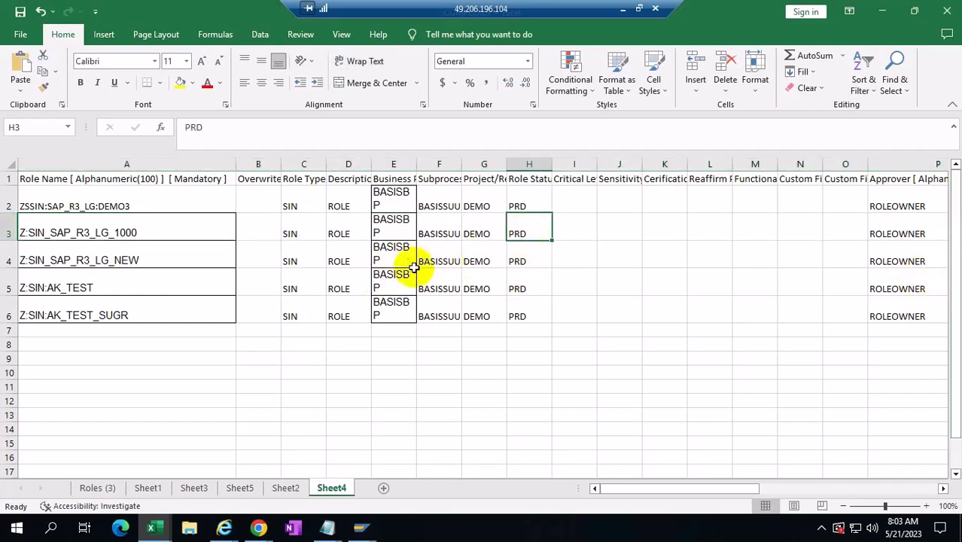
pyautogui.click(489, 254)
pyautogui.click(376, 263)
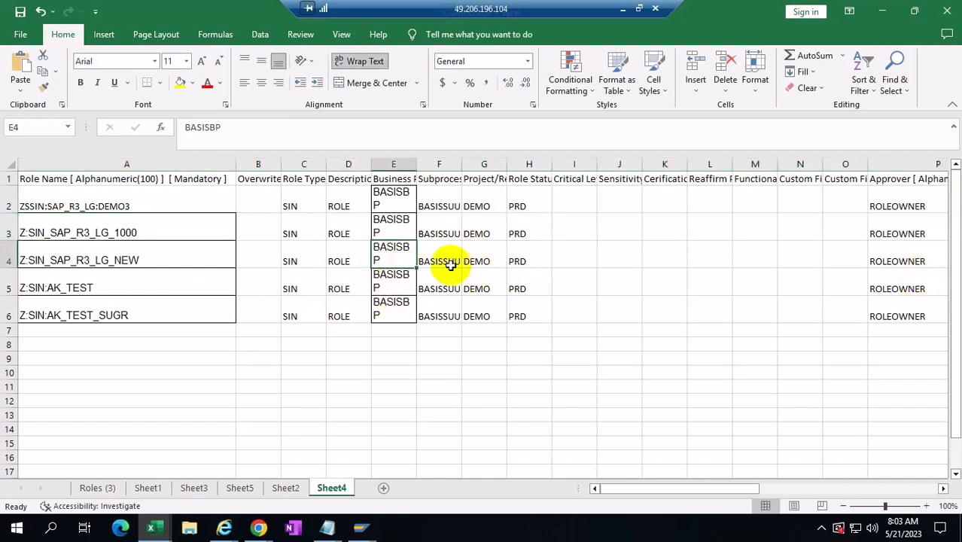
pyautogui.click(445, 250)
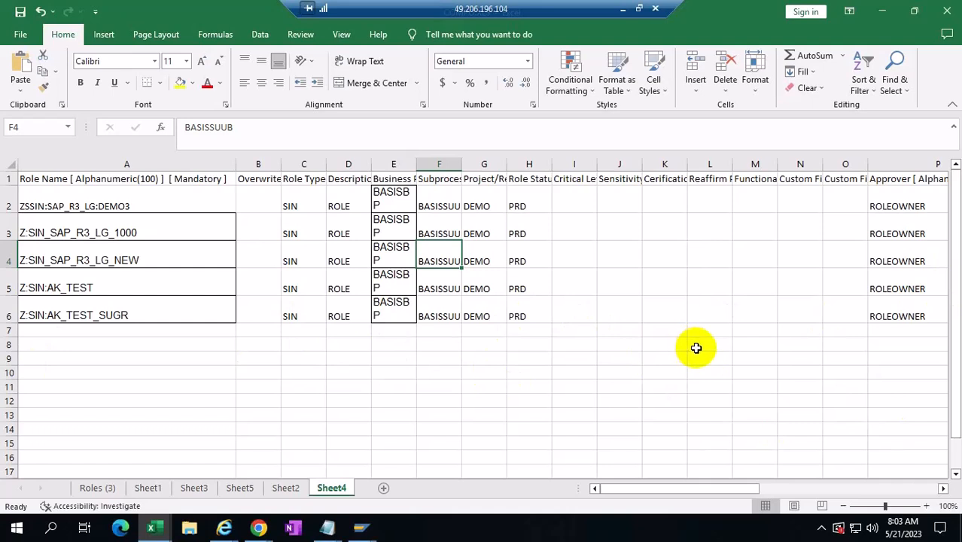
# - Leave the remote desktop and switch to the Business Roles title slide of the SAP GRC 12 training deck in PowerPoint
pyautogui.click(621, 10)
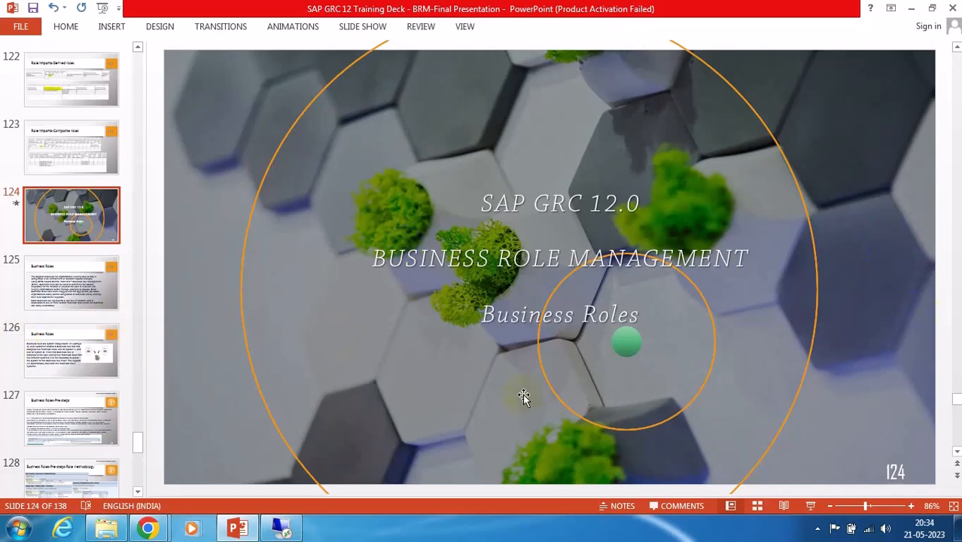
pyautogui.click(691, 227)
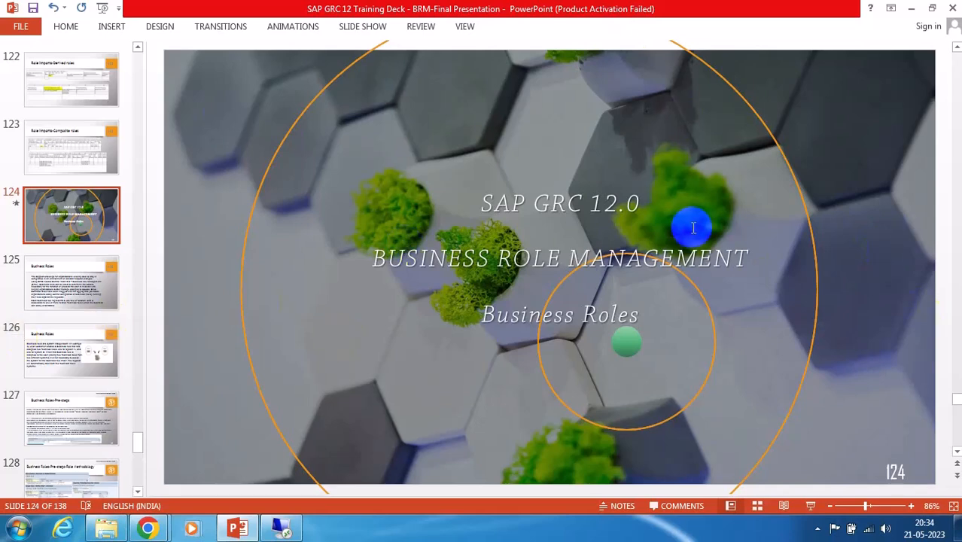
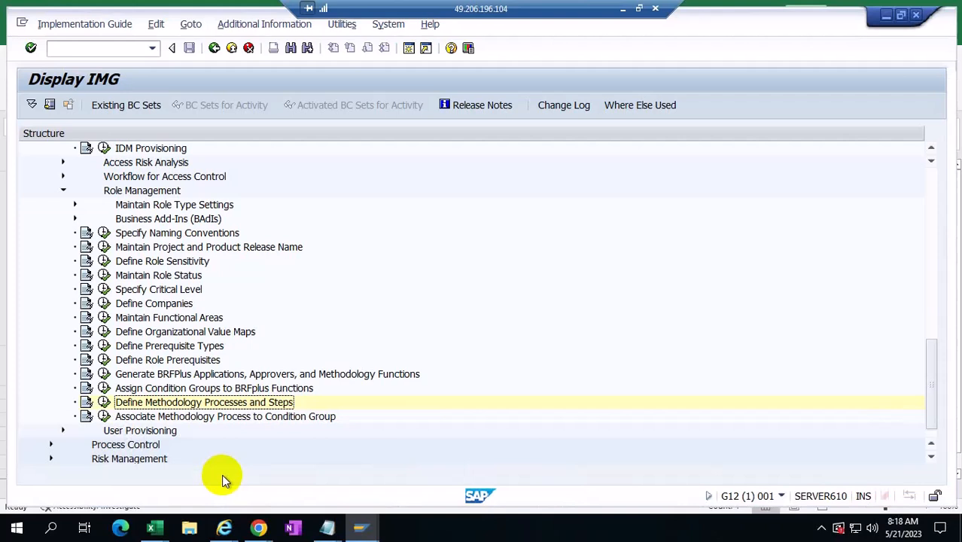
# - Open the Define Methodology Processes and Steps activity under Role Management and display its Define Step overview
pyautogui.click(104, 402)
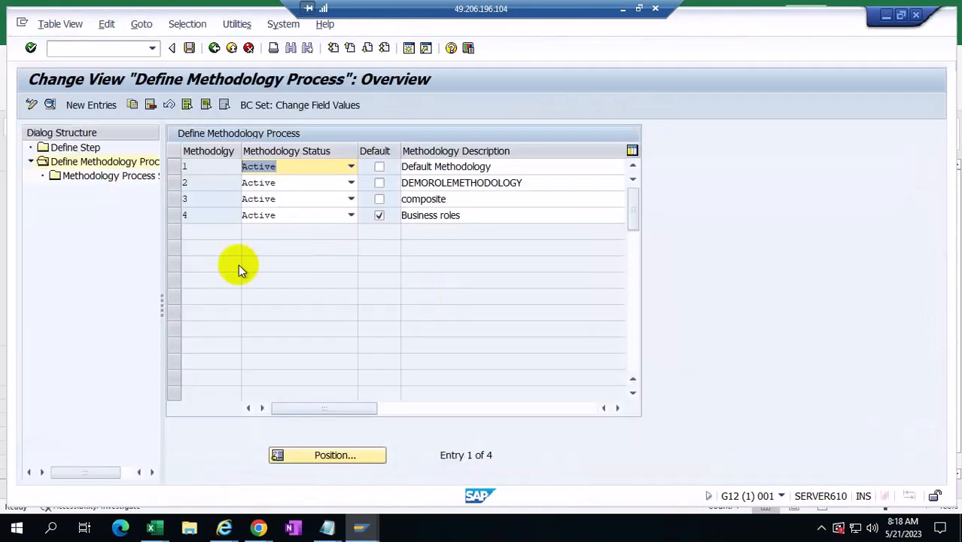
pyautogui.doubleClick(71, 147)
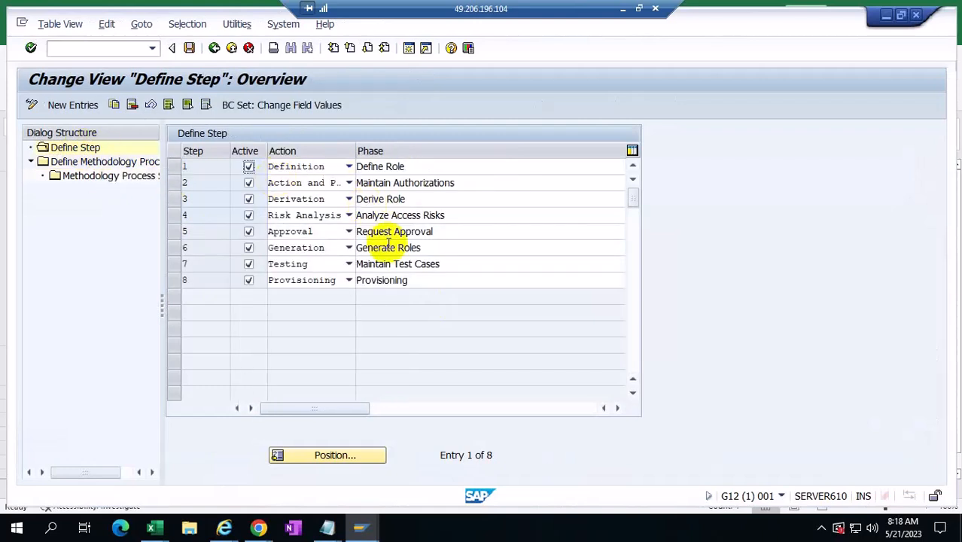
# - Examine the Define Step entries, highlighting step 8 Provisioning and the Definition action of step 1
pyautogui.click(428, 282)
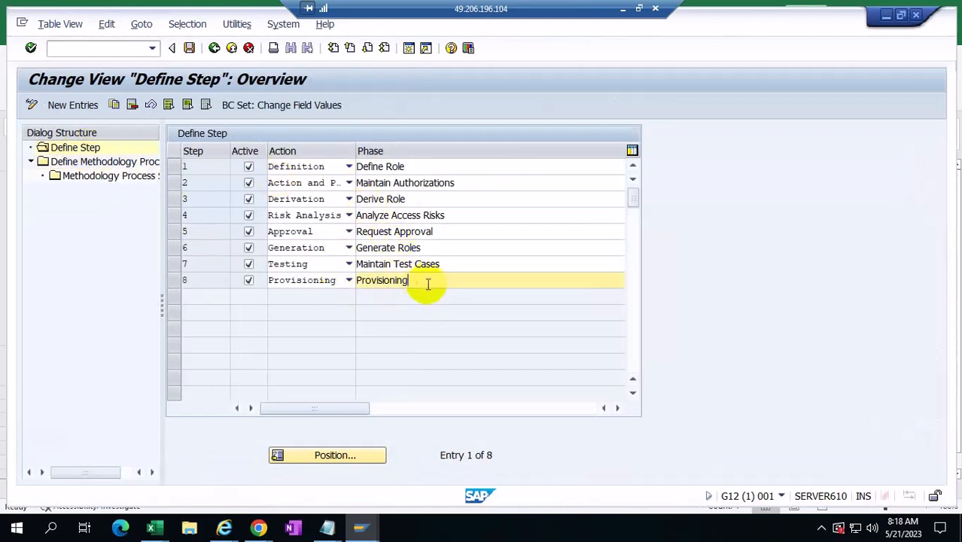
pyautogui.click(174, 282)
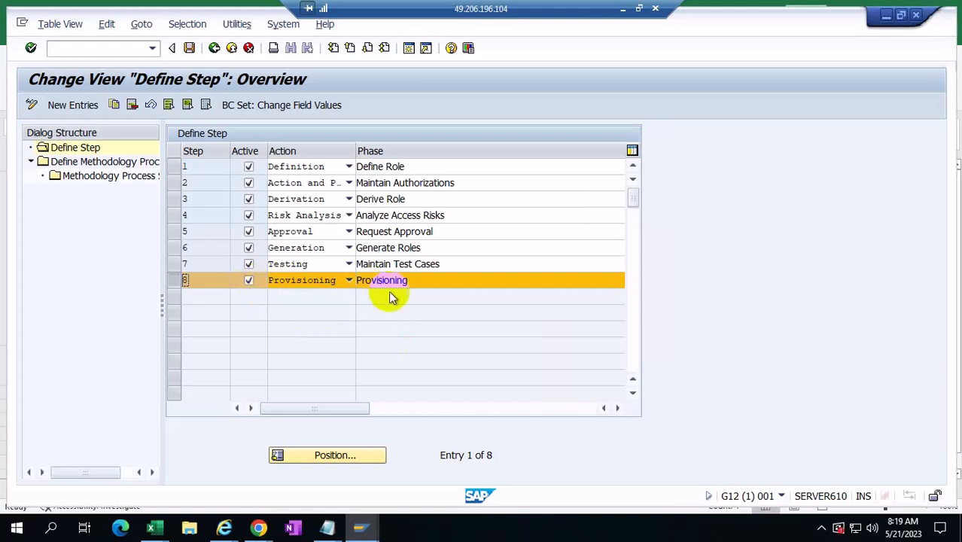
pyautogui.click(420, 281)
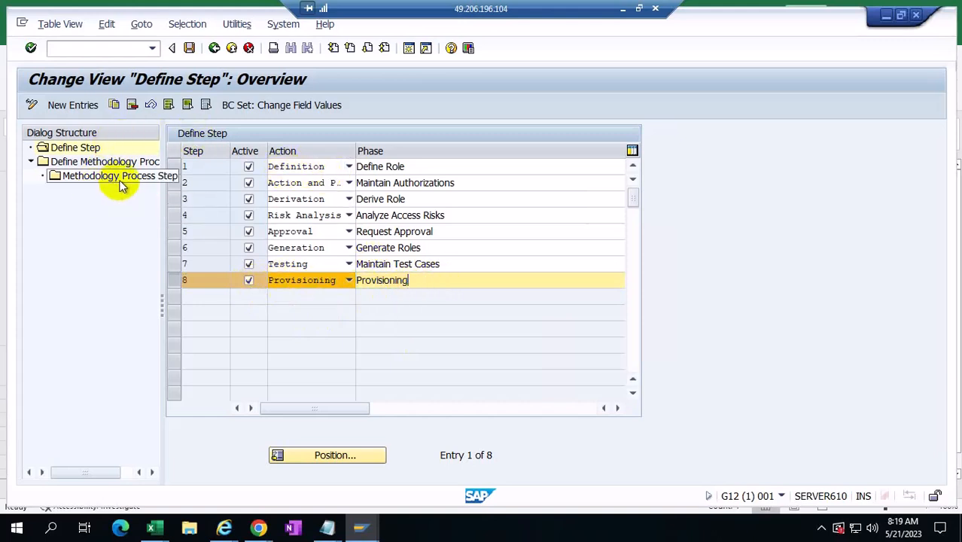
pyautogui.click(307, 164)
pyautogui.click(430, 279)
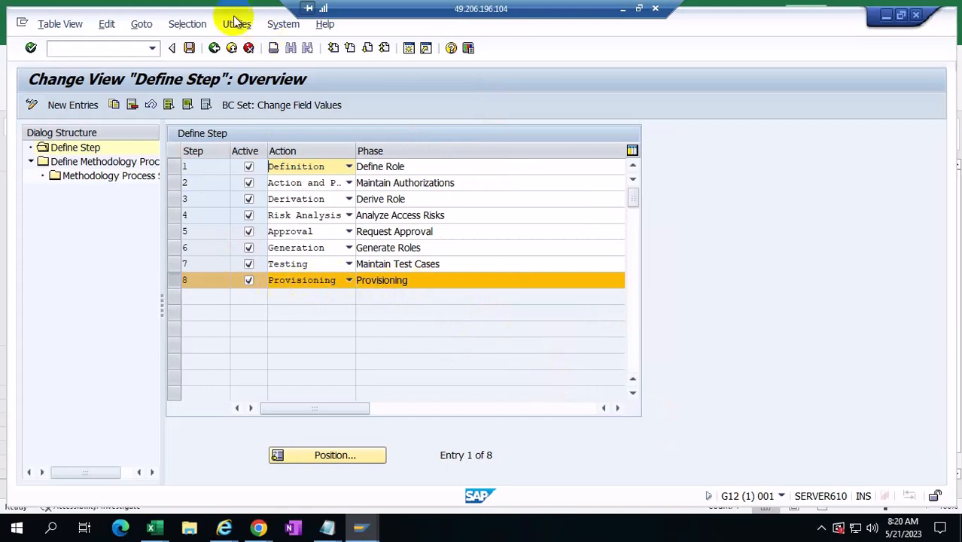
# - Show the process steps of methodology 4, Business roles, and highlight the Provisioning entry with step sequence 2
pyautogui.click(213, 48)
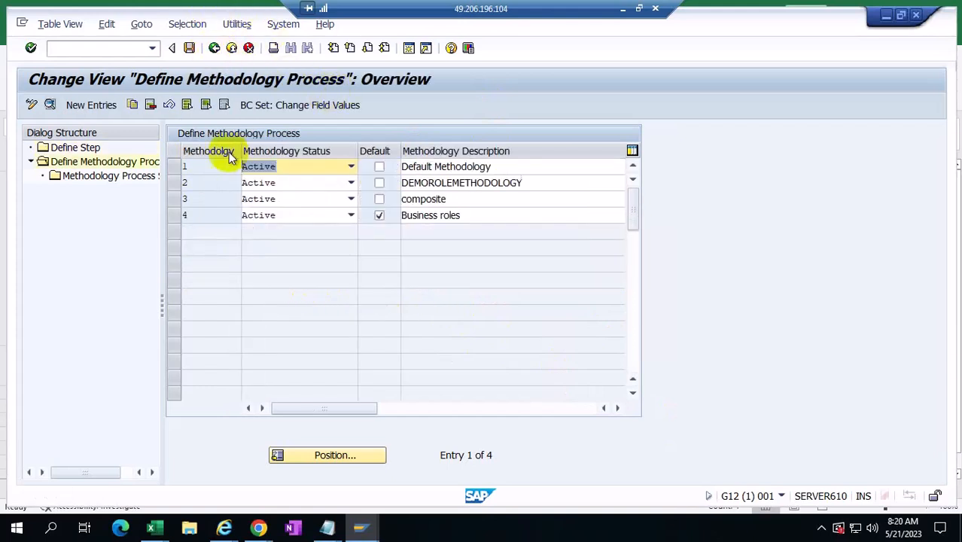
pyautogui.click(184, 216)
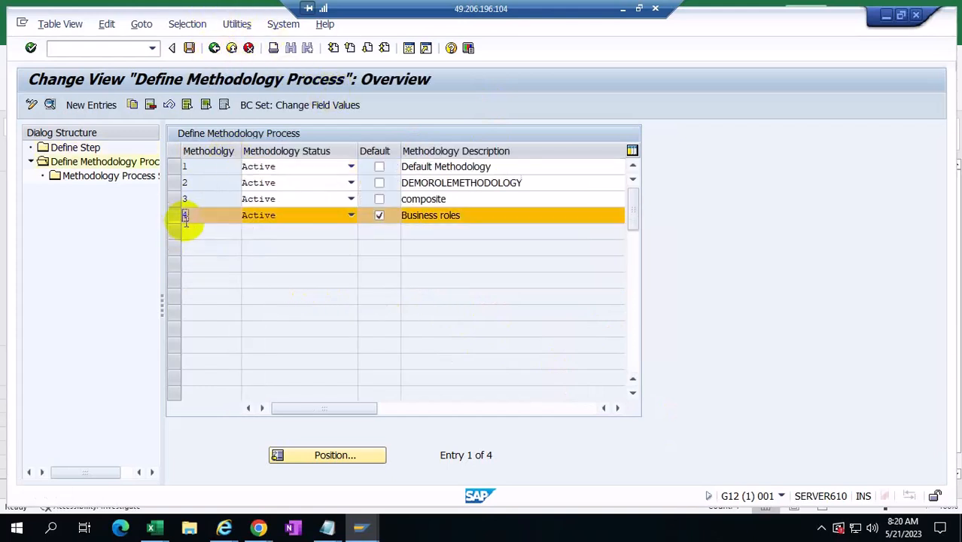
pyautogui.doubleClick(96, 176)
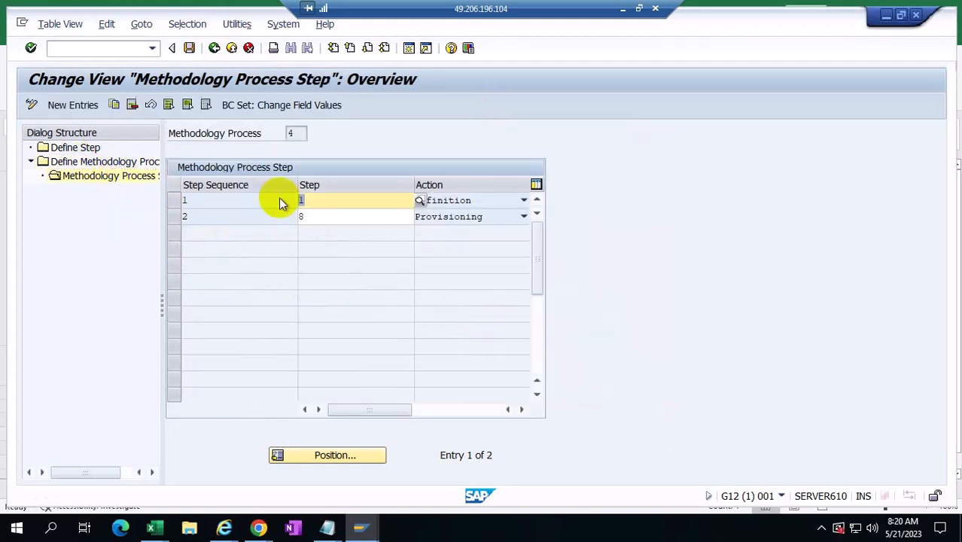
pyautogui.click(338, 219)
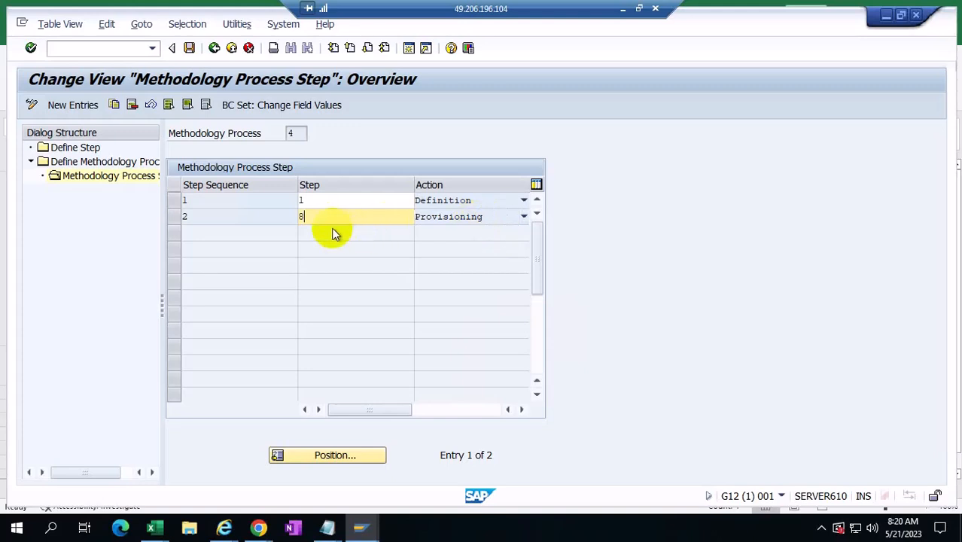
pyautogui.click(173, 217)
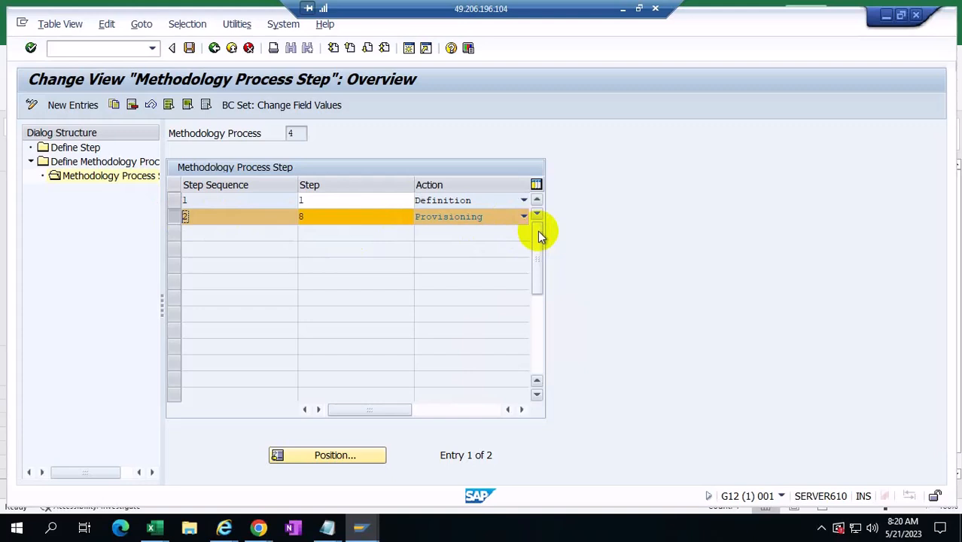
# - Look at the Role Methodology slide in PowerPoint, then view the Business Role Management role list in Chrome
pyautogui.click(621, 9)
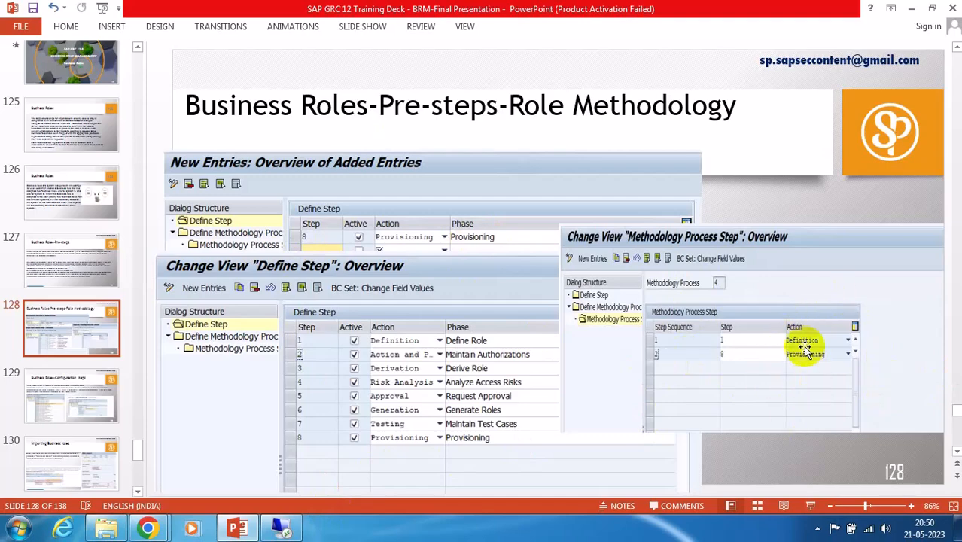
pyautogui.click(279, 530)
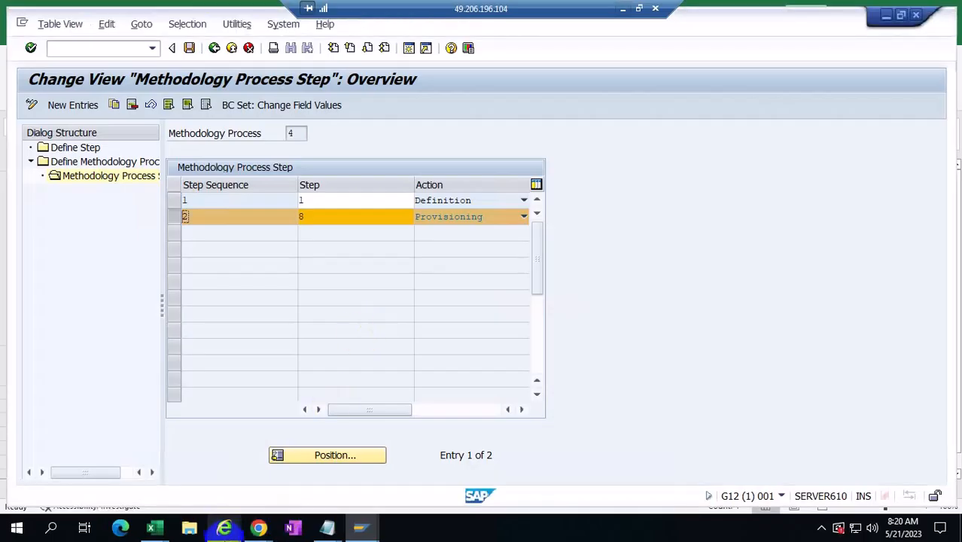
pyautogui.click(251, 455)
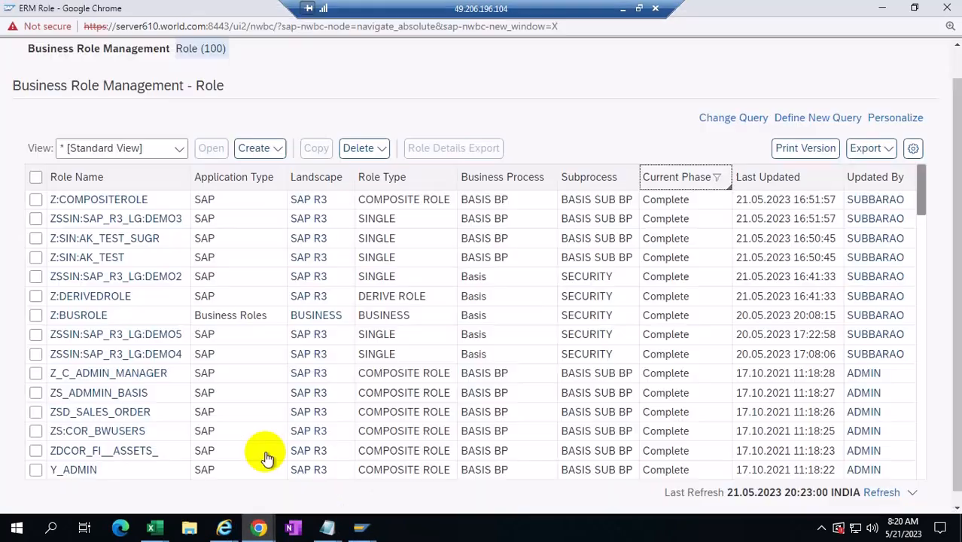
pyautogui.click(375, 186)
pyautogui.click(591, 89)
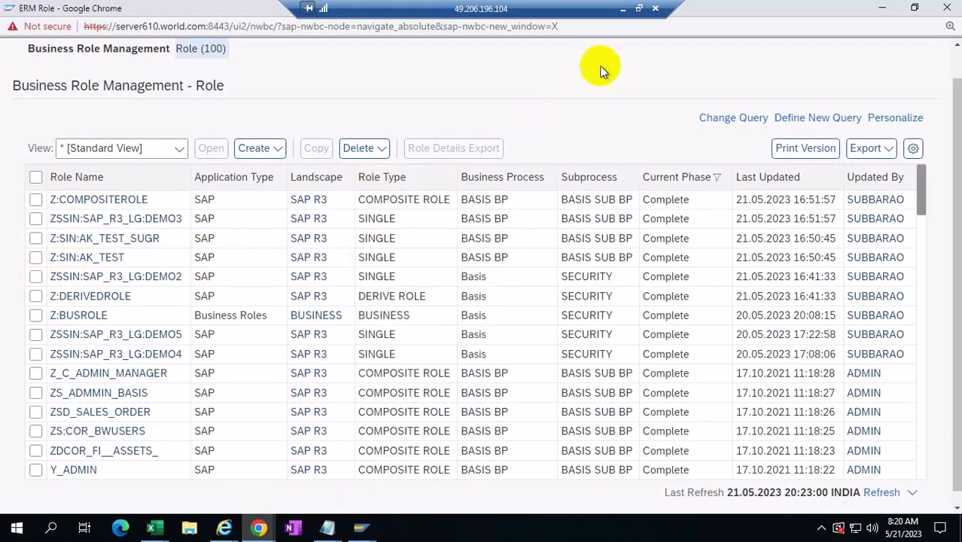
# - Switch to the SAP methodology window, return to the IMG structure, and reopen Define Methodology Processes and Steps
pyautogui.moveTo(361, 528)
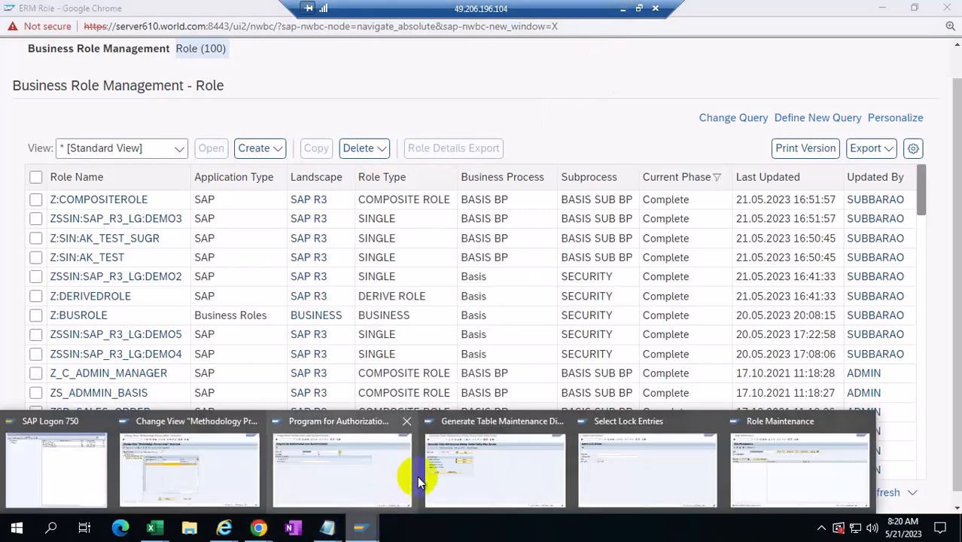
pyautogui.click(191, 477)
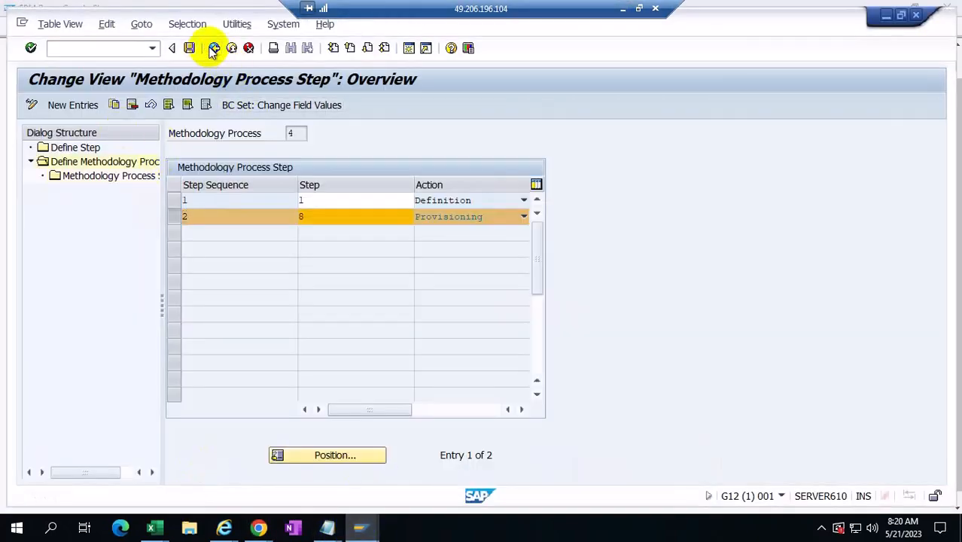
pyautogui.click(212, 48)
pyautogui.click(213, 48)
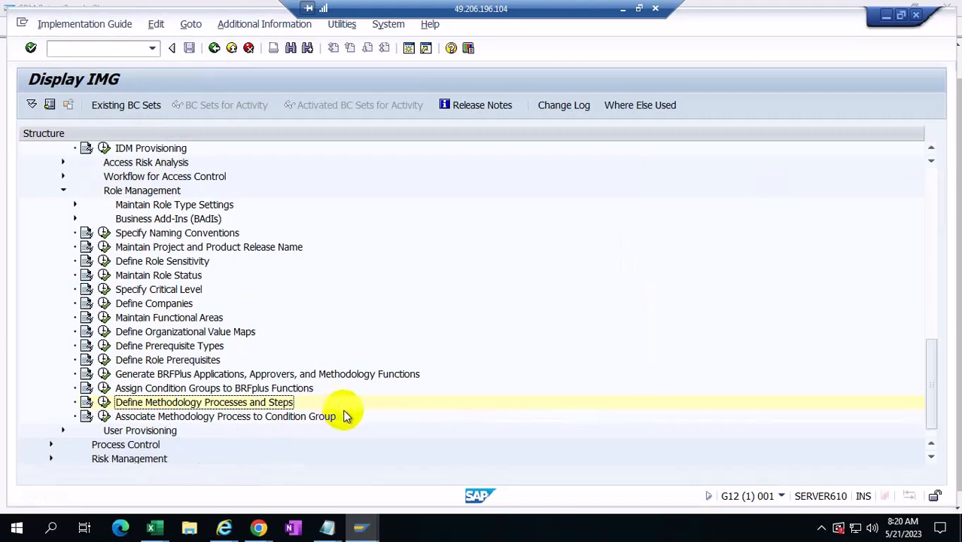
pyautogui.click(104, 402)
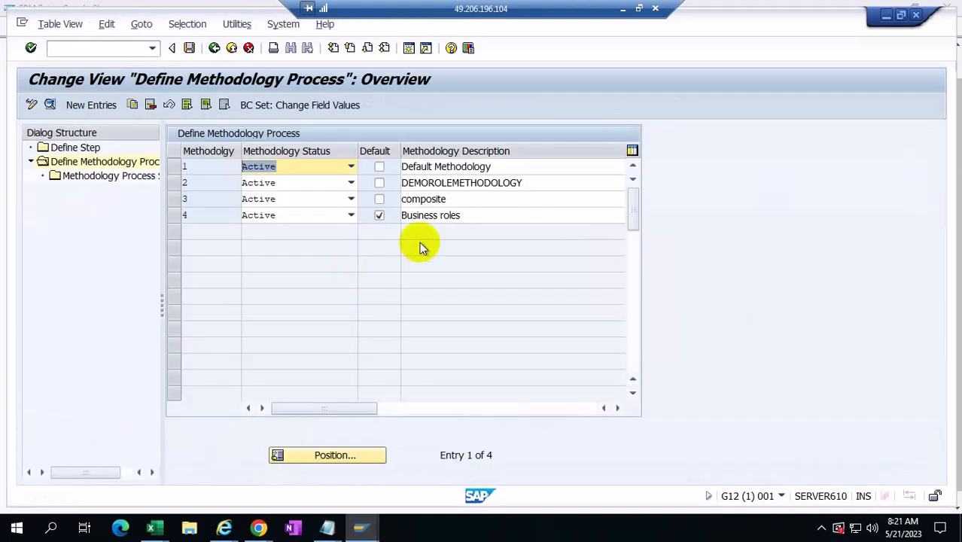
# - Leave the remote session for the local desktop and open Paint with a blank canvas
pyautogui.click(623, 8)
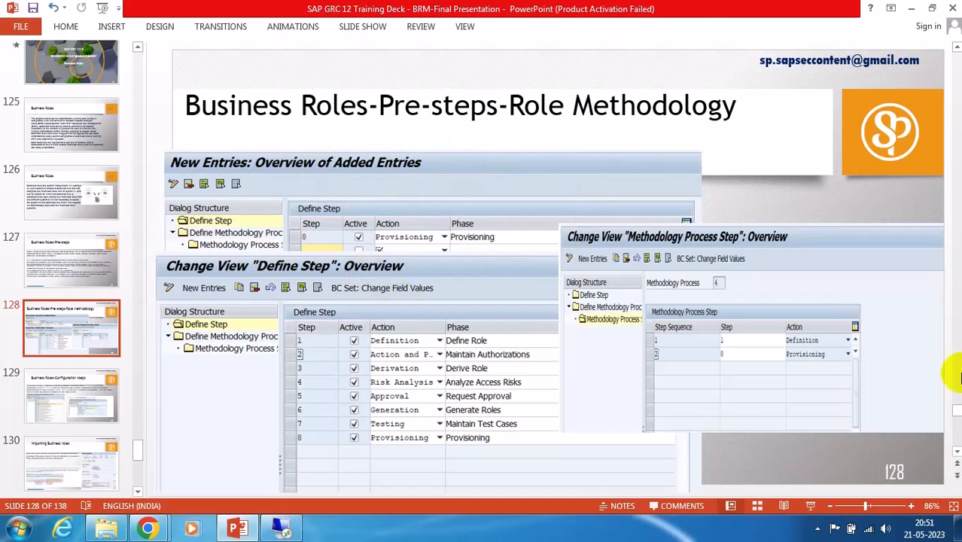
pyautogui.click(18, 529)
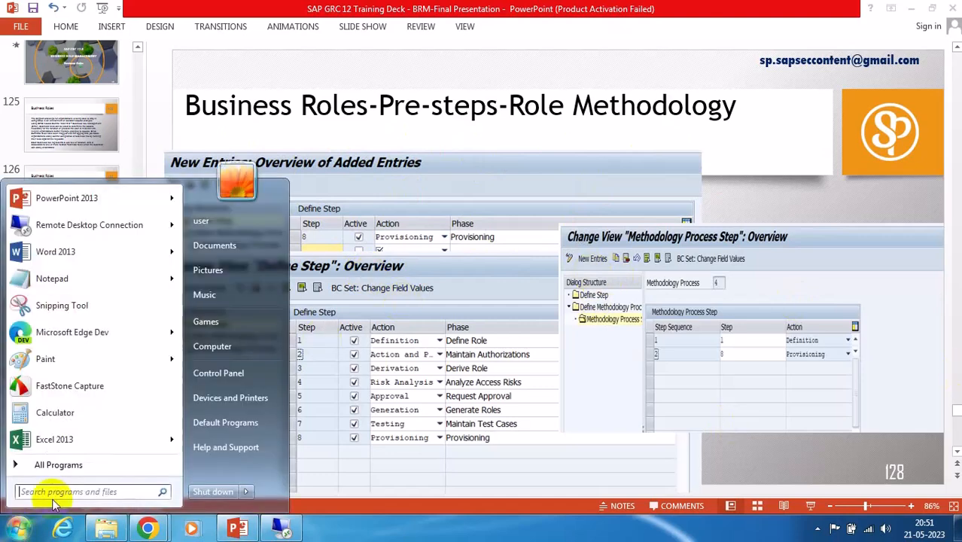
pyautogui.click(50, 362)
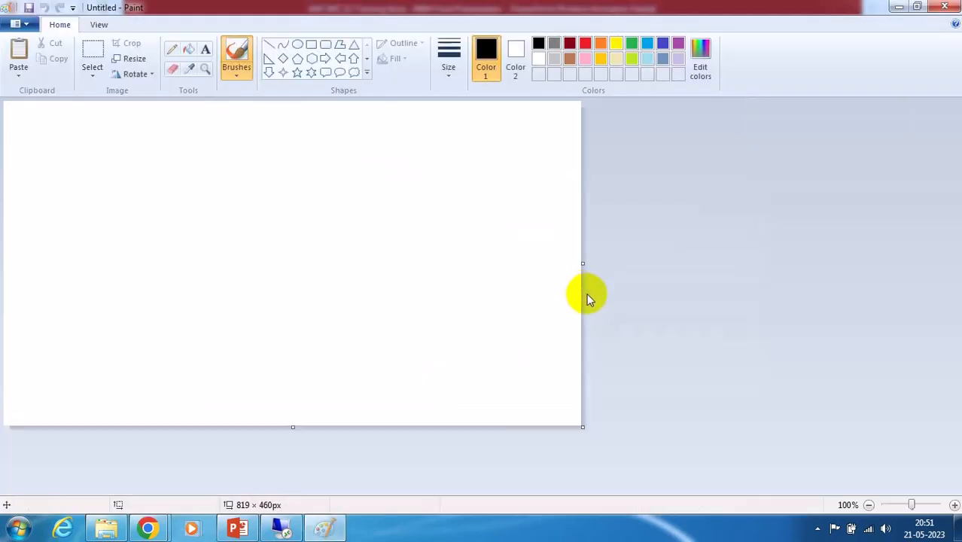
# - Draw one rectangle on the canvas and three stacked rectangles to its right, the lowest about 163 × 63 px
pyautogui.click(311, 45)
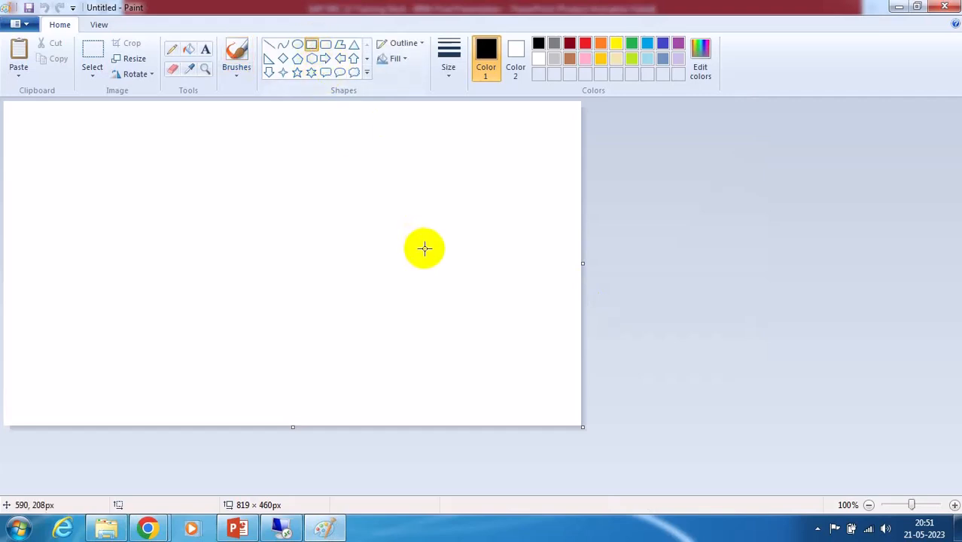
pyautogui.moveTo(140, 178); pyautogui.dragTo(243, 230)
pyautogui.moveTo(310, 127); pyautogui.dragTo(419, 159)
pyautogui.moveTo(307, 199); pyautogui.dragTo(423, 232)
pyautogui.moveTo(307, 258); pyautogui.dragTo(423, 303)
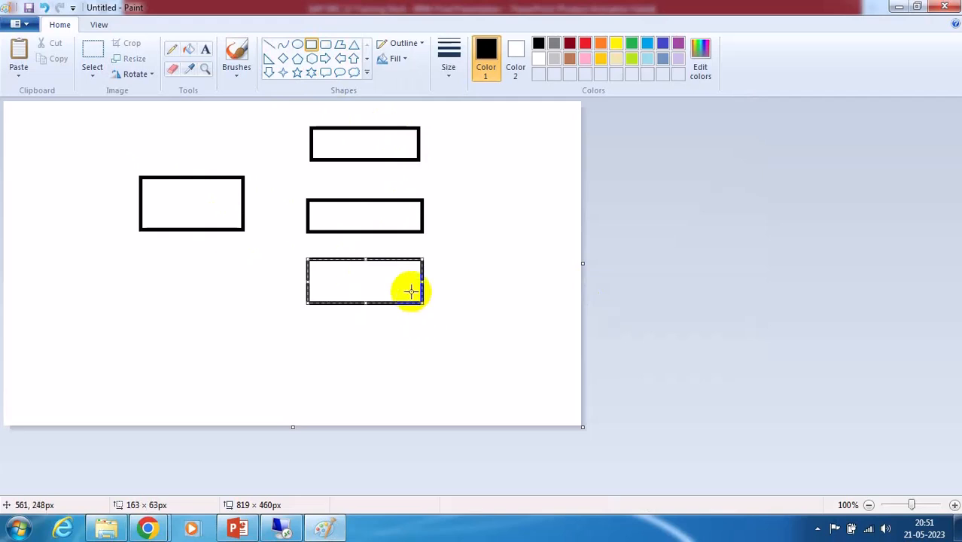
# - Connect the single rectangle to each of the three stacked rectangles with a straight line
pyautogui.click(268, 44)
pyautogui.moveTo(240, 179); pyautogui.dragTo(331, 143)
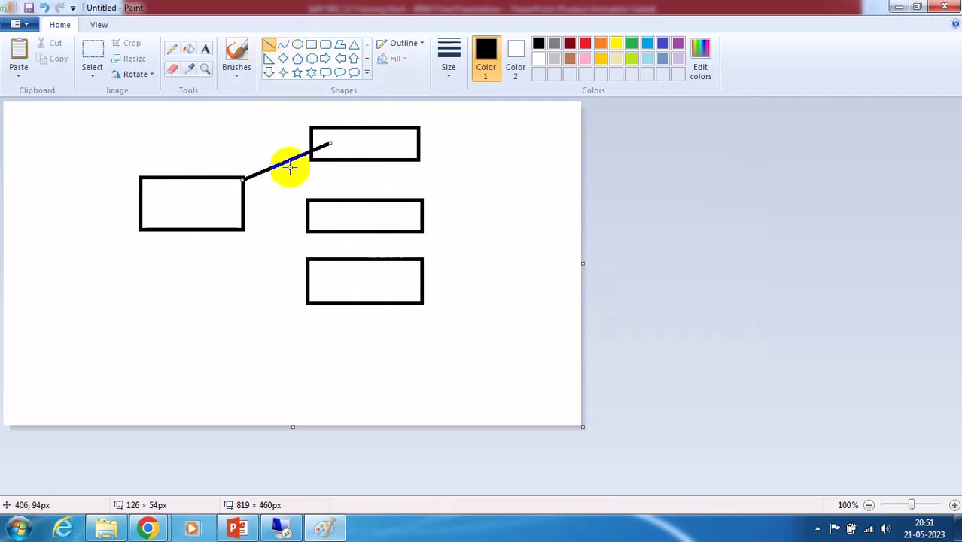
pyautogui.moveTo(244, 204); pyautogui.dragTo(310, 222)
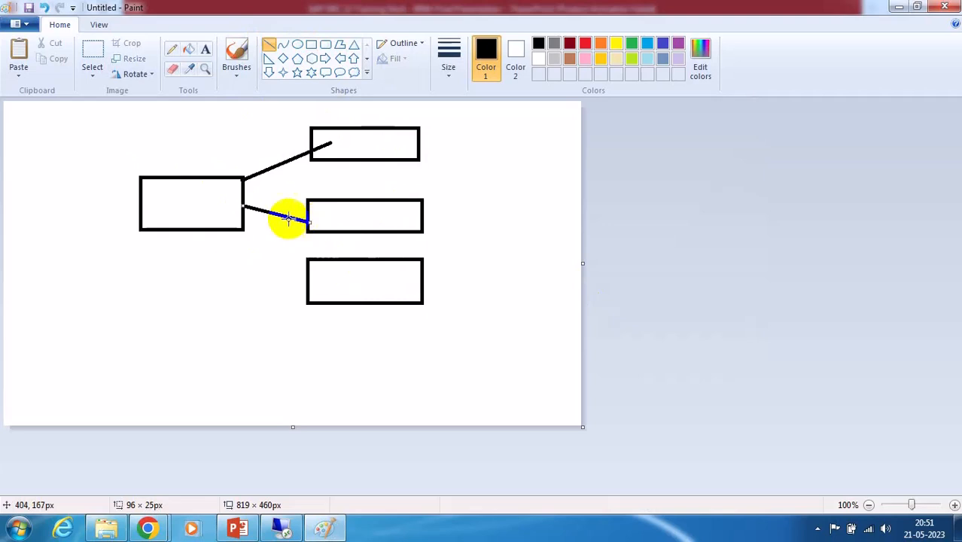
pyautogui.moveTo(244, 226); pyautogui.dragTo(308, 292)
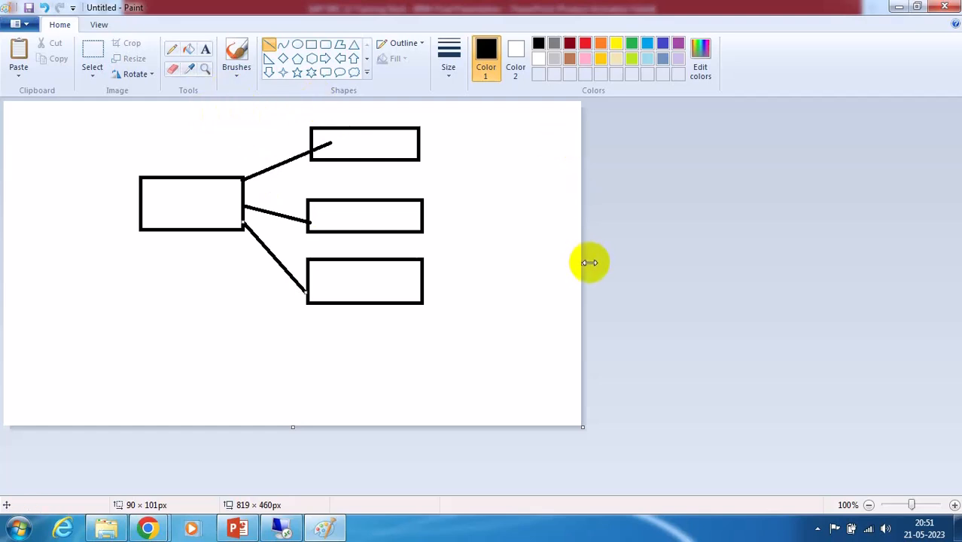
# - Add the text label "Business role" inside the single rectangle
pyautogui.click(205, 49)
pyautogui.moveTo(148, 188); pyautogui.dragTo(231, 213)
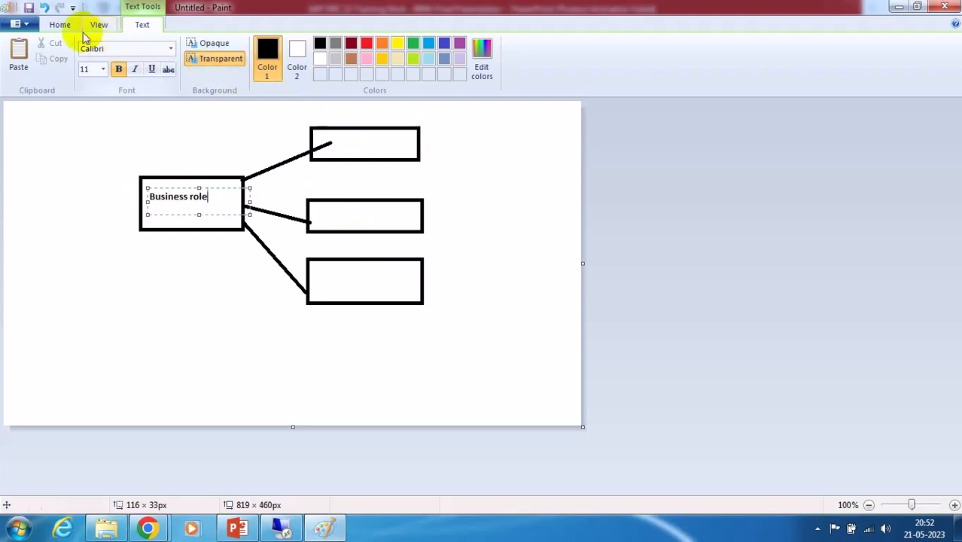
pyautogui.click(55, 27)
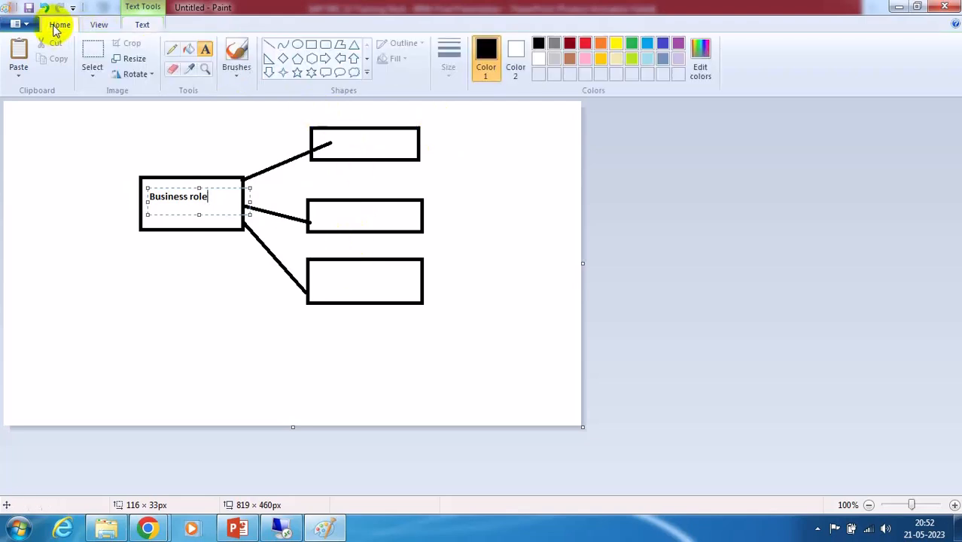
pyautogui.click(298, 44)
pyautogui.moveTo(457, 109); pyautogui.dragTo(301, 173)
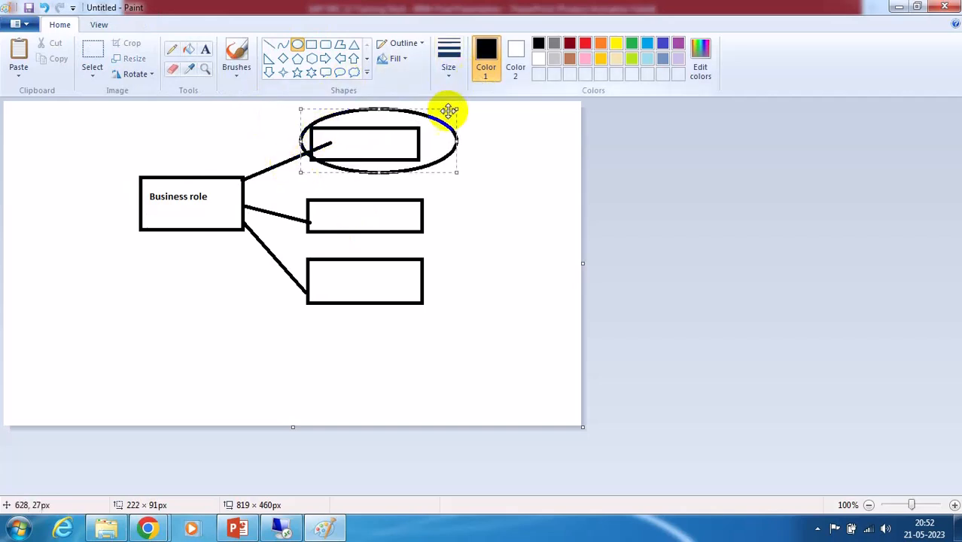
pyautogui.click(401, 60)
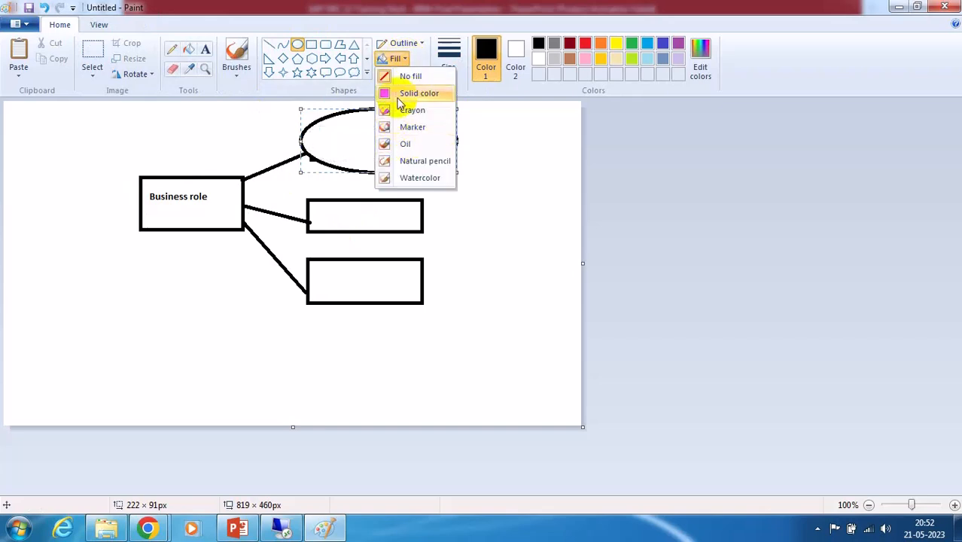
pyautogui.click(403, 94)
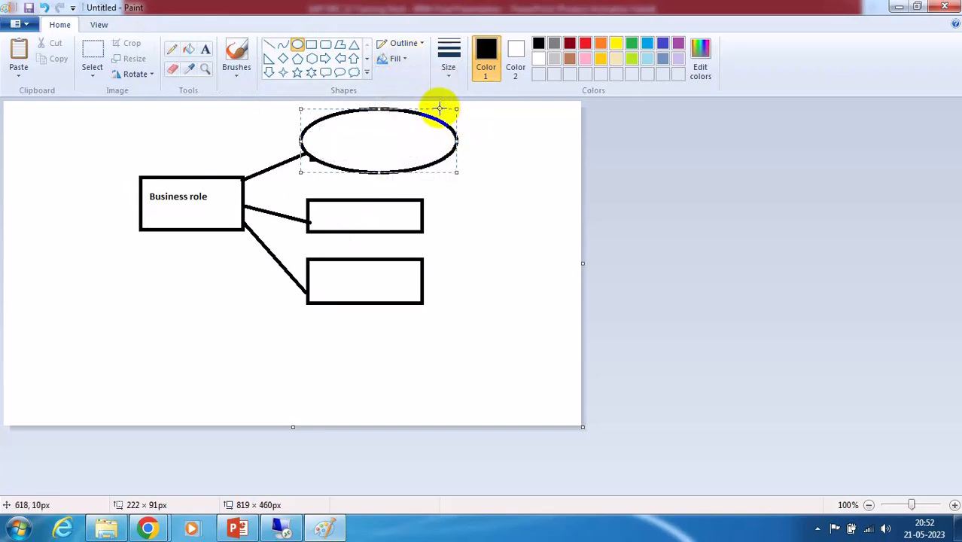
pyautogui.press('Delete')
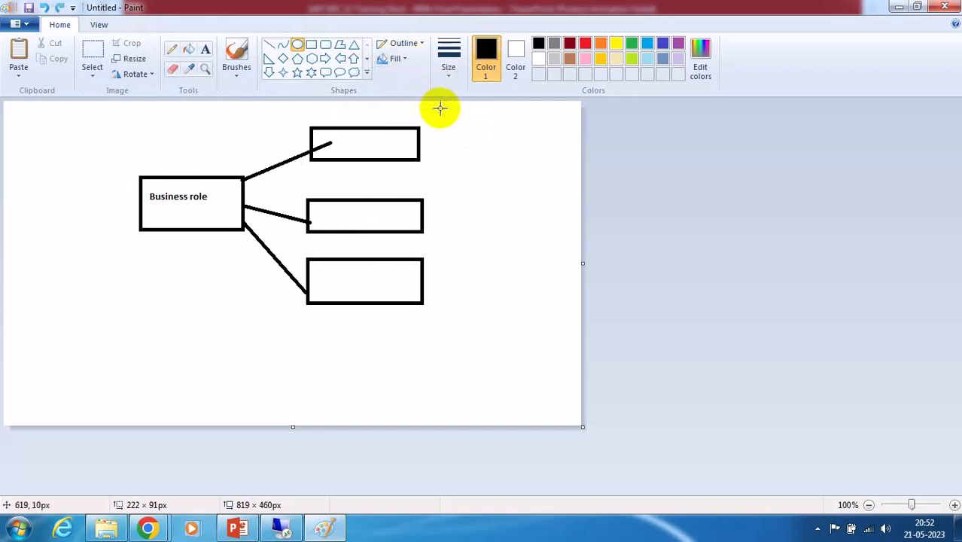
# - Draw an ellipse of about 176 × 46 px over the uppermost of the three stacked rectangles
pyautogui.click(298, 45)
pyautogui.click(358, 133)
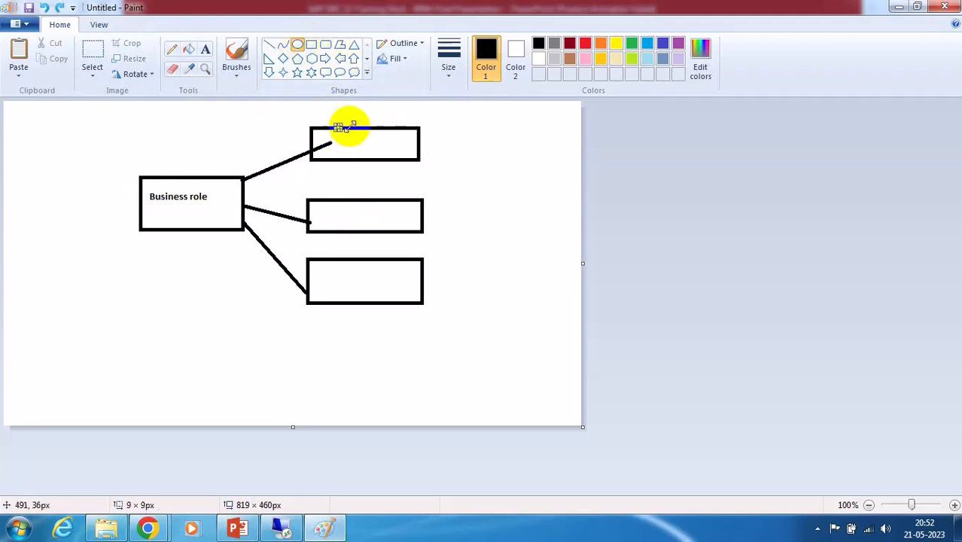
pyautogui.moveTo(353, 125)
pyautogui.mouseDown()
pyautogui.moveTo(317, 133)
pyautogui.moveTo(434, 160)
pyautogui.mouseUp()
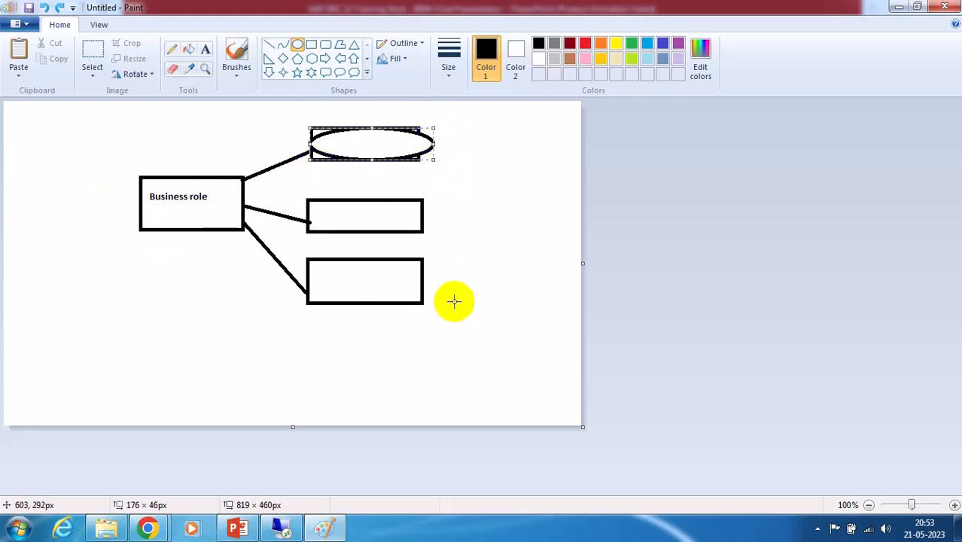
# - Switch back to the SAP remote session and open the process steps of methodology 4, Business roles
pyautogui.click(281, 528)
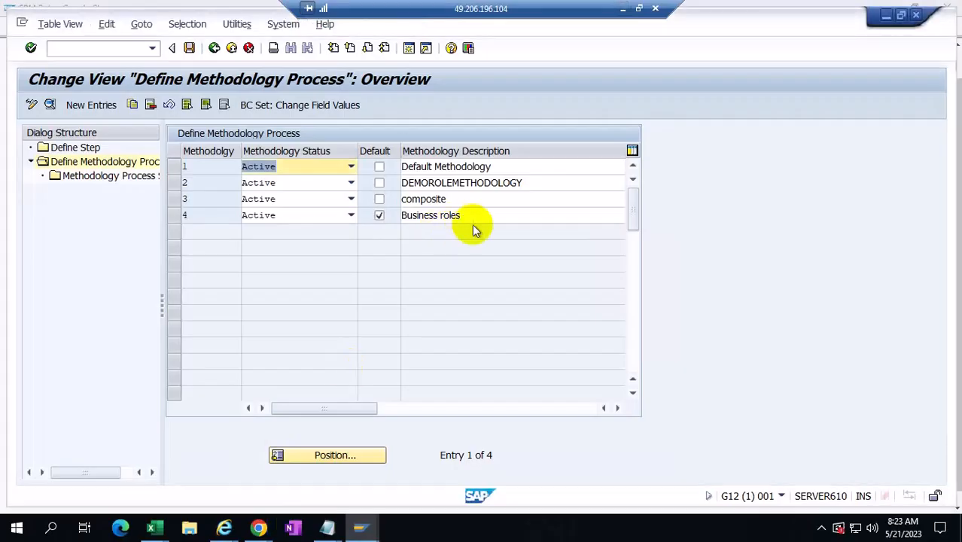
pyautogui.click(175, 215)
pyautogui.doubleClick(105, 175)
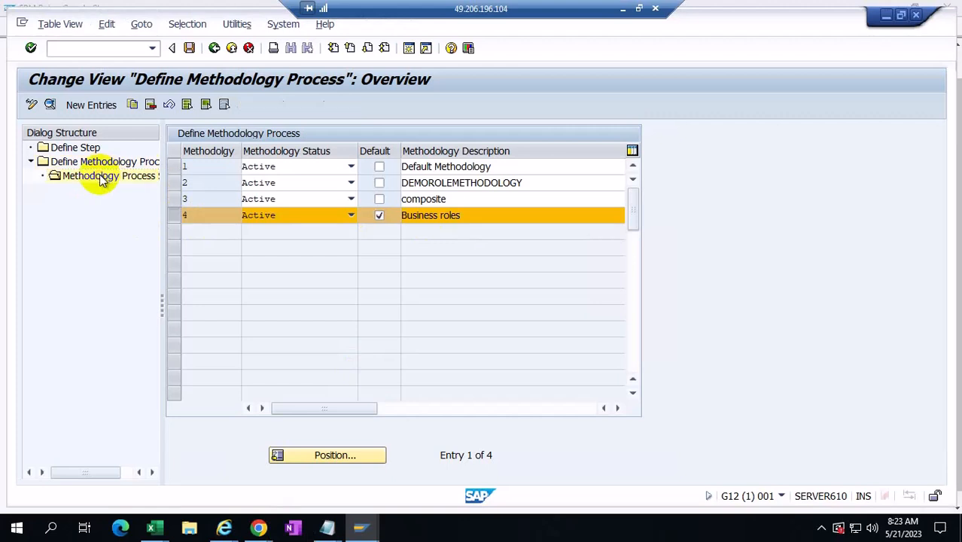
# - Review the Definition and Provisioning steps of methodology 4, Business roles, and switch back to the Paint sketch
pyautogui.click(497, 217)
pyautogui.click(333, 215)
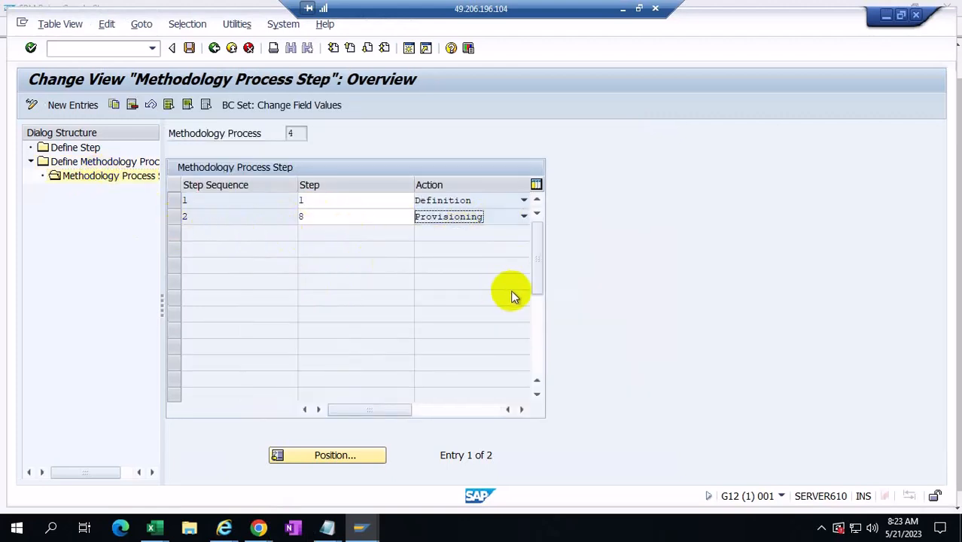
pyautogui.click(621, 11)
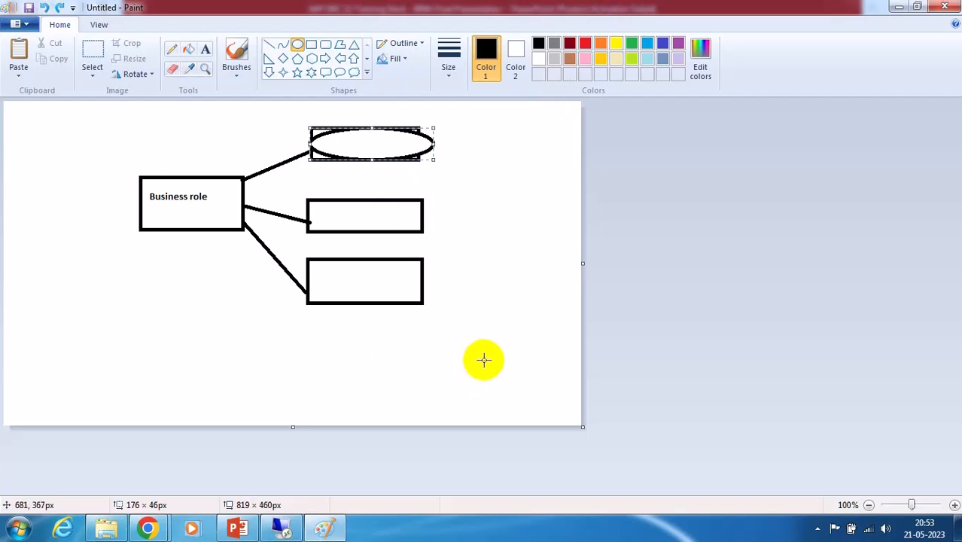
# - Draw a fourth rectangle of about 167 × 43 px below the stacked rectangles and connect it to the Business role box with a straight line
pyautogui.click(311, 45)
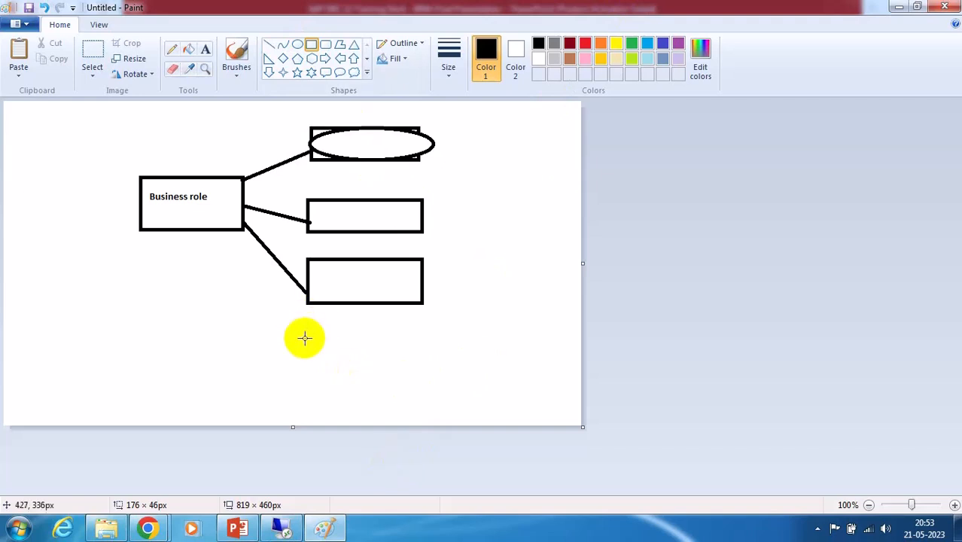
pyautogui.moveTo(306, 333); pyautogui.dragTo(424, 365)
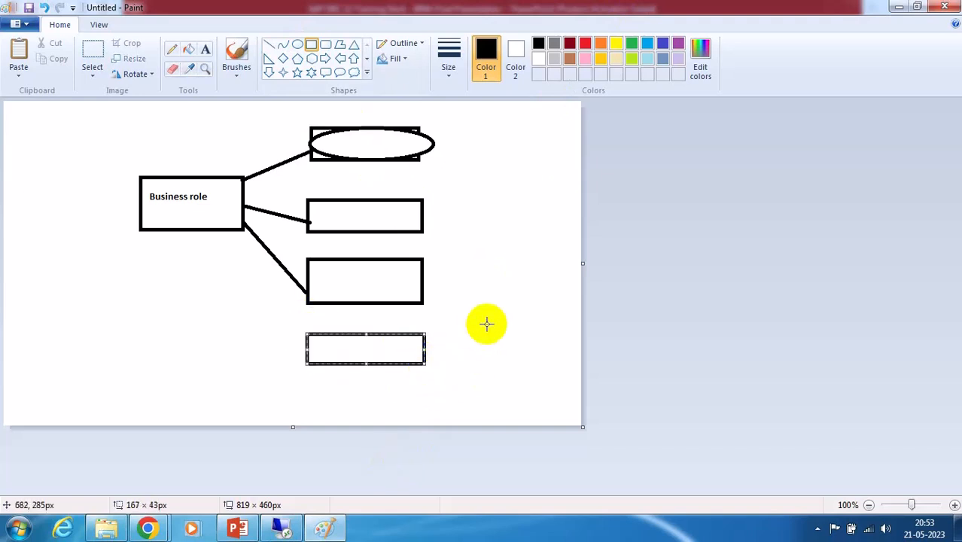
pyautogui.click(268, 44)
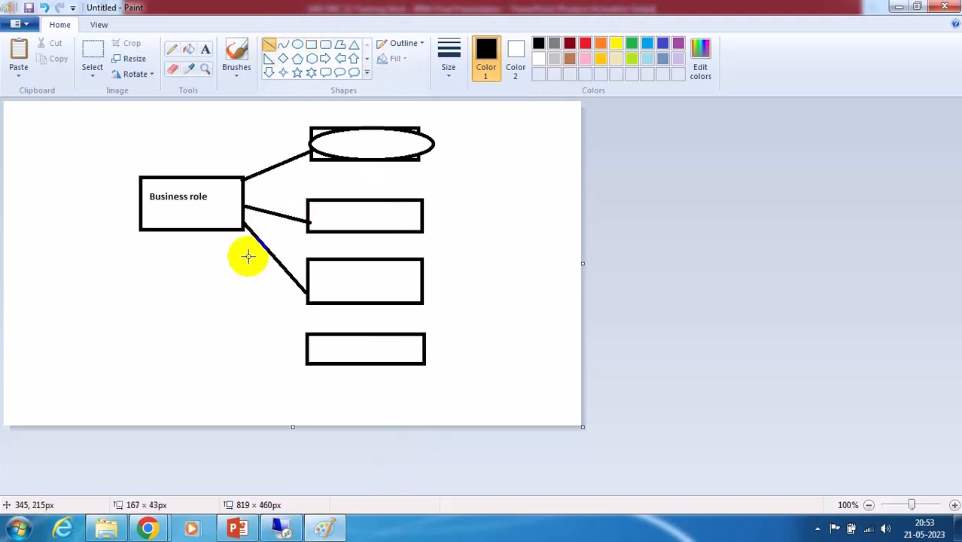
pyautogui.moveTo(233, 230)
pyautogui.mouseDown()
pyautogui.moveTo(309, 365)
pyautogui.moveTo(309, 355)
pyautogui.mouseUp()
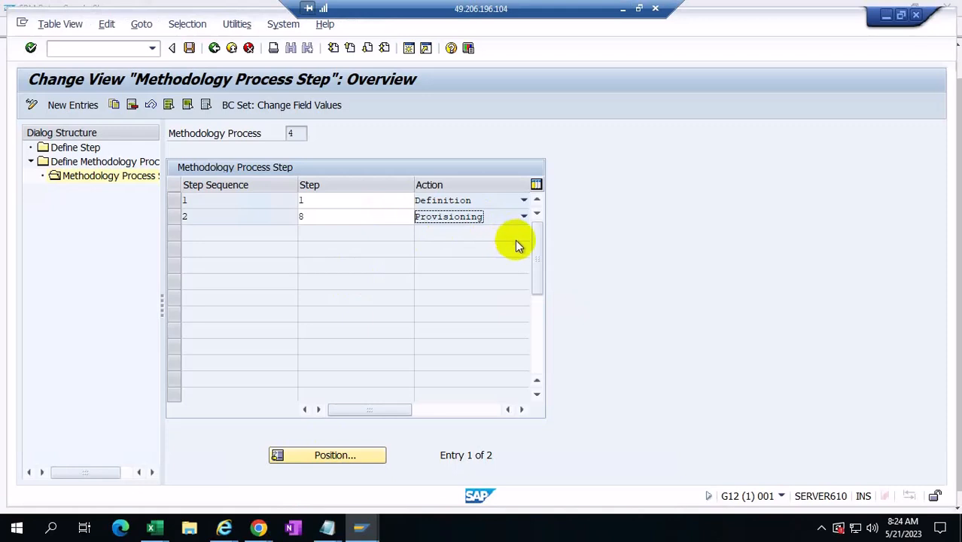
# - Switch to the ERM Role browser window in the SAP remote session and filter the role list by role type BUSINESS
pyautogui.click(260, 529)
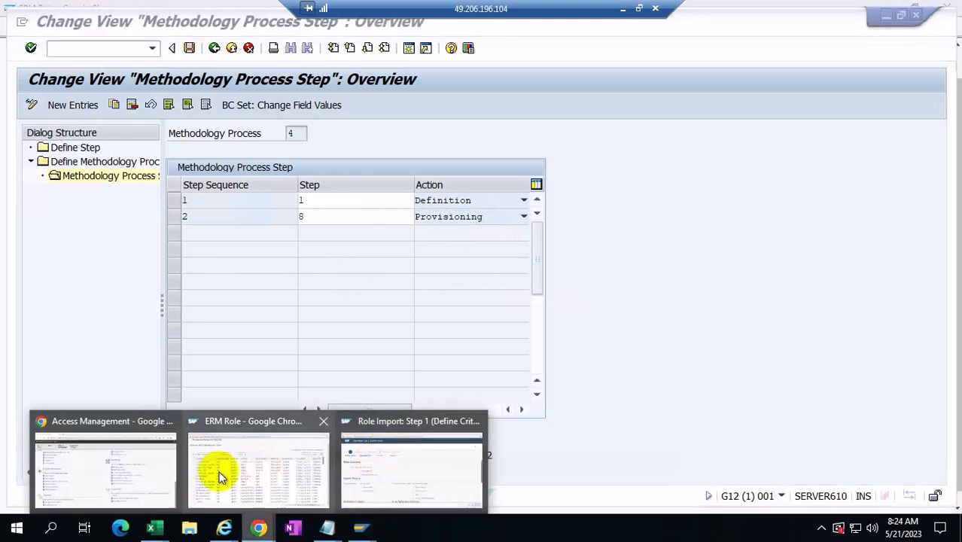
pyautogui.click(185, 493)
pyautogui.click(418, 181)
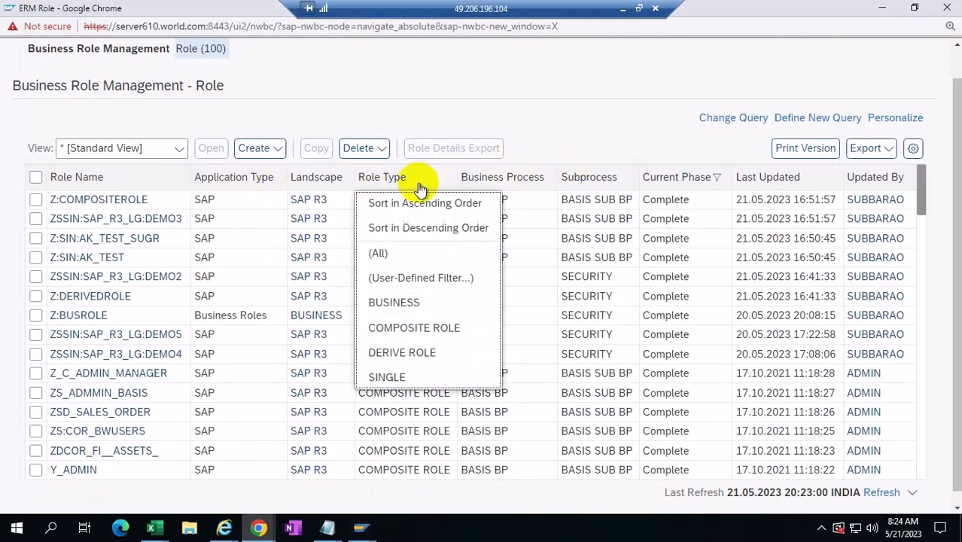
pyautogui.click(395, 302)
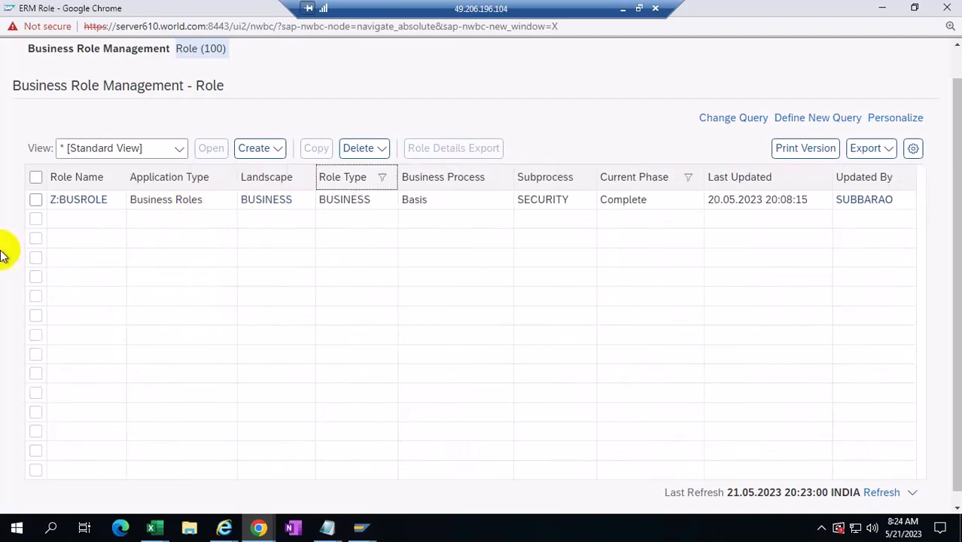
# - Open the business role Z:BUSROLE and view its Define Role and Provisioning phases
pyautogui.click(37, 201)
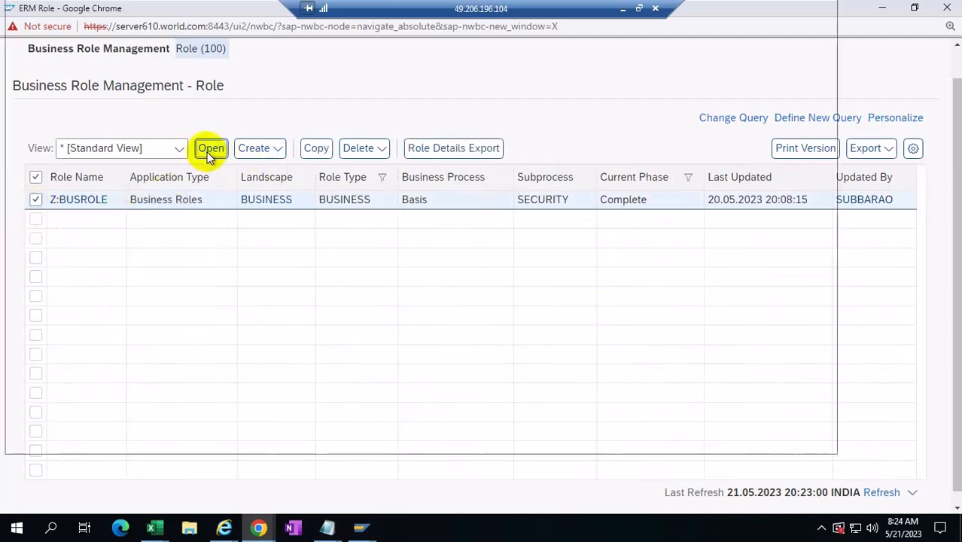
pyautogui.click(210, 149)
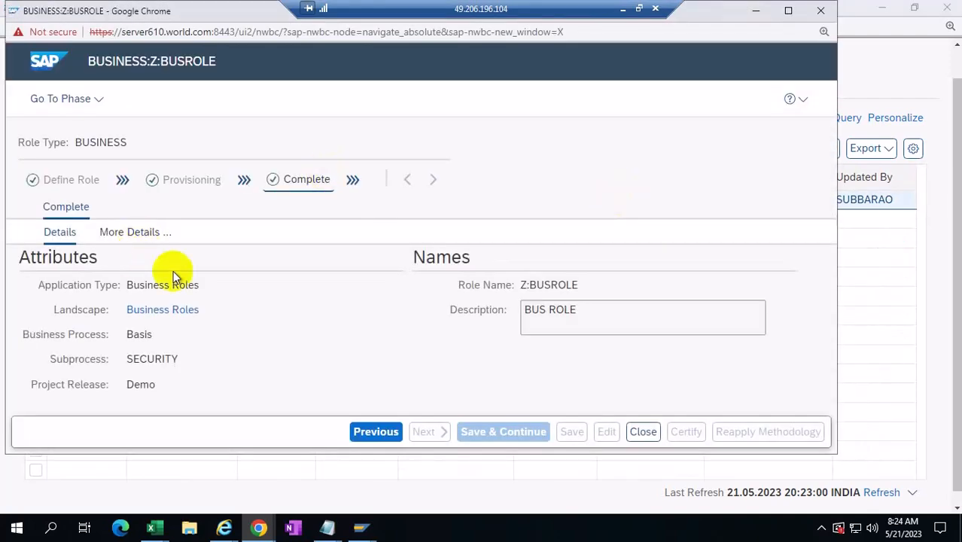
pyautogui.click(150, 235)
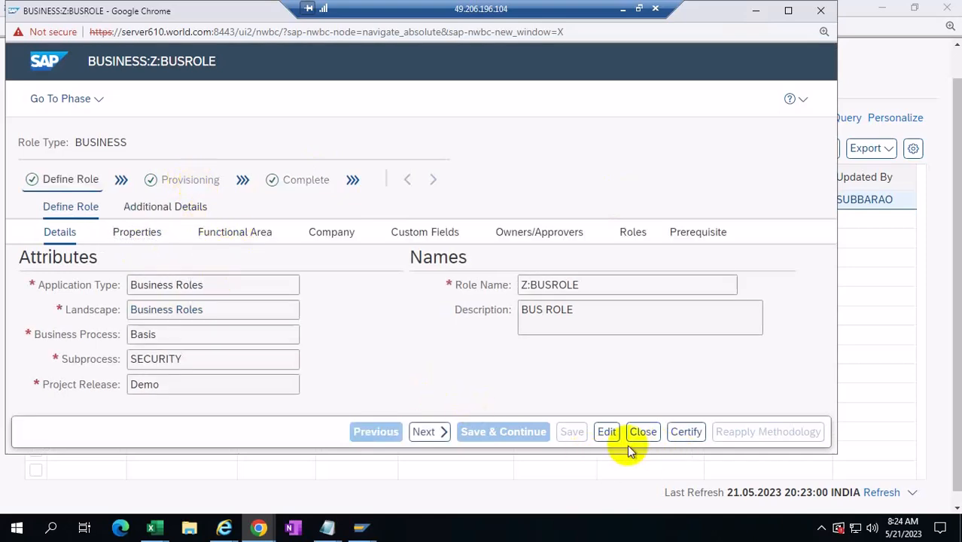
pyautogui.click(425, 434)
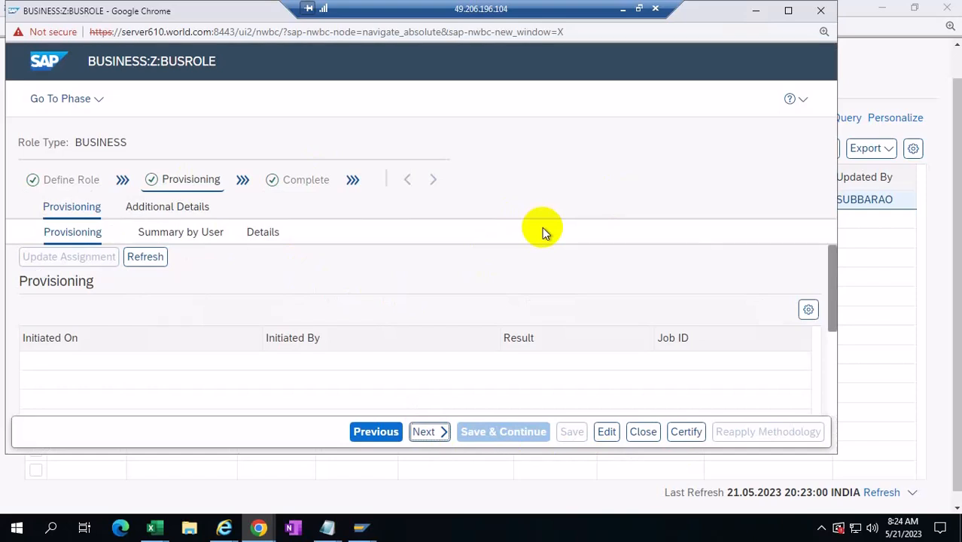
# - Compare the business role sketch in Paint with the Provisioning phase of Z:BUSROLE in the SAP remote session
pyautogui.click(622, 8)
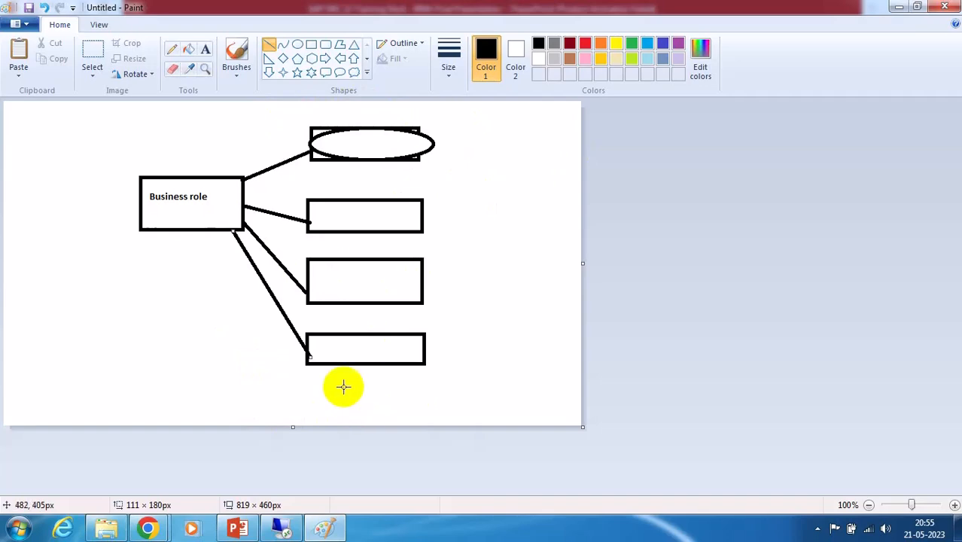
pyautogui.click(279, 527)
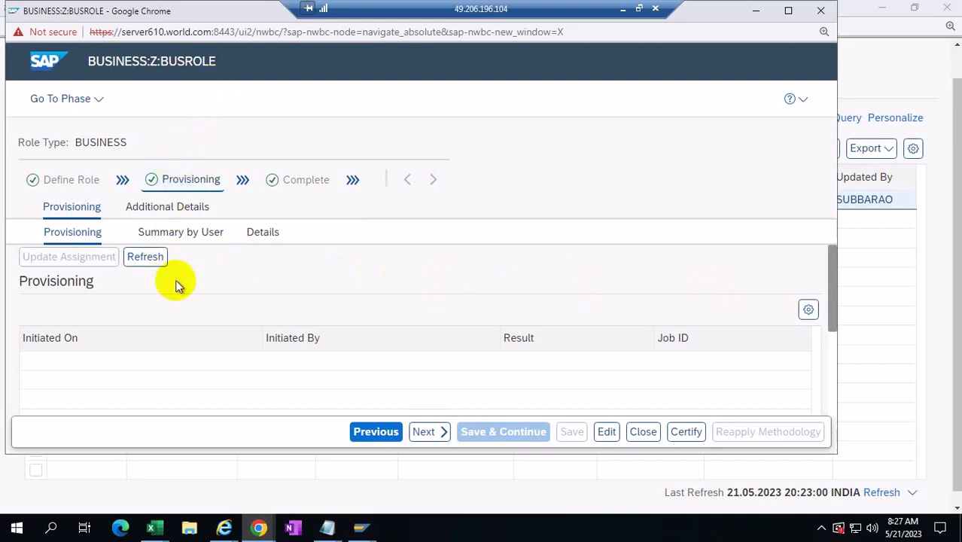
pyautogui.click(622, 9)
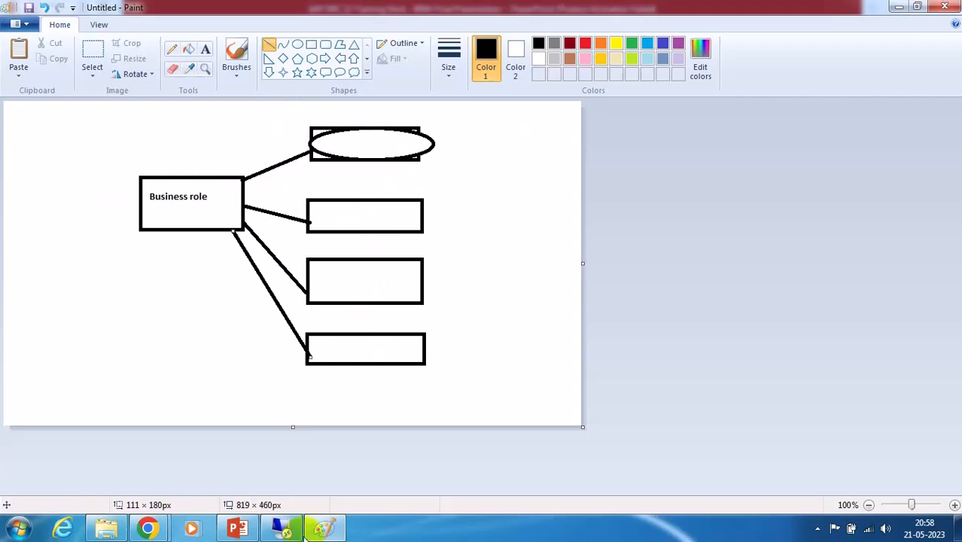
pyautogui.click(263, 530)
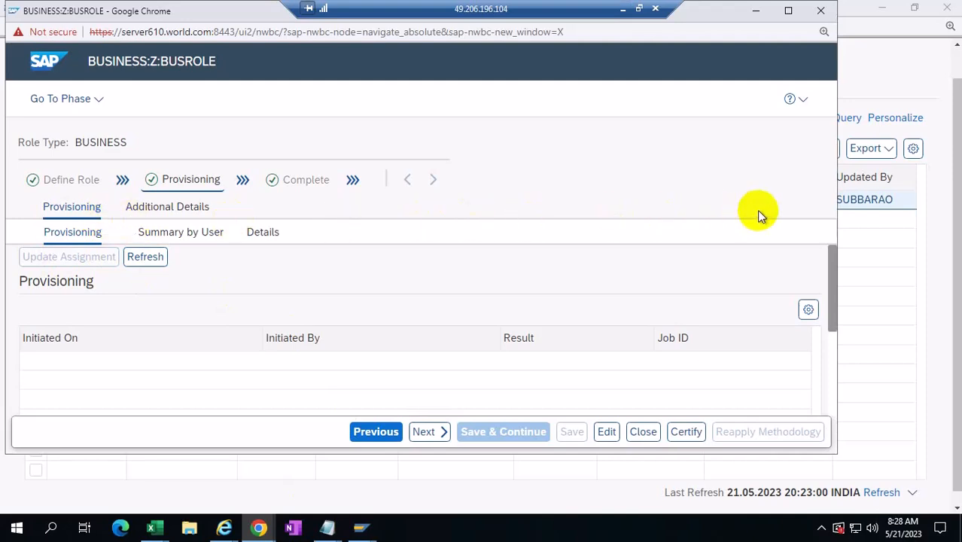
pyautogui.click(622, 9)
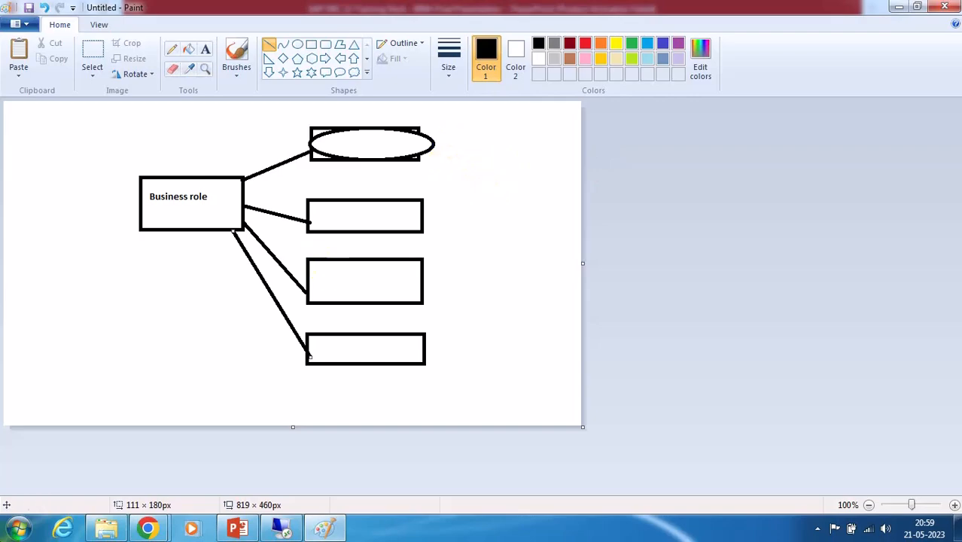
pyautogui.click(282, 528)
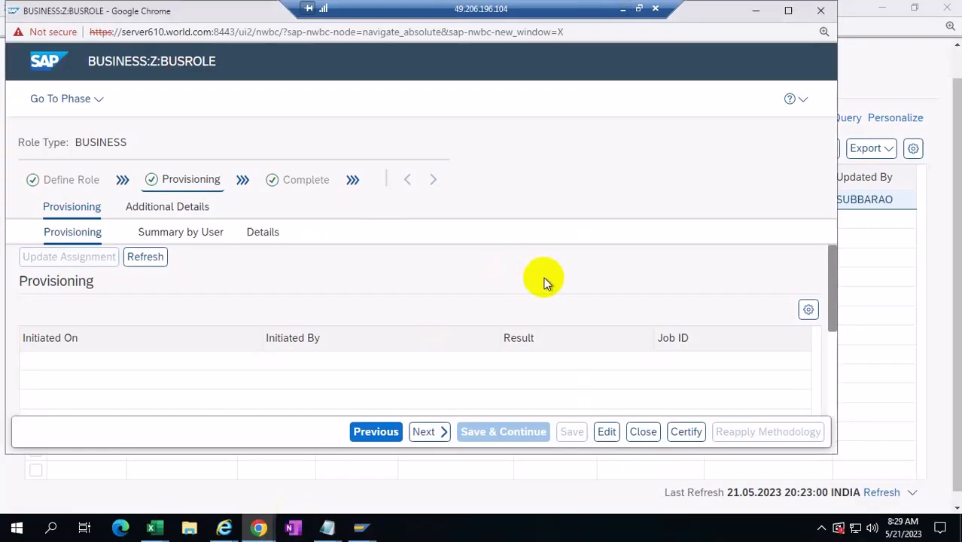
pyautogui.click(526, 185)
pyautogui.click(622, 8)
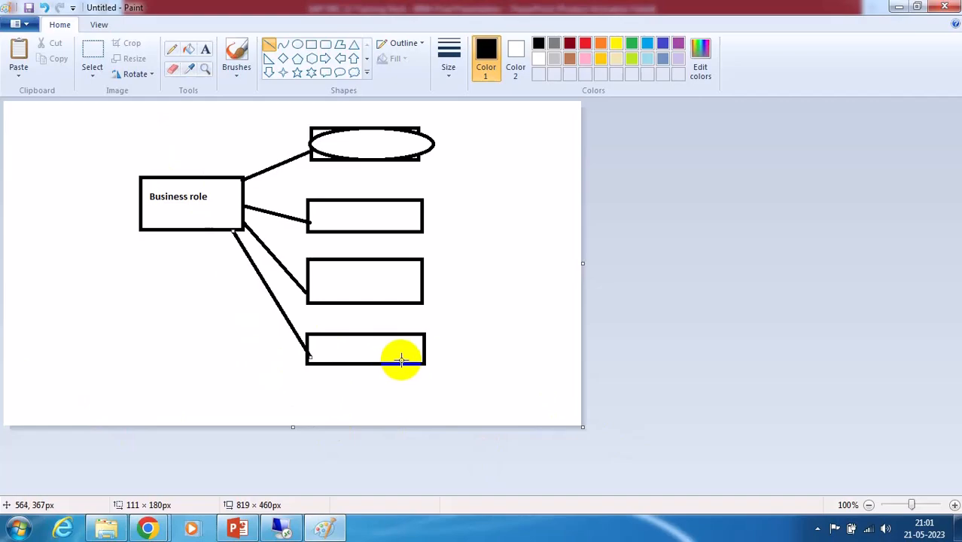
pyautogui.click(286, 526)
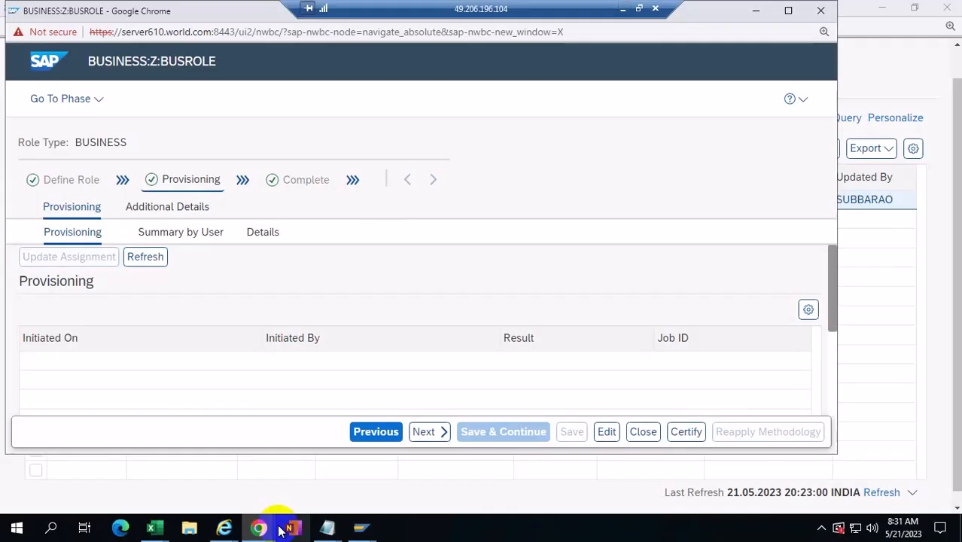
pyautogui.click(620, 9)
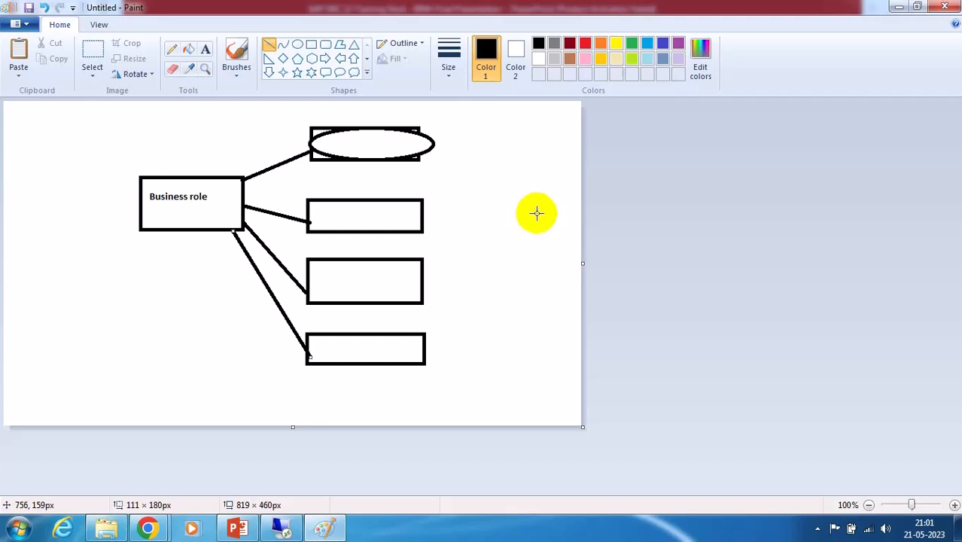
pyautogui.moveTo(236, 526)
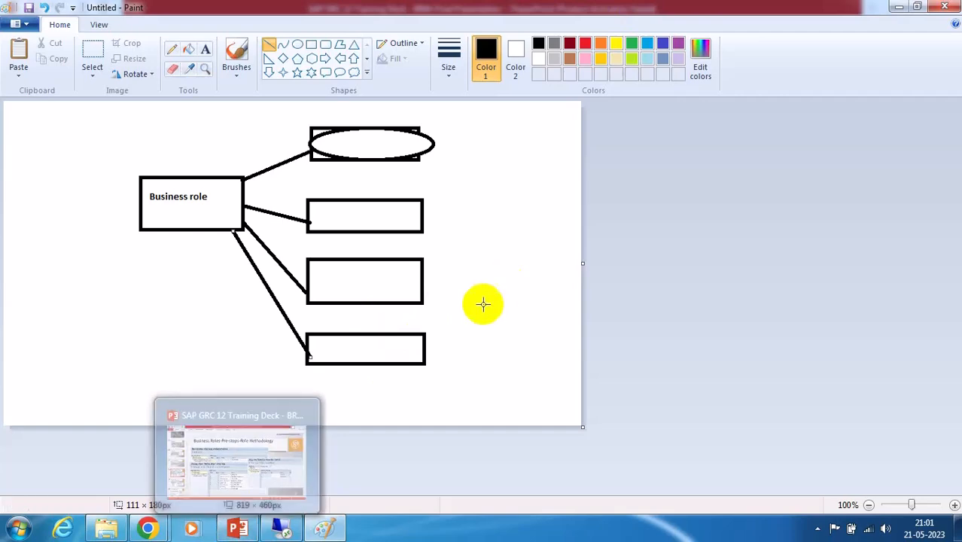
pyautogui.click(289, 525)
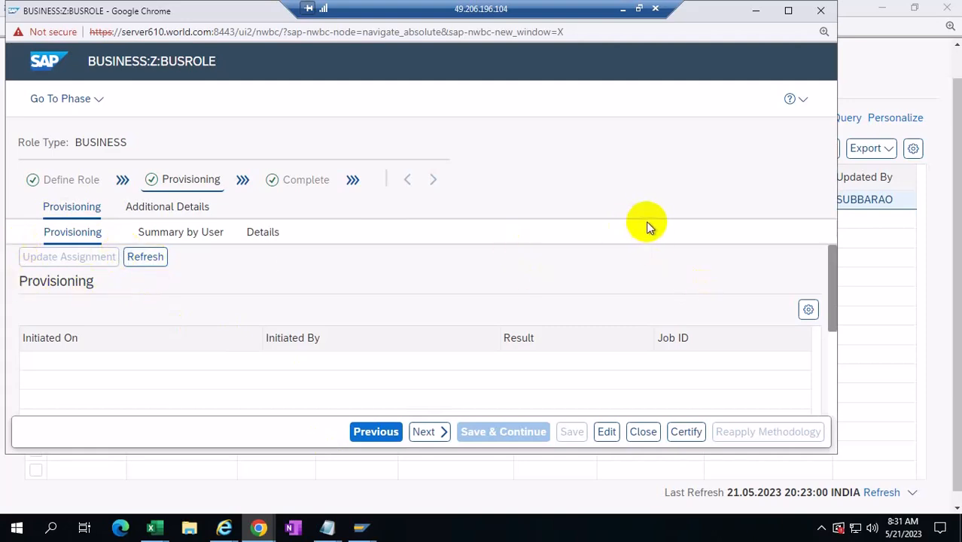
# - Switch to the PowerPoint training deck and show slide 129, Business Roles-Configuration steps
pyautogui.click(622, 14)
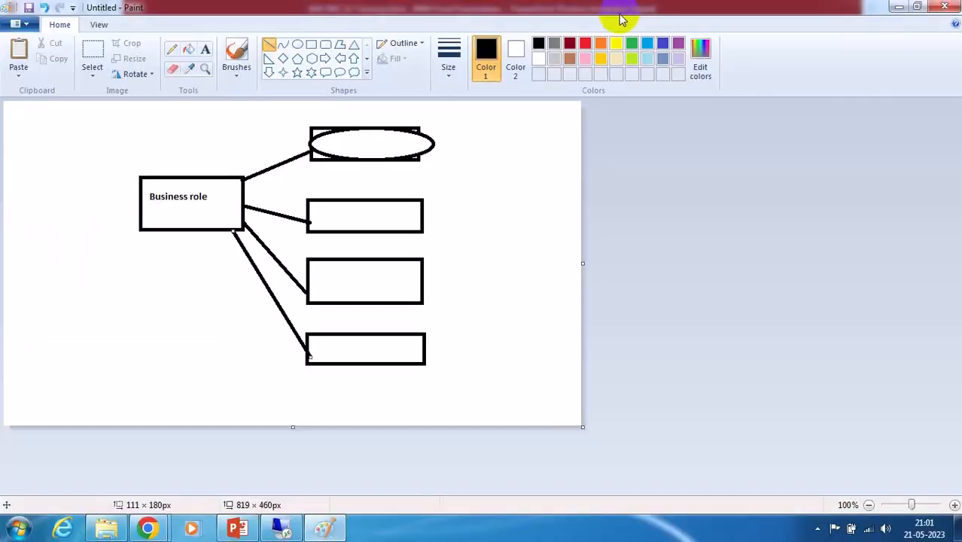
pyautogui.click(238, 528)
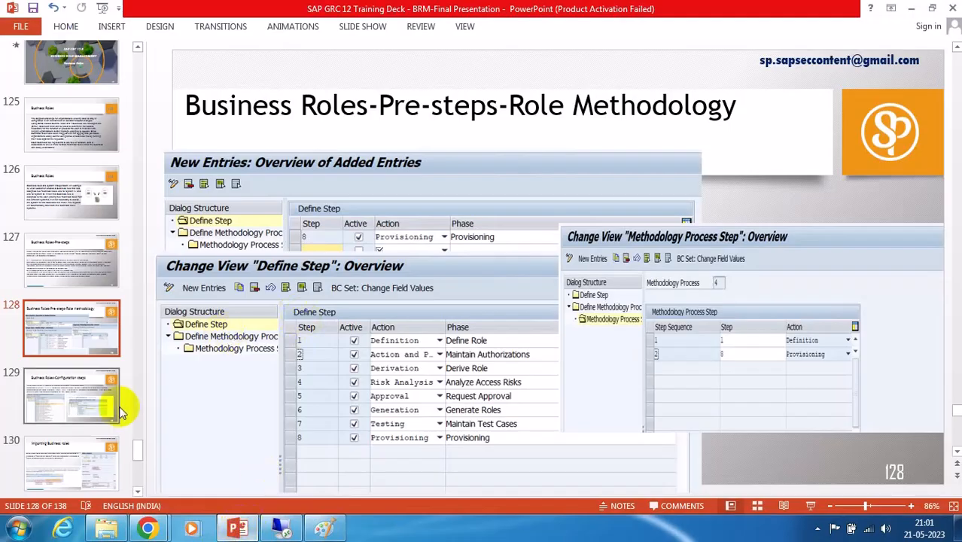
pyautogui.click(72, 405)
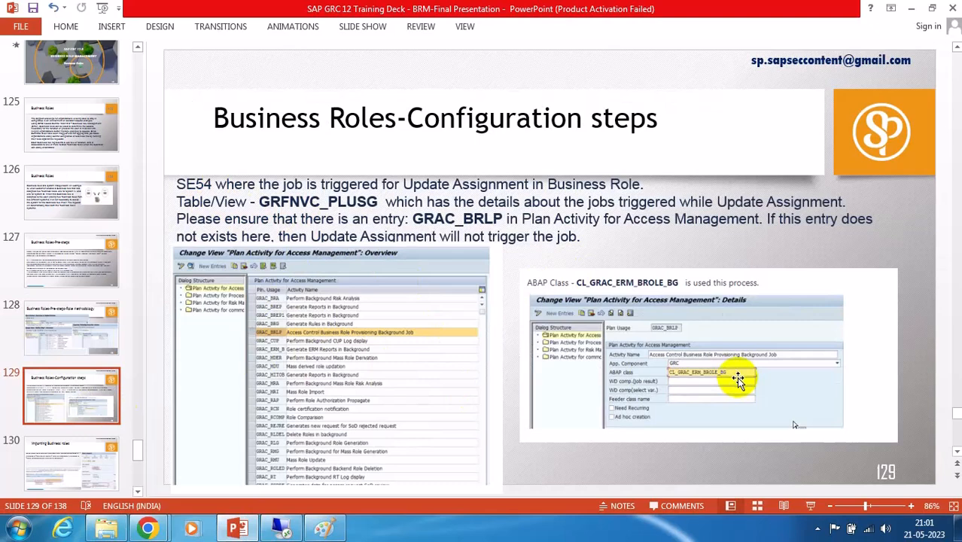
# - Read through the slide's SE54 notes, highlighting the view name GRFNVC_PLUSG and the required entry GRAC_BRLP
pyautogui.click(214, 184)
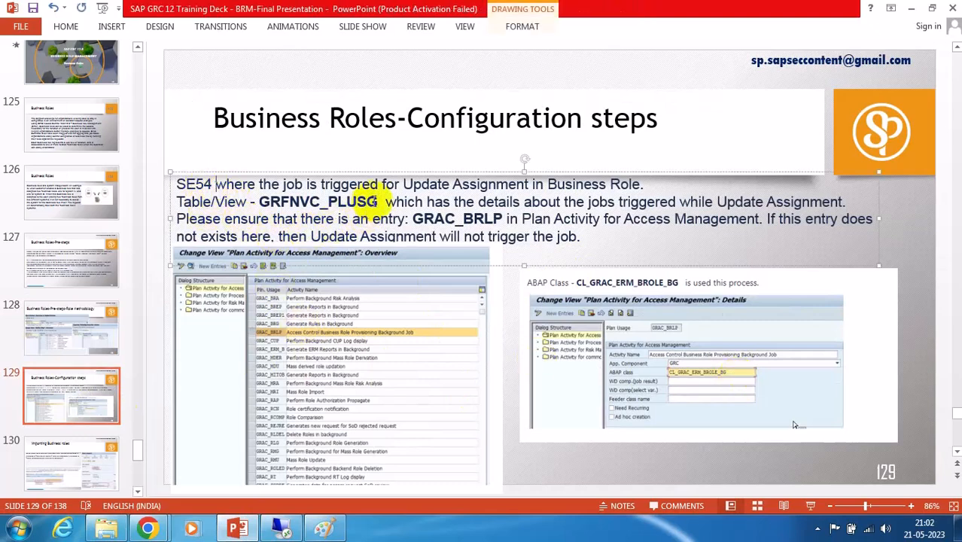
pyautogui.moveTo(375, 201); pyautogui.dragTo(251, 202)
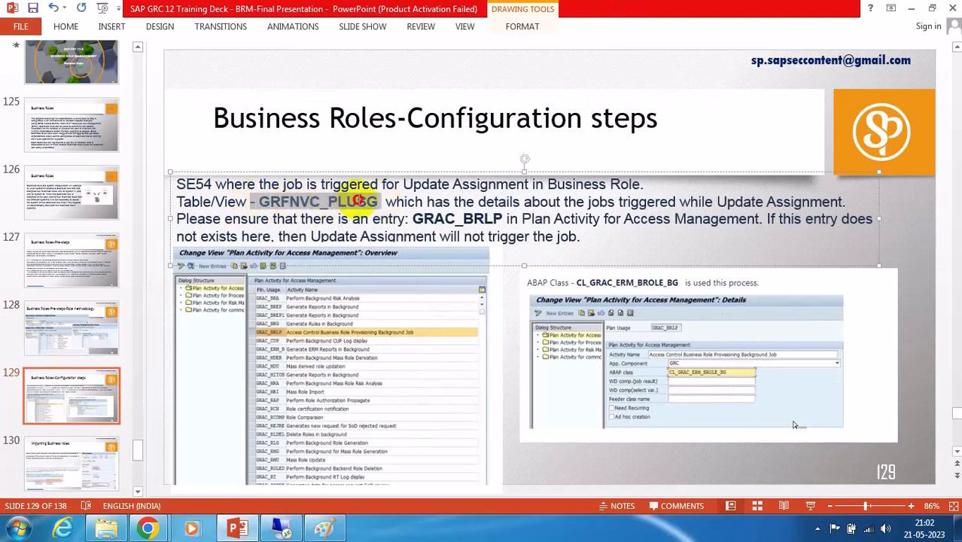
pyautogui.moveTo(412, 218); pyautogui.dragTo(500, 216)
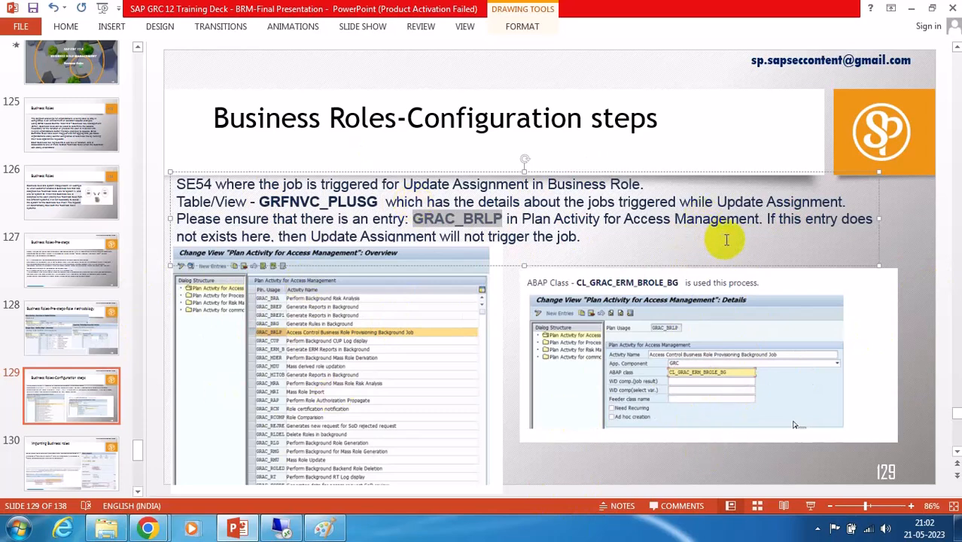
pyautogui.click(588, 243)
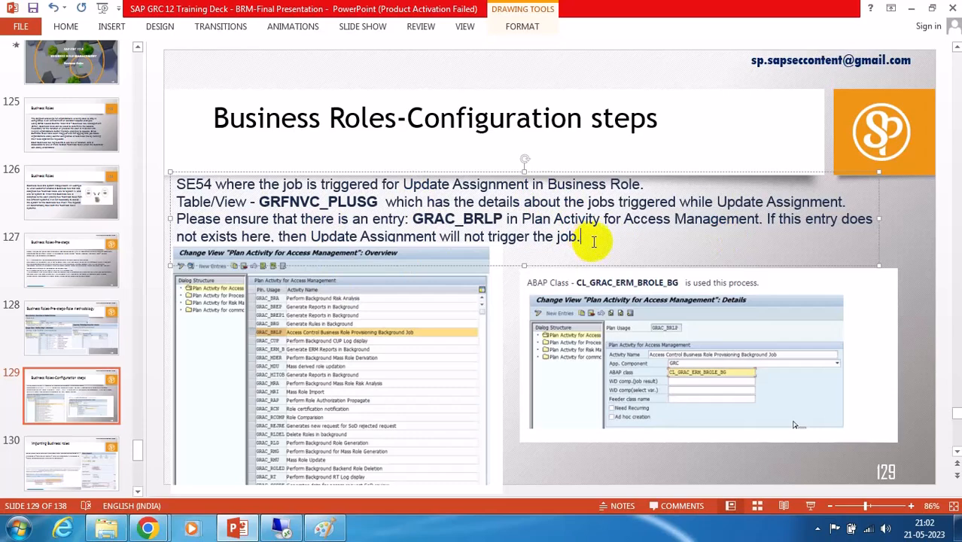
# - Switch to the Generate Table Maintenance Dialog window in the SAP remote session and try to display GRFNVC_PLUSG with ABAP Dictionary selected
pyautogui.click(282, 529)
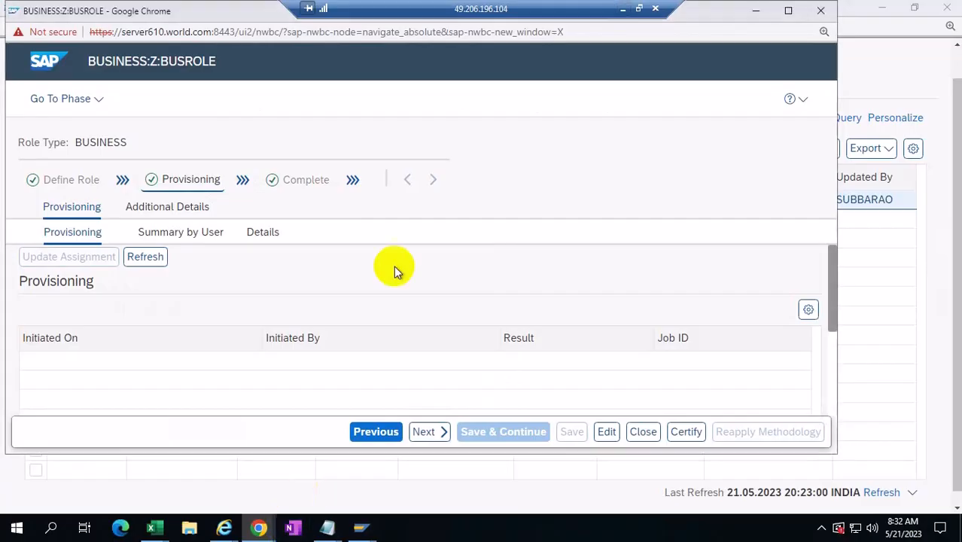
pyautogui.moveTo(361, 526)
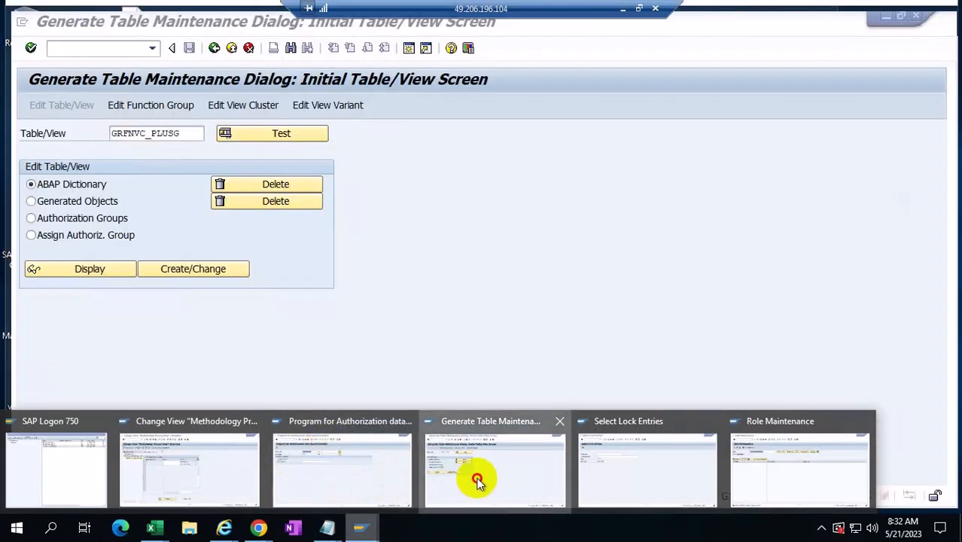
pyautogui.click(476, 477)
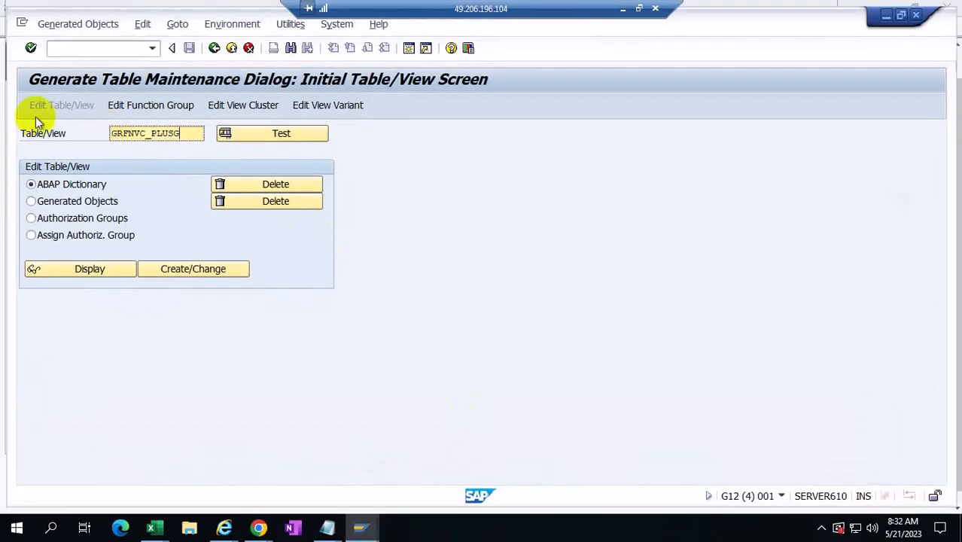
pyautogui.click(80, 269)
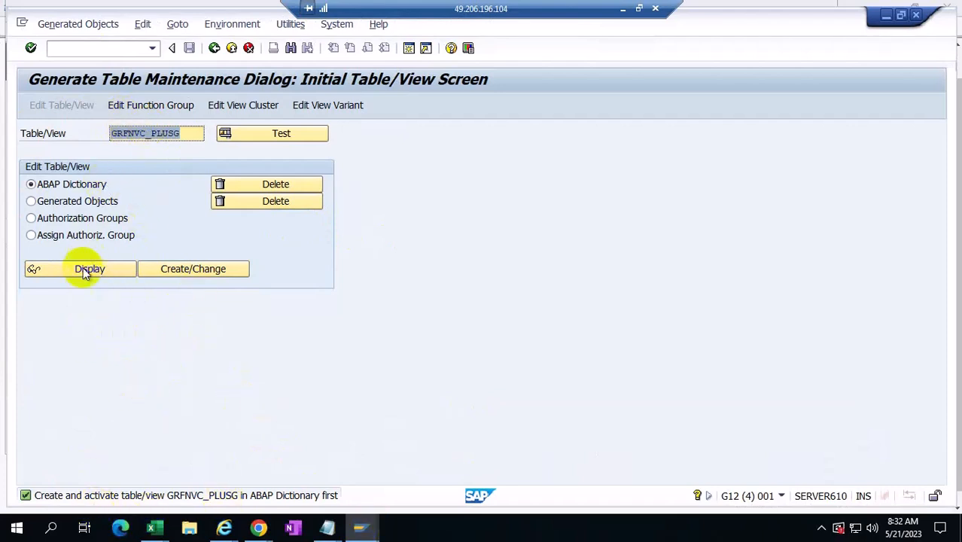
# - Reopen transaction SE54 and try again to display GRFNVC_PLUSG with ABAP Dictionary selected
pyautogui.click(214, 48)
pyautogui.click(115, 51)
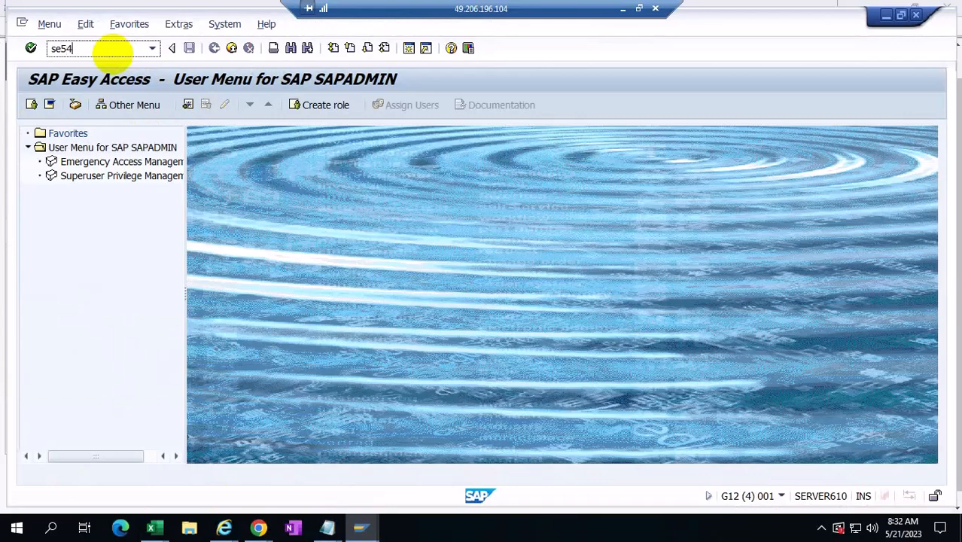
pyautogui.press('Return')
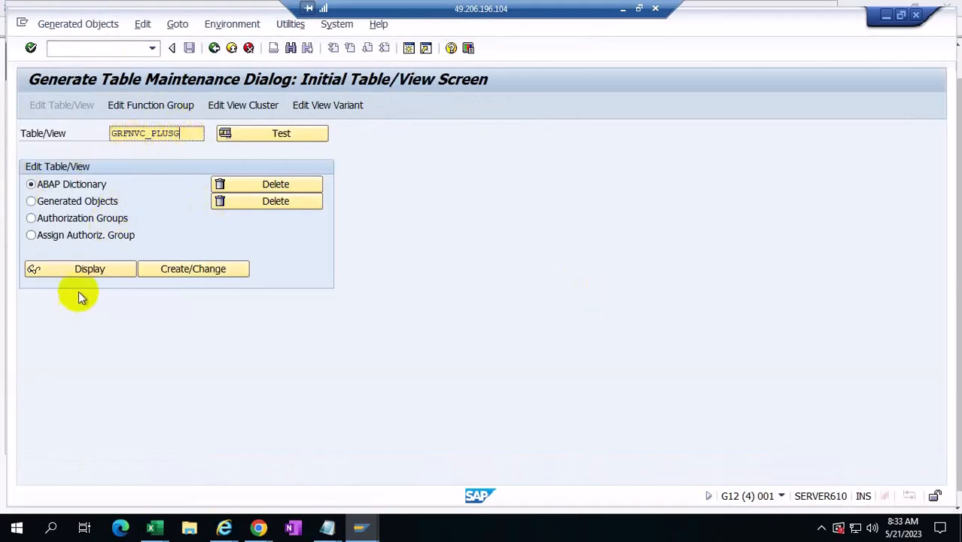
pyautogui.click(81, 270)
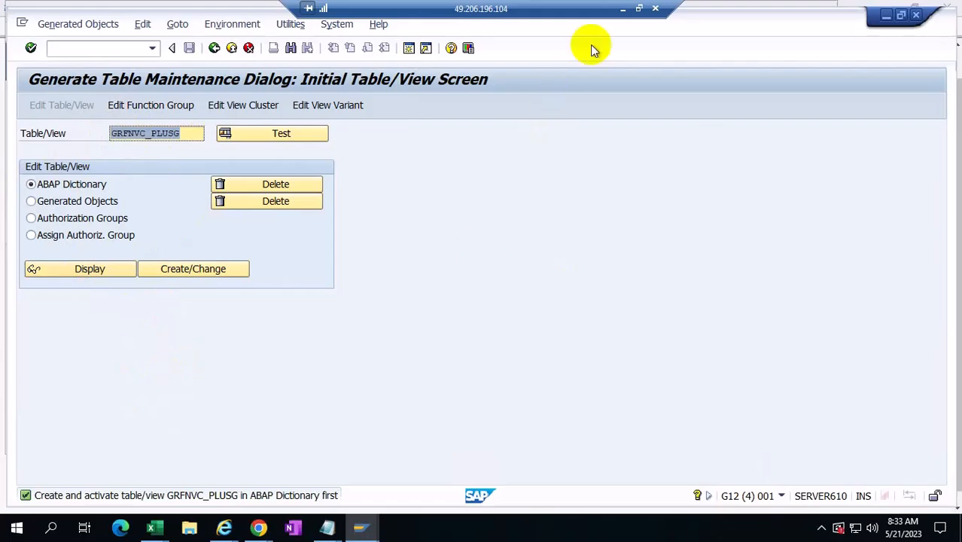
# - Highlight the required entry GRAC_BRLP on the PowerPoint slide and check the Provisioning phase of Z:BUSROLE in the remote session's Chrome
pyautogui.click(622, 8)
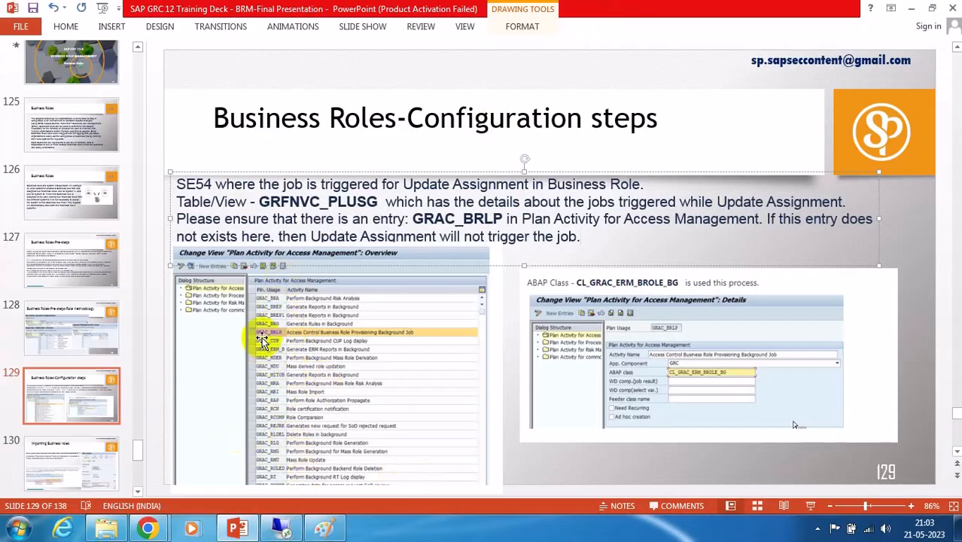
pyautogui.doubleClick(435, 217)
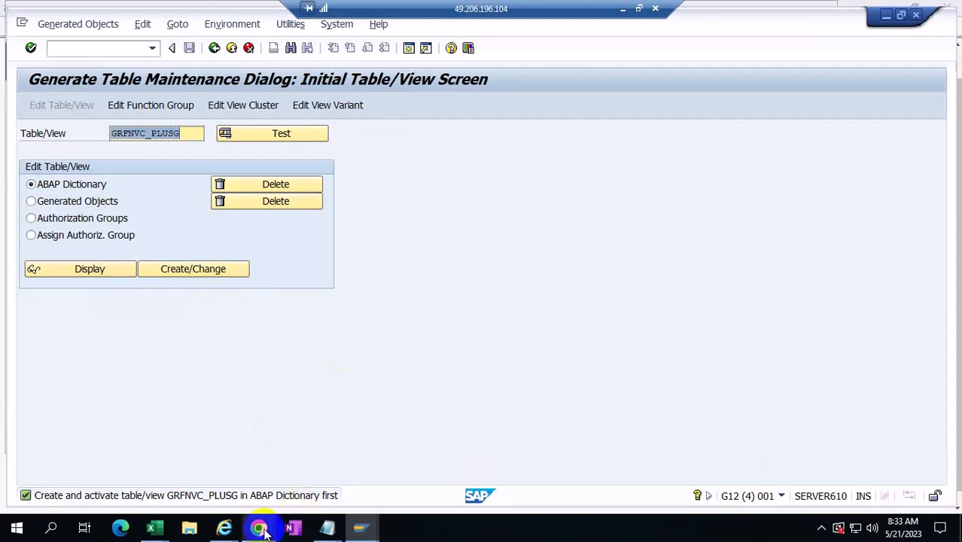
pyautogui.moveTo(258, 528)
pyautogui.click(535, 467)
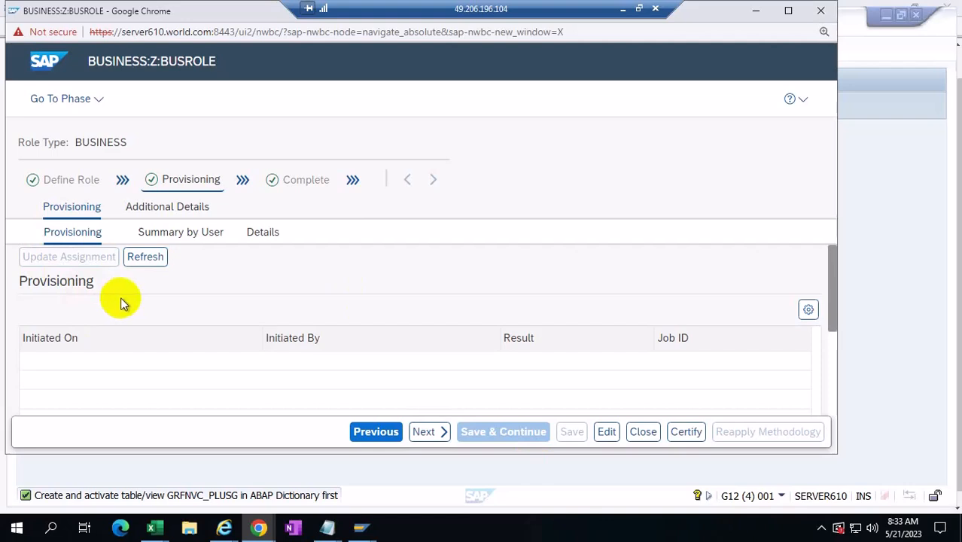
# - Switch back to the PowerPoint deck and review slide 128, Role Methodology, before returning to slide 129, Configuration steps
pyautogui.click(623, 13)
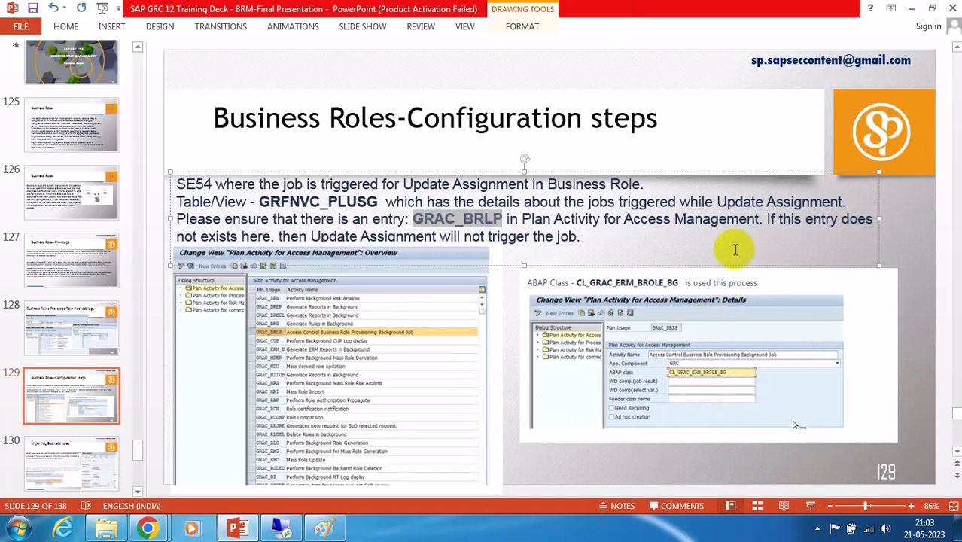
pyautogui.click(906, 235)
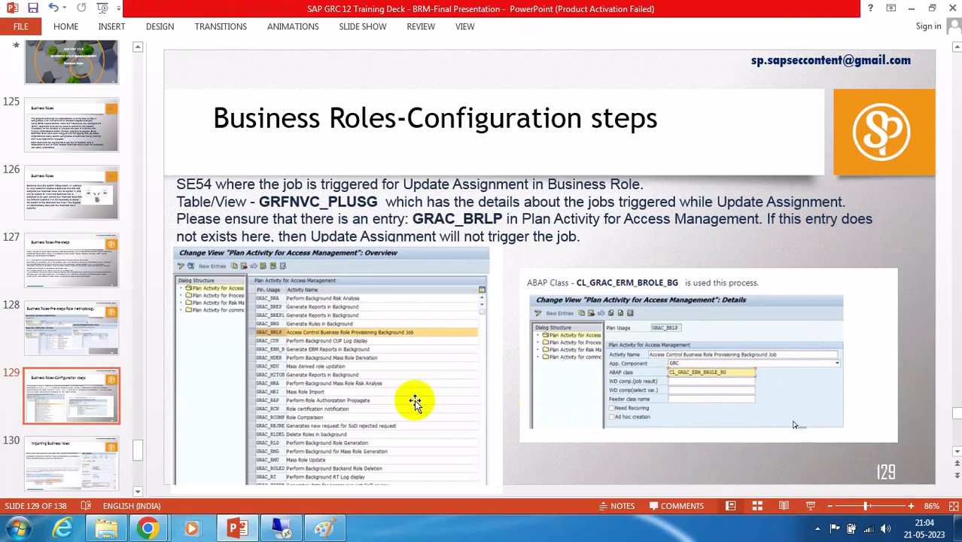
pyautogui.click(67, 328)
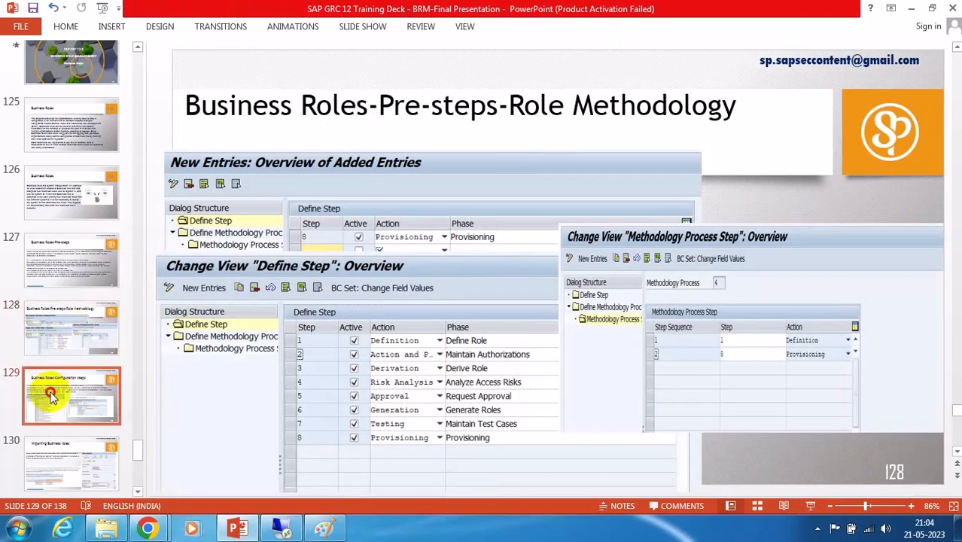
pyautogui.click(49, 392)
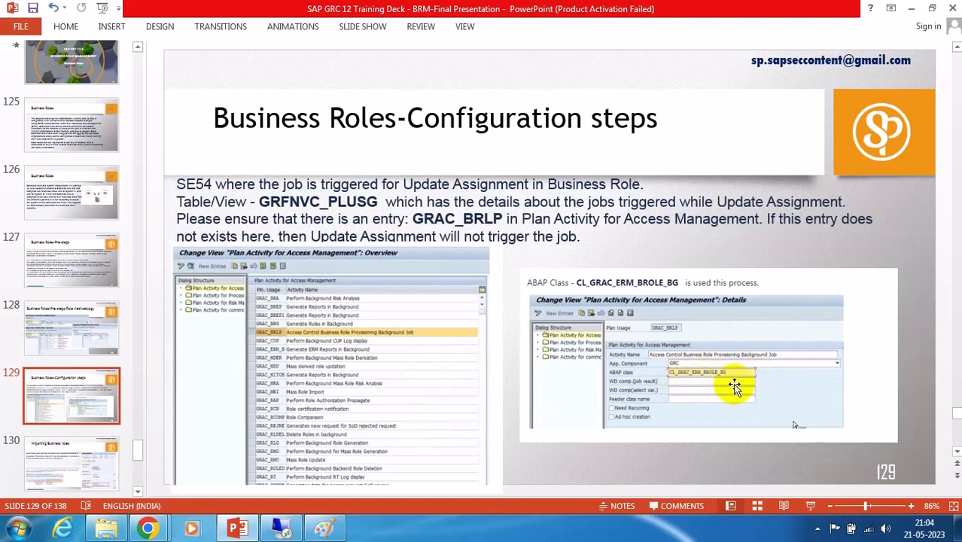
# - Examine the enlarged Plan Activity for Access Management details picture on slide 129, focusing on the ABAP class CL_GRAC_ERM_BROLE_BG
pyautogui.click(888, 505)
pyautogui.moveTo(704, 490); pyautogui.dragTo(758, 490)
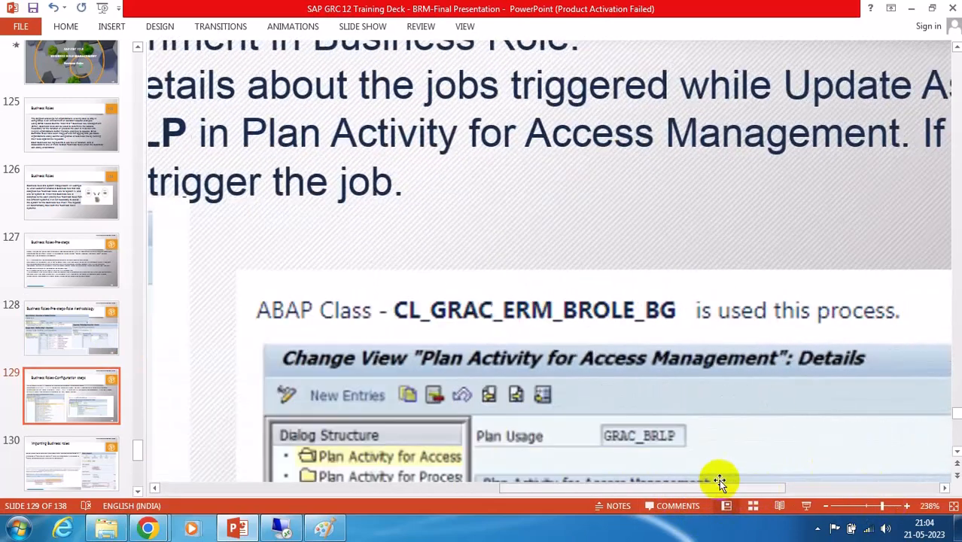
pyautogui.scroll(-3, 638, 384)
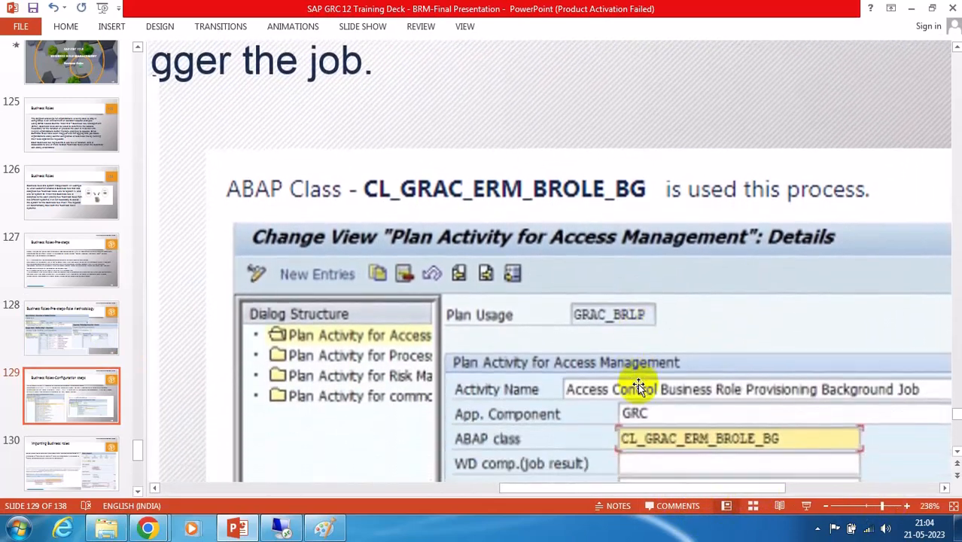
pyautogui.scroll(-1, 638, 385)
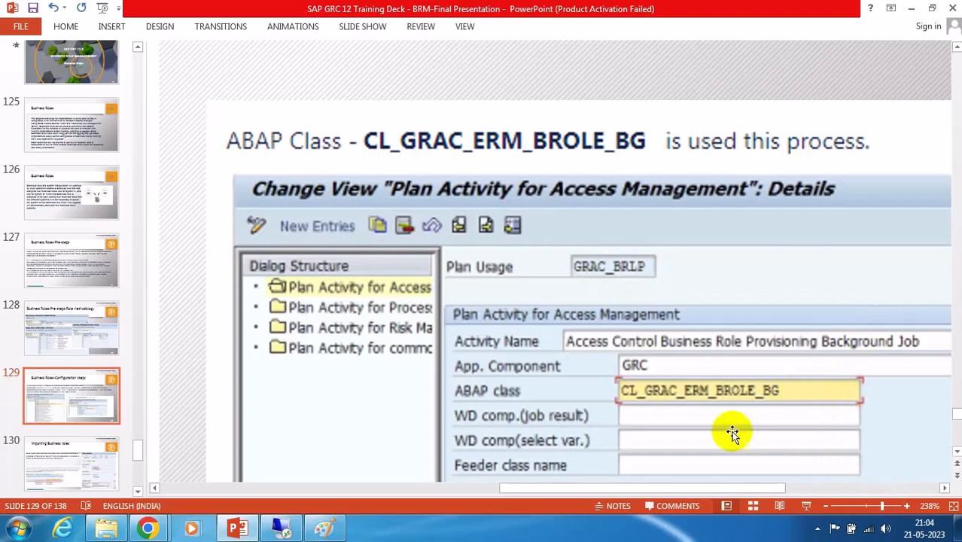
pyautogui.moveTo(317, 347); pyautogui.dragTo(352, 338)
# - Review the Plan Activity for Access Management overview picture on slide 129 and highlight the view name GRFNVC_PLUSG in the notes
pyautogui.click(866, 504)
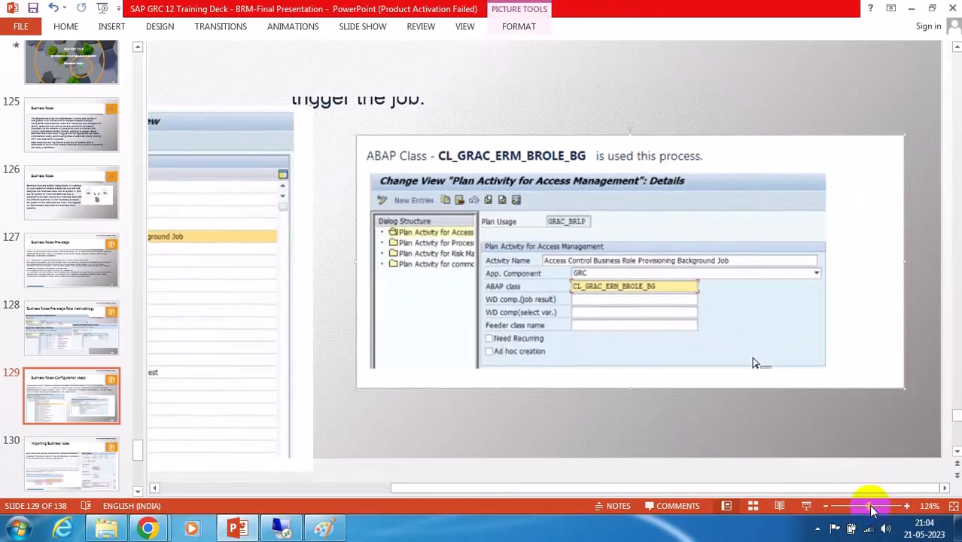
pyautogui.moveTo(483, 486); pyautogui.dragTo(221, 477)
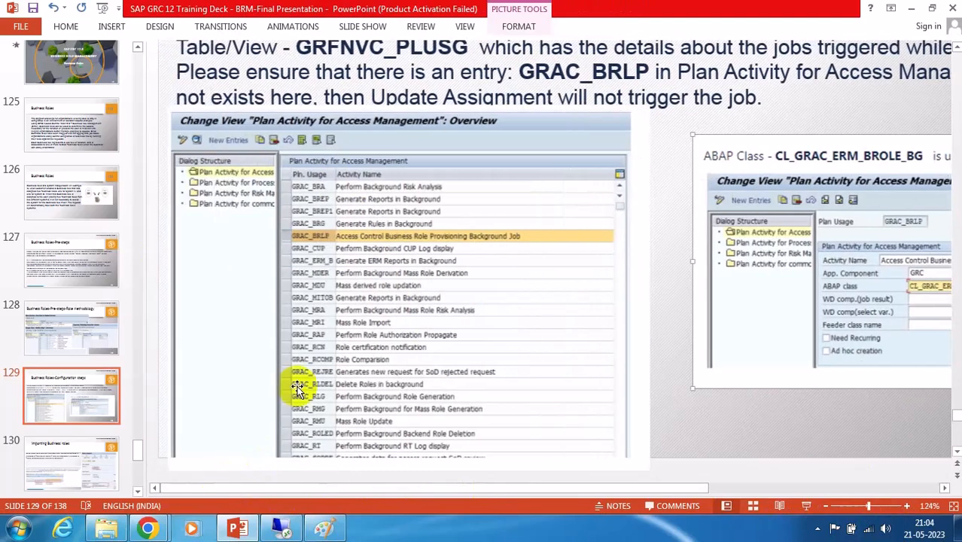
pyautogui.scroll(1, 437, 295)
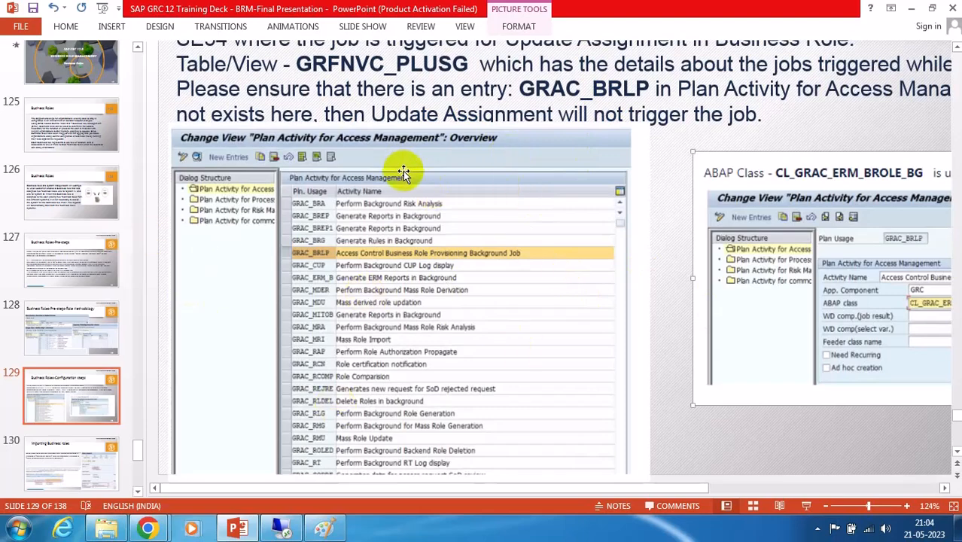
pyautogui.scroll(1, 406, 170)
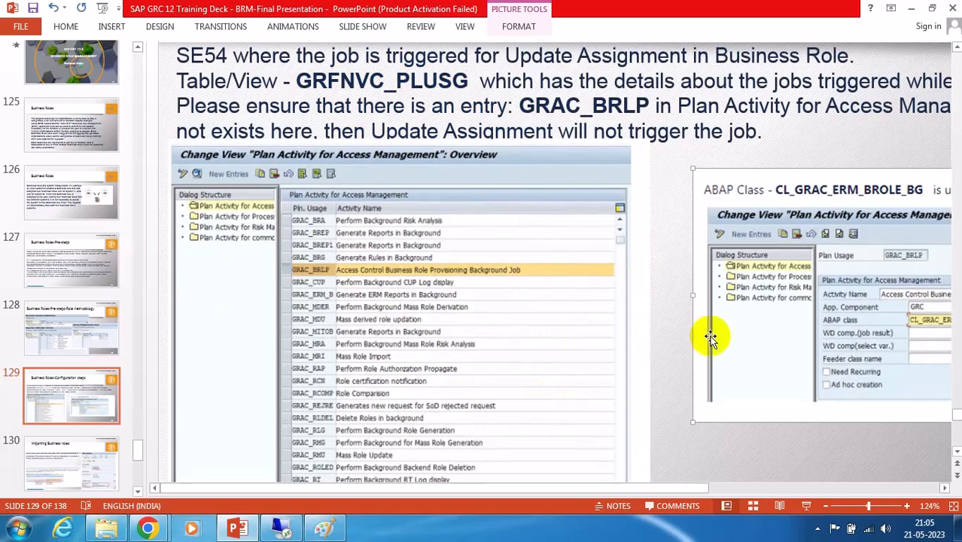
pyautogui.moveTo(299, 81); pyautogui.dragTo(463, 79)
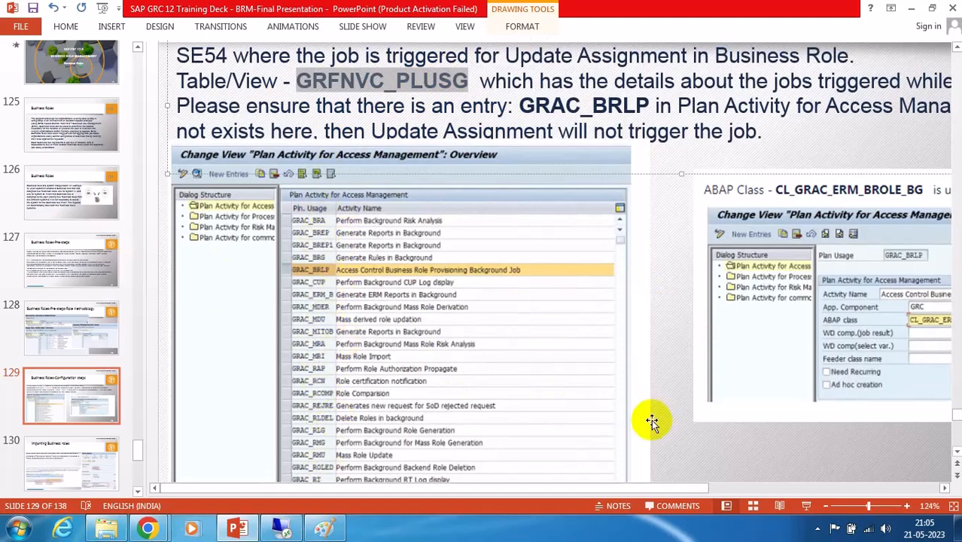
pyautogui.click(467, 82)
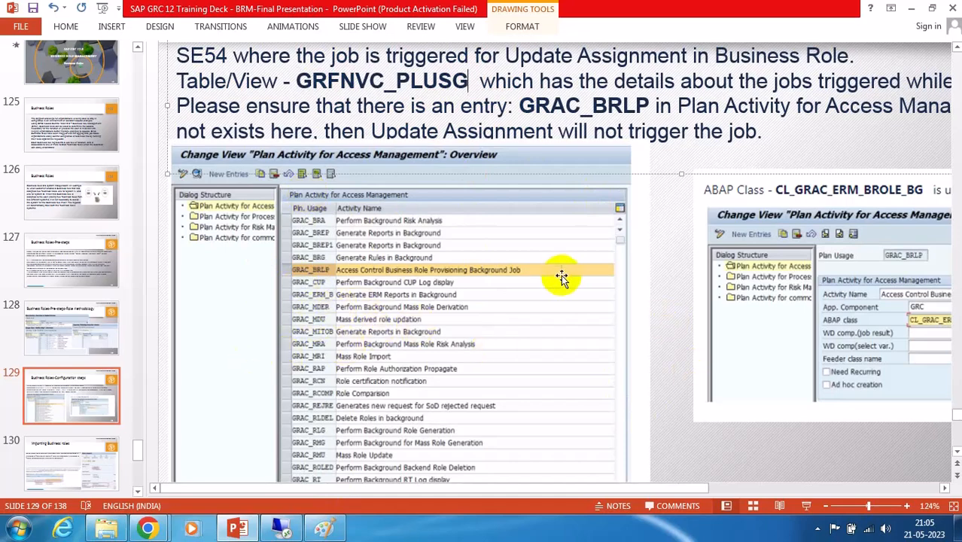
pyautogui.scroll(1, 558, 278)
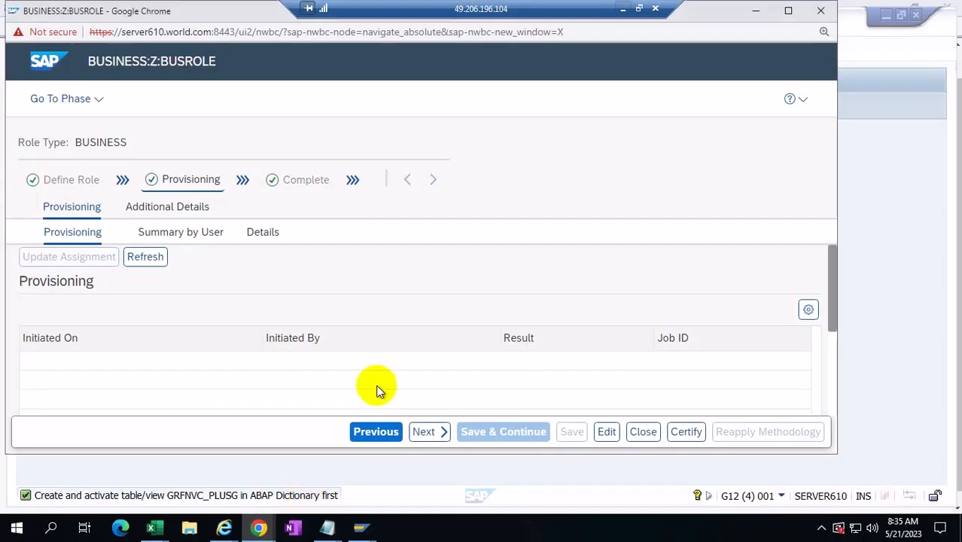
# - Switch to the SAP remote session and put Z:BUSROLE into edit mode in its Provisioning phase
pyautogui.click(283, 526)
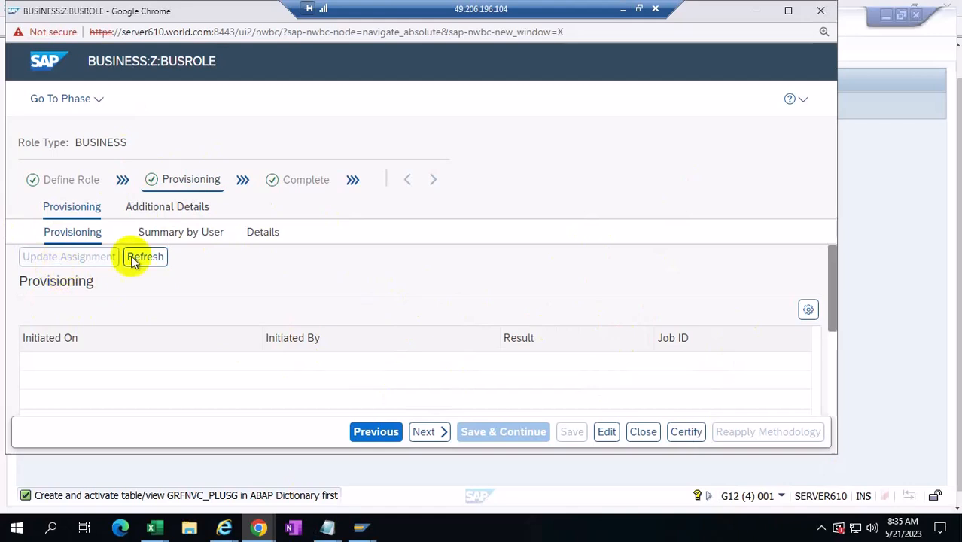
pyautogui.click(606, 431)
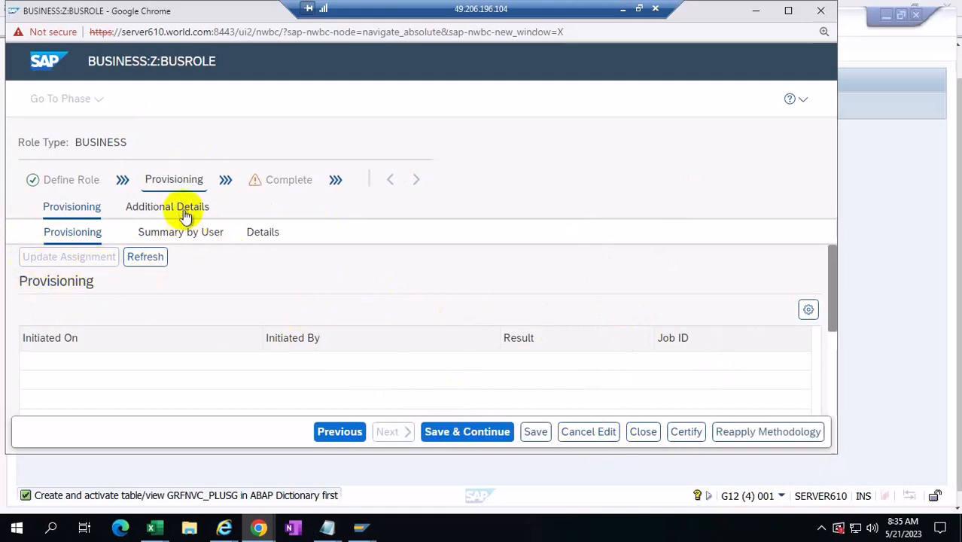
pyautogui.click(73, 209)
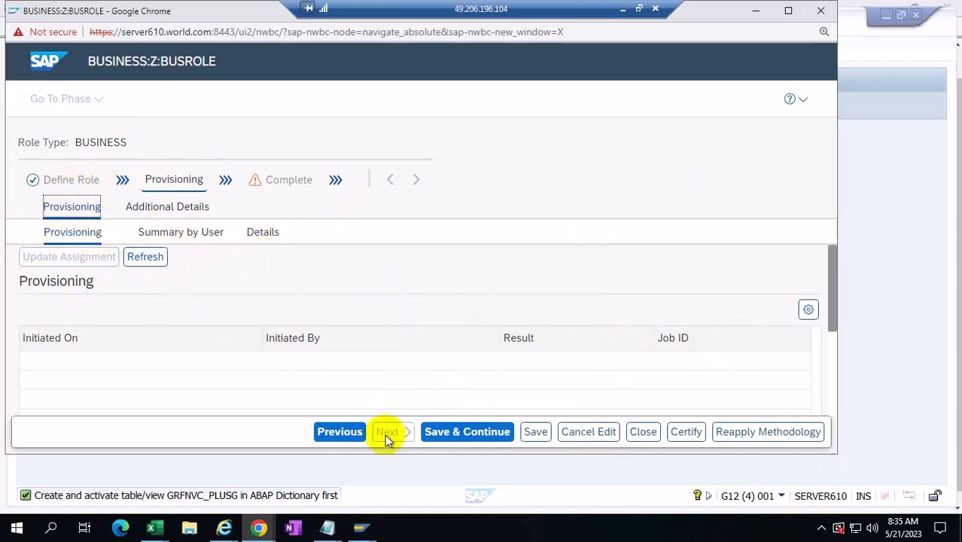
# - Go back to the Define Role phase of Z:BUSROLE and show the Assigned Users under Additional Details
pyautogui.click(320, 431)
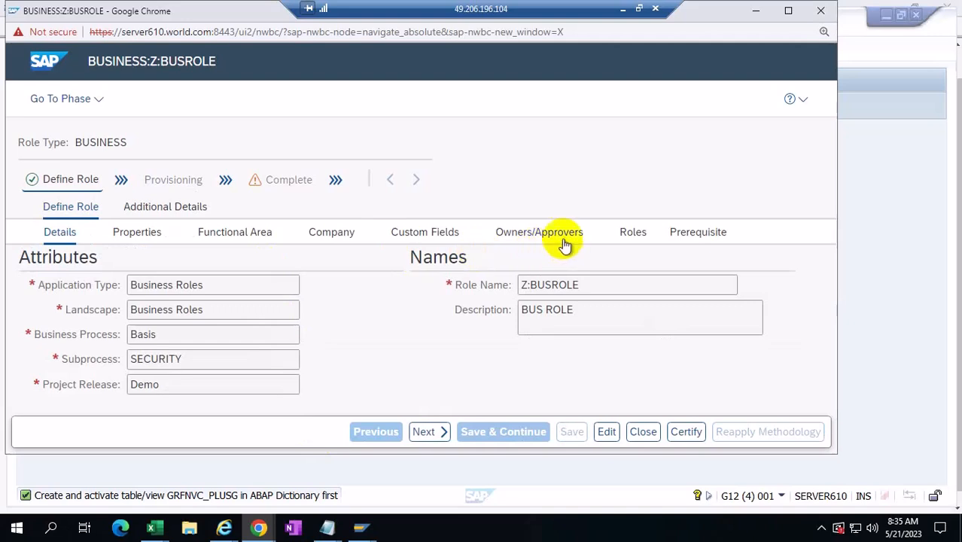
pyautogui.click(166, 205)
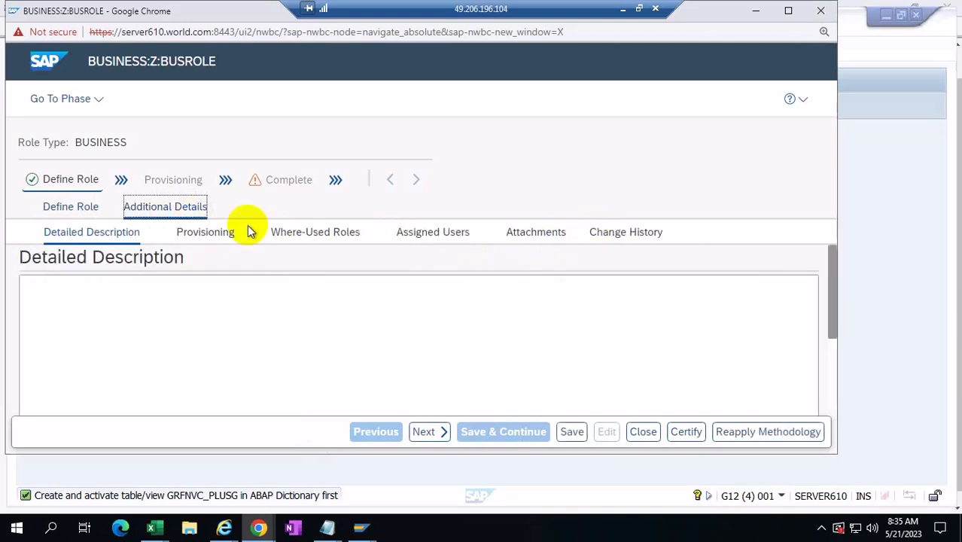
pyautogui.click(442, 234)
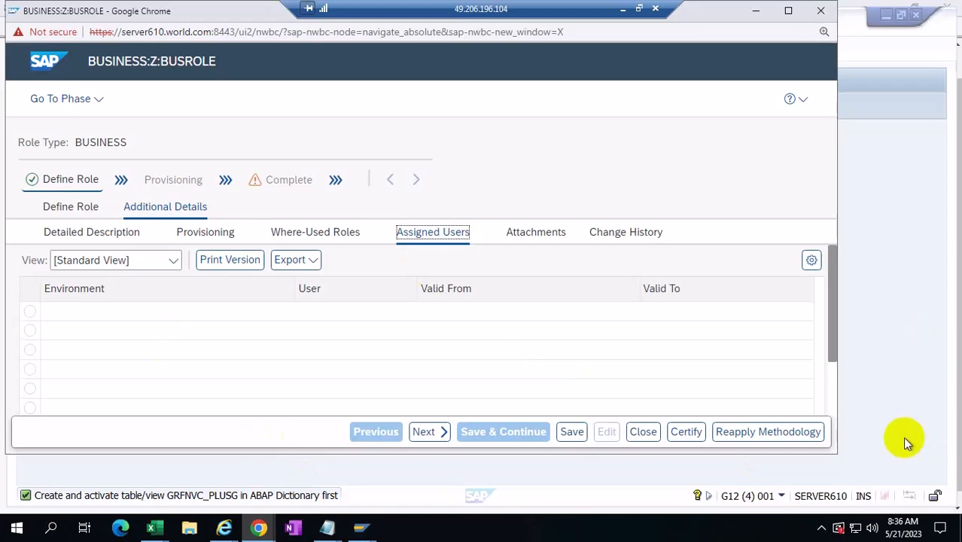
# - Switch to the PowerPoint deck and reread the SE54 notes and both Plan Activity pictures on slide 129
pyautogui.click(622, 9)
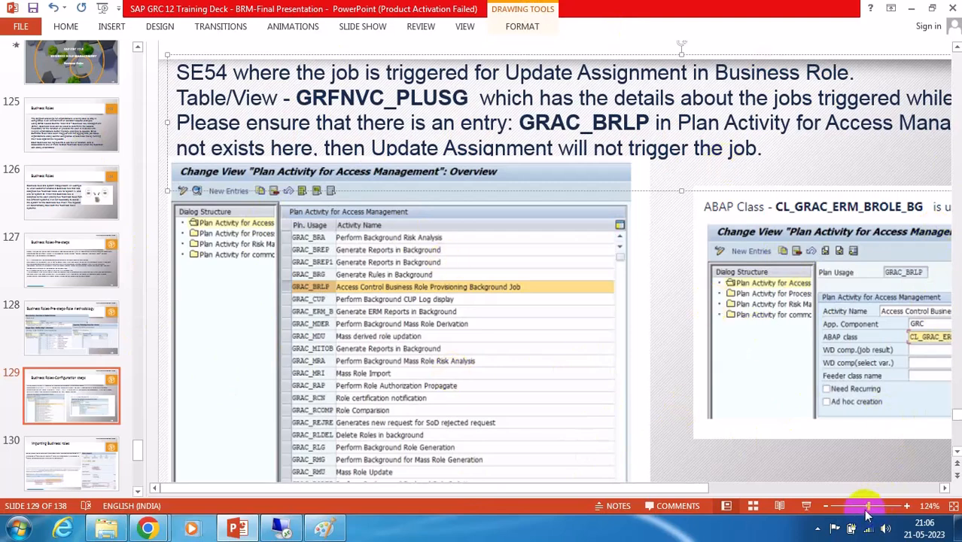
pyautogui.moveTo(867, 509); pyautogui.dragTo(863, 505)
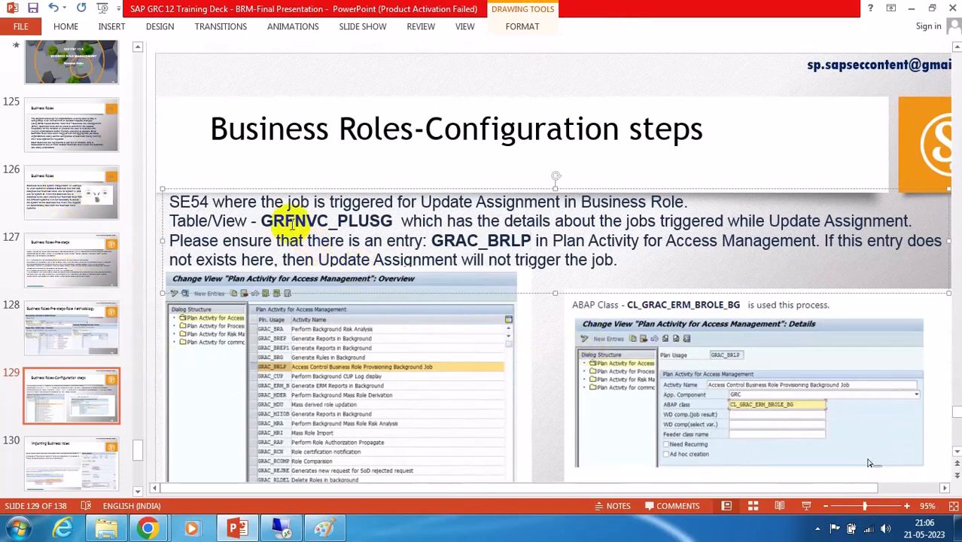
pyautogui.scroll(-1, 360, 313)
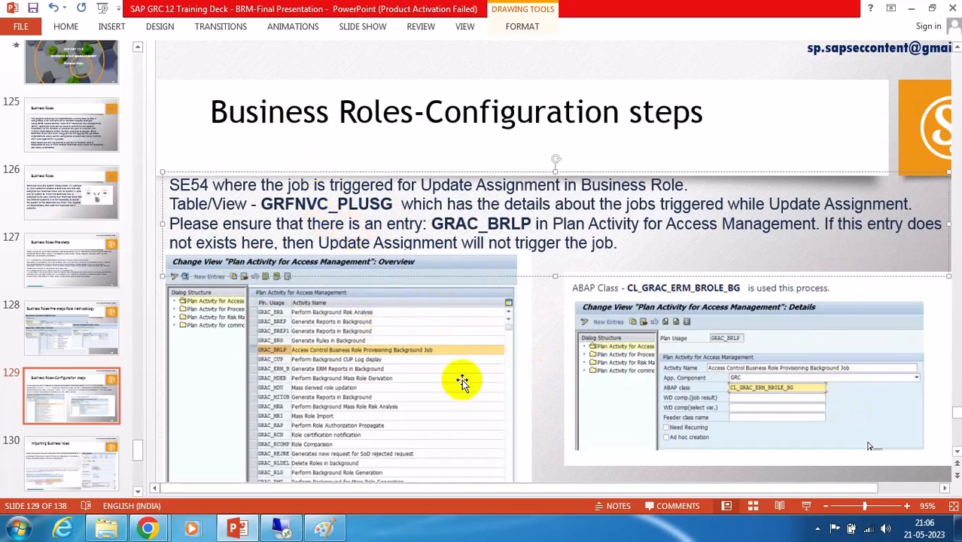
# - Switch to the SAP remote session and show the Provisioning details in the Provisioning phase of Z:BUSROLE
pyautogui.click(281, 526)
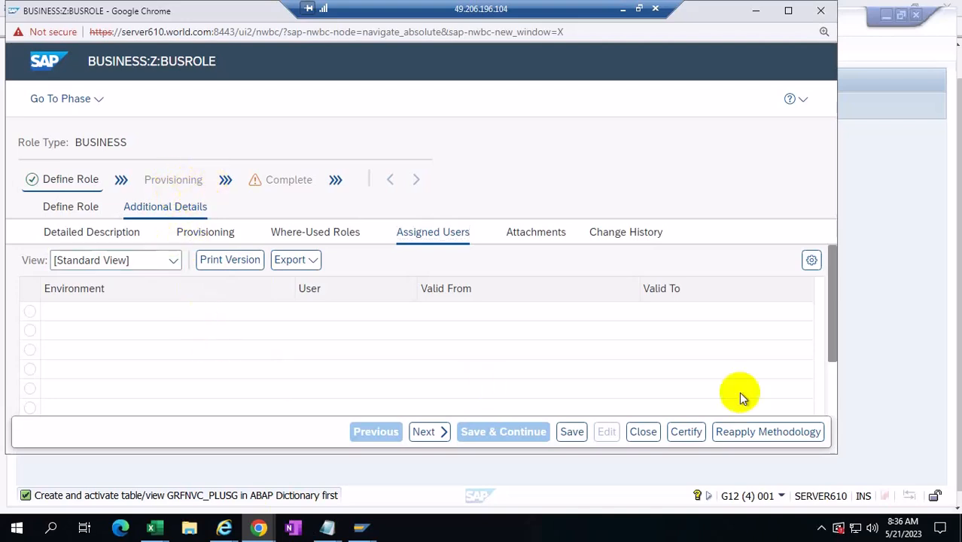
pyautogui.click(423, 432)
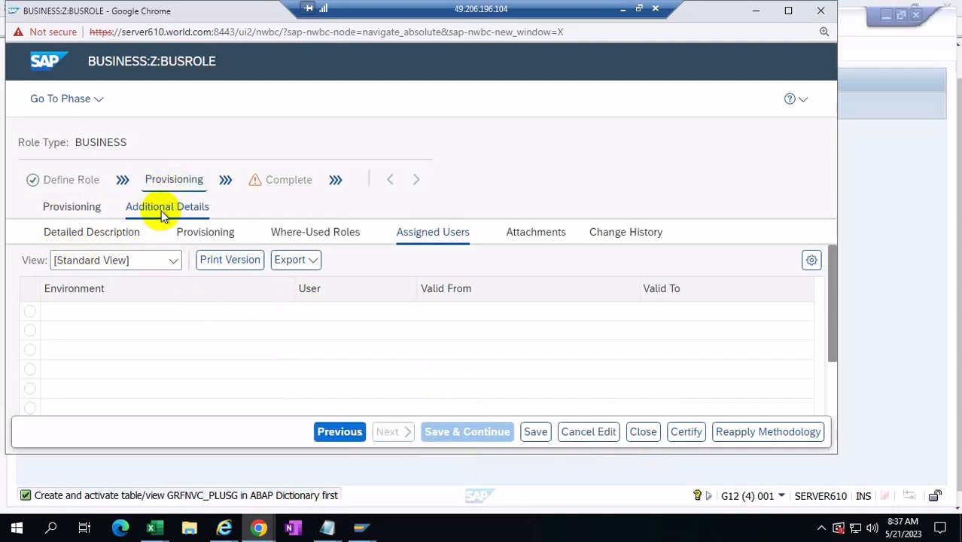
pyautogui.click(77, 208)
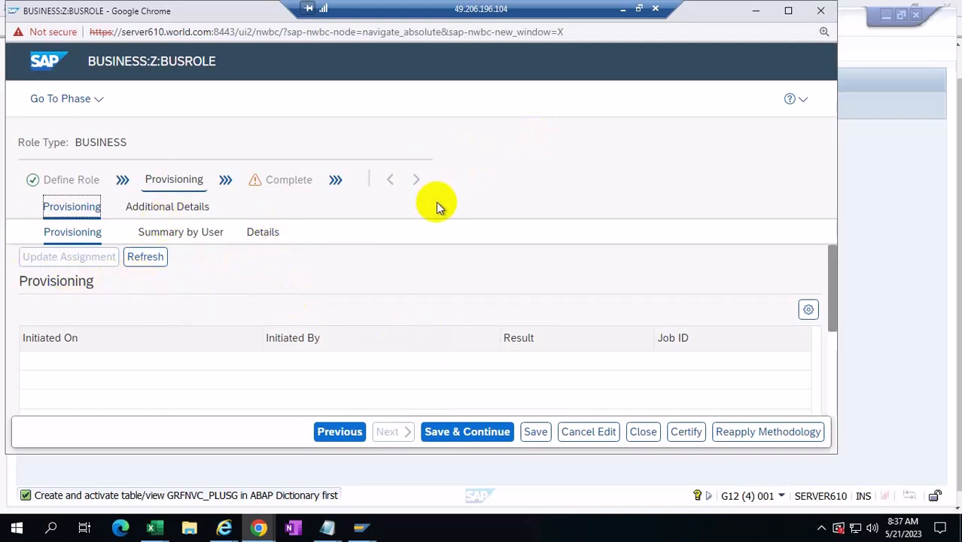
# - Switch to the Generate Table Maintenance Dialog session and try to edit the structure of GRFNVC_PLUSG as a table
pyautogui.click(361, 526)
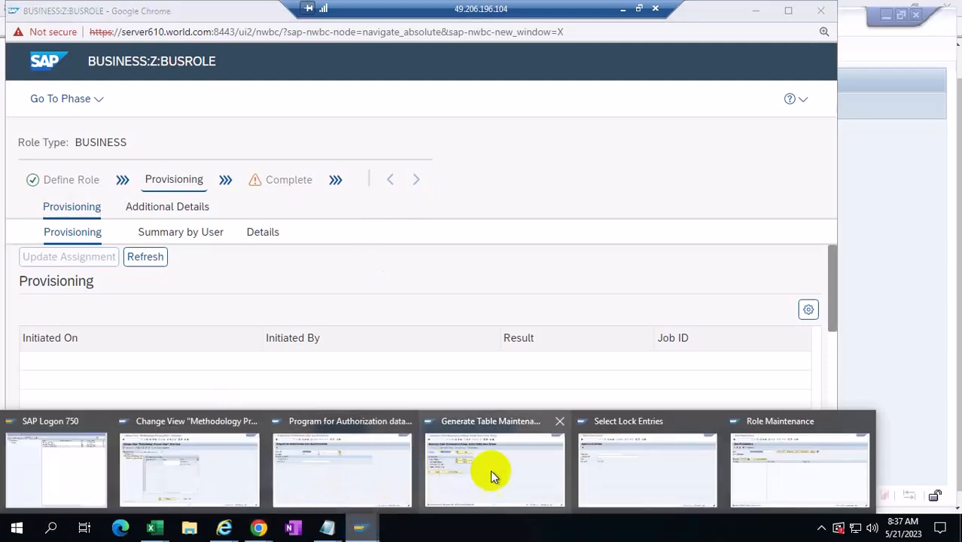
pyautogui.click(458, 469)
pyautogui.click(208, 266)
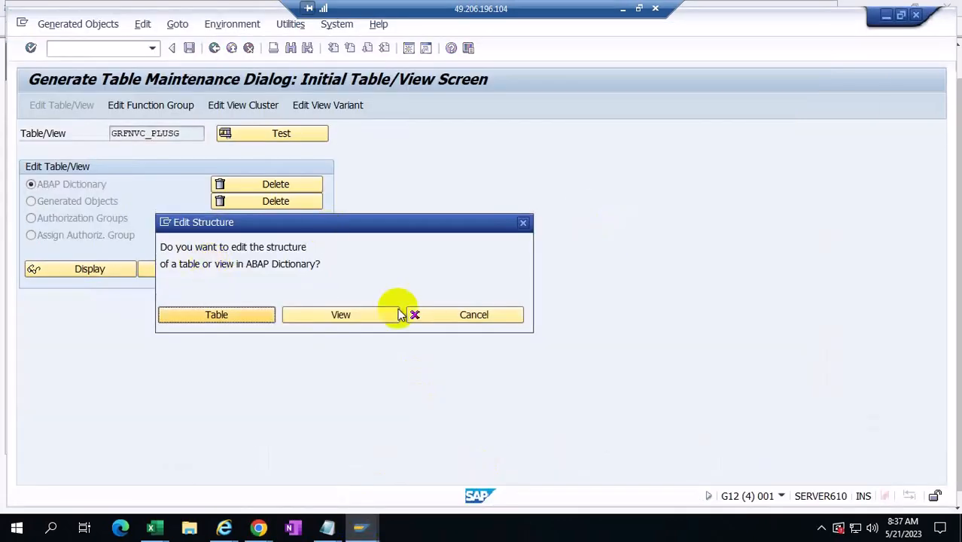
pyautogui.click(202, 316)
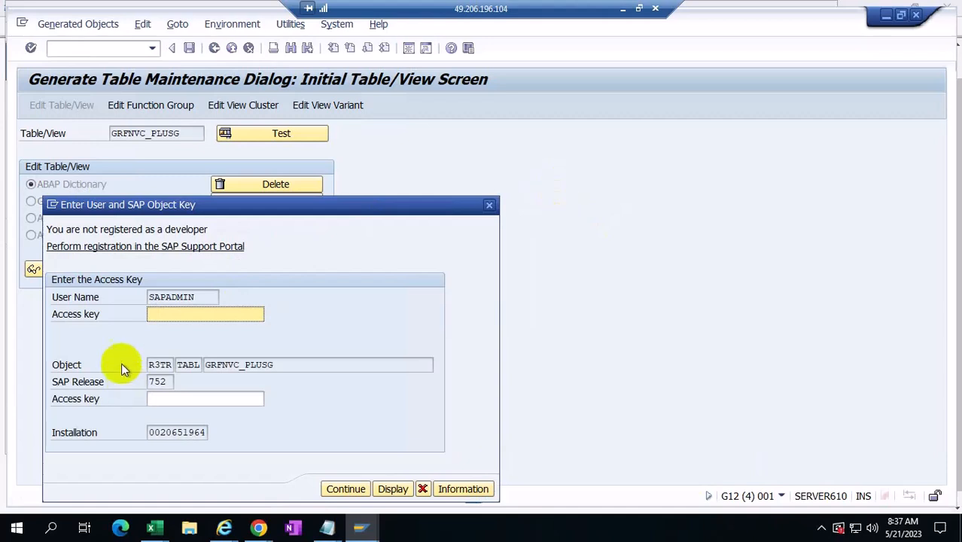
pyautogui.click(422, 489)
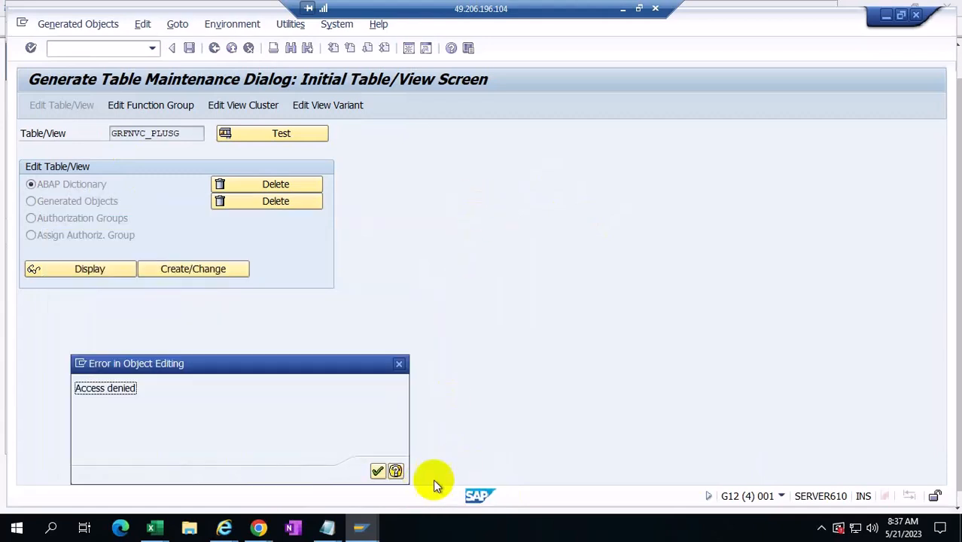
pyautogui.click(399, 366)
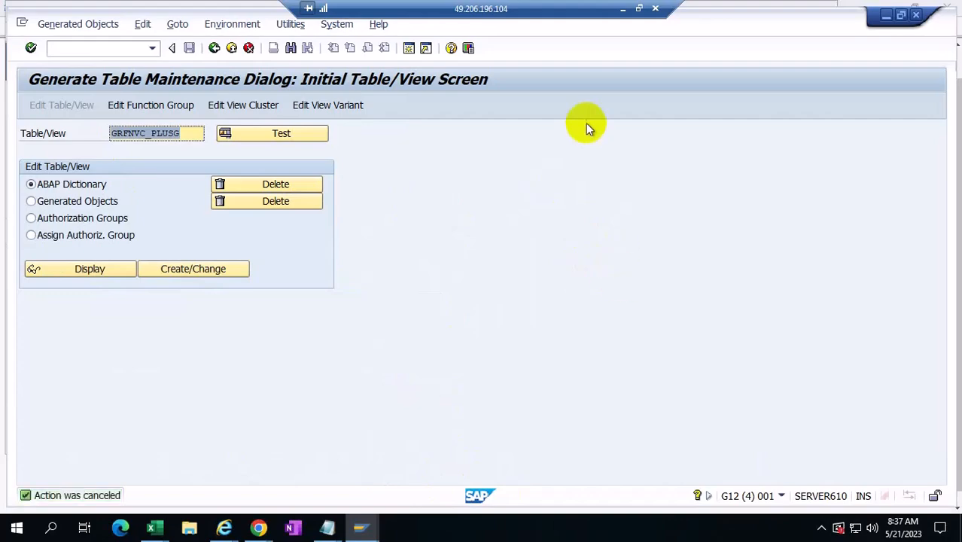
# - Switch to the PowerPoint deck and read slide 130 on importing business roles, rechecking slide 129 on the configuration steps
pyautogui.click(621, 11)
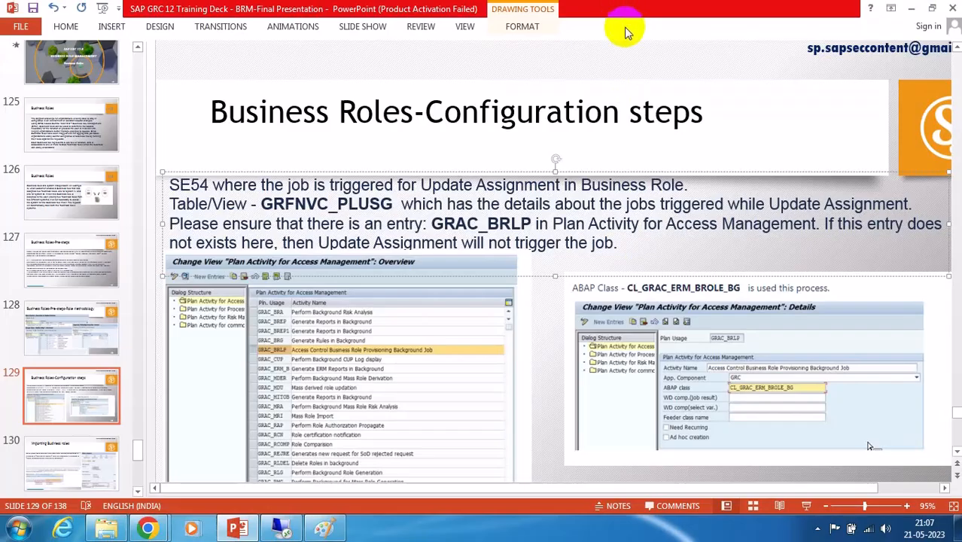
pyautogui.click(64, 478)
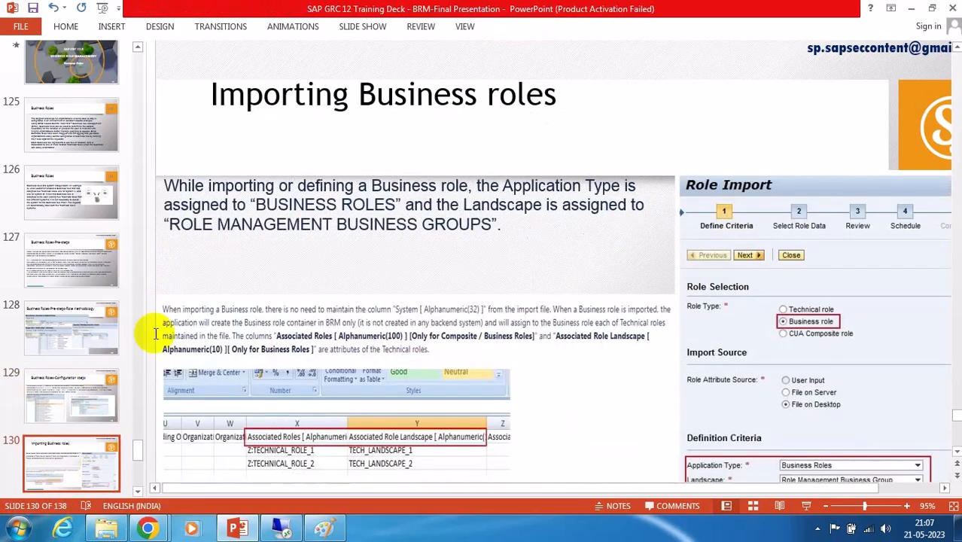
pyautogui.click(70, 391)
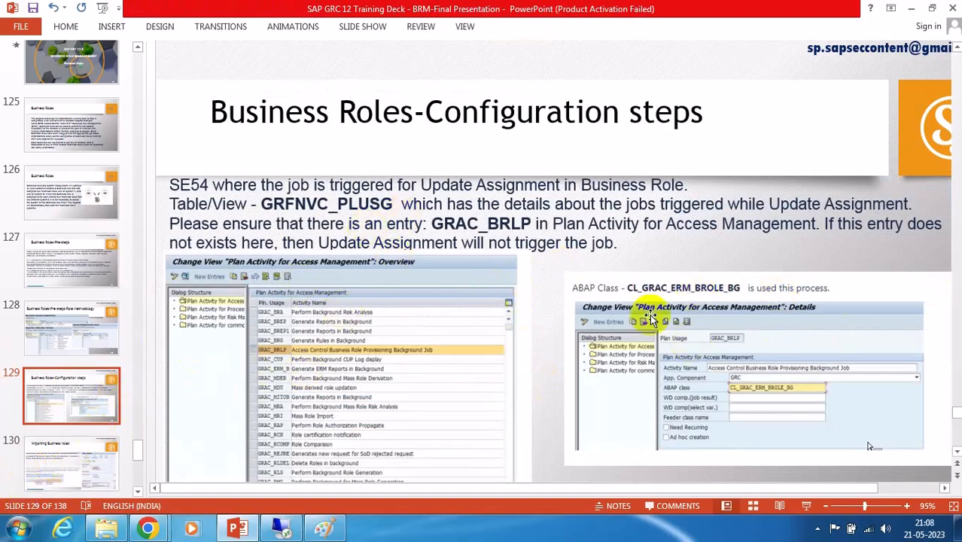
pyautogui.click(59, 468)
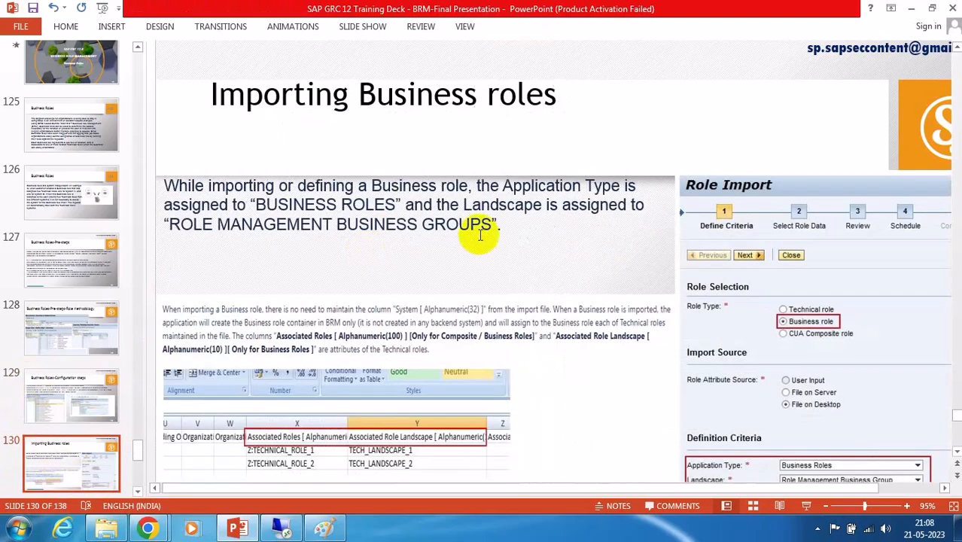
# - Switch to the COMPO.XLS workbook in the remote session and show the business role import data on Sheet2
pyautogui.click(277, 526)
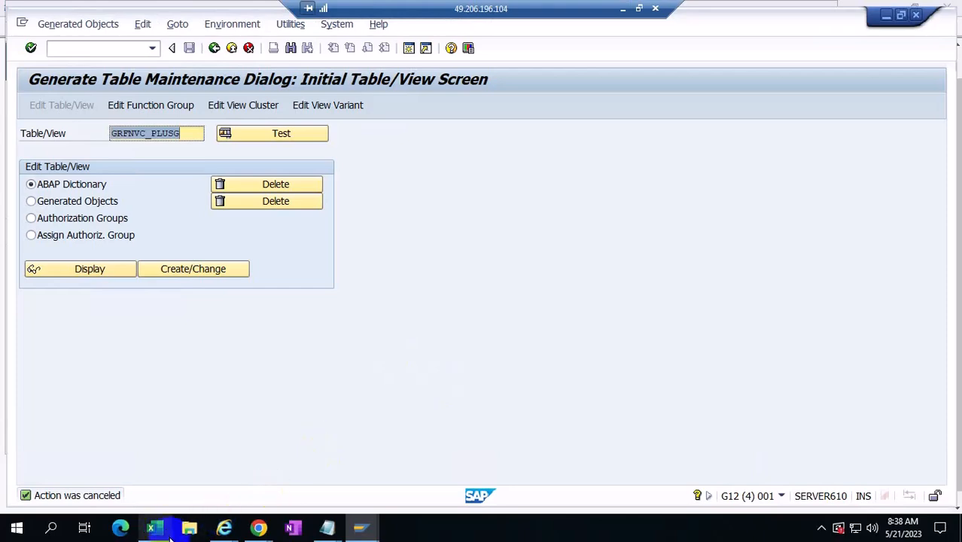
pyautogui.moveTo(153, 527)
pyautogui.click(204, 463)
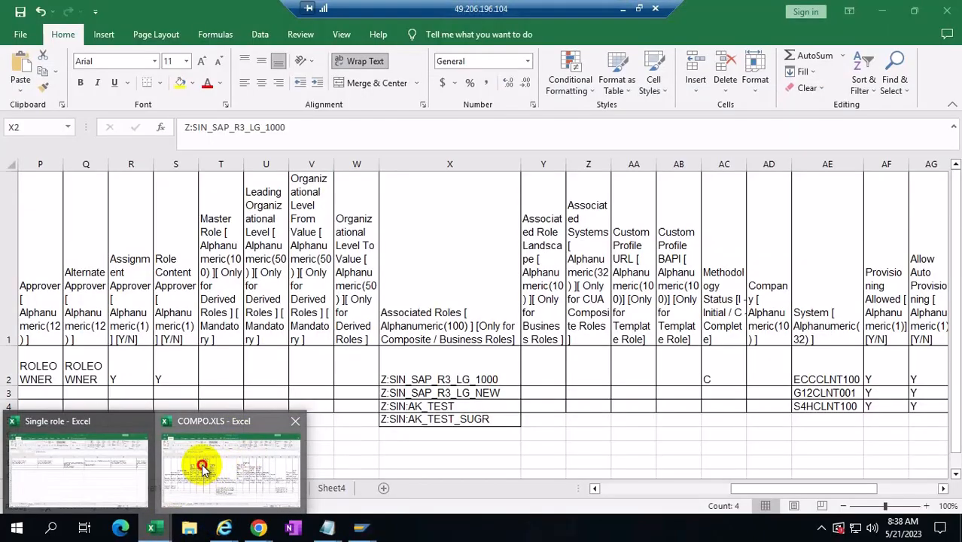
pyautogui.click(89, 488)
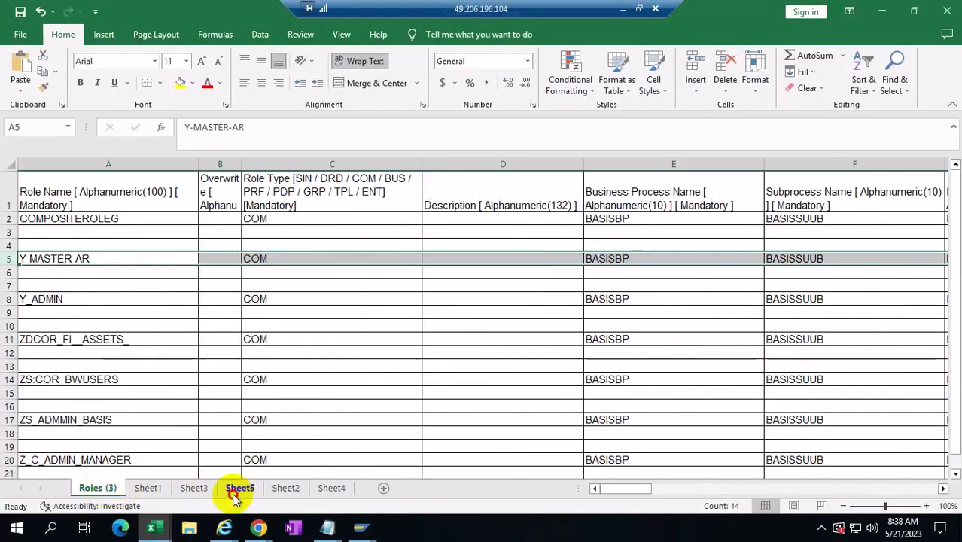
pyautogui.click(239, 489)
pyautogui.click(286, 489)
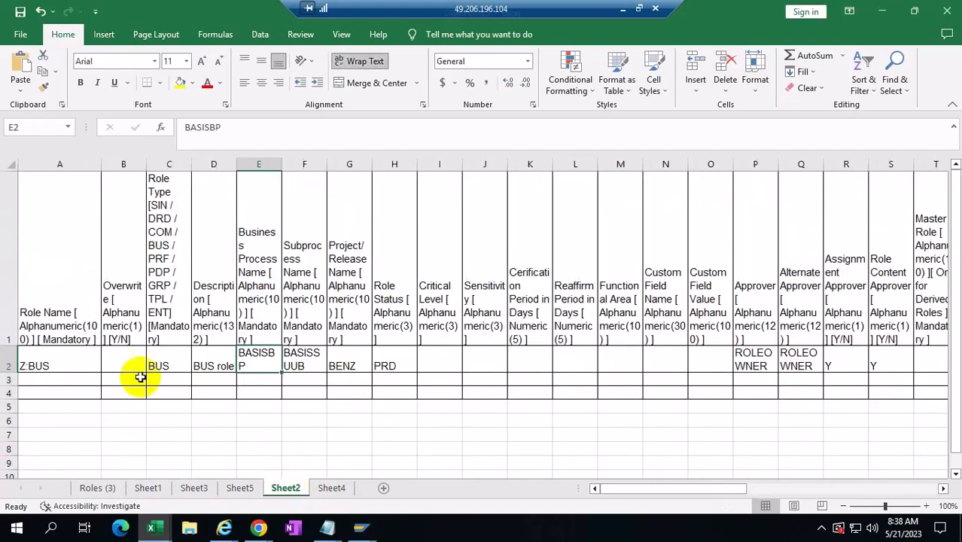
# - Set the role name in A2 to Z:BUS1 and the description in D2 to BUS role1
pyautogui.click(59, 361)
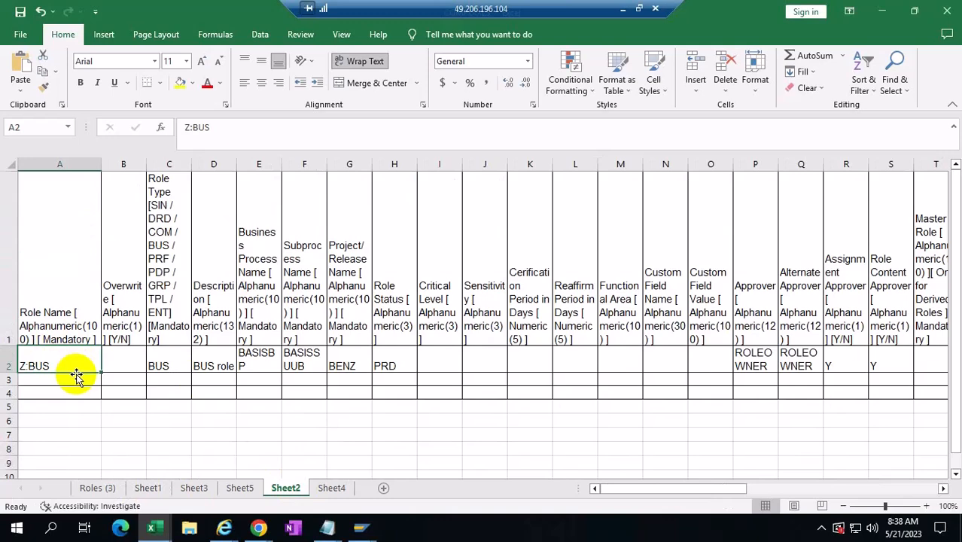
pyautogui.doubleClick(58, 367)
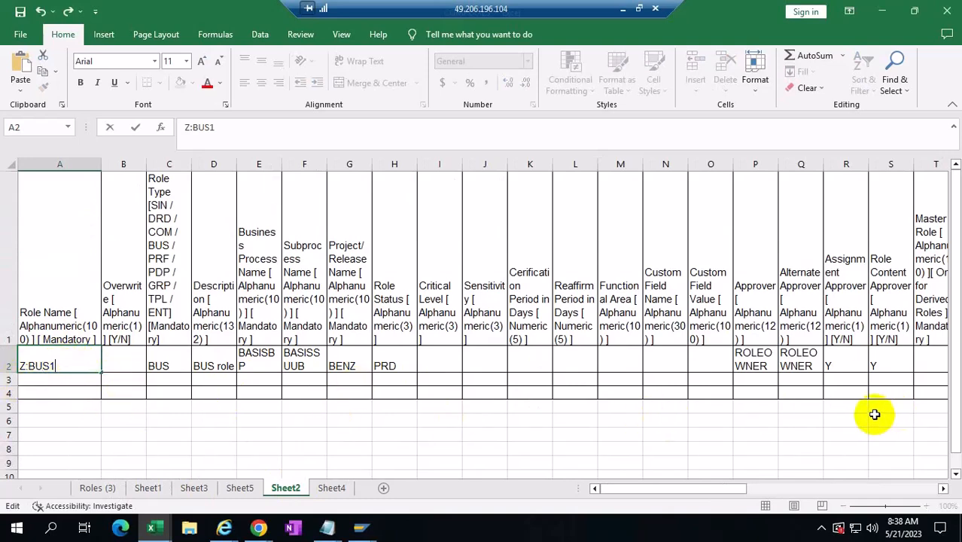
pyautogui.click(227, 365)
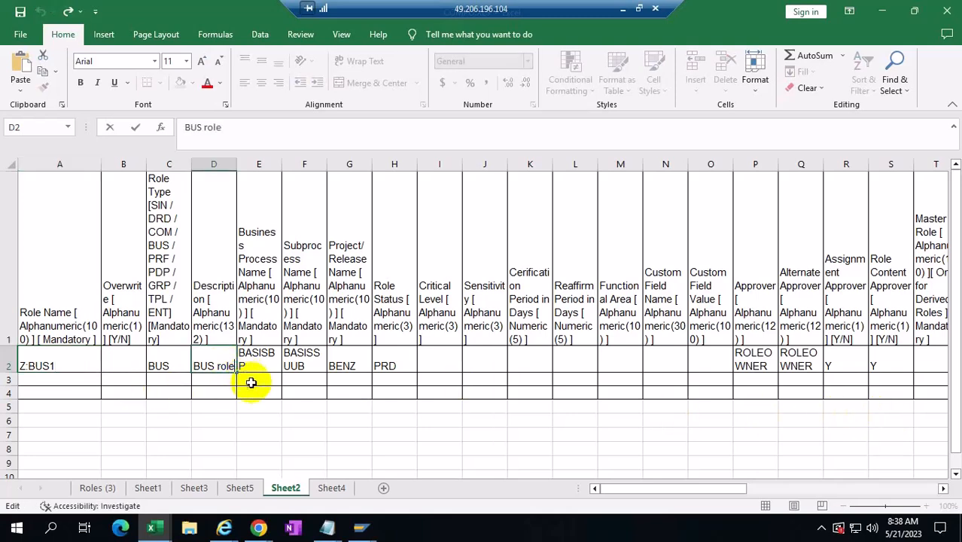
pyautogui.write('1')
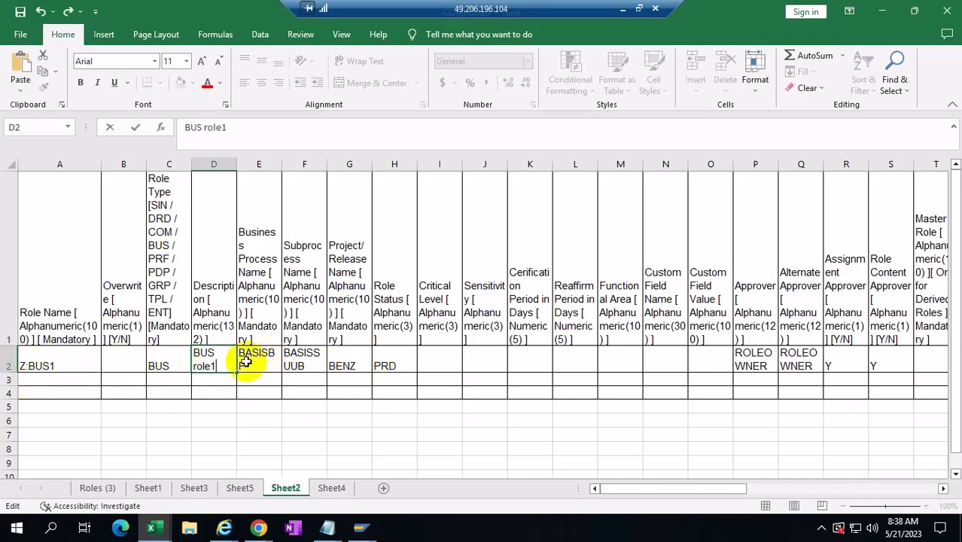
pyautogui.click(158, 367)
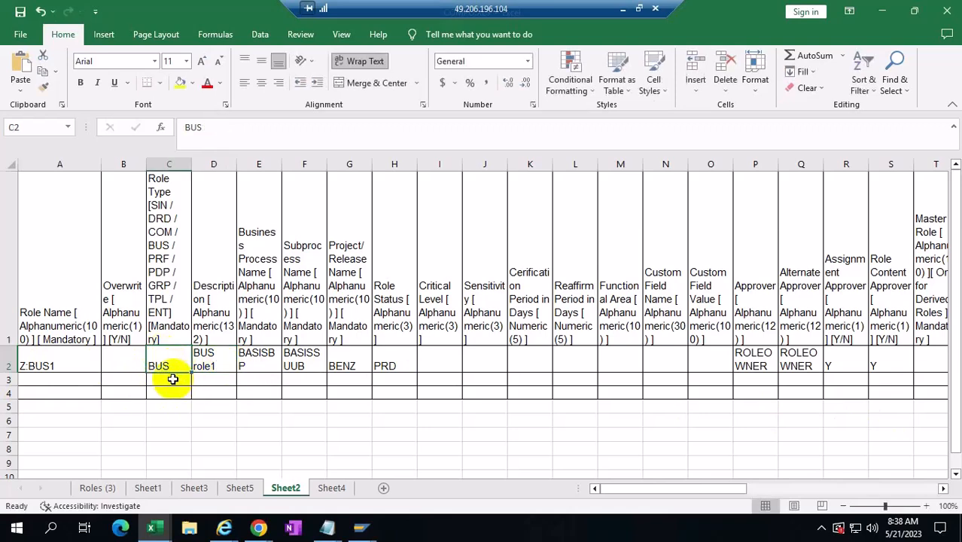
# - Examine the business role's attributes across row 2, from the description through to Allow Auto Provisioning
pyautogui.click(212, 364)
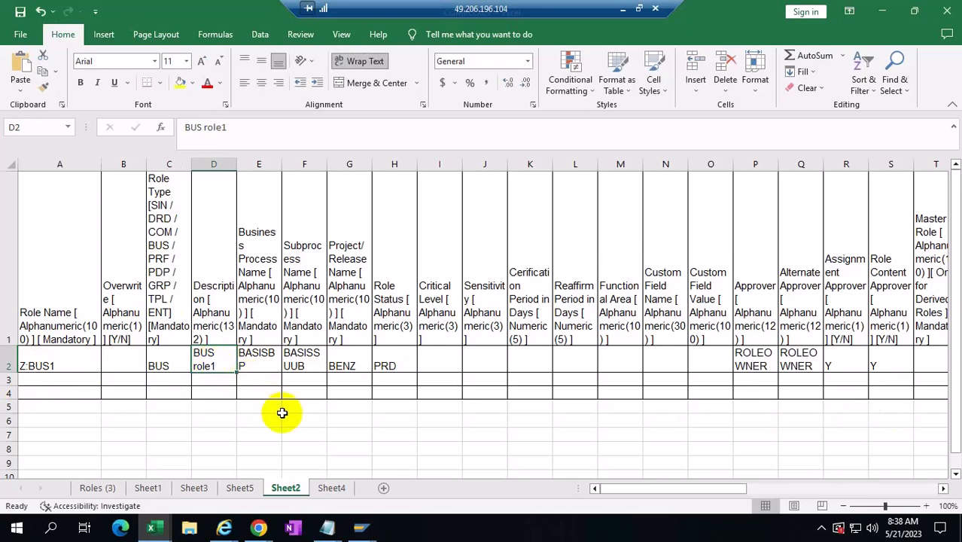
pyautogui.press('Right')
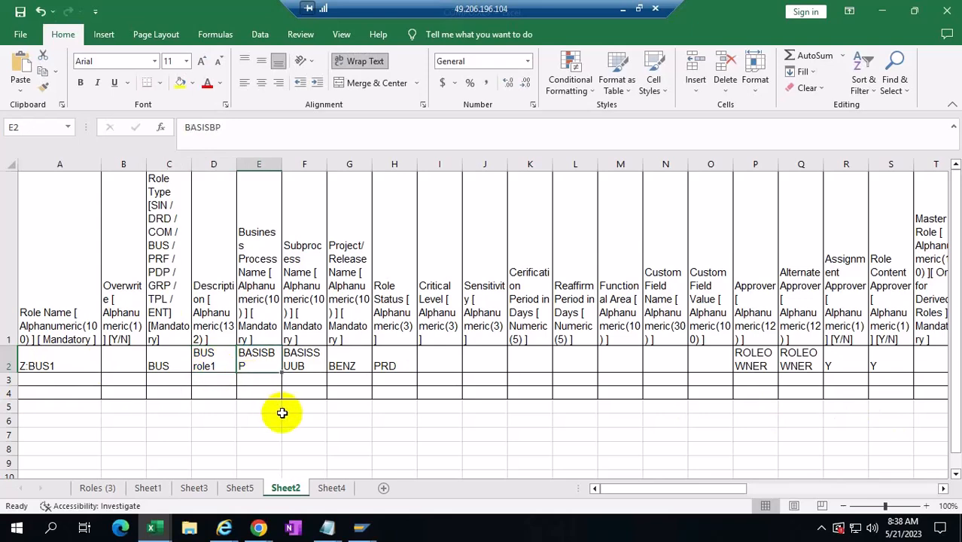
pyautogui.press('Right')
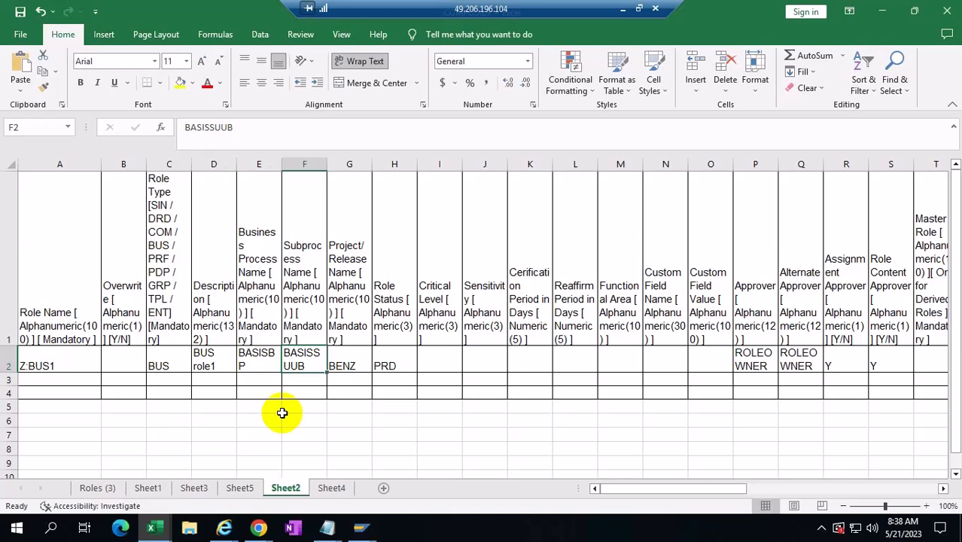
pyautogui.press('Right')
pyautogui.press('Right')
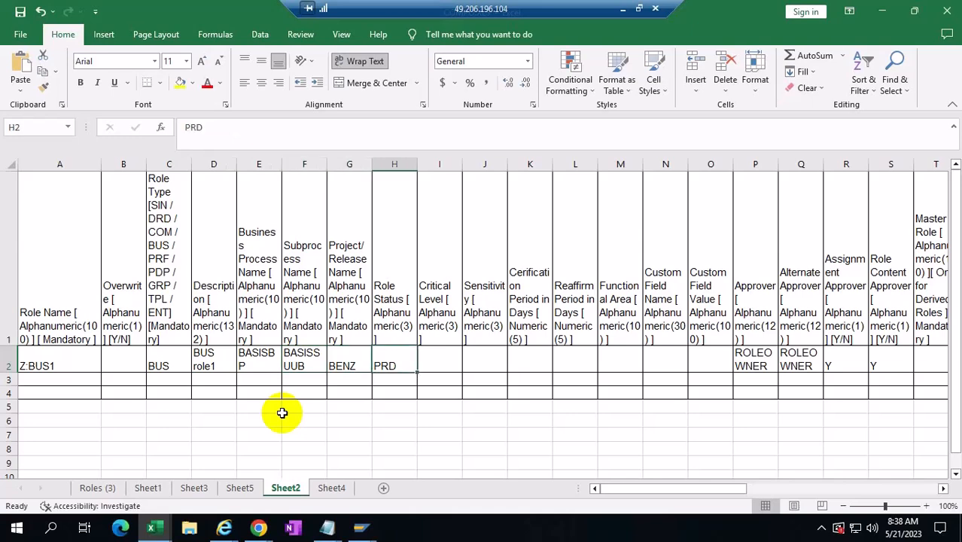
pyautogui.press('Right')
pyautogui.press('Right')
pyautogui.press('Right')
pyautogui.press('Right')
pyautogui.press('Right')
pyautogui.press('Right')
pyautogui.press('Right')
pyautogui.press('Right')
pyautogui.press('Right')
pyautogui.press('Right')
pyautogui.press('Right')
pyautogui.press('Right')
pyautogui.press('Right')
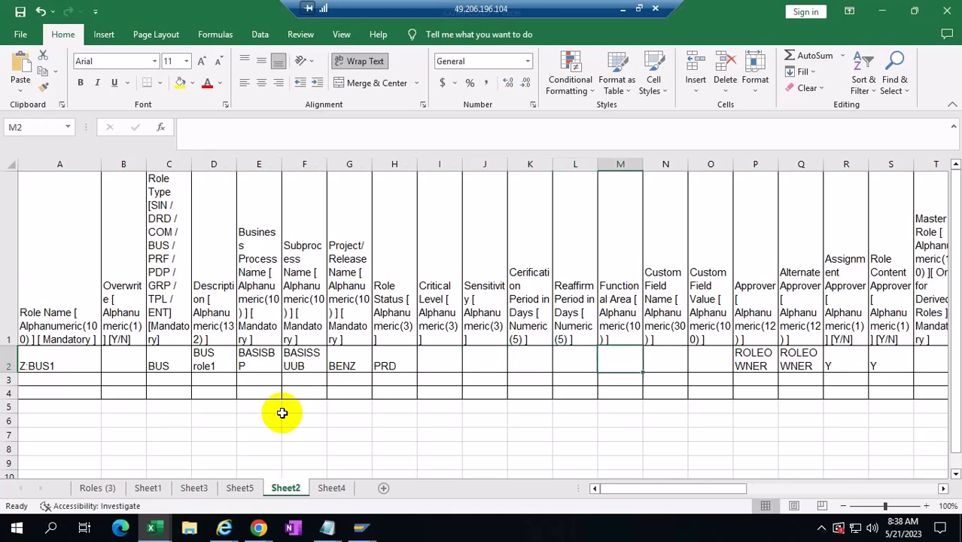
pyautogui.press('Right')
pyautogui.press('Right')
pyautogui.press('Right')
pyautogui.press('Right')
pyautogui.press('Right')
pyautogui.press('Right')
pyautogui.press('Right')
pyautogui.press('Right')
pyautogui.press('Right')
pyautogui.press('Right')
pyautogui.press('Right')
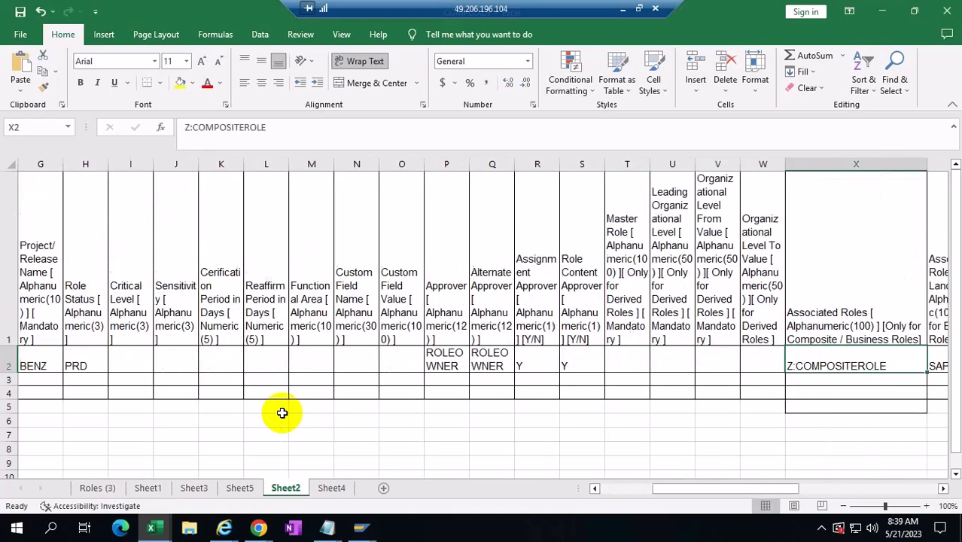
pyautogui.press('Right')
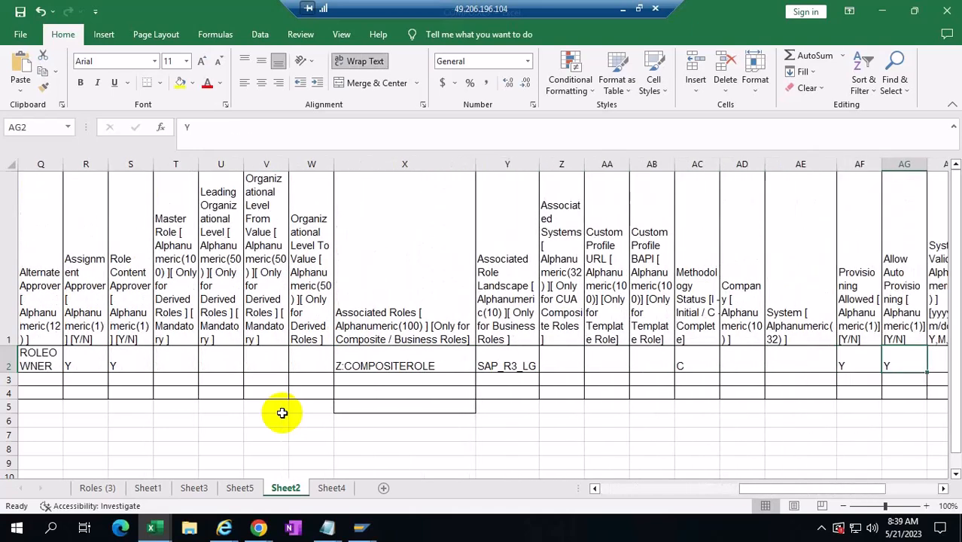
# - Examine the Associated Roles and Associated Role Landscape columns and their entries for the business role on Sheet2
pyautogui.click(428, 170)
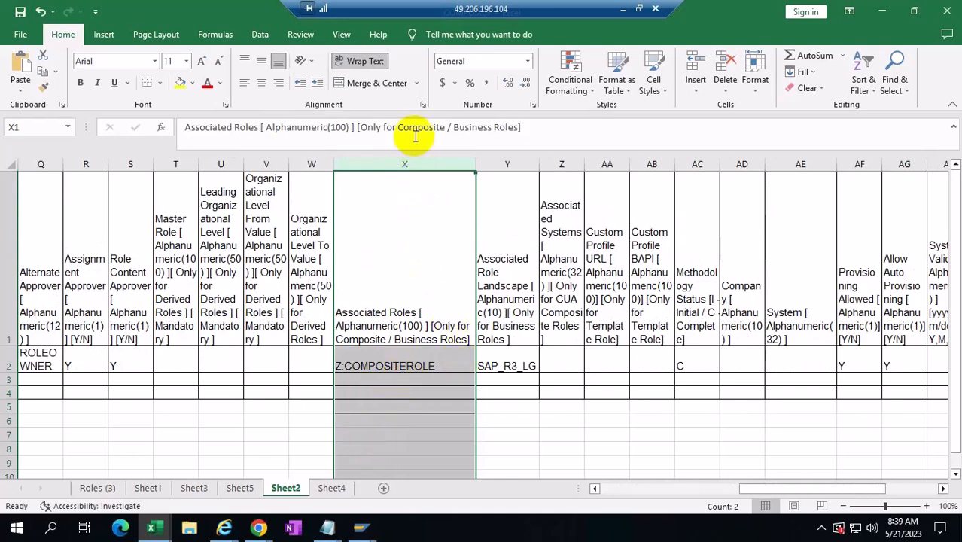
pyautogui.click(505, 161)
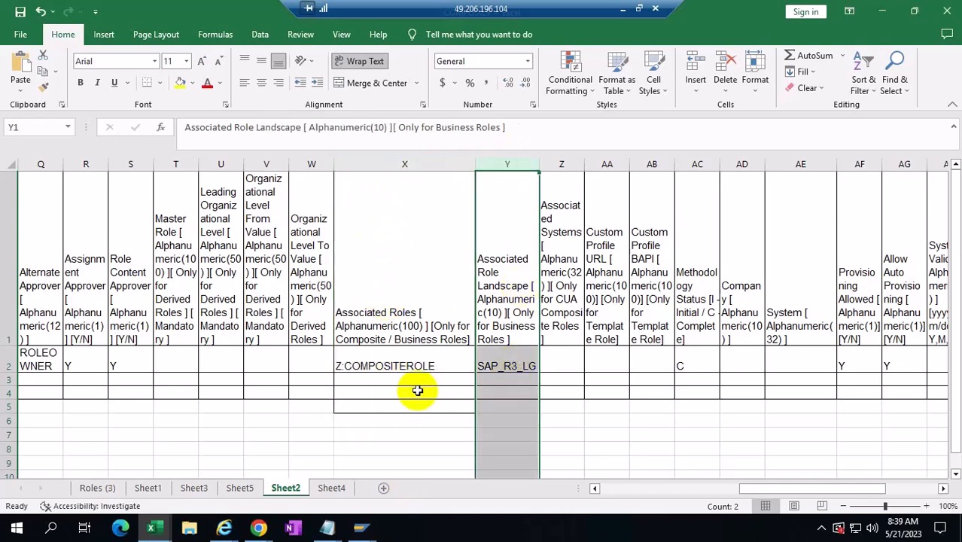
pyautogui.click(510, 367)
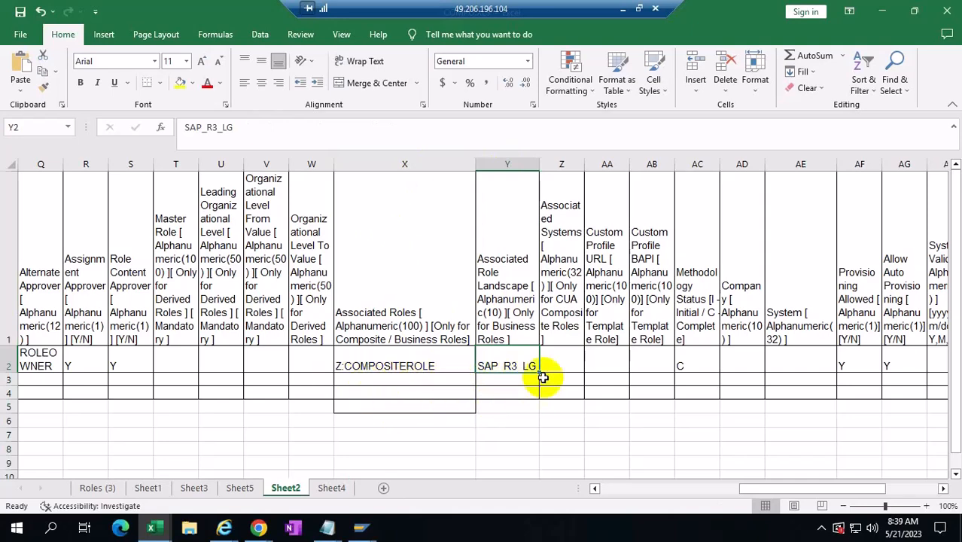
pyautogui.click(442, 365)
pyautogui.click(519, 367)
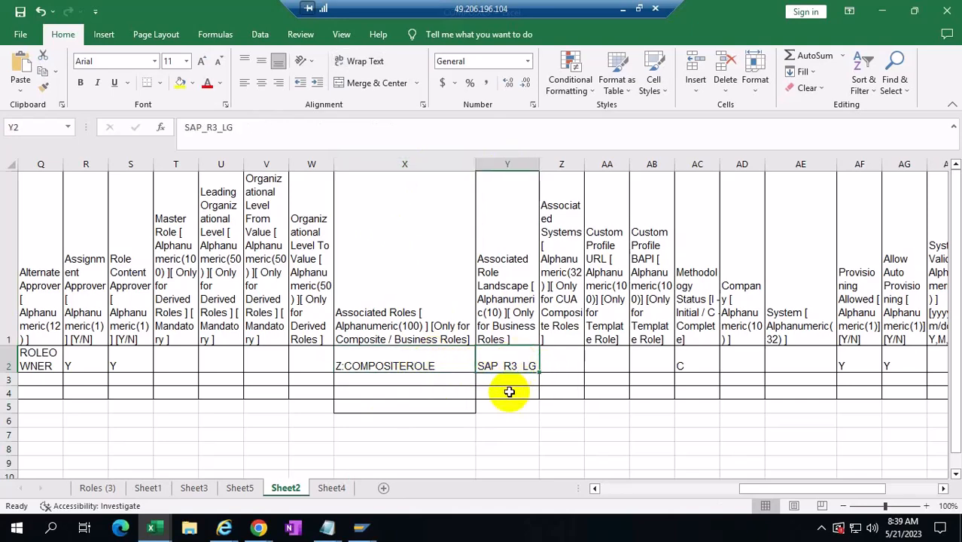
pyautogui.click(368, 366)
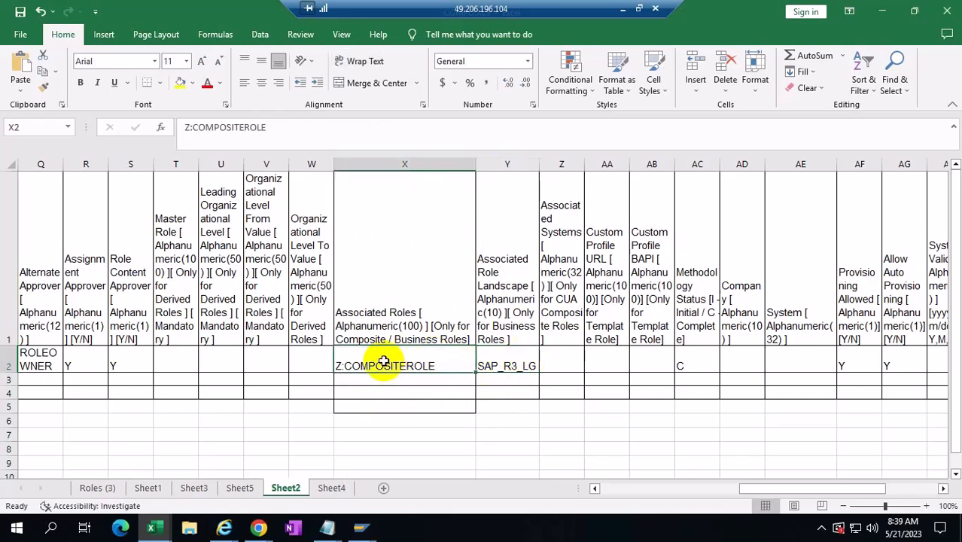
pyautogui.click(517, 365)
pyautogui.click(389, 380)
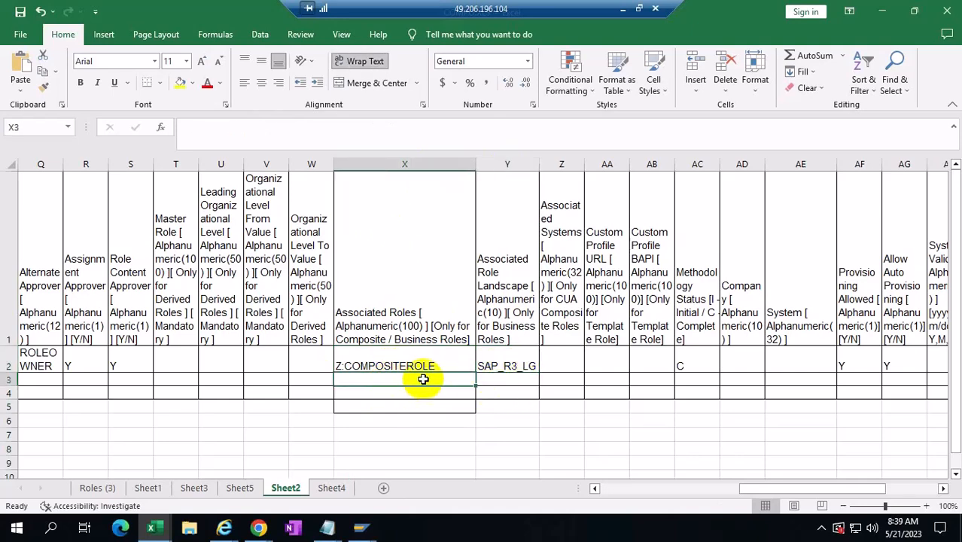
pyautogui.click(516, 380)
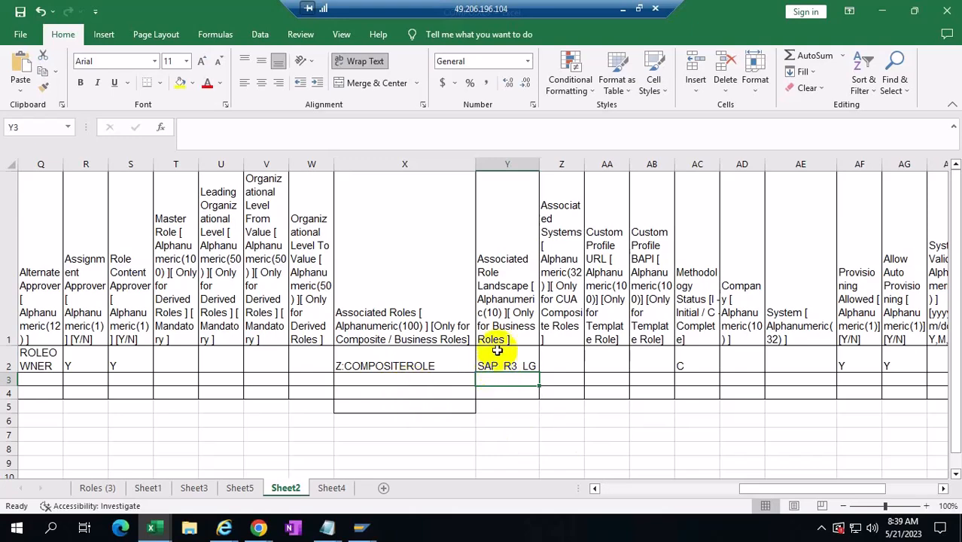
# - Examine the System, Provisioning Allowed, Allow Auto Provisioning and System Validity columns for the business role in row 2
pyautogui.moveTo(816, 489); pyautogui.dragTo(875, 489)
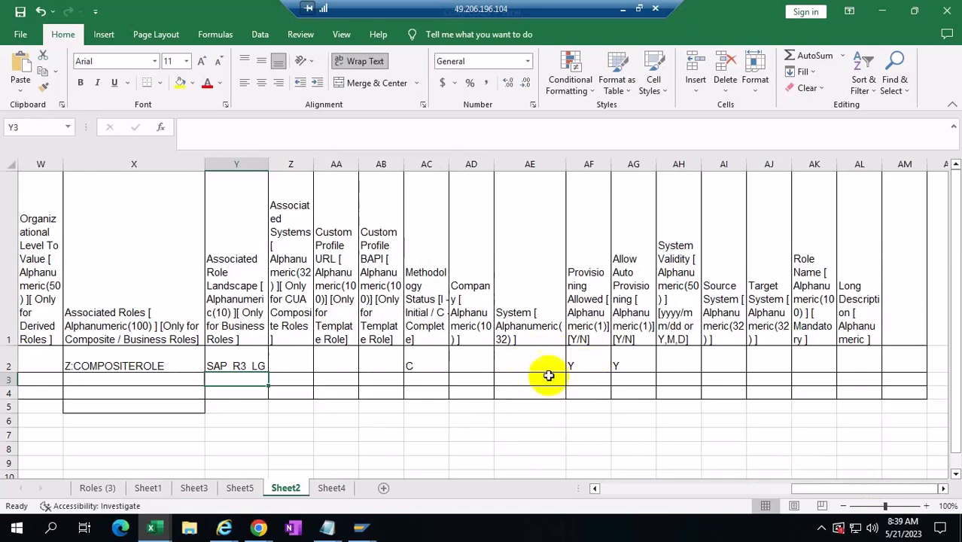
pyautogui.moveTo(595, 366); pyautogui.dragTo(670, 364)
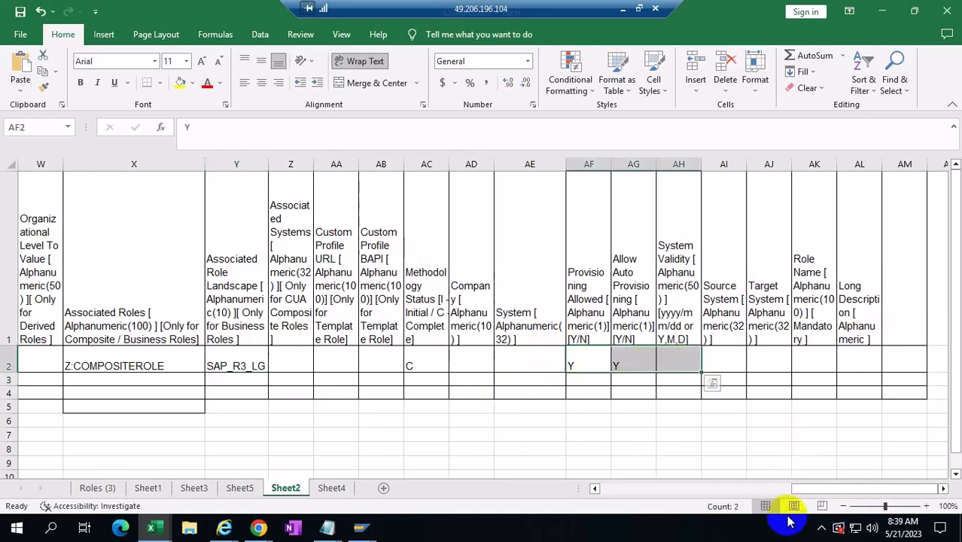
pyautogui.click(598, 489)
pyautogui.click(598, 489)
pyautogui.click(597, 489)
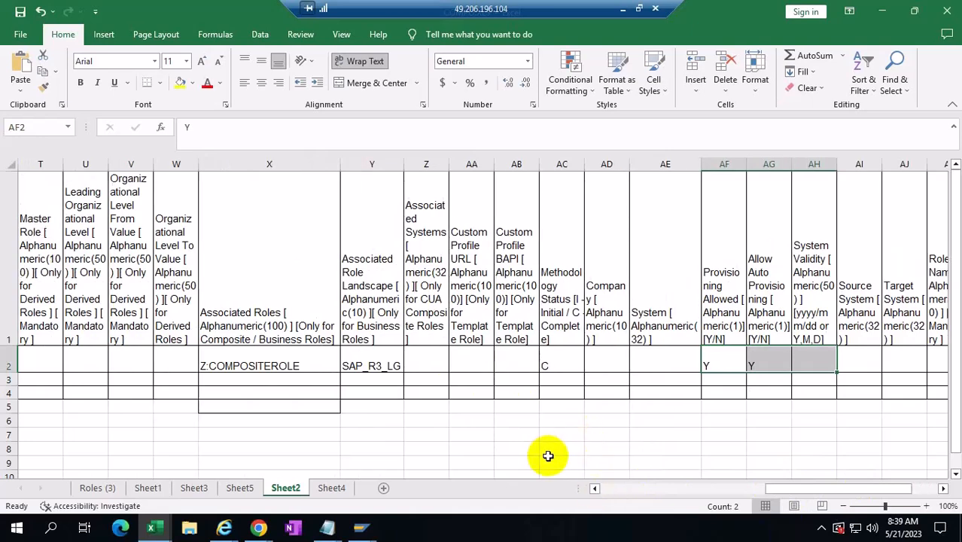
# - Copy the landscape SAP_R3_LG from Y2 into Y3 on Sheet2, and clear Y3 again
pyautogui.click(229, 379)
pyautogui.click(355, 379)
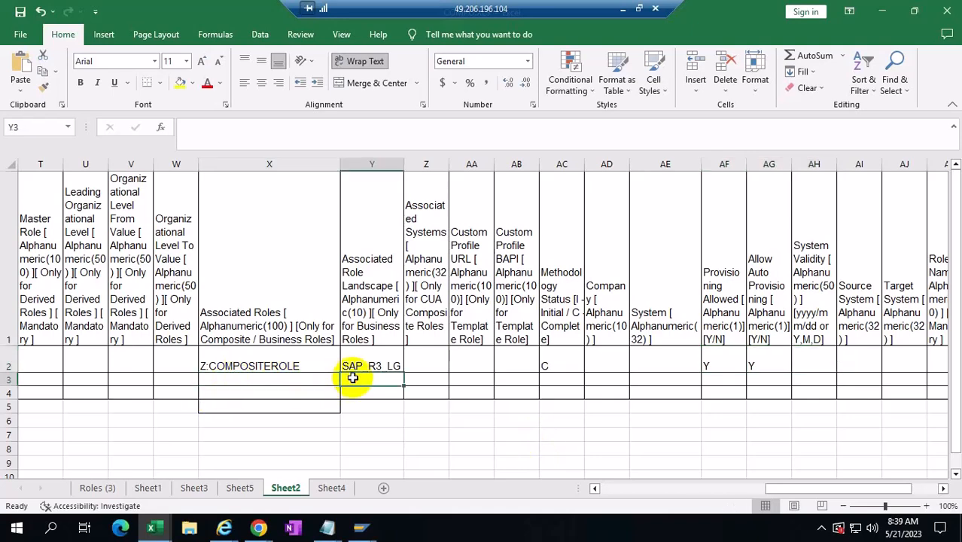
pyautogui.click(274, 382)
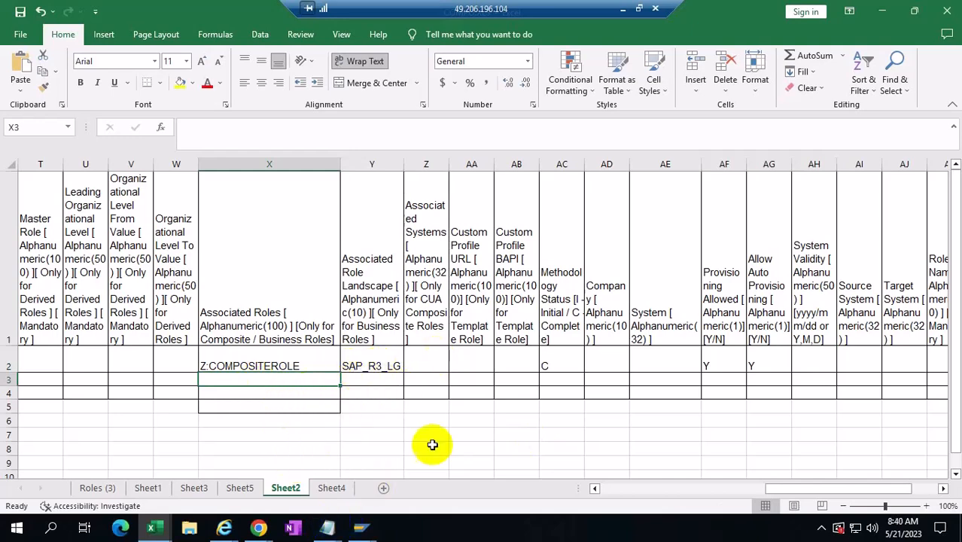
pyautogui.click(370, 369)
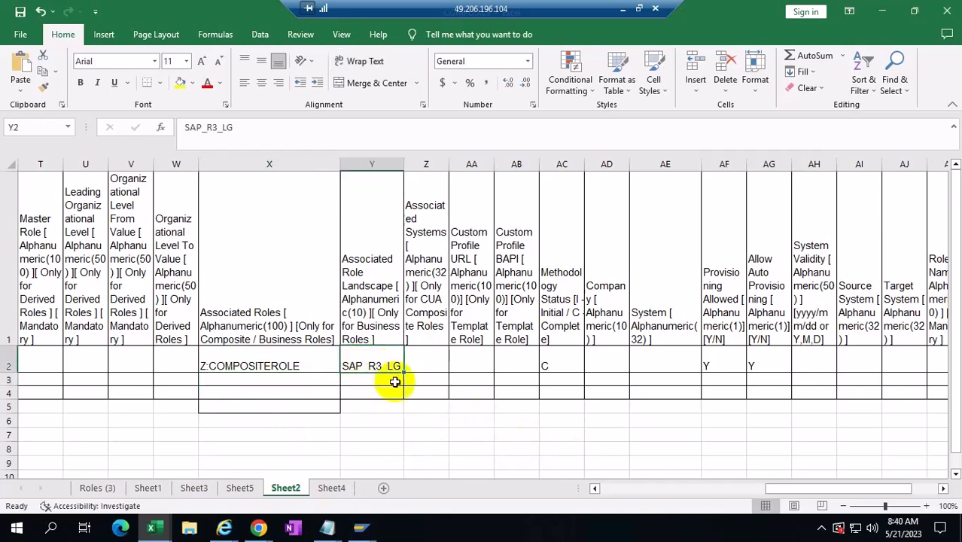
pyautogui.hotkey('ctrl', 'c')
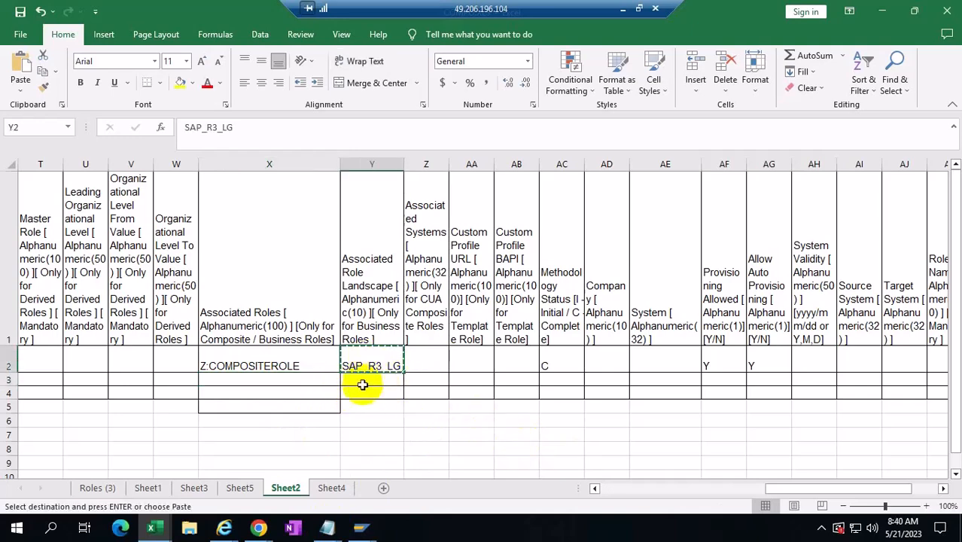
pyautogui.click(359, 381)
pyautogui.hotkey('ctrl', 'v')
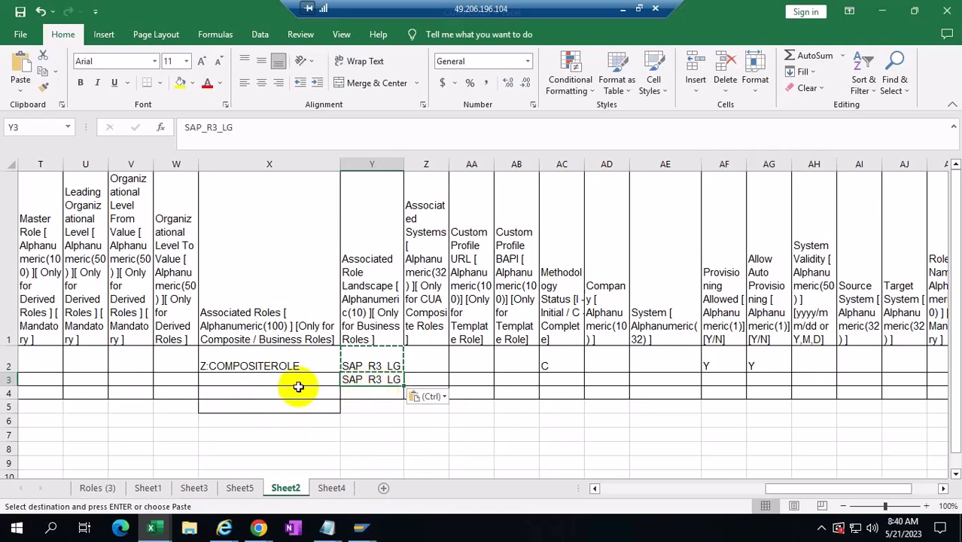
pyautogui.click(260, 378)
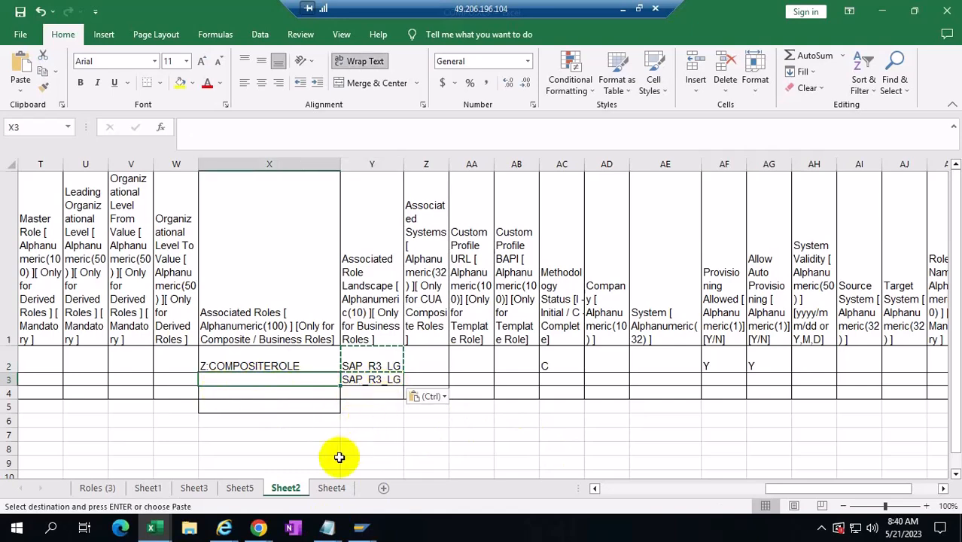
pyautogui.click(372, 380)
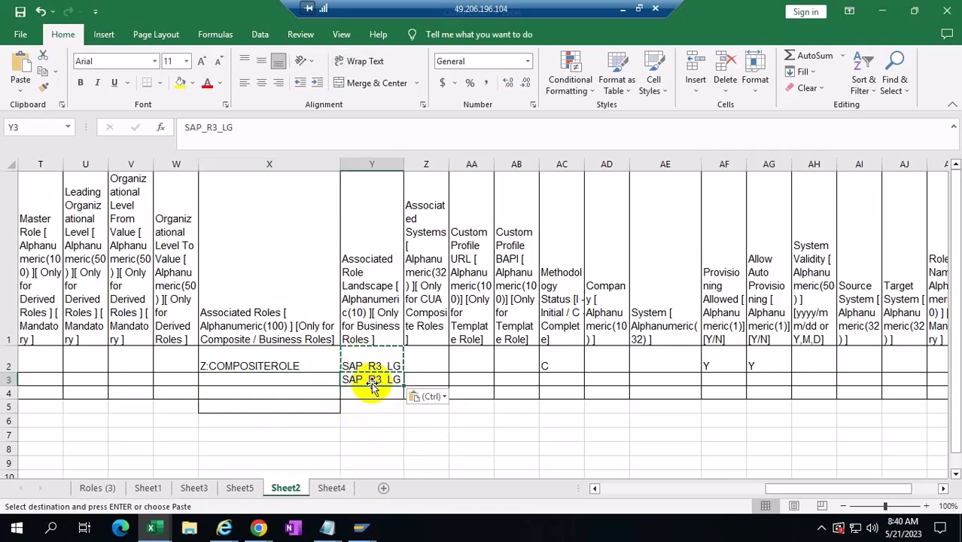
pyautogui.press('Delete')
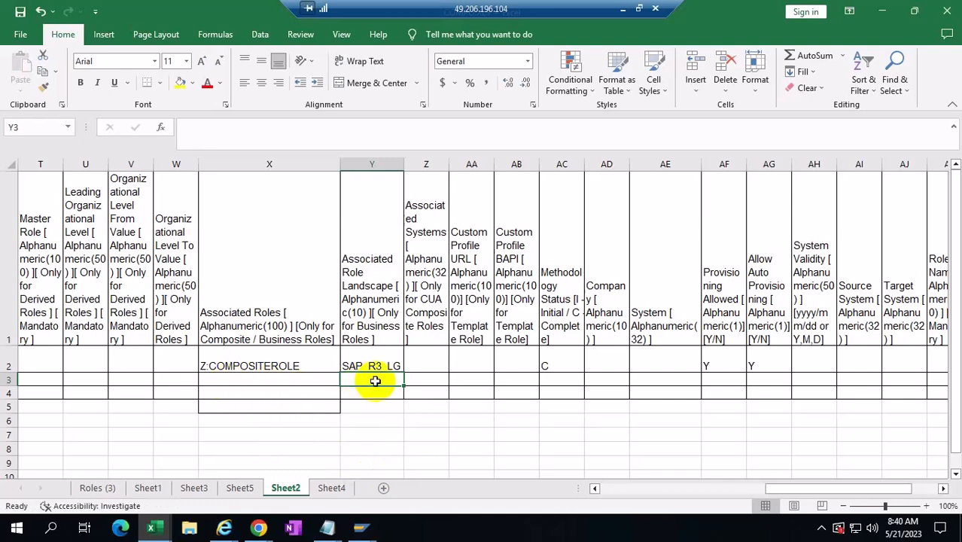
# - Examine where further associated roles and their landscapes would go in columns X and Y, comparing them with the entries in row 2
pyautogui.click(261, 382)
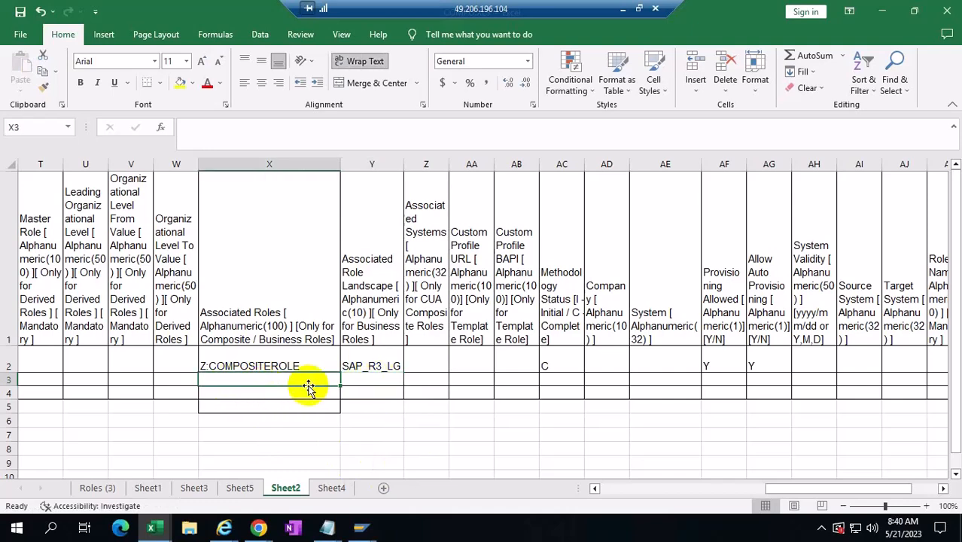
pyautogui.click(379, 380)
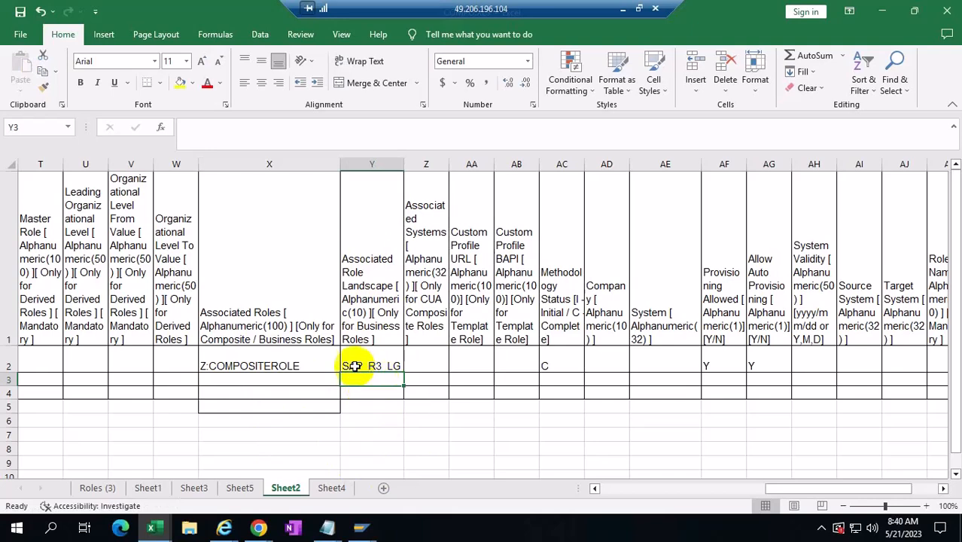
pyautogui.click(351, 159)
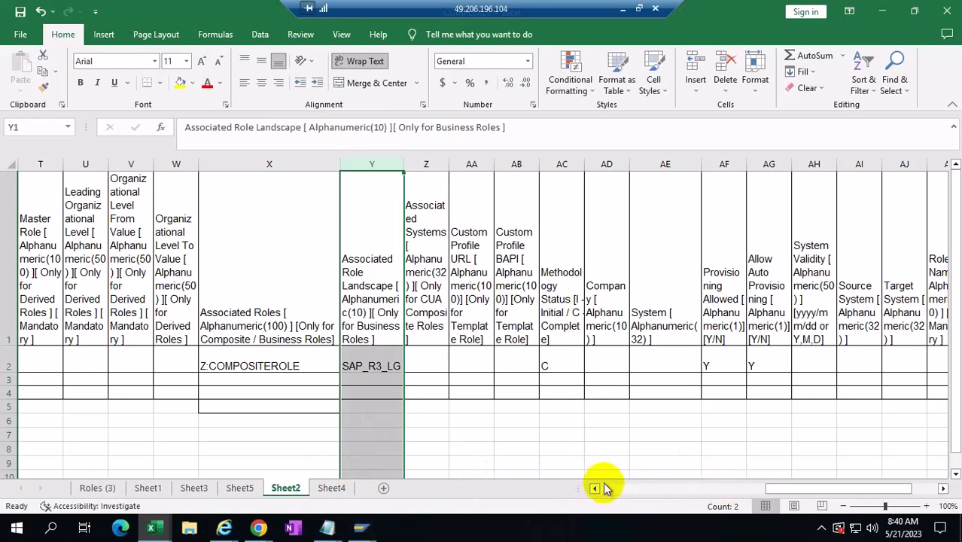
pyautogui.click(260, 377)
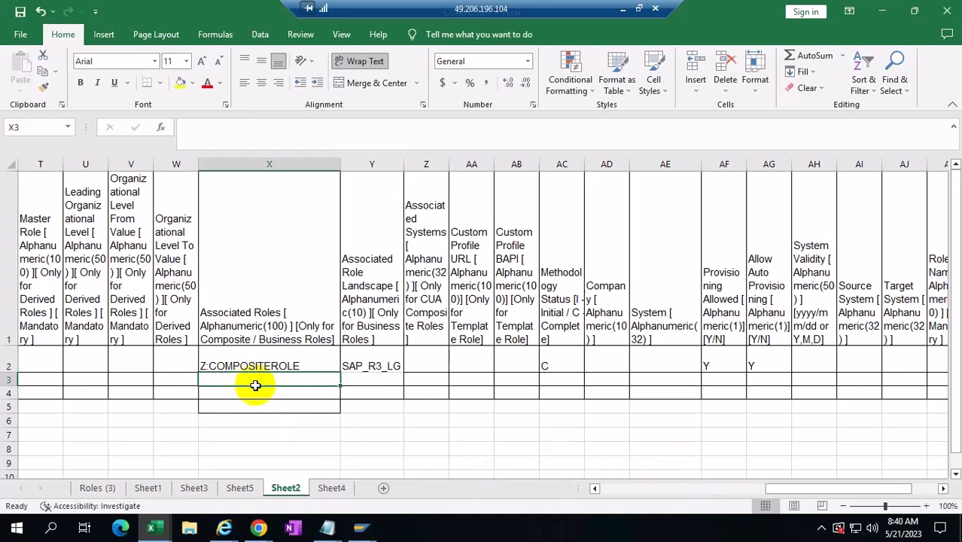
pyautogui.click(257, 407)
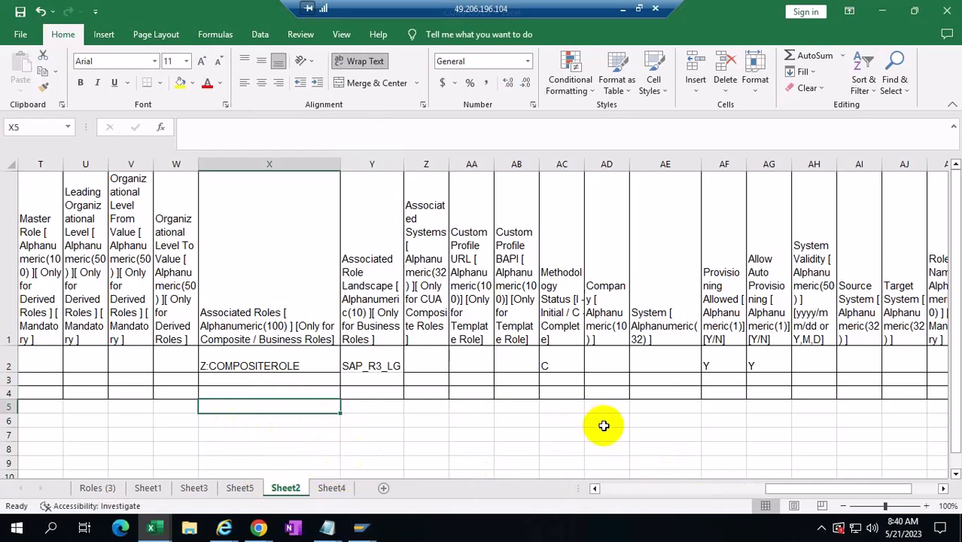
pyautogui.click(222, 389)
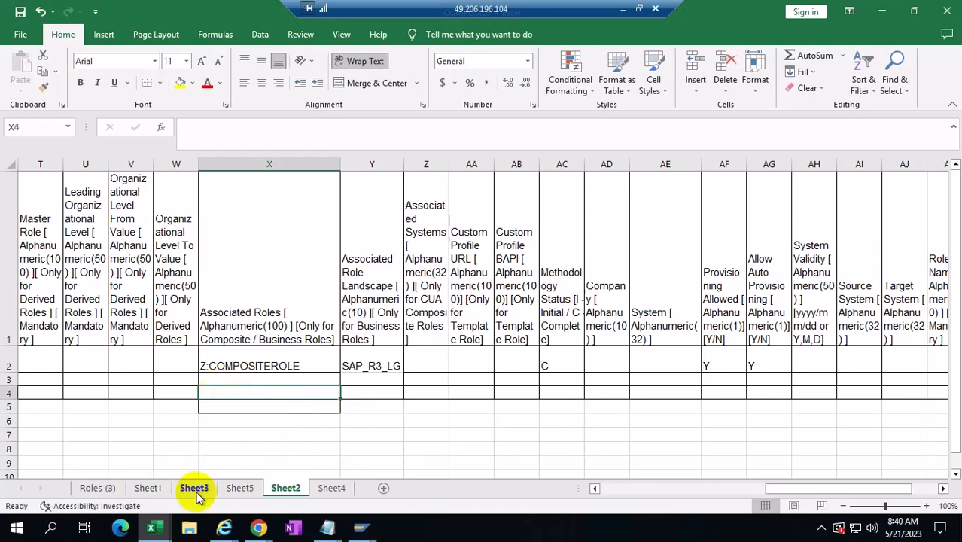
pyautogui.click(373, 391)
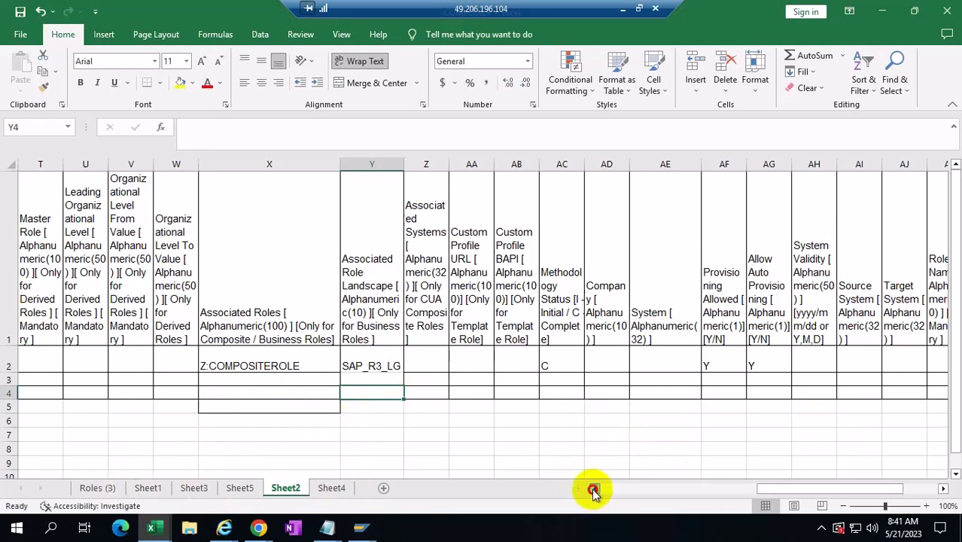
pyautogui.click(593, 489)
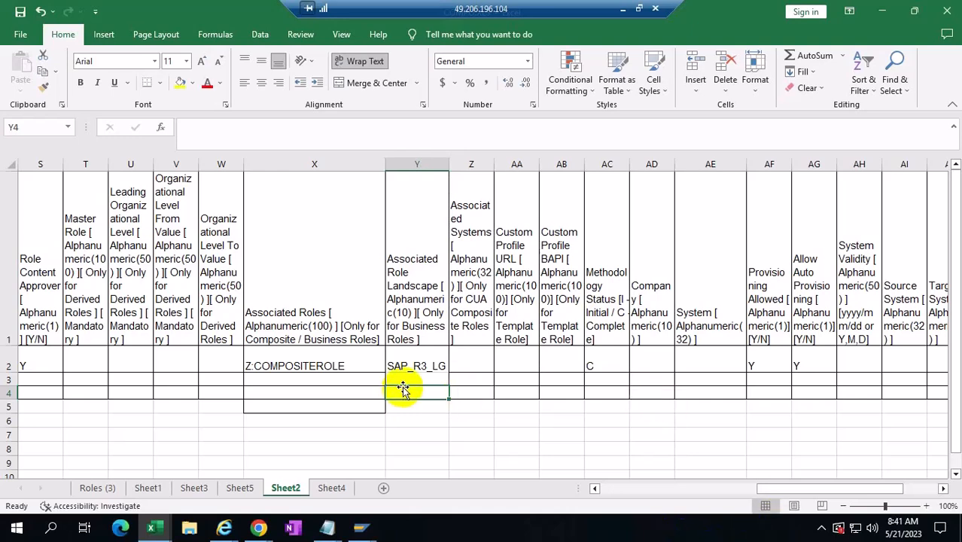
pyautogui.click(427, 362)
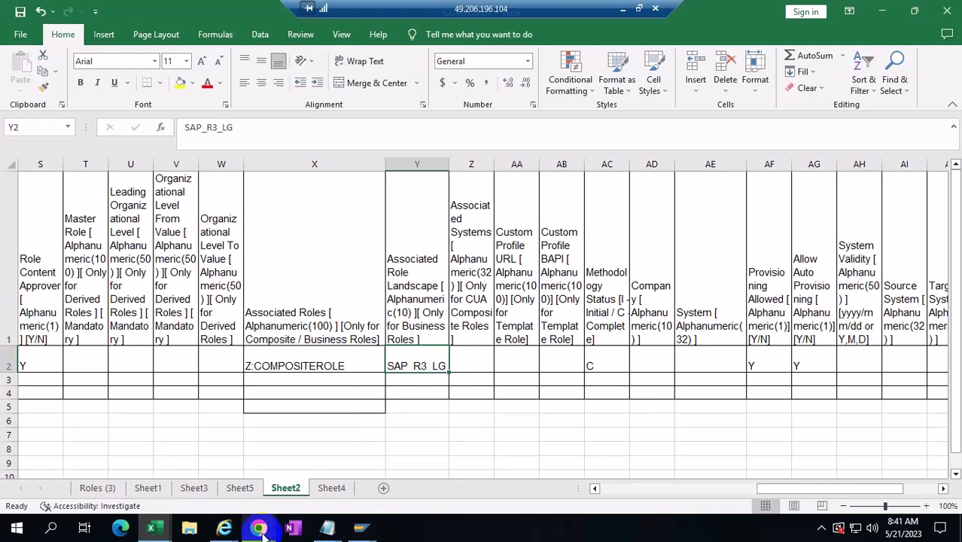
# - Switch to the Role Import window in Chrome, try to choose an application type, and close that window
pyautogui.moveTo(260, 529)
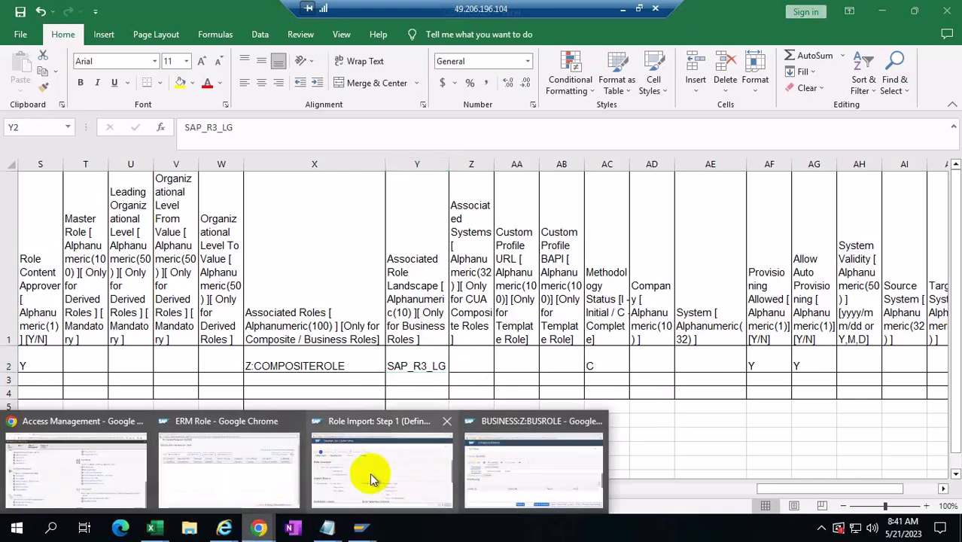
pyautogui.click(196, 488)
pyautogui.moveTo(258, 527)
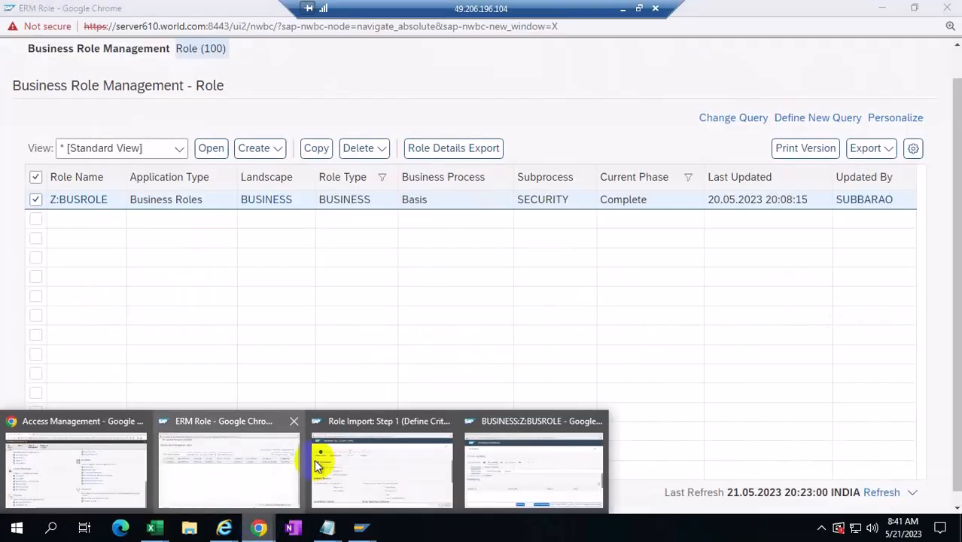
pyautogui.click(413, 467)
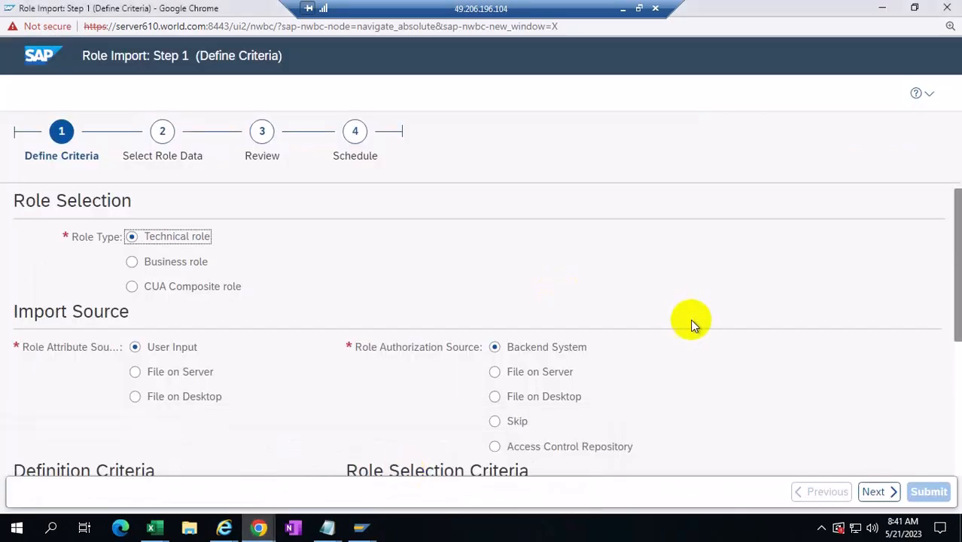
pyautogui.scroll(-3, 692, 319)
pyautogui.scroll(1, 692, 319)
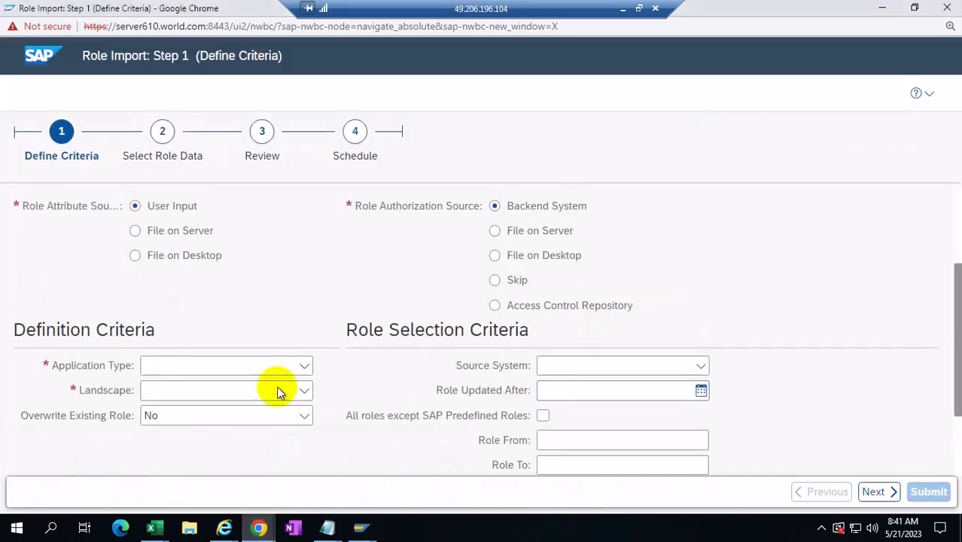
pyautogui.click(307, 368)
pyautogui.click(183, 270)
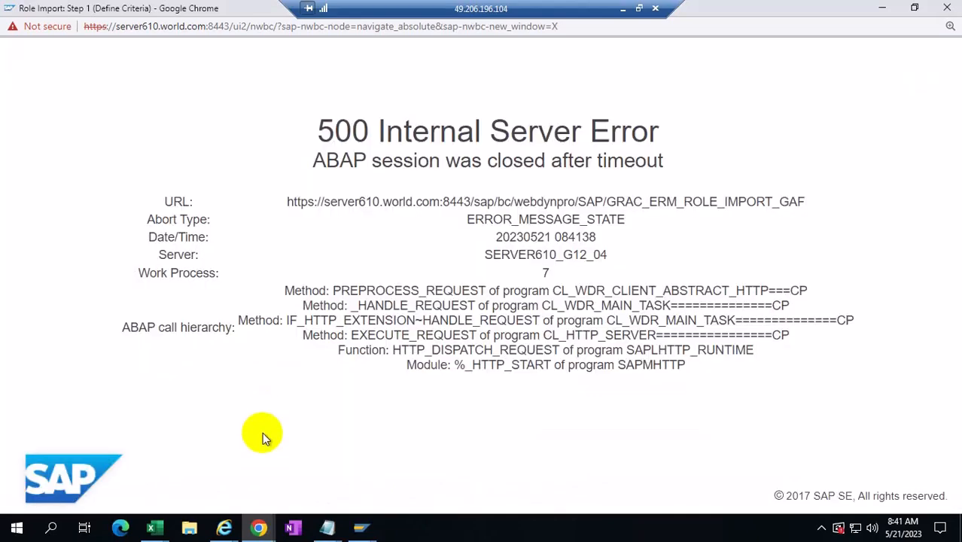
pyautogui.click(947, 8)
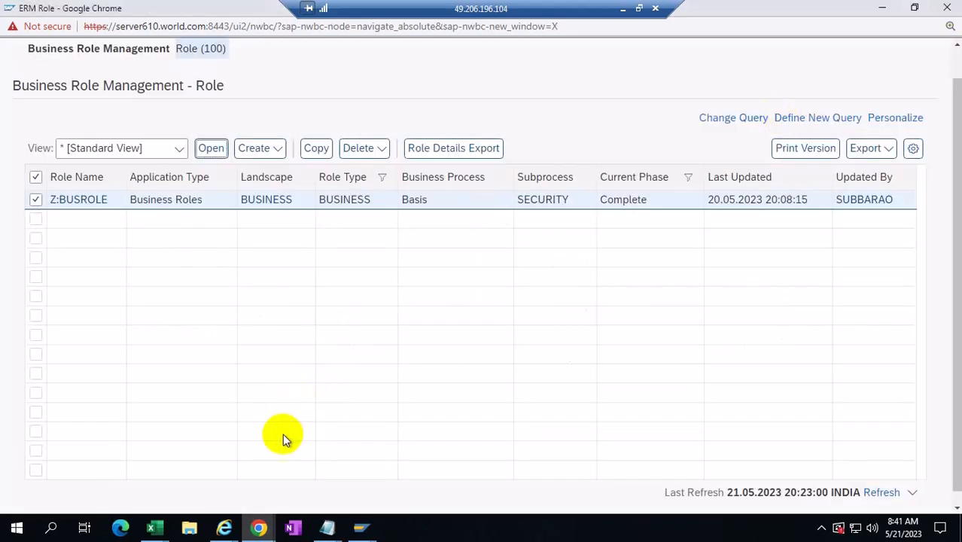
# - Reload the Access Management page and open a new, maximized Role Import window from Role Mass Maintenance
pyautogui.moveTo(258, 527)
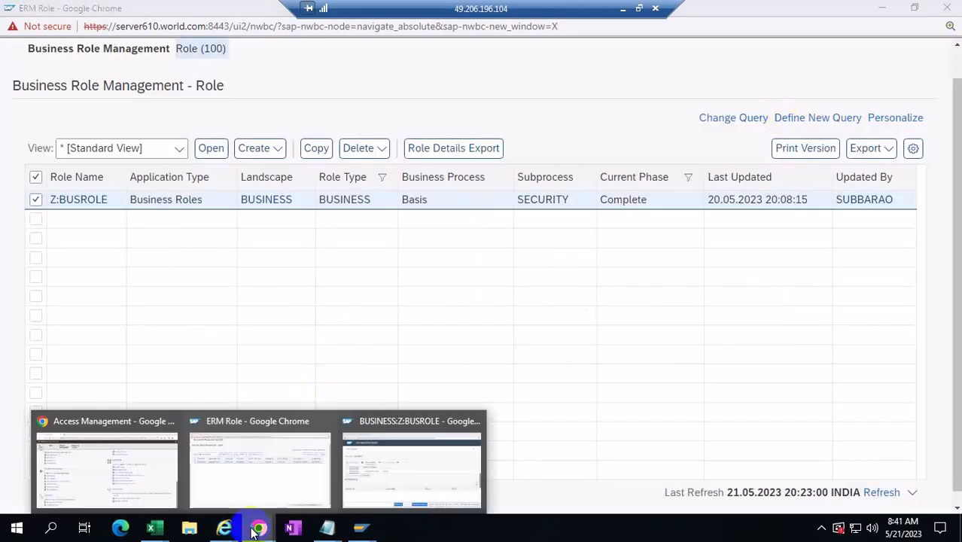
pyautogui.click(114, 465)
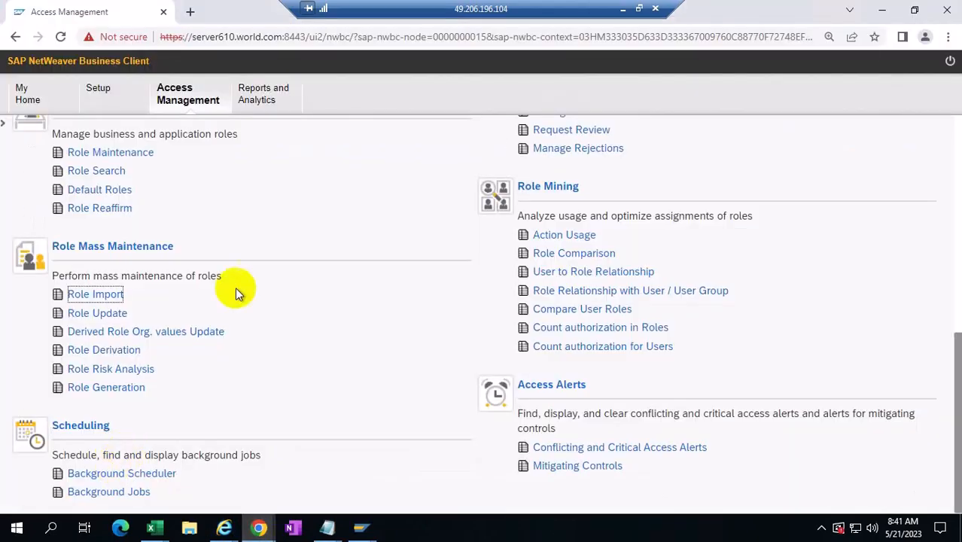
pyautogui.click(60, 36)
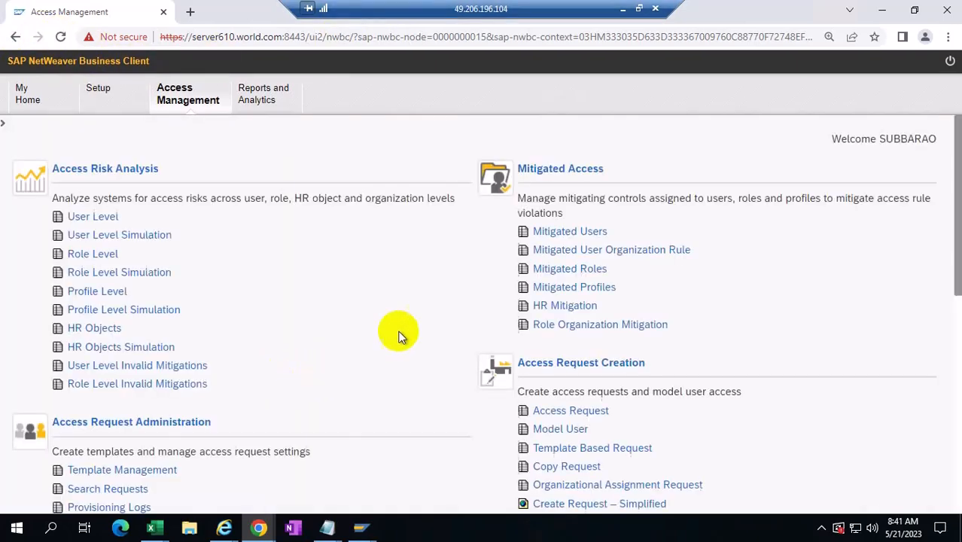
pyautogui.scroll(-5, 354, 345)
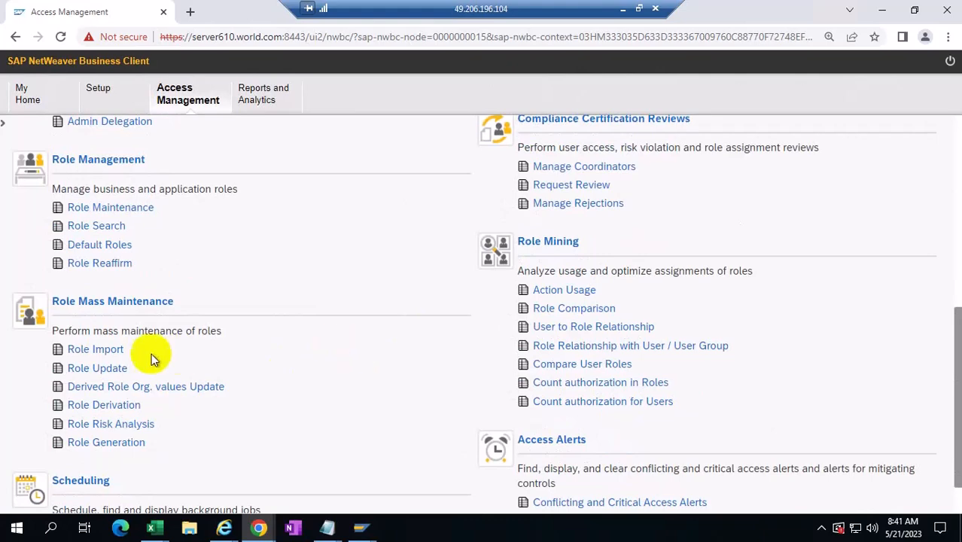
pyautogui.click(98, 352)
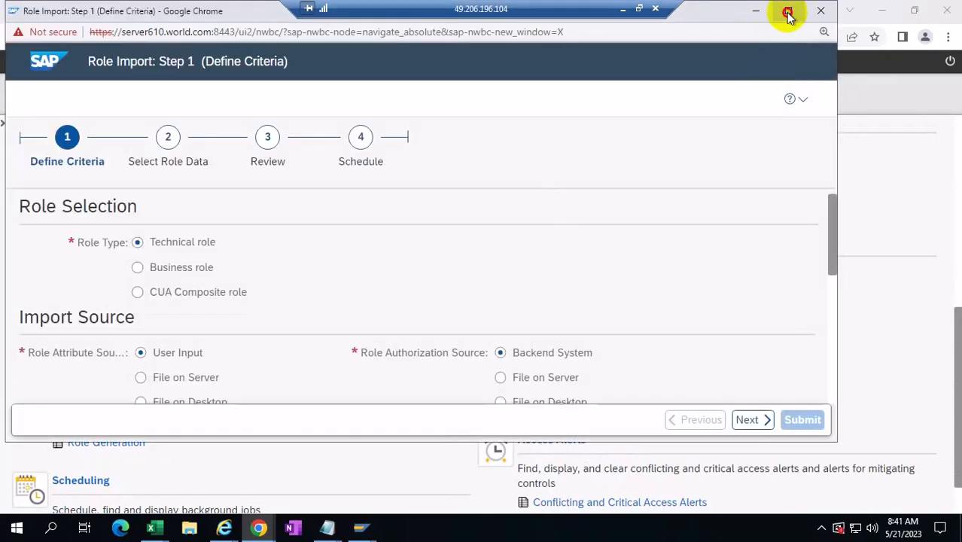
pyautogui.click(788, 10)
# - Set the definition criteria to application type SAP and landscape SAP R3
pyautogui.scroll(-3, 367, 352)
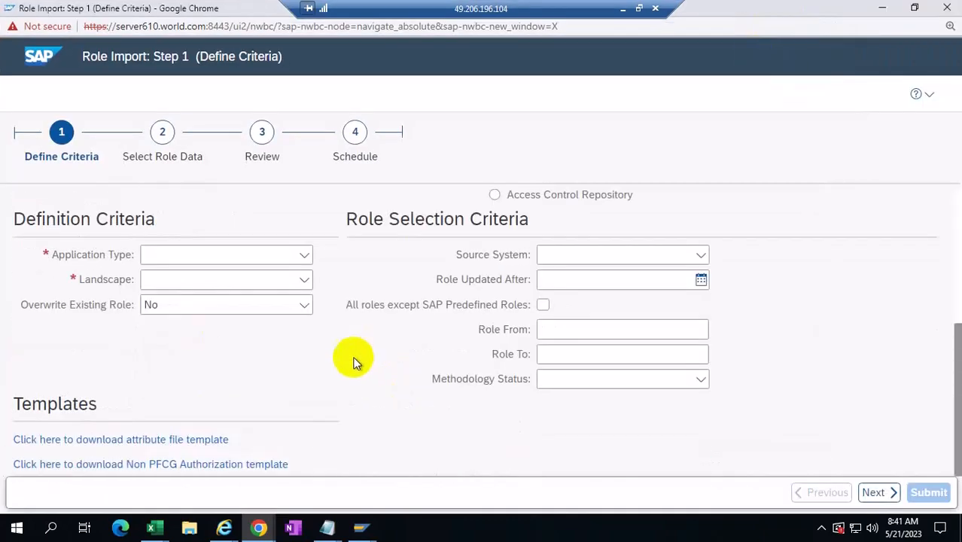
pyautogui.click(307, 258)
pyautogui.click(184, 350)
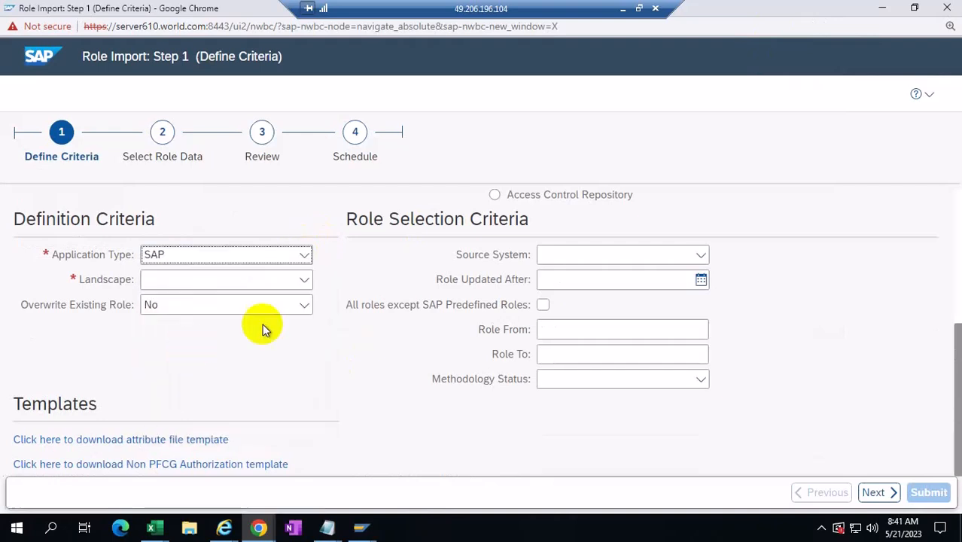
pyautogui.click(305, 280)
pyautogui.click(185, 301)
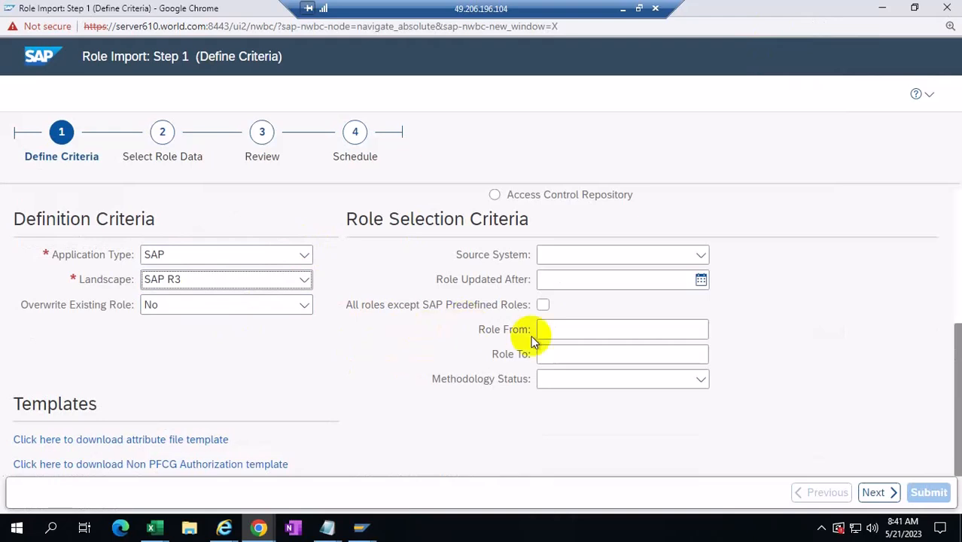
# - Choose S4HCLNT100 as the source system in the role selection criteria, and change it to G12CLNT001
pyautogui.click(699, 254)
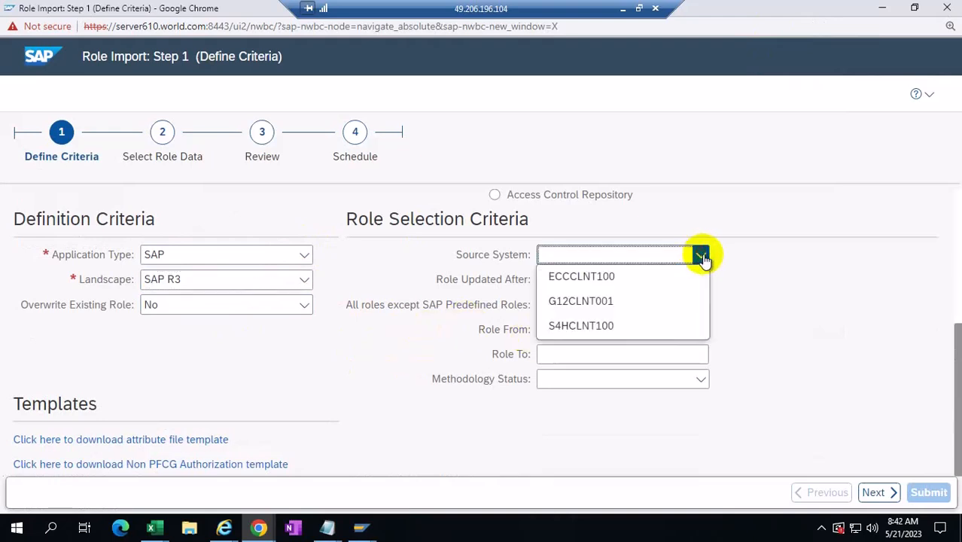
pyautogui.click(586, 329)
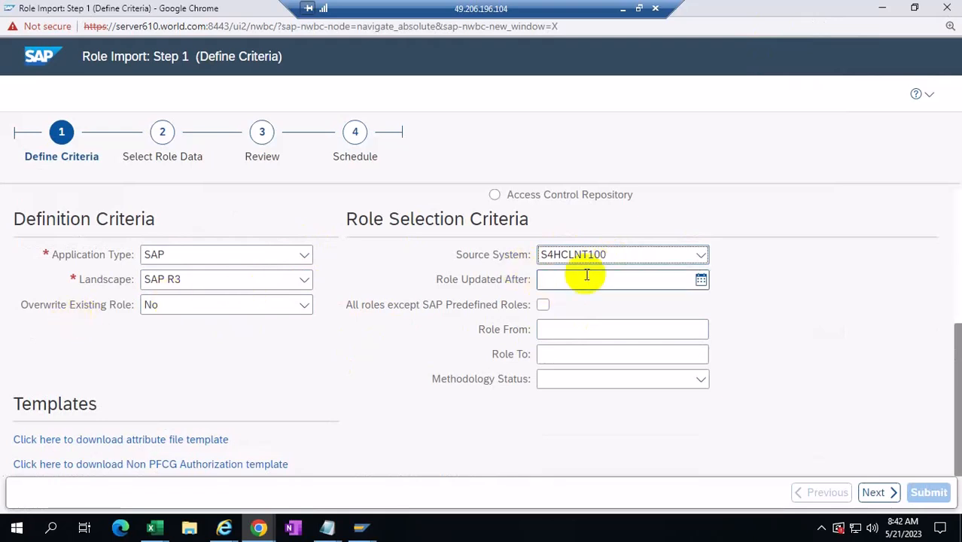
pyautogui.click(700, 254)
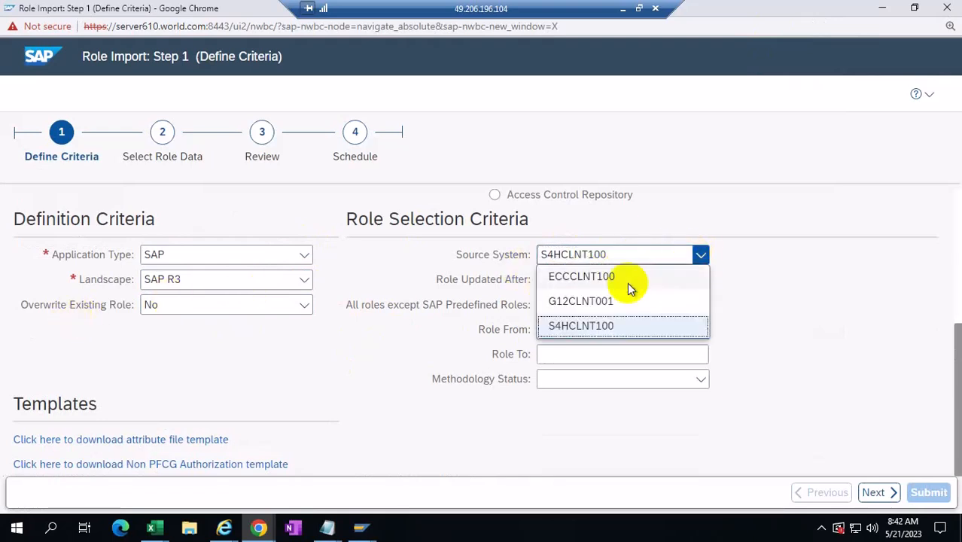
pyautogui.click(606, 300)
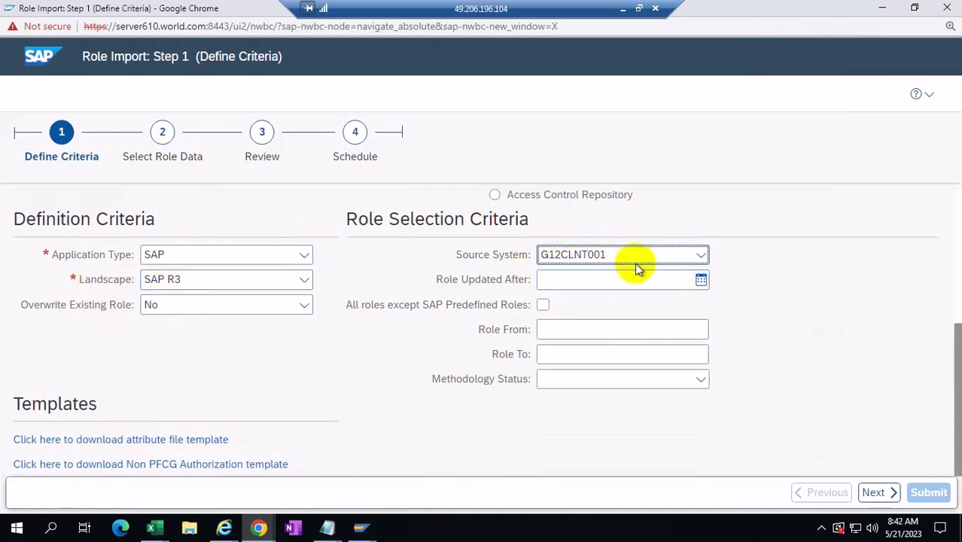
# - Set the methodology status to Complete in the role selection criteria, and switch to the COMPO.XLS workbook in Excel
pyautogui.click(699, 379)
pyautogui.click(563, 402)
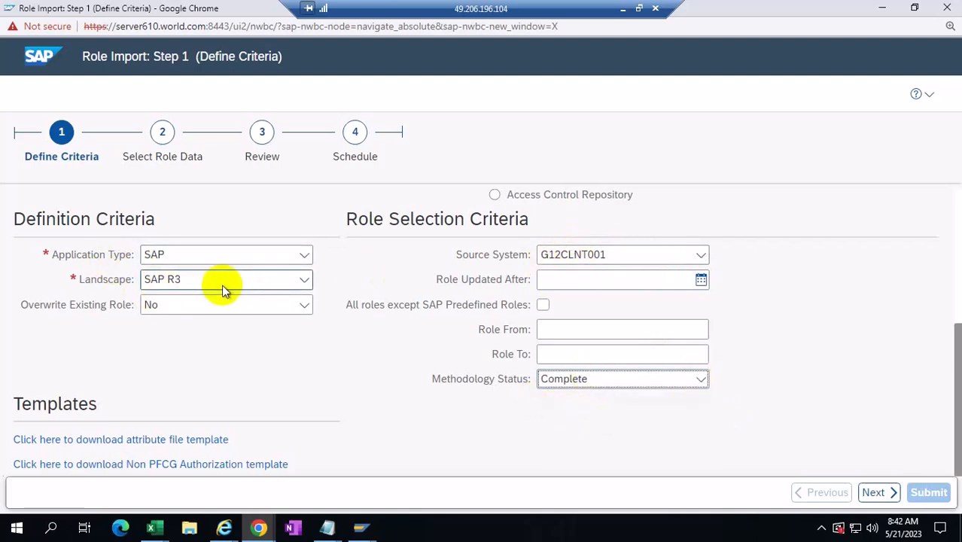
pyautogui.moveTo(156, 524)
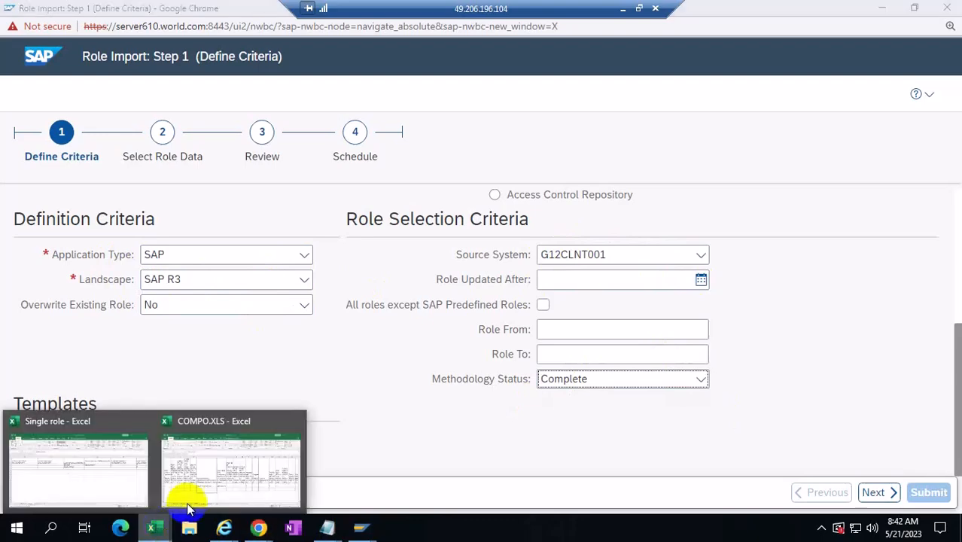
pyautogui.click(254, 472)
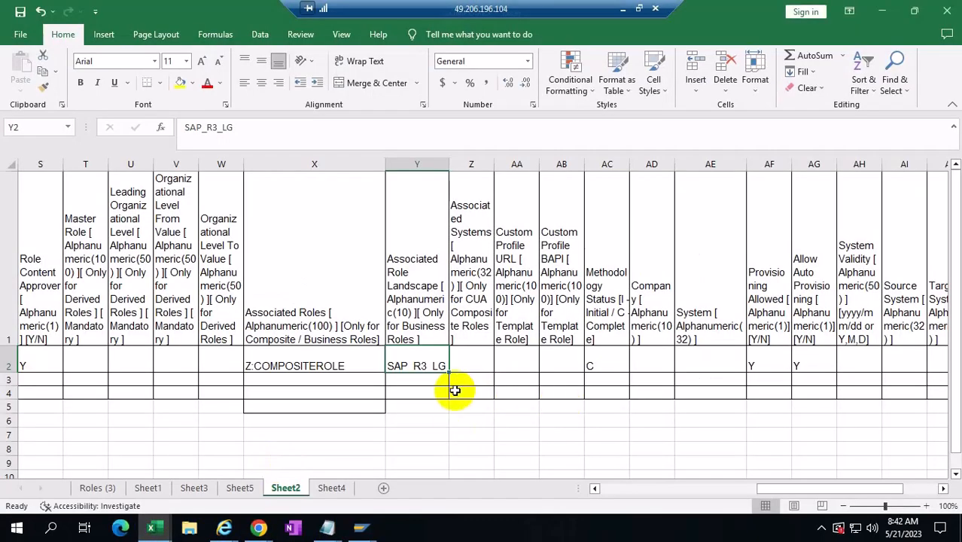
# - Add a second associated role Z:COMP1 in row 3, copying the associated role landscape SAP_R3_LG beside it
pyautogui.hotkey('ctrl', 'c')
pyautogui.click(410, 380)
pyautogui.hotkey('ctrl', 'v')
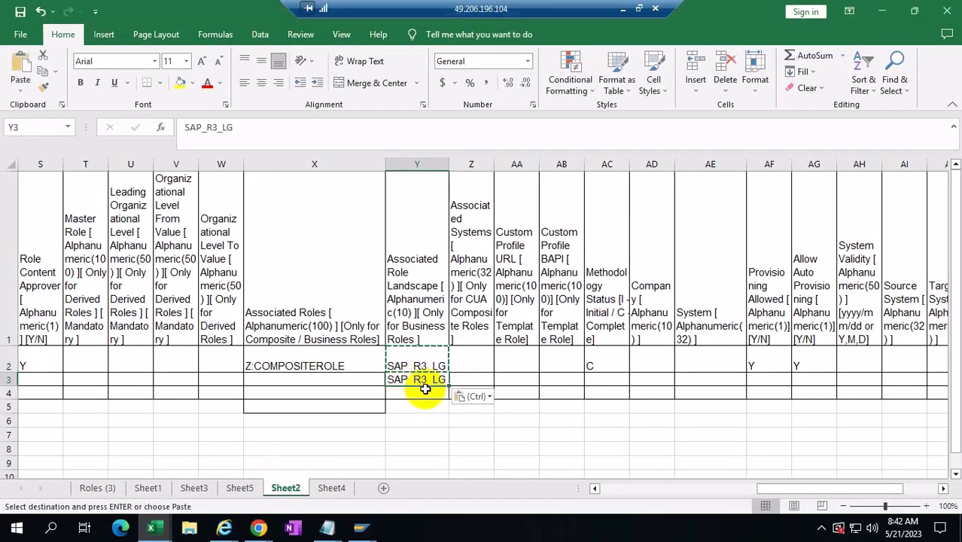
pyautogui.click(290, 380)
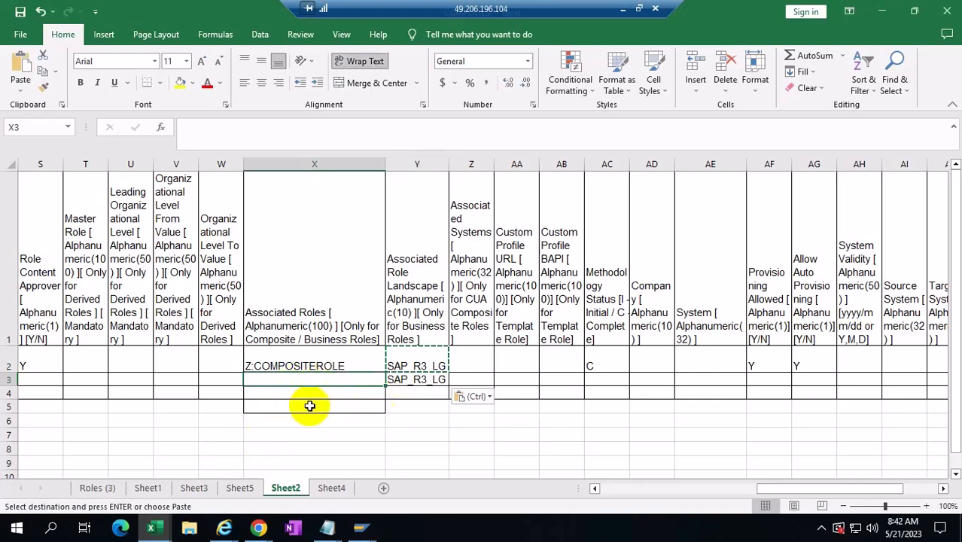
pyautogui.write('Z:COMP1')
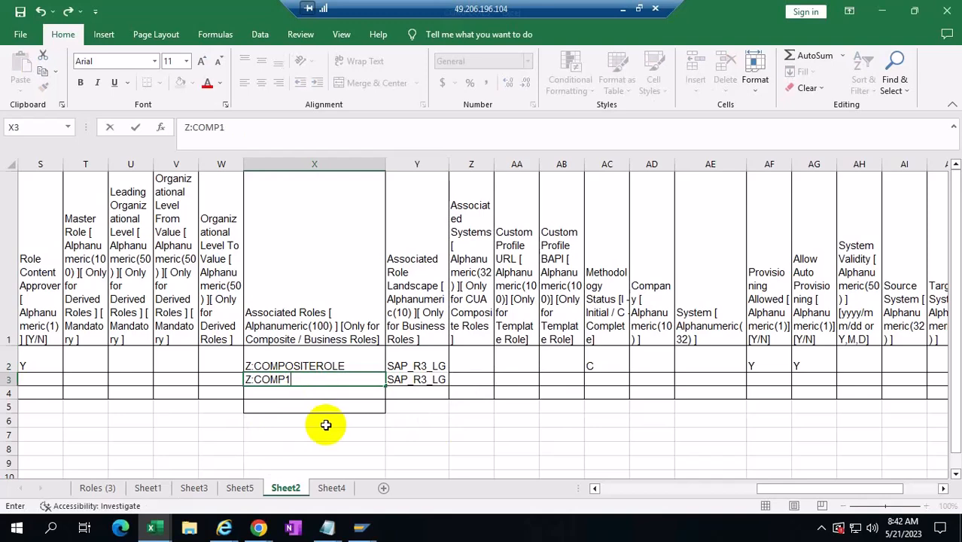
pyautogui.click(423, 379)
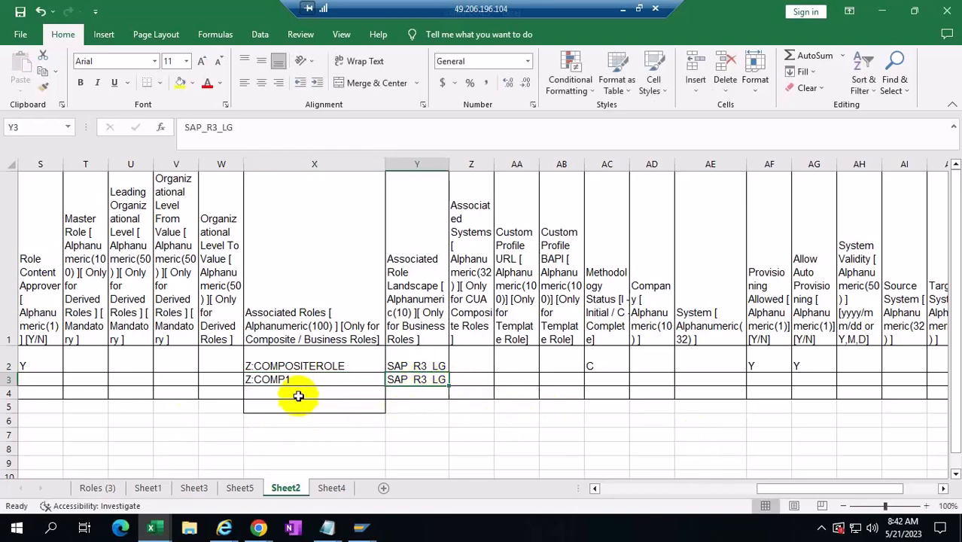
pyautogui.moveTo(300, 380); pyautogui.dragTo(424, 384)
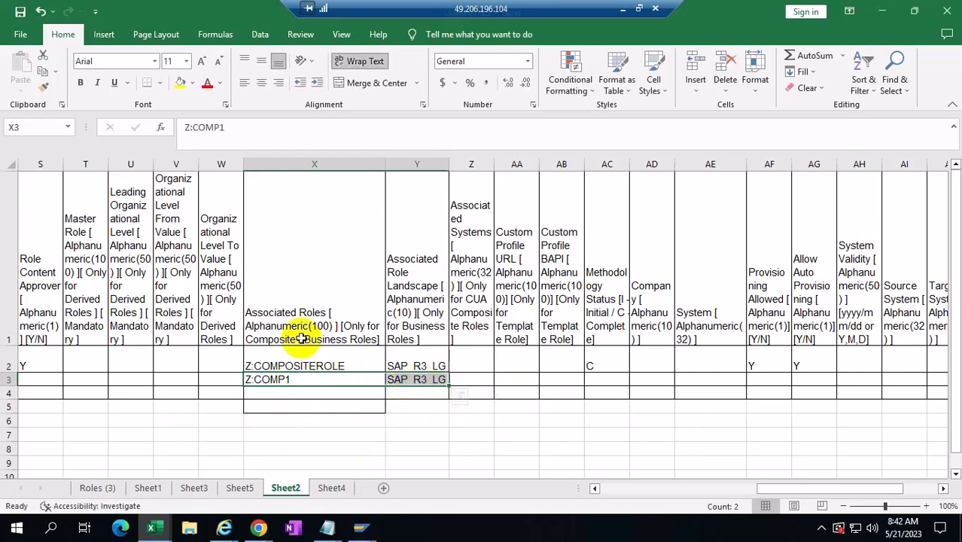
pyautogui.click(415, 380)
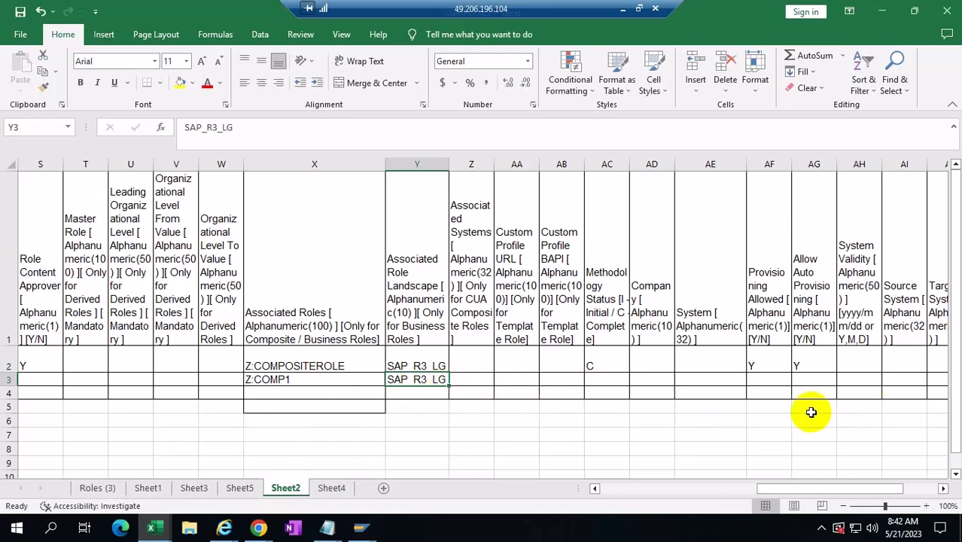
pyautogui.click(322, 380)
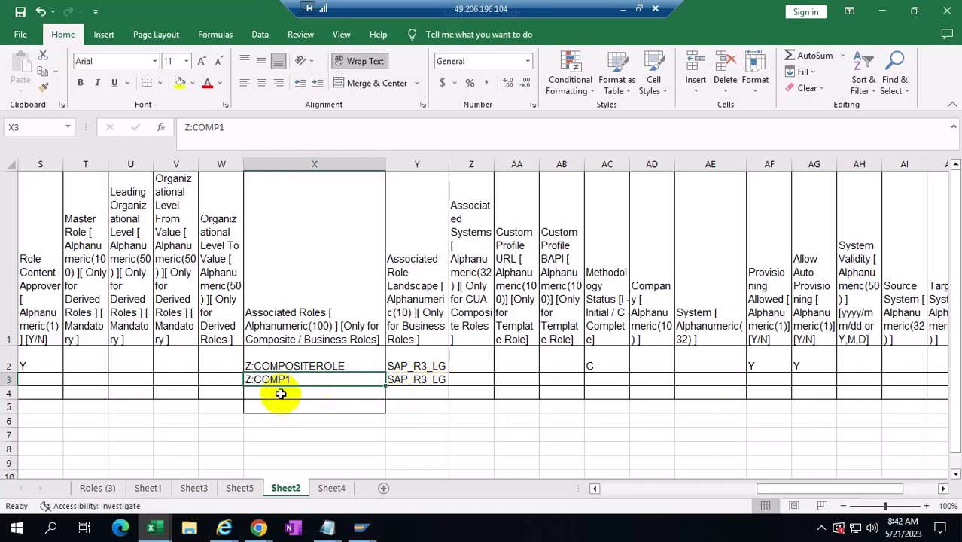
# - Clear the associated role and landscape entries from row 3 of the sheet
pyautogui.moveTo(265, 380); pyautogui.dragTo(430, 384)
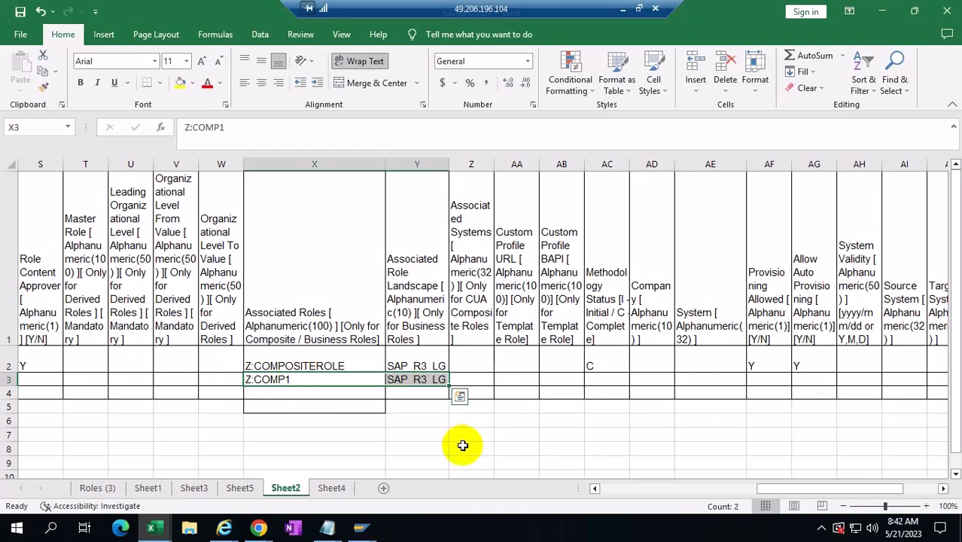
pyautogui.press('Delete')
pyautogui.click(561, 420)
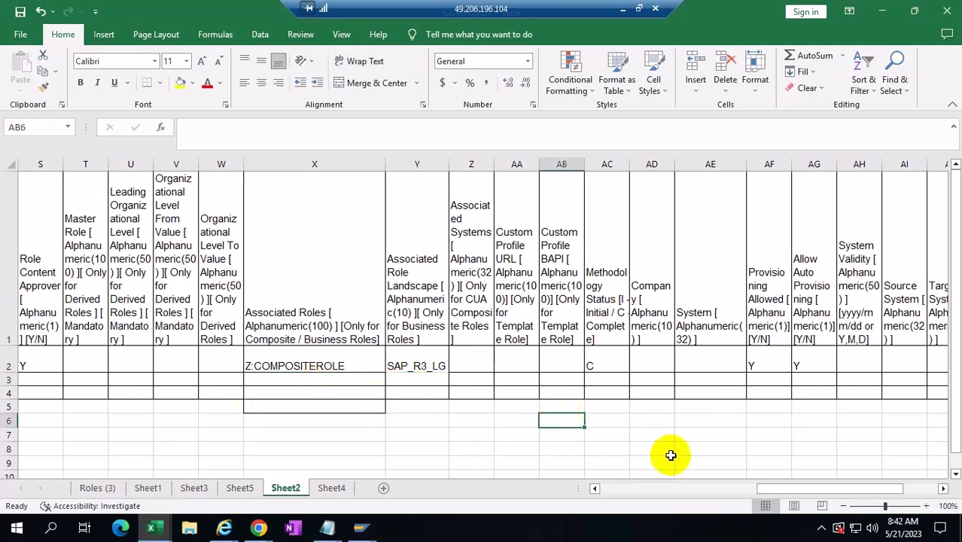
pyautogui.click(593, 490)
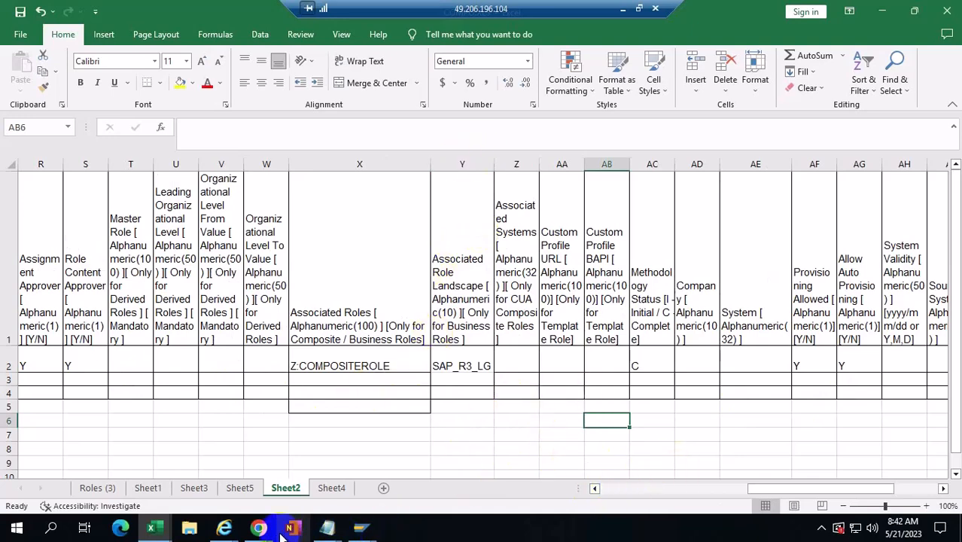
# - Switch back to the Role Import window in Chrome and set the role type to Business role
pyautogui.moveTo(259, 527)
pyautogui.click(538, 463)
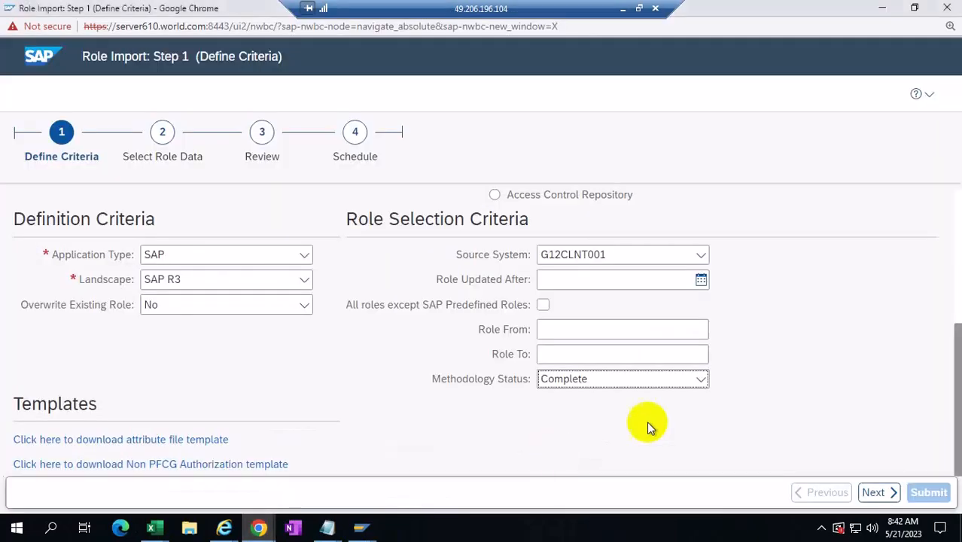
pyautogui.scroll(3, 568, 331)
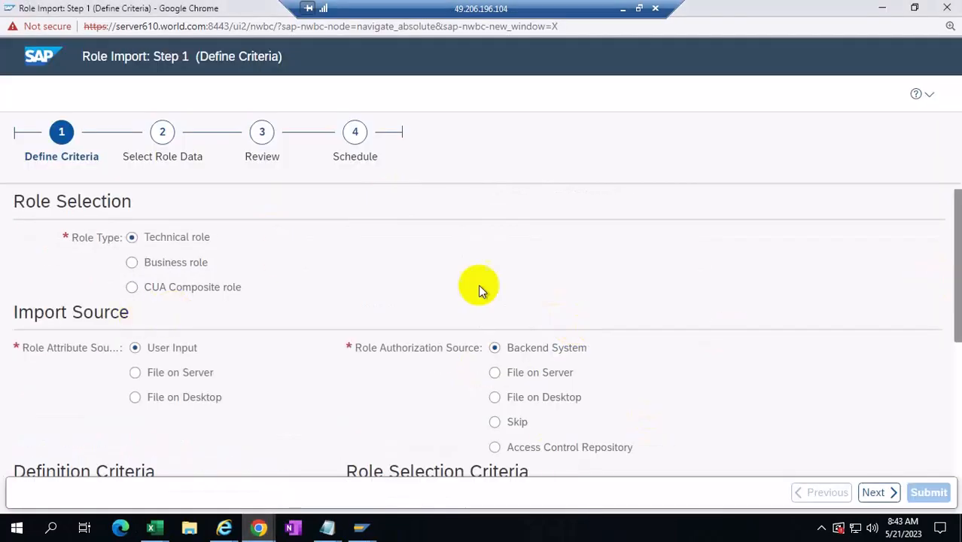
pyautogui.click(131, 261)
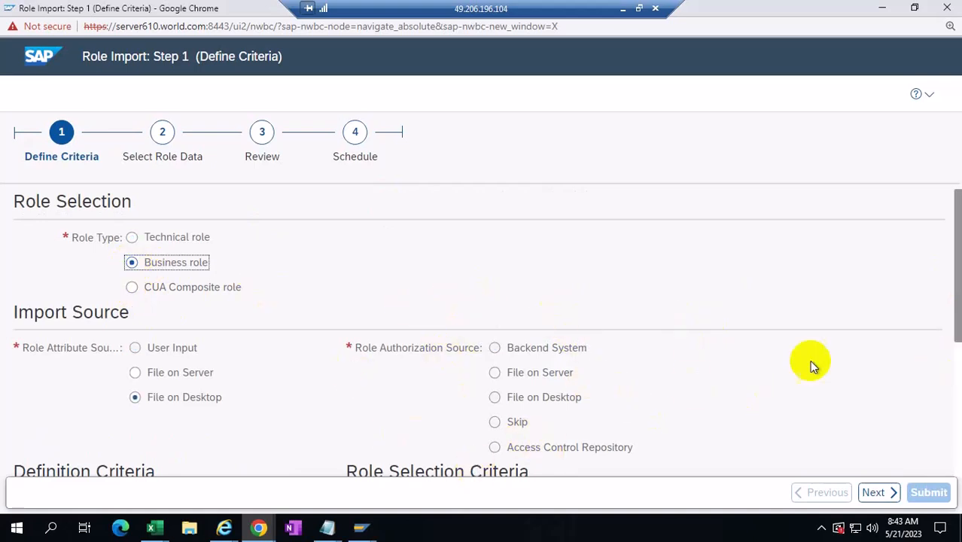
pyautogui.scroll(-3, 648, 372)
pyautogui.scroll(3, 594, 298)
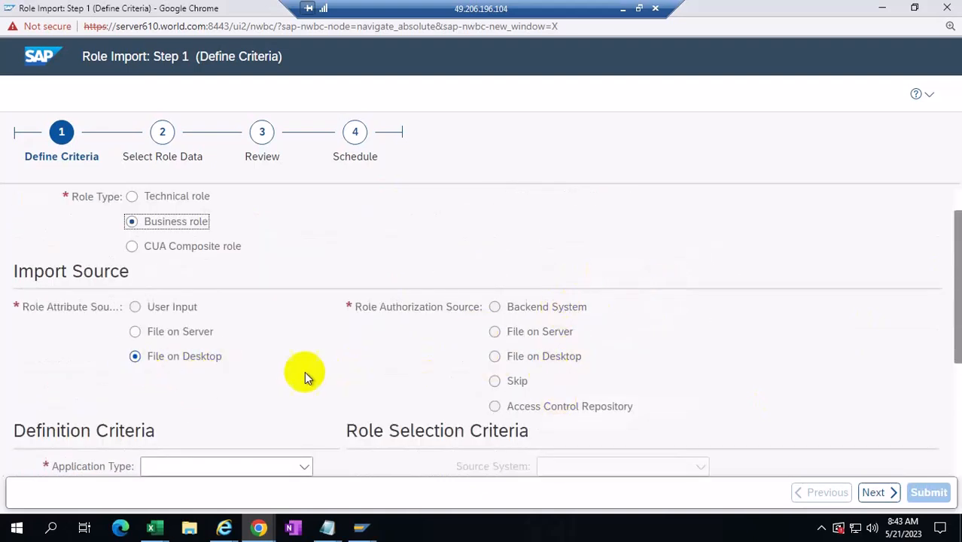
# - Set both the application type and the landscape in the definition criteria to Business Roles
pyautogui.scroll(-3, 752, 310)
pyautogui.click(304, 254)
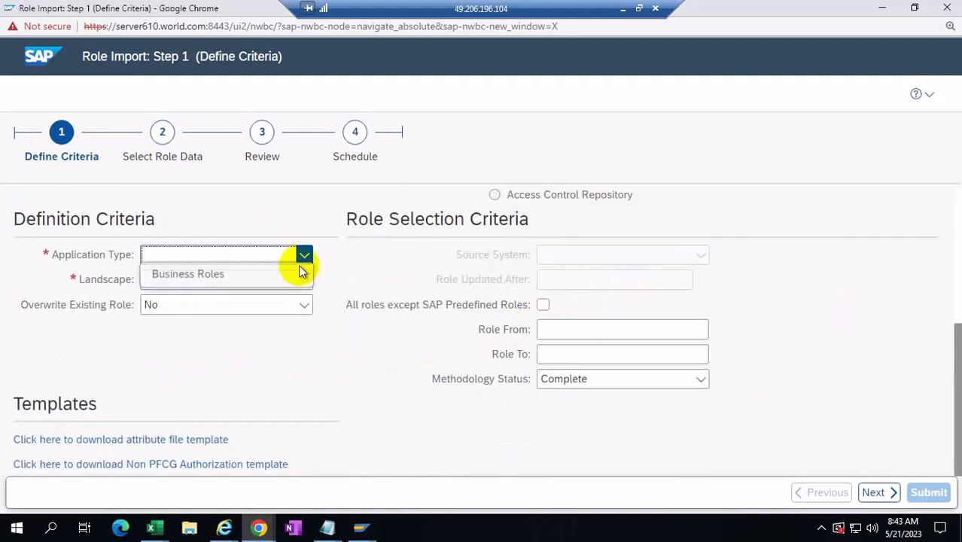
pyautogui.click(220, 292)
pyautogui.click(305, 281)
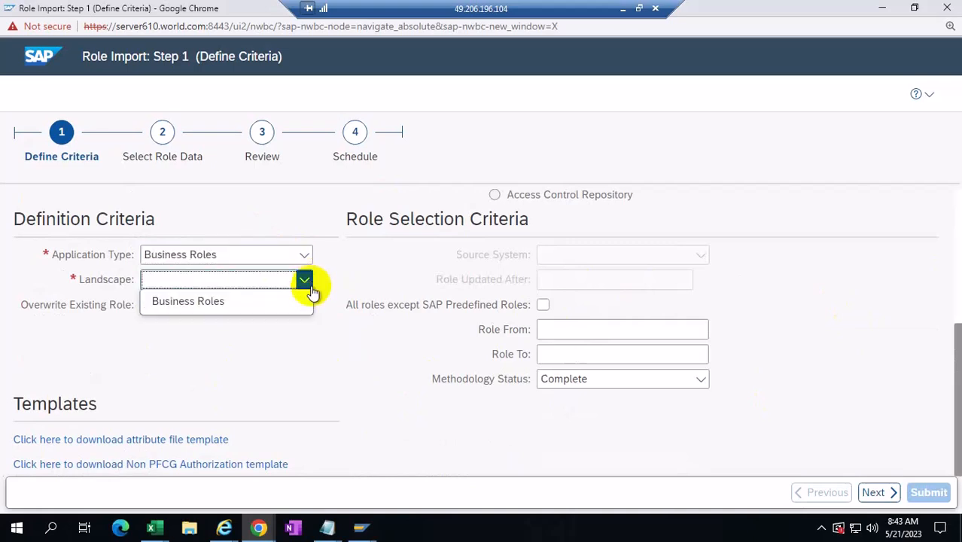
pyautogui.click(232, 299)
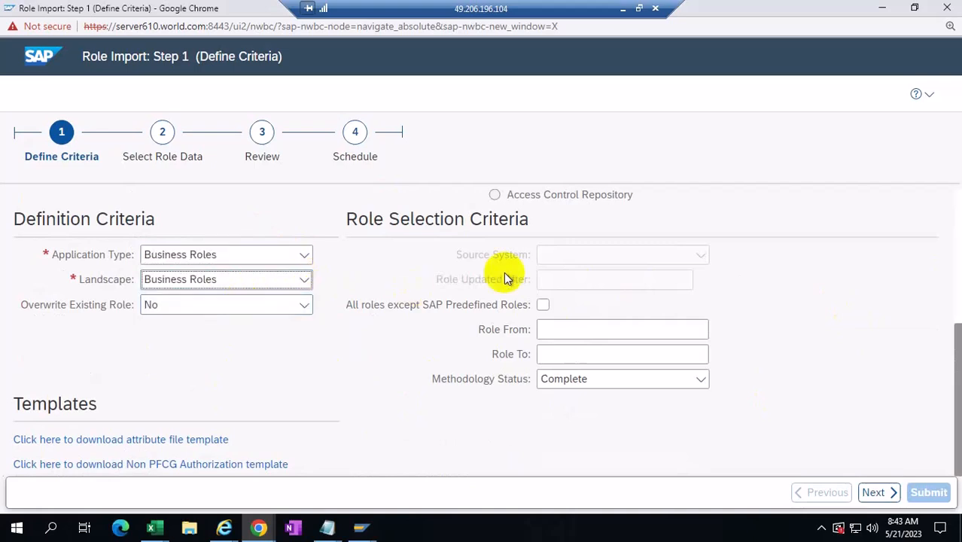
# - Switch to SAP GUI, leave the methodology process views, and open Maintain Mapping for Actions and Connector Groups under Access Control
pyautogui.click(364, 531)
pyautogui.click(235, 468)
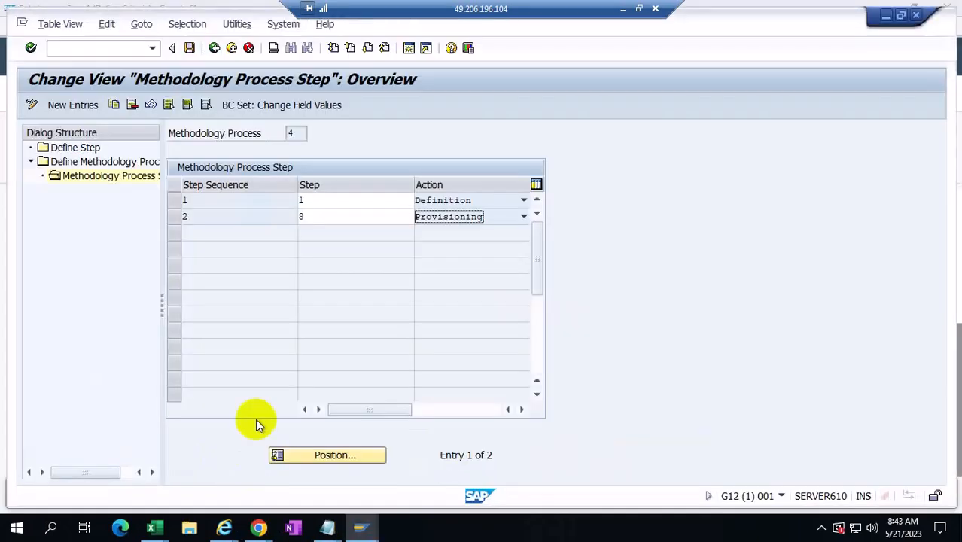
pyautogui.click(214, 48)
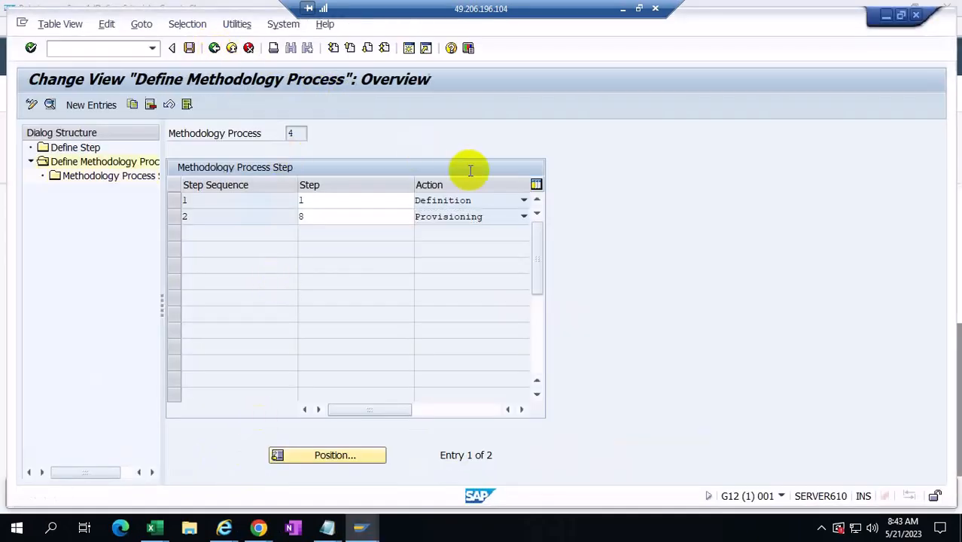
pyautogui.click(213, 48)
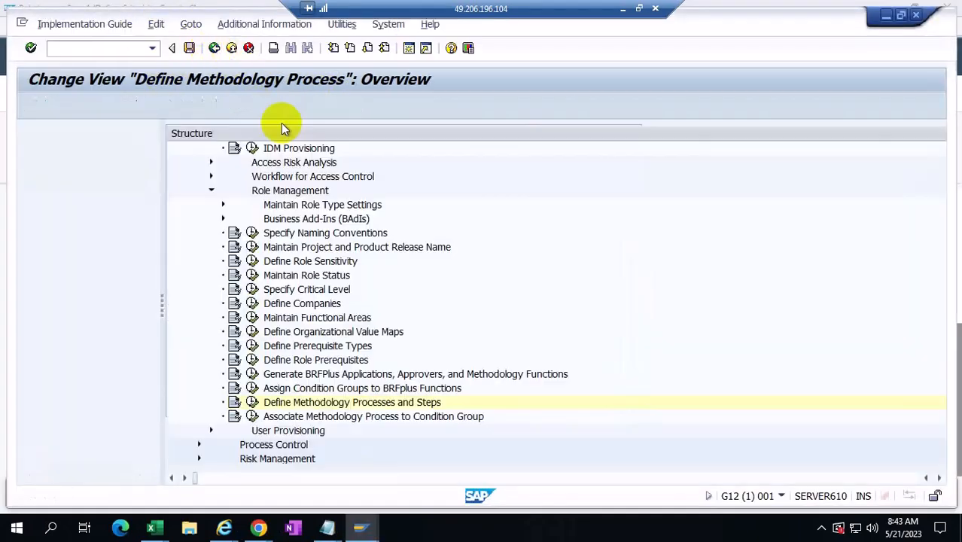
pyautogui.scroll(4, 206, 273)
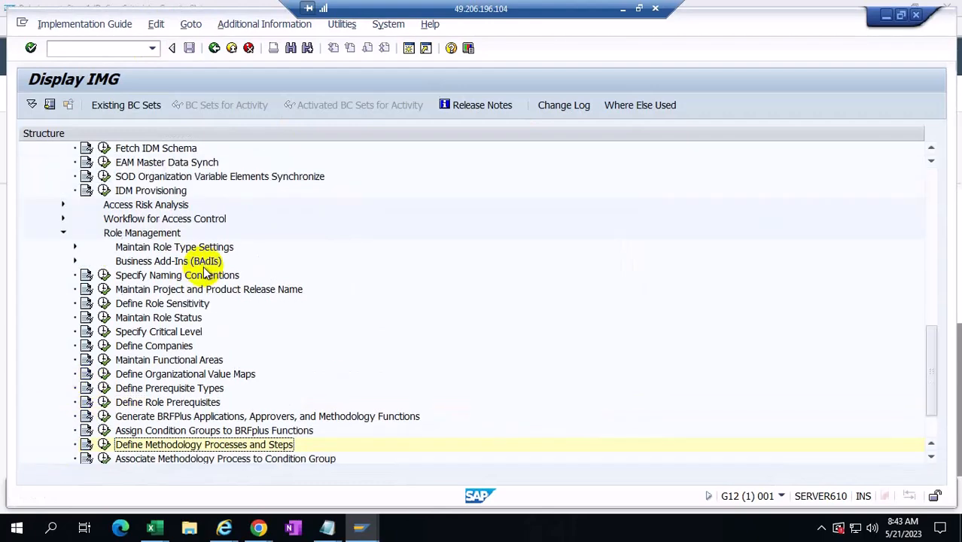
pyautogui.scroll(-1, 204, 273)
pyautogui.scroll(5, 205, 275)
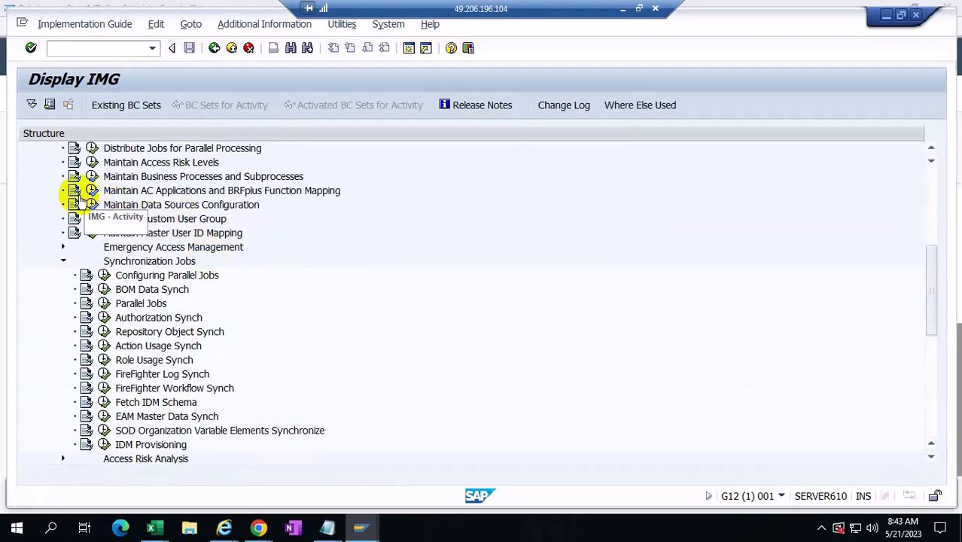
pyautogui.scroll(3, 188, 246)
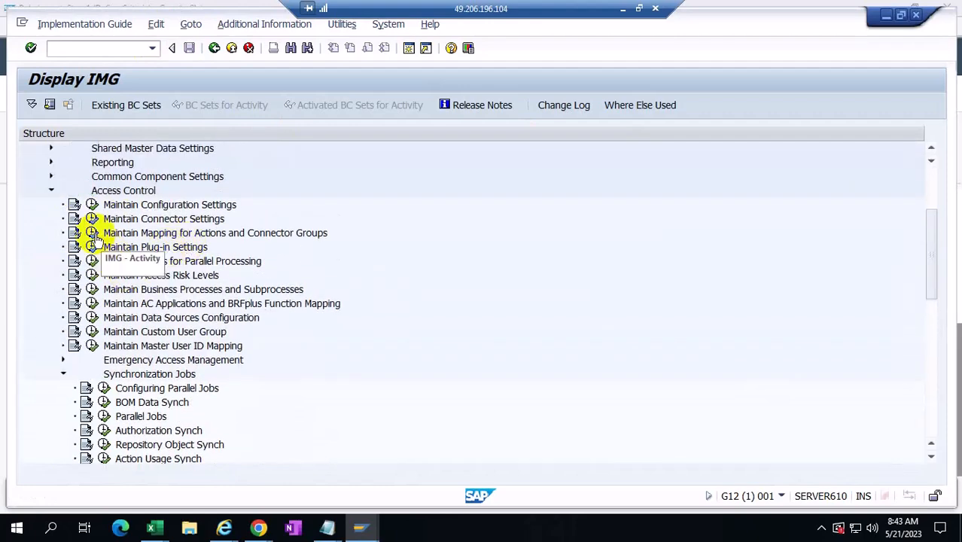
pyautogui.click(90, 235)
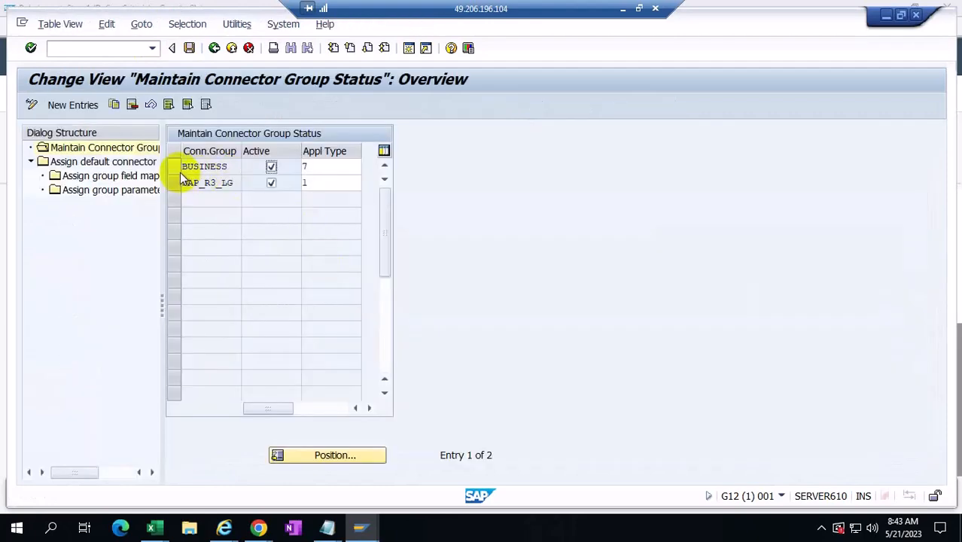
# - Select the BUSINESS connector group and show the assignments of default connectors to connector groups
pyautogui.click(204, 166)
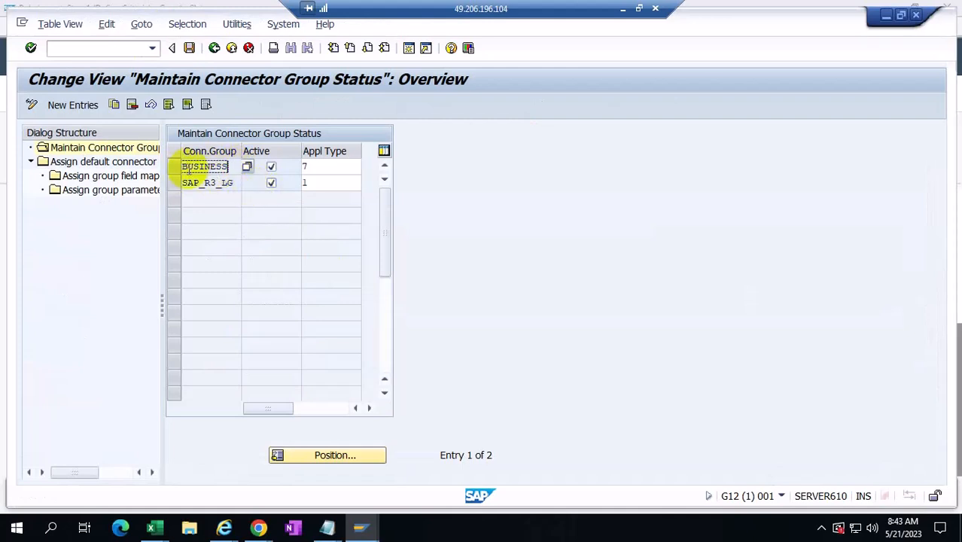
pyautogui.click(175, 167)
pyautogui.doubleClick(113, 162)
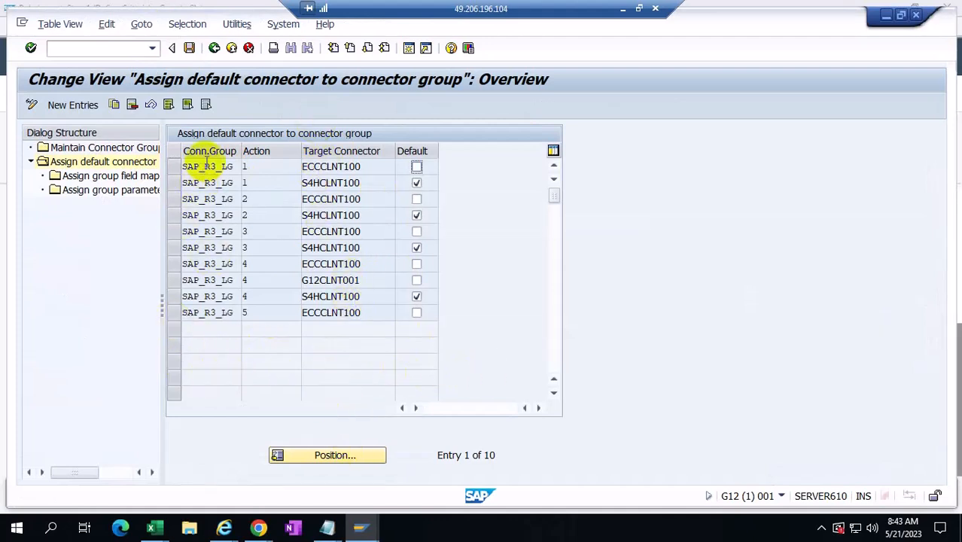
# - Start a new default connector entry with BUSINESS as the connector group
pyautogui.click(69, 101)
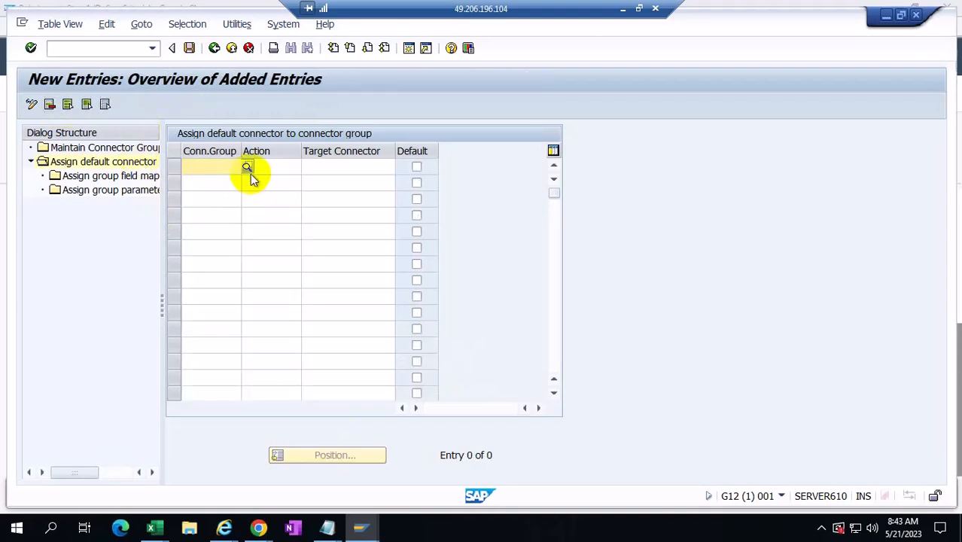
pyautogui.click(247, 167)
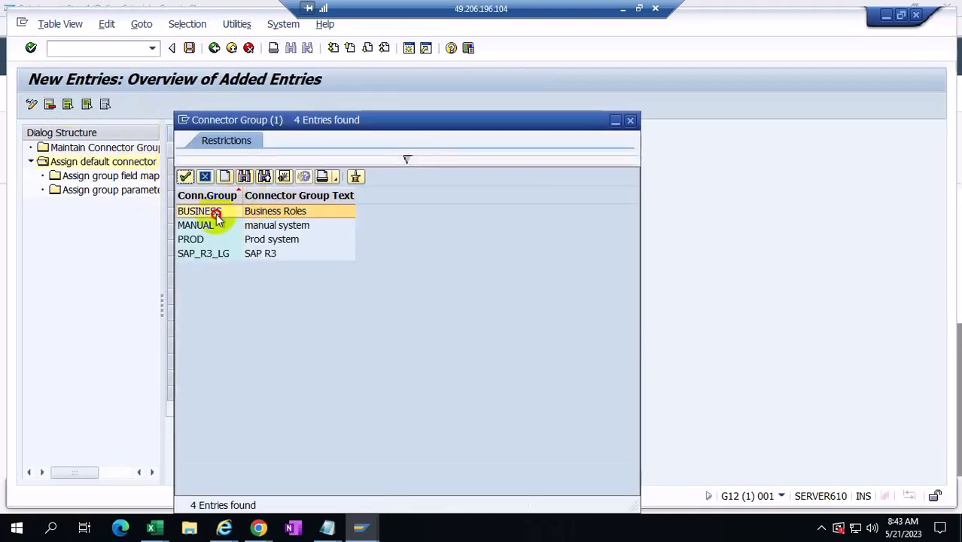
pyautogui.doubleClick(216, 210)
pyautogui.click(347, 167)
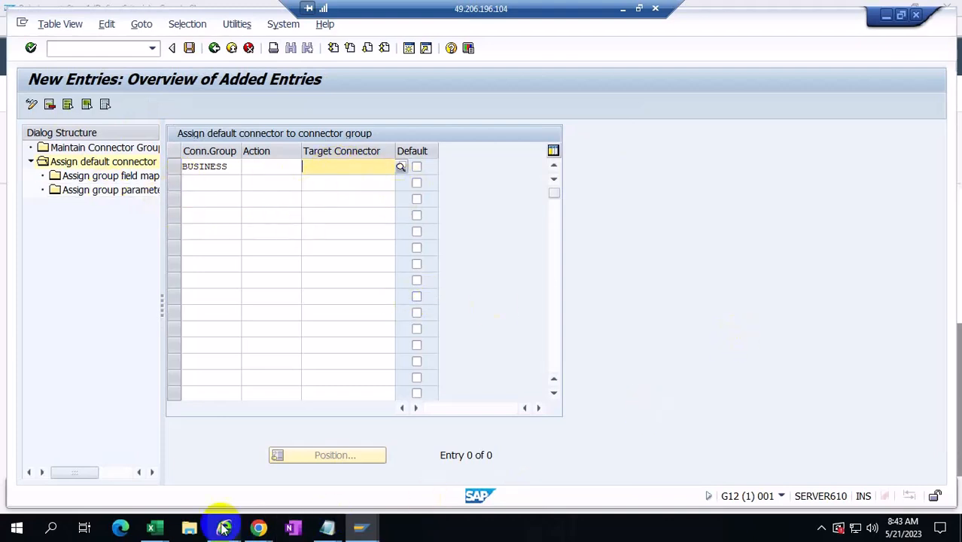
# - Switch to the COMPO.XLS workbook, select the associated role landscape in row 2, and dismiss the SAP GUI error dialog without details
pyautogui.moveTo(156, 531)
pyautogui.click(211, 468)
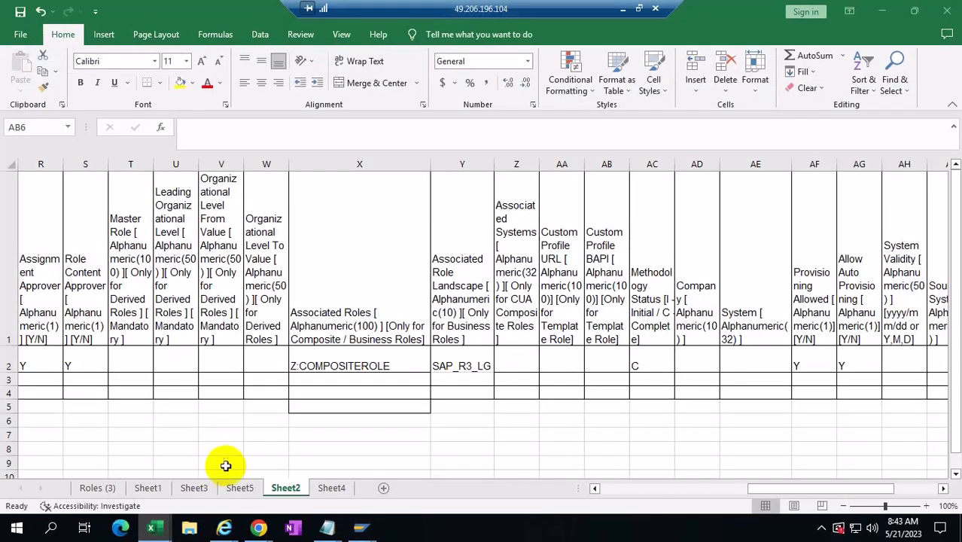
pyautogui.click(482, 369)
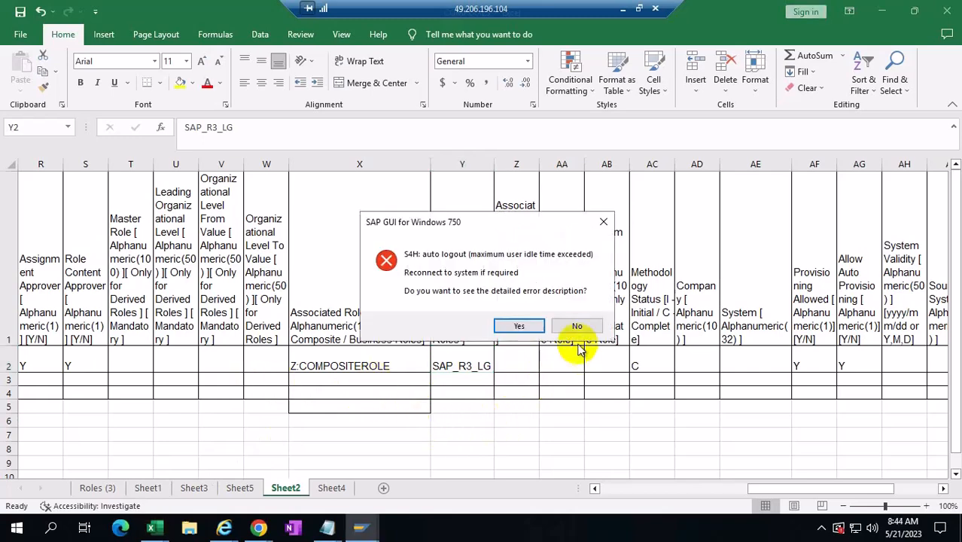
pyautogui.click(577, 329)
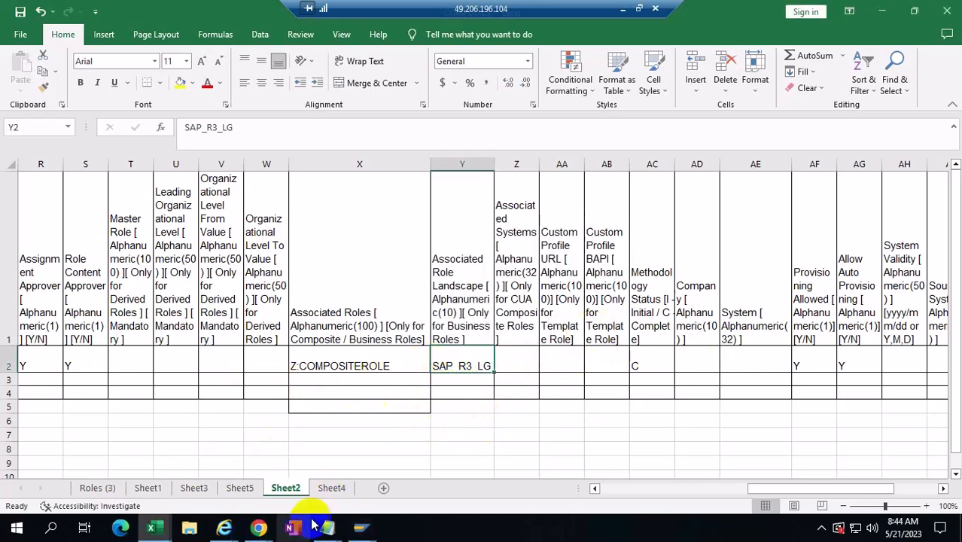
# - Switch to the Role Import window and review the role selection, import source, definition and role selection criteria for a business role
pyautogui.moveTo(258, 527)
pyautogui.click(564, 464)
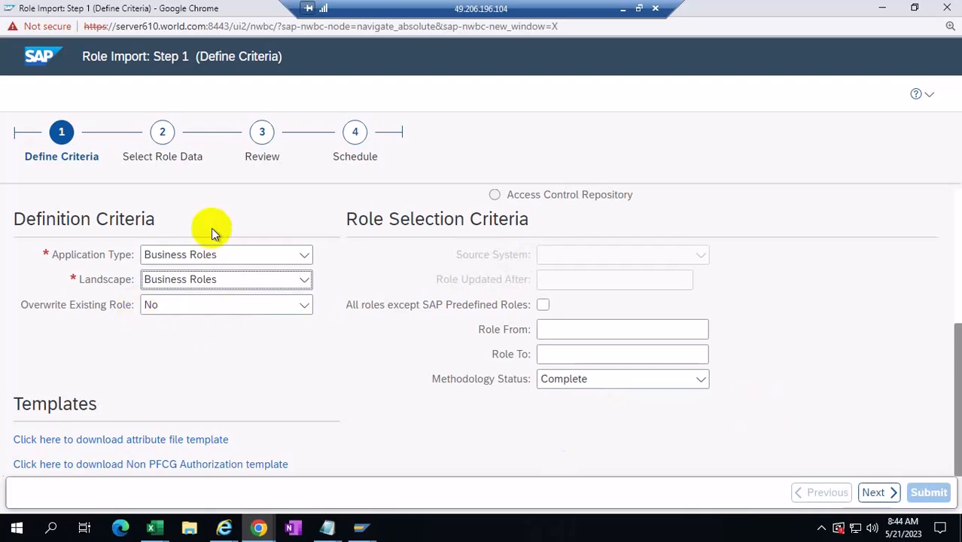
pyautogui.scroll(3, 798, 241)
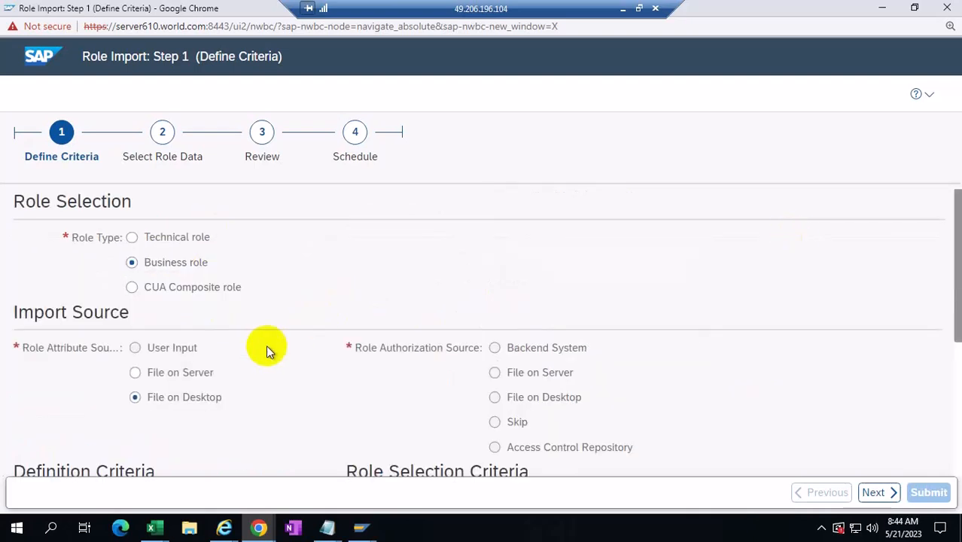
pyautogui.scroll(-3, 260, 343)
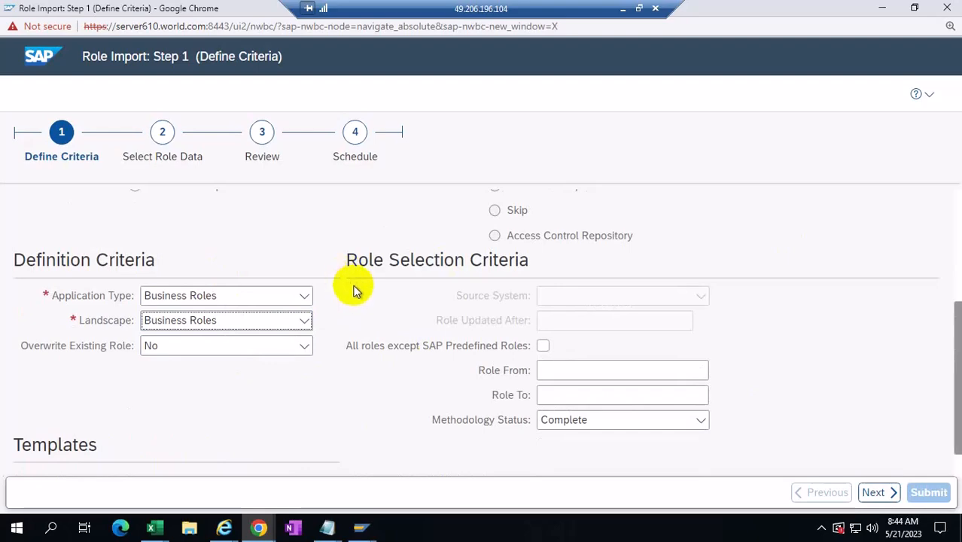
pyautogui.scroll(3, 366, 297)
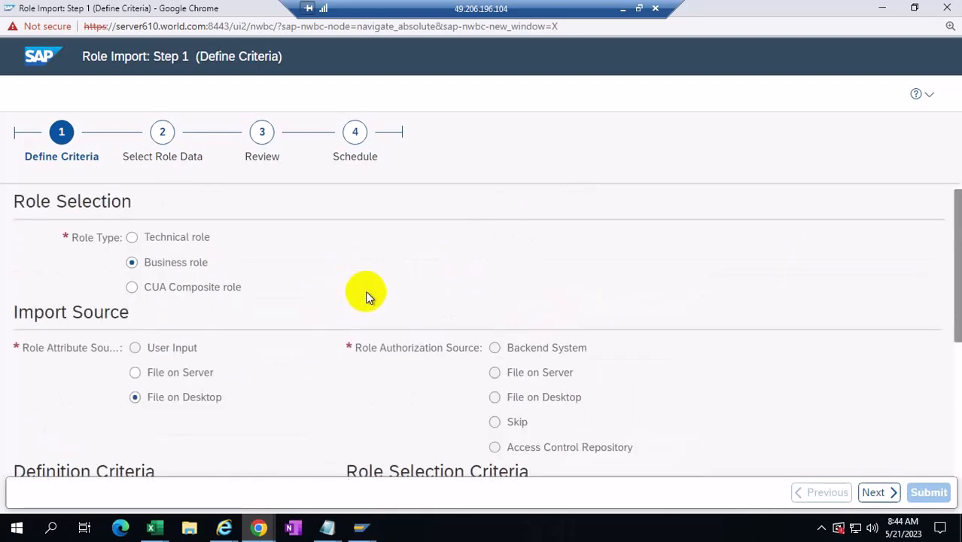
pyautogui.scroll(-3, 365, 290)
pyautogui.scroll(3, 365, 291)
pyautogui.scroll(-3, 364, 290)
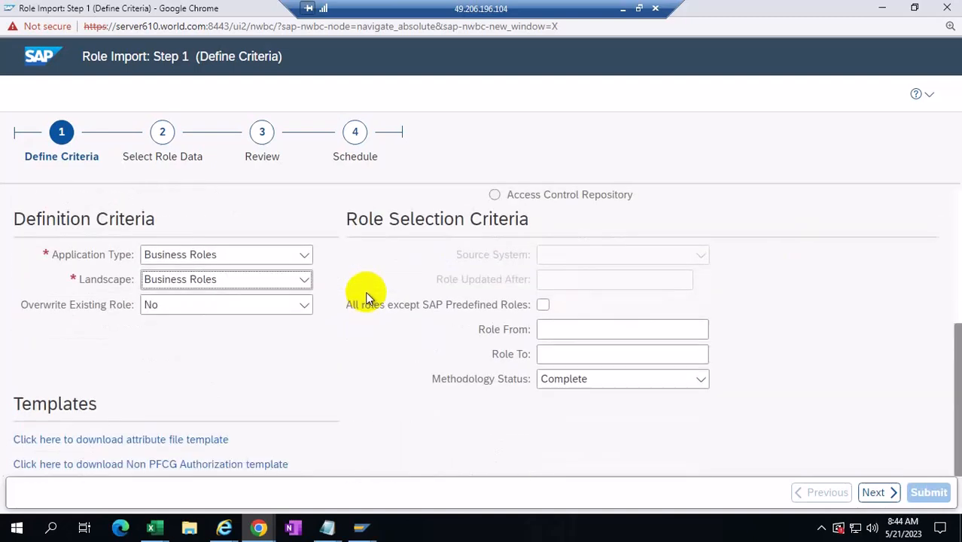
pyautogui.scroll(3, 365, 291)
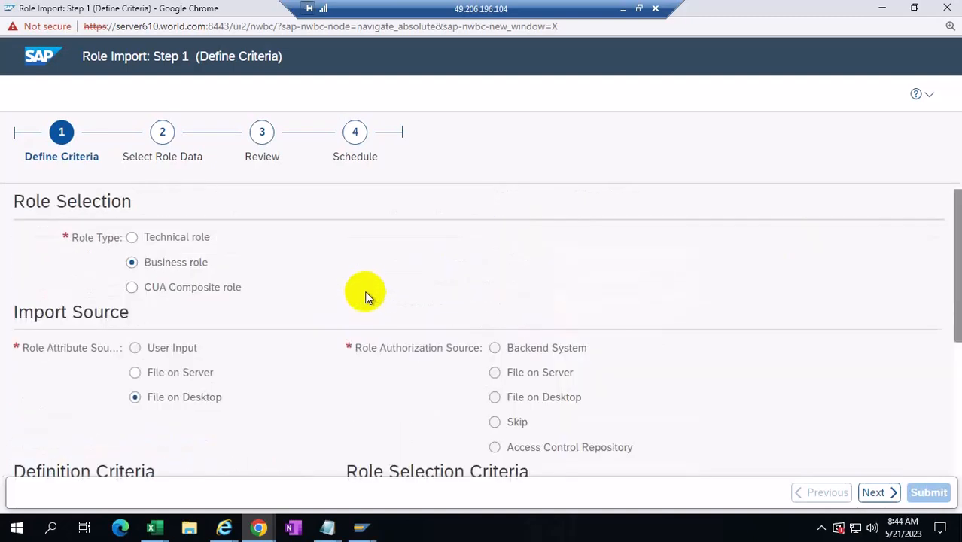
pyautogui.scroll(-3, 343, 294)
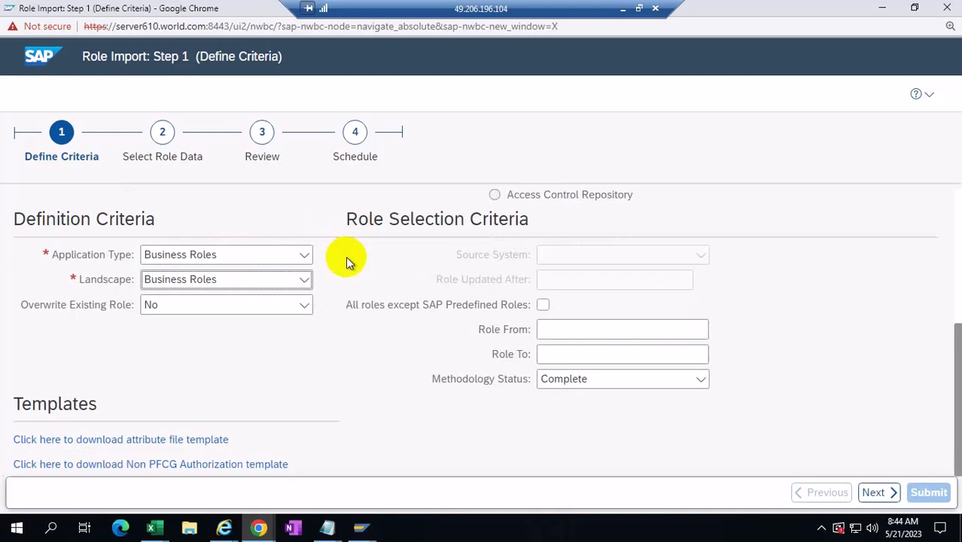
pyautogui.scroll(3, 346, 261)
pyautogui.scroll(-3, 346, 258)
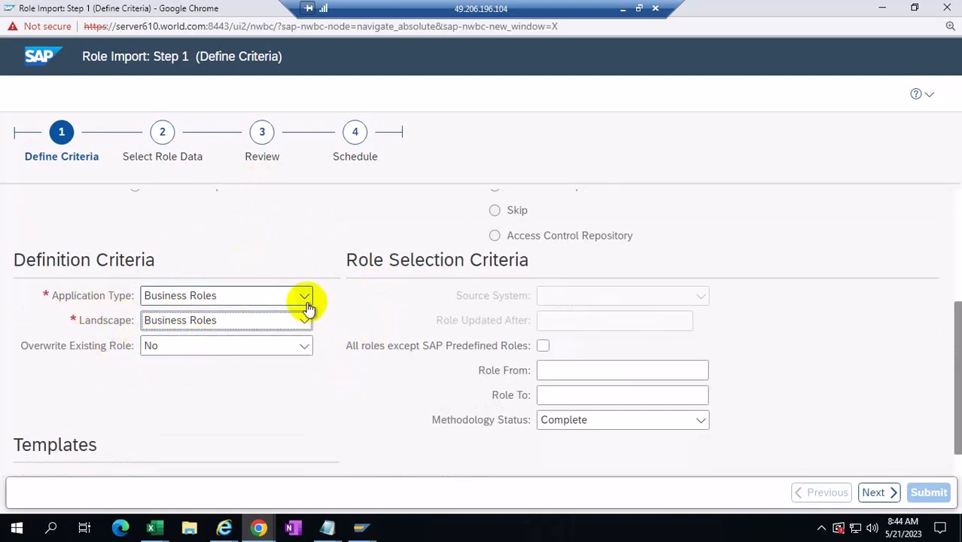
pyautogui.scroll(3, 308, 307)
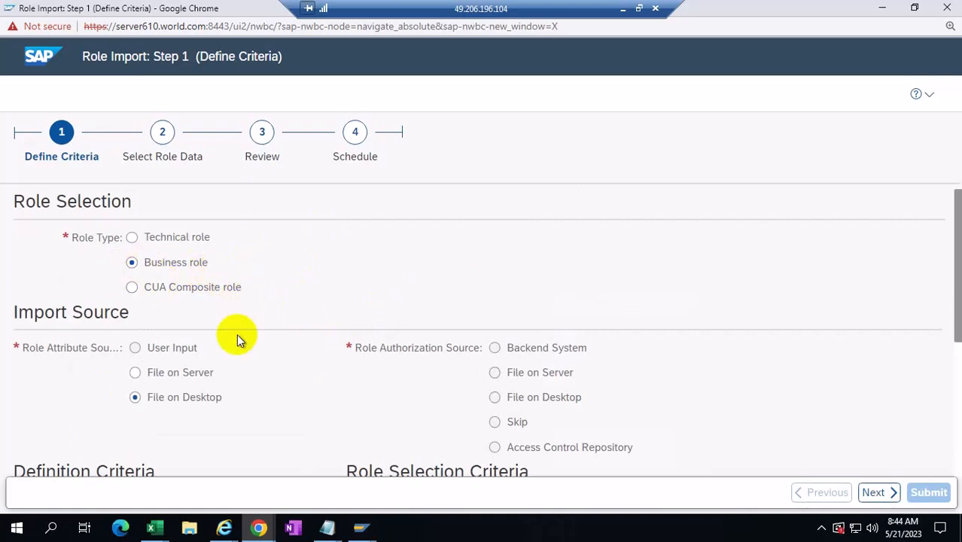
pyautogui.scroll(-3, 239, 306)
# - Check the available application types, keep Business Roles, and proceed to the Select Role Data stage of the role import
pyautogui.click(304, 254)
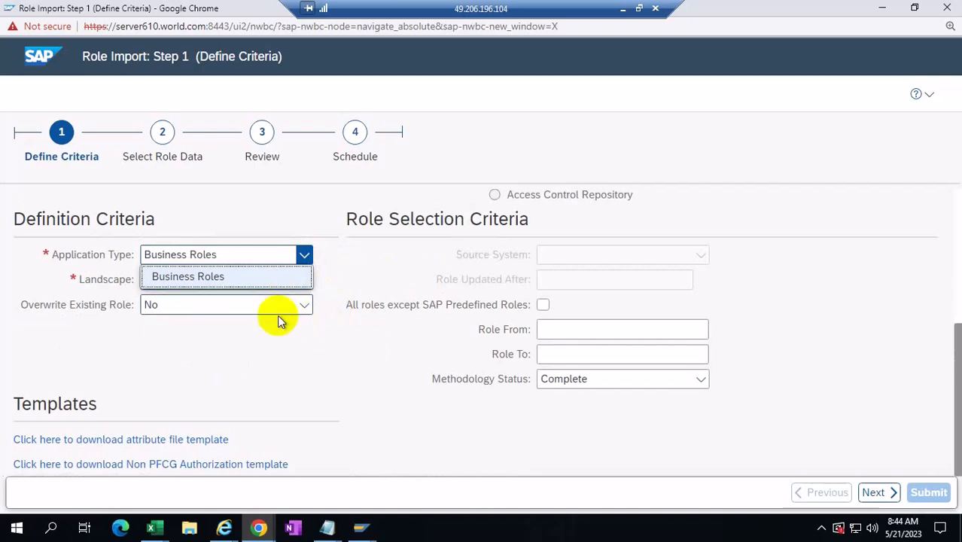
pyautogui.click(351, 308)
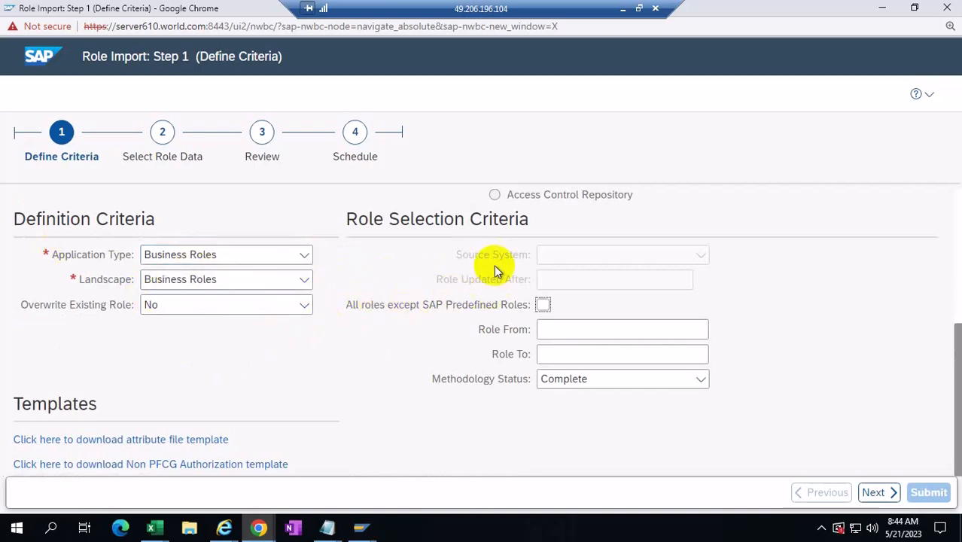
pyautogui.scroll(3, 363, 264)
pyautogui.scroll(-3, 301, 286)
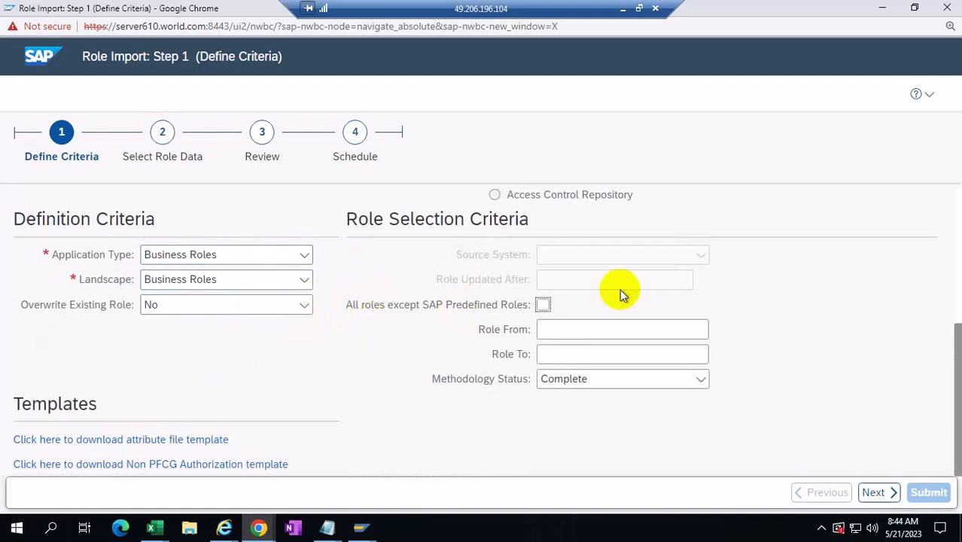
pyautogui.click(875, 491)
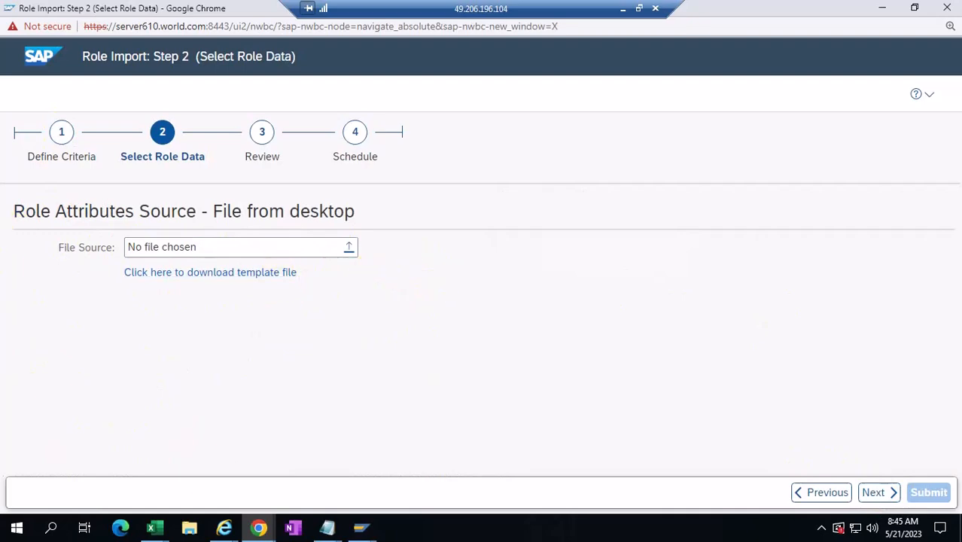
# - Look at the associated roles in the COMPO.XLS workbook, then review the Importing Business roles slide in PowerPoint
pyautogui.click(162, 525)
pyautogui.click(239, 469)
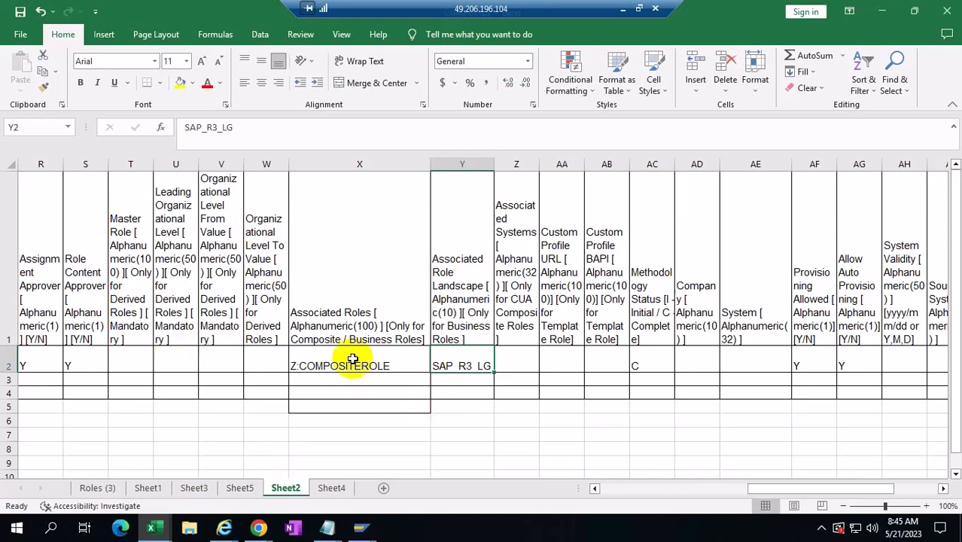
pyautogui.click(606, 491)
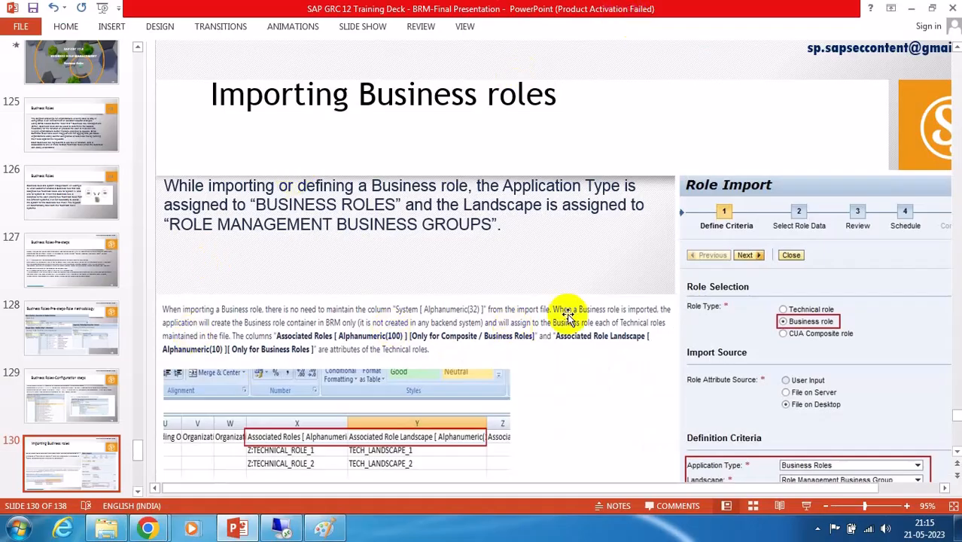
pyautogui.scroll(-1, 809, 312)
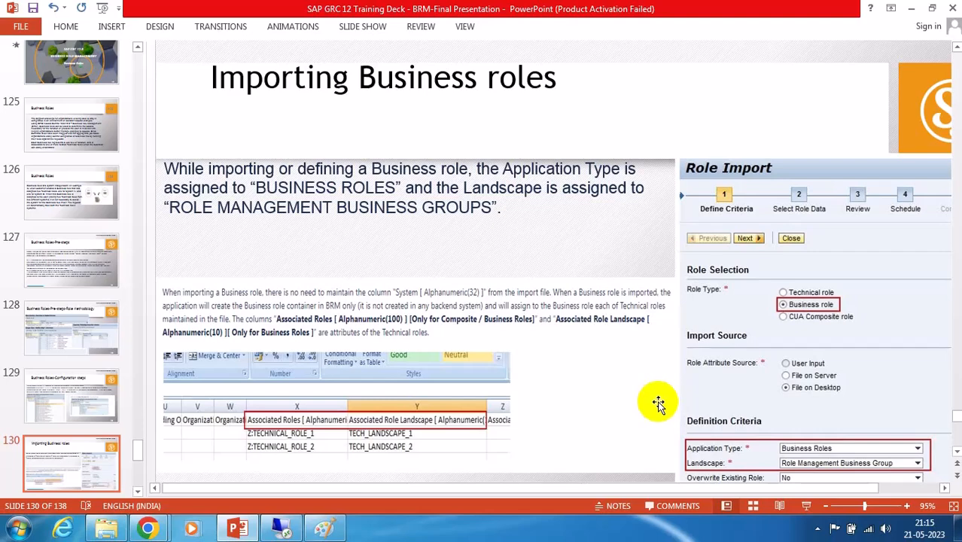
# - Return to the COMPO.XLS workbook and examine all the column headings and row 2 values for Z:BUS1 on Sheet2
pyautogui.click(282, 531)
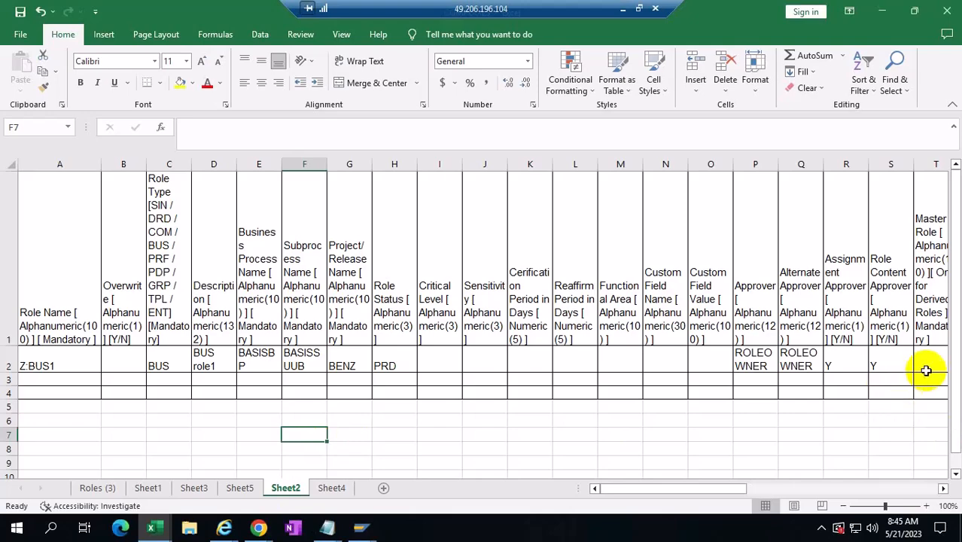
pyautogui.click(700, 493)
pyautogui.moveTo(700, 493); pyautogui.dragTo(940, 501)
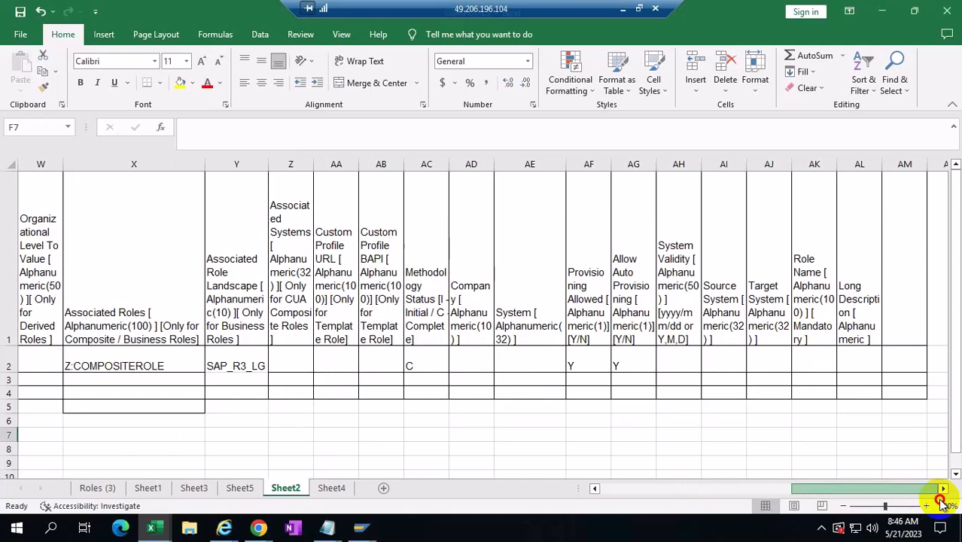
pyautogui.moveTo(940, 503); pyautogui.dragTo(816, 524)
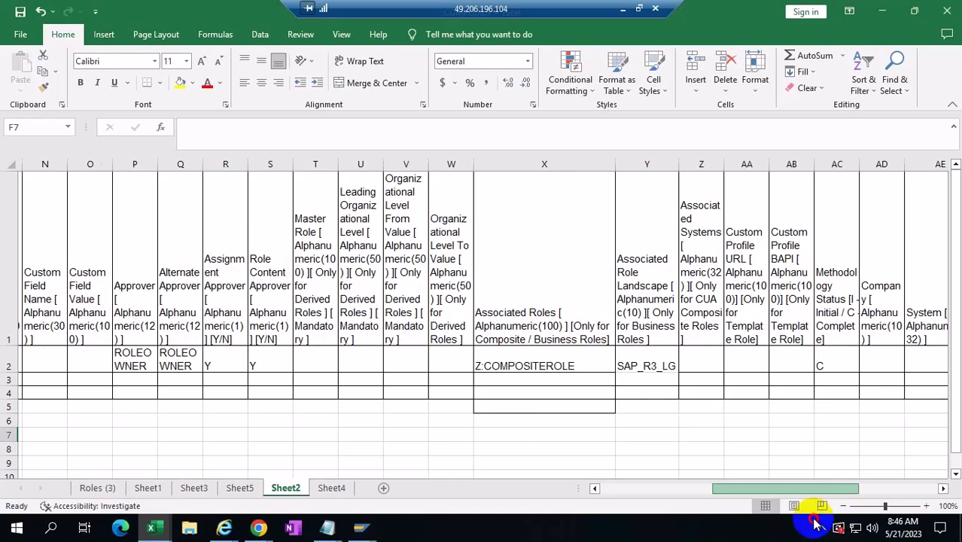
pyautogui.moveTo(809, 524); pyautogui.dragTo(780, 521)
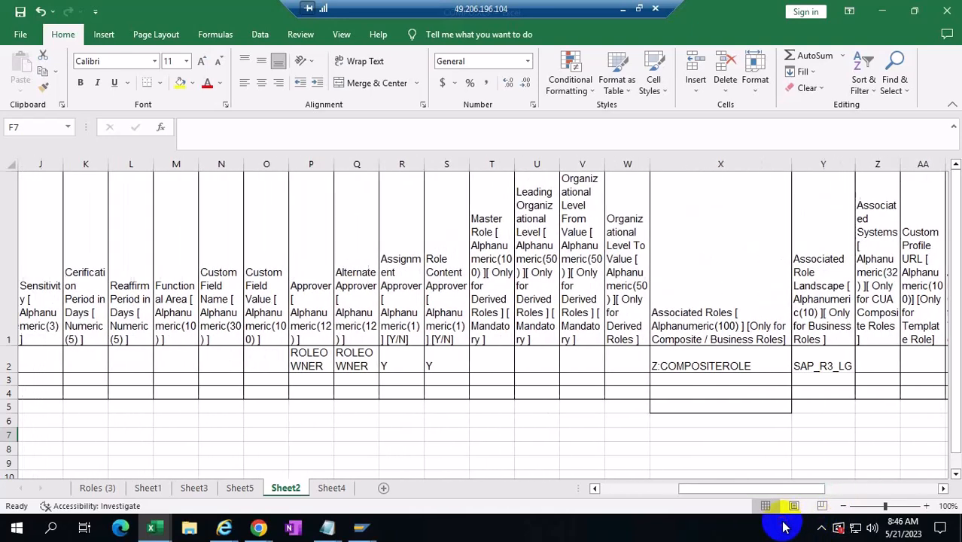
pyautogui.click(604, 490)
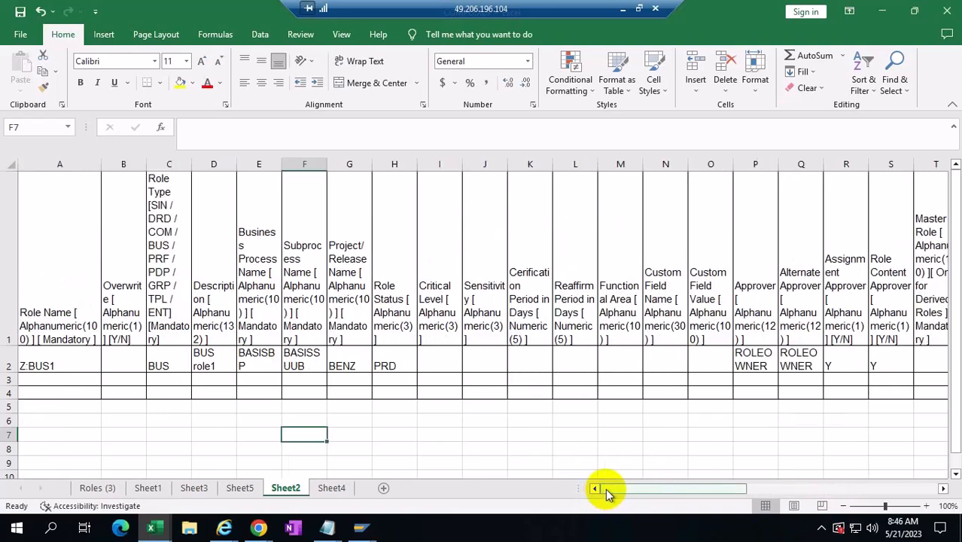
# - Select the approver and alternate approver cells, the whole Z:BUS1 row, and its role status cell for review
pyautogui.moveTo(753, 361); pyautogui.dragTo(799, 368)
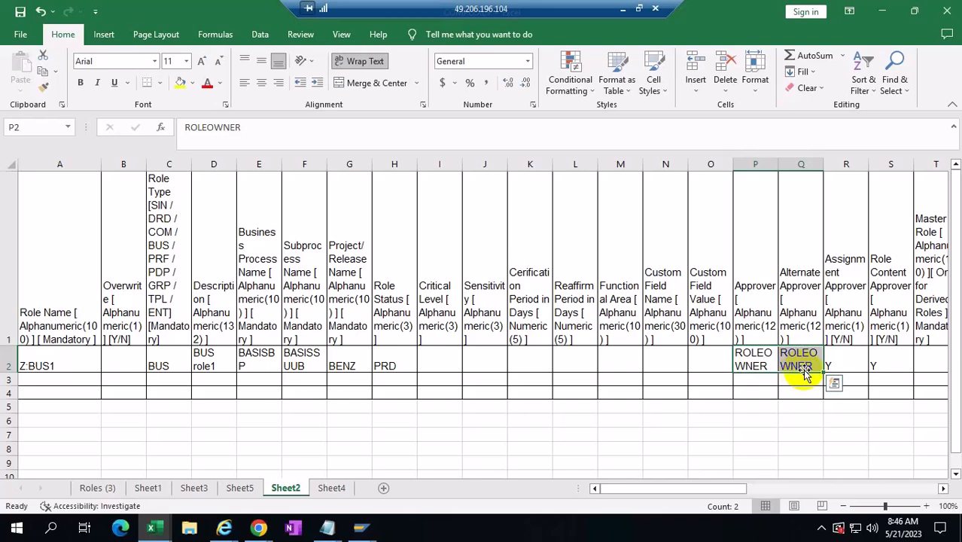
pyautogui.click(3, 354)
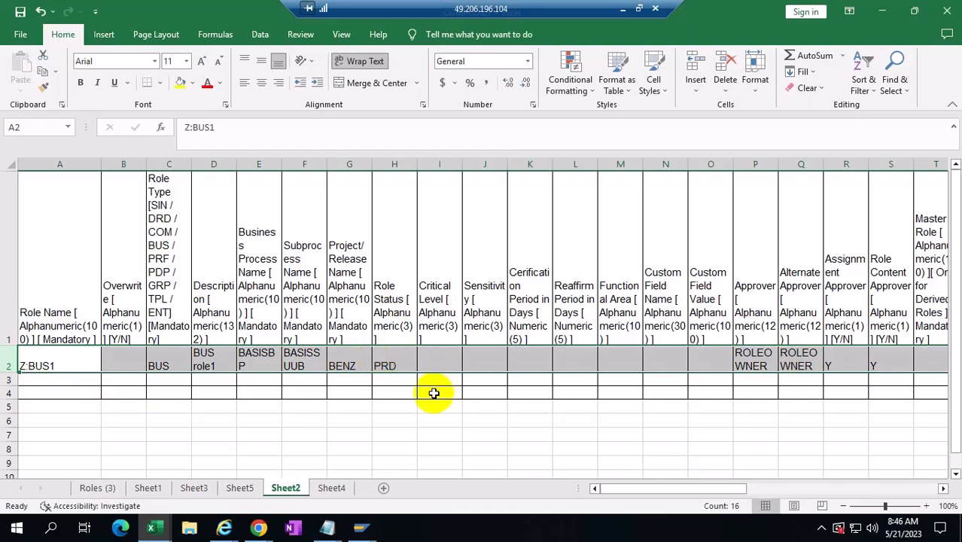
pyautogui.click(401, 363)
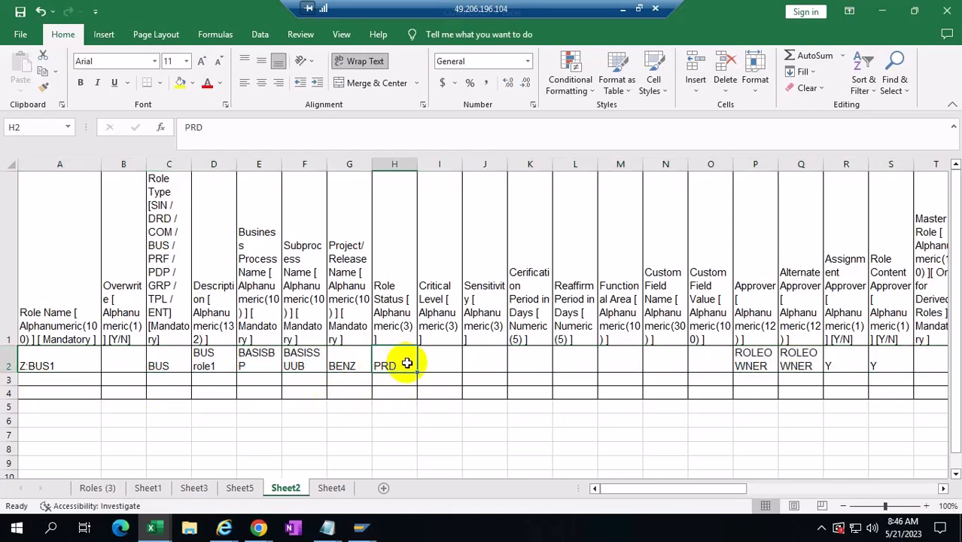
# - Switch to the Access Management page, open a new access request in a maximized window, and set its business process to Basis
pyautogui.moveTo(258, 527)
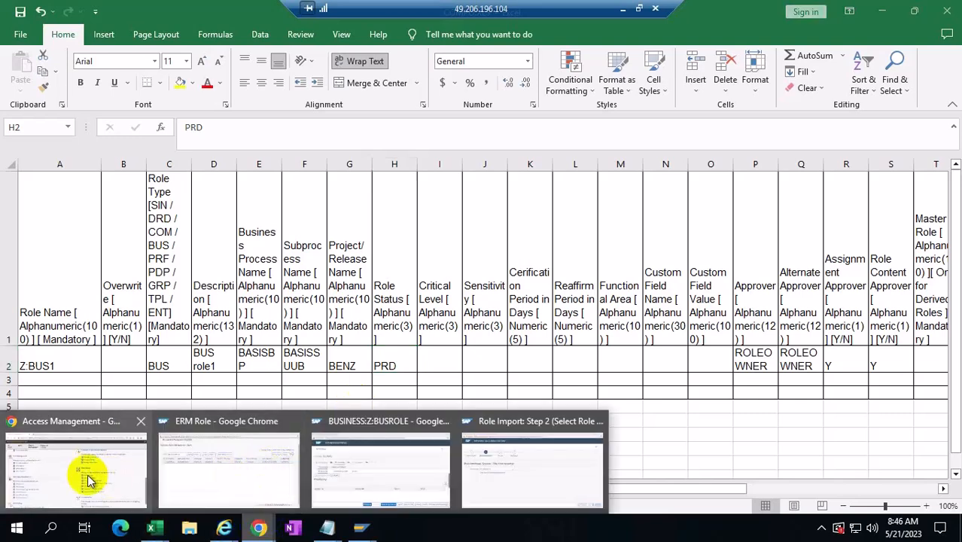
pyautogui.click(59, 476)
pyautogui.scroll(2, 659, 233)
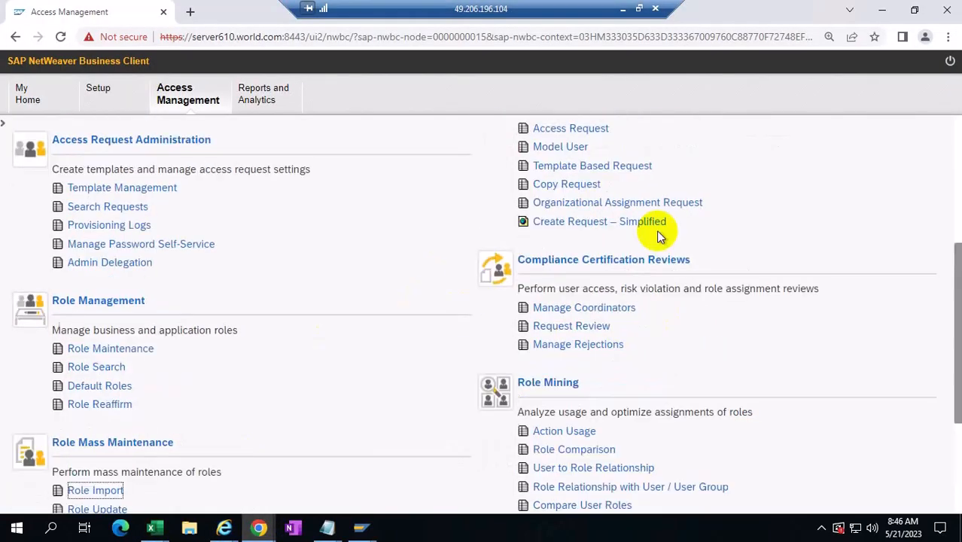
pyautogui.click(579, 129)
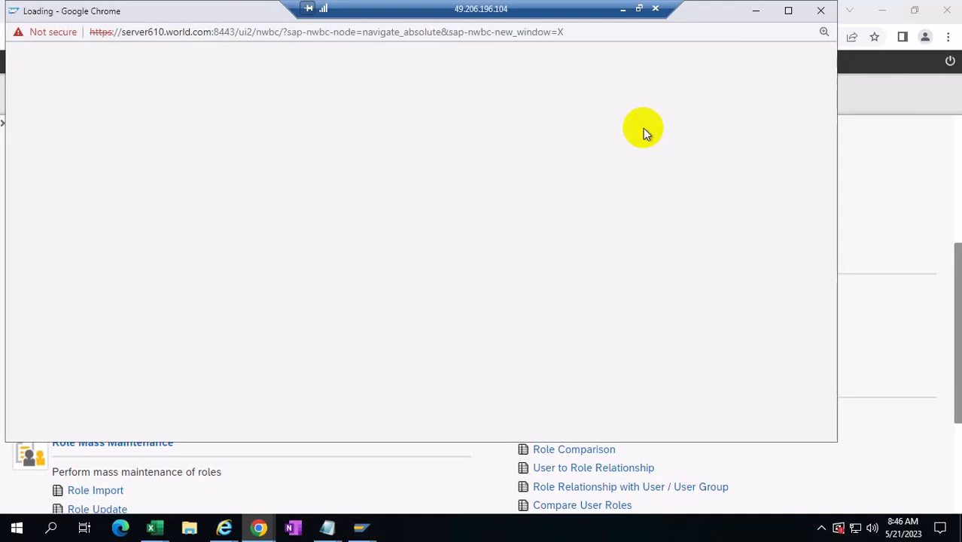
pyautogui.click(787, 10)
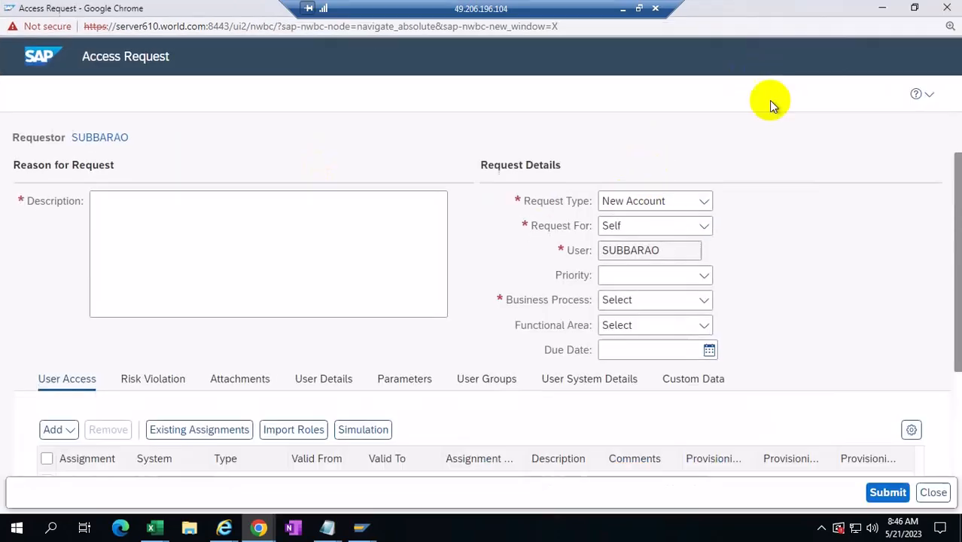
pyautogui.click(702, 299)
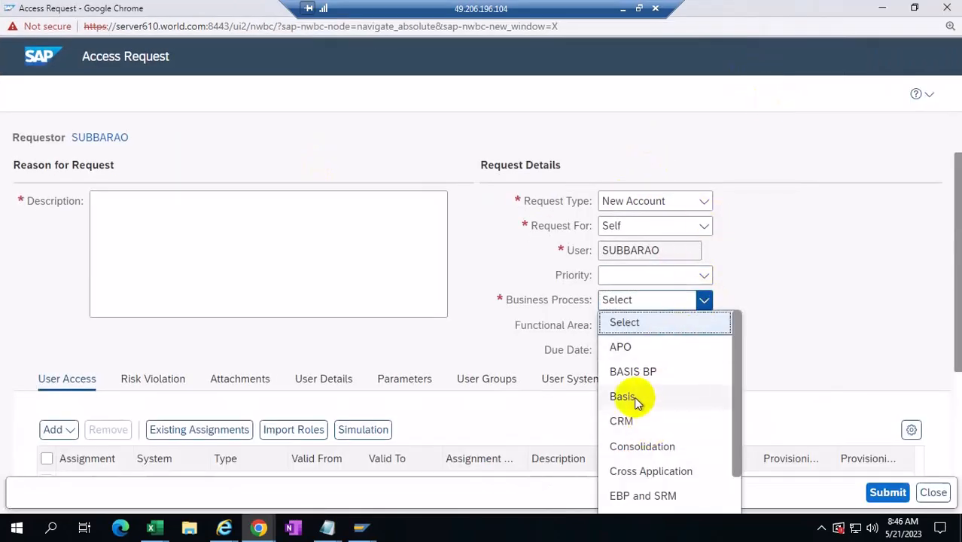
pyautogui.click(634, 395)
# - Start adding a role to the request's user access and search the available roles without any criteria
pyautogui.scroll(-2, 387, 253)
pyautogui.click(66, 275)
pyautogui.click(65, 301)
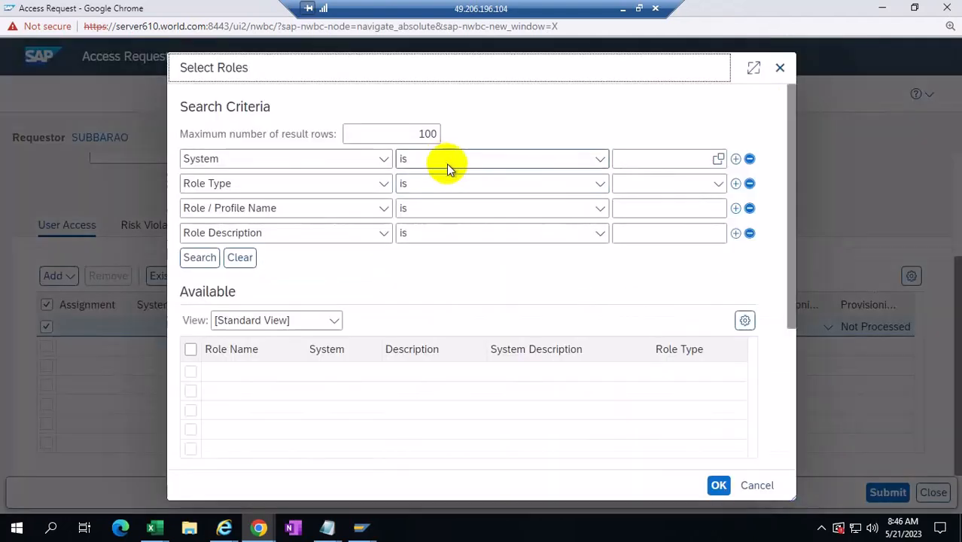
pyautogui.click(186, 262)
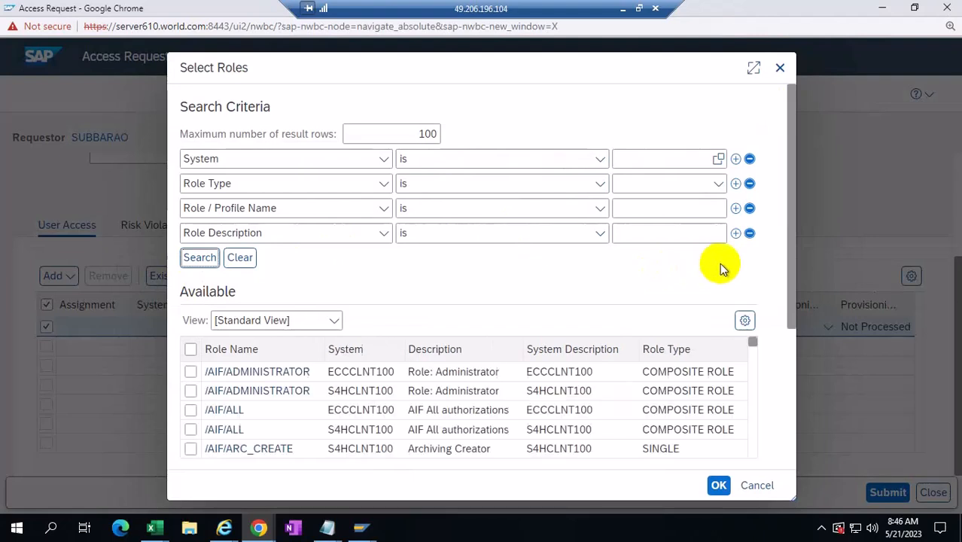
# - Clear the role search, remove its Role Type criterion, and search for roles whose Role / Profile Name is z*
pyautogui.click(239, 257)
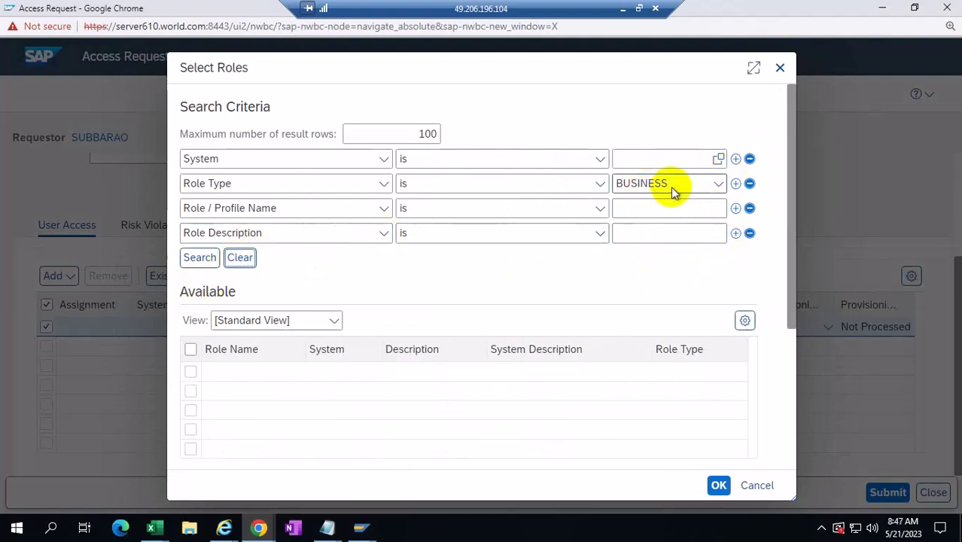
pyautogui.click(718, 183)
pyautogui.click(757, 191)
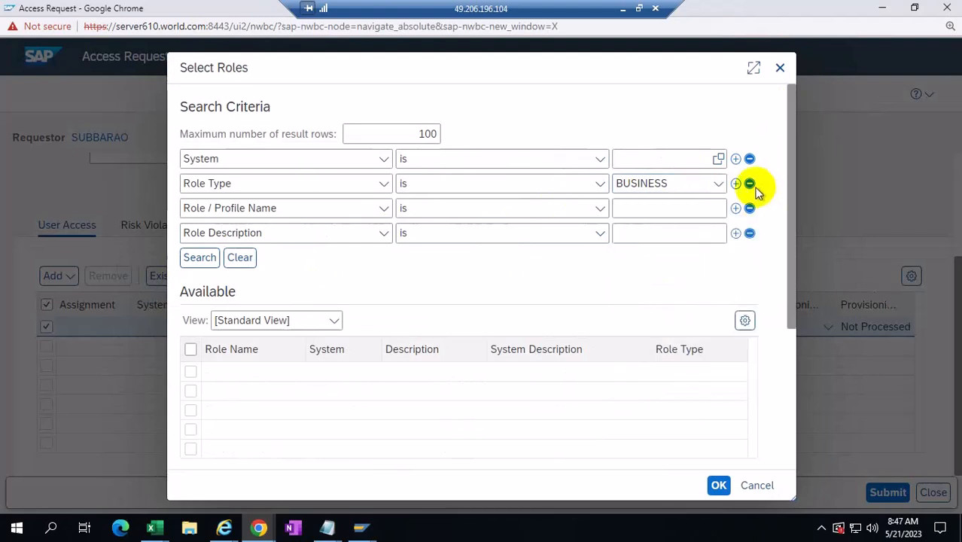
pyautogui.click(749, 183)
pyautogui.click(628, 184)
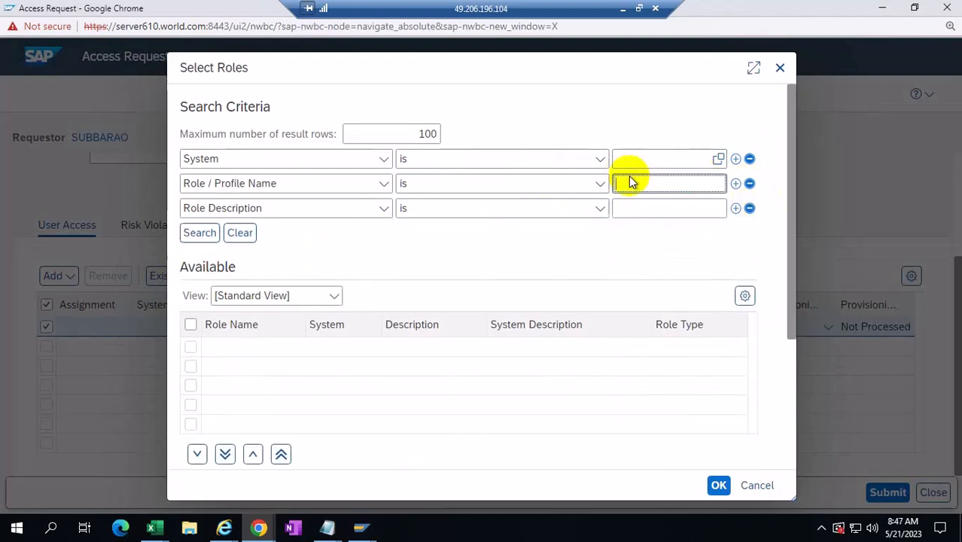
pyautogui.write('z')
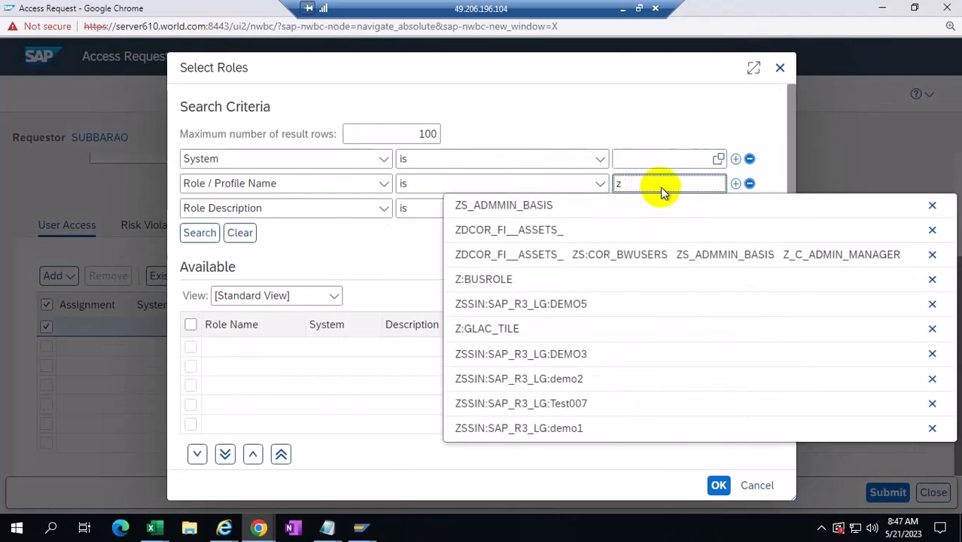
pyautogui.write('*')
pyautogui.click(207, 238)
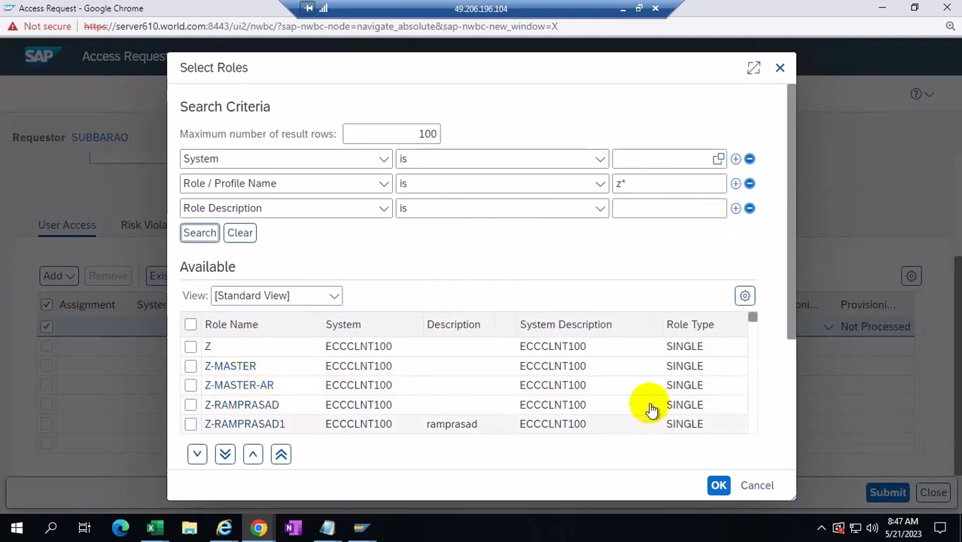
# - Examine the role types throughout the z* search results and view the sort options for the Role Type column
pyautogui.click(696, 331)
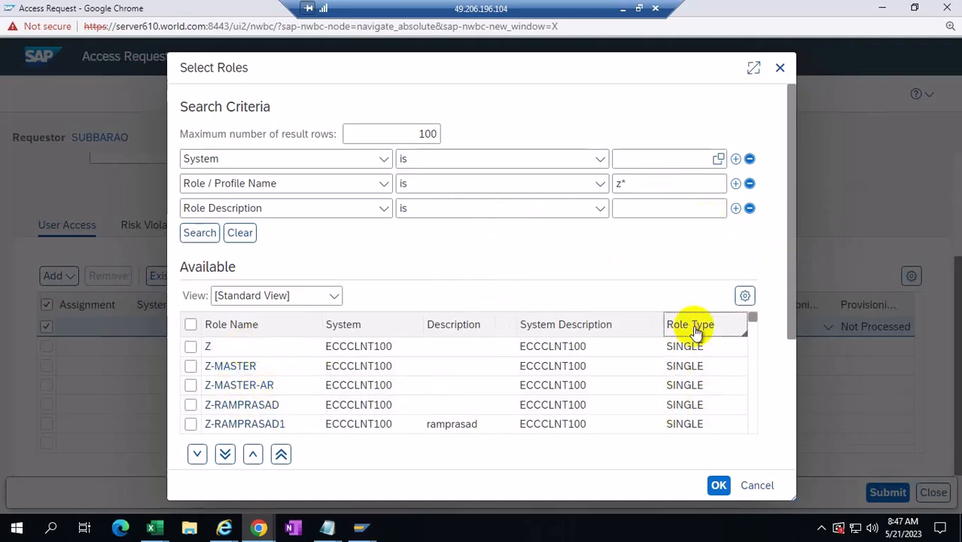
pyautogui.click(703, 274)
pyautogui.moveTo(752, 317); pyautogui.dragTo(749, 433)
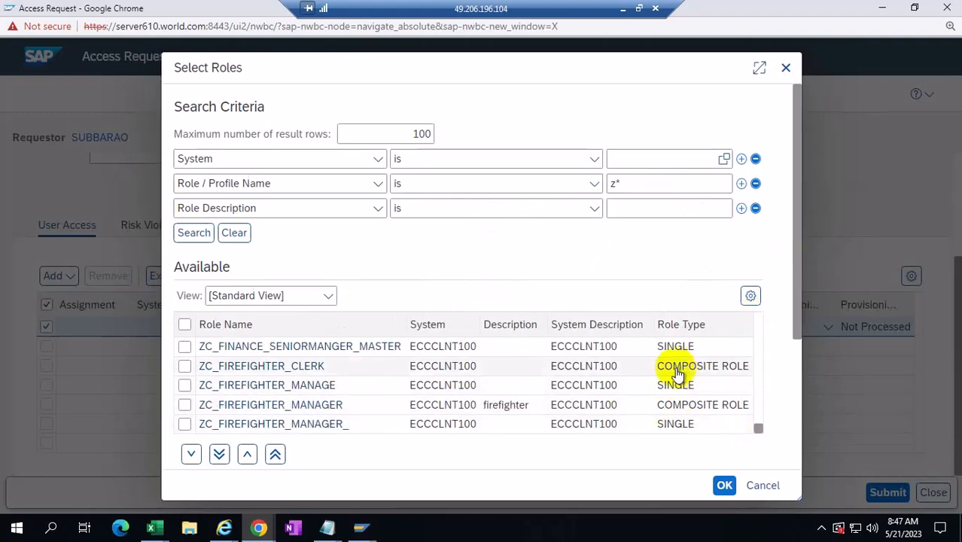
pyautogui.moveTo(755, 426); pyautogui.dragTo(755, 311)
pyautogui.click(685, 326)
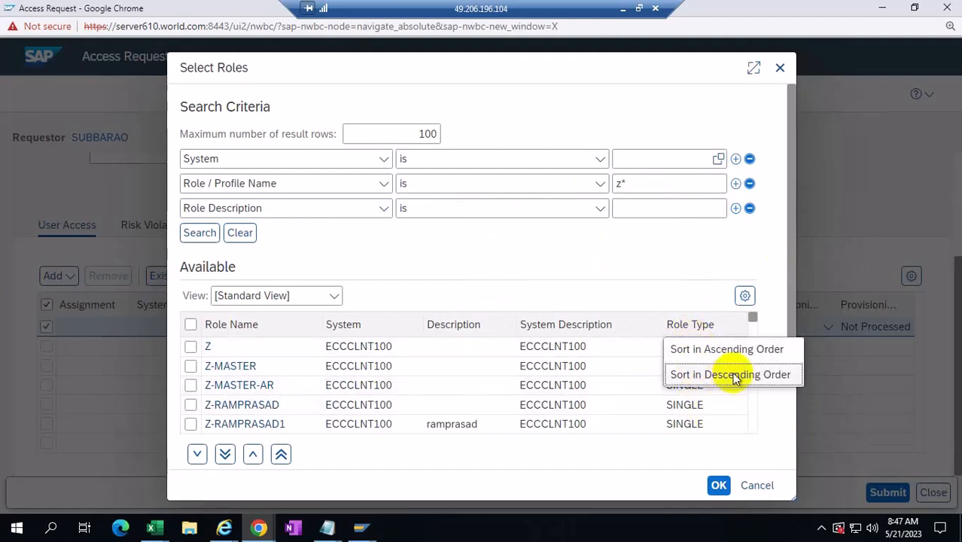
pyautogui.click(661, 264)
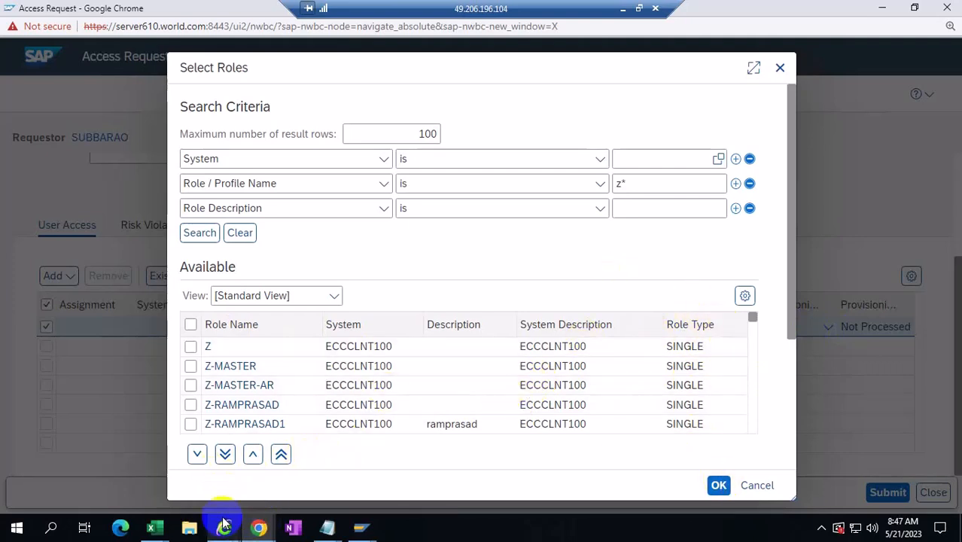
# - Switch to the COMPO.XLS workbook and set the role status of Z:BUS1 in cell H2 to DEV
pyautogui.moveTo(151, 527)
pyautogui.click(248, 462)
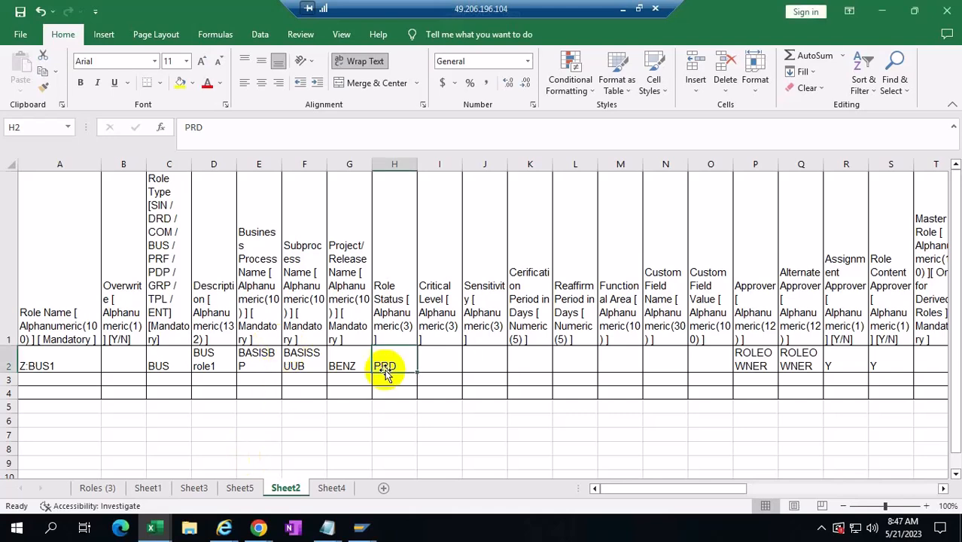
pyautogui.write('DEV')
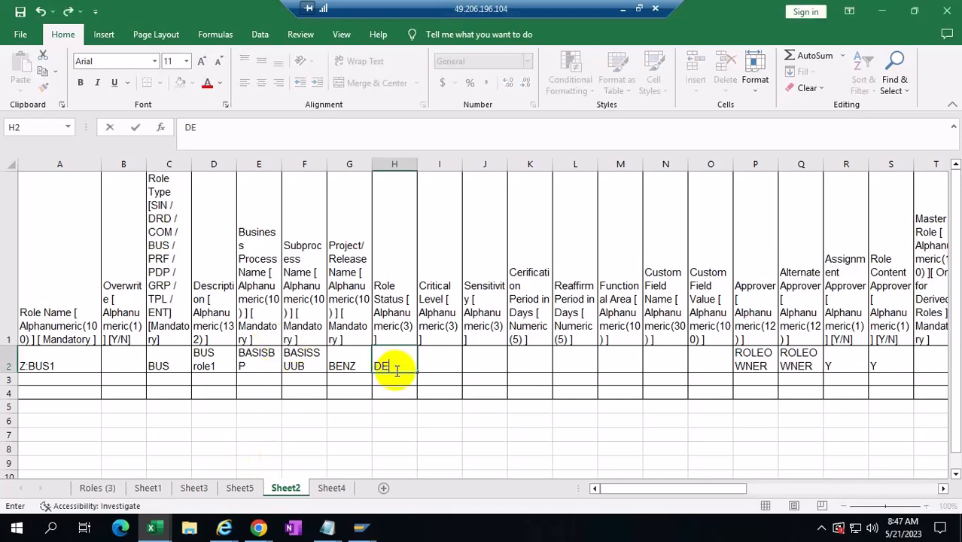
pyautogui.click(432, 406)
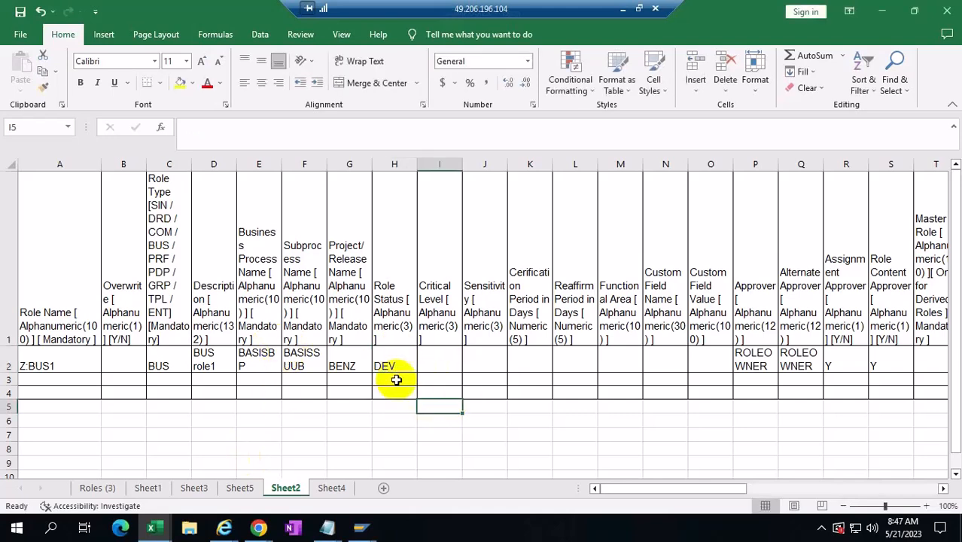
pyautogui.click(398, 365)
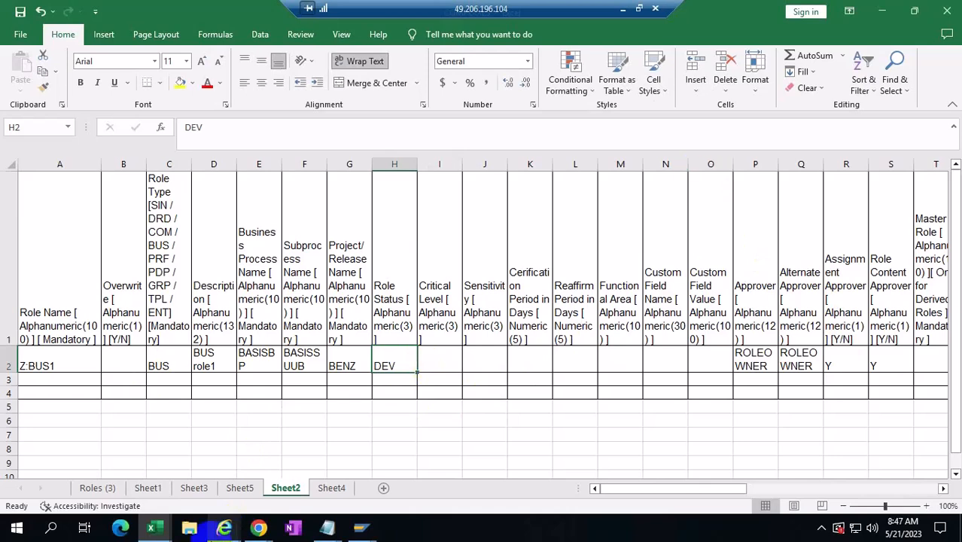
# - Return to the access request's role search and select the composite role ZC_FIREFIGHTER_MANAGER near the end of the results
pyautogui.moveTo(258, 527)
pyautogui.click(719, 479)
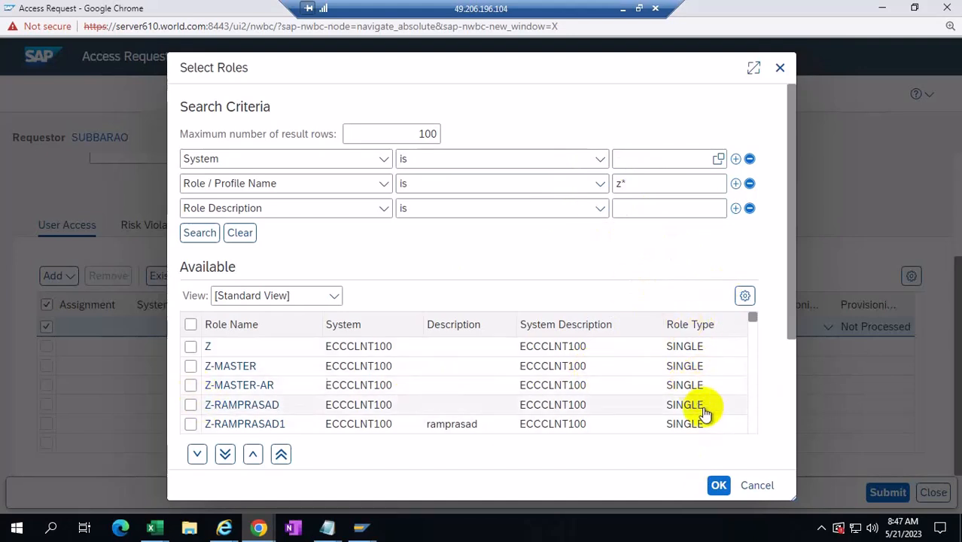
pyautogui.click(693, 326)
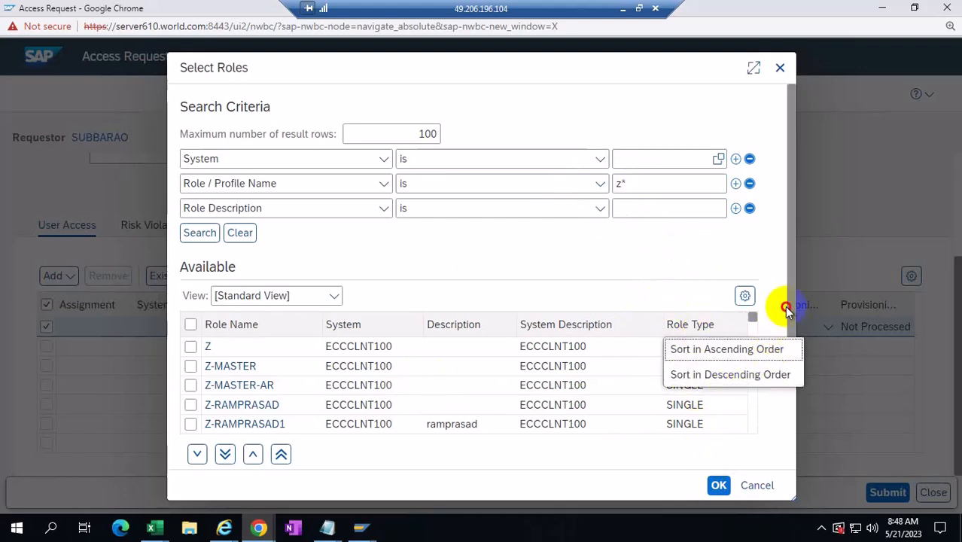
pyautogui.moveTo(750, 317); pyautogui.dragTo(741, 447)
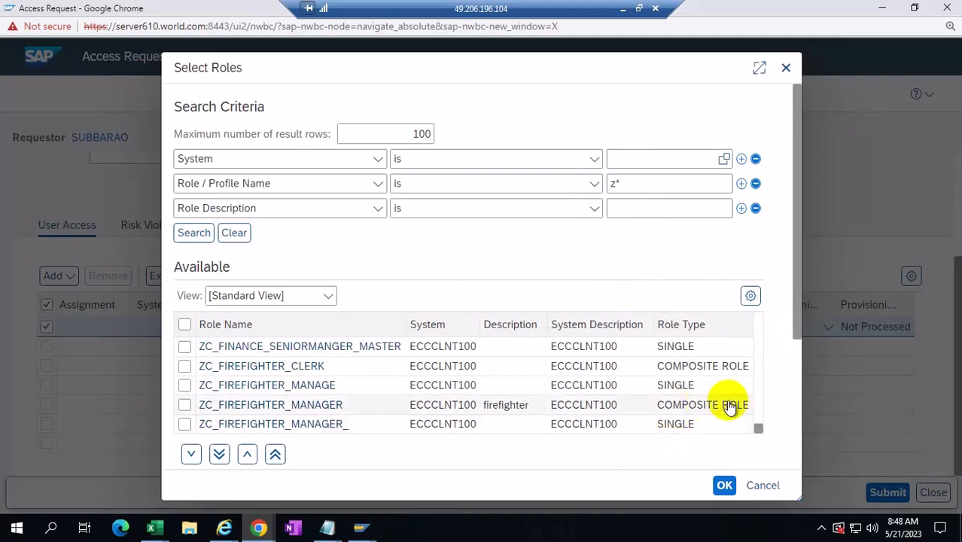
pyautogui.click(184, 404)
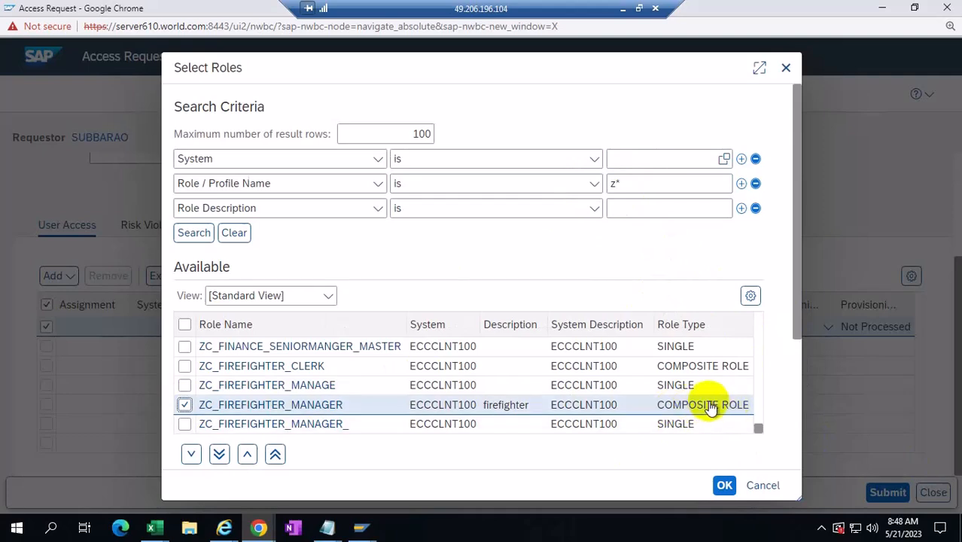
# - Replace the Role / Profile Name search criterion with z*sin
pyautogui.press('BackSpace')
pyautogui.press('BackSpace')
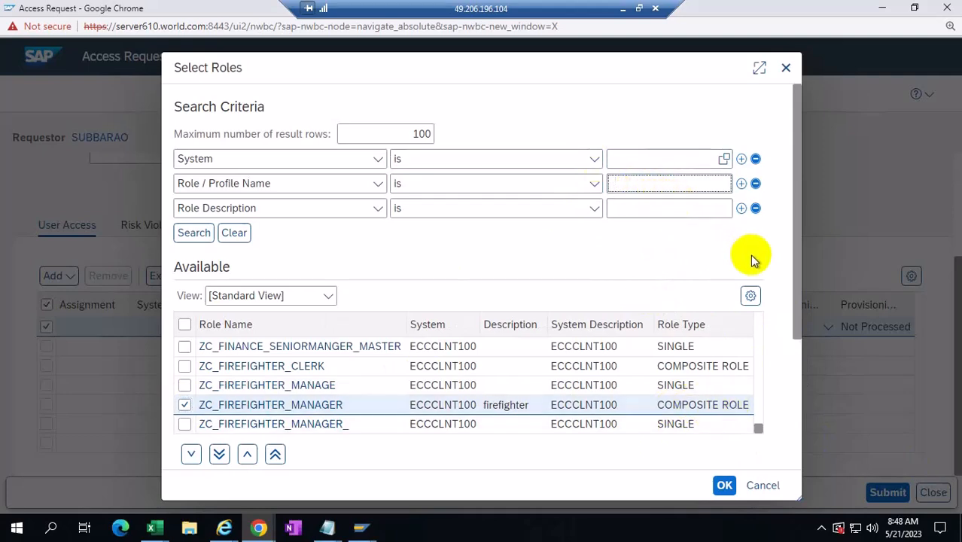
pyautogui.write('z*')
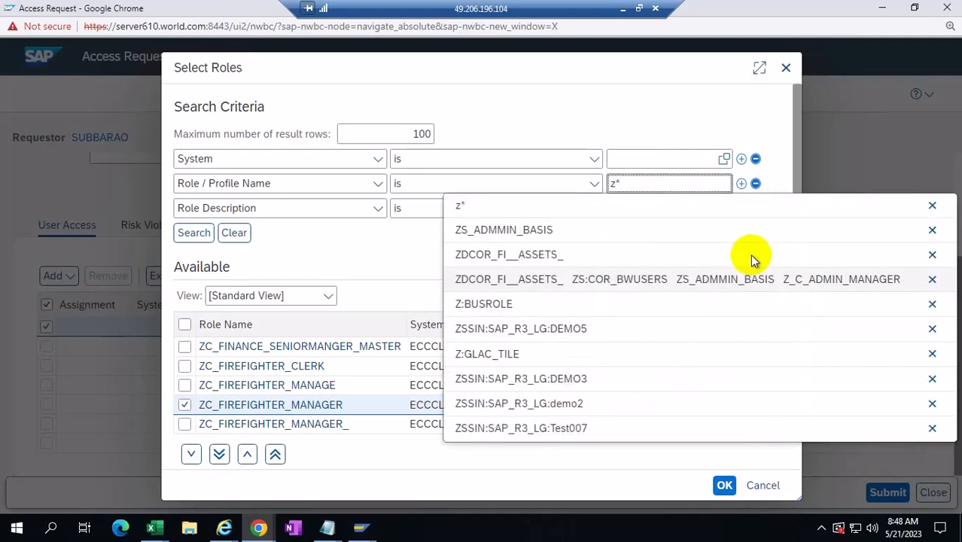
pyautogui.write('sin')
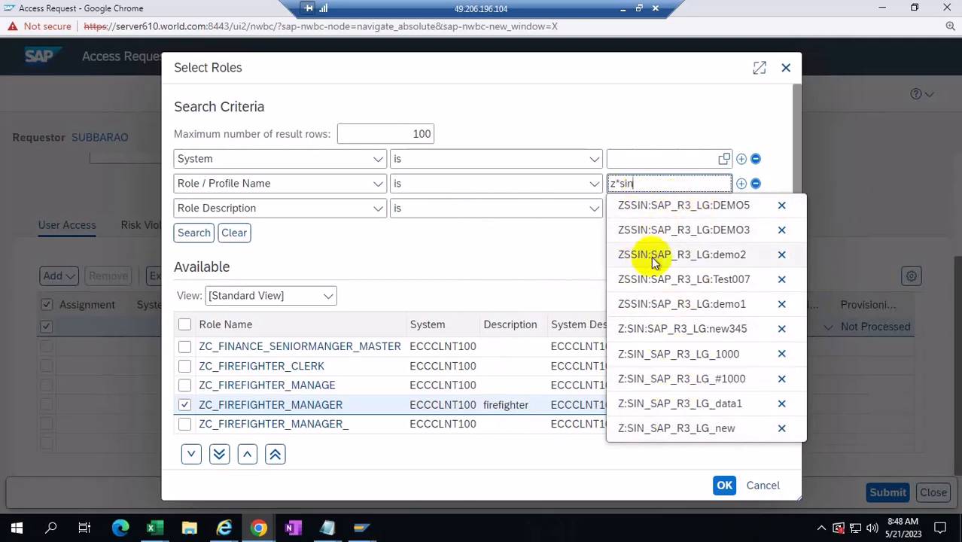
pyautogui.click(524, 244)
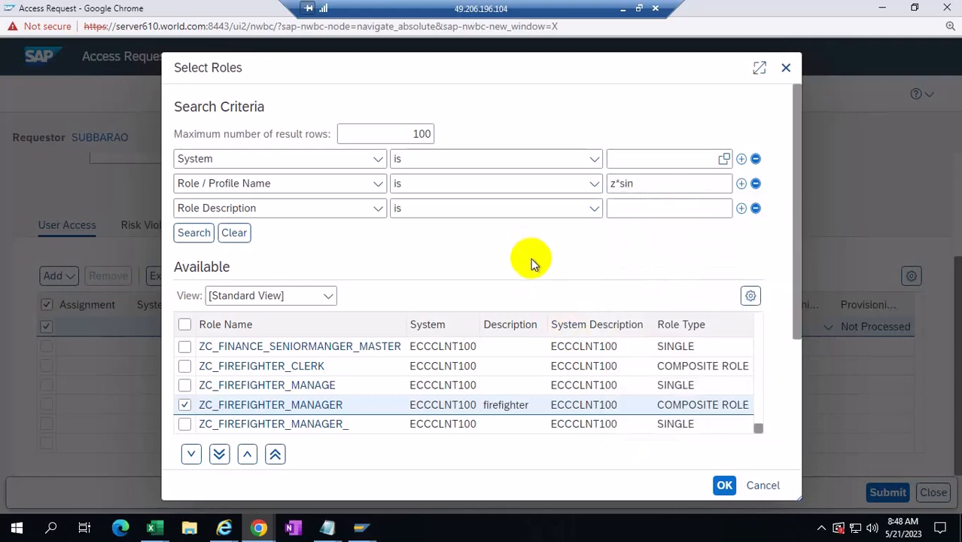
# - Switch to the COMPO.XLS workbook and set the role status of Z:BUS1 in cell H2 to PRD
pyautogui.moveTo(151, 527)
pyautogui.click(231, 474)
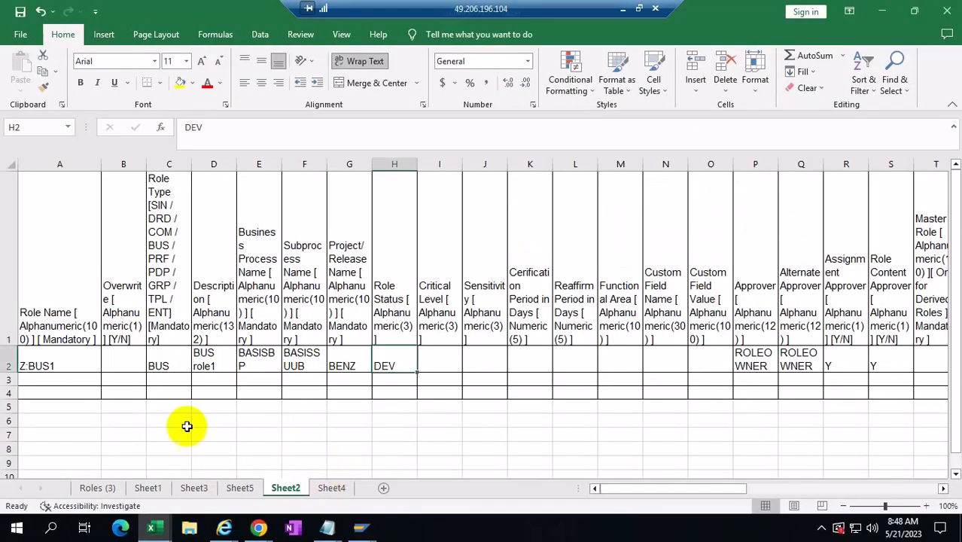
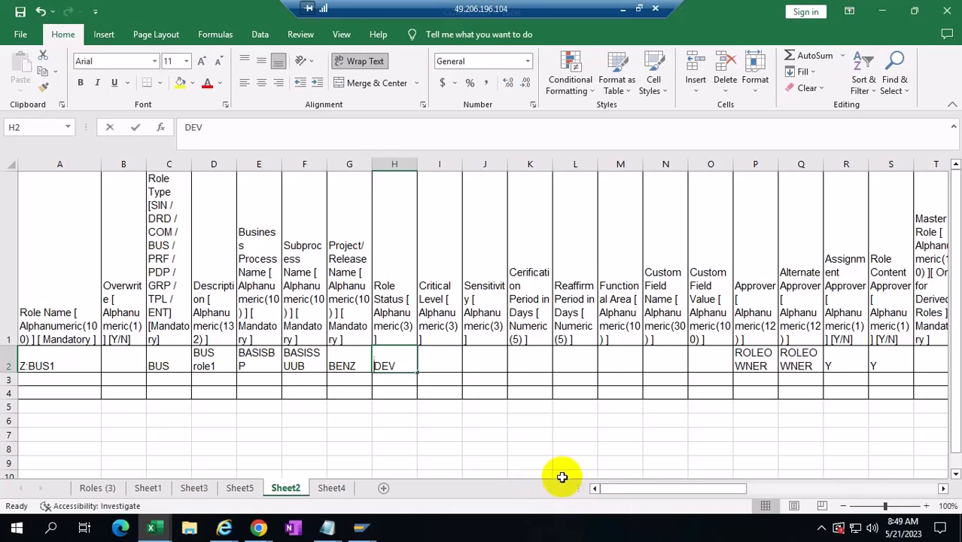
pyautogui.write('DE')
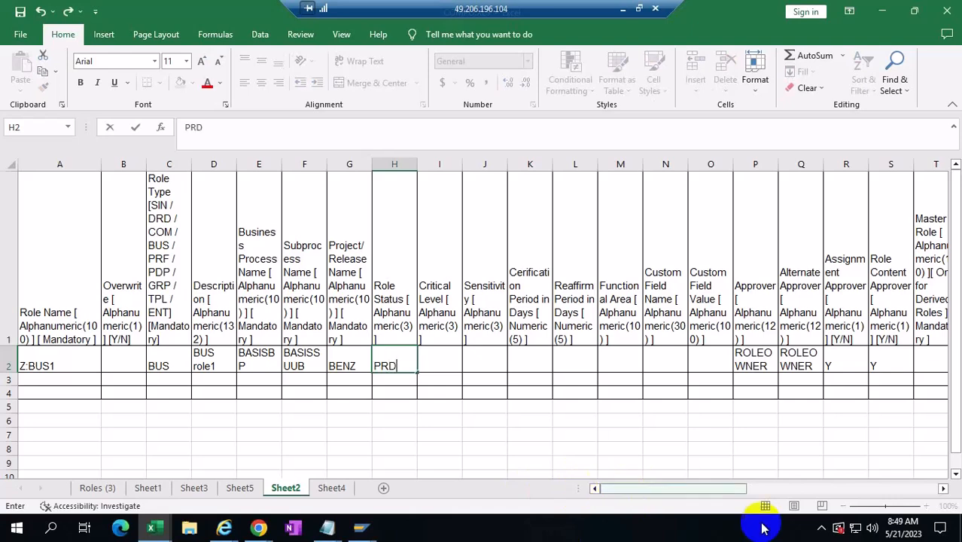
pyautogui.click(395, 408)
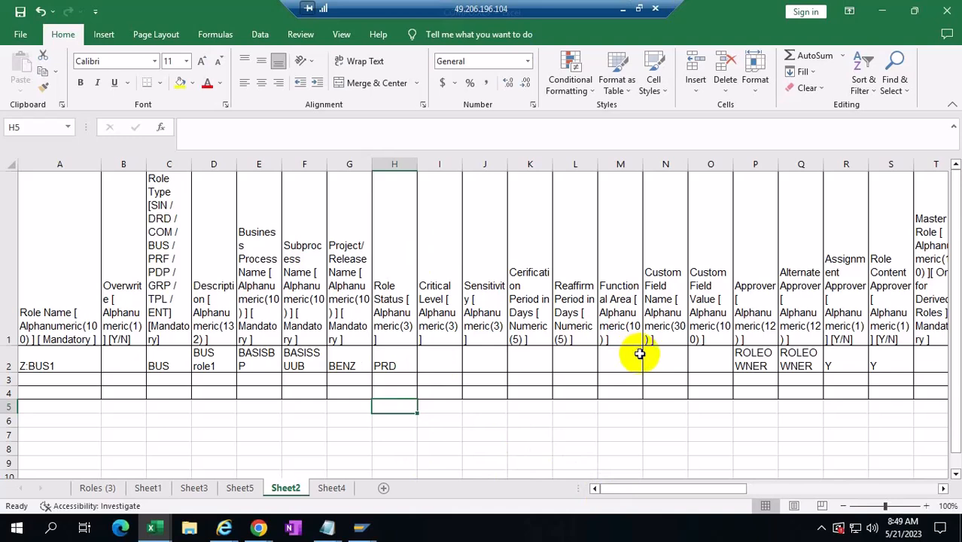
pyautogui.click(475, 435)
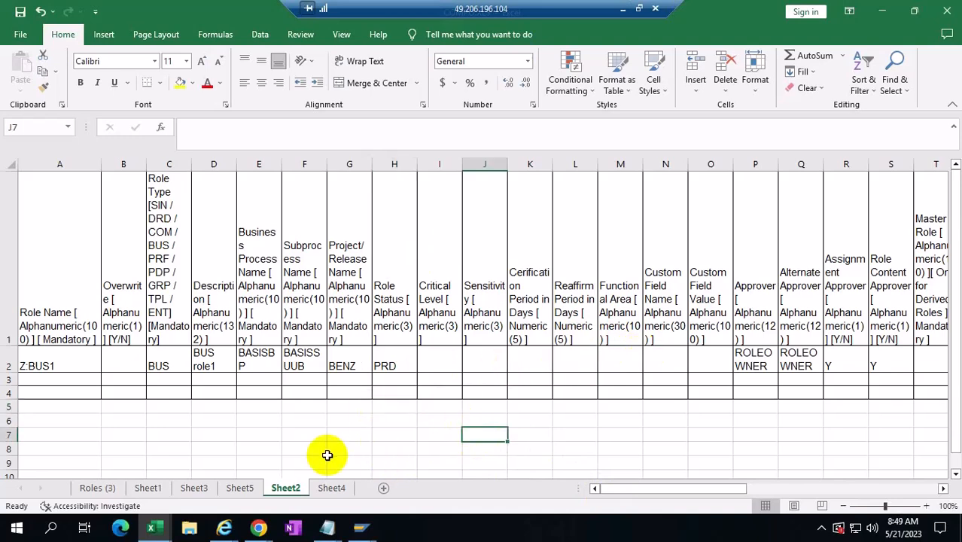
# - Return to the access request's role search and empty the Role / Profile Name criterion
pyautogui.click(258, 527)
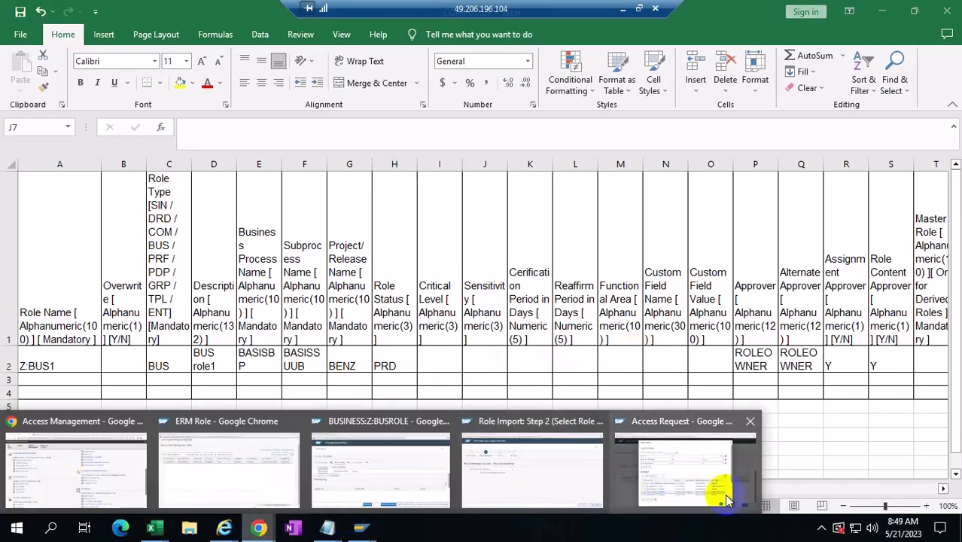
pyautogui.click(706, 465)
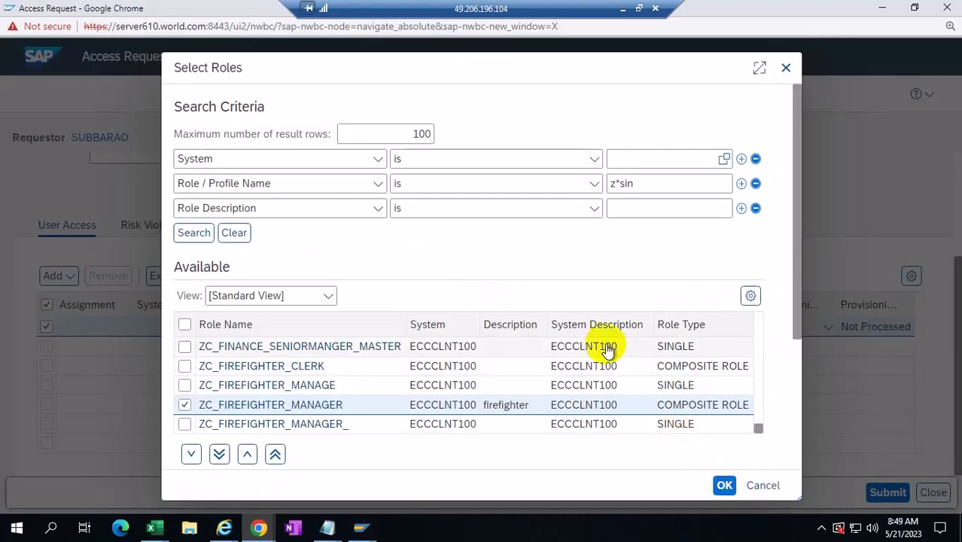
pyautogui.click(640, 187)
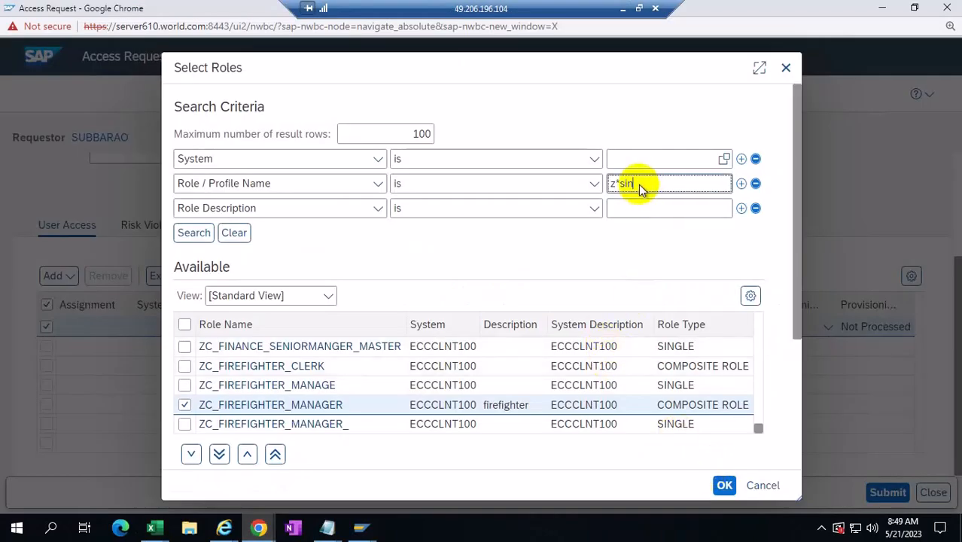
pyautogui.press('BackSpace')
pyautogui.press('BackSpace')
pyautogui.press('BackSpace')
pyautogui.press('BackSpace')
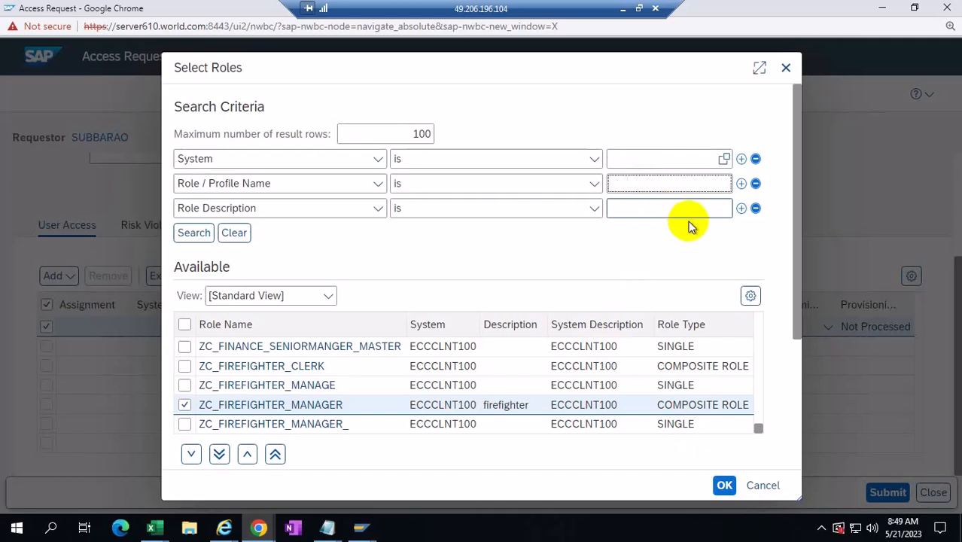
# - Add a criterion row below System in the role search and set its field to Role Type
pyautogui.click(741, 183)
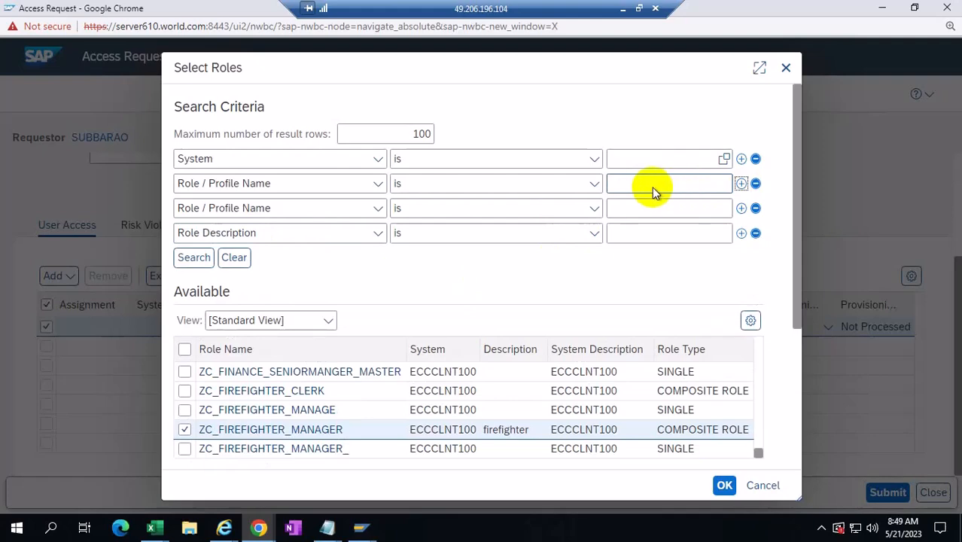
pyautogui.click(375, 183)
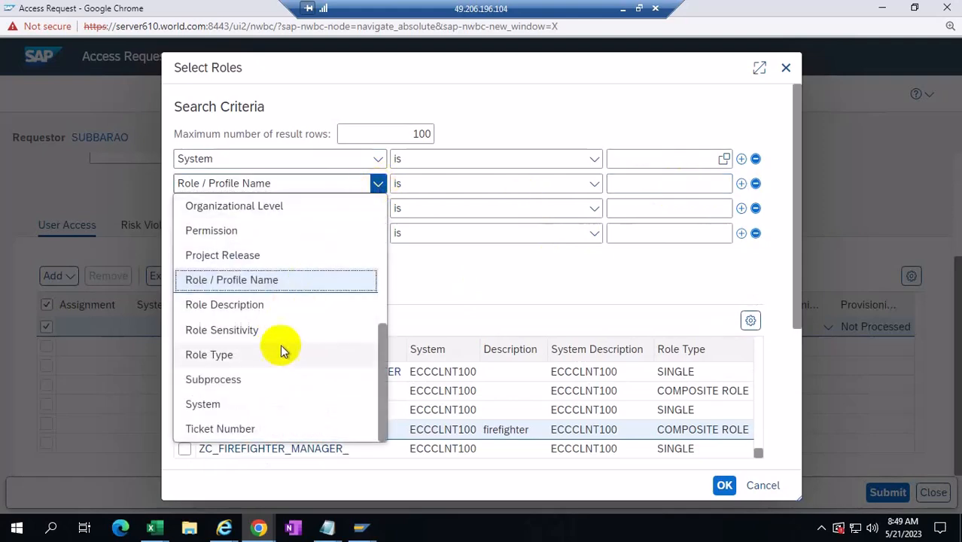
pyautogui.scroll(5, 276, 344)
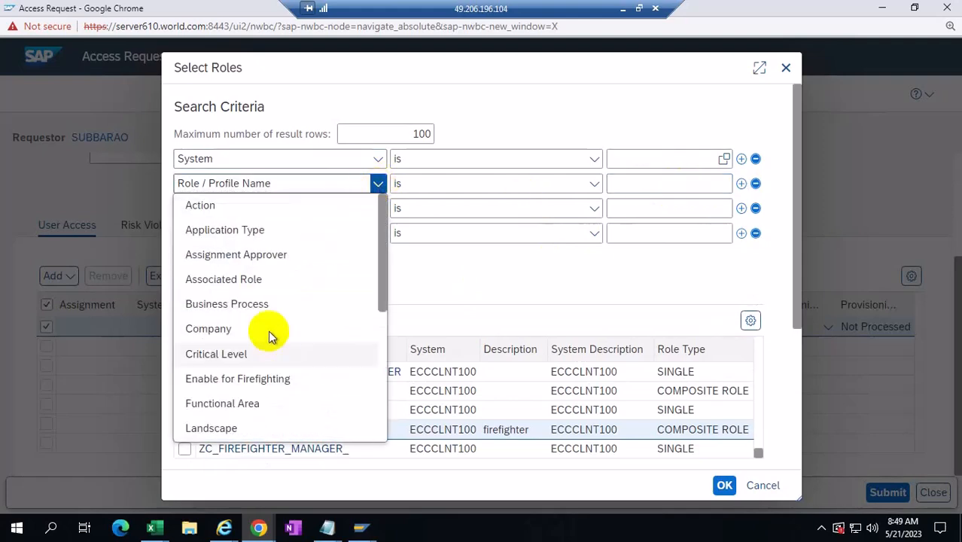
pyautogui.click(242, 304)
pyautogui.click(378, 183)
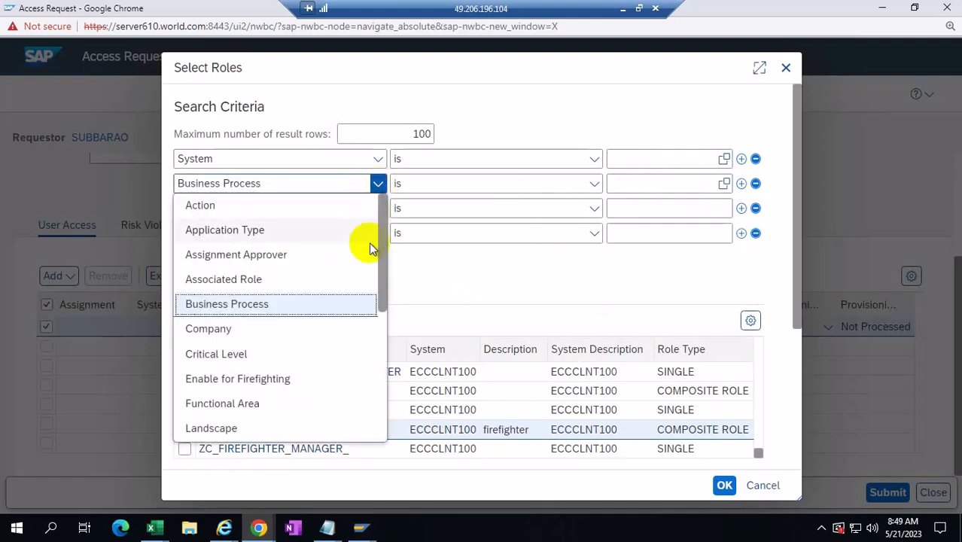
pyautogui.moveTo(382, 218); pyautogui.dragTo(380, 353)
pyautogui.click(245, 363)
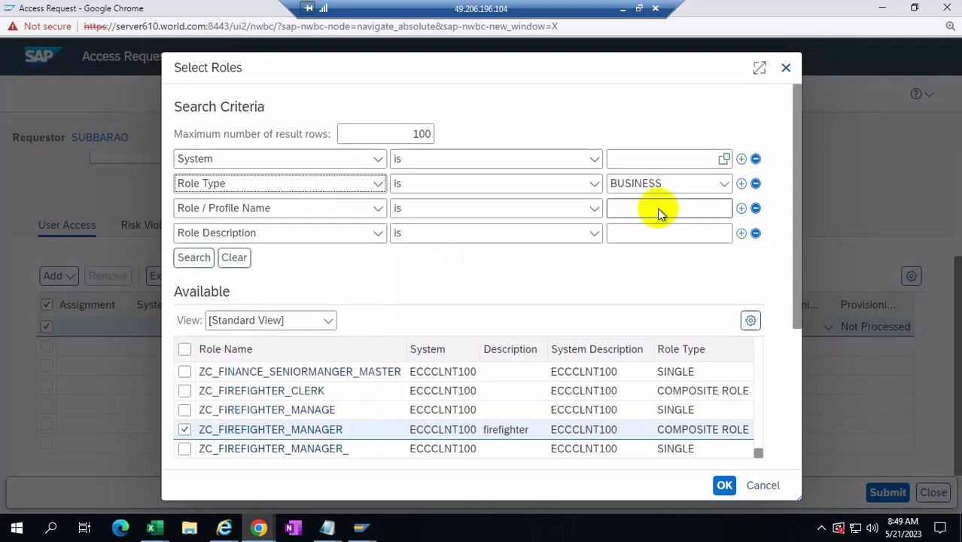
# - Search the available roles with Role Type BUSINESS, and remove the Role Type criterion
pyautogui.click(193, 257)
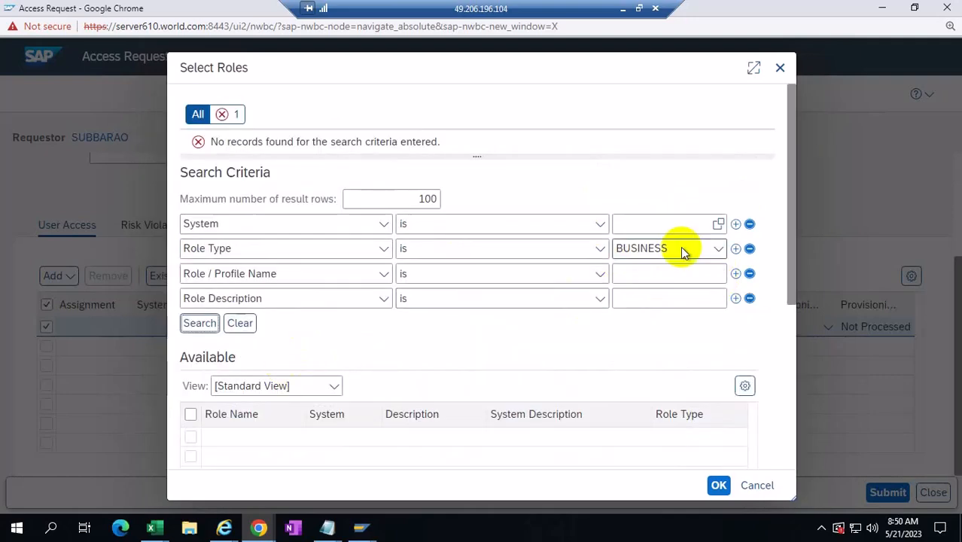
pyautogui.click(759, 254)
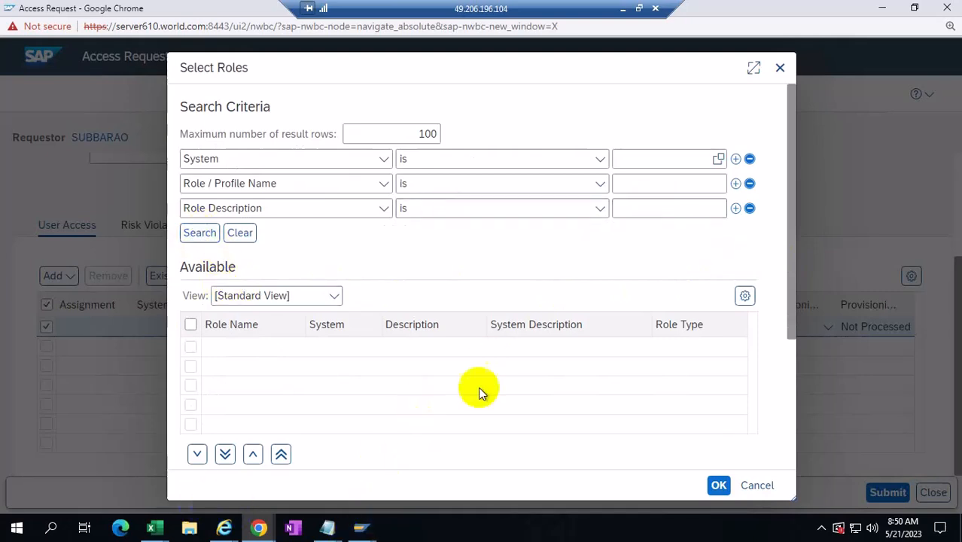
# - Copy the role name from cell A2 of COMPO.XLS and search the access request's roles for Role / Profile Name Z:BUS
pyautogui.moveTo(155, 525)
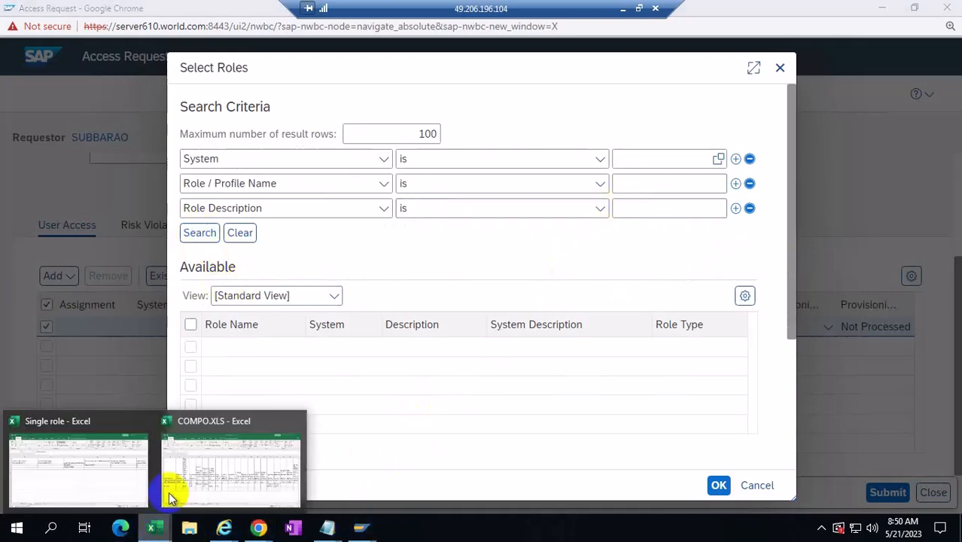
pyautogui.click(207, 459)
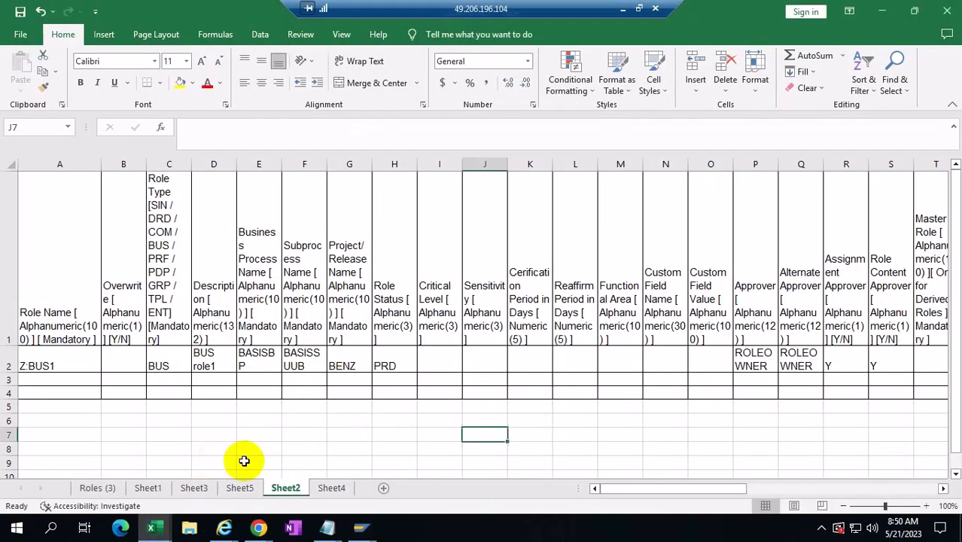
pyautogui.click(74, 367)
pyautogui.hotkey('ctrl', 'c')
pyautogui.hotkey('alt', 'Tab')
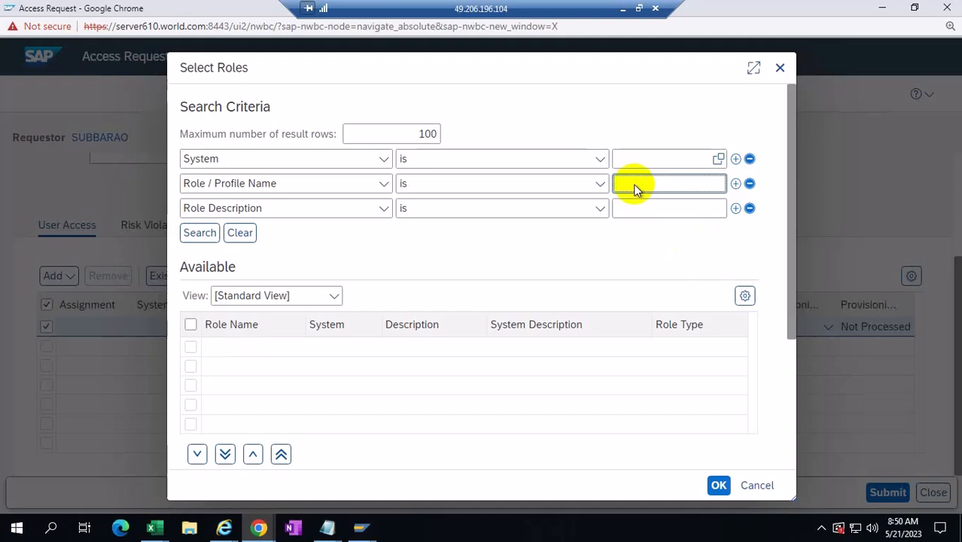
pyautogui.press('BackSpace')
pyautogui.click(200, 233)
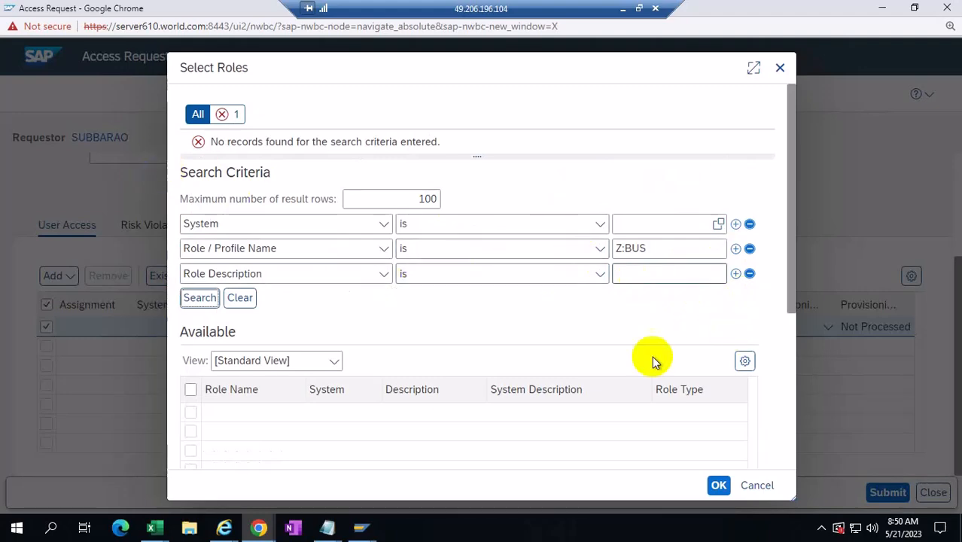
# - Switch back to COMPO.XLS and change the role name in cell A2 of Sheet2 to Z:BUS
pyautogui.moveTo(169, 532)
pyautogui.click(256, 460)
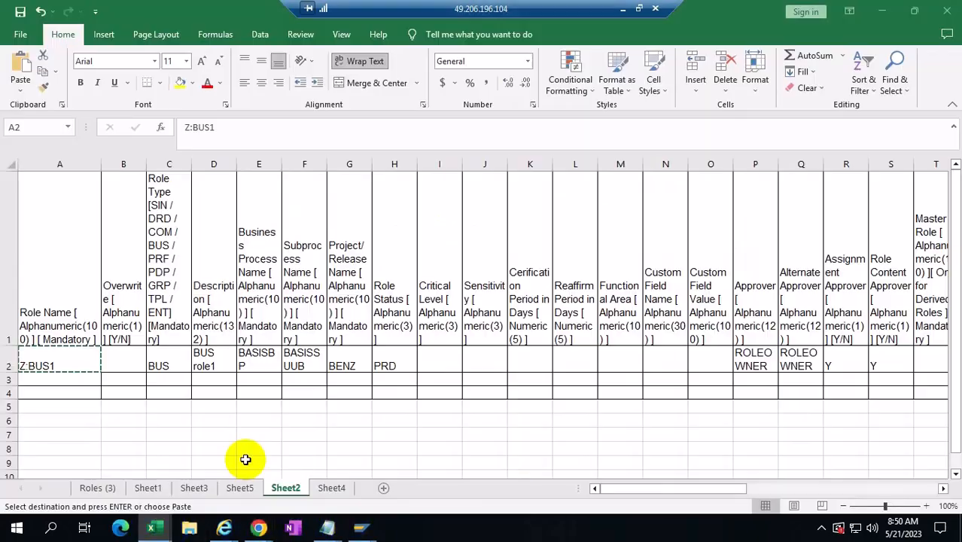
pyautogui.doubleClick(68, 365)
pyautogui.press('BackSpace')
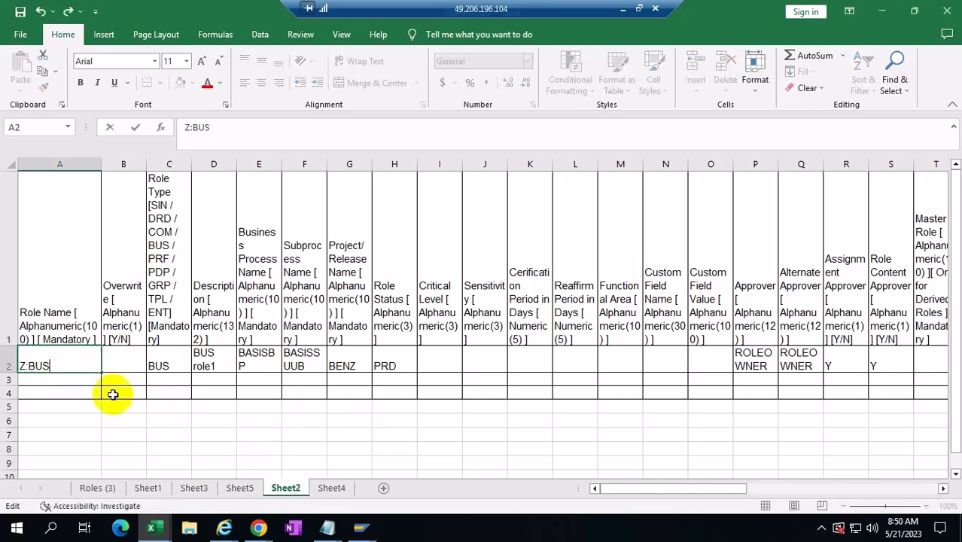
# - Copy all of Sheet2 and paste it over the entire text of RoleAttributesTemplate (3) in Notepad
pyautogui.click(7, 162)
pyautogui.hotkey('ctrl', 'c')
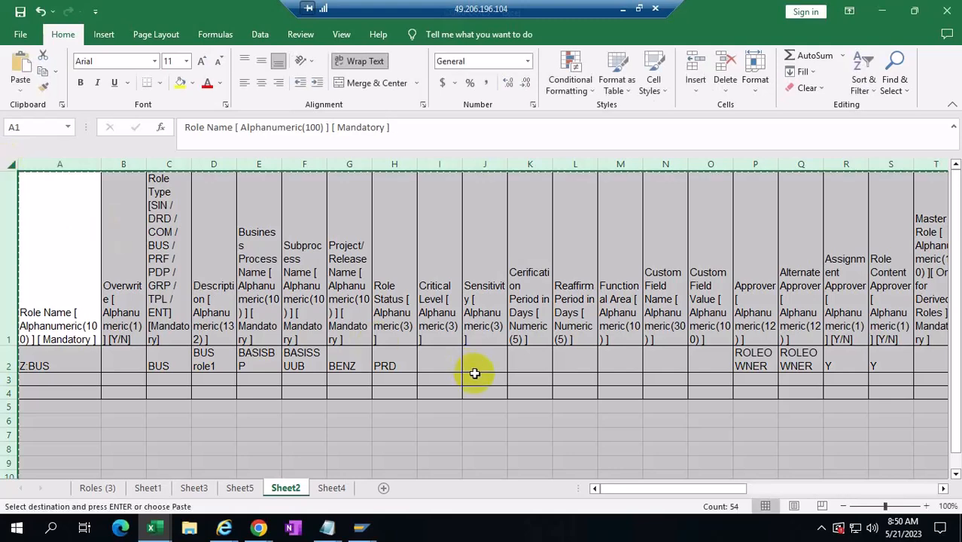
pyautogui.scroll(-6, 625, 410)
pyautogui.scroll(6, 627, 409)
pyautogui.moveTo(696, 489); pyautogui.dragTo(312, 440)
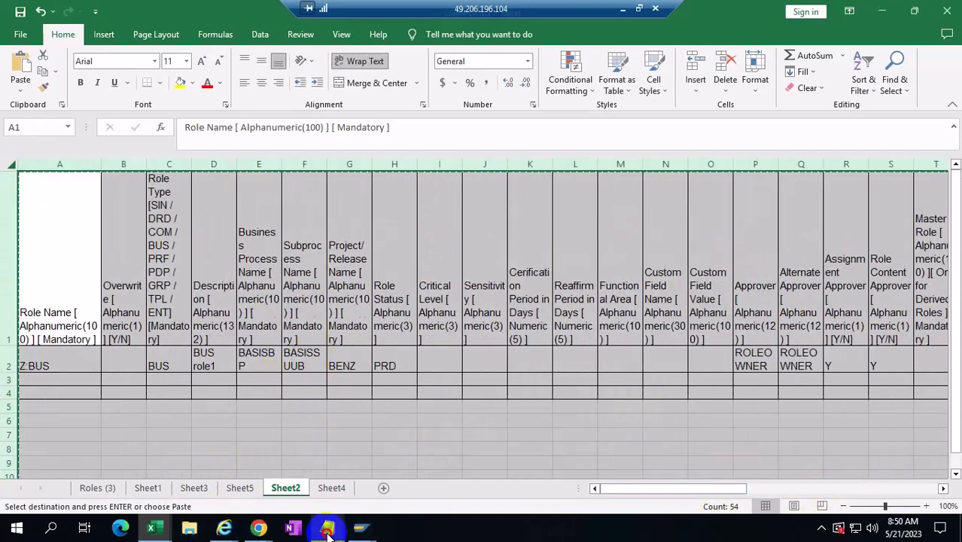
pyautogui.moveTo(326, 526)
pyautogui.click(659, 478)
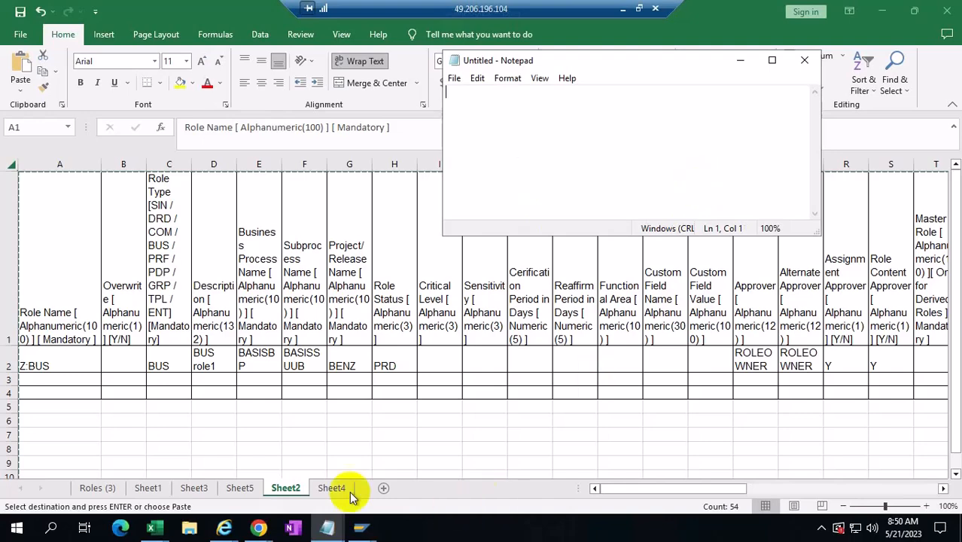
pyautogui.moveTo(327, 527)
pyautogui.click(910, 477)
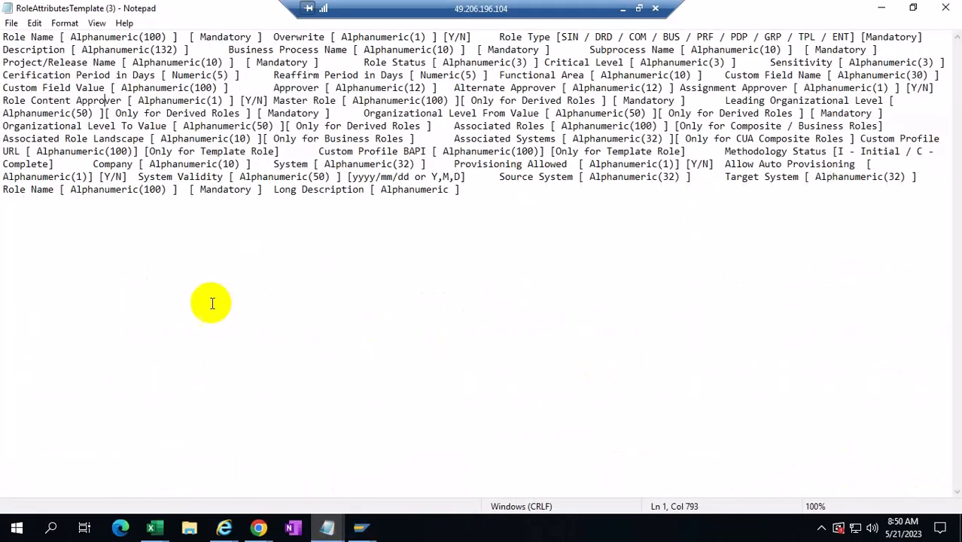
pyautogui.hotkey('ctrl', 'a')
pyautogui.hotkey('ctrl', 'v')
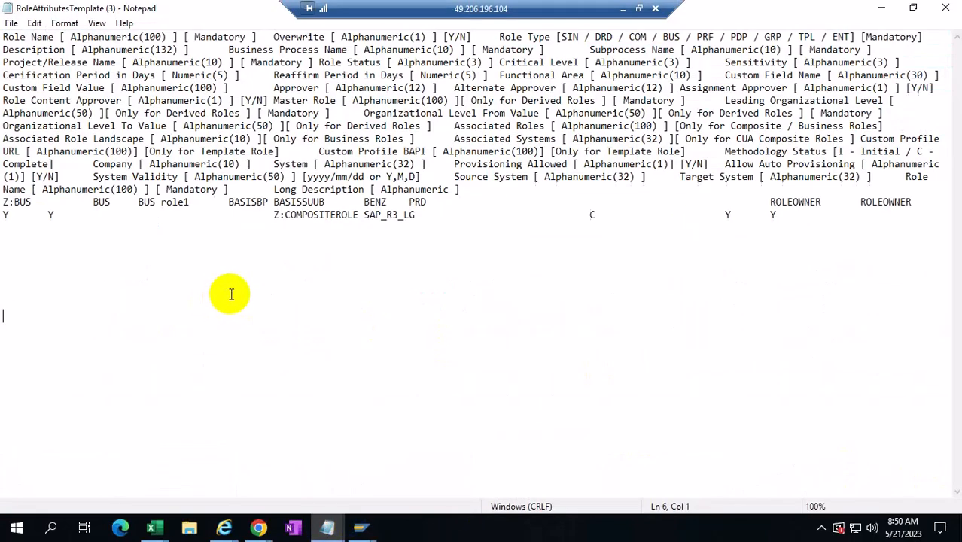
# - Save RoleAttributesTemplate (3), and save a copy under the same name on the Desktop
pyautogui.click(11, 23)
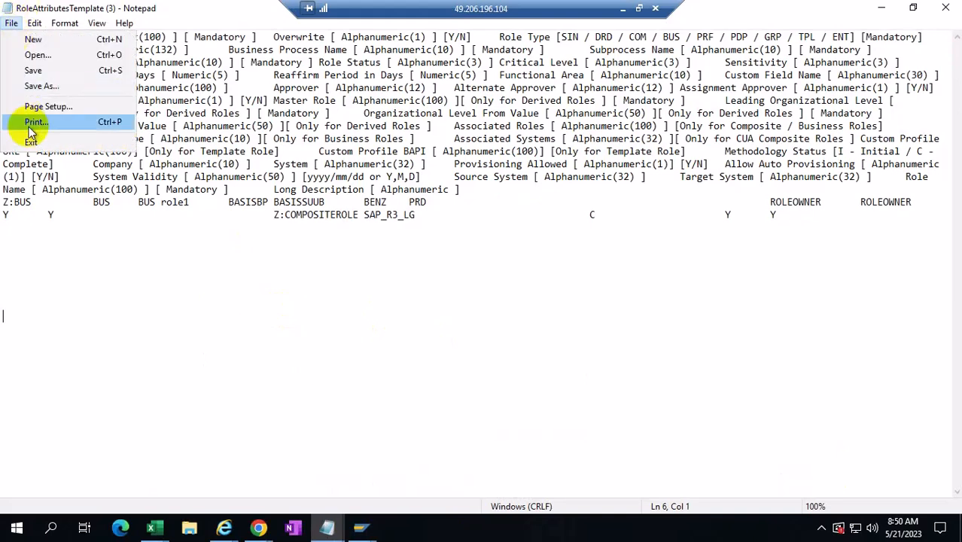
pyautogui.click(34, 71)
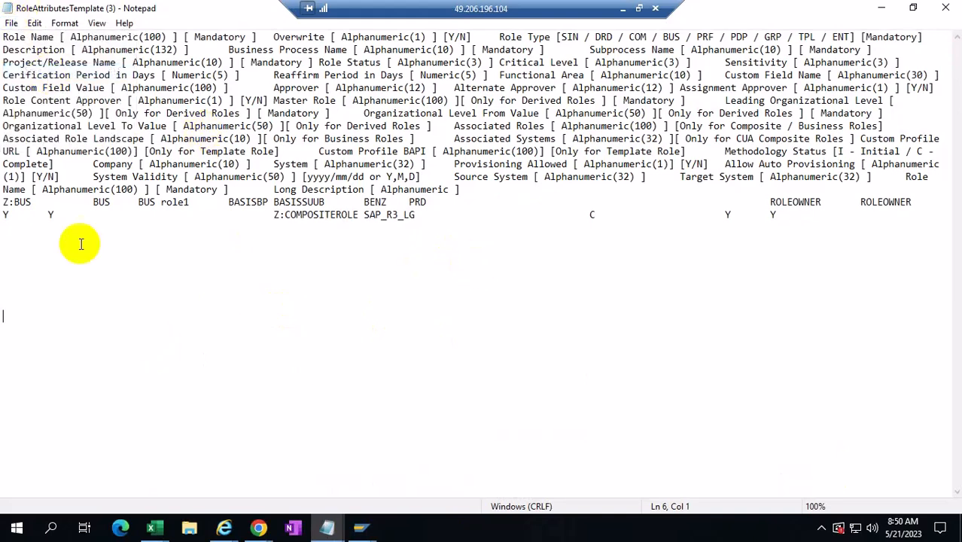
pyautogui.click(11, 23)
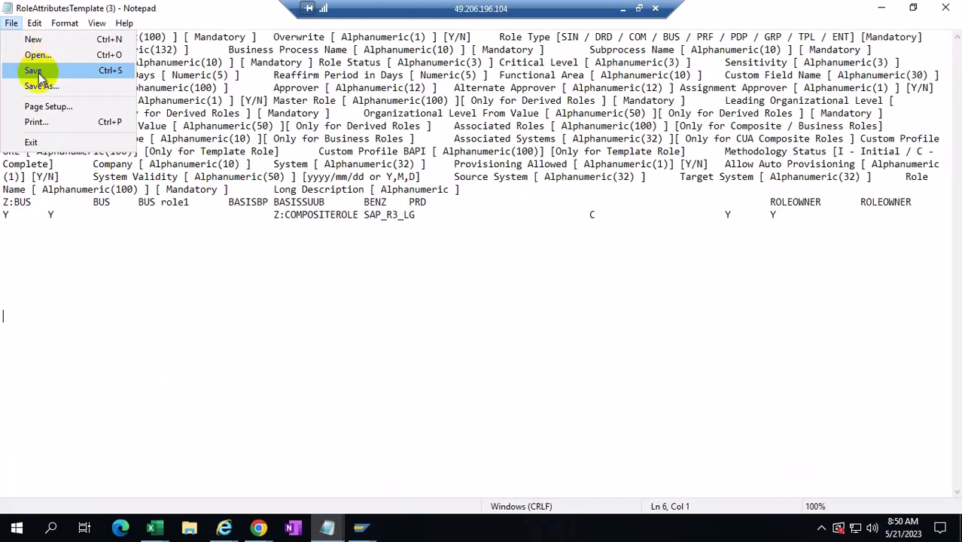
pyautogui.click(35, 71)
pyautogui.click(9, 24)
pyautogui.click(26, 84)
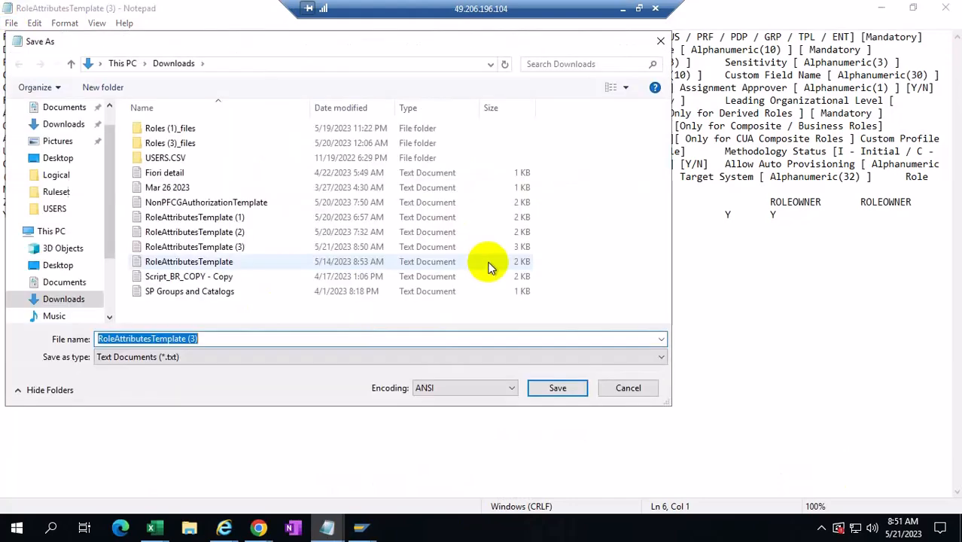
pyautogui.click(58, 158)
pyautogui.click(554, 387)
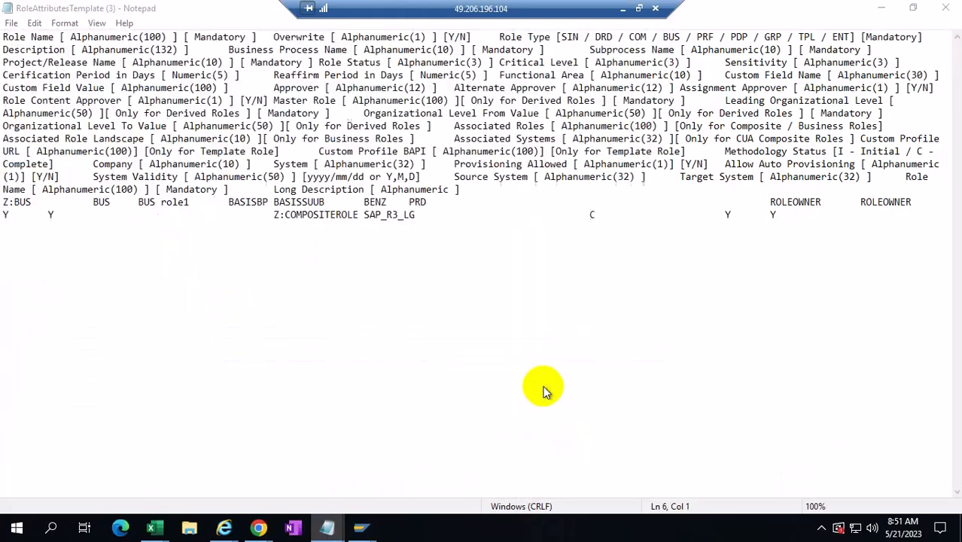
# - In the Role Import window, recheck the defined criteria and choose RoleAttributesTemplate (3).txt from the Desktop as the file source
pyautogui.click(258, 526)
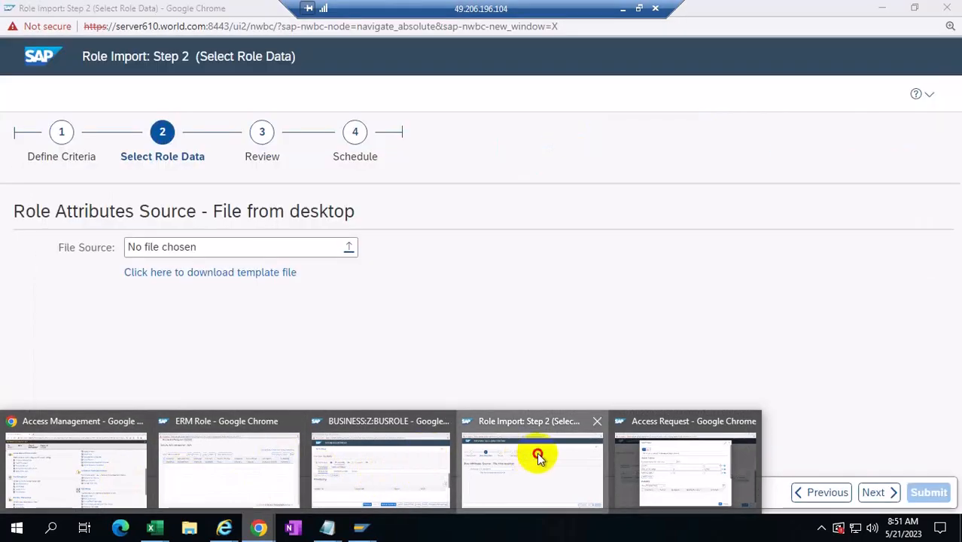
pyautogui.click(532, 455)
pyautogui.click(820, 493)
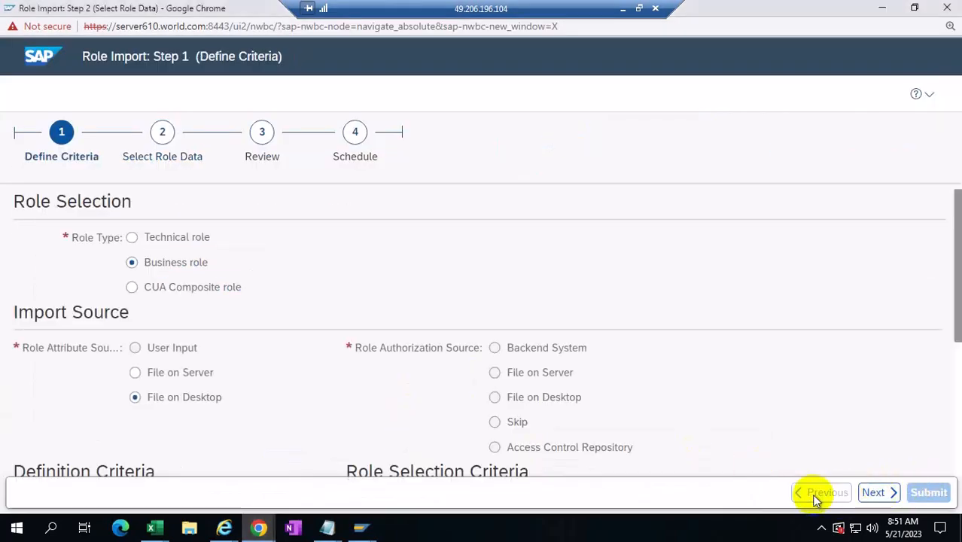
pyautogui.scroll(-3, 525, 195)
pyautogui.click(886, 498)
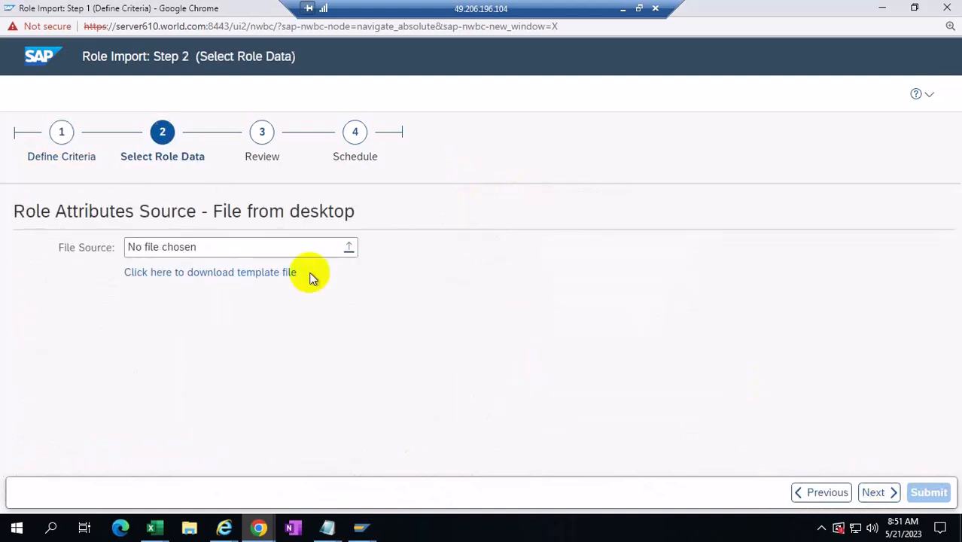
pyautogui.click(351, 250)
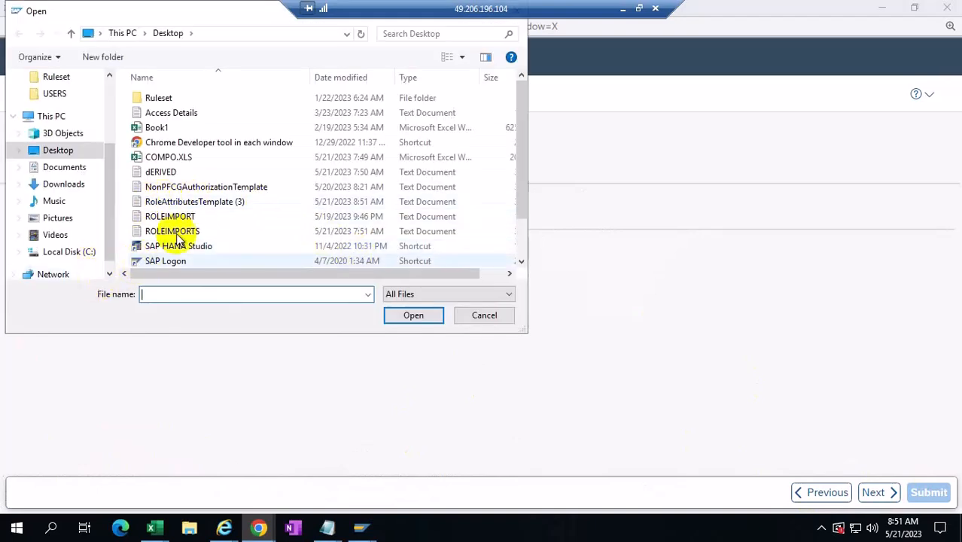
pyautogui.click(209, 201)
pyautogui.click(400, 316)
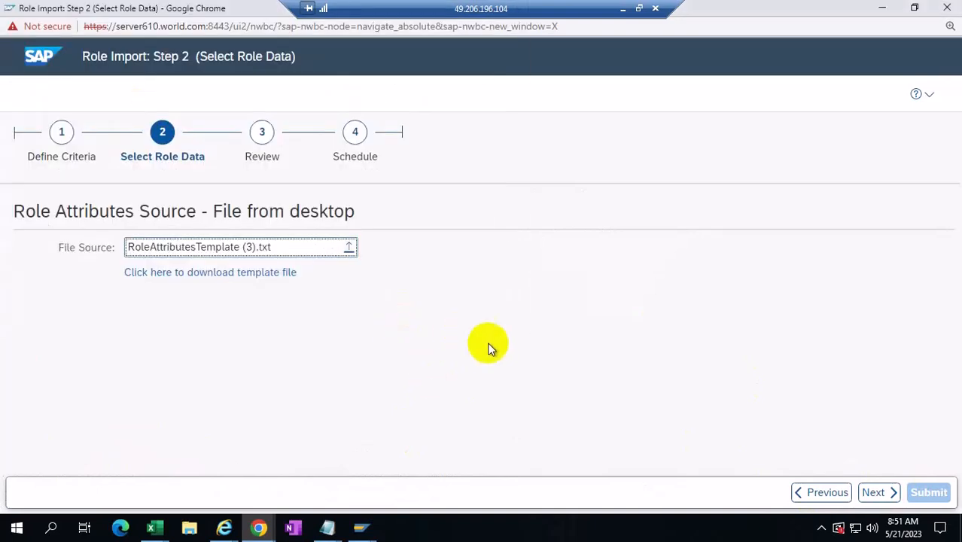
# - Advance the role import to Review and show a preview of all roles
pyautogui.click(876, 492)
pyautogui.click(30, 252)
pyautogui.click(38, 300)
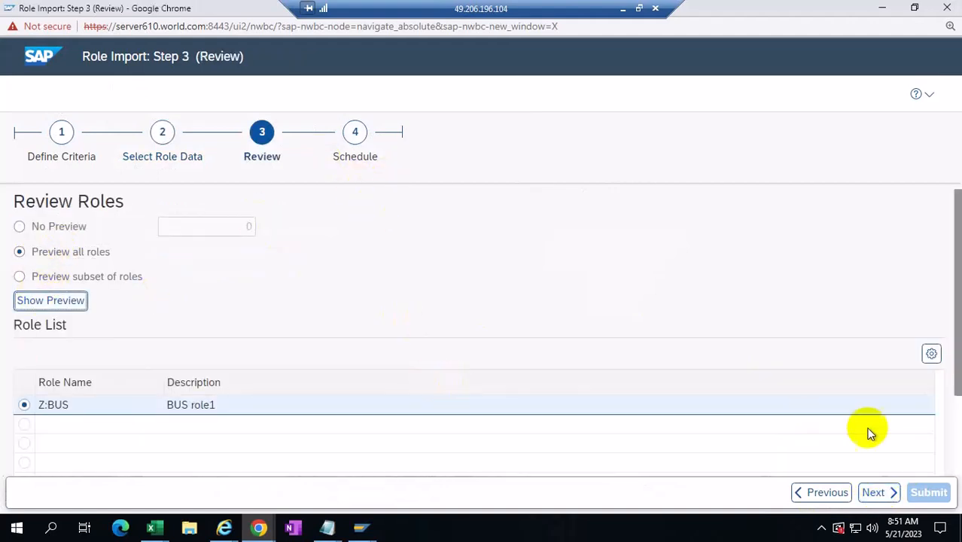
# - Submit the role import with the Foreground schedule and close the Role Import window
pyautogui.click(876, 494)
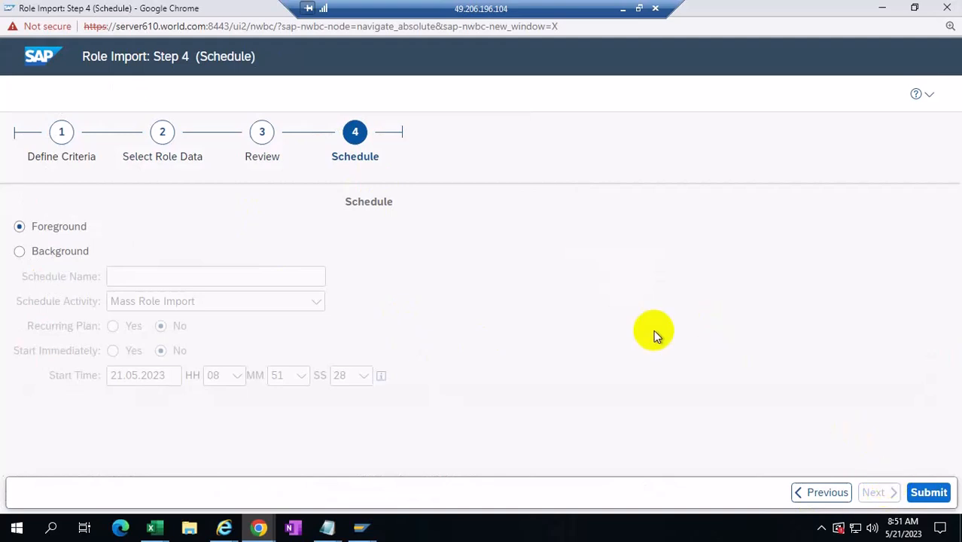
pyautogui.click(927, 492)
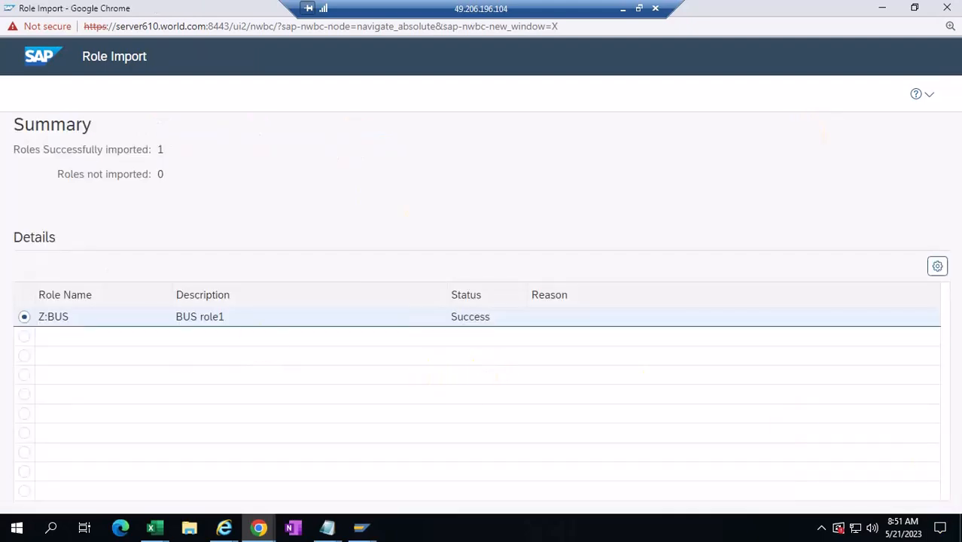
pyautogui.click(946, 9)
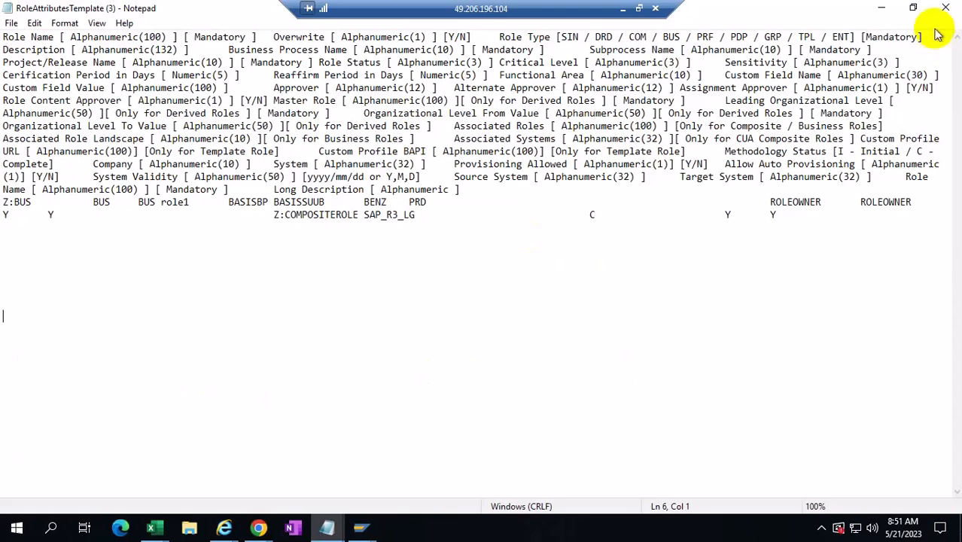
# - Minimize the Notepad file, and open a new Access Request from Access Management in a maximized window
pyautogui.click(882, 9)
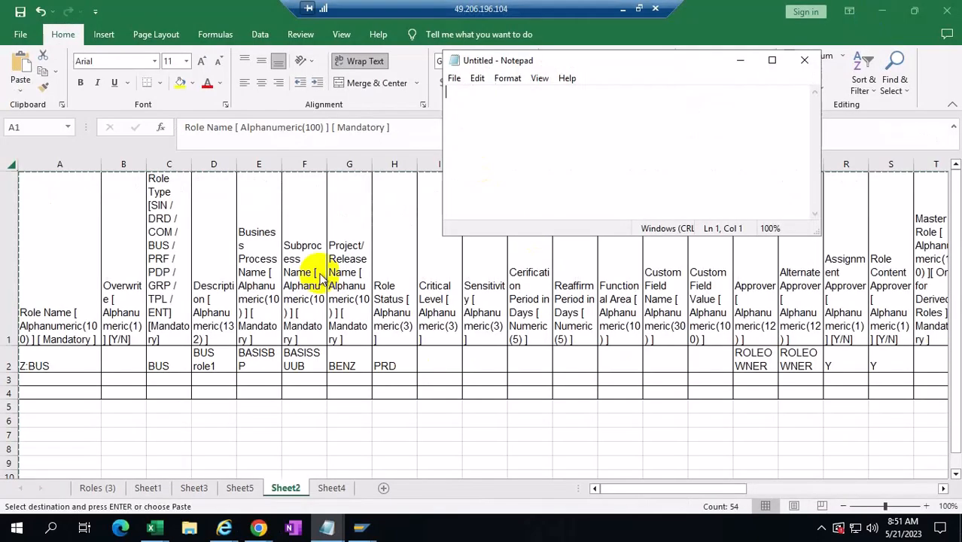
pyautogui.click(258, 527)
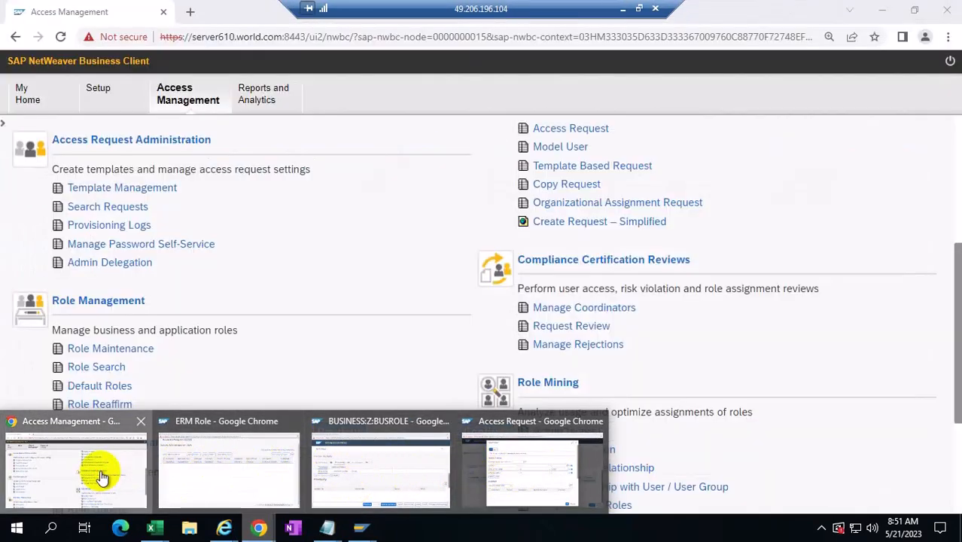
pyautogui.click(96, 468)
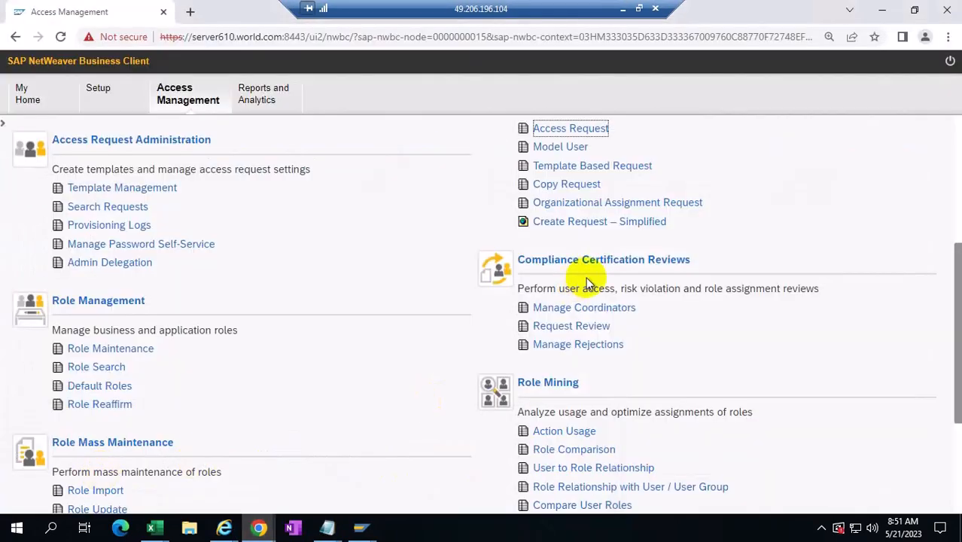
pyautogui.click(597, 130)
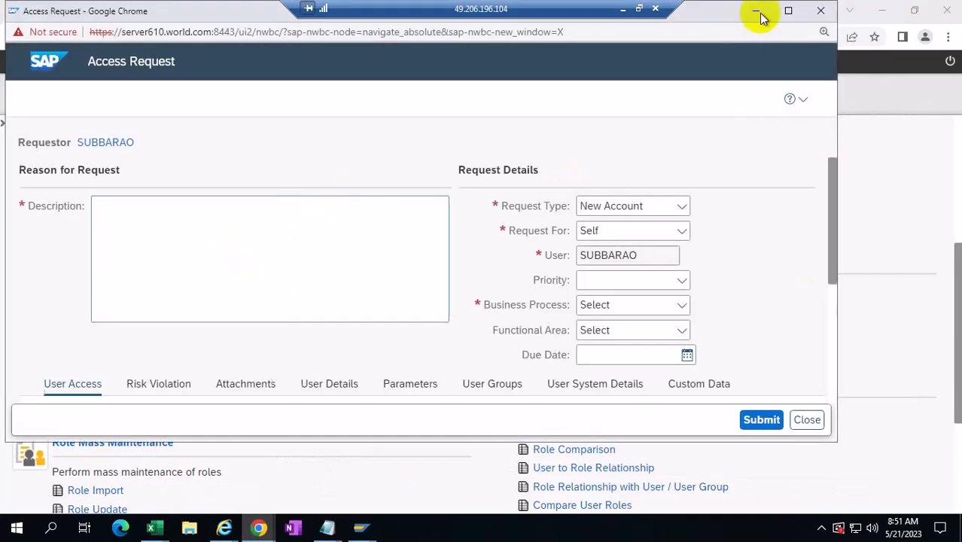
pyautogui.click(787, 11)
# - Try to add a role to the new request's User Access assignments, and dismiss the message
pyautogui.scroll(-2, 865, 331)
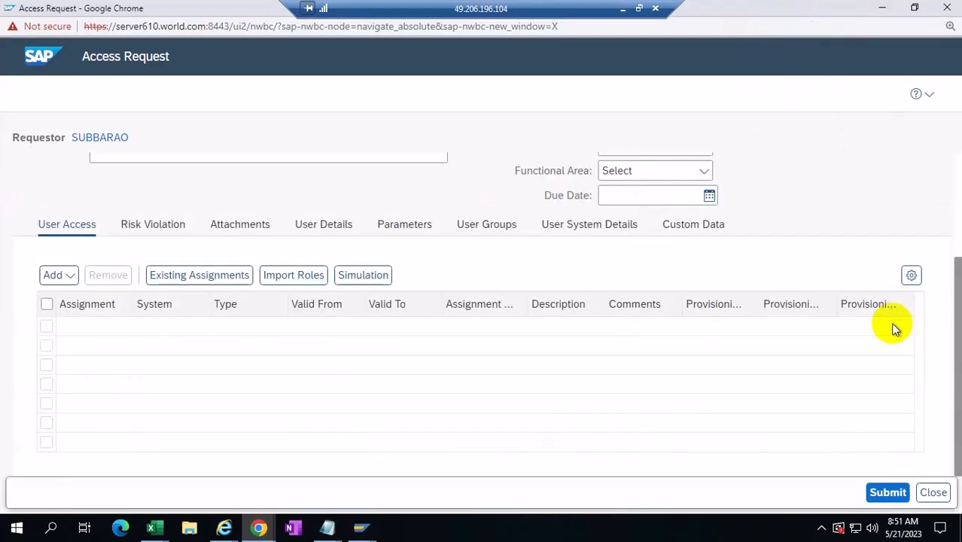
pyautogui.click(70, 277)
pyautogui.click(49, 299)
pyautogui.click(307, 443)
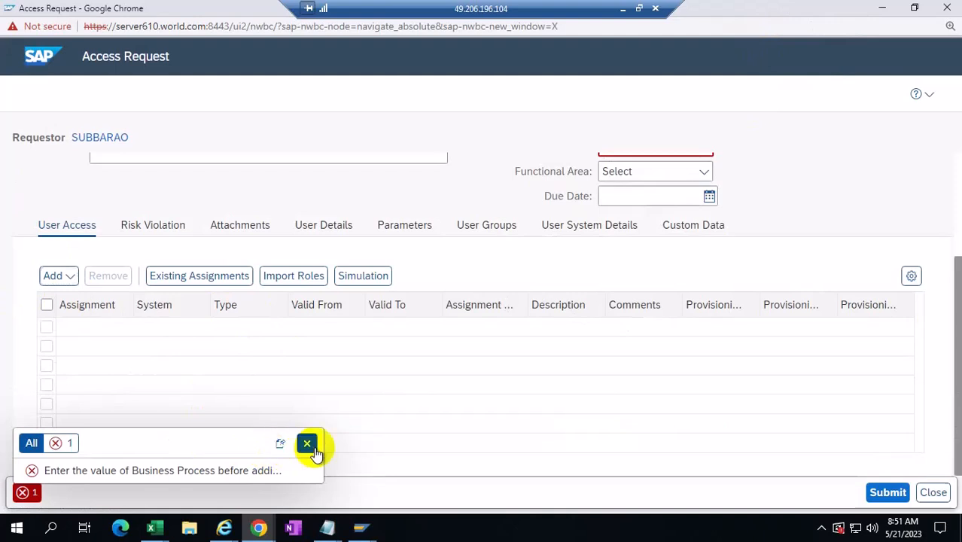
# - Set the new access request's Business Process to Basis
pyautogui.scroll(2, 942, 254)
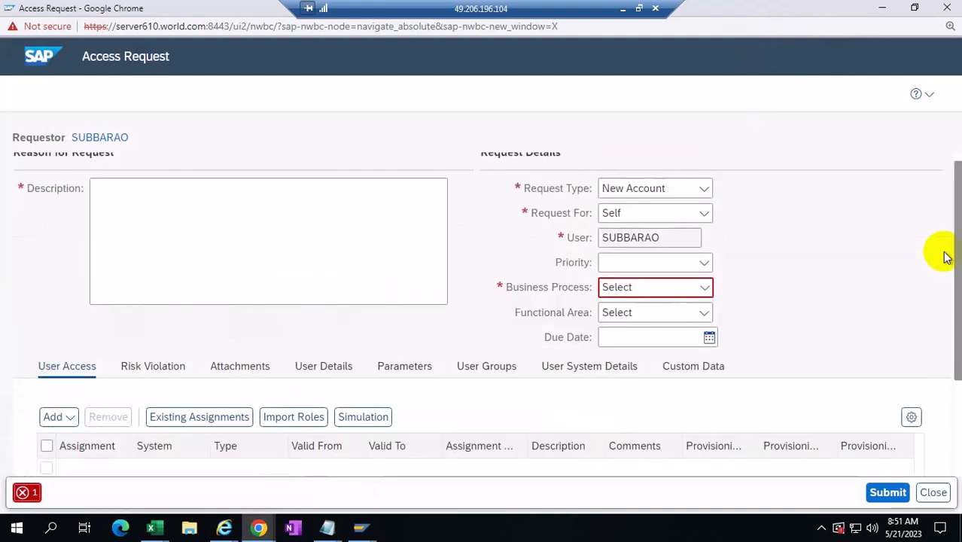
pyautogui.click(704, 287)
pyautogui.click(630, 139)
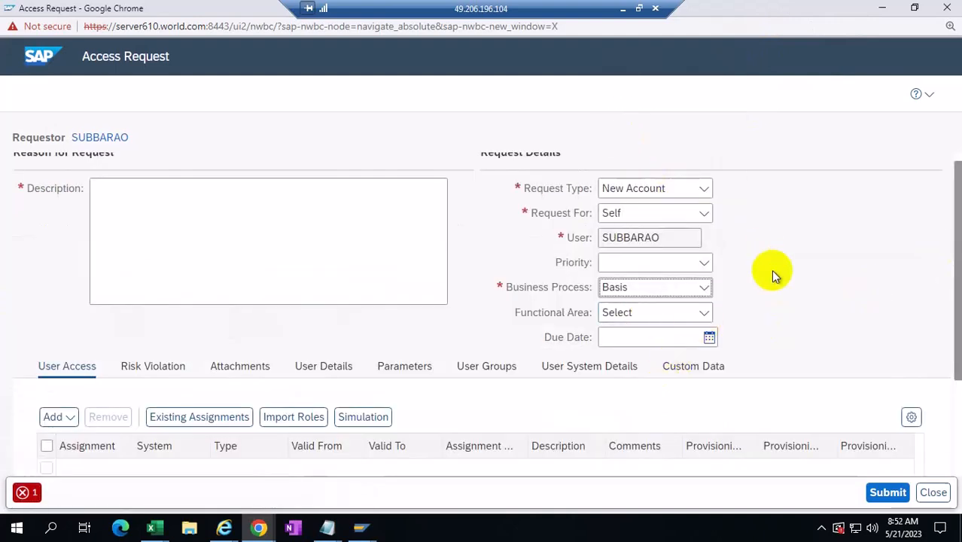
# - Start adding a role to the request's User Access assignments and search for roles of type BUSINESS
pyautogui.scroll(-2, 822, 301)
pyautogui.click(69, 275)
pyautogui.click(60, 299)
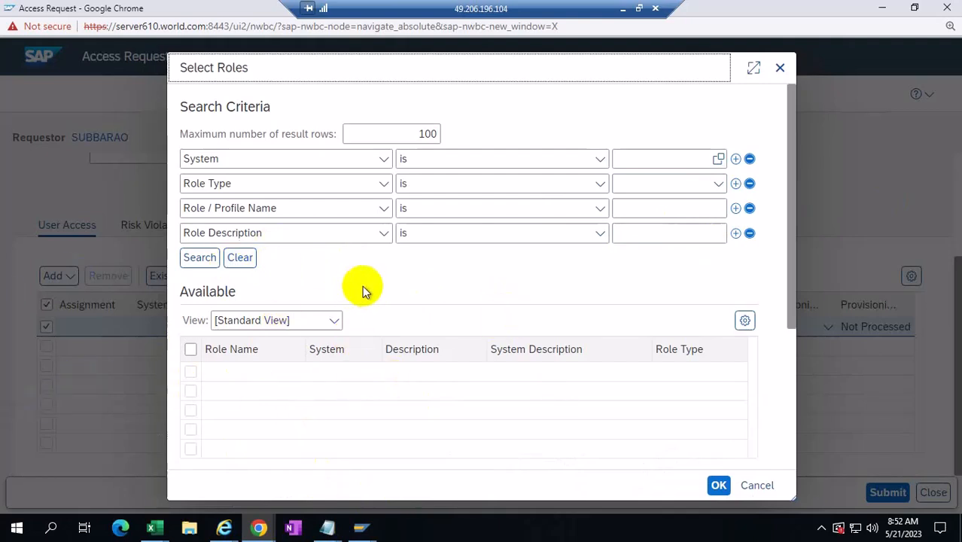
pyautogui.moveTo(259, 530)
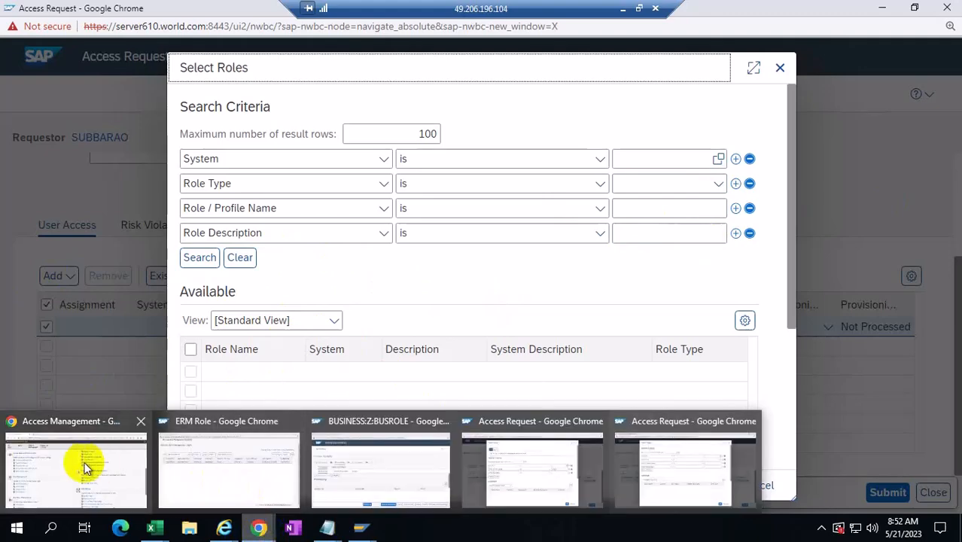
pyautogui.moveTo(78, 461)
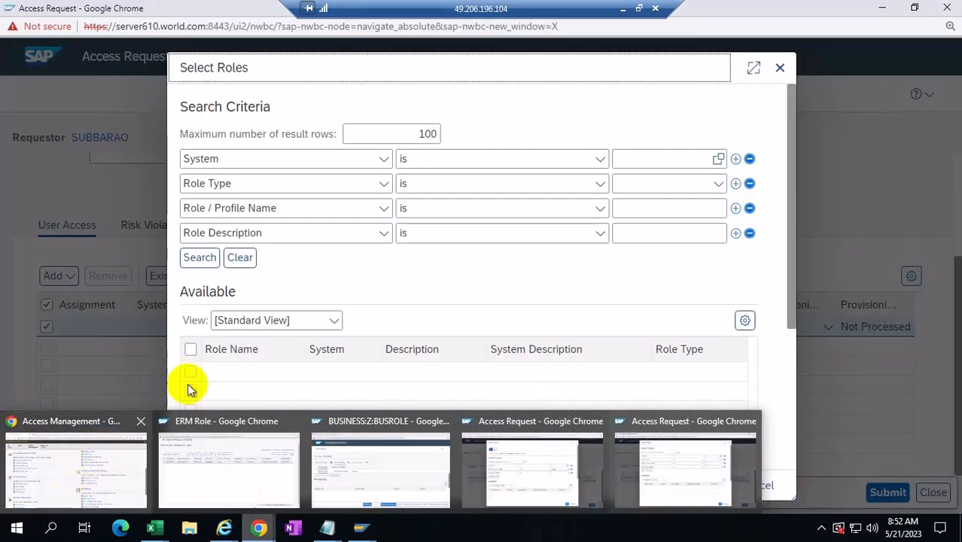
pyautogui.click(719, 183)
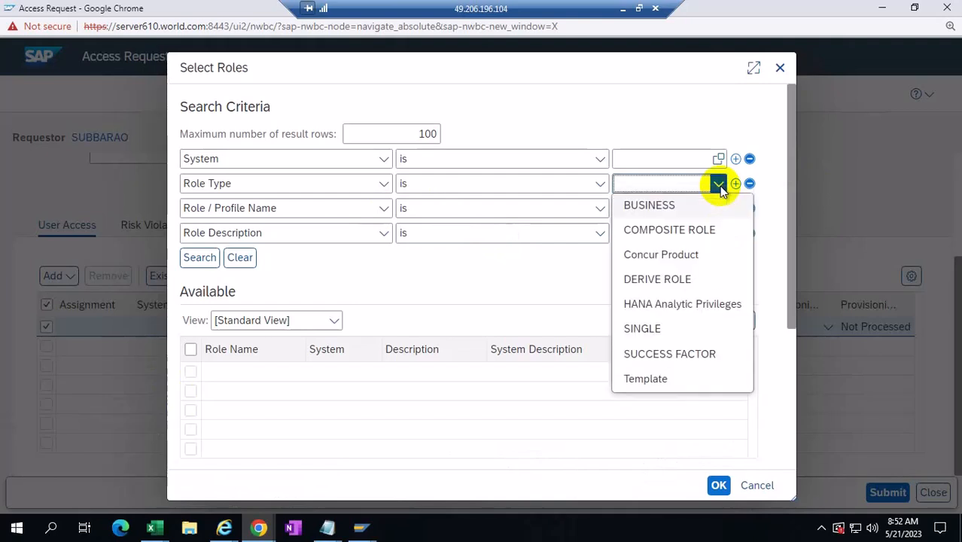
pyautogui.click(685, 205)
pyautogui.click(197, 258)
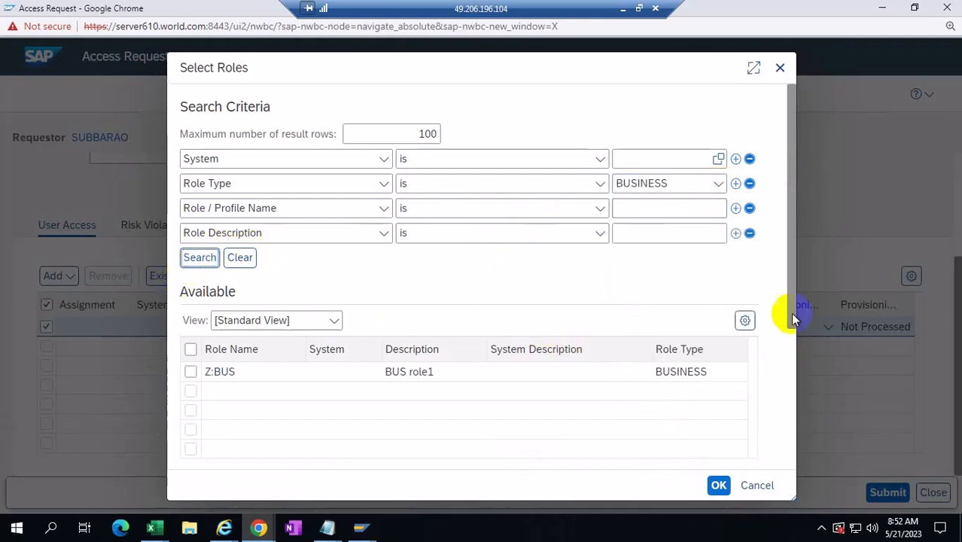
# - Move the found Z:BUS role to the selected roles and confirm it as an assignment of the access request
pyautogui.moveTo(790, 296); pyautogui.dragTo(790, 419)
pyautogui.click(198, 277)
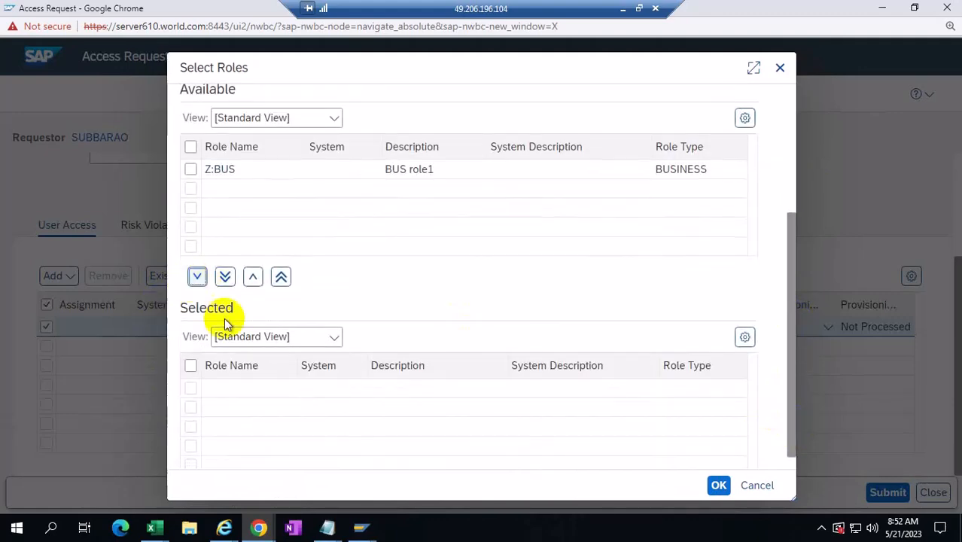
pyautogui.click(224, 277)
pyautogui.click(715, 486)
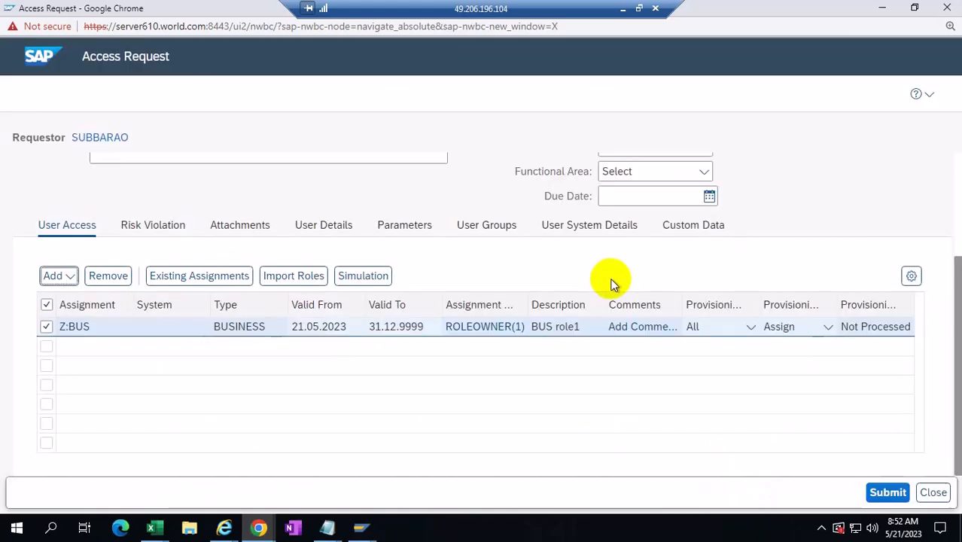
# - Review the Z:BUS row of the role attributes template in COMPO.XLS in Excel, and return to the Access Request in Chrome
pyautogui.moveTo(154, 527)
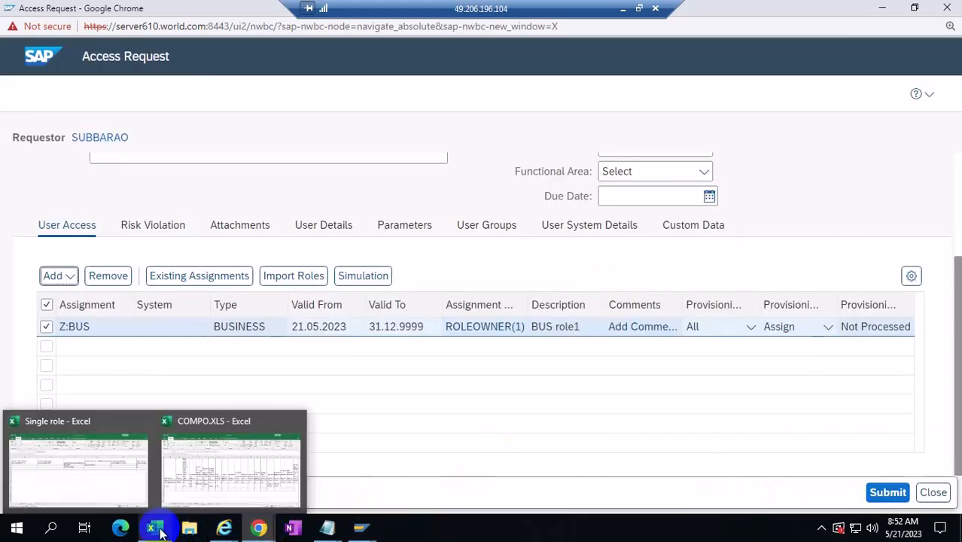
pyautogui.click(219, 456)
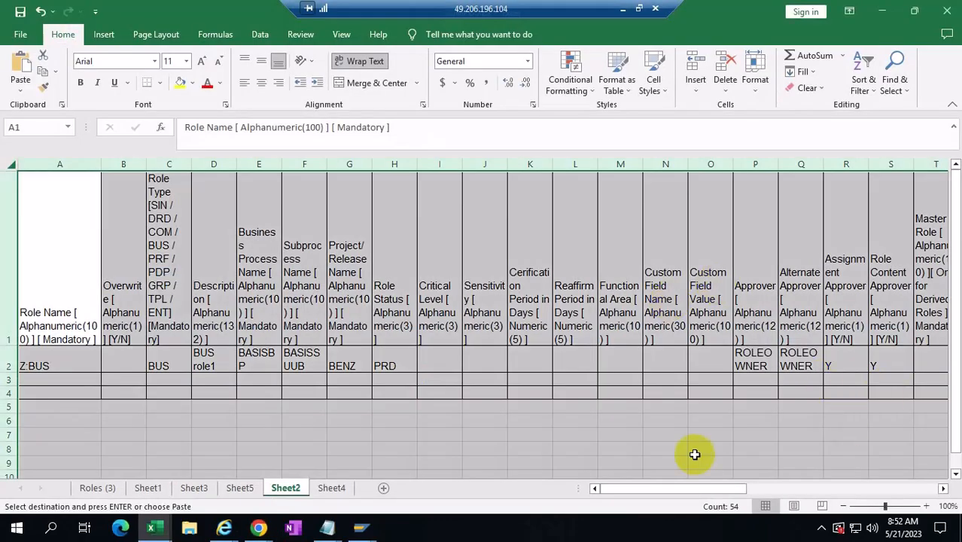
pyautogui.moveTo(680, 488); pyautogui.dragTo(590, 487)
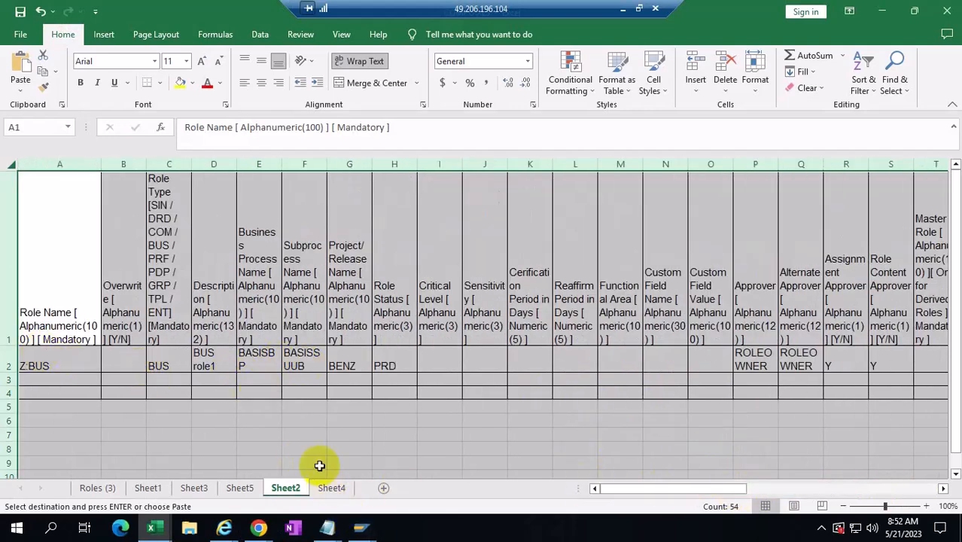
pyautogui.moveTo(261, 532)
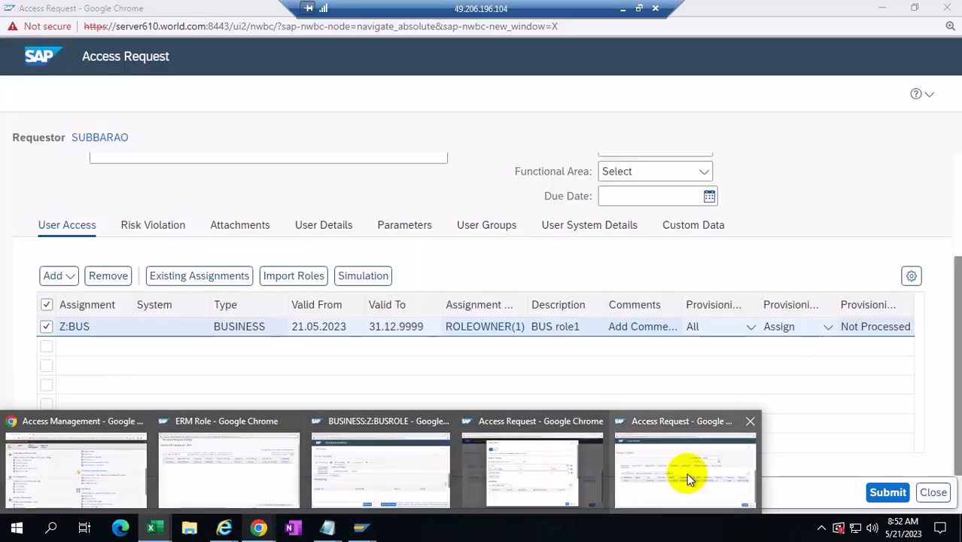
pyautogui.click(687, 474)
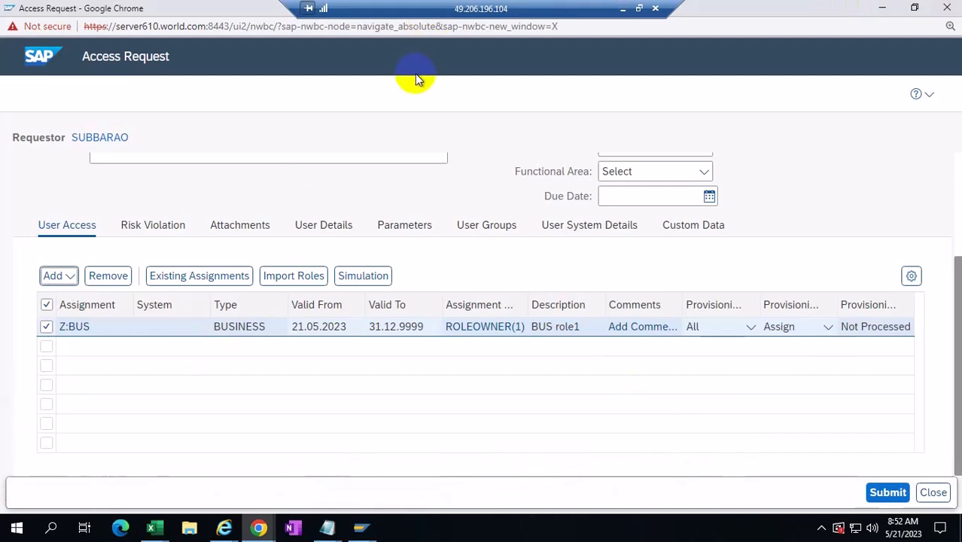
# - Open the choices for the Z:BUS assignment's provisioning setting that offers Development, Production and Testing
pyautogui.scroll(2, 601, 343)
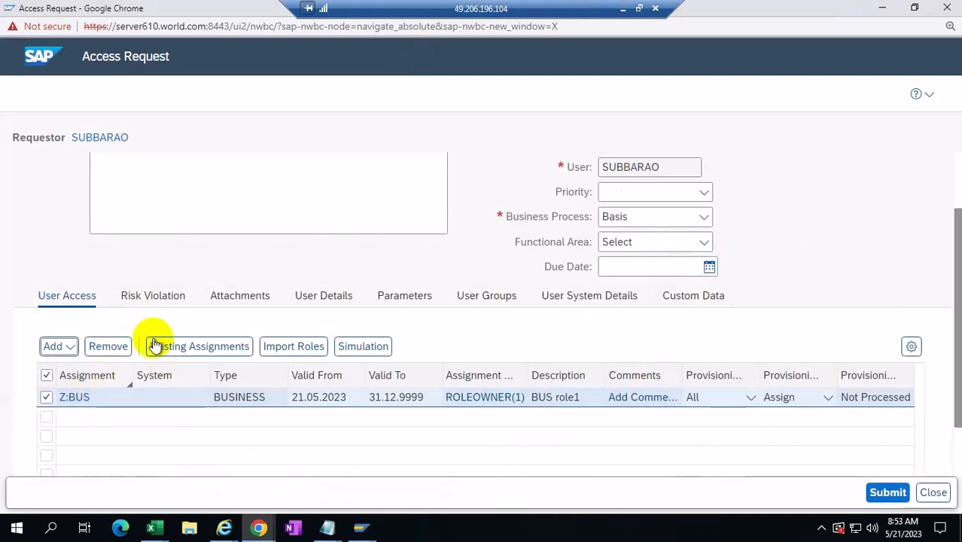
pyautogui.click(750, 398)
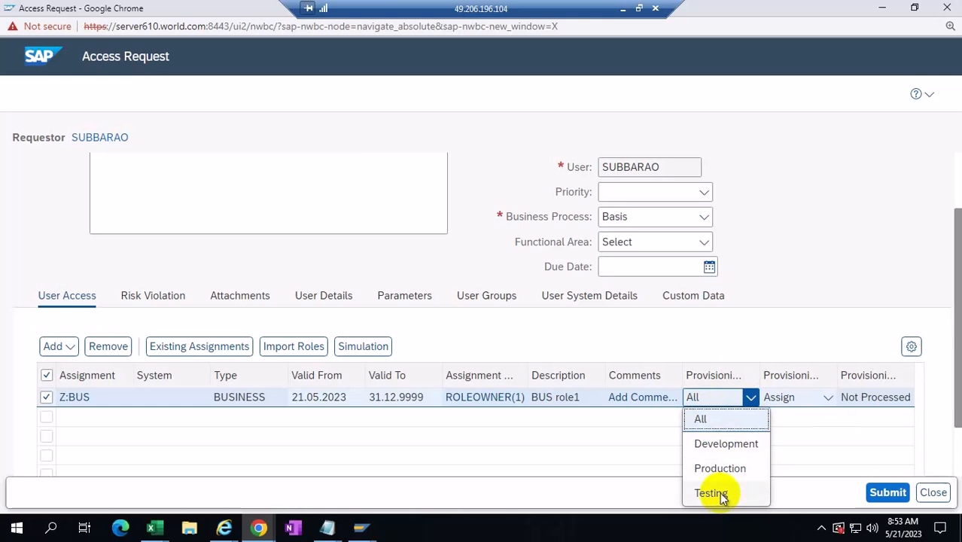
# - Switch to Excel and check the associated role and associated role landscape entered for Z:BUS in Sheet2
pyautogui.click(769, 316)
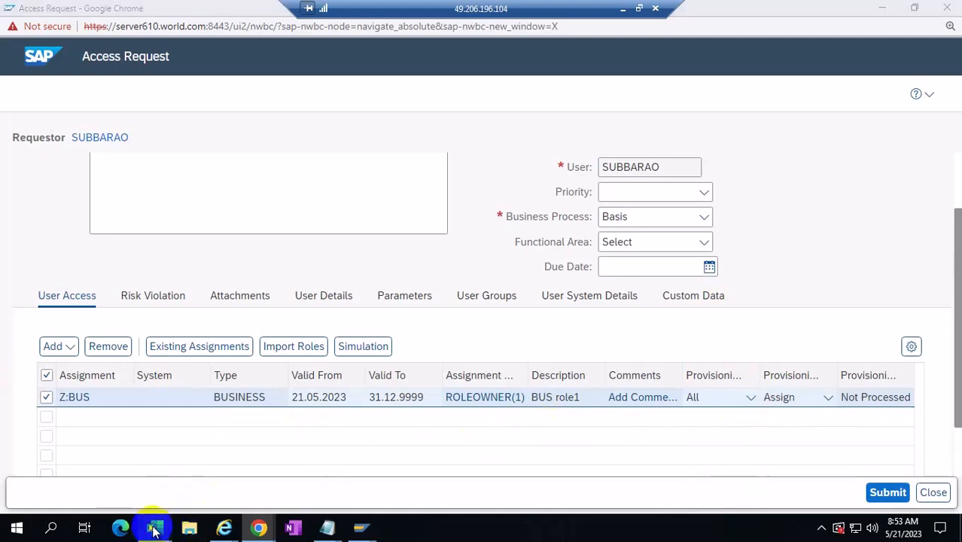
pyautogui.moveTo(155, 525)
pyautogui.click(212, 486)
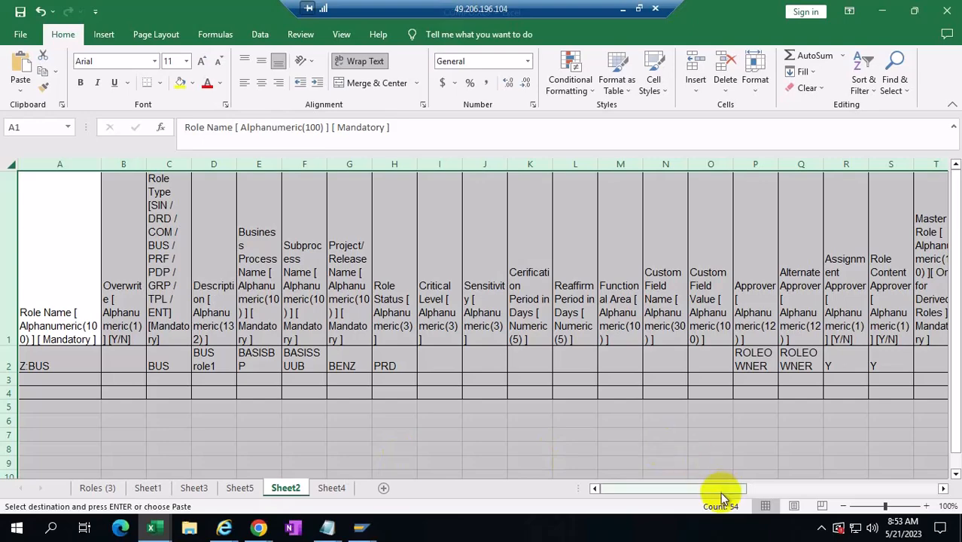
pyautogui.click(820, 490)
pyautogui.click(820, 491)
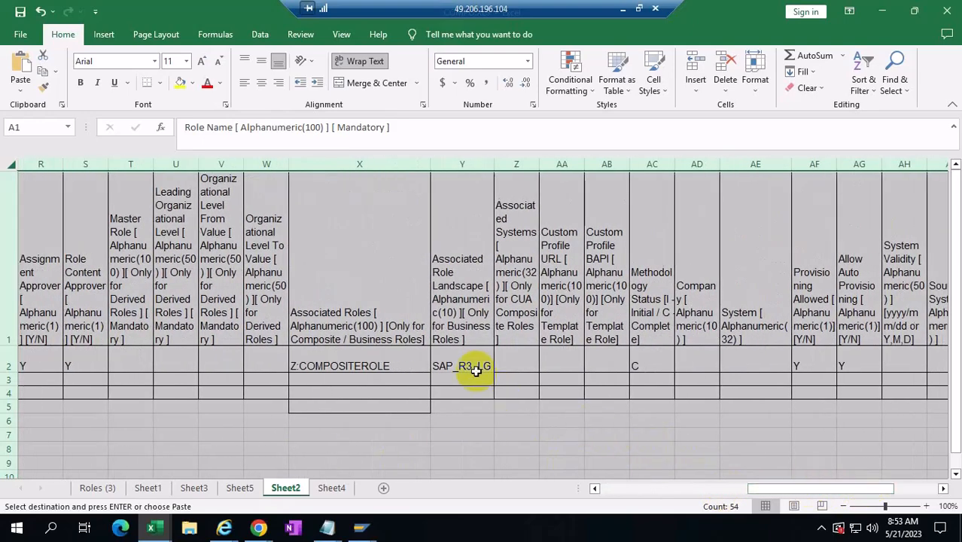
pyautogui.click(470, 365)
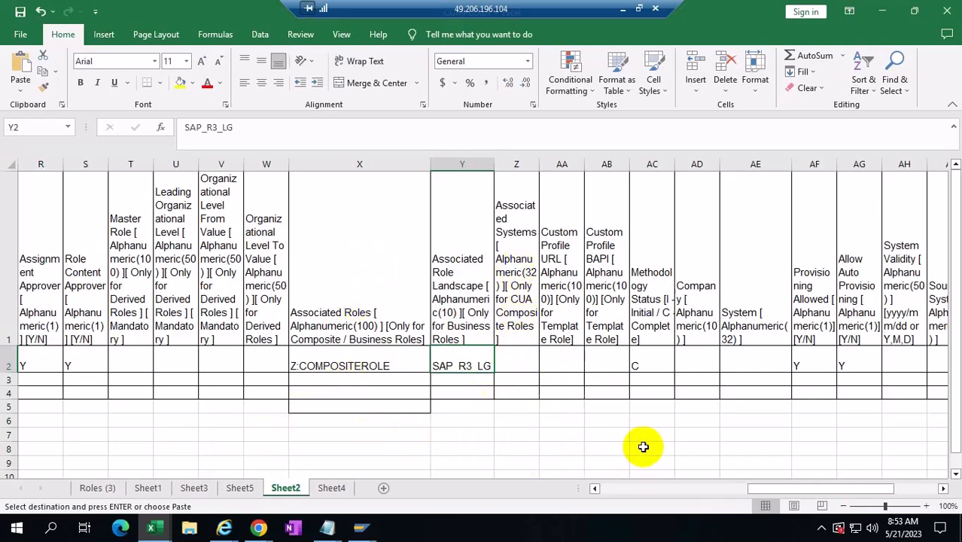
pyautogui.click(452, 378)
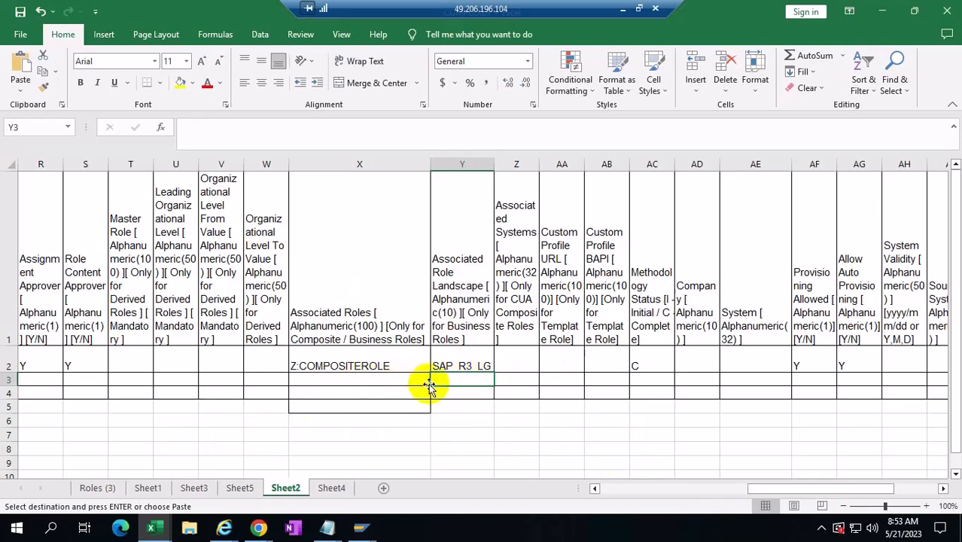
# - Return to the access request in Chrome, try the Production provisioning option on the Z:BUS assignment, and restore All
pyautogui.moveTo(258, 527)
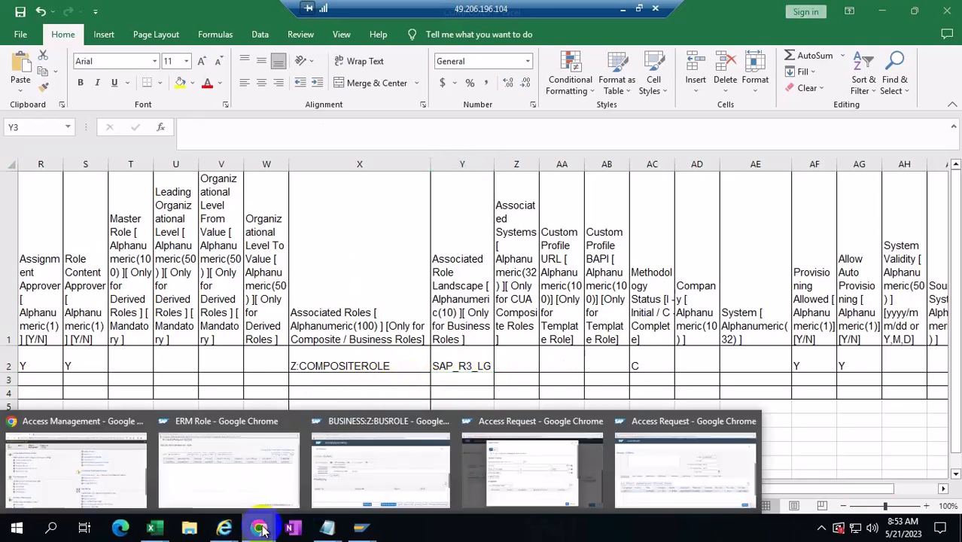
pyautogui.click(703, 462)
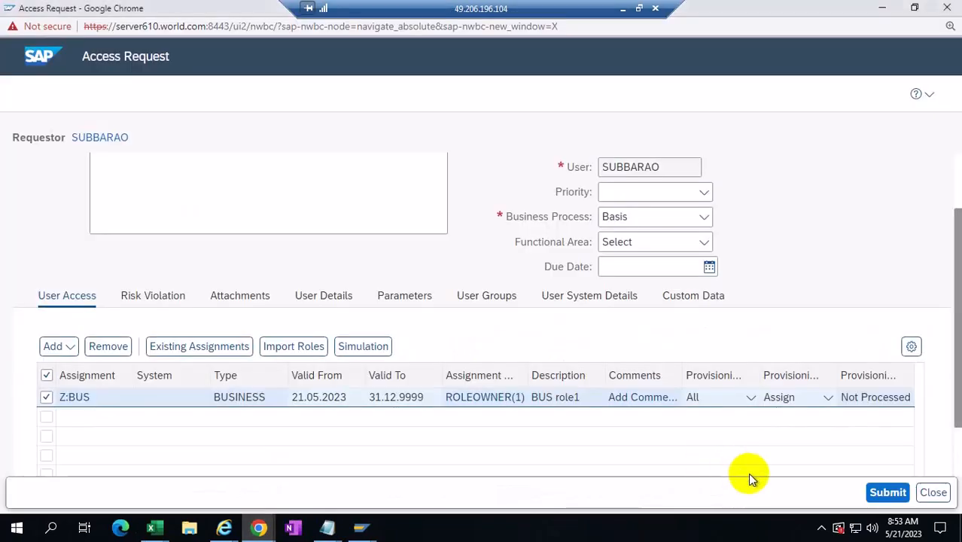
pyautogui.click(740, 396)
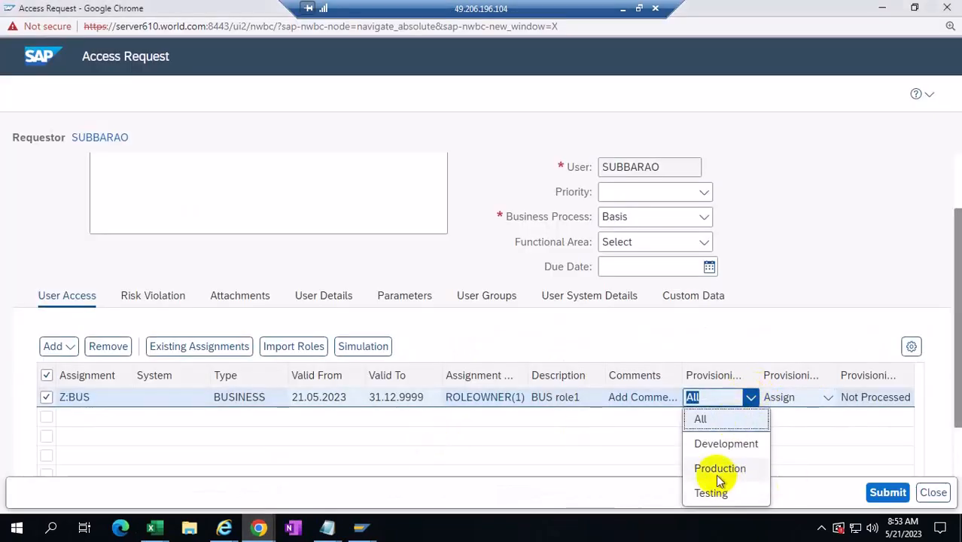
pyautogui.click(715, 469)
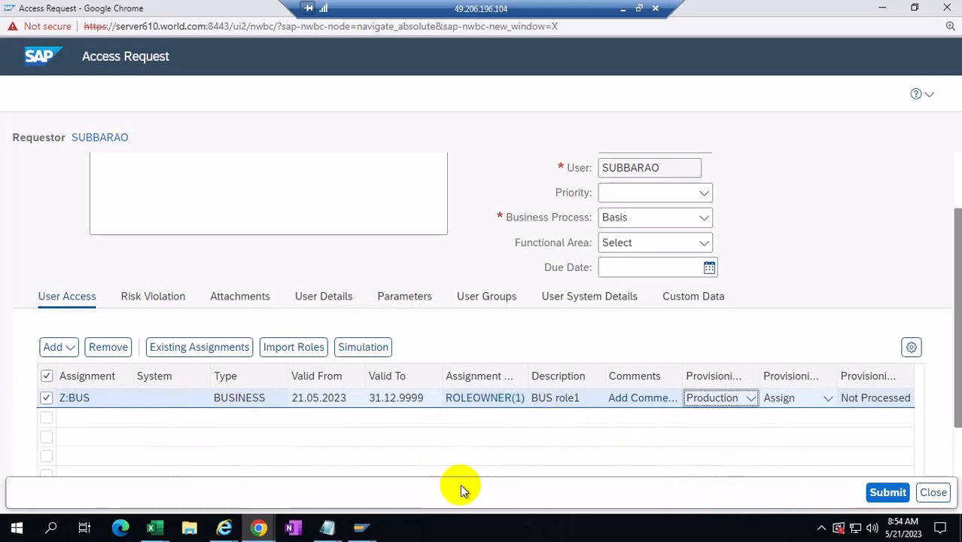
pyautogui.click(753, 397)
pyautogui.click(726, 420)
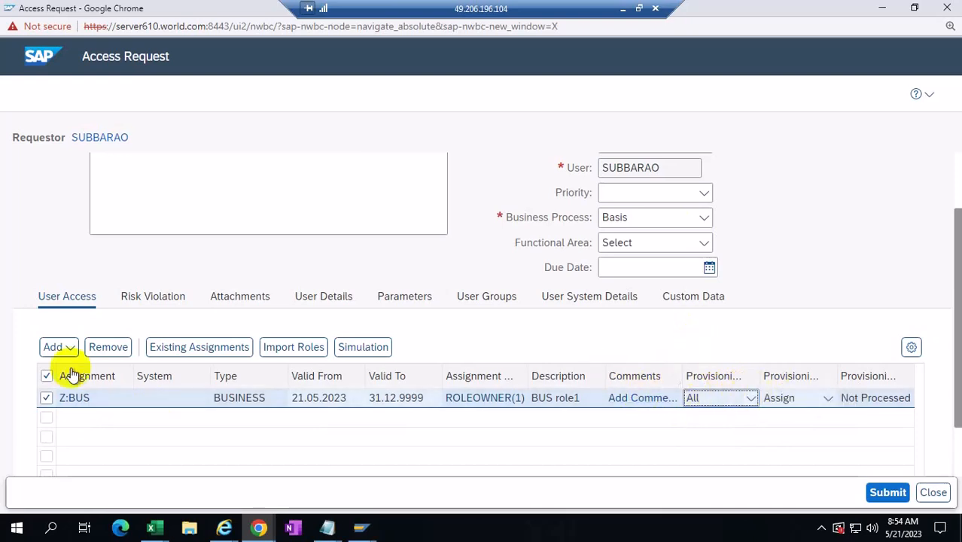
# - Choose Production again for the Z:BUS assignment's provisioning and set it back to All
pyautogui.click(751, 399)
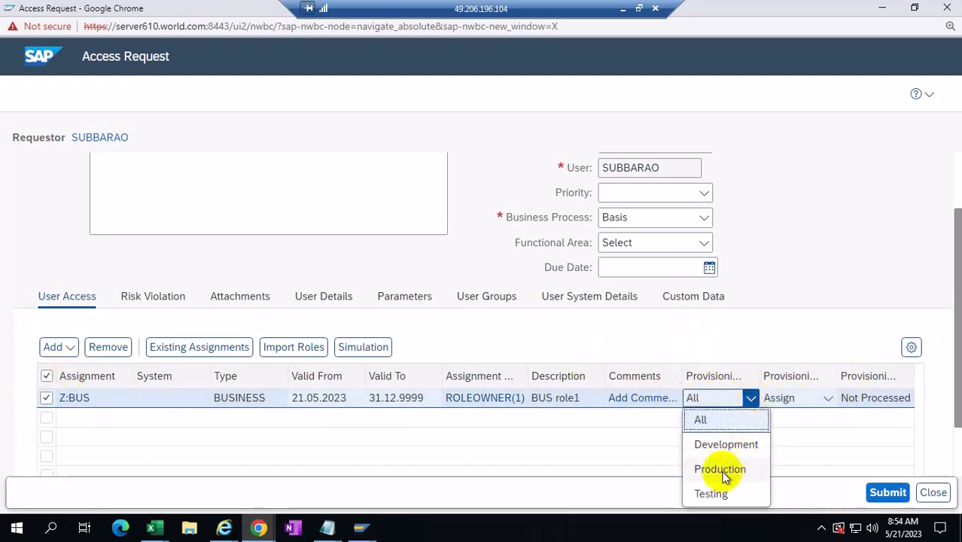
pyautogui.click(734, 468)
pyautogui.click(877, 243)
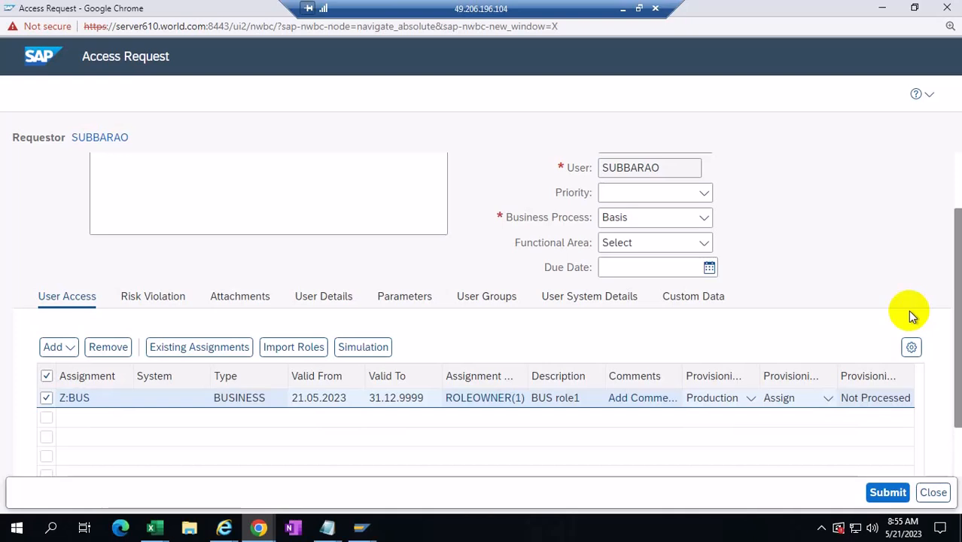
pyautogui.click(751, 397)
pyautogui.click(699, 420)
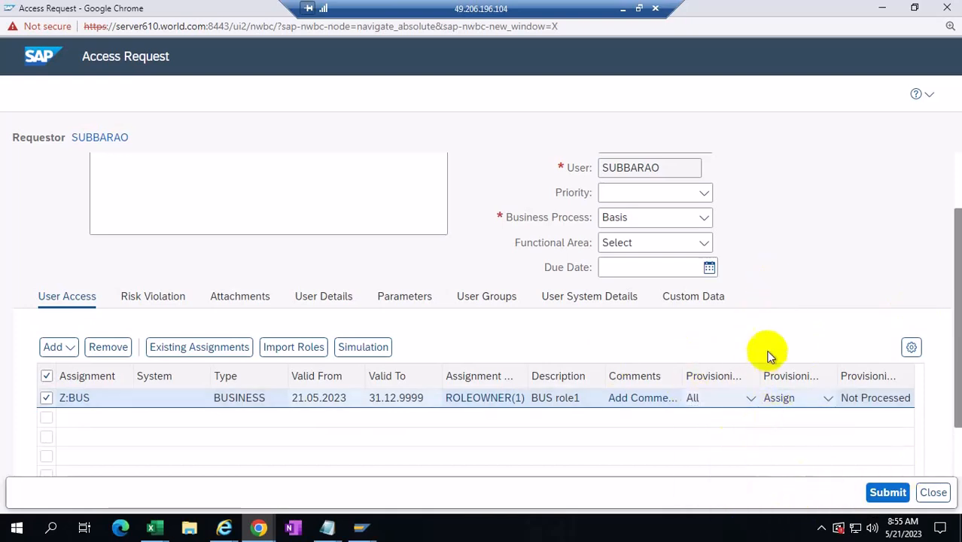
pyautogui.click(838, 216)
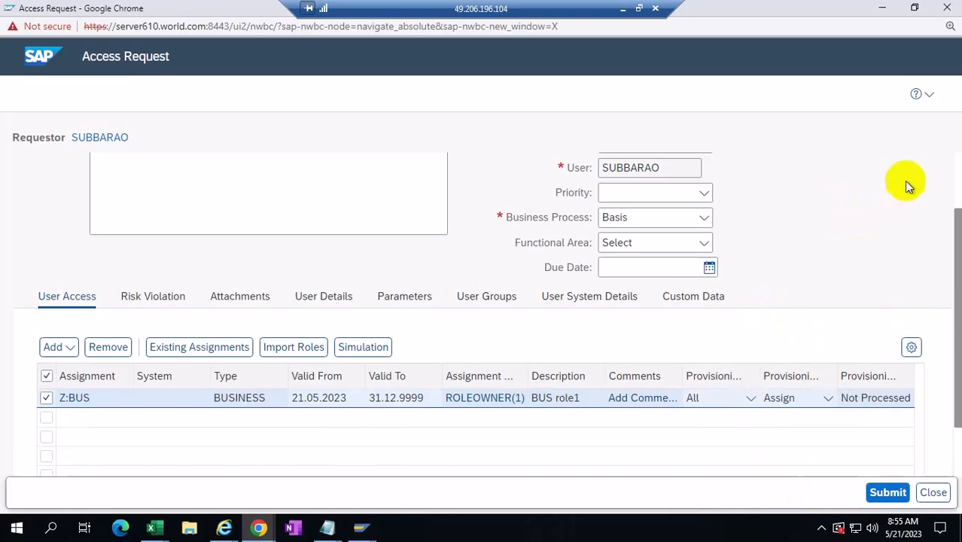
pyautogui.scroll(2, 903, 185)
pyautogui.moveTo(360, 526)
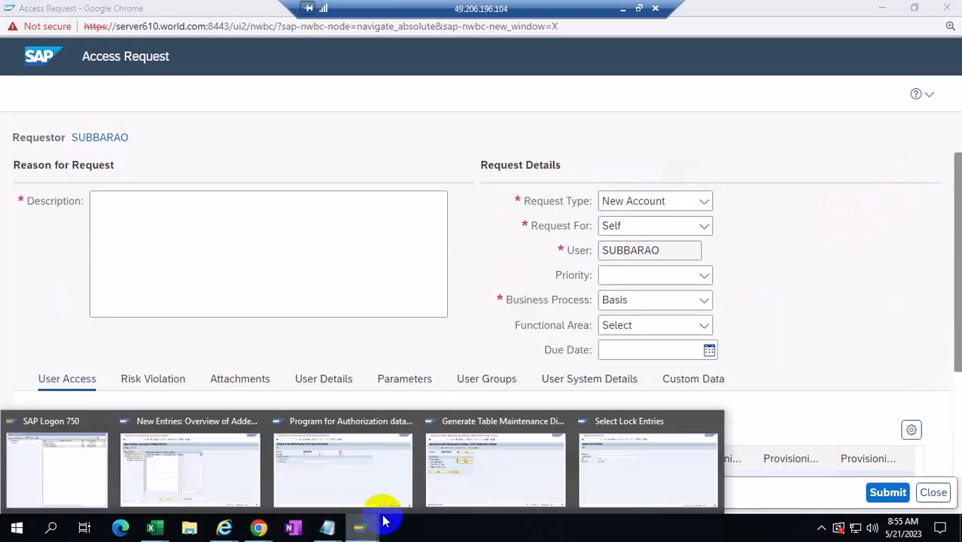
pyautogui.moveTo(611, 477)
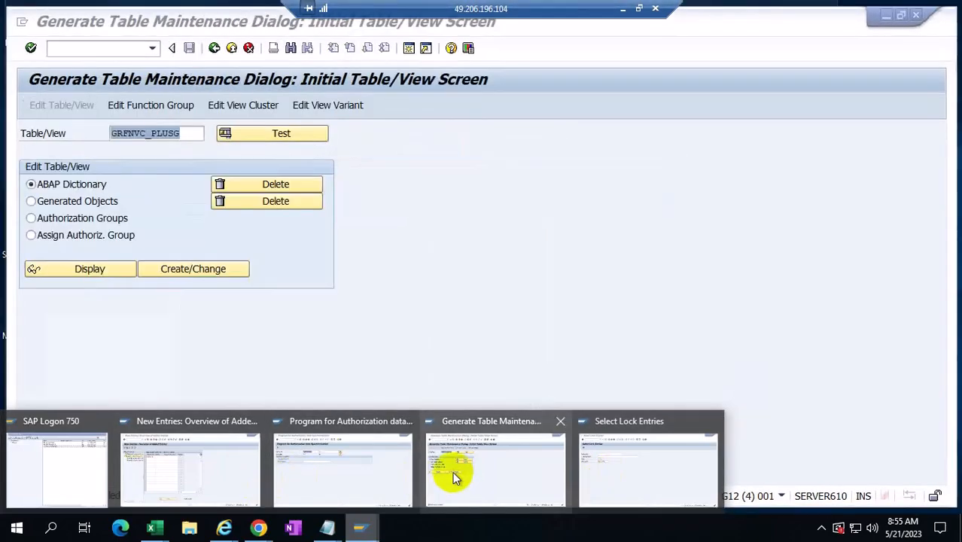
pyautogui.click(624, 468)
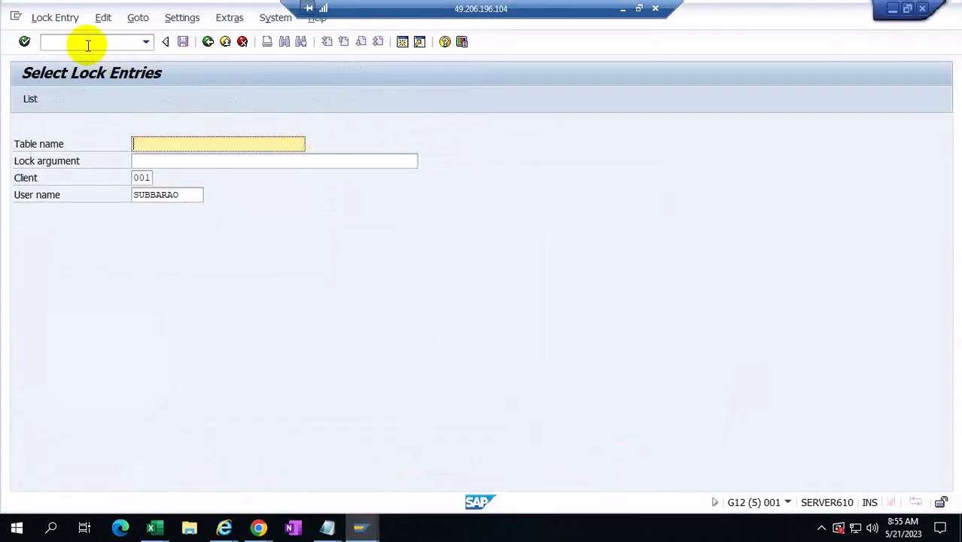
pyautogui.click(83, 43)
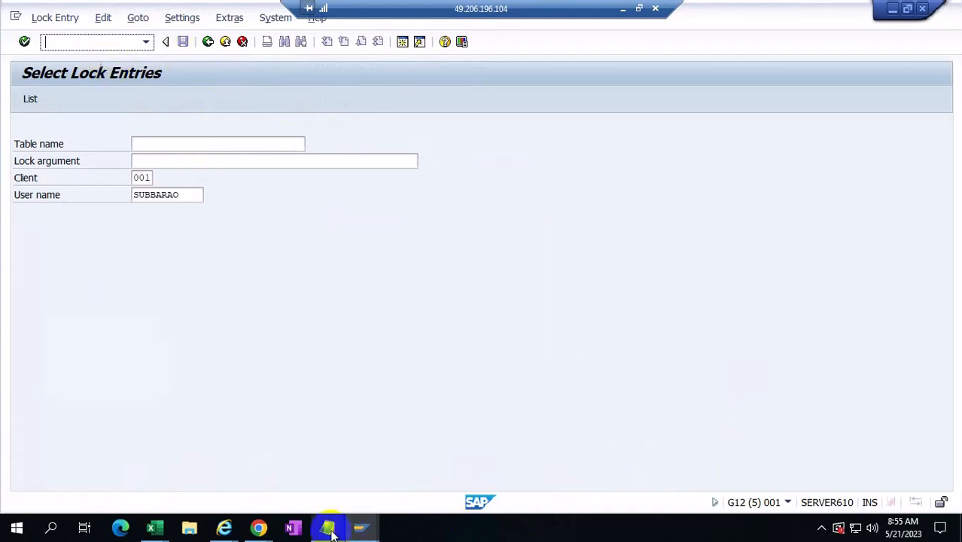
# - Go back to the access request in Chrome and review the provisioning action options for the Z:BUS assignment
pyautogui.click(258, 526)
pyautogui.click(623, 478)
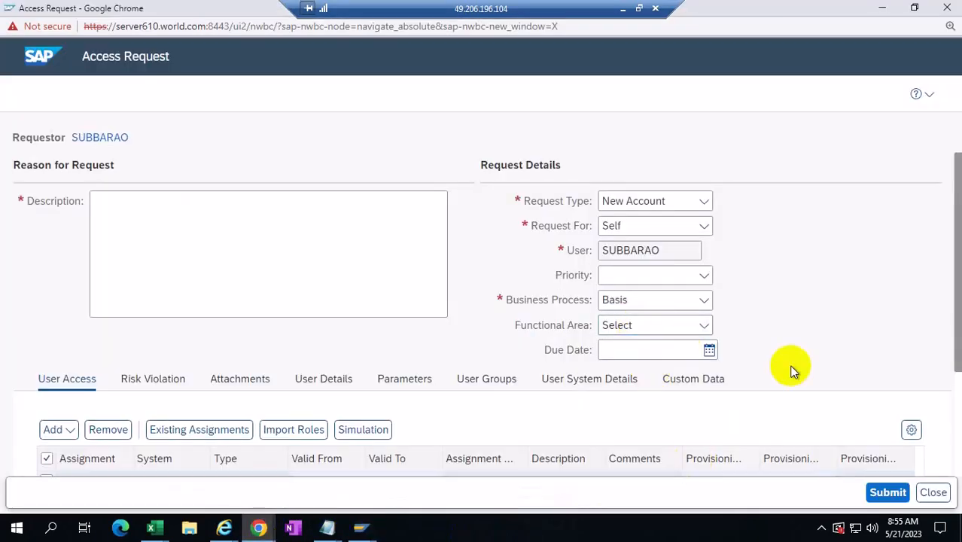
pyautogui.scroll(-2, 792, 367)
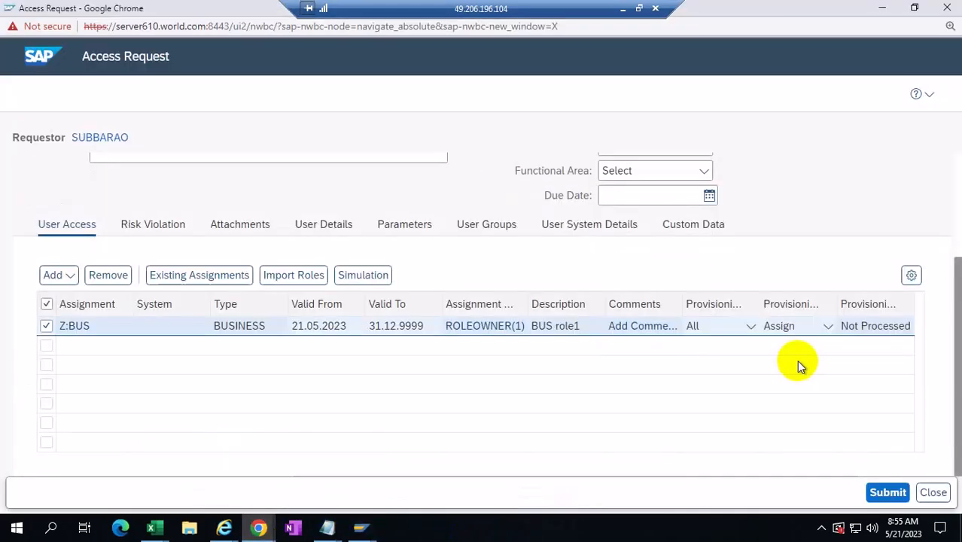
pyautogui.click(828, 328)
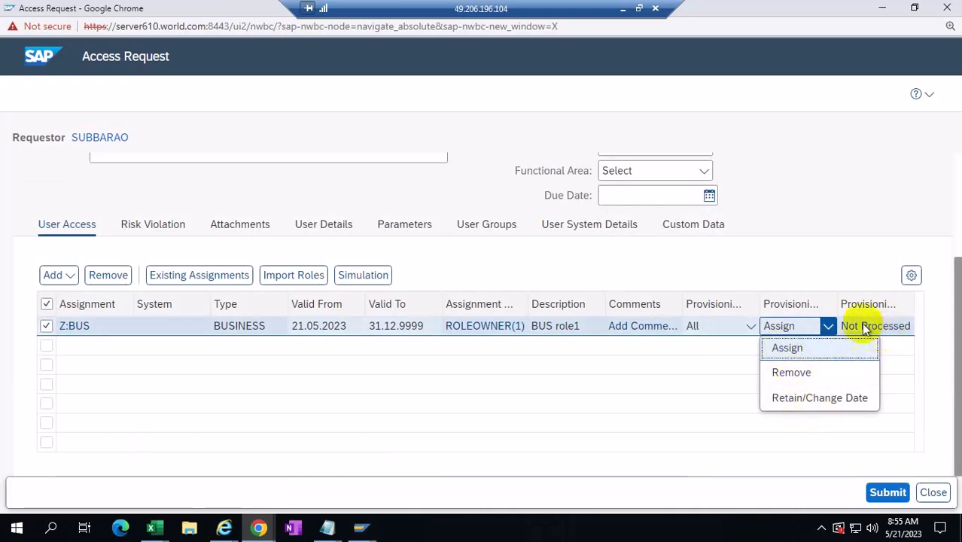
pyautogui.click(833, 240)
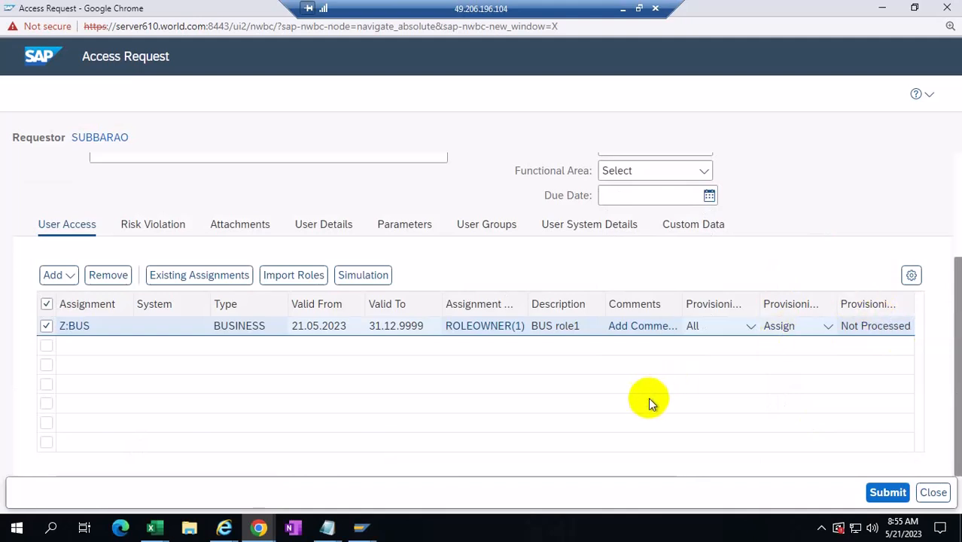
pyautogui.click(814, 236)
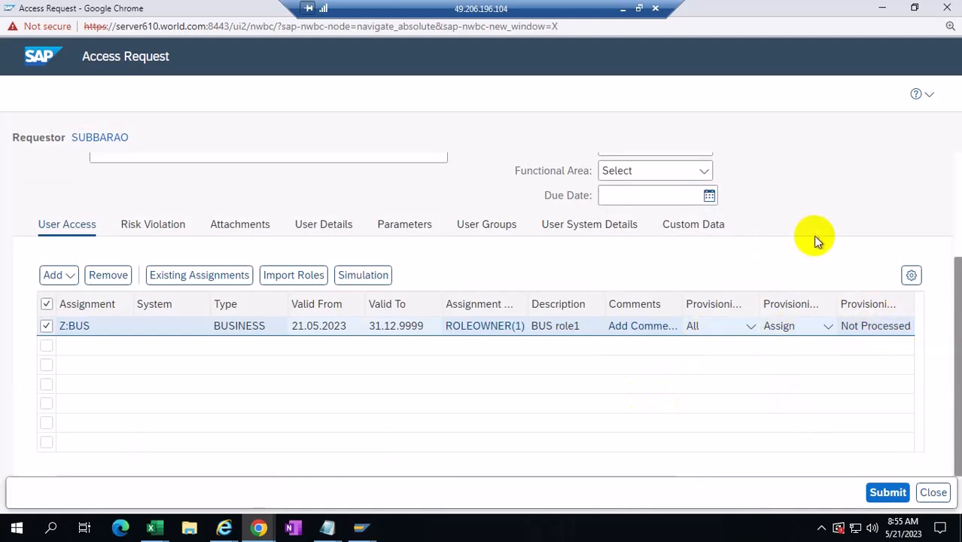
# - Open Role Maintenance in the SAP GUI session showing Select Lock Entries and check the role name suggestions for z
pyautogui.click(361, 527)
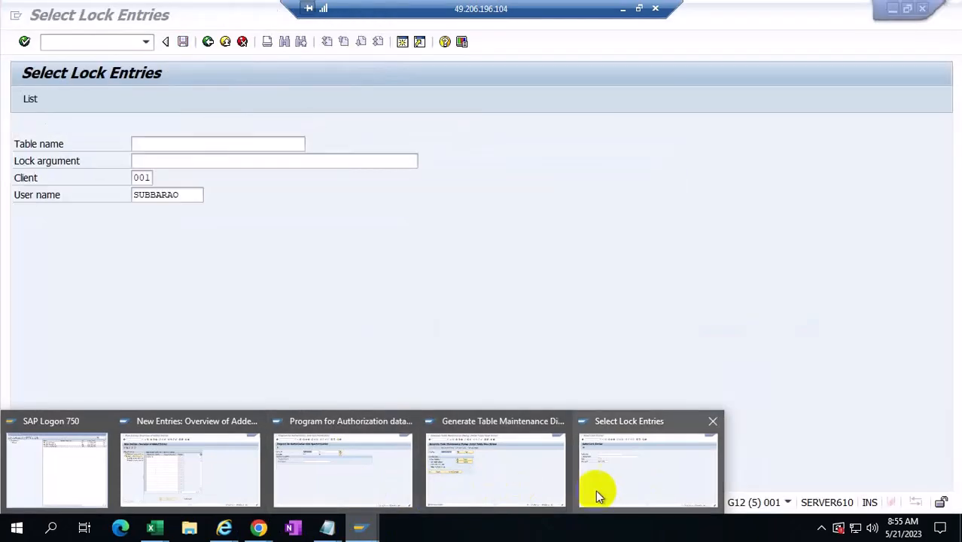
pyautogui.click(323, 473)
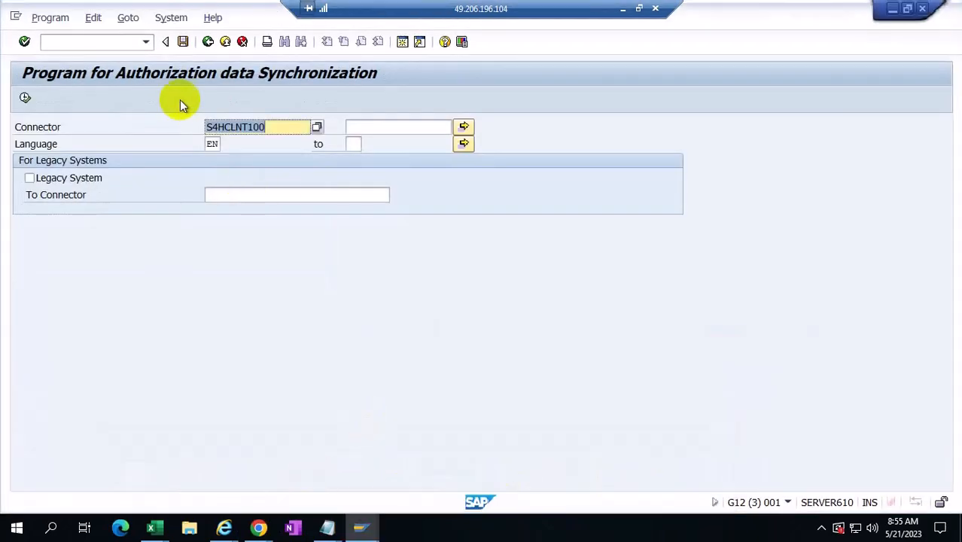
pyautogui.click(360, 526)
pyautogui.click(625, 486)
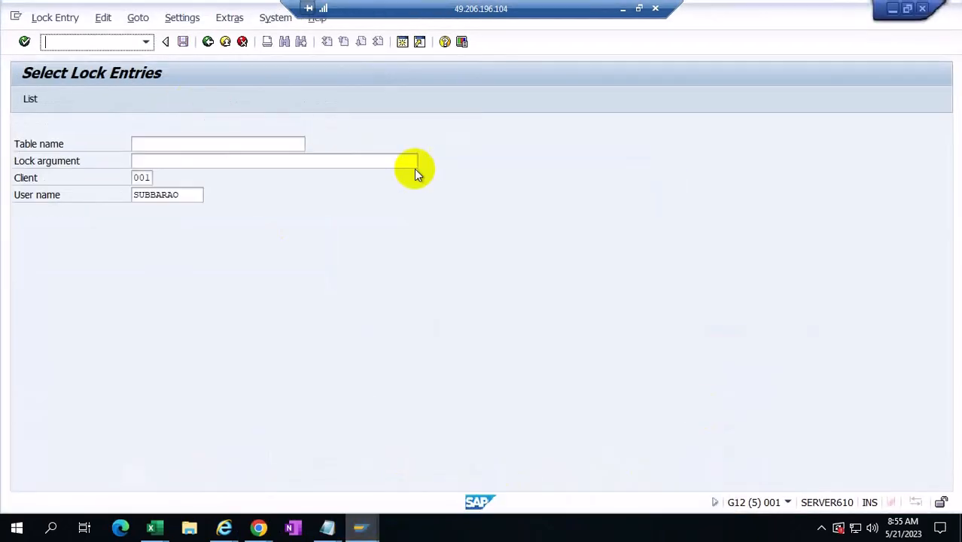
pyautogui.click(90, 38)
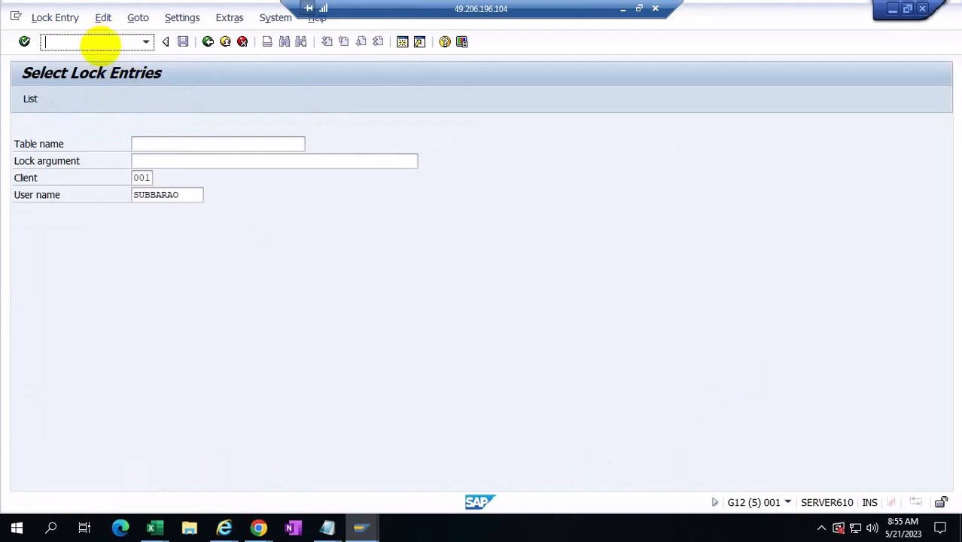
pyautogui.press('Return')
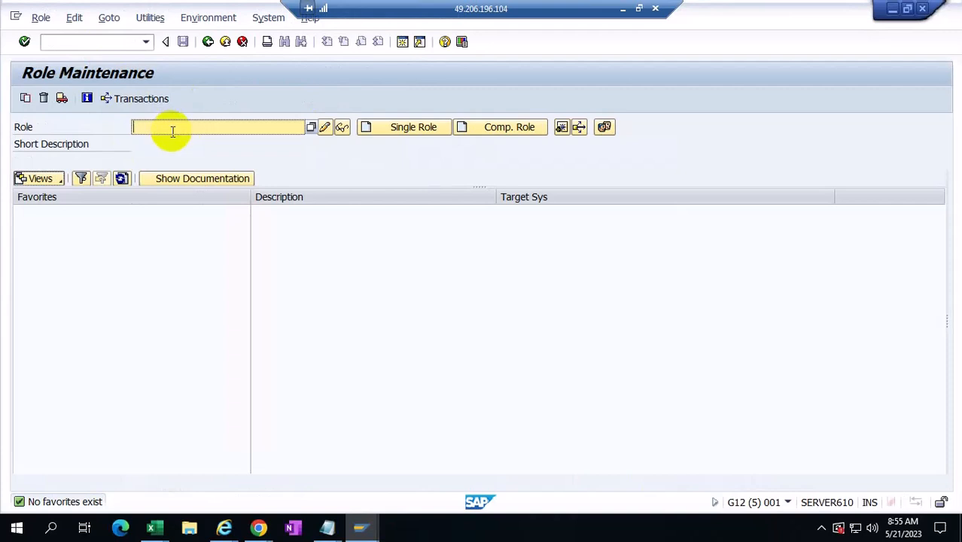
pyautogui.write('z')
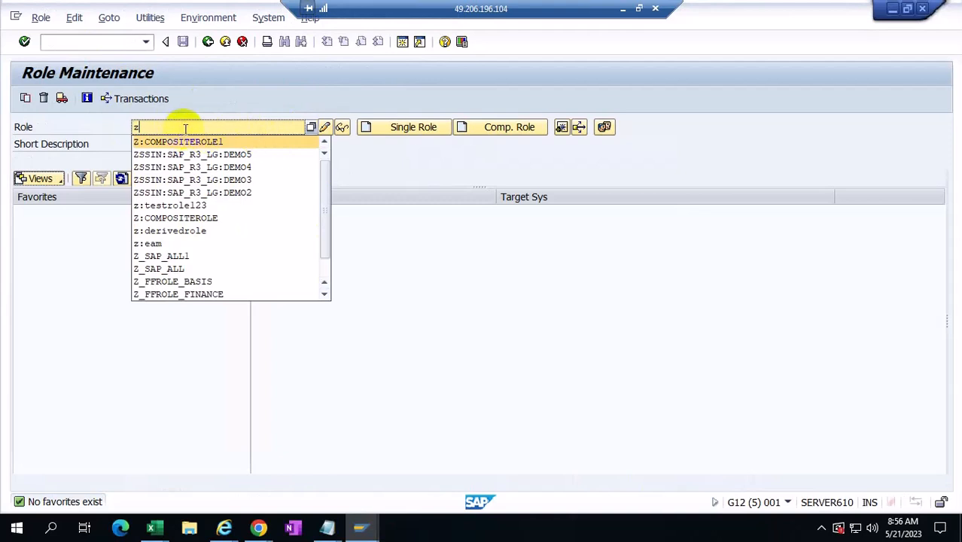
# - Open the Data Browser with /nse16 and list the AGR_DEFINE table entries whose AGR_NAME matches z*
pyautogui.click(85, 43)
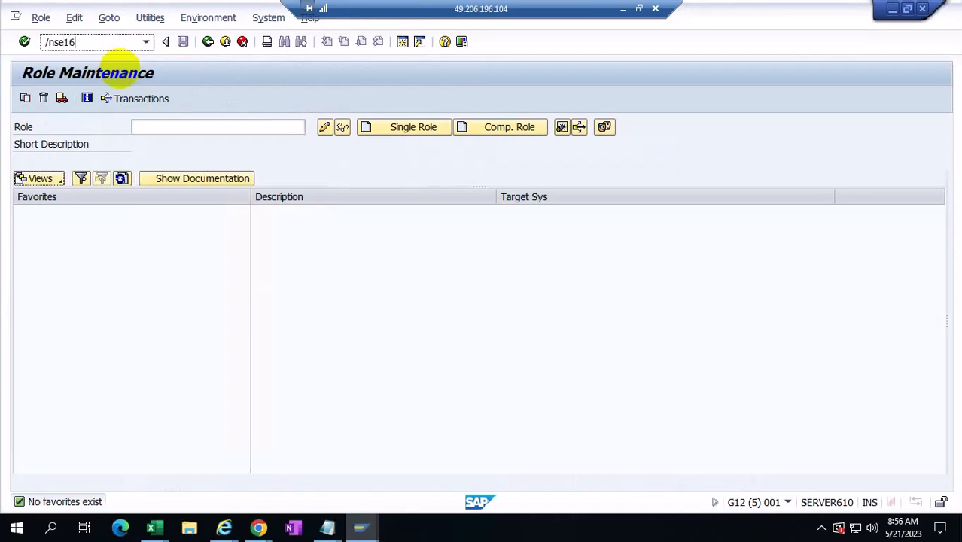
pyautogui.press('Return')
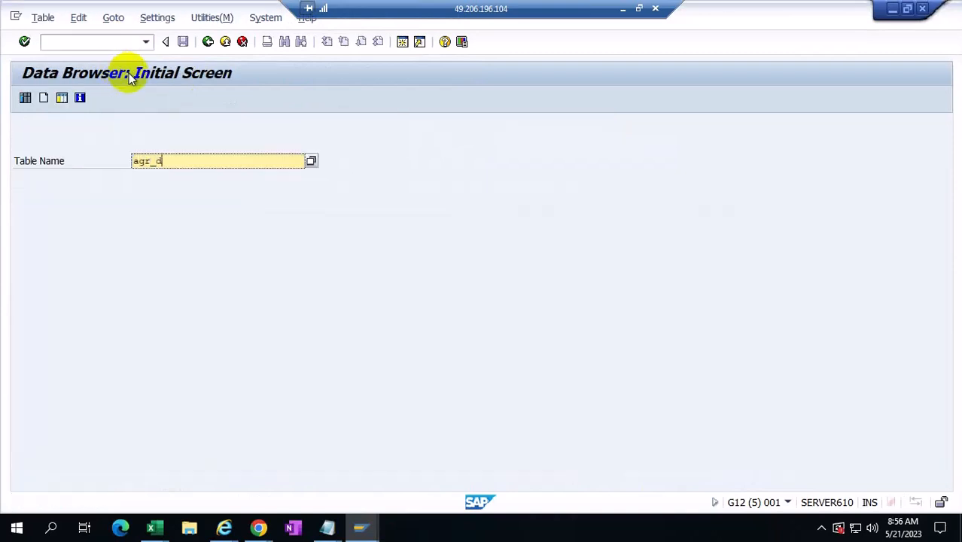
pyautogui.press('Return')
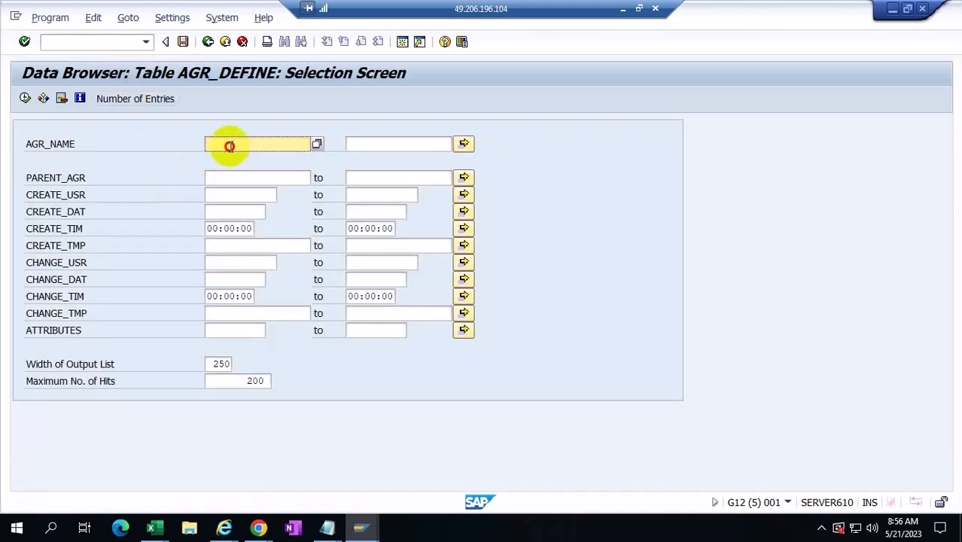
pyautogui.write('z')
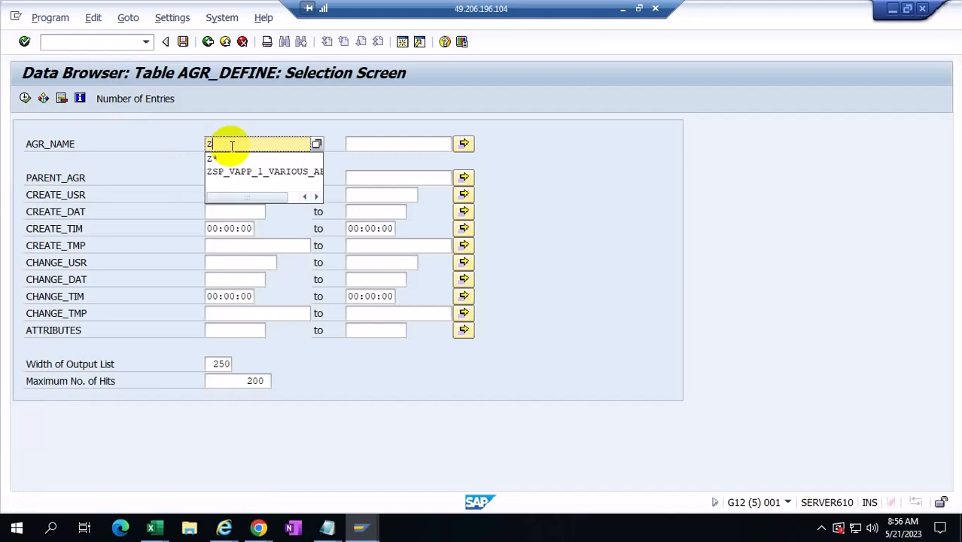
pyautogui.write('*')
pyautogui.click(25, 98)
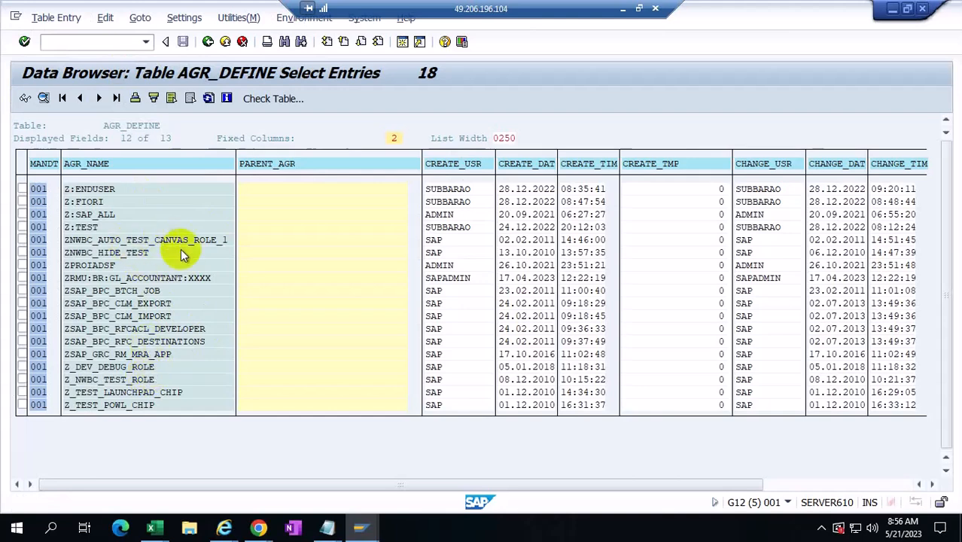
# - Copy the block of AGR_NAME values from Z:ENDUSER through Z_TEST_POWL_CHIP in the AGR_DEFINE results
pyautogui.click(68, 188)
pyautogui.hotkey('ctrl', 'y')
pyautogui.moveTo(68, 189); pyautogui.dragTo(233, 407)
pyautogui.hotkey('ctrl', 'c')
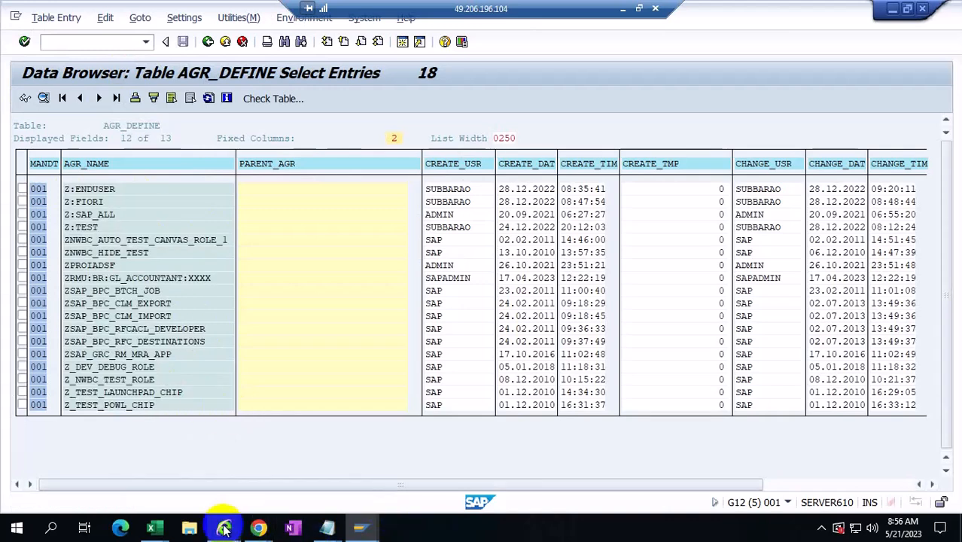
# - Switch to the COMPO.XLS workbook in Excel and paste the copied role names into Sheet2's Associated Roles column, starting at X3
pyautogui.moveTo(154, 529)
pyautogui.click(247, 483)
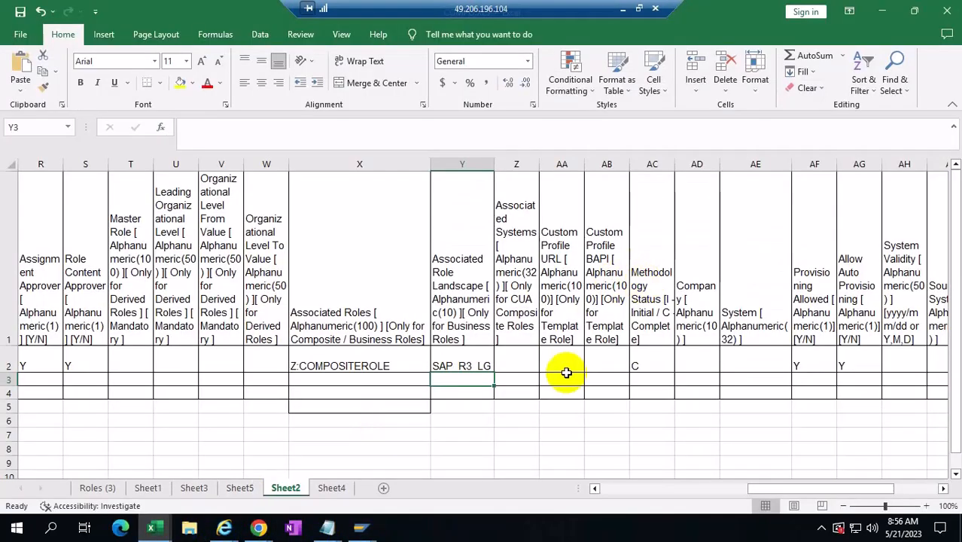
pyautogui.click(346, 385)
pyautogui.hotkey('ctrl', 'v')
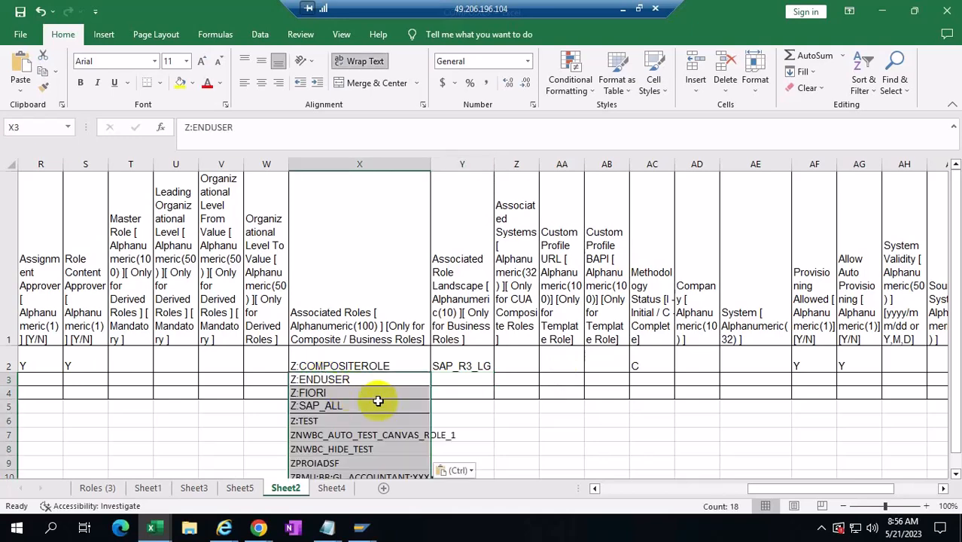
pyautogui.scroll(-5, 519, 373)
pyautogui.scroll(3, 520, 369)
pyautogui.scroll(3, 519, 369)
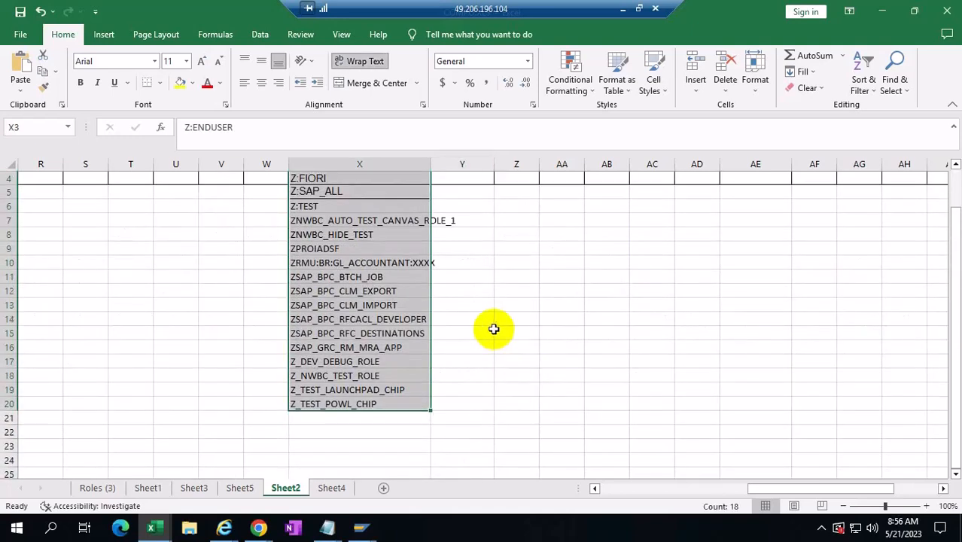
# - Fill SAP_R3_LG down the Associated Role Landscape column from Y2 to Y20
pyautogui.click(486, 366)
pyautogui.doubleClick(491, 370)
pyautogui.scroll(-6, 550, 415)
pyautogui.scroll(4, 549, 415)
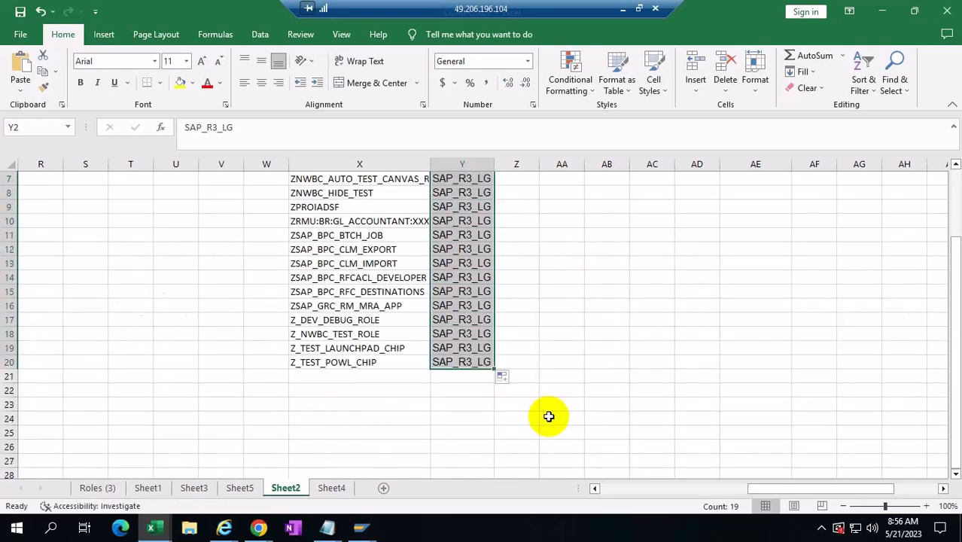
pyautogui.scroll(2, 548, 416)
pyautogui.click(679, 436)
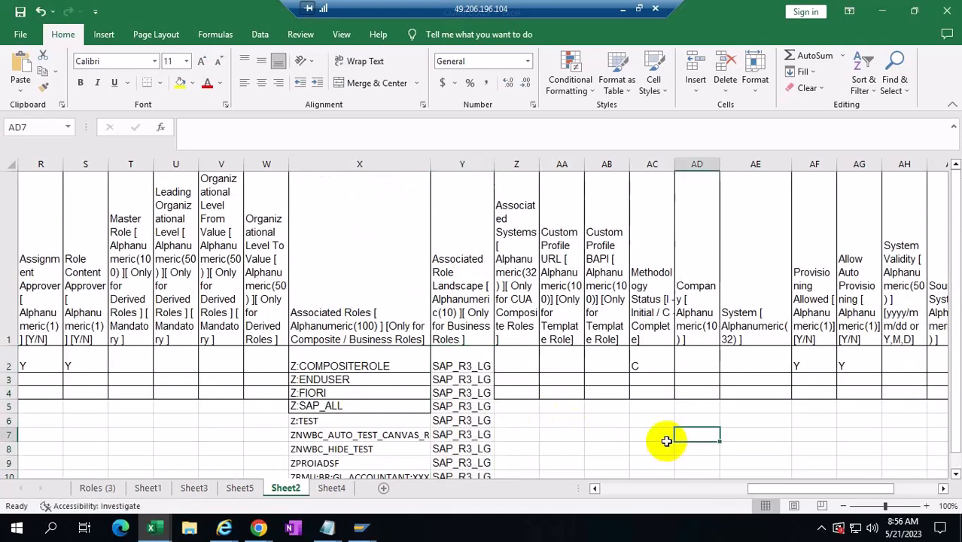
# - Review the associated roles and their landscape values in rows 2 to 20 of Sheet2
pyautogui.scroll(-2, 586, 391)
pyautogui.scroll(1, 599, 391)
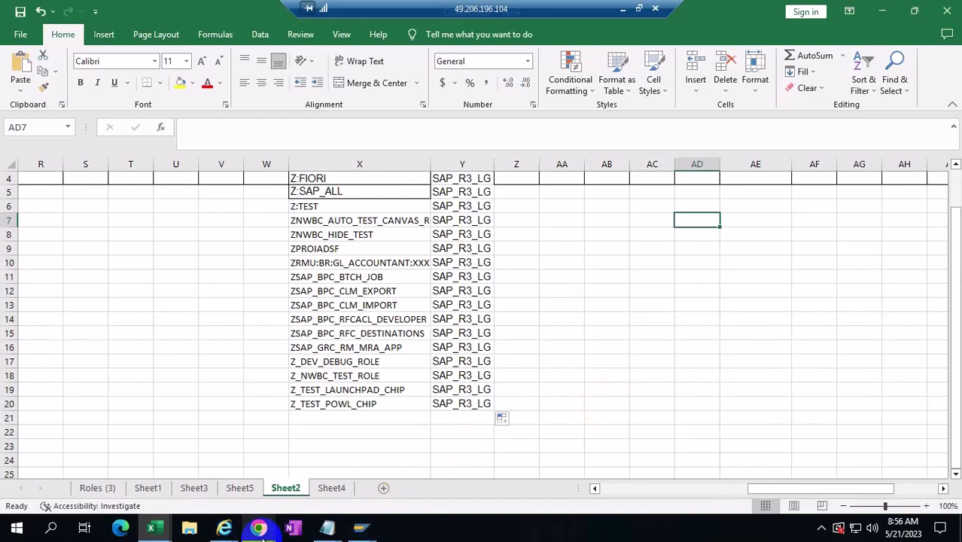
pyautogui.scroll(1, 428, 298)
pyautogui.scroll(-2, 429, 301)
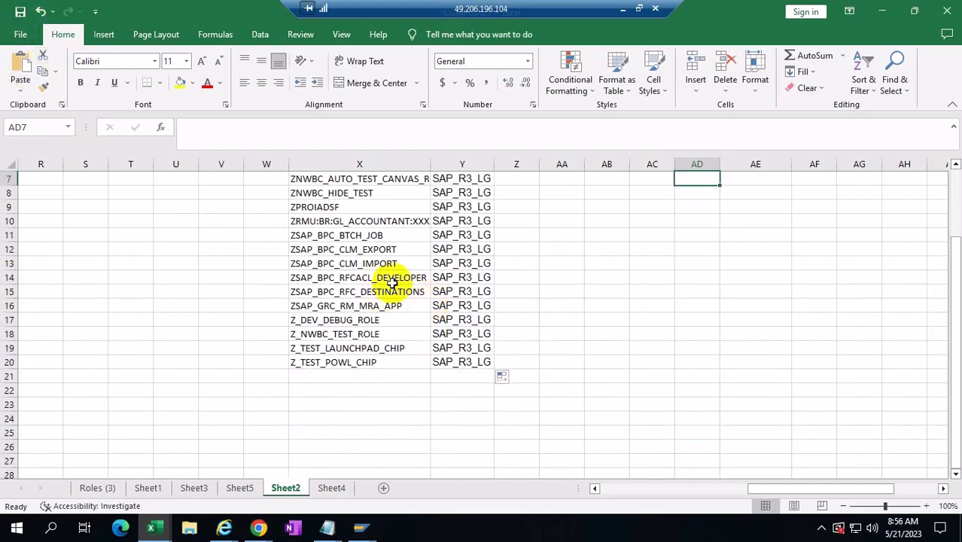
pyautogui.scroll(2, 395, 279)
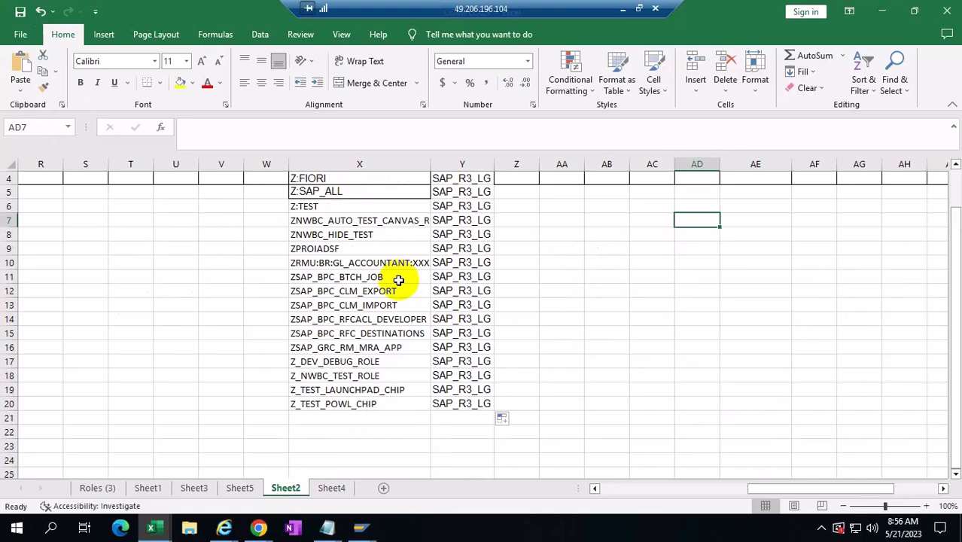
pyautogui.scroll(-2, 398, 282)
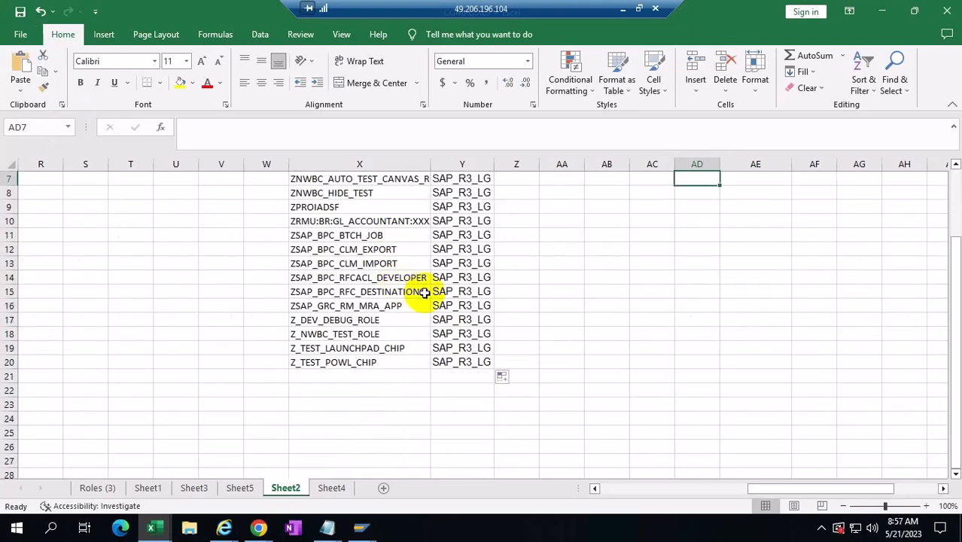
pyautogui.scroll(1, 417, 290)
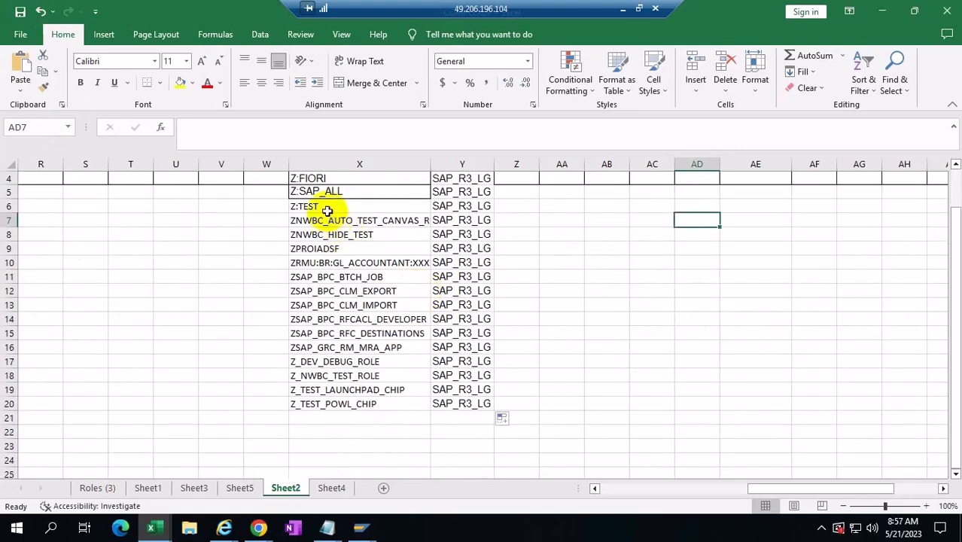
pyautogui.scroll(1, 387, 230)
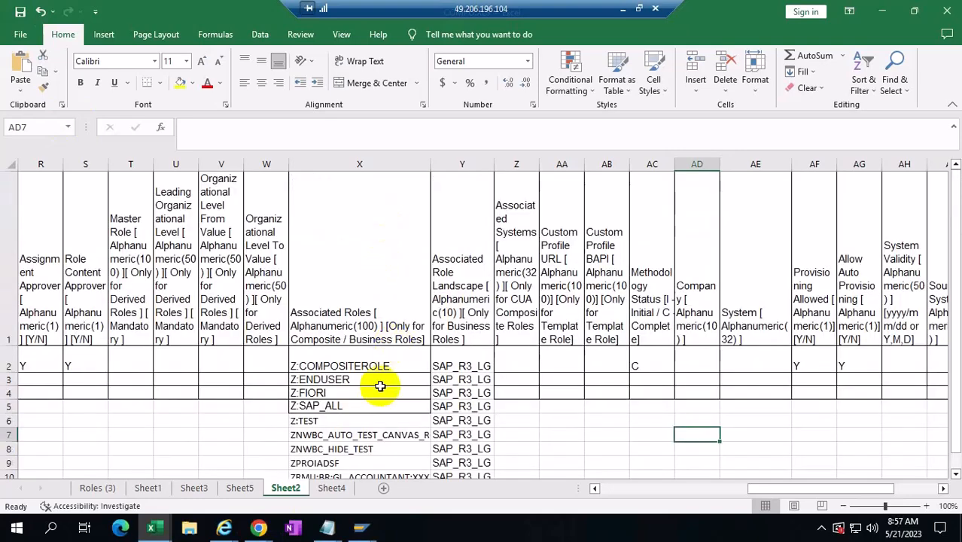
# - Copy the role names in X3:X20 and check the workbook's other sheets for a suitable role import template
pyautogui.moveTo(368, 386); pyautogui.dragTo(410, 441)
pyautogui.hotkey('ctrl', 'c')
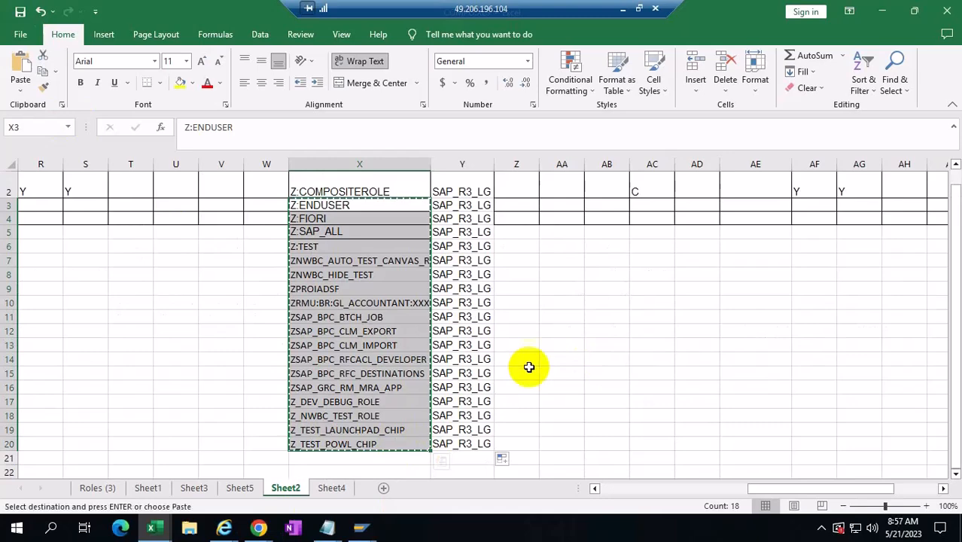
pyautogui.click(155, 488)
pyautogui.click(194, 488)
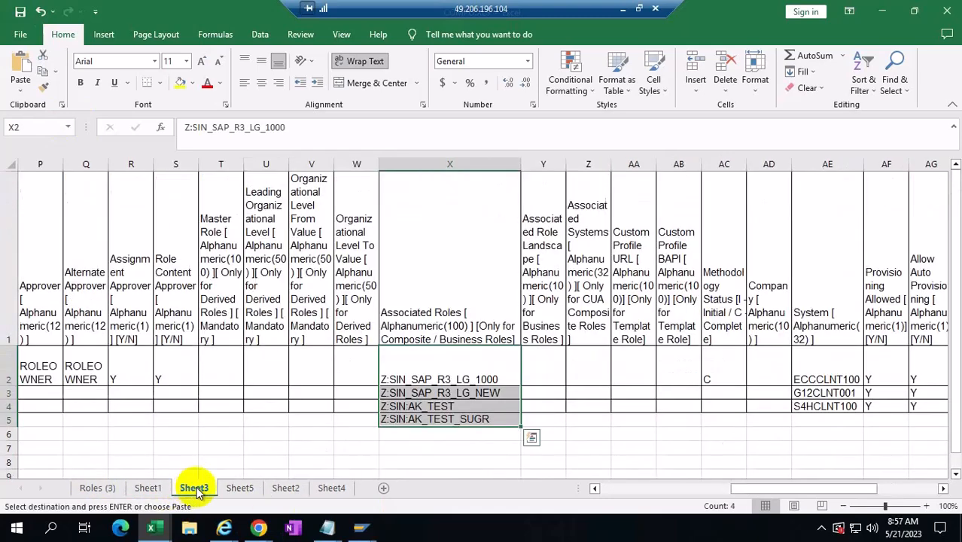
pyautogui.click(736, 493)
pyautogui.moveTo(736, 493); pyautogui.dragTo(575, 491)
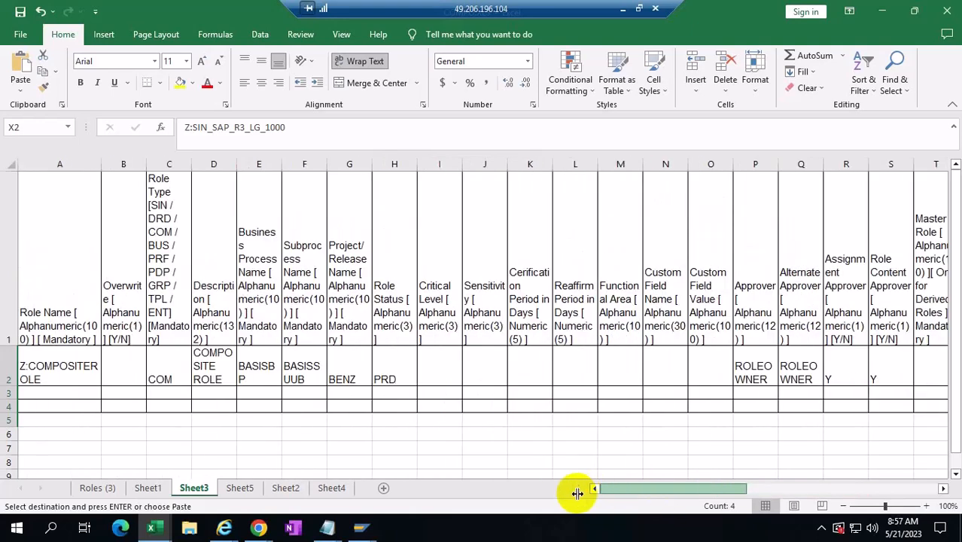
pyautogui.click(241, 487)
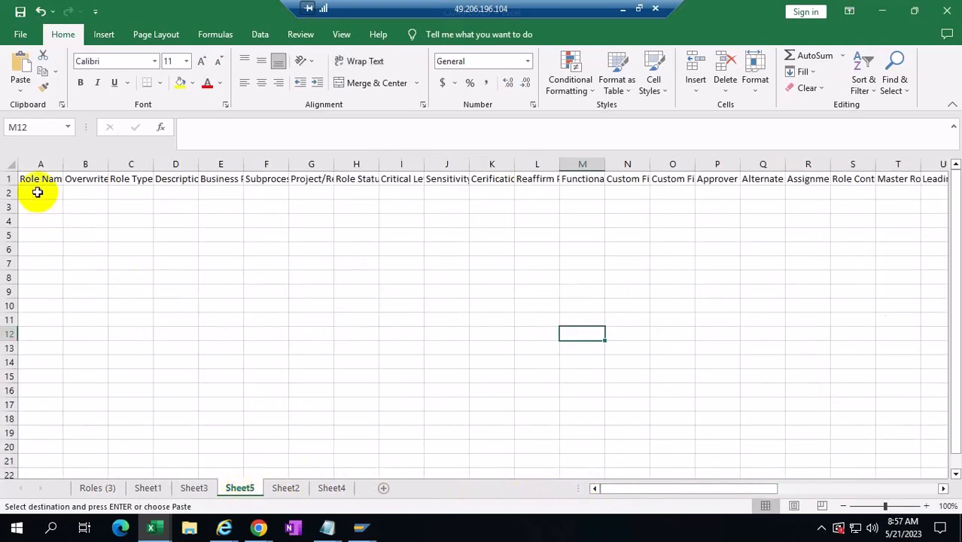
pyautogui.click(94, 488)
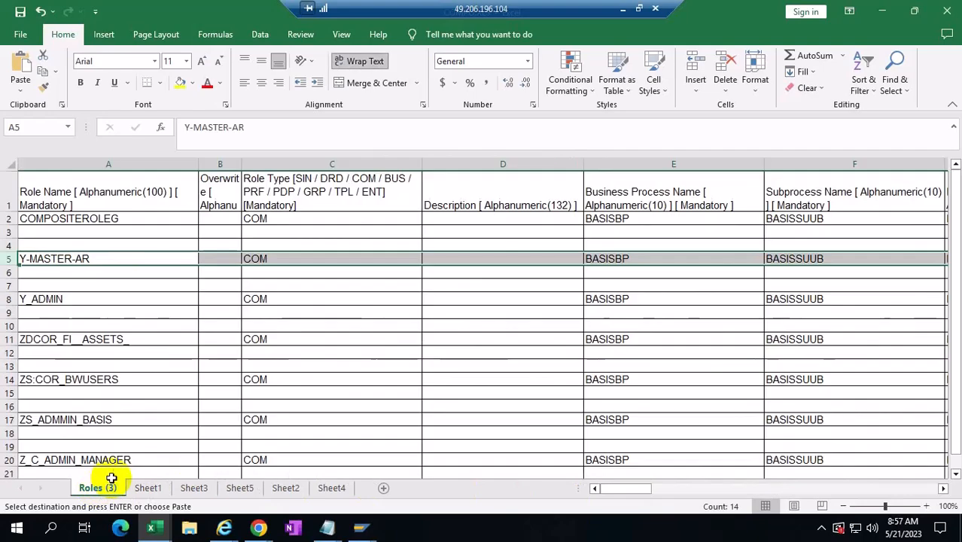
pyautogui.click(147, 488)
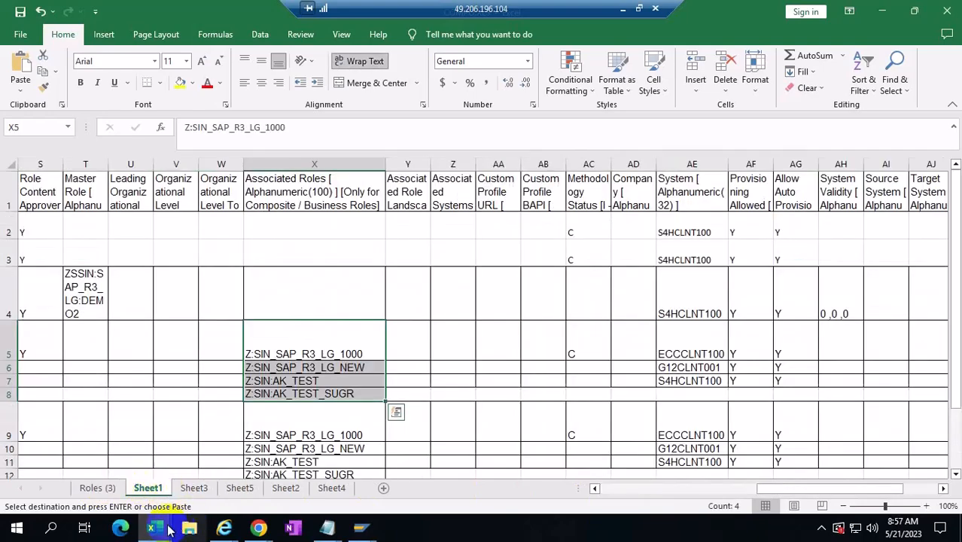
# - Switch to the Single role workbook and paste the copied role names into the Role Name column of Roles (1), starting at A3
pyautogui.moveTo(159, 529)
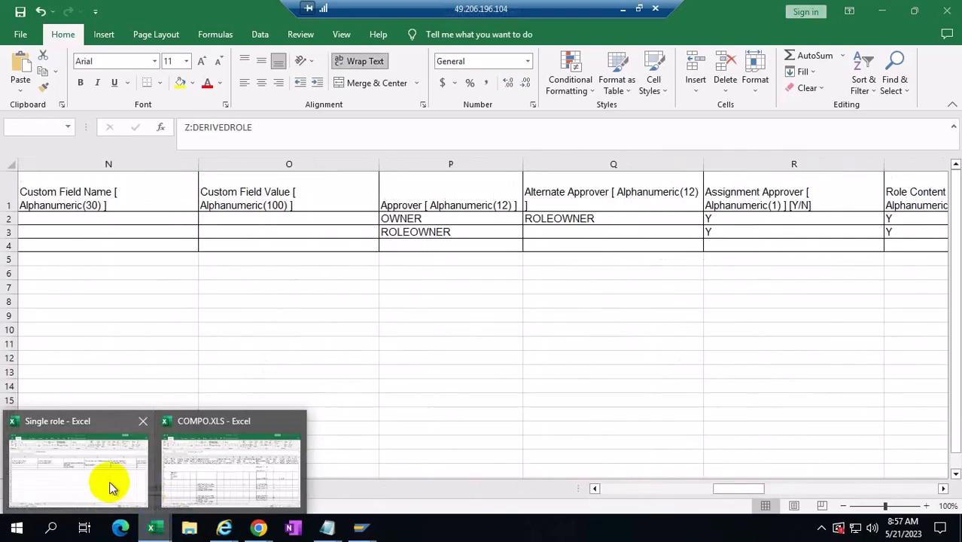
pyautogui.click(109, 488)
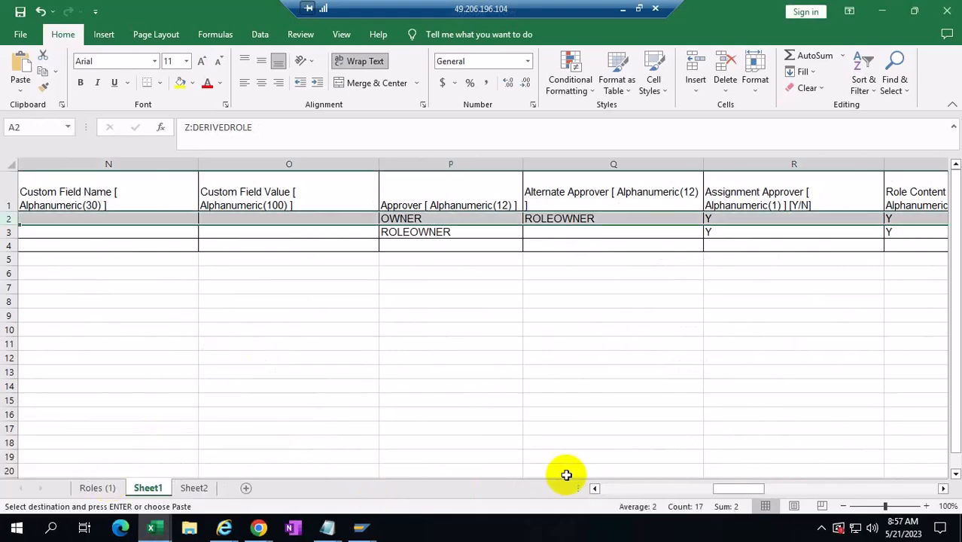
pyautogui.moveTo(735, 497); pyautogui.dragTo(591, 493)
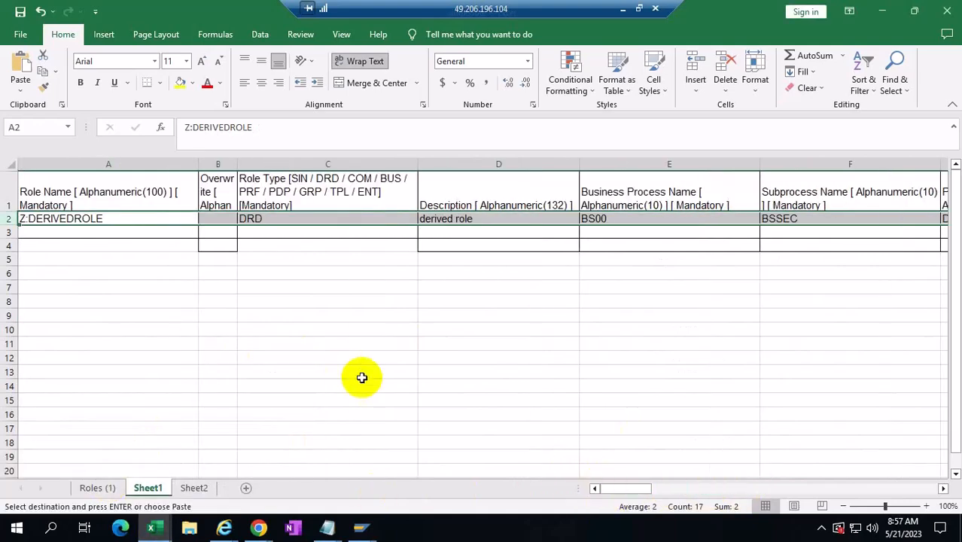
pyautogui.click(96, 487)
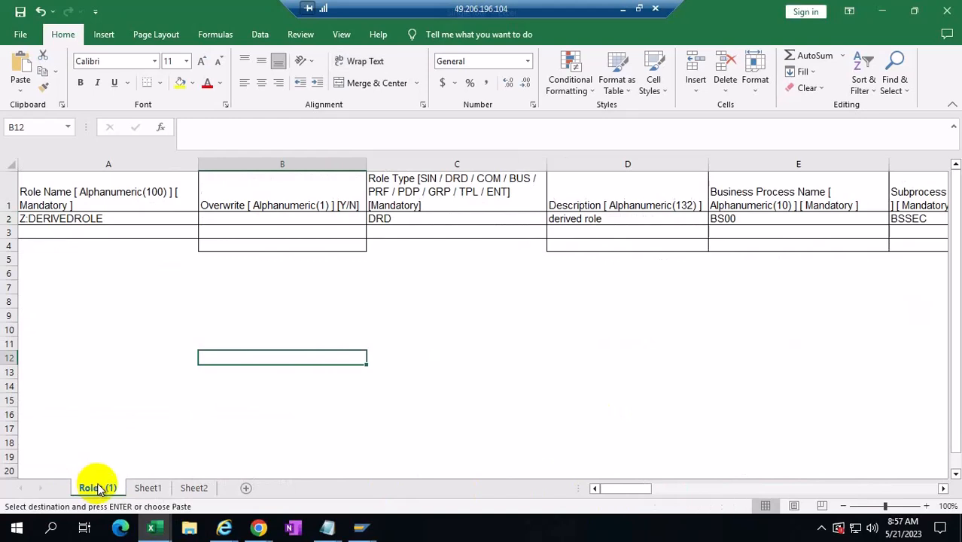
pyautogui.click(193, 488)
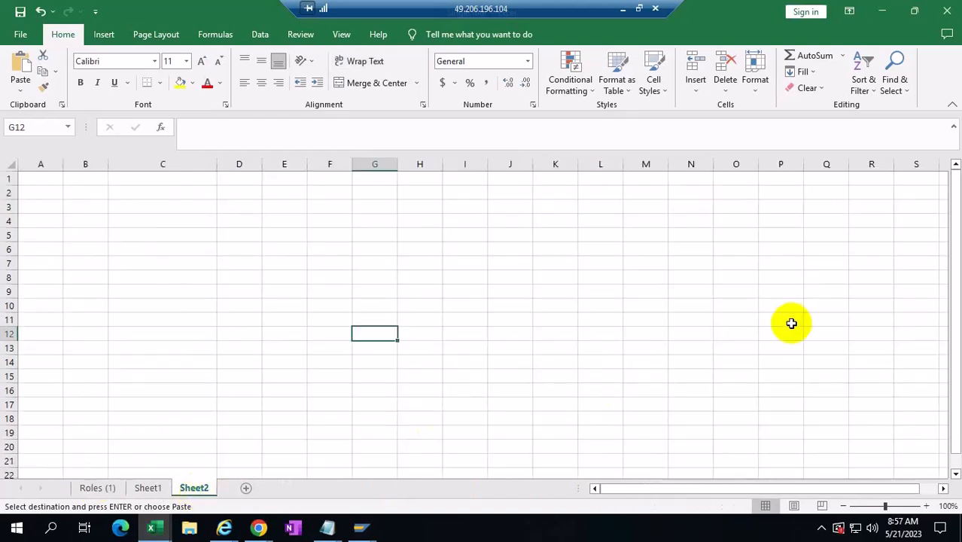
pyautogui.click(96, 487)
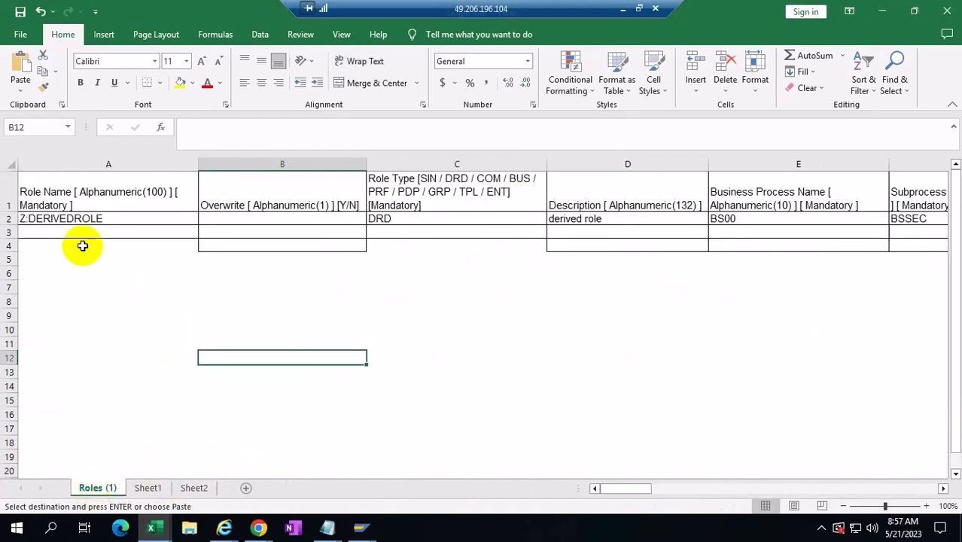
pyautogui.click(44, 232)
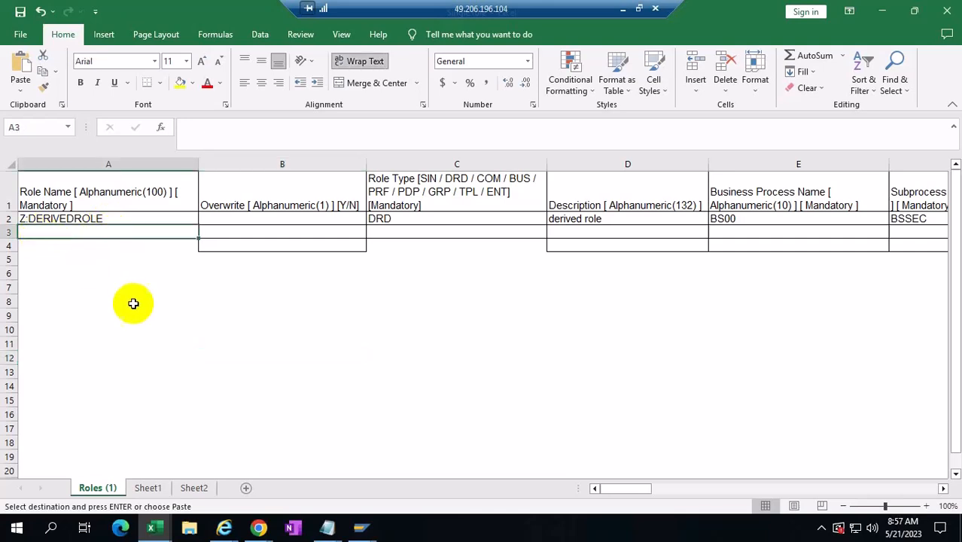
pyautogui.hotkey('ctrl', 'v')
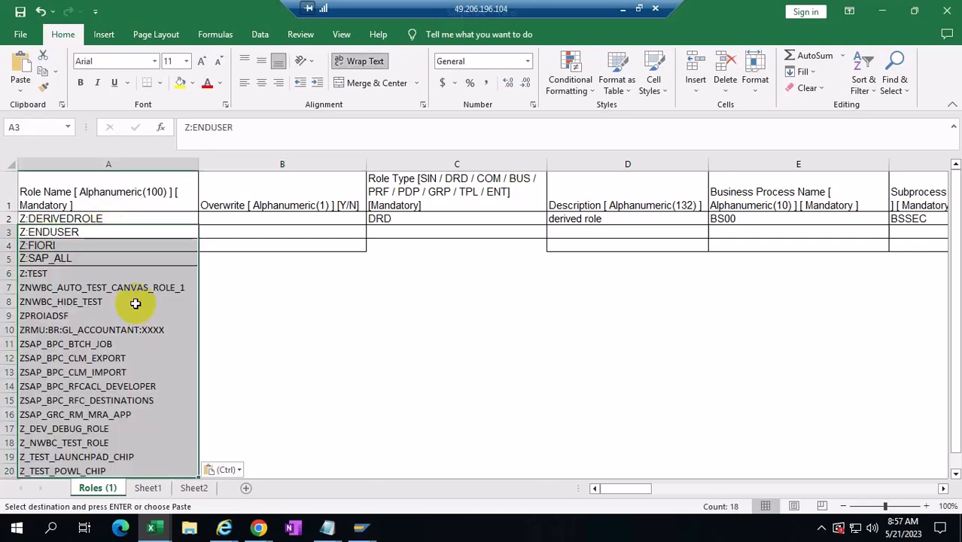
pyautogui.click(369, 301)
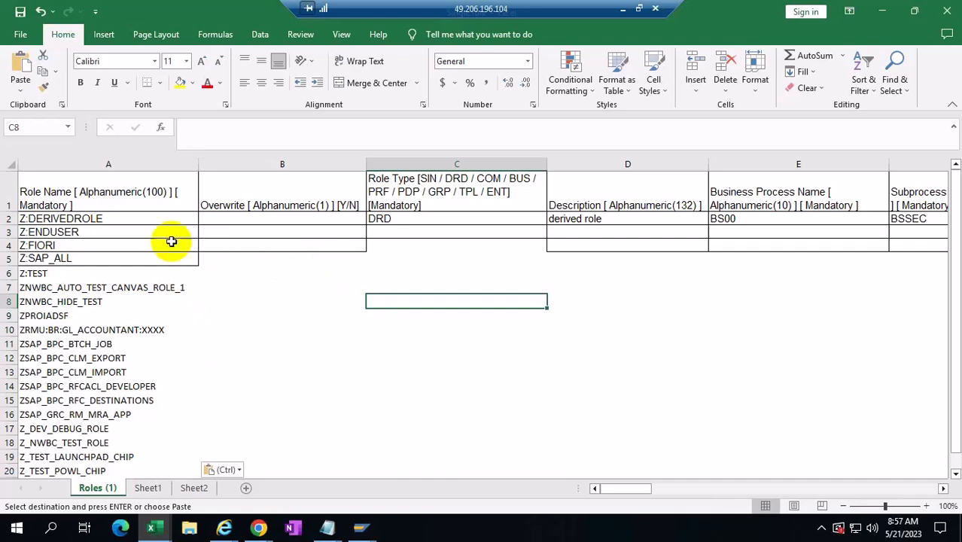
# - Copy the role attributes in E2:S3 and paste them starting at E3 for the Z:ENDUSER row
pyautogui.click(386, 218)
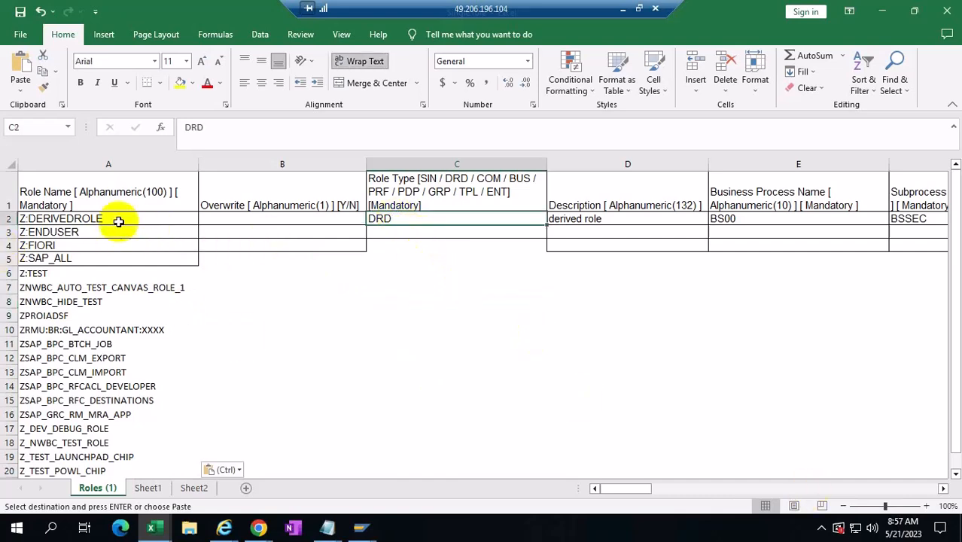
pyautogui.moveTo(721, 218)
pyautogui.mouseDown()
pyautogui.moveTo(941, 226)
pyautogui.moveTo(936, 208)
pyautogui.moveTo(551, 229)
pyautogui.moveTo(604, 219)
pyautogui.moveTo(723, 234)
pyautogui.mouseUp()
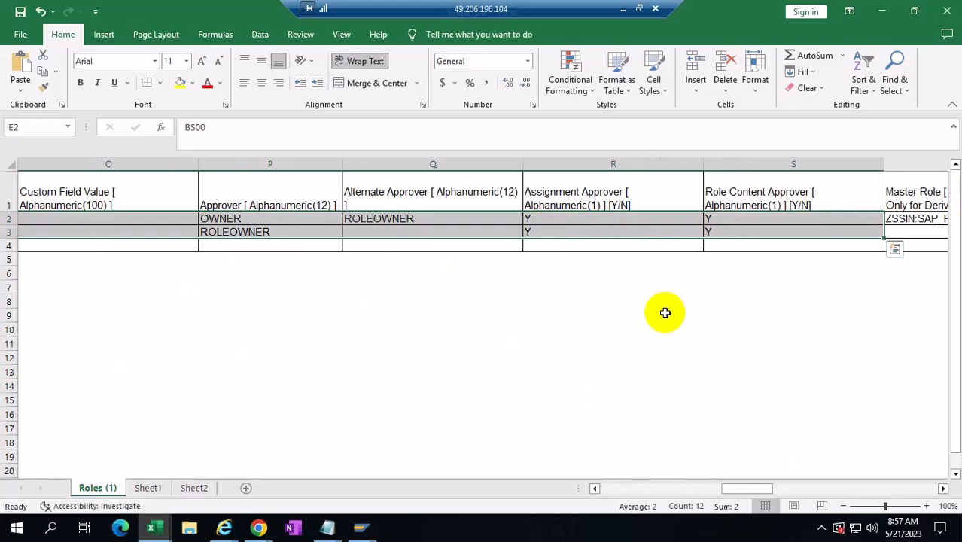
pyautogui.moveTo(744, 487); pyautogui.dragTo(592, 506)
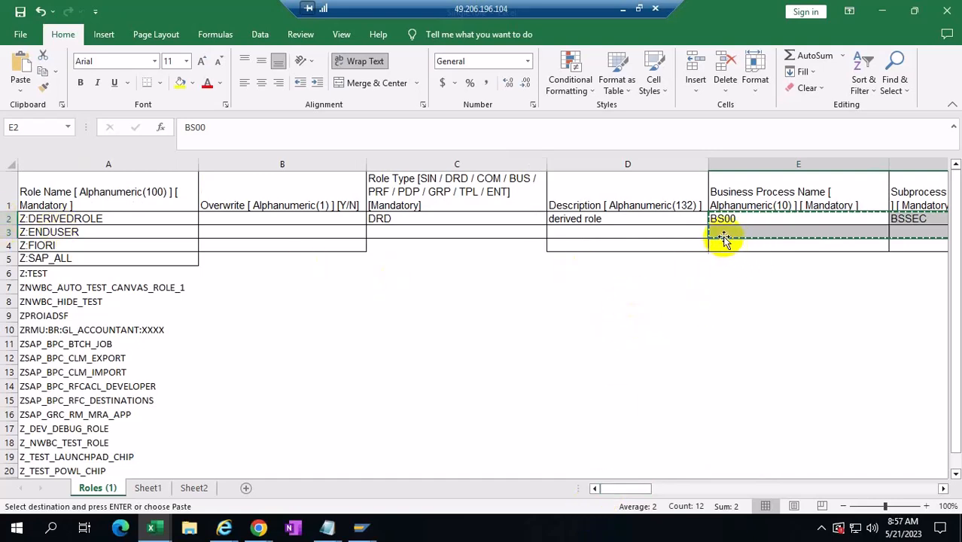
pyautogui.click(728, 235)
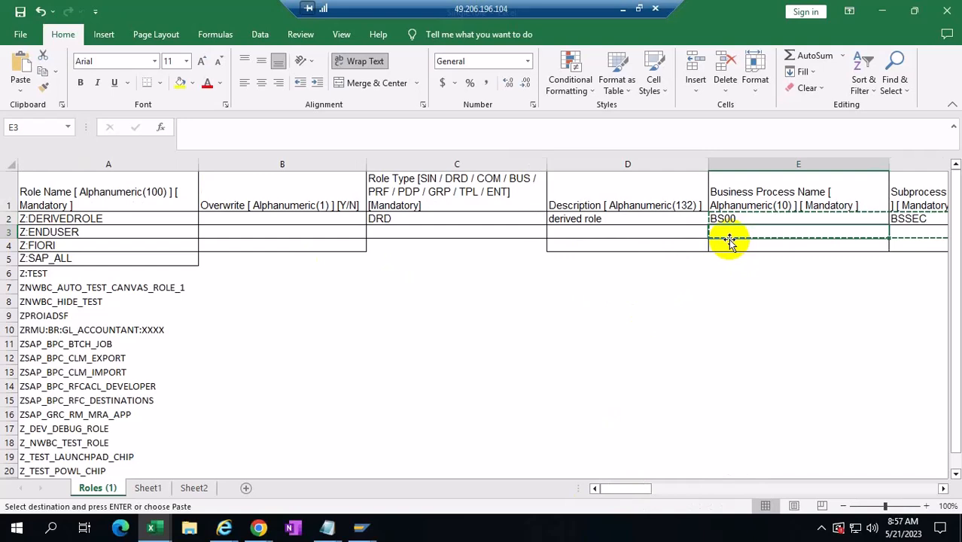
pyautogui.hotkey('ctrl', 'v')
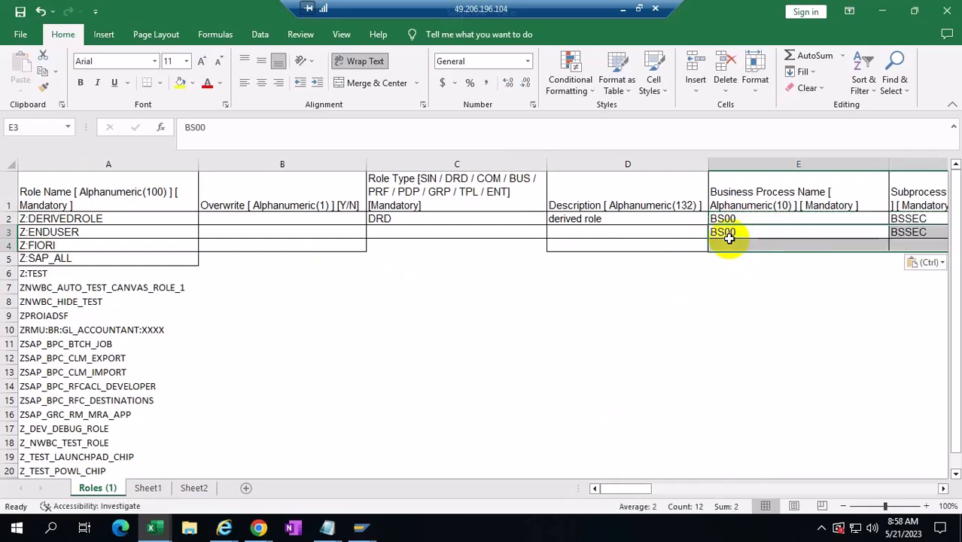
# - Fill BS00 down the Business Process Name column and BSSEC down the Subprocess Name column through row 20
pyautogui.click(770, 233)
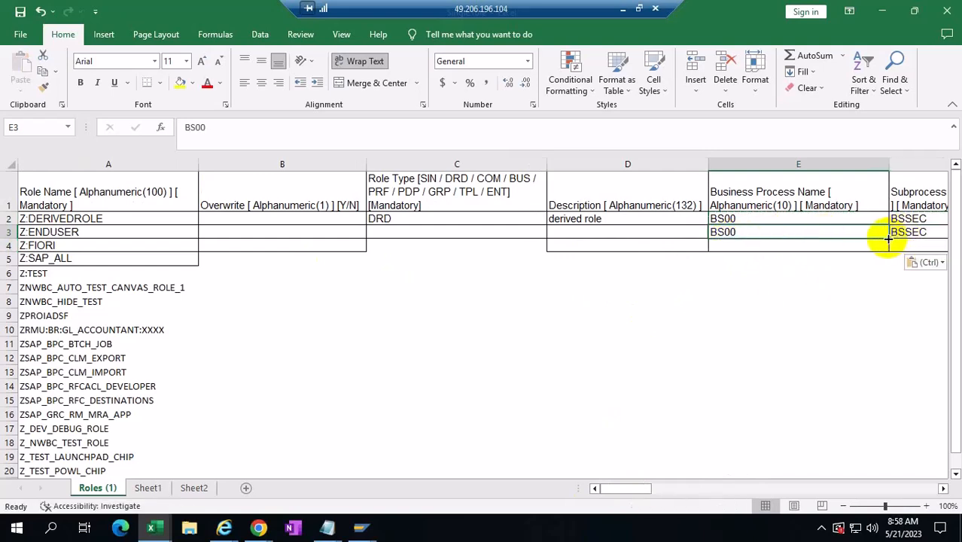
pyautogui.moveTo(888, 237); pyautogui.dragTo(892, 397)
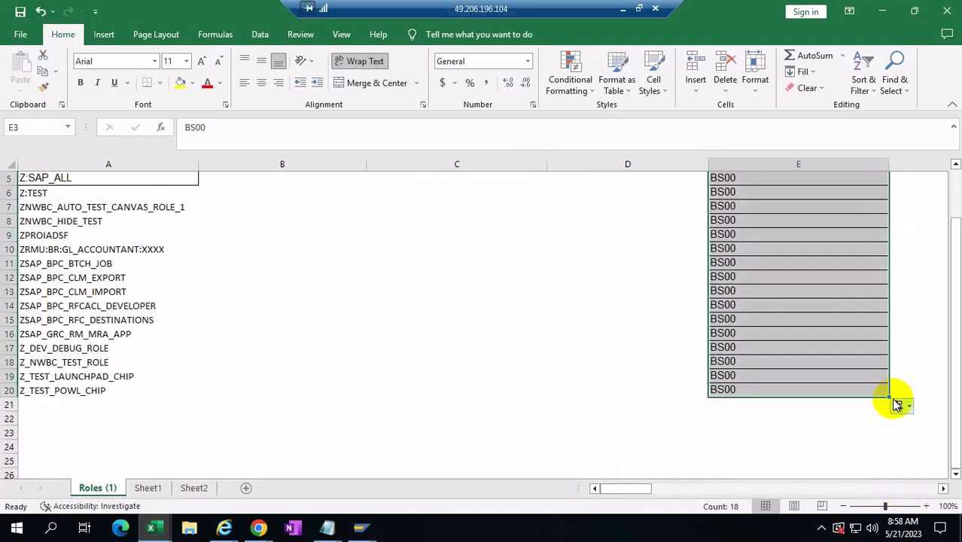
pyautogui.click(6, 391)
pyautogui.moveTo(609, 489)
pyautogui.mouseDown()
pyautogui.moveTo(659, 492)
pyautogui.moveTo(624, 492)
pyautogui.mouseUp()
pyautogui.scroll(2, 741, 307)
pyautogui.click(768, 231)
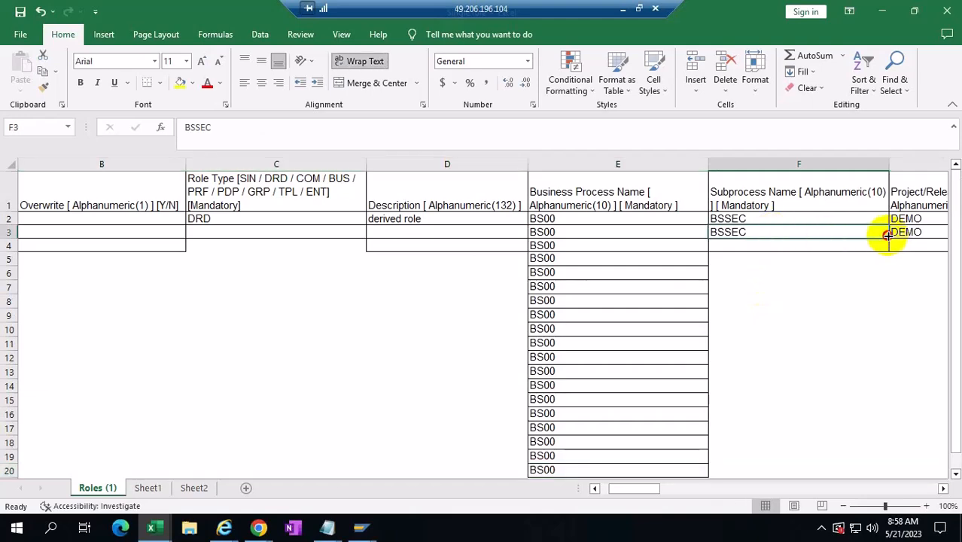
pyautogui.doubleClick(888, 236)
pyautogui.click(928, 232)
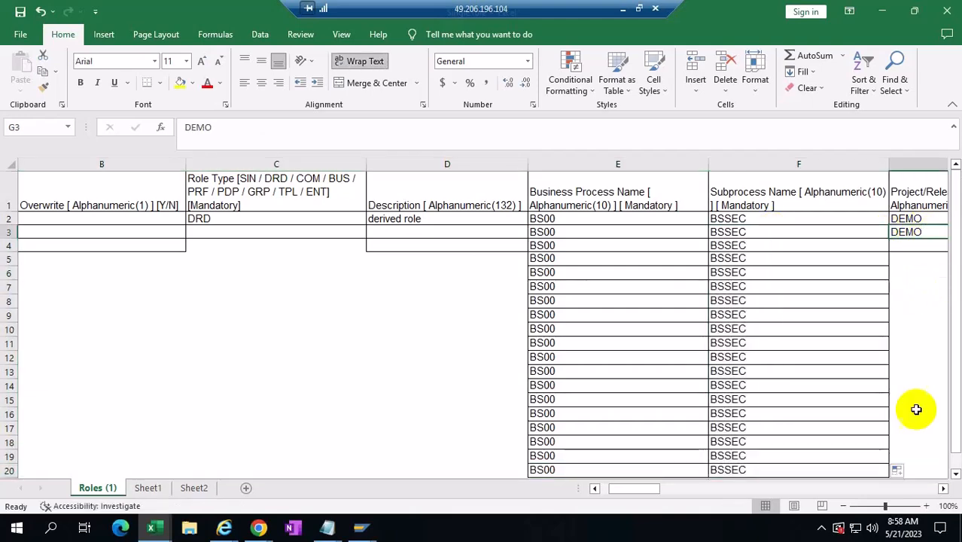
# - Fill DEMO from G3 down the Project/Release Name column through row 20
pyautogui.click(942, 488)
pyautogui.click(943, 488)
pyautogui.click(595, 487)
pyautogui.click(595, 488)
pyautogui.click(595, 487)
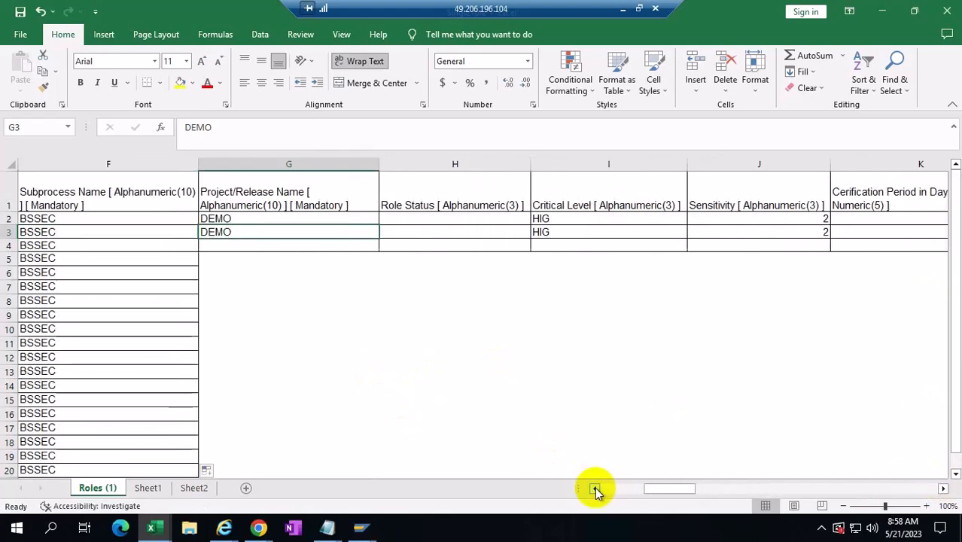
pyautogui.doubleClick(378, 239)
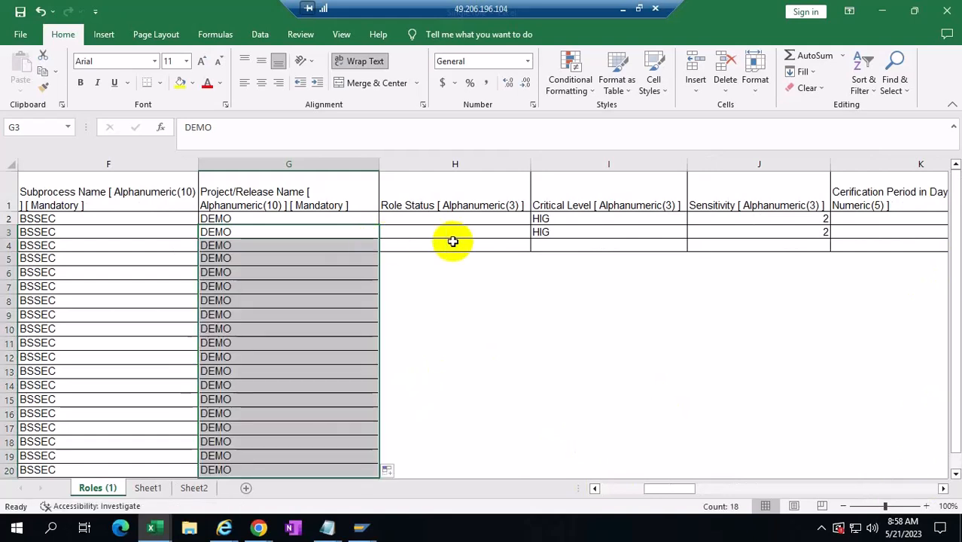
# - Enter PRD as the Role Status in H3 and fill it down the column through row 20
pyautogui.click(554, 234)
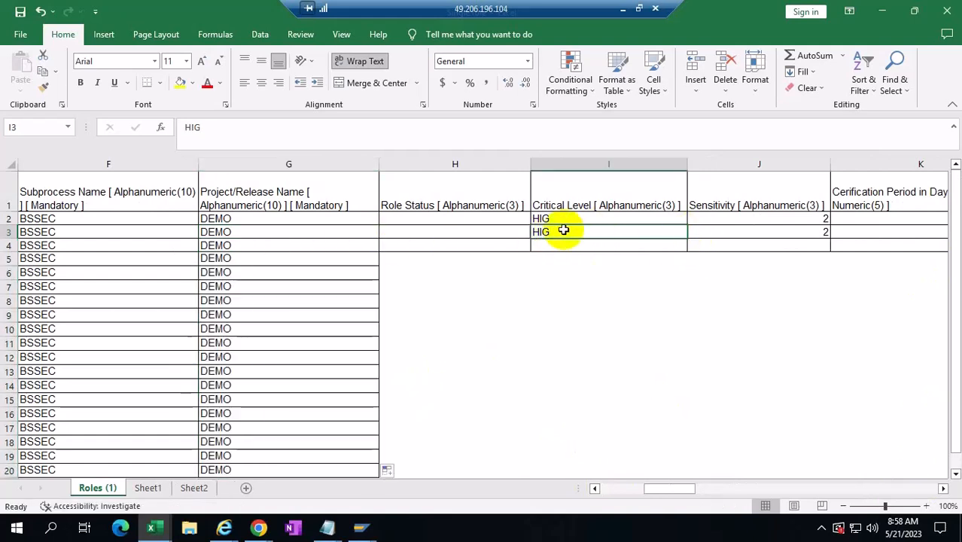
pyautogui.moveTo(676, 494)
pyautogui.mouseDown()
pyautogui.moveTo(691, 492)
pyautogui.moveTo(628, 497)
pyautogui.moveTo(686, 502)
pyautogui.mouseUp()
pyautogui.click(260, 234)
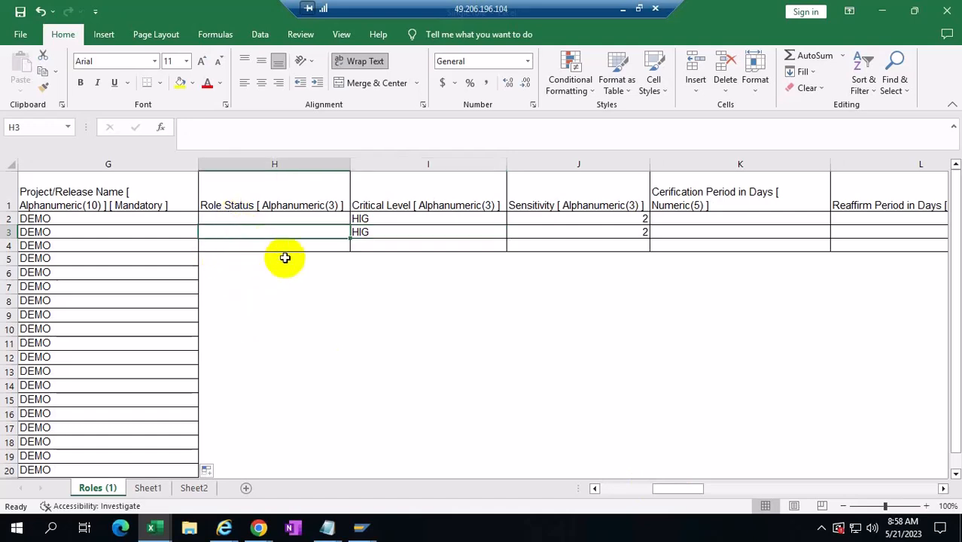
pyautogui.write('pr')
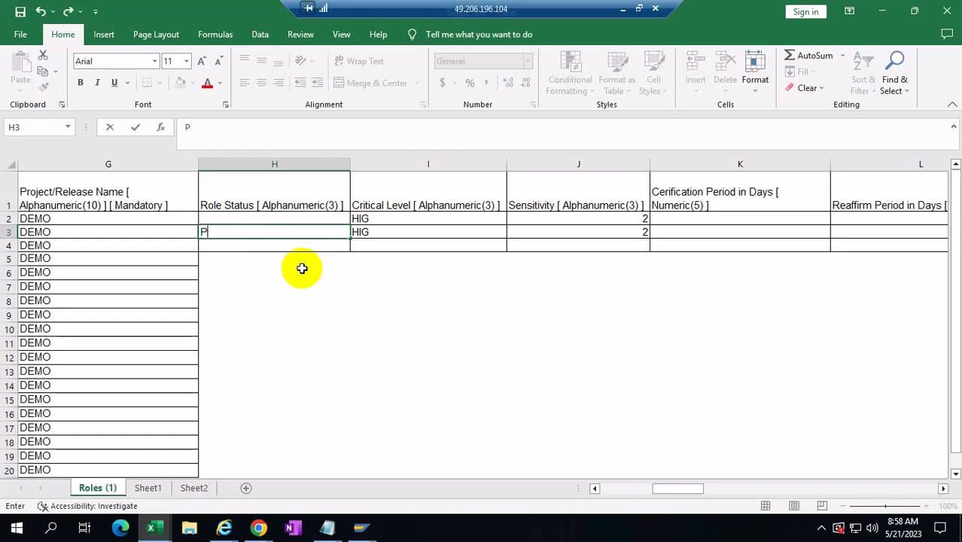
pyautogui.click(307, 283)
pyautogui.click(301, 234)
pyautogui.doubleClick(349, 241)
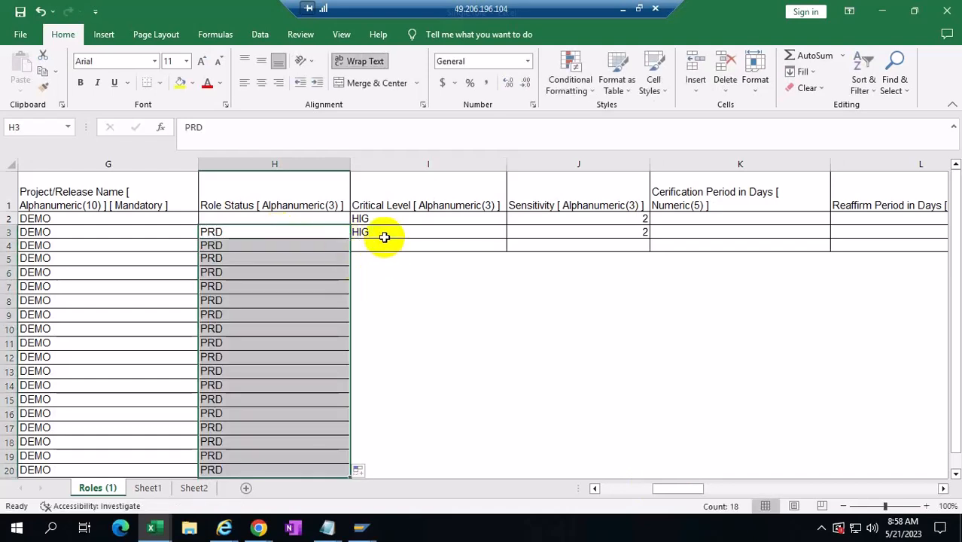
# - Copy ROLEOWNER from Q3 into the Approver cell P3 and clear the Approver value in P4
pyautogui.moveTo(380, 232); pyautogui.dragTo(628, 236)
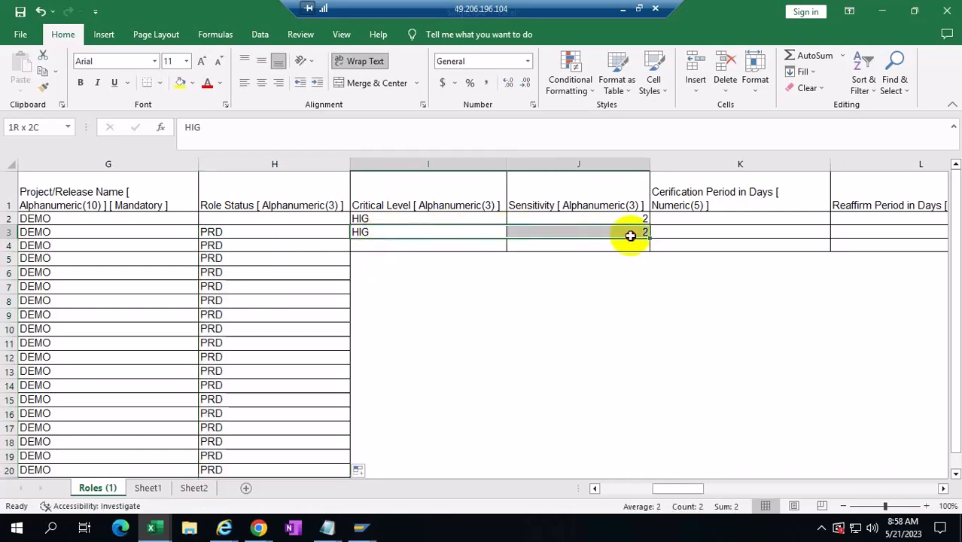
pyautogui.moveTo(682, 488); pyautogui.dragTo(732, 491)
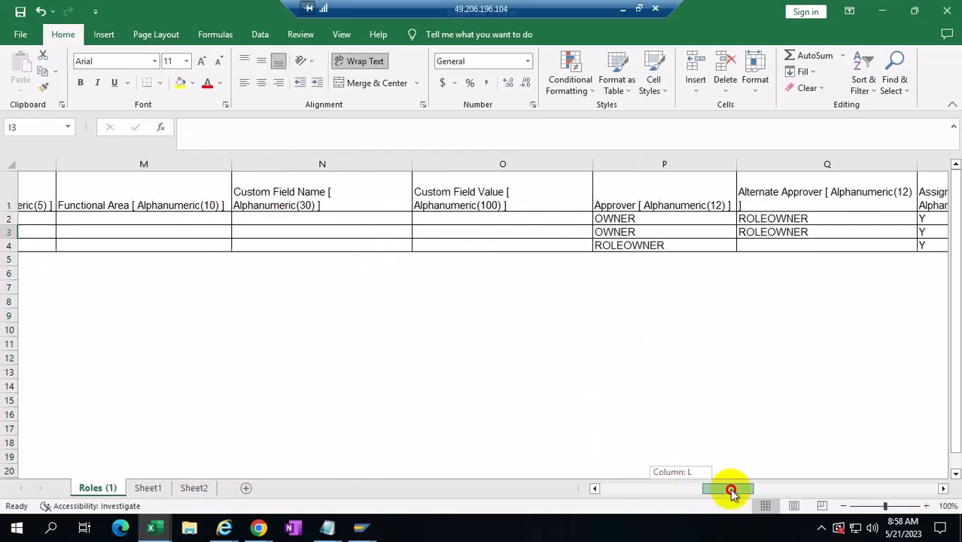
pyautogui.click(622, 245)
pyautogui.click(750, 231)
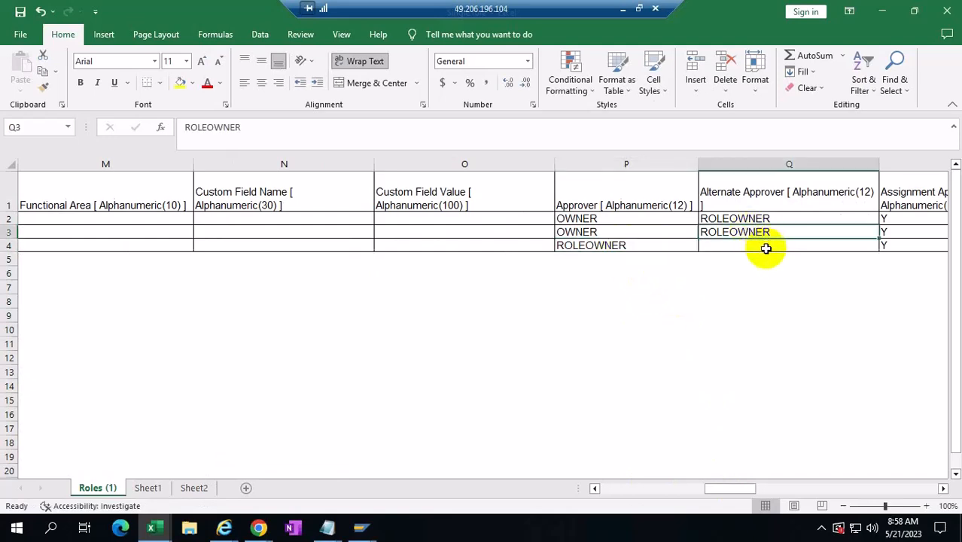
pyautogui.hotkey('ctrl', 'c')
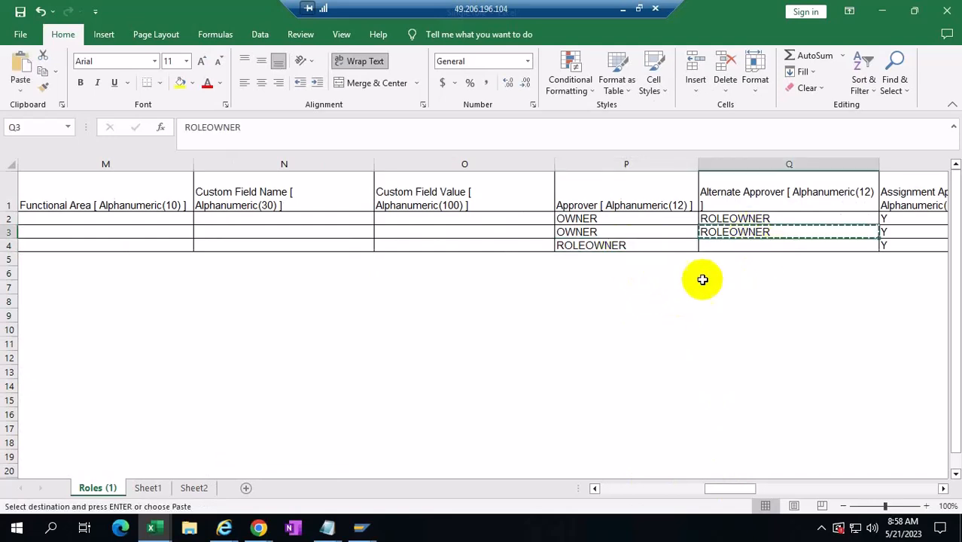
pyautogui.click(587, 232)
pyautogui.hotkey('ctrl', 'v')
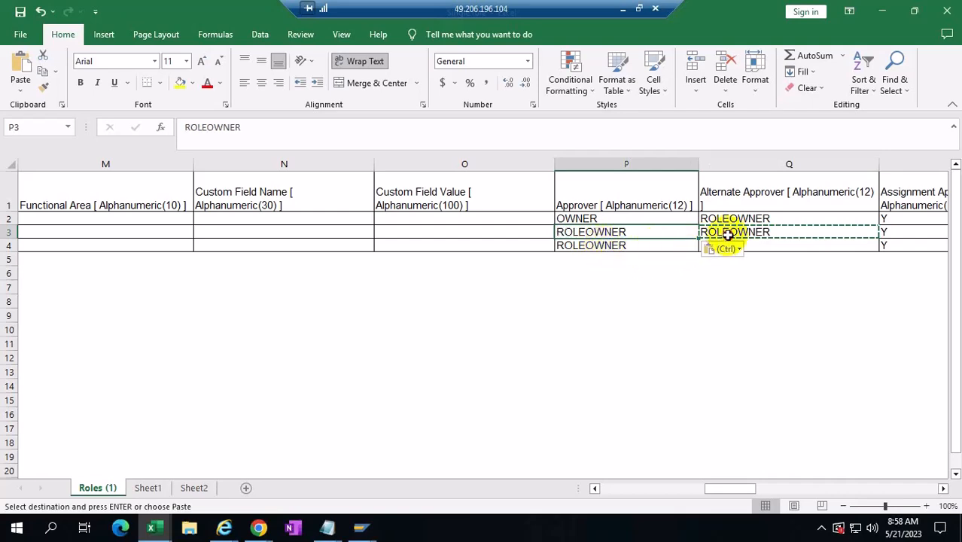
pyautogui.click(724, 233)
pyautogui.click(632, 249)
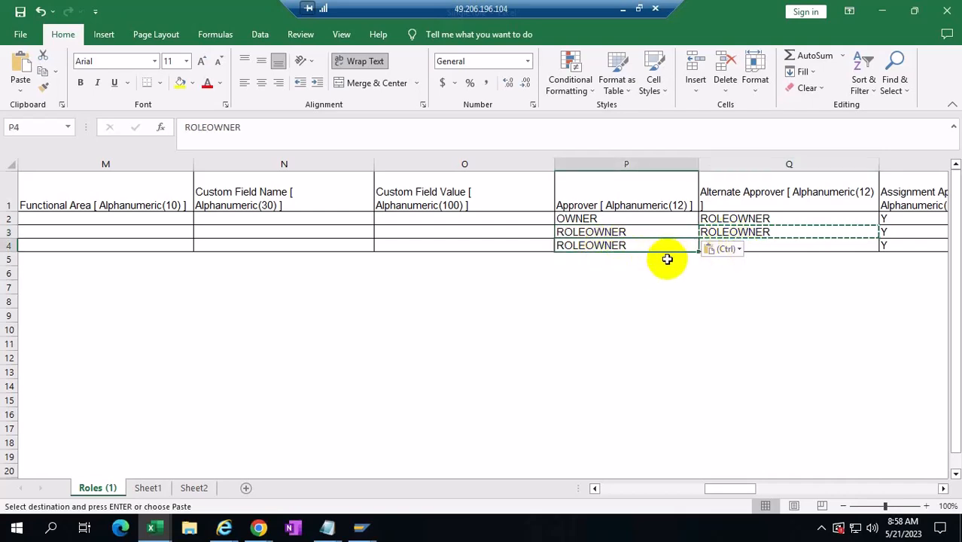
pyautogui.press('Delete')
# - Fill ROLEOWNER from row 3 down the Approver and Alternate Approver columns through row 20
pyautogui.click(675, 231)
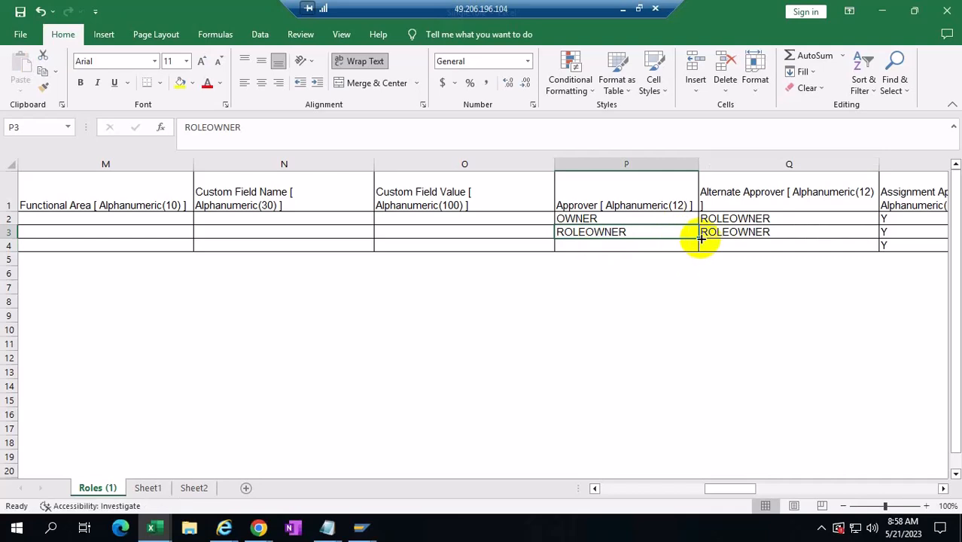
pyautogui.doubleClick(696, 237)
pyautogui.click(741, 231)
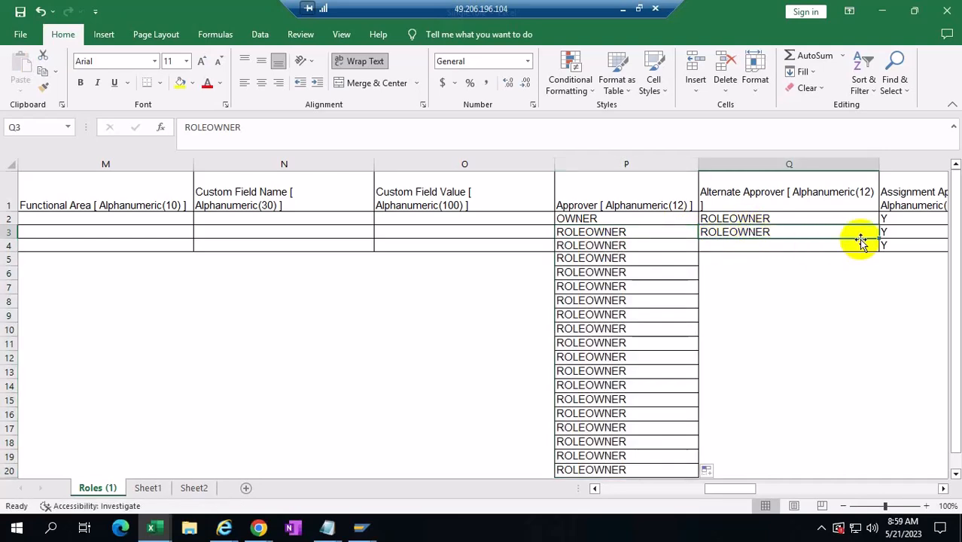
pyautogui.doubleClick(878, 235)
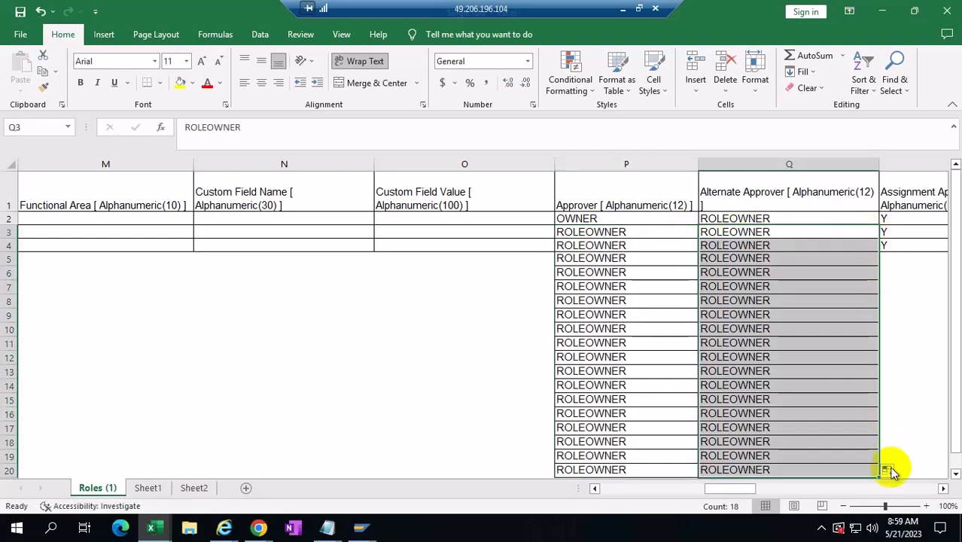
# - Fill Y down the Assignment Approver and Role Content Approver columns through row 20
pyautogui.moveTo(738, 490)
pyautogui.mouseDown()
pyautogui.moveTo(794, 489)
pyautogui.moveTo(747, 490)
pyautogui.mouseUp()
pyautogui.moveTo(724, 235); pyautogui.dragTo(916, 233)
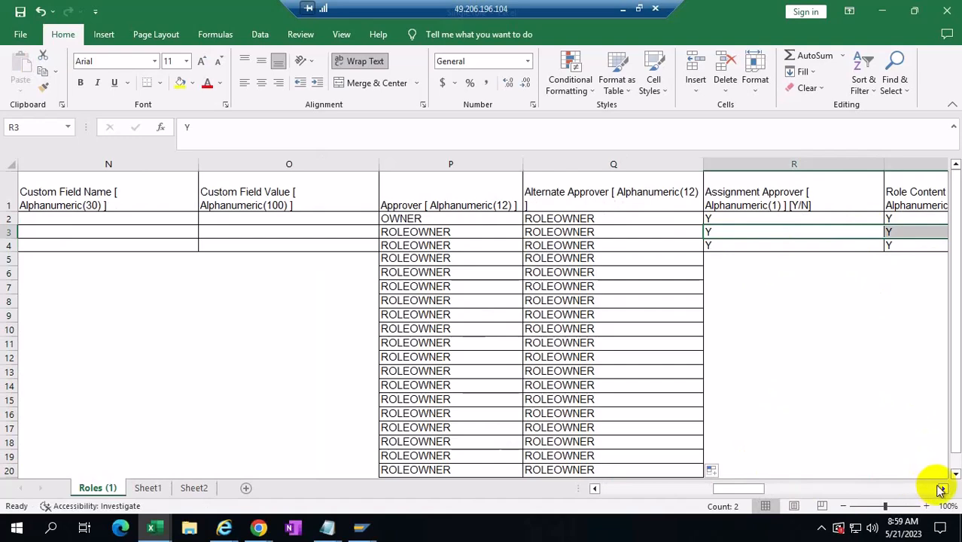
pyautogui.doubleClick(943, 489)
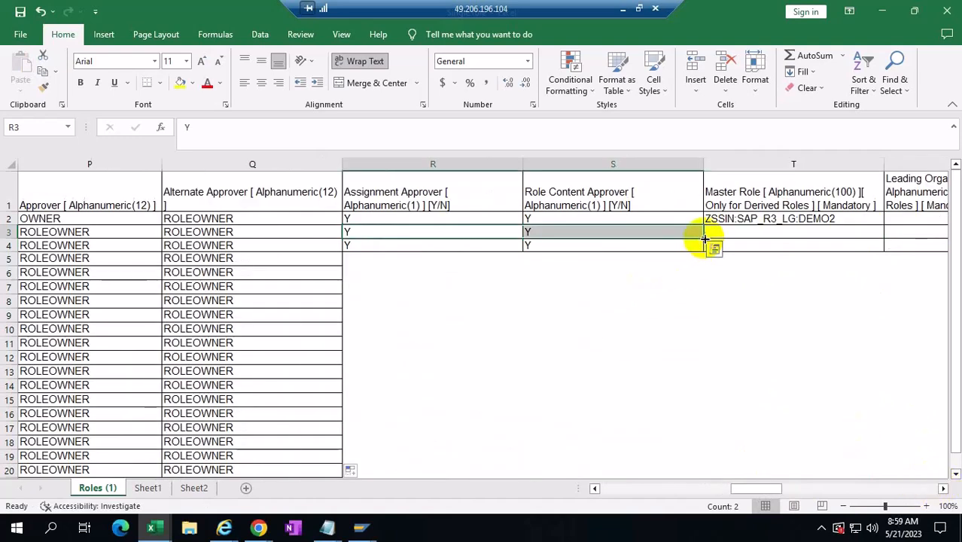
pyautogui.moveTo(702, 237); pyautogui.dragTo(703, 241)
pyautogui.click(611, 248)
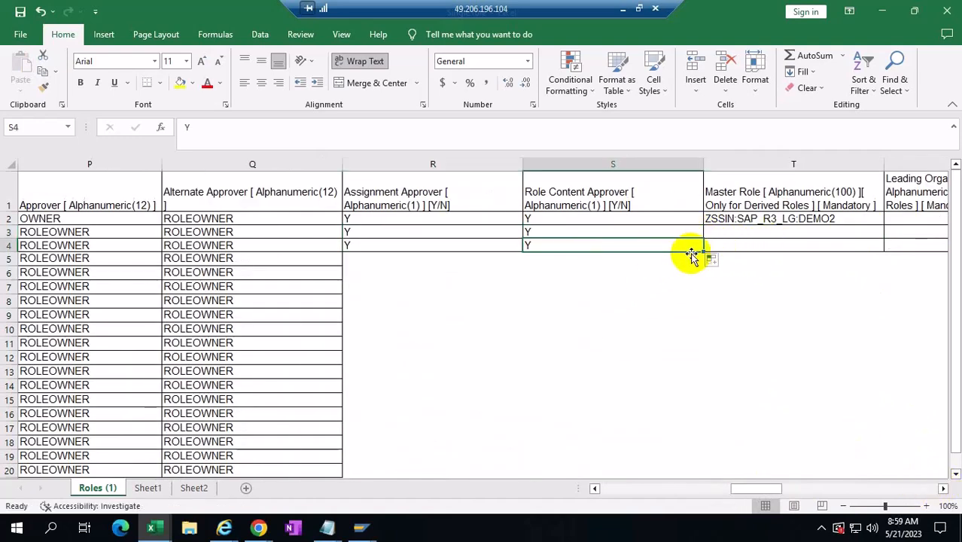
pyautogui.doubleClick(701, 248)
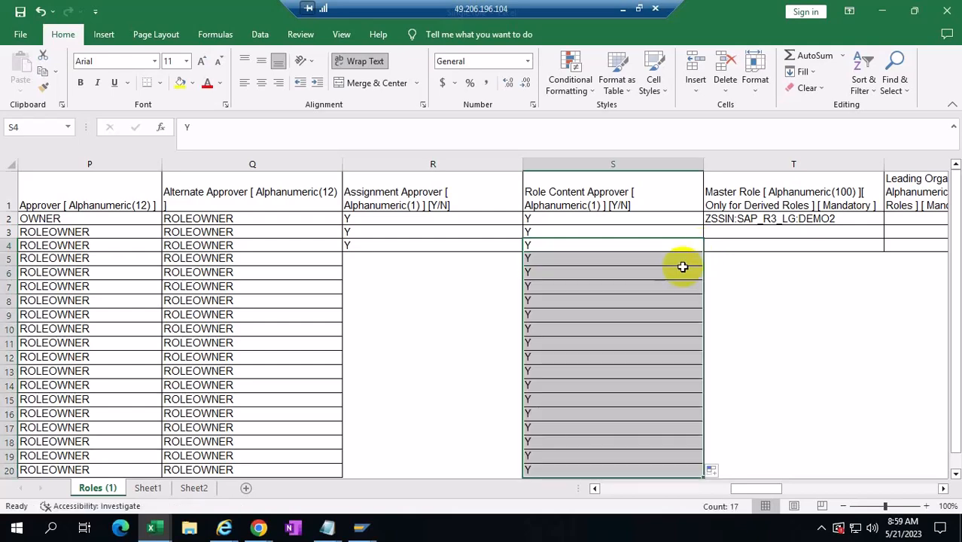
pyautogui.click(466, 245)
pyautogui.doubleClick(522, 250)
# - Clear the ECCCLNT100 and S4HCLNT100 system entries with their provisioning and validity values in AE2:AH2 and AE4:AH4
pyautogui.moveTo(762, 489); pyautogui.dragTo(862, 482)
pyautogui.moveTo(742, 232); pyautogui.dragTo(851, 230)
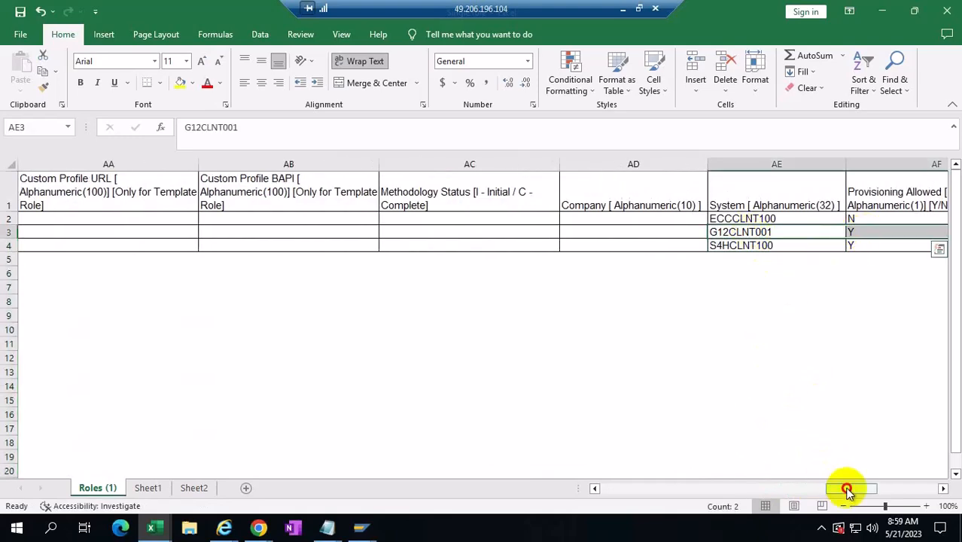
pyautogui.moveTo(849, 490); pyautogui.dragTo(867, 487)
pyautogui.moveTo(393, 249); pyautogui.dragTo(880, 242)
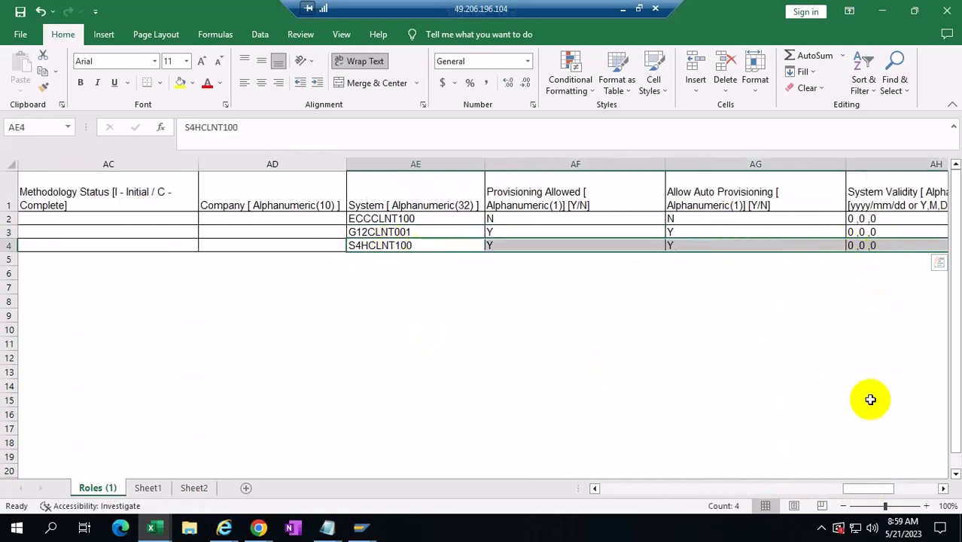
pyautogui.moveTo(387, 219); pyautogui.dragTo(908, 216)
pyautogui.press('Delete')
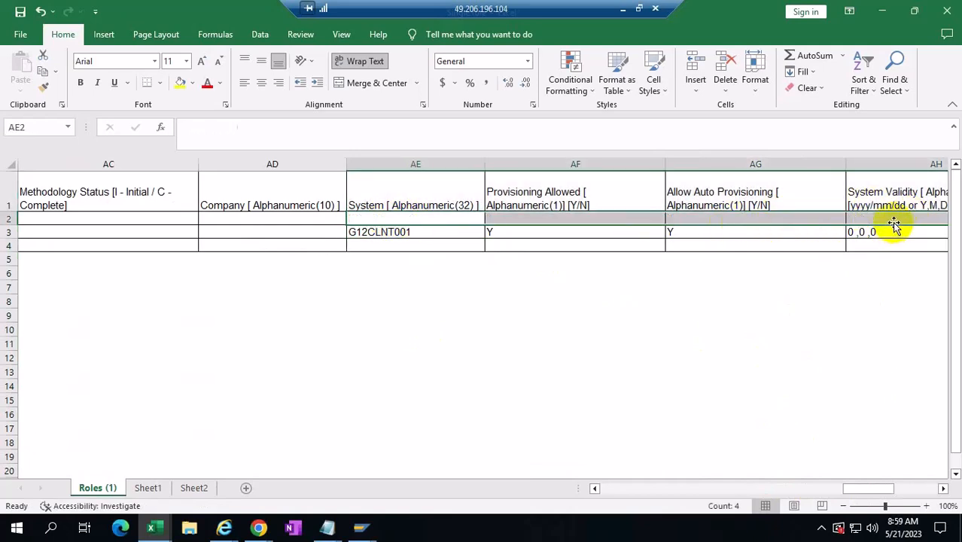
# - Highlight the whole Z_TEST_POWL_CHIP row, row 20, in yellow to mark the end of the role list
pyautogui.click(430, 230)
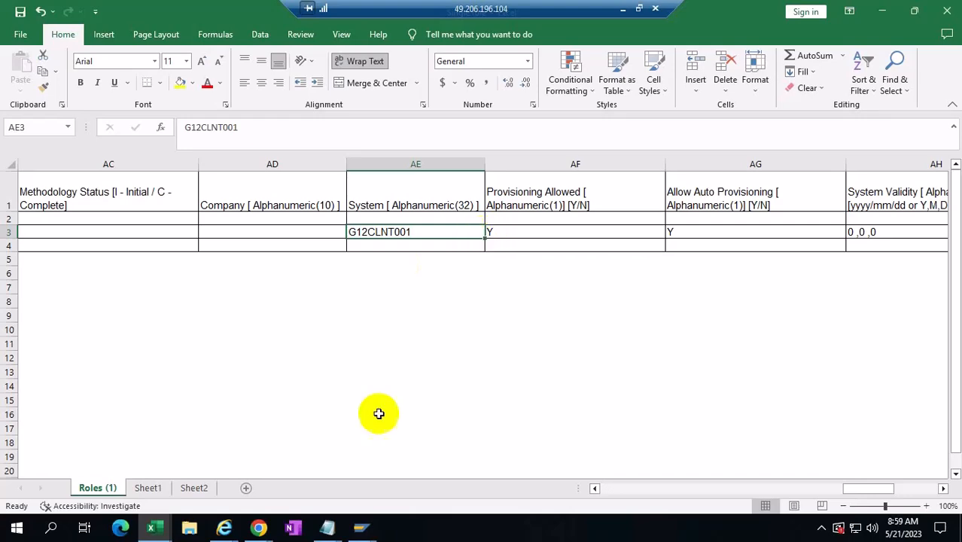
pyautogui.moveTo(865, 491); pyautogui.dragTo(262, 408)
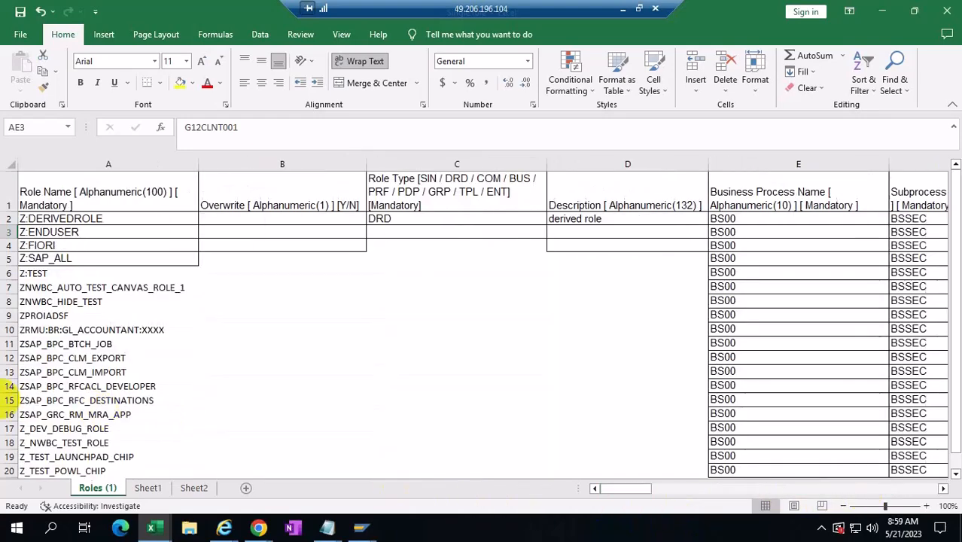
pyautogui.scroll(-2, 274, 355)
pyautogui.click(9, 363)
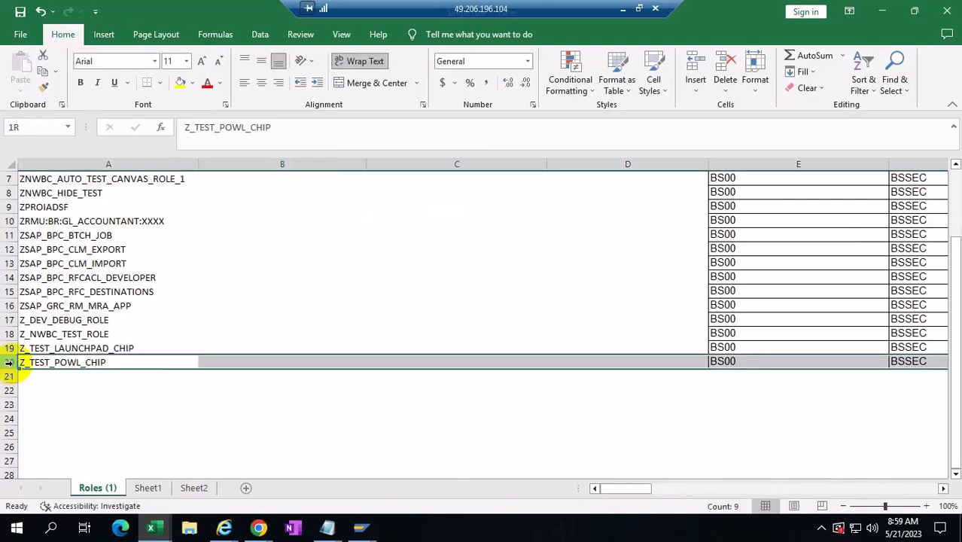
pyautogui.click(178, 85)
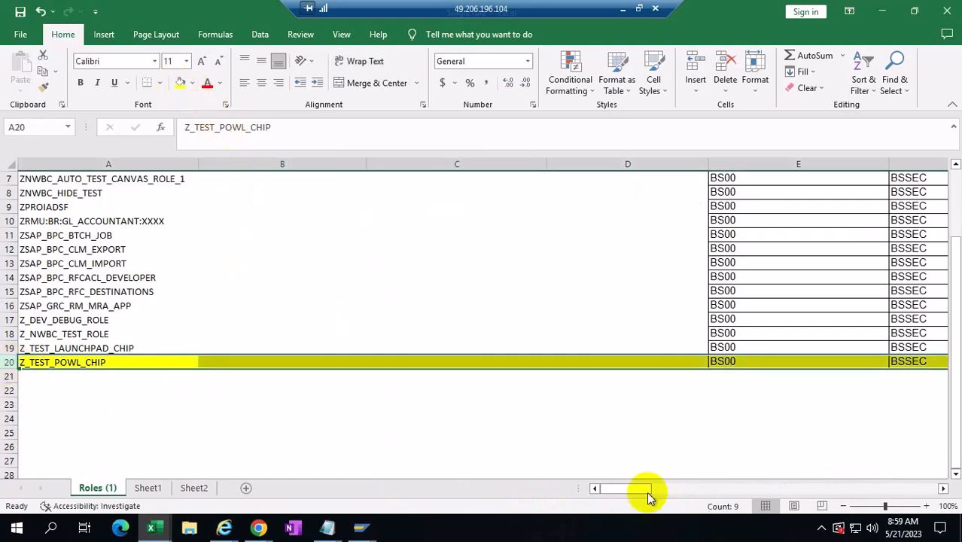
# - Fill G12CLNT001 from AE3 down the System column to the yellow row 20
pyautogui.moveTo(629, 490); pyautogui.dragTo(855, 494)
pyautogui.scroll(2, 846, 398)
pyautogui.click(427, 234)
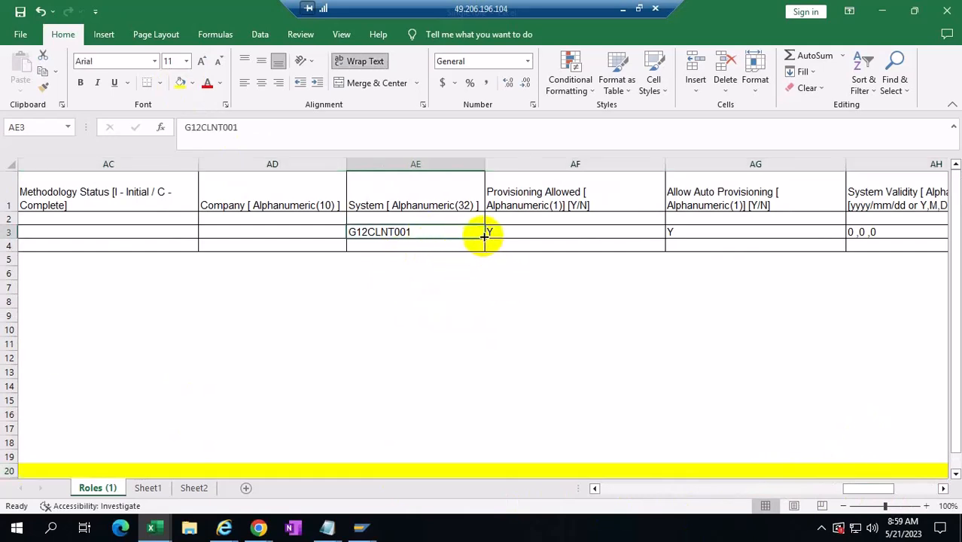
pyautogui.moveTo(483, 236); pyautogui.dragTo(465, 396)
pyautogui.scroll(2, 564, 315)
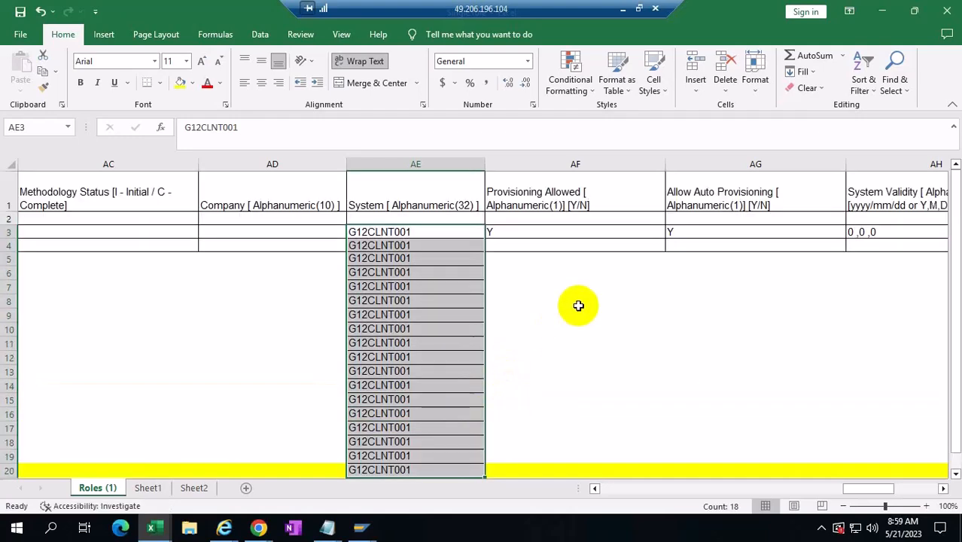
# - Fill Y down the Provisioning Allowed and Allow Auto Provisioning columns through row 20
pyautogui.click(545, 227)
pyautogui.doubleClick(667, 238)
pyautogui.click(756, 233)
pyautogui.doubleClick(844, 238)
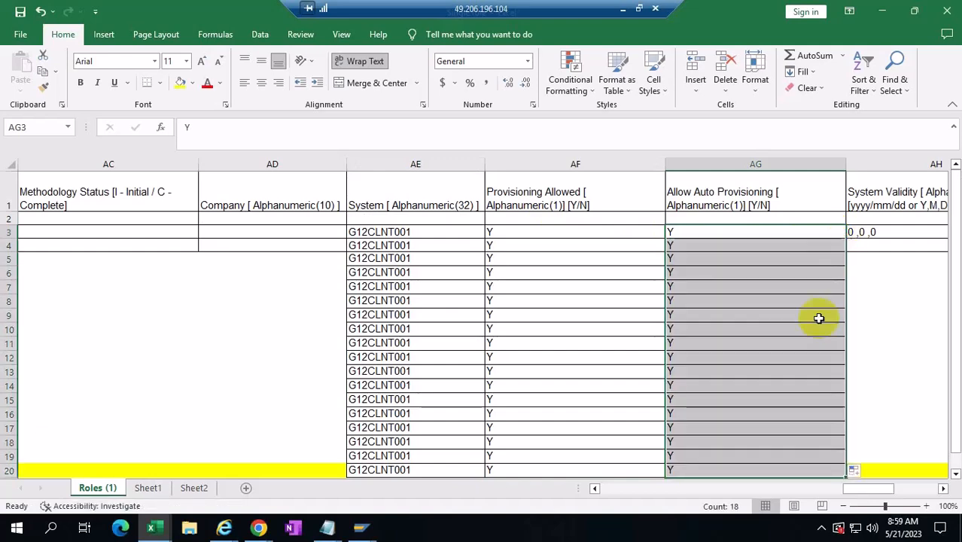
# - Delete the entire Z:DERIVEDROLE sample row, row 2, from the Roles (1) sheet
pyautogui.moveTo(875, 489); pyautogui.dragTo(619, 489)
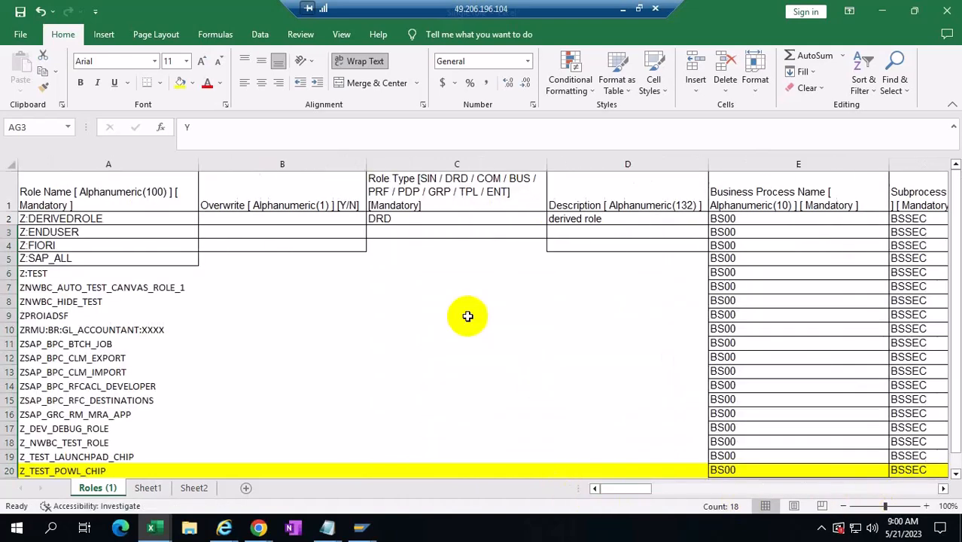
pyautogui.click(6, 218)
pyautogui.rightClick(4, 218)
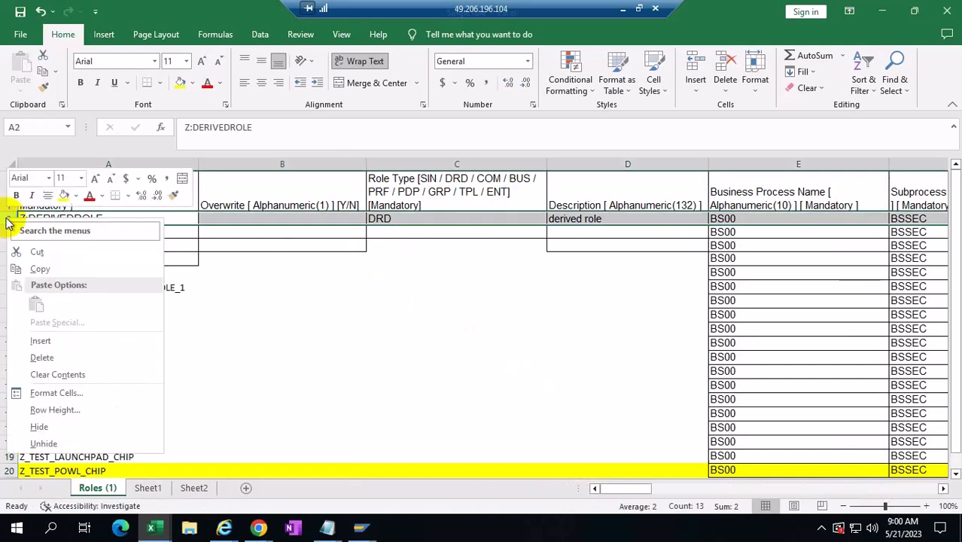
pyautogui.click(45, 356)
pyautogui.click(382, 374)
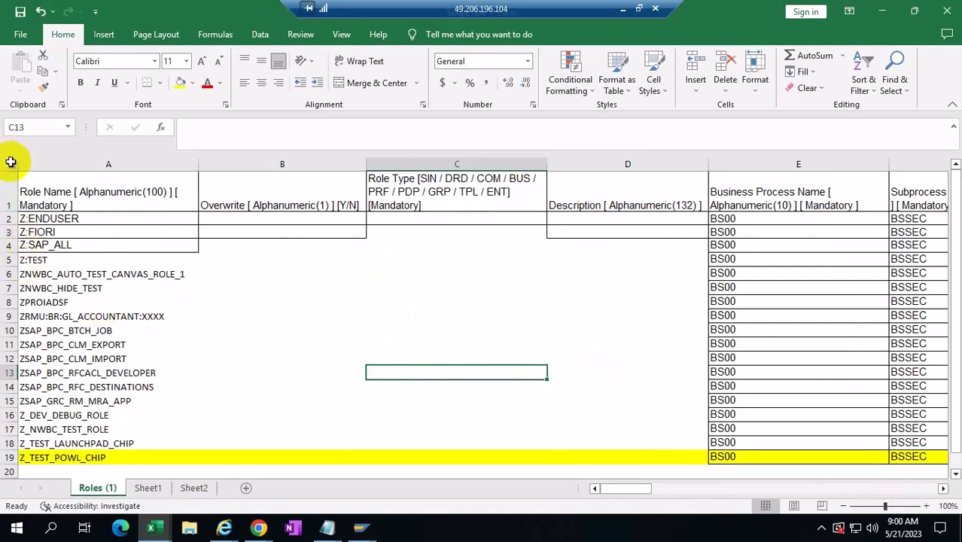
# - Enter SIN as the Role Type for Z:ENDUSER in C2
pyautogui.click(401, 219)
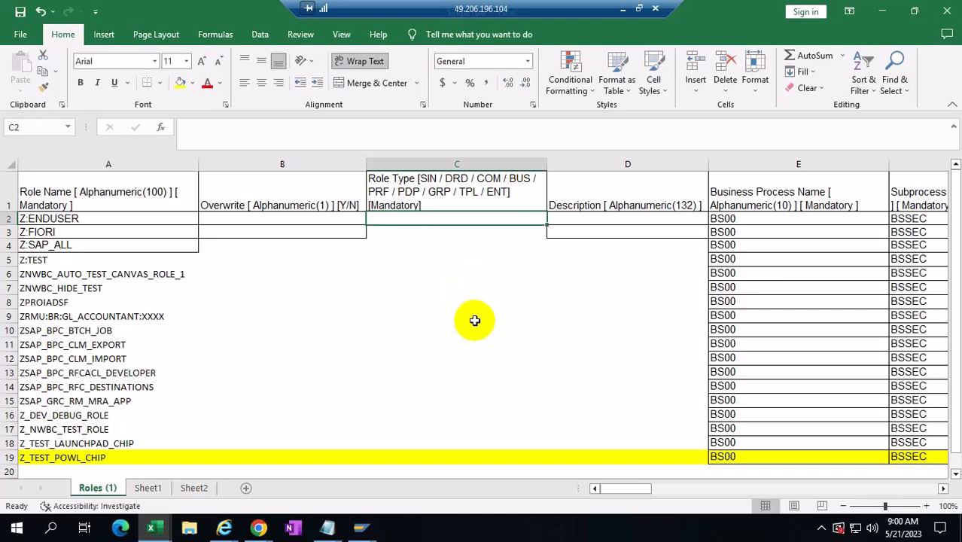
pyautogui.write('s')
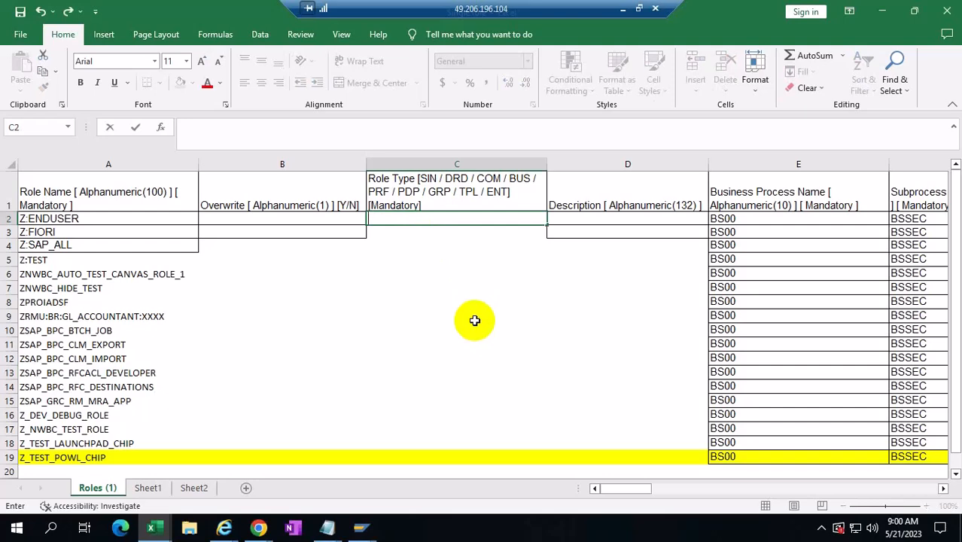
pyautogui.write('IN')
pyautogui.click(593, 317)
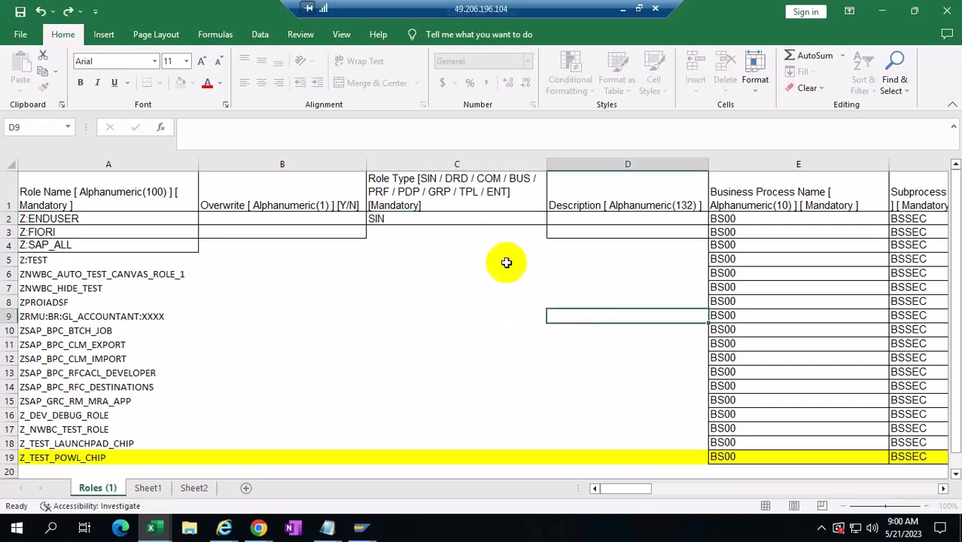
# - Fill SIN from C2 down the Role Type column through the yellow row 19
pyautogui.click(398, 223)
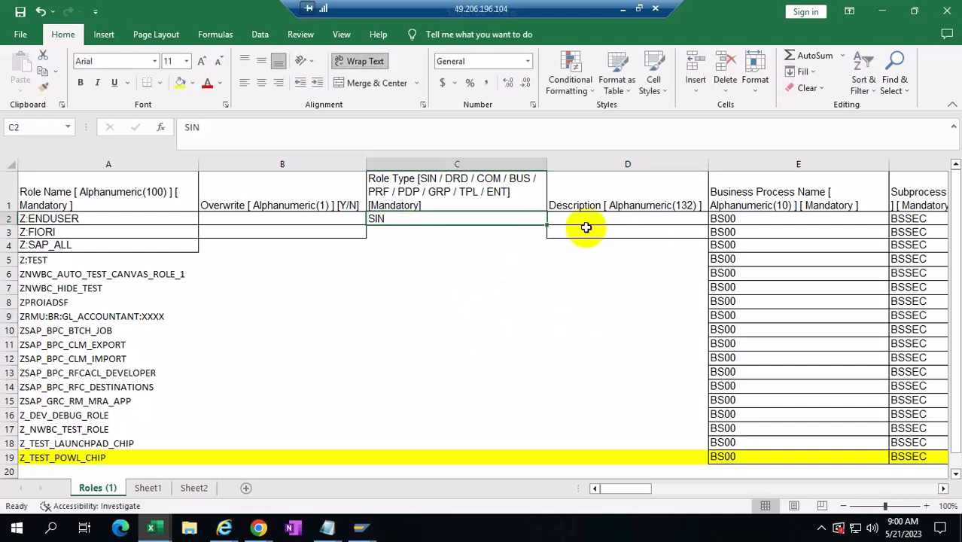
pyautogui.doubleClick(547, 224)
pyautogui.click(622, 368)
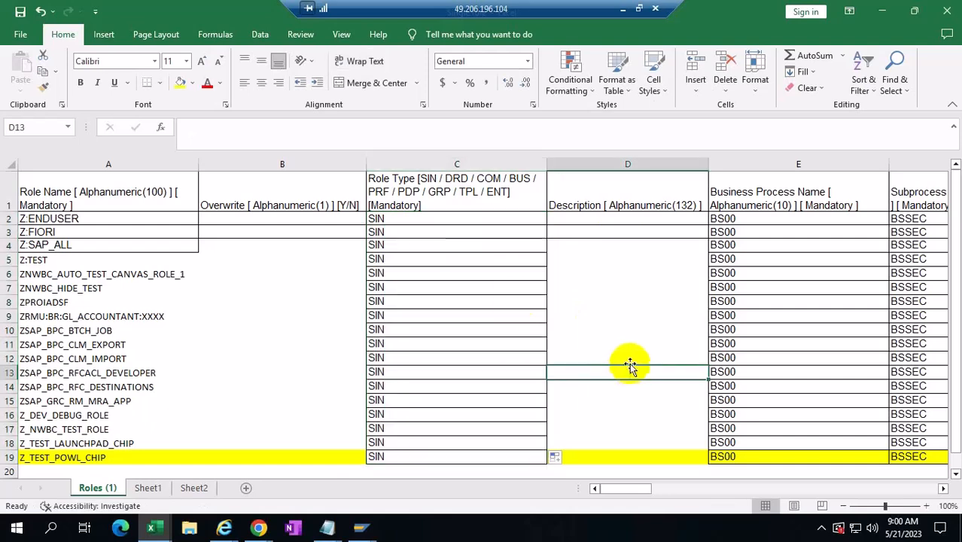
# - Copy the entire Roles (1) sheet and replace all text in the RoleAttributesTemplate (3) Notepad file with it
pyautogui.click(10, 163)
pyautogui.hotkey('ctrl', 'c')
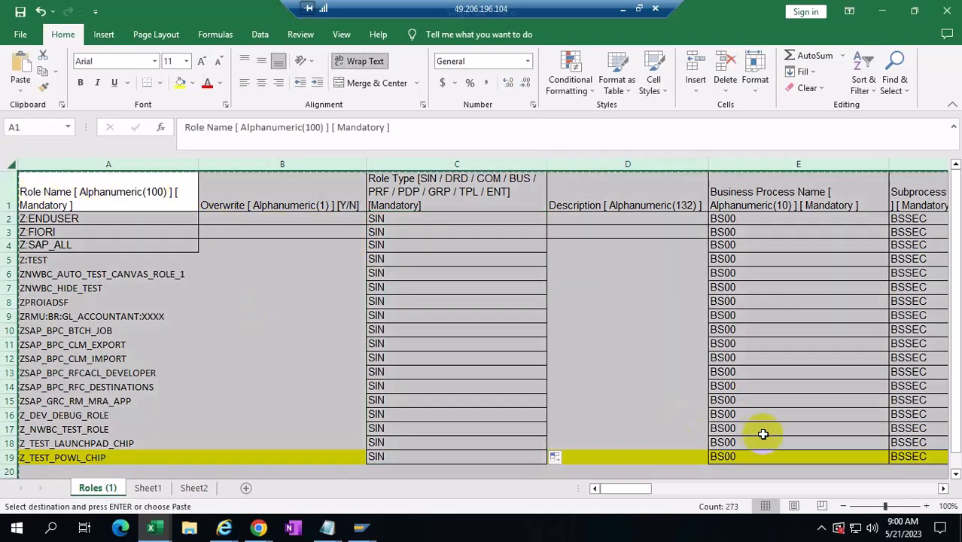
pyautogui.click(326, 527)
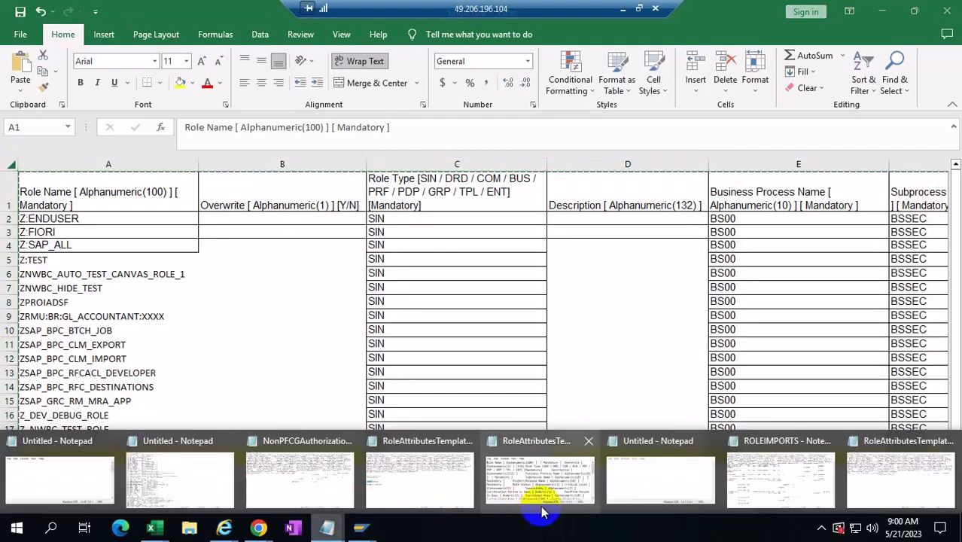
pyautogui.click(877, 485)
pyautogui.click(249, 285)
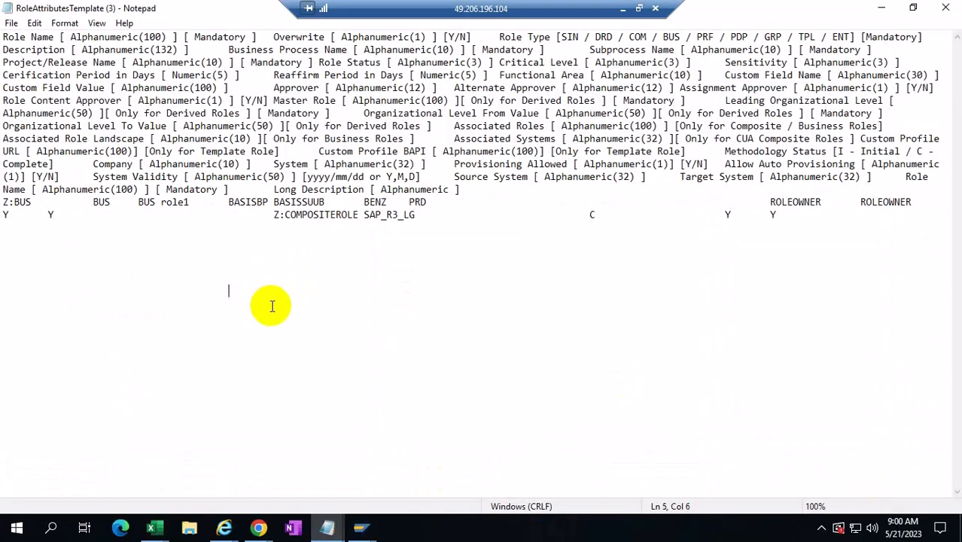
pyautogui.hotkey('ctrl', 'a')
pyautogui.press('Delete')
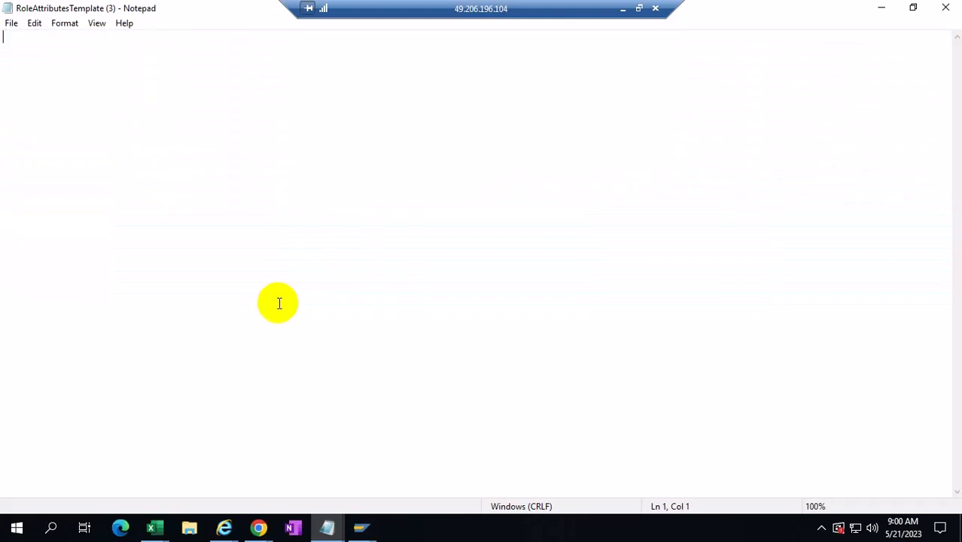
pyautogui.hotkey('ctrl', 'v')
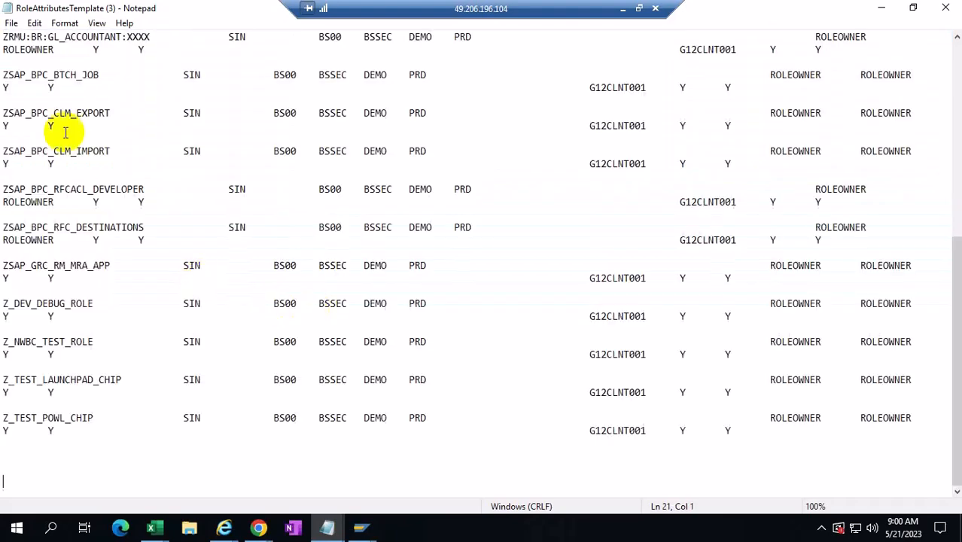
# - Save the RoleAttributesTemplate (3) text file
pyautogui.click(11, 23)
pyautogui.click(43, 72)
pyautogui.click(11, 23)
pyautogui.click(38, 71)
# - Switch to the Access Management page in Chrome and open Role Import under Role Mass Maintenance in a maximized window
pyautogui.click(261, 531)
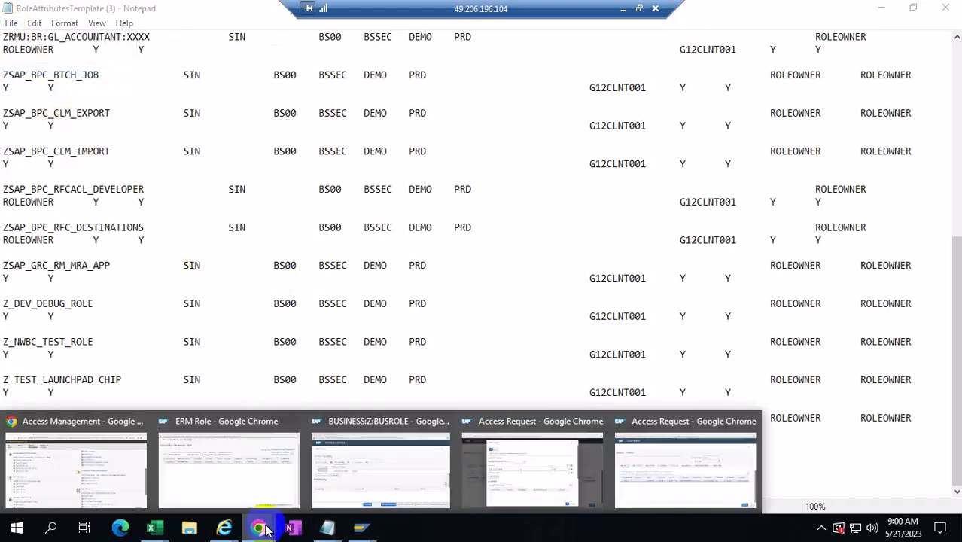
pyautogui.click(701, 495)
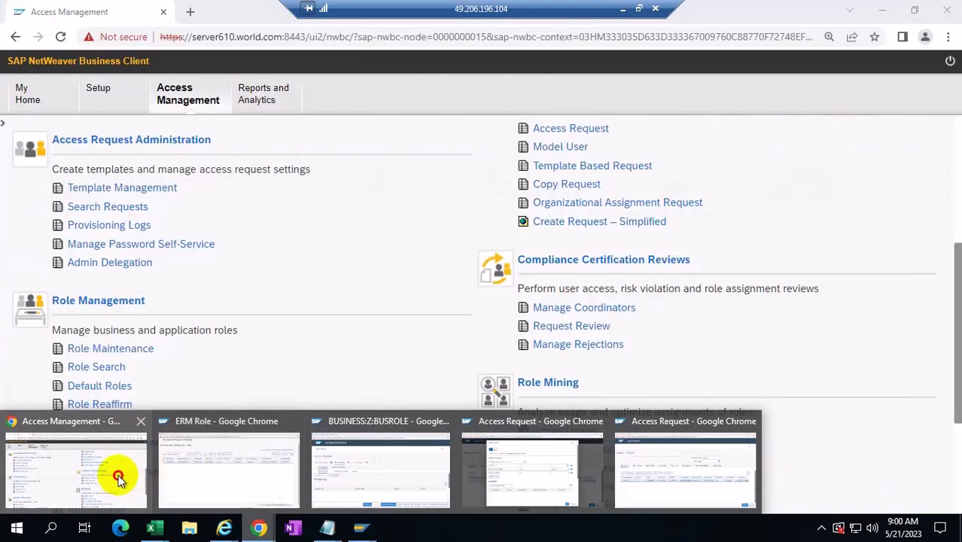
pyautogui.click(118, 473)
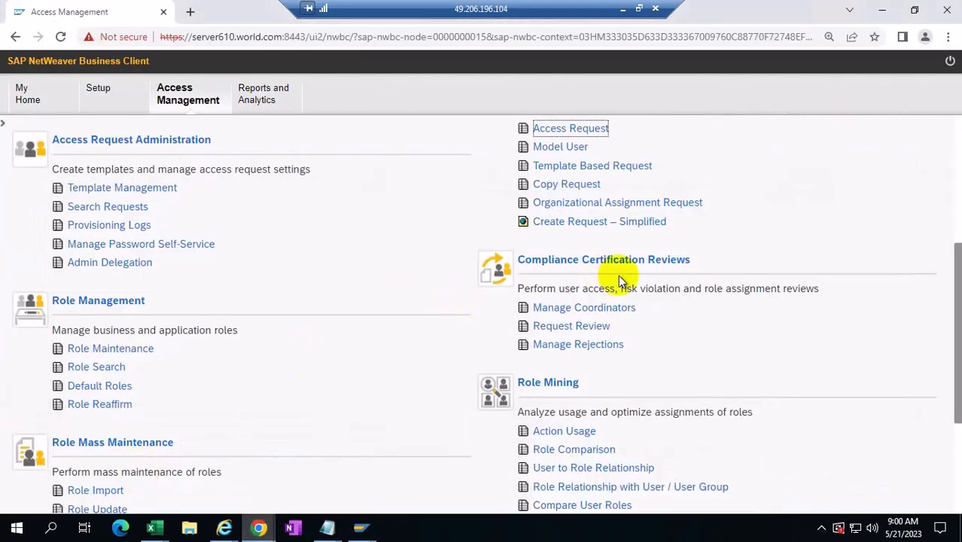
pyautogui.scroll(1, 619, 279)
pyautogui.scroll(-2, 191, 365)
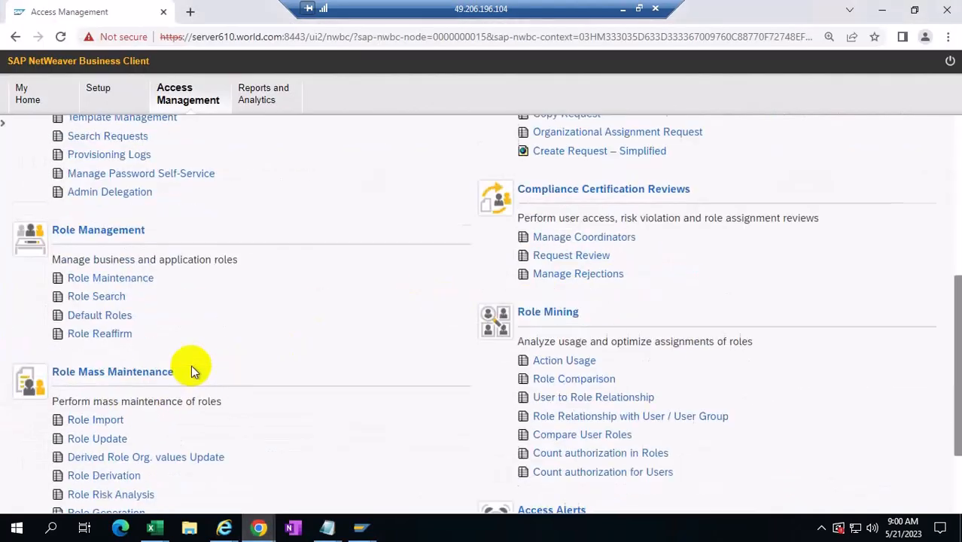
pyautogui.click(94, 421)
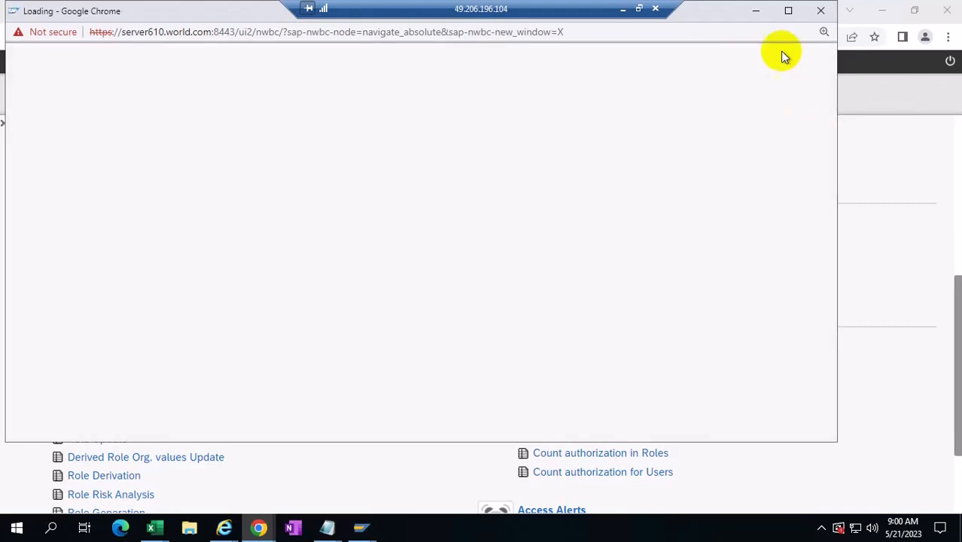
pyautogui.click(786, 11)
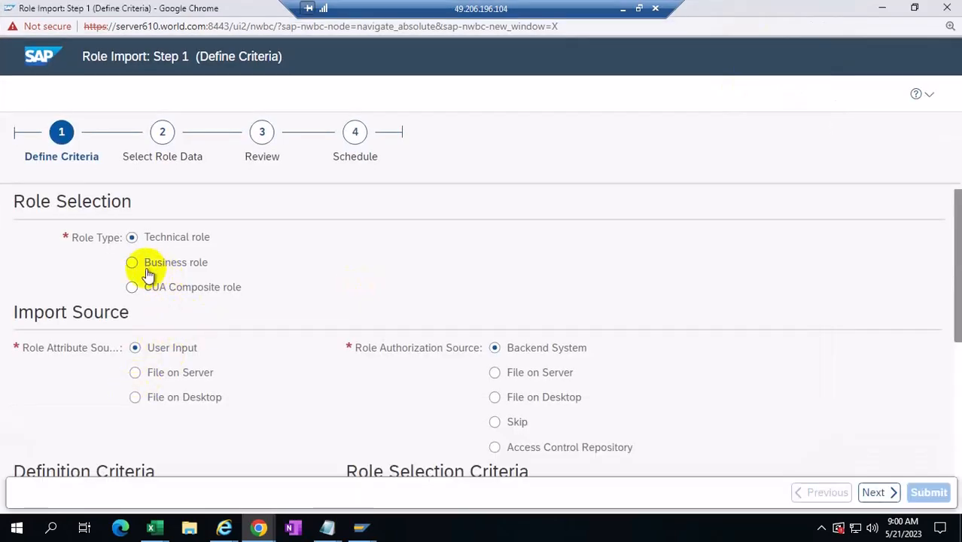
# - Set the role attribute source to File on Desktop, with application type SAP and landscape SAP R3
pyautogui.click(137, 397)
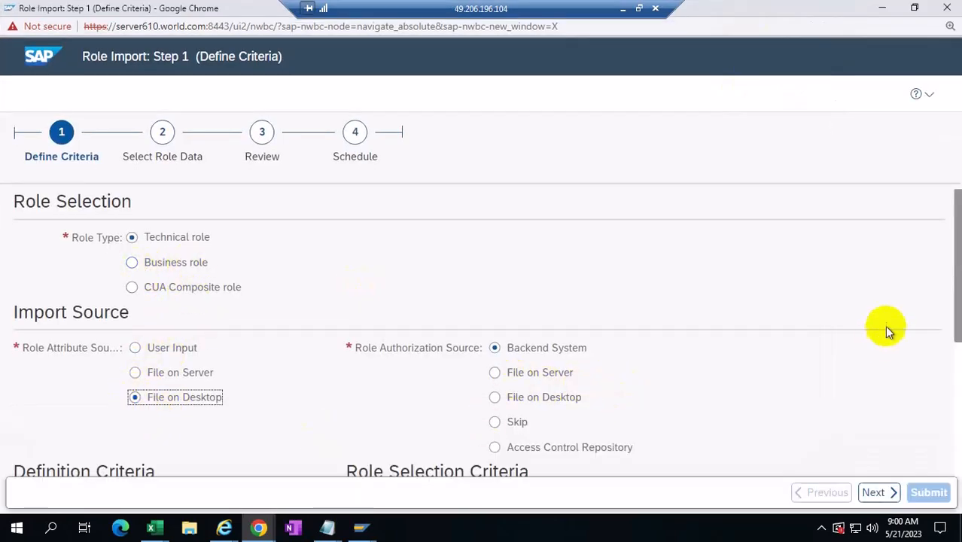
pyautogui.scroll(-3, 881, 342)
pyautogui.click(303, 256)
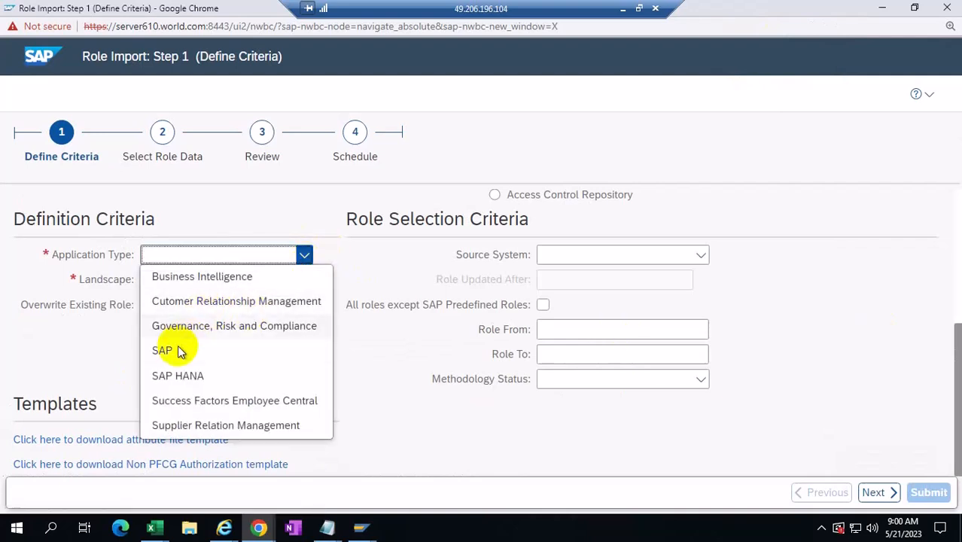
pyautogui.click(209, 345)
pyautogui.click(305, 280)
pyautogui.click(197, 299)
# - Set source system G12CLNT001 and methodology status Complete, and continue to Select Role Data
pyautogui.click(701, 258)
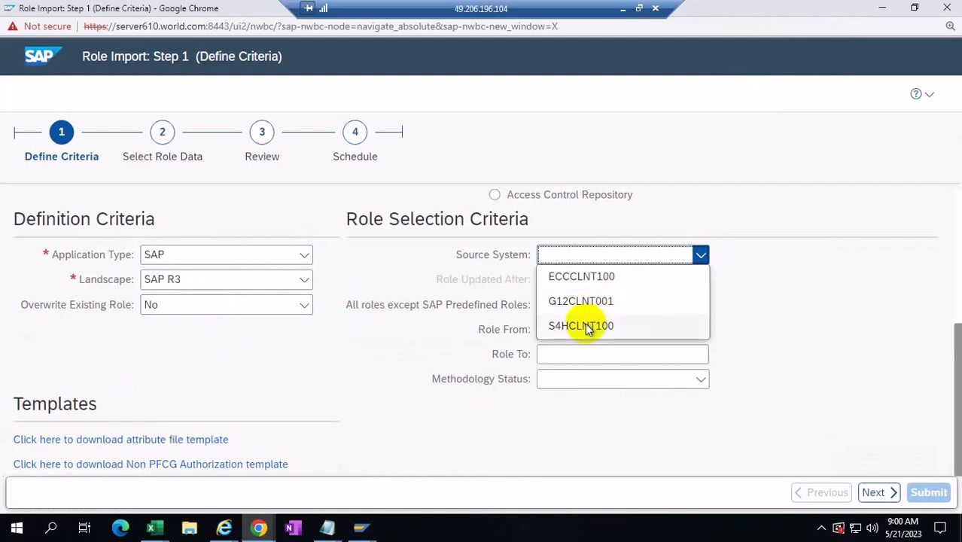
pyautogui.click(576, 301)
pyautogui.click(701, 380)
pyautogui.click(608, 401)
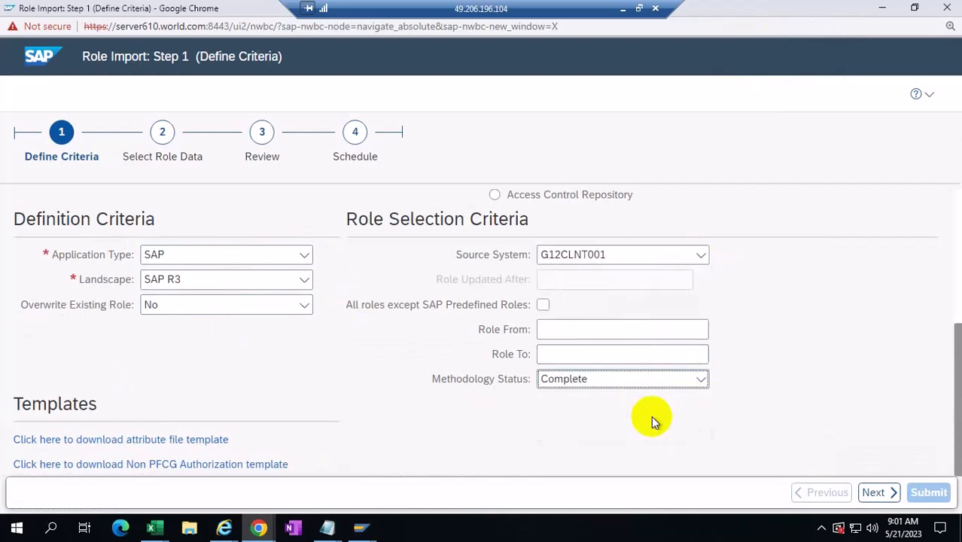
pyautogui.click(878, 493)
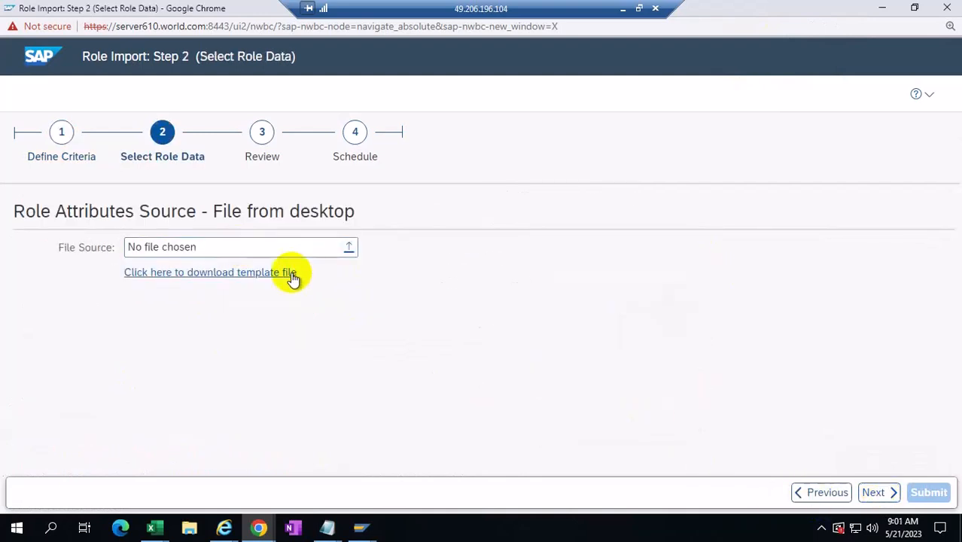
# - Choose RoleAttributesTemplate (3) from the desktop as the role attributes file and continue to Review
pyautogui.click(351, 248)
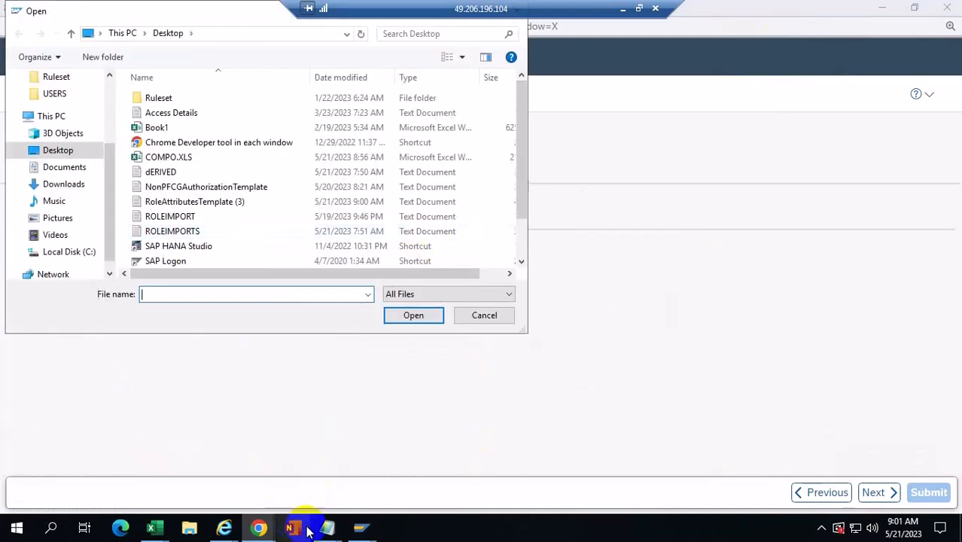
pyautogui.moveTo(331, 529)
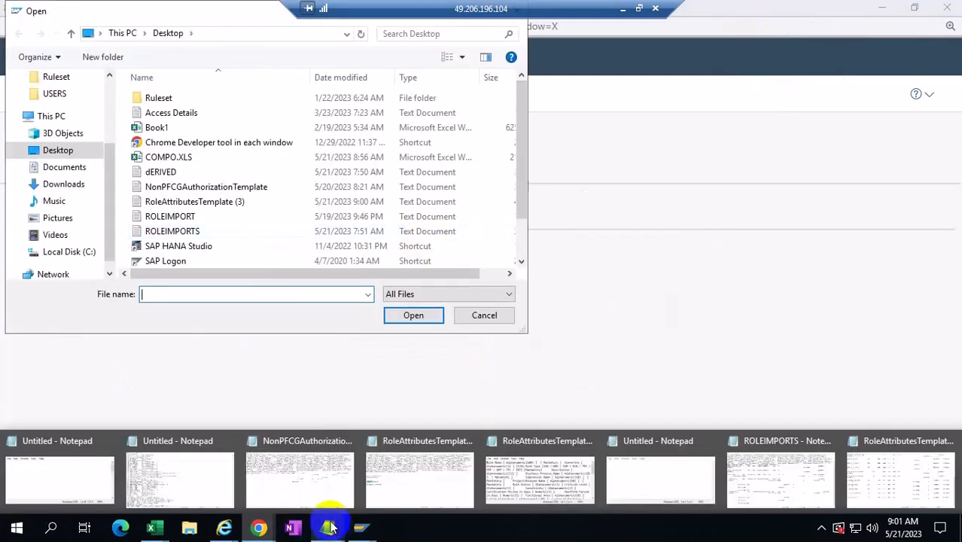
pyautogui.click(242, 203)
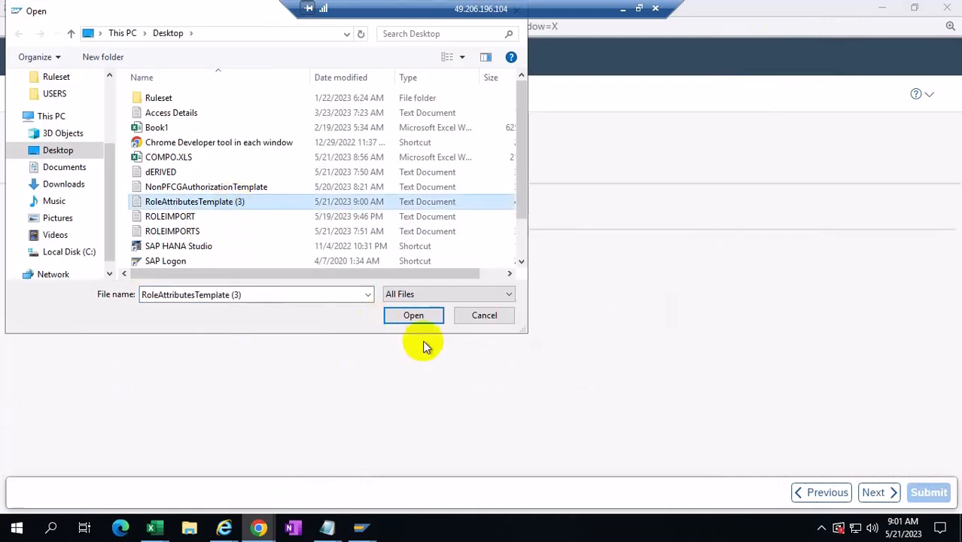
pyautogui.click(413, 319)
pyautogui.click(879, 492)
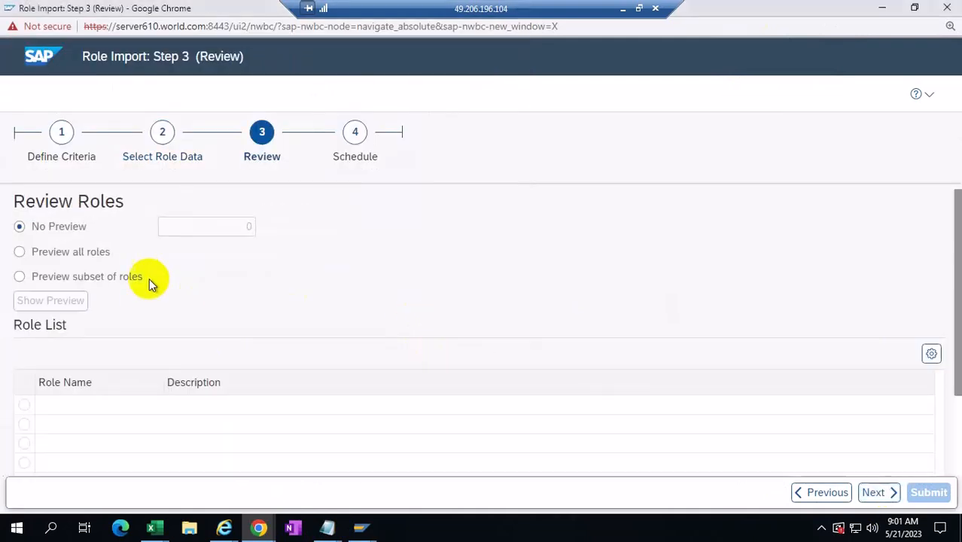
# - Preview all roles in the Review stage and proceed with the role import
pyautogui.click(71, 253)
pyautogui.click(71, 302)
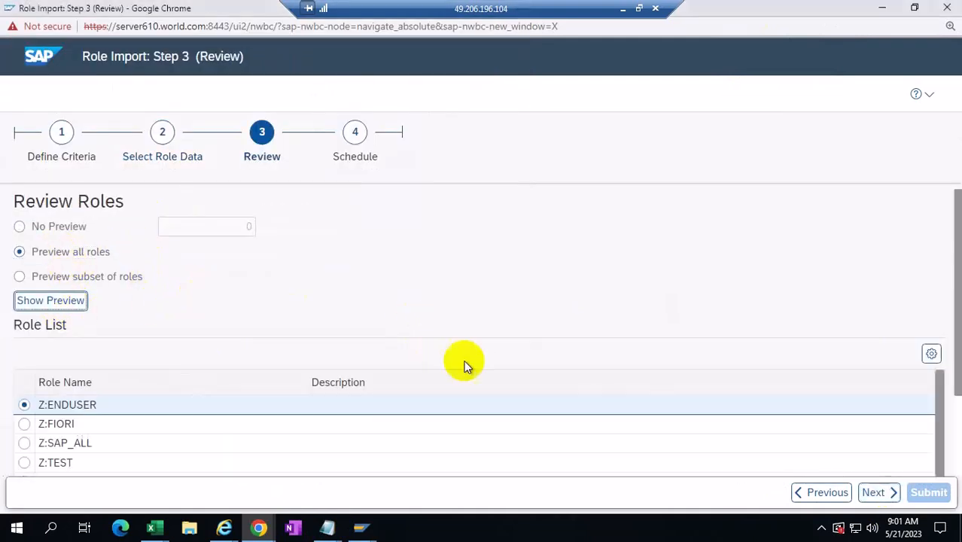
pyautogui.click(876, 492)
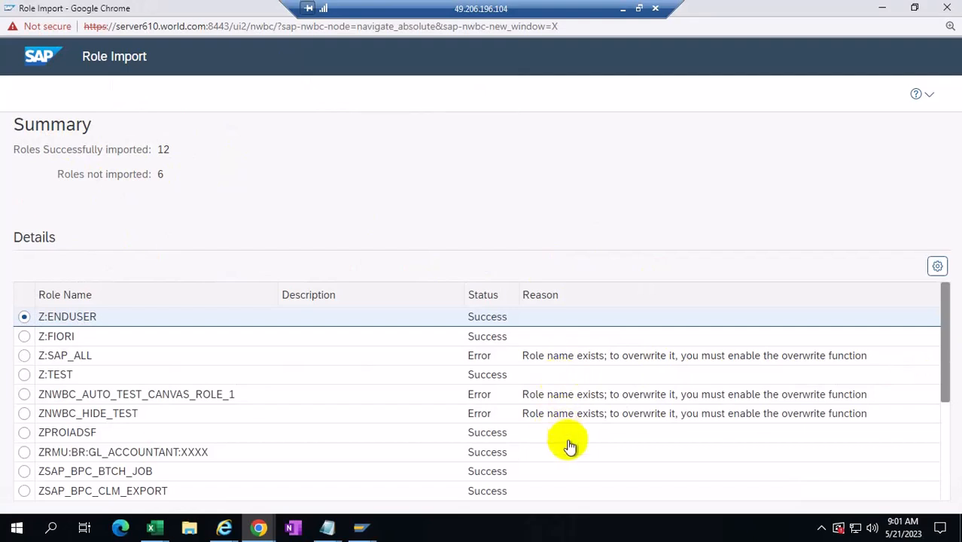
# - Filter the import details by the Error status to examine the roles that were not imported
pyautogui.click(482, 297)
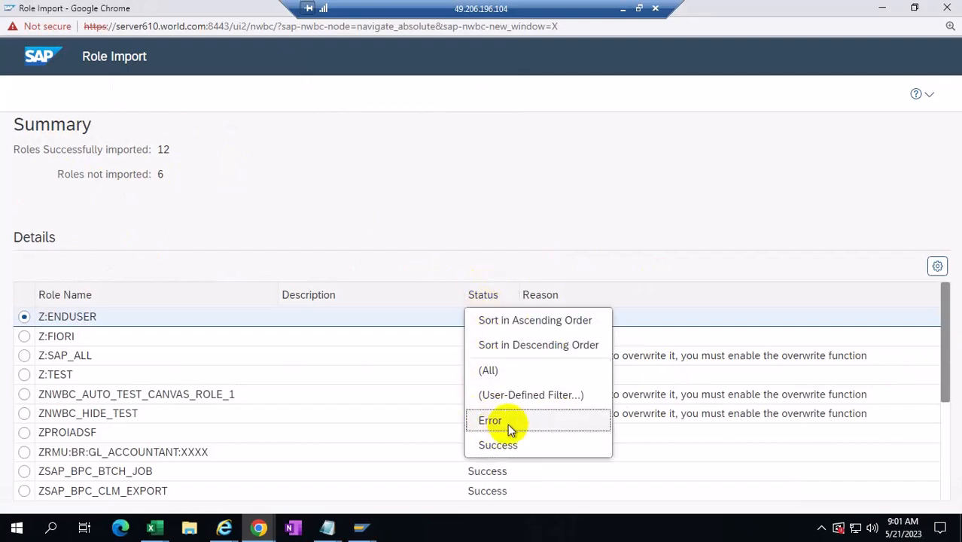
pyautogui.click(491, 421)
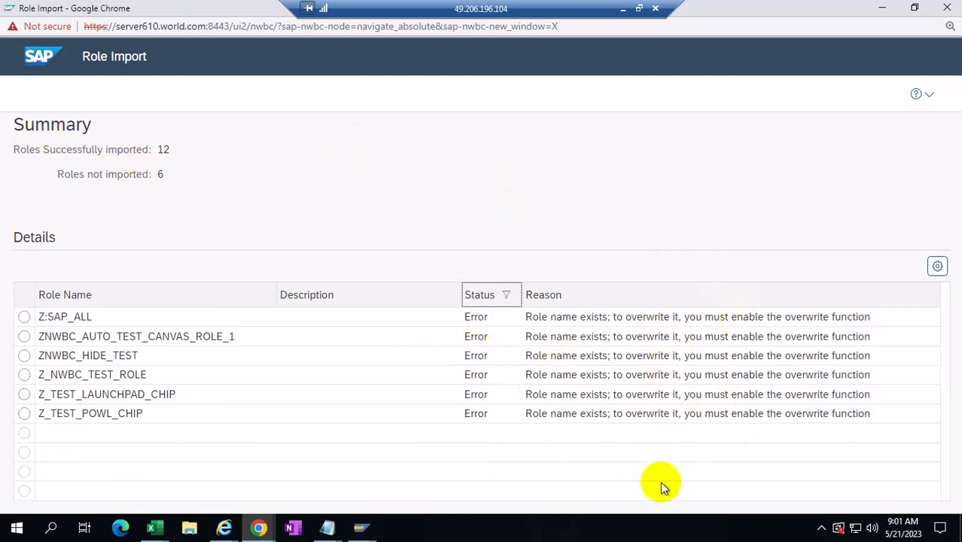
# - Switch to the COMPO.XLS workbook in Excel and examine the Associated Roles and Associated Role Landscape columns on Sheet2
pyautogui.click(155, 526)
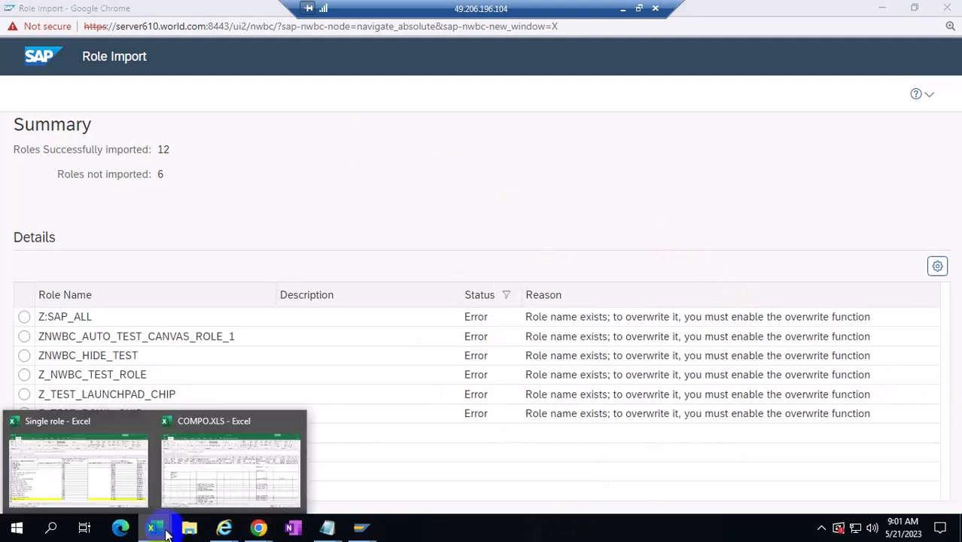
pyautogui.click(306, 498)
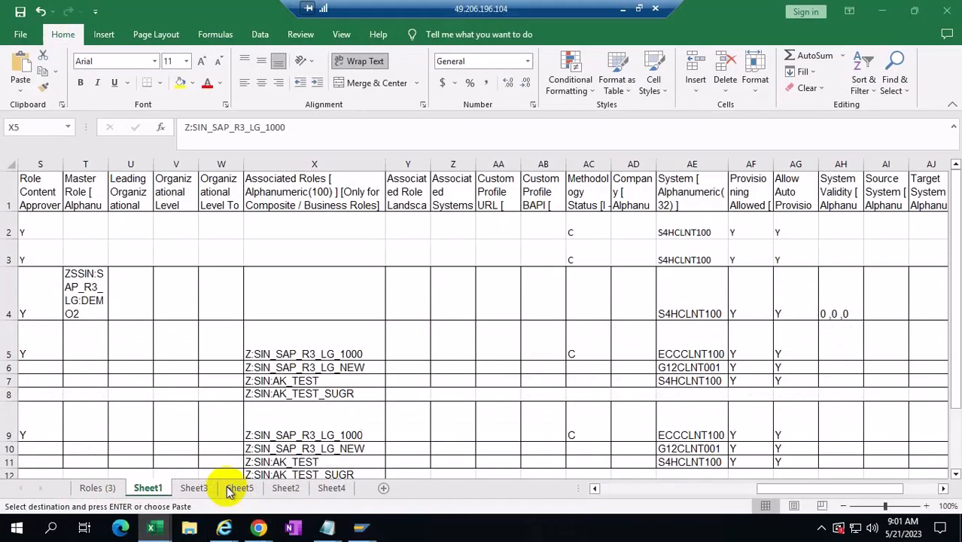
pyautogui.click(154, 531)
pyautogui.click(108, 474)
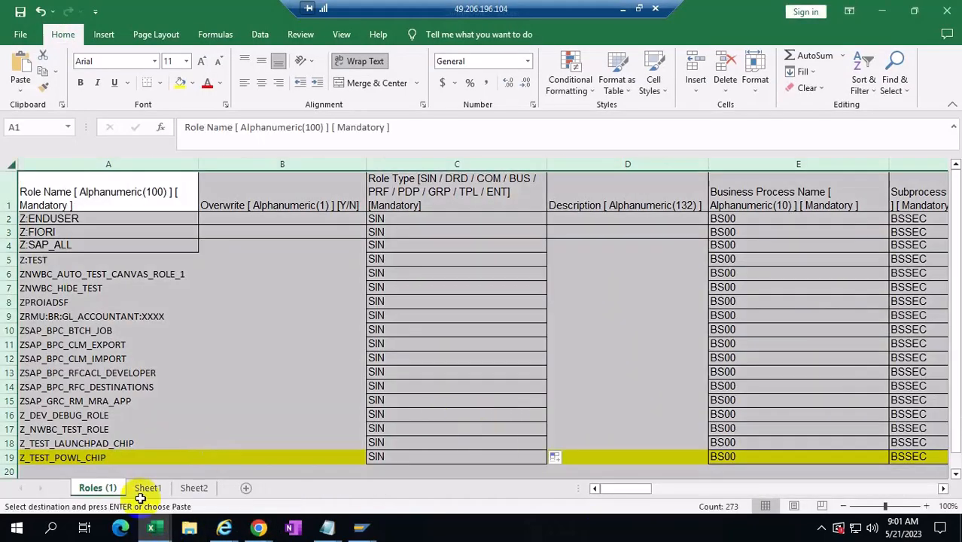
pyautogui.click(194, 487)
pyautogui.moveTo(154, 530)
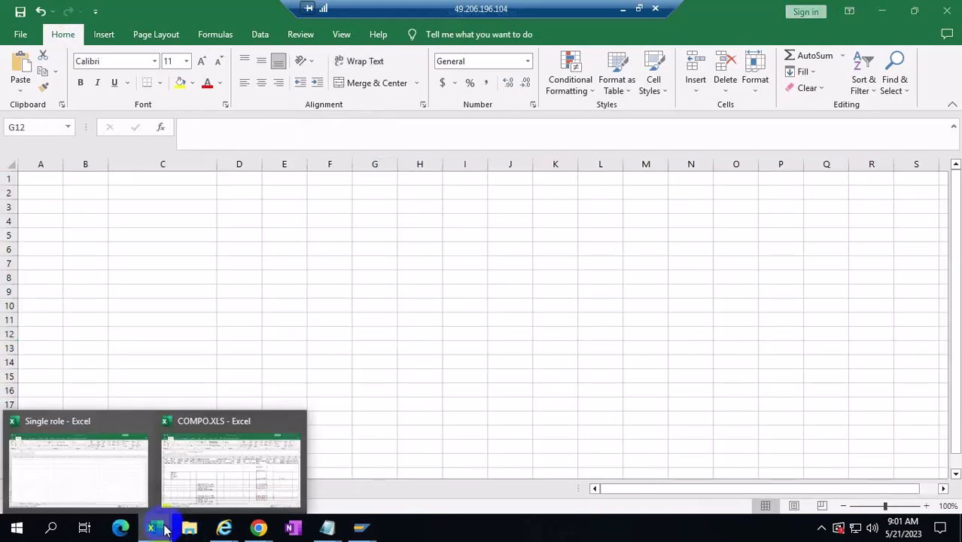
pyautogui.click(286, 489)
pyautogui.click(331, 487)
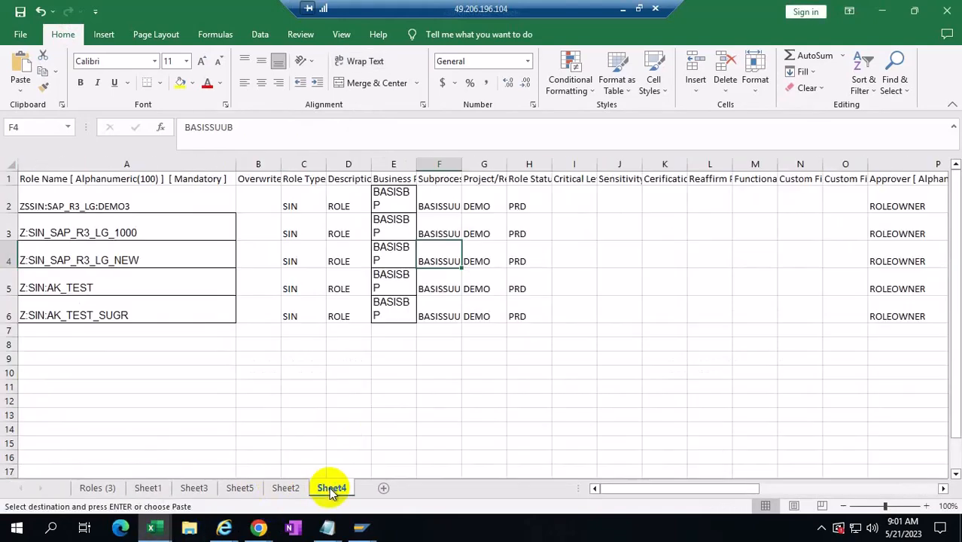
pyautogui.click(280, 489)
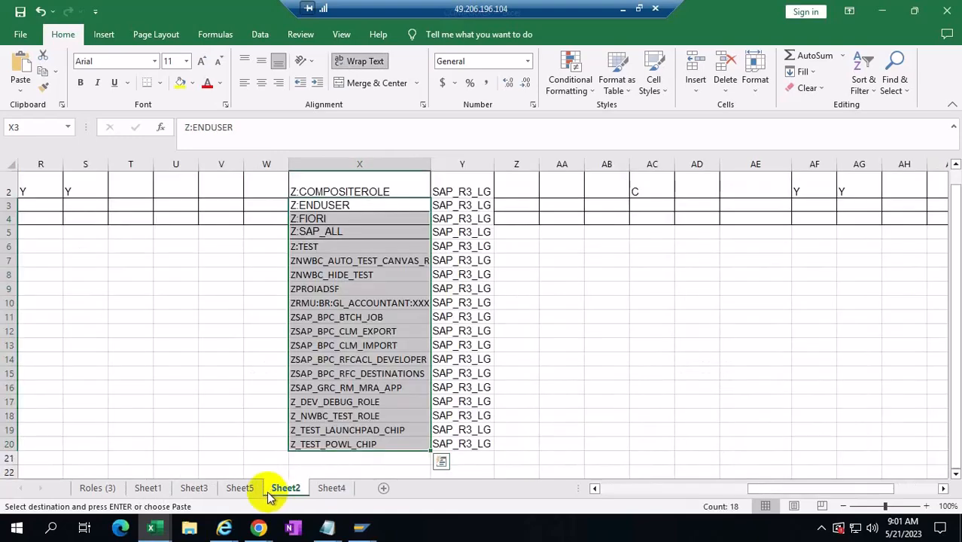
pyautogui.click(641, 430)
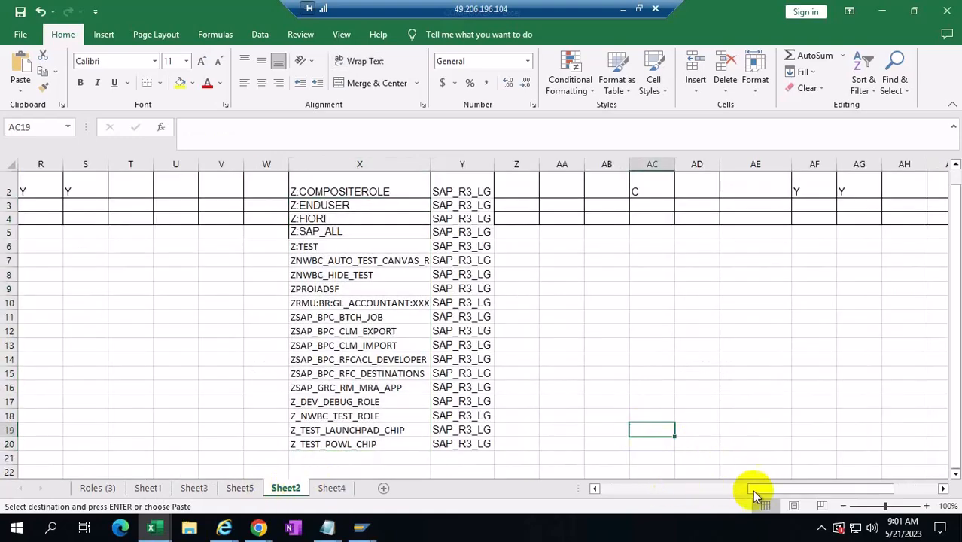
pyautogui.scroll(2, 458, 274)
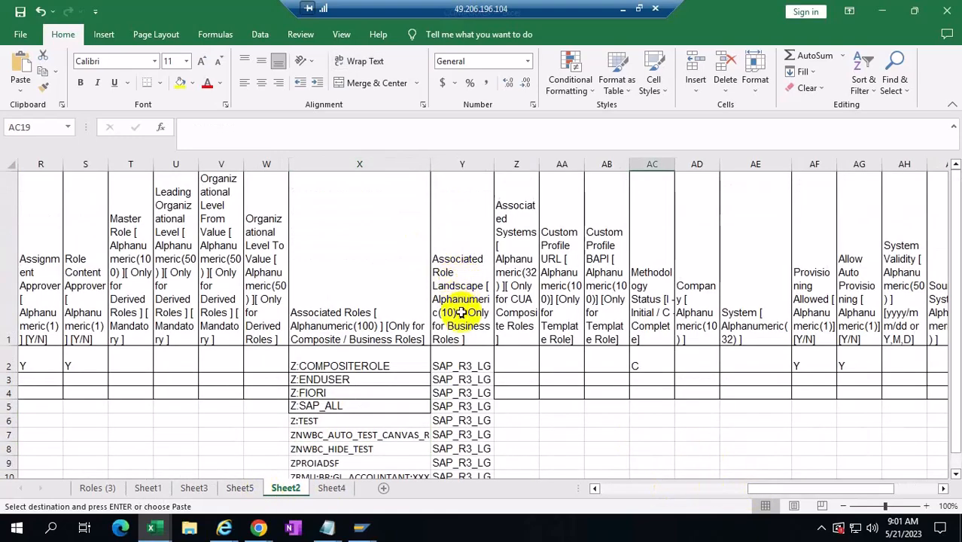
pyautogui.scroll(-1, 459, 302)
pyautogui.scroll(1, 483, 257)
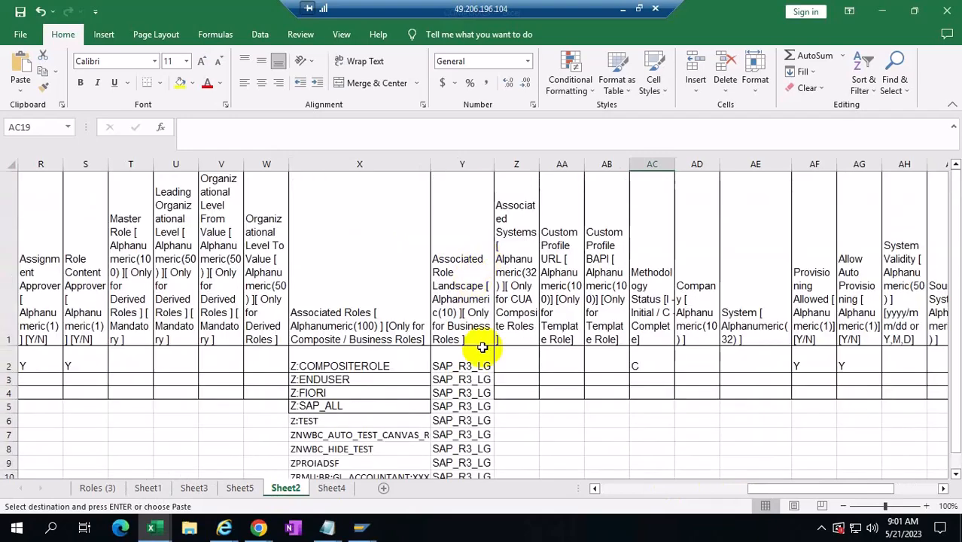
# - Examine the Methodology Status of the business role and its list of associated roles with their landscape on Sheet2
pyautogui.click(665, 367)
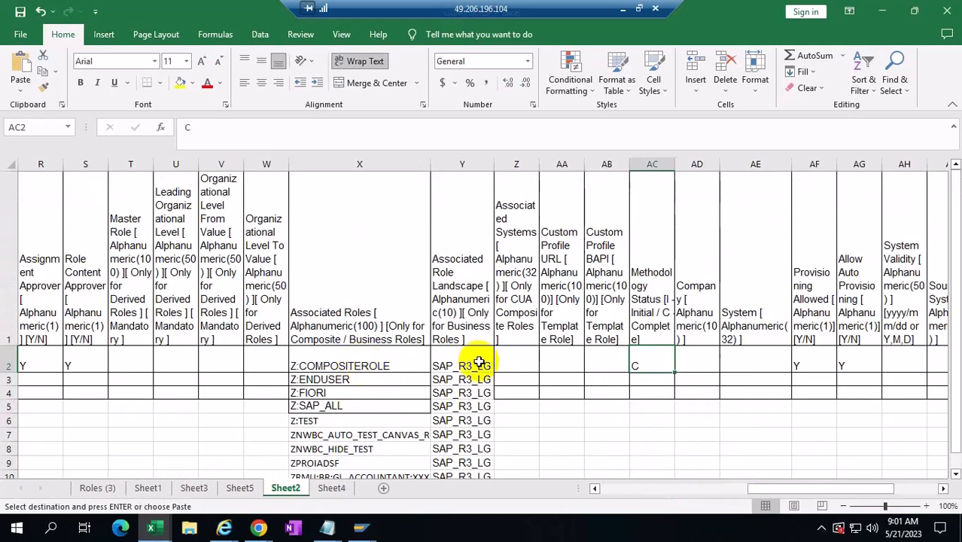
pyautogui.moveTo(376, 368); pyautogui.dragTo(457, 358)
pyautogui.hotkey('ctrl', 'v')
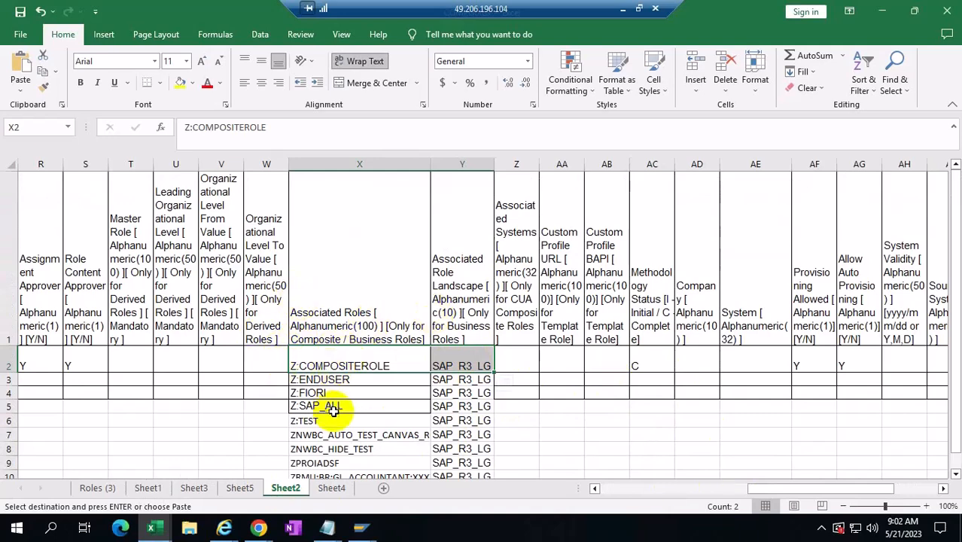
pyautogui.scroll(-3, 644, 436)
pyautogui.scroll(1, 647, 437)
pyautogui.scroll(2, 648, 436)
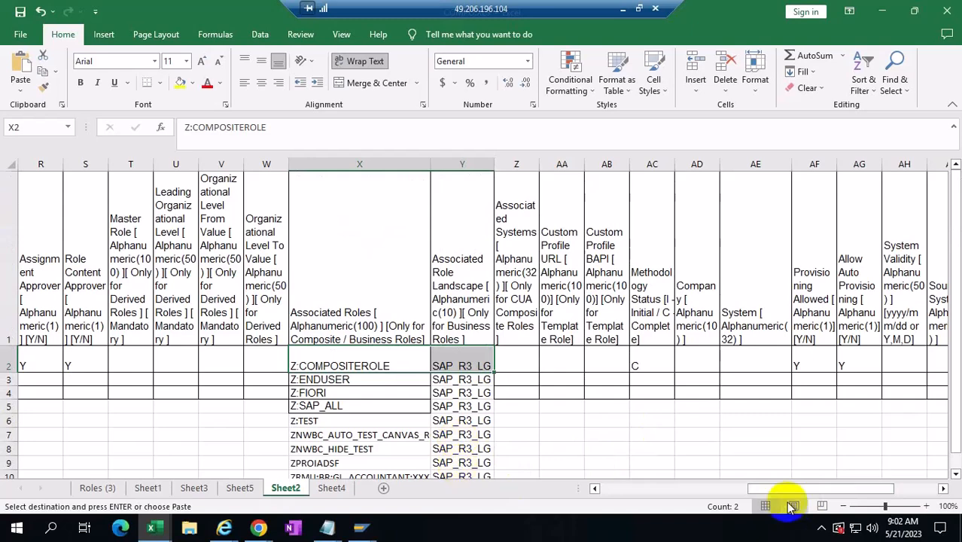
# - Change the business role's name in cell A2 of Sheet2 to Z:BUS1
pyautogui.moveTo(774, 489); pyautogui.dragTo(601, 485)
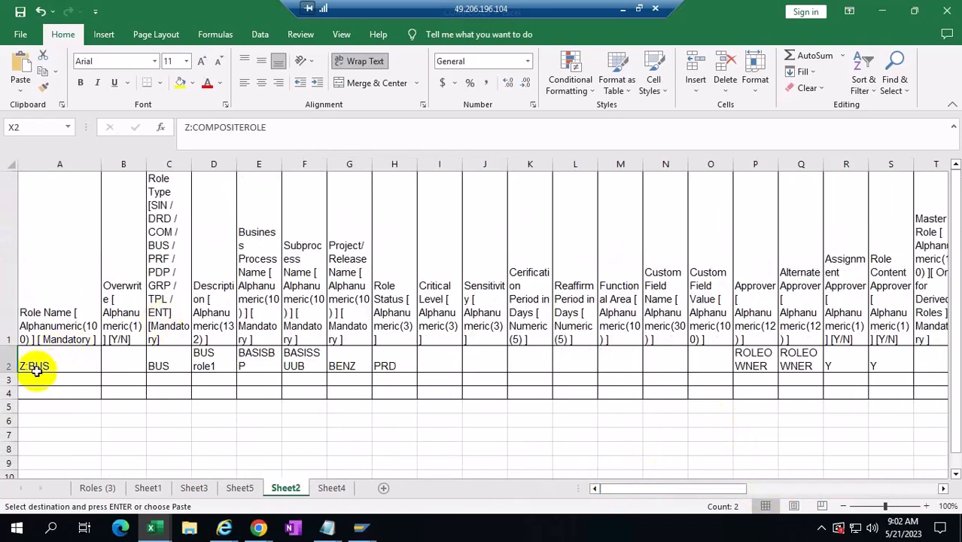
pyautogui.doubleClick(66, 361)
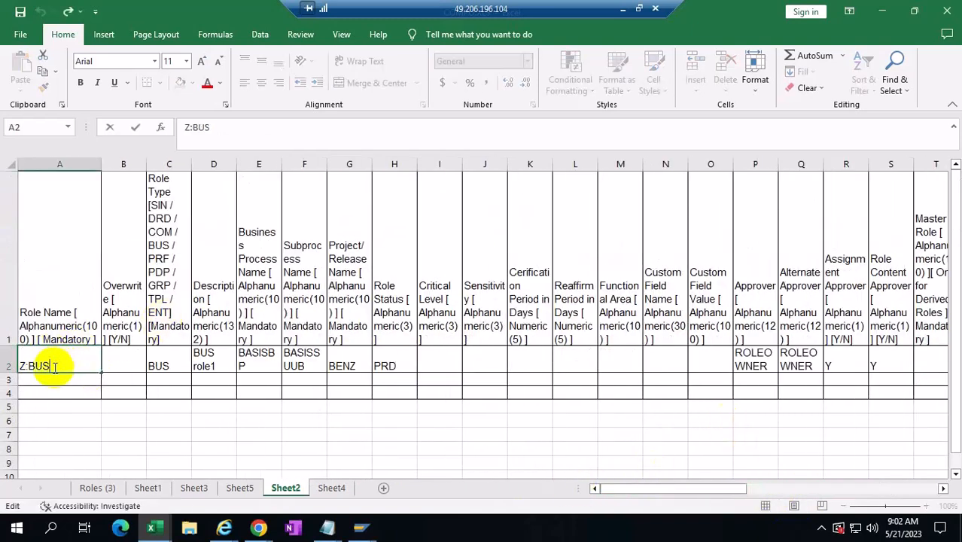
pyautogui.write('1')
pyautogui.click(334, 417)
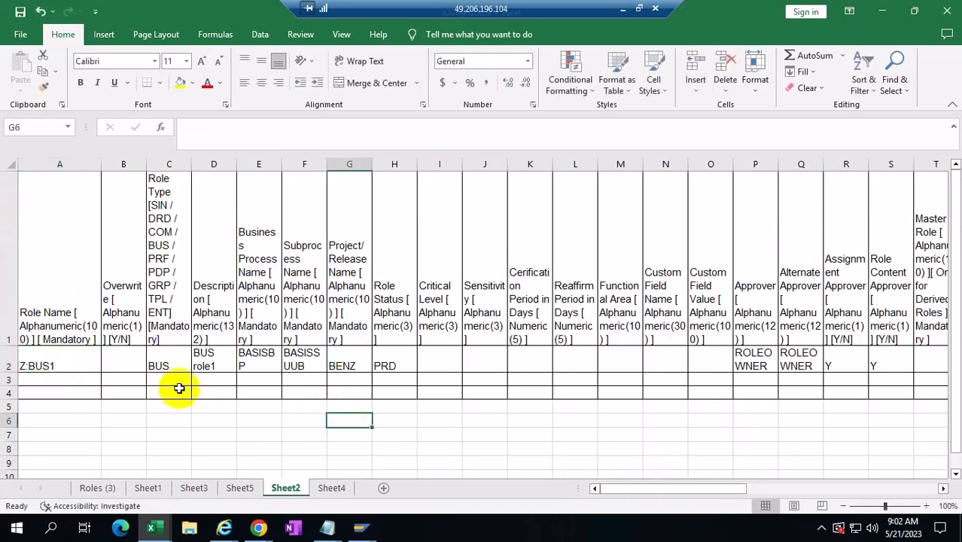
# - Copy all of Sheet2, replace the entire content of RoleAttributesTemplate (3) in Notepad with it, and save the file
pyautogui.click(11, 164)
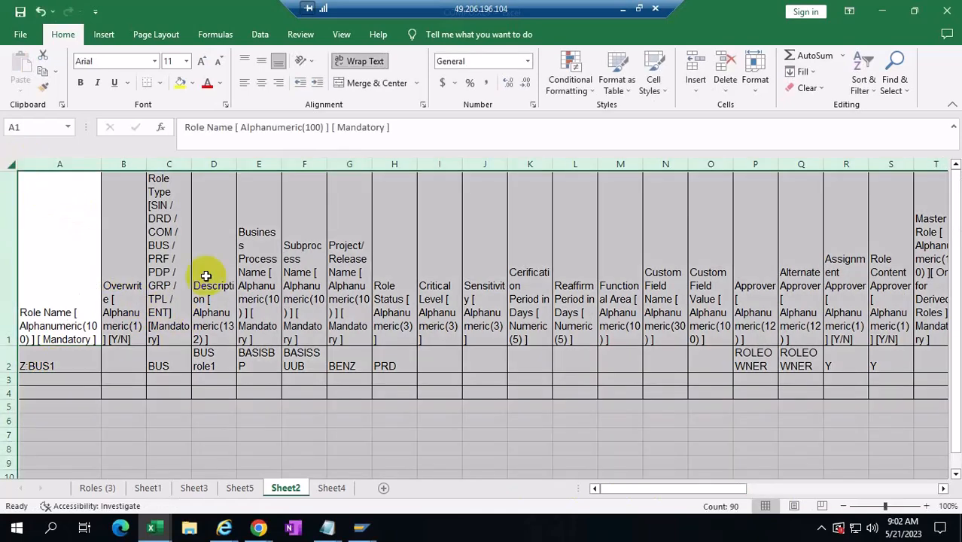
pyautogui.hotkey('ctrl', 'c')
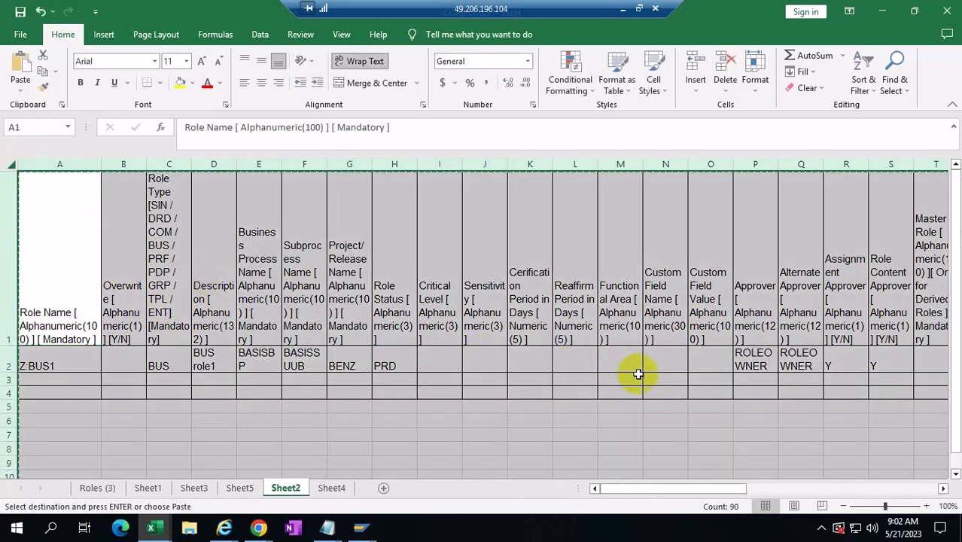
pyautogui.click(326, 527)
pyautogui.click(924, 474)
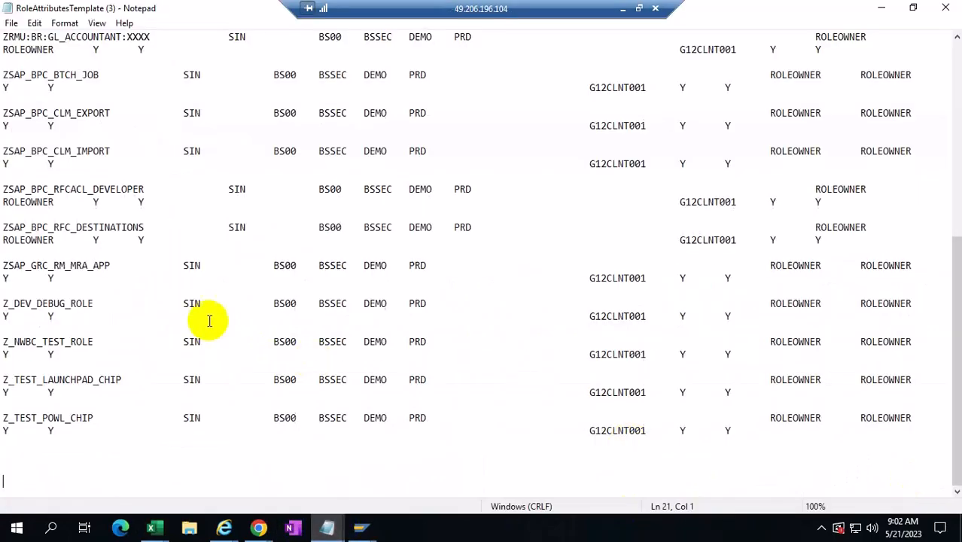
pyautogui.hotkey('ctrl', 'a')
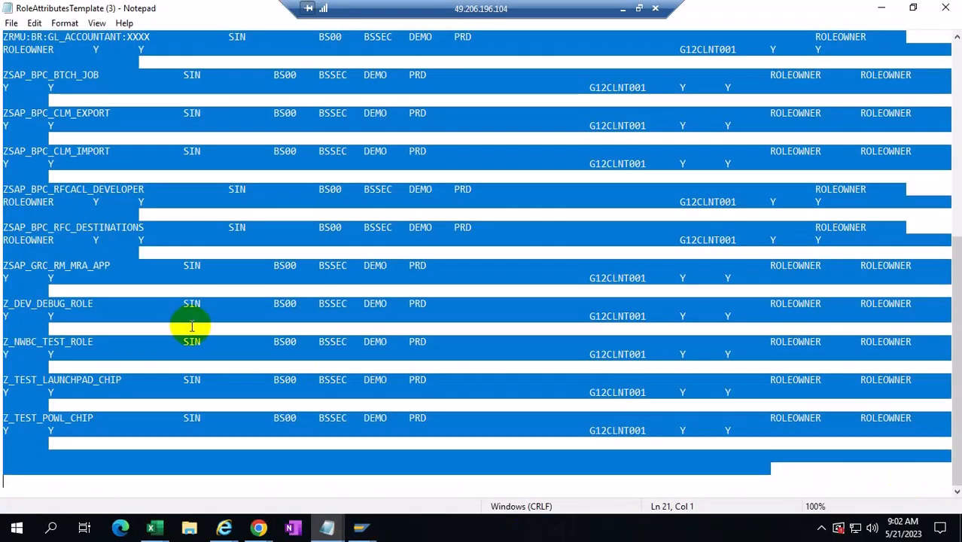
pyautogui.hotkey('ctrl', 'v')
pyautogui.click(11, 23)
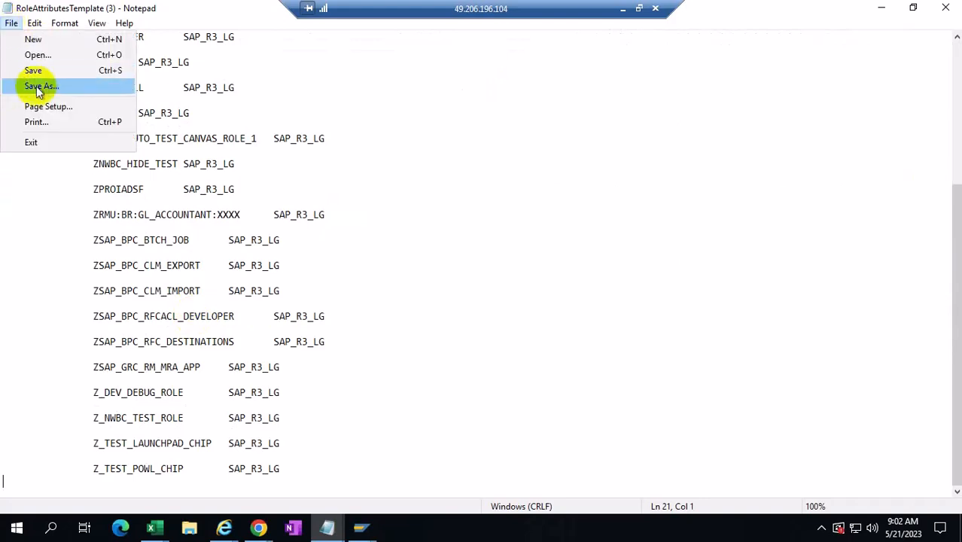
pyautogui.click(34, 72)
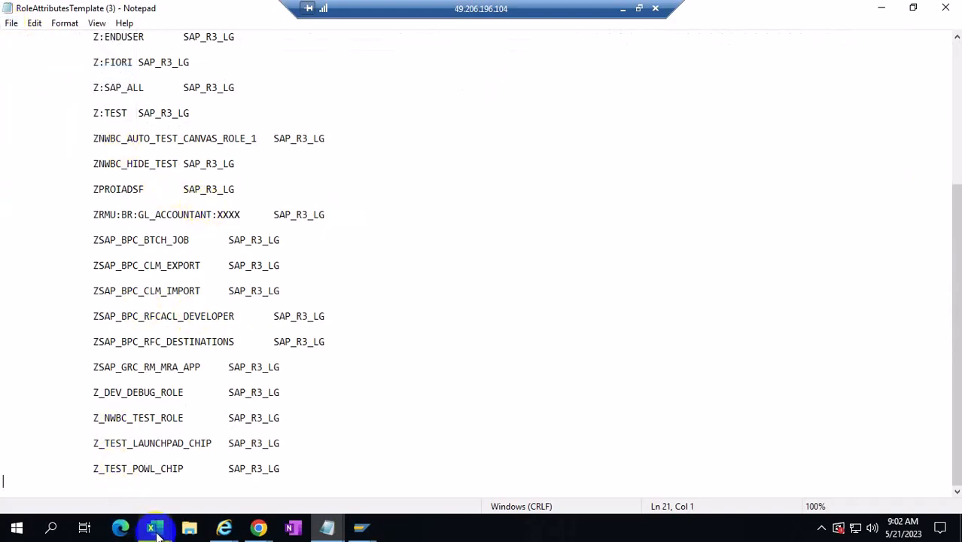
# - Close the finished Role Import window and both Access Request windows in Chrome, leaving their unsaved changes
pyautogui.moveTo(259, 527)
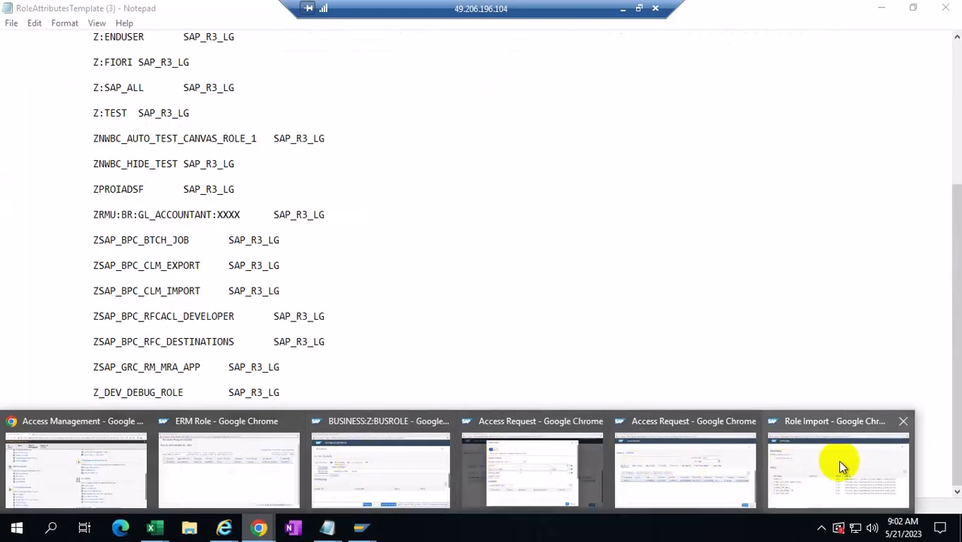
pyautogui.click(902, 420)
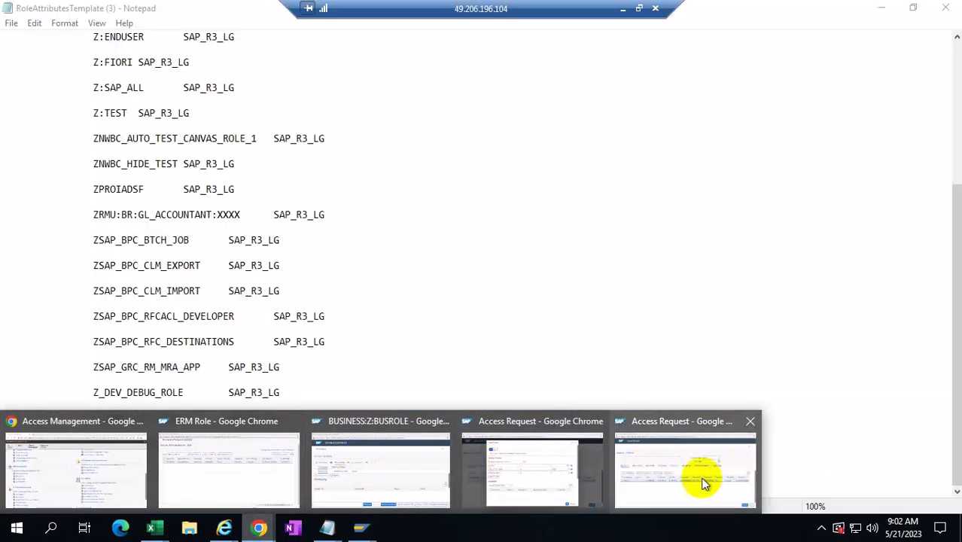
pyautogui.click(749, 423)
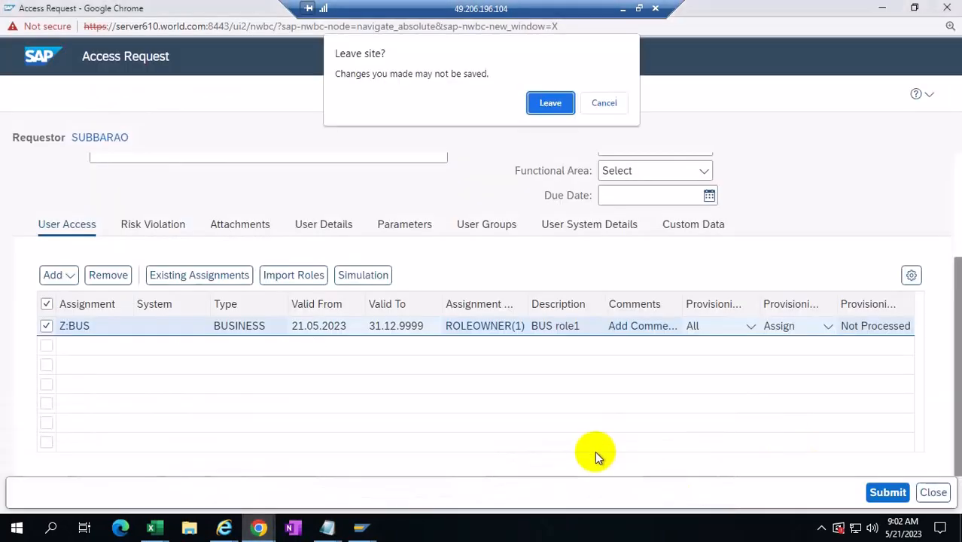
pyautogui.click(534, 104)
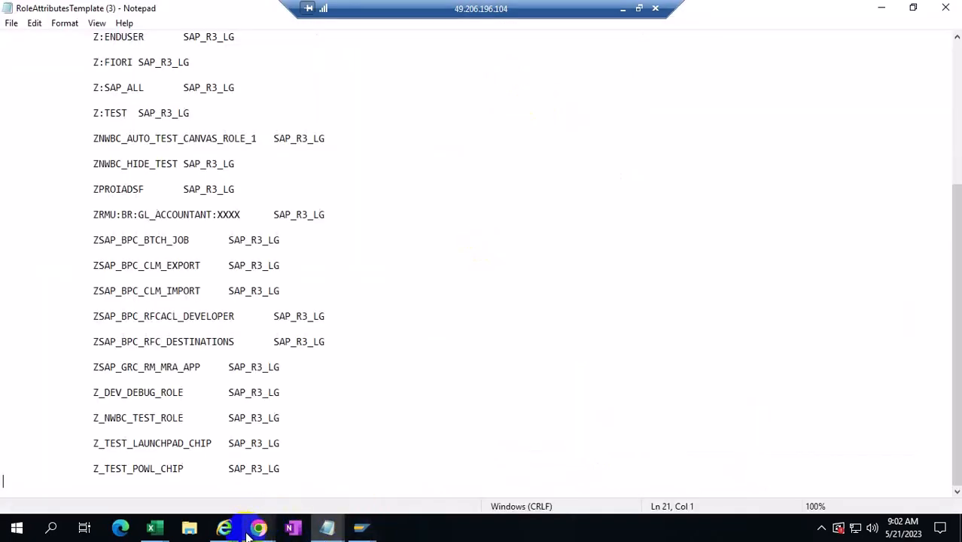
pyautogui.moveTo(258, 526)
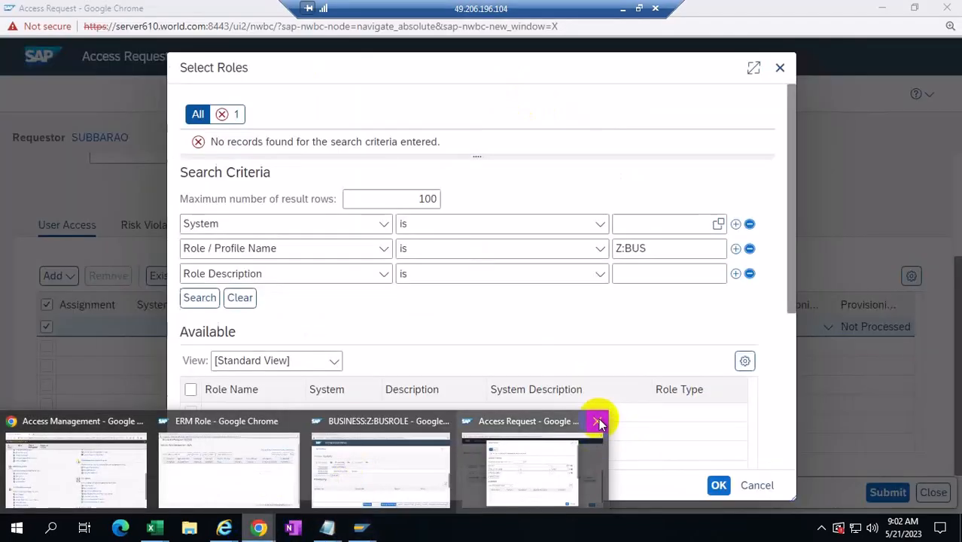
pyautogui.click(596, 419)
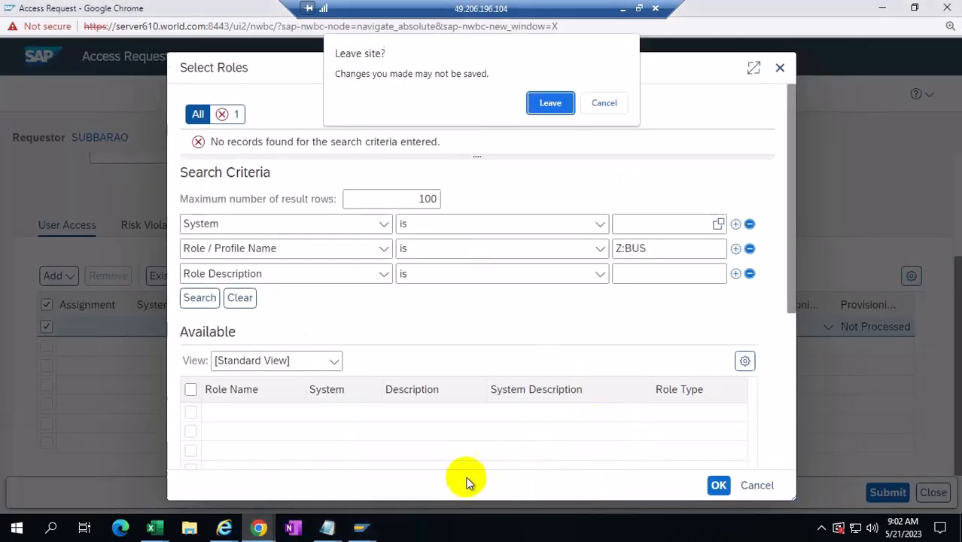
pyautogui.click(547, 105)
# - Close the BUSINESS:Z:BUSROLE window and the ERM Role window
pyautogui.moveTo(258, 527)
pyautogui.click(398, 459)
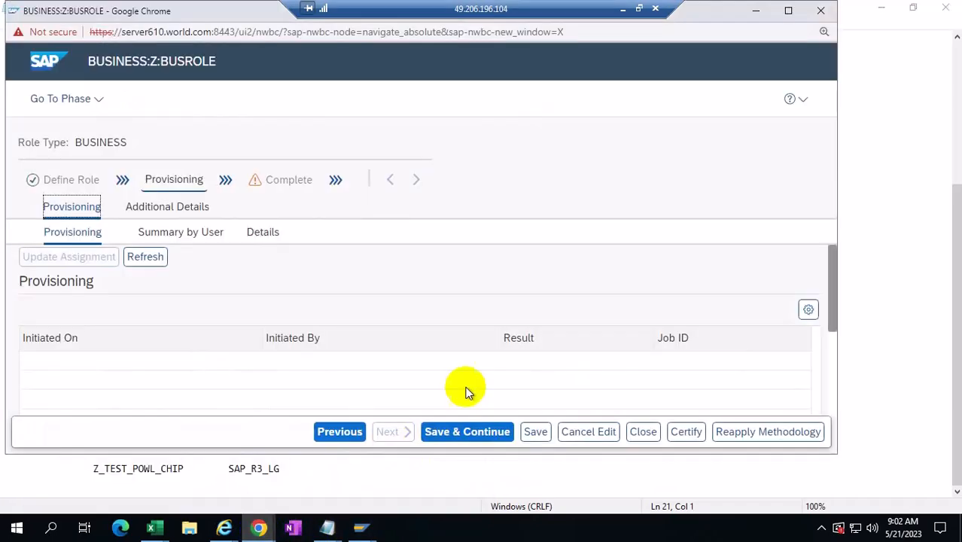
pyautogui.click(820, 11)
pyautogui.moveTo(260, 529)
pyautogui.click(361, 461)
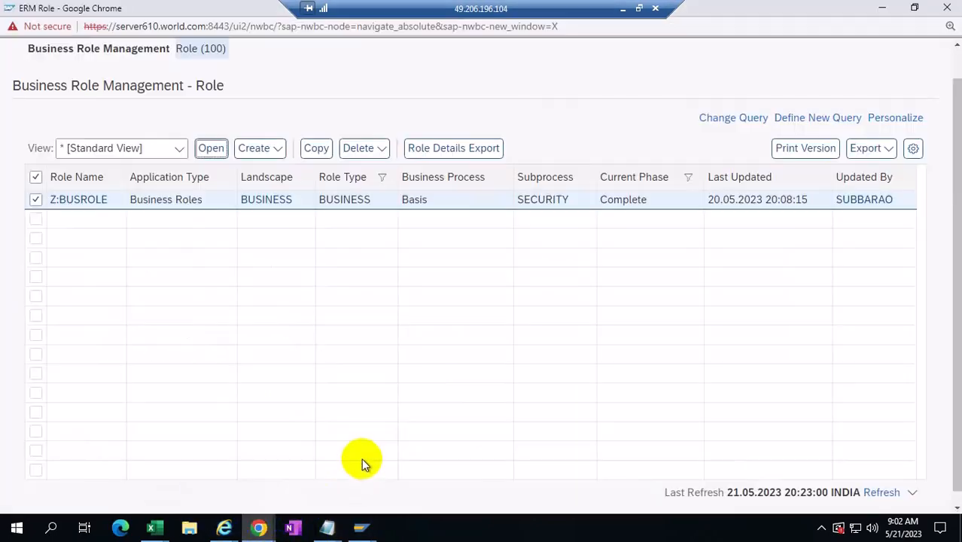
pyautogui.click(946, 8)
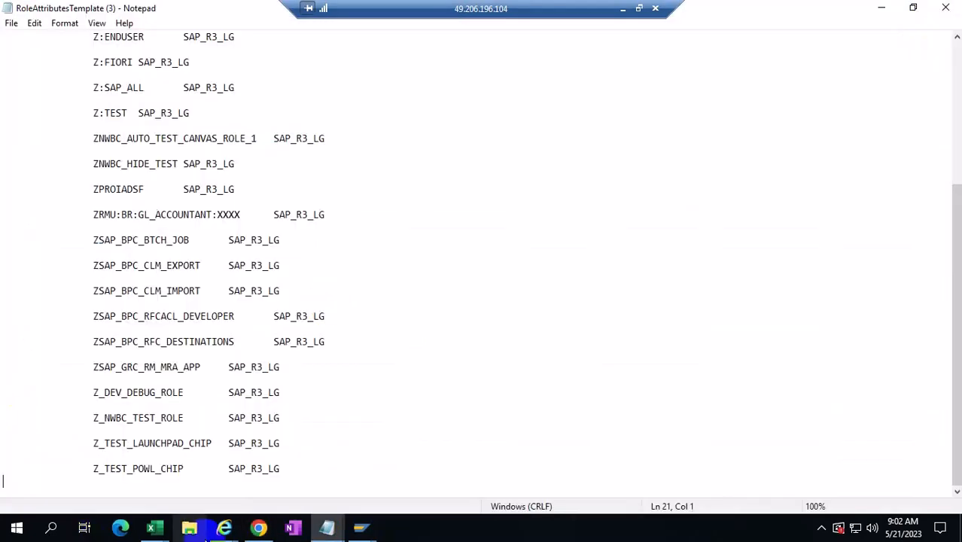
# - Start a new Role Import from the Access Management page in Chrome with Business role as the role type
pyautogui.moveTo(258, 526)
pyautogui.click(283, 486)
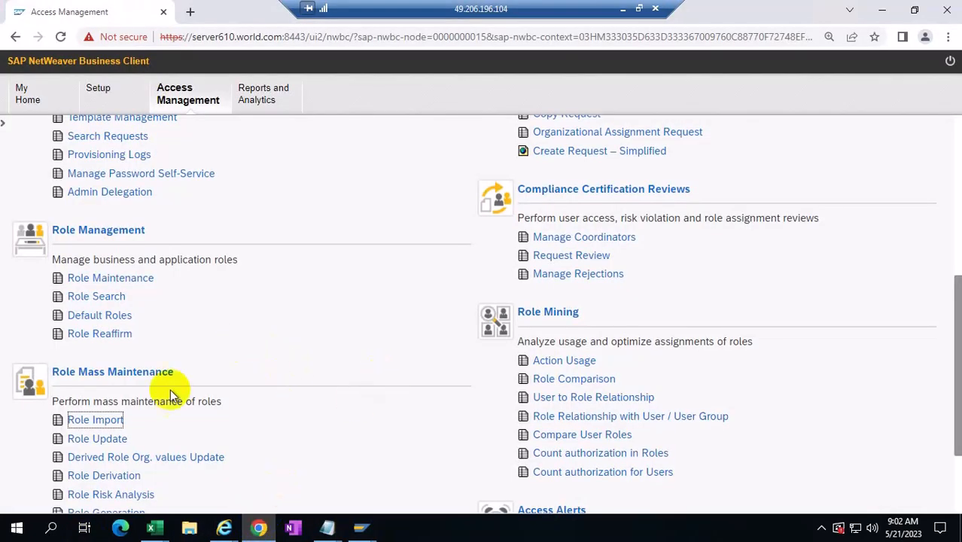
pyautogui.click(96, 420)
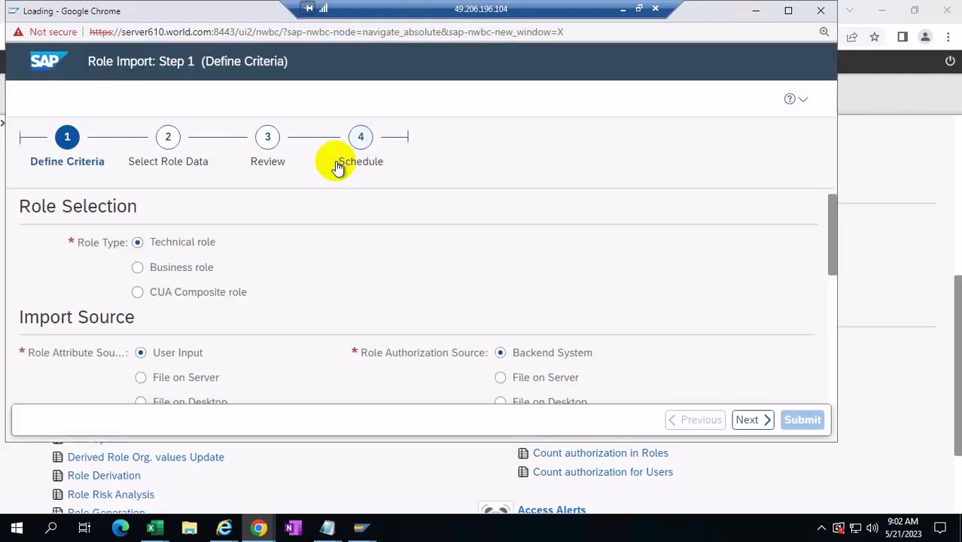
pyautogui.click(139, 266)
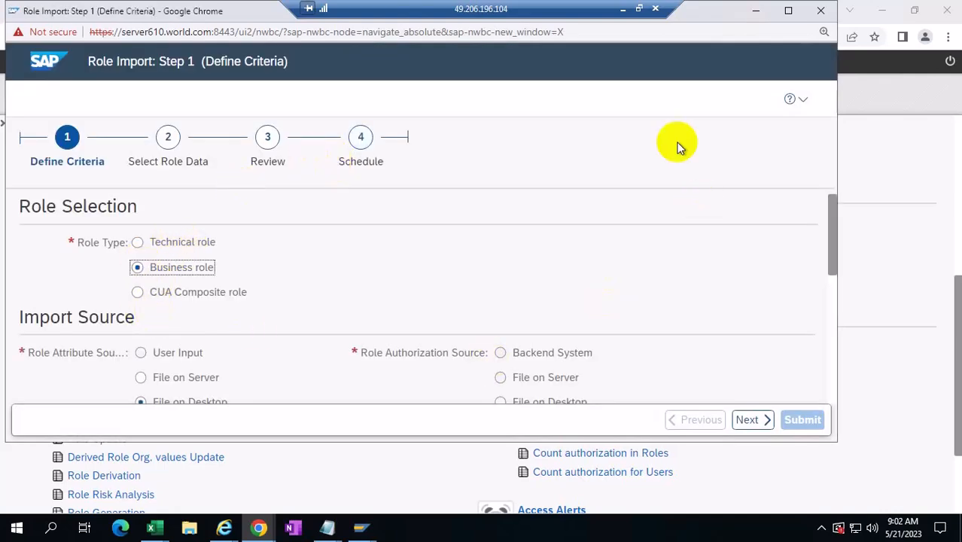
pyautogui.click(788, 10)
# - Set the application type and landscape to Business Roles and the methodology status to Complete, and continue to Select Role Data
pyautogui.scroll(-5, 613, 370)
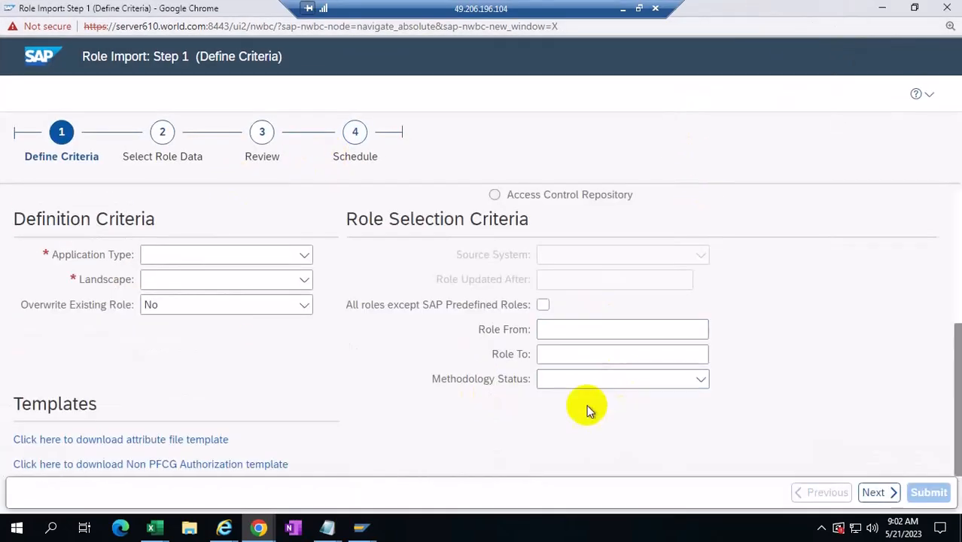
pyautogui.click(294, 258)
pyautogui.click(217, 280)
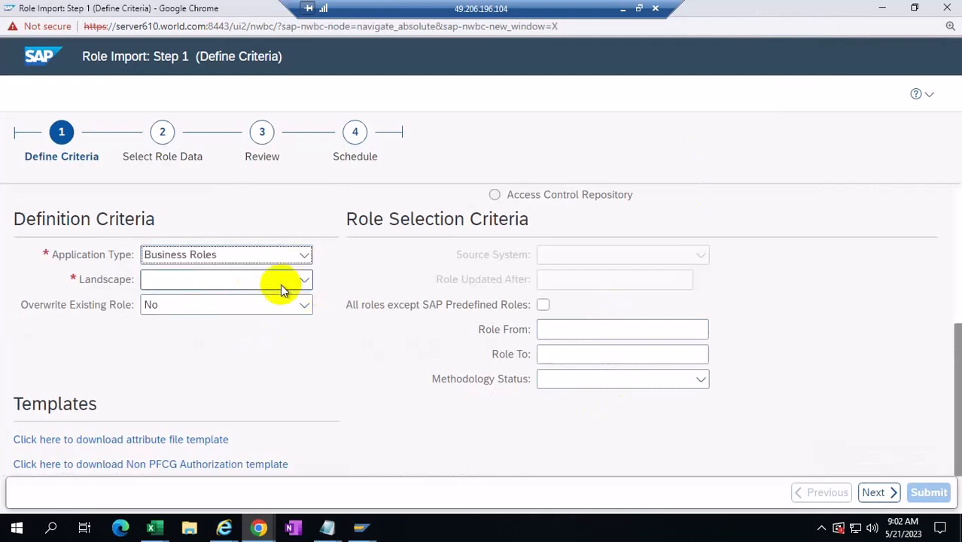
pyautogui.click(306, 279)
pyautogui.click(230, 304)
pyautogui.click(697, 381)
pyautogui.click(578, 394)
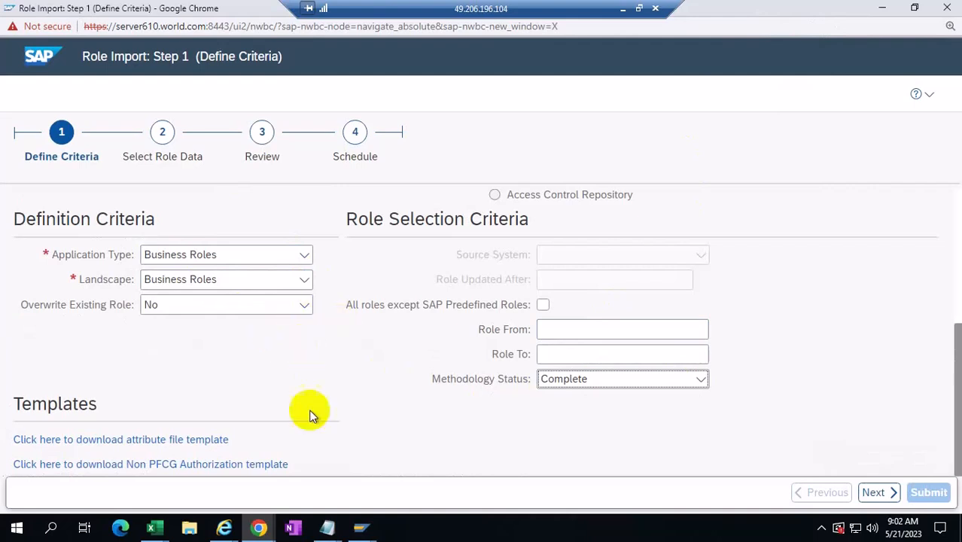
pyautogui.click(875, 493)
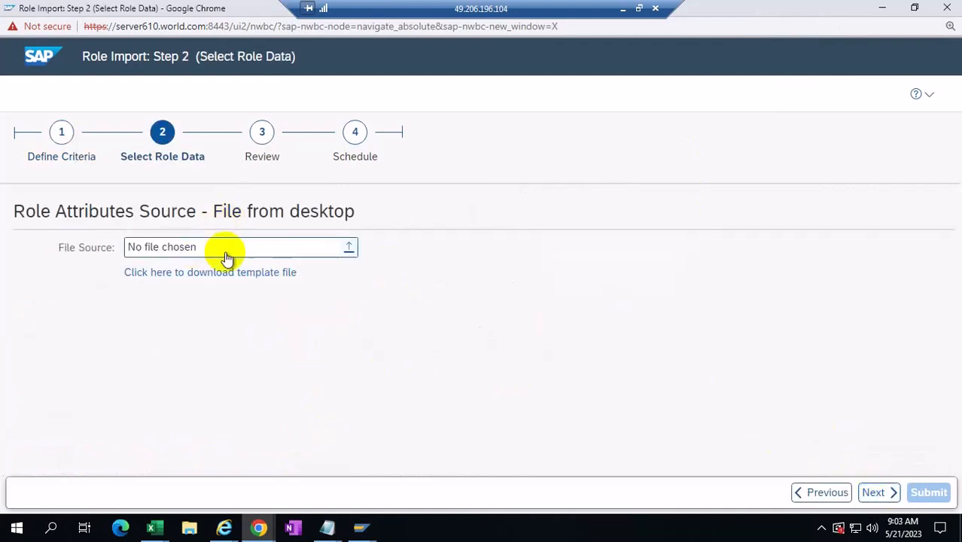
# - Choose RoleAttributesTemplate (3) from the desktop as the business role's attributes file and continue to Review
pyautogui.click(349, 248)
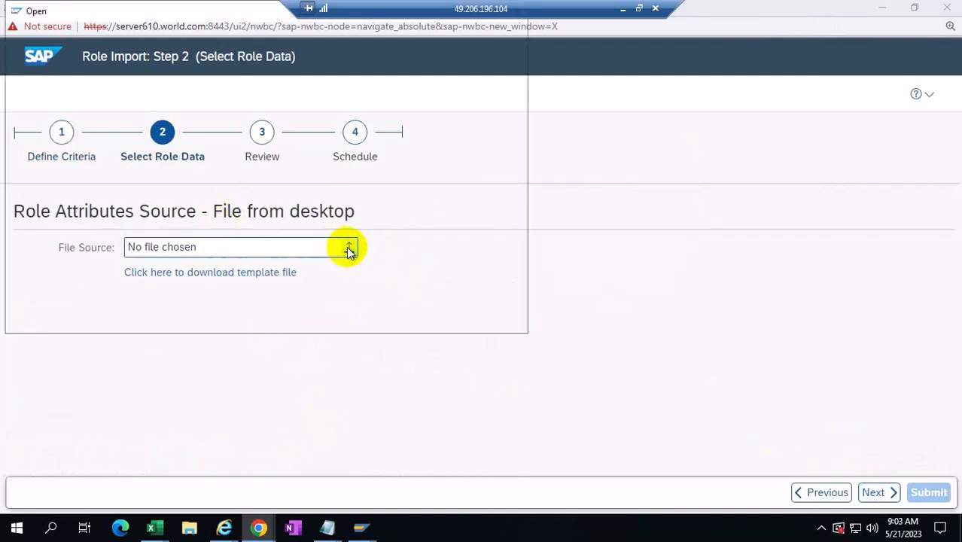
pyautogui.click(226, 201)
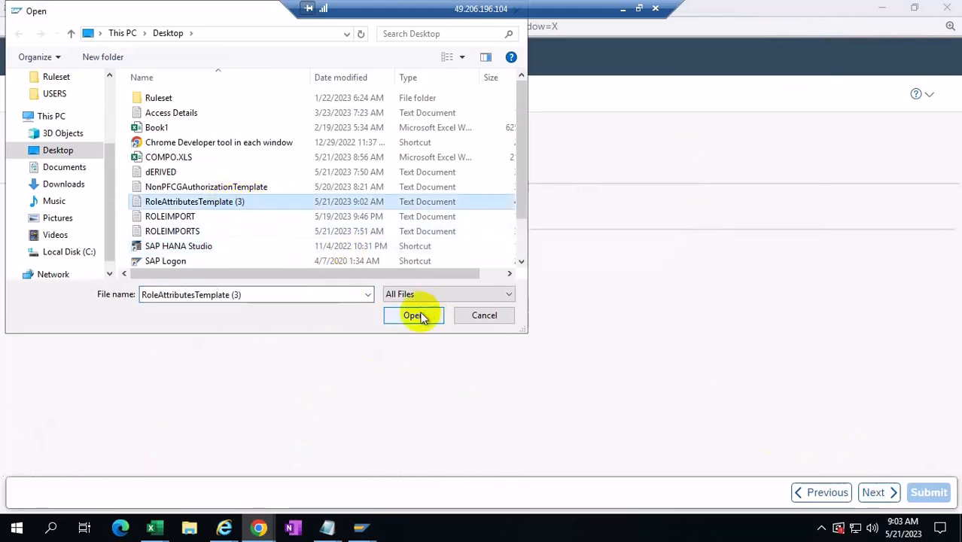
pyautogui.click(418, 316)
pyautogui.click(874, 493)
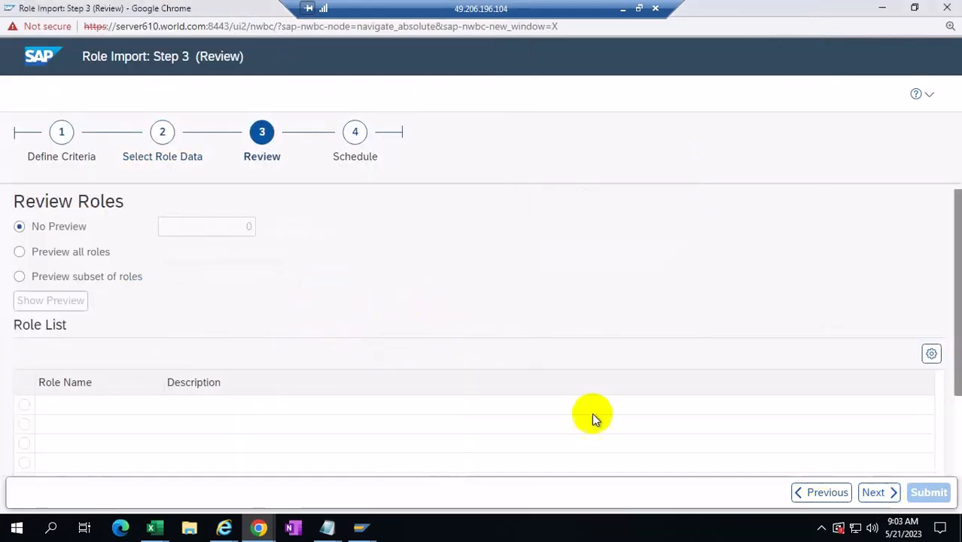
# - Preview all roles in the Review stage and submit the business role import in the foreground
pyautogui.click(62, 253)
pyautogui.click(53, 301)
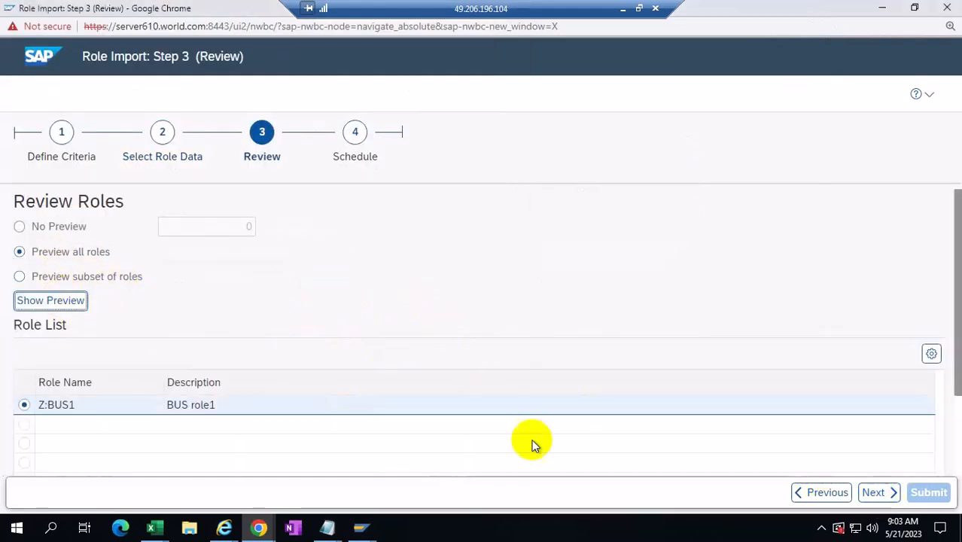
pyautogui.click(878, 493)
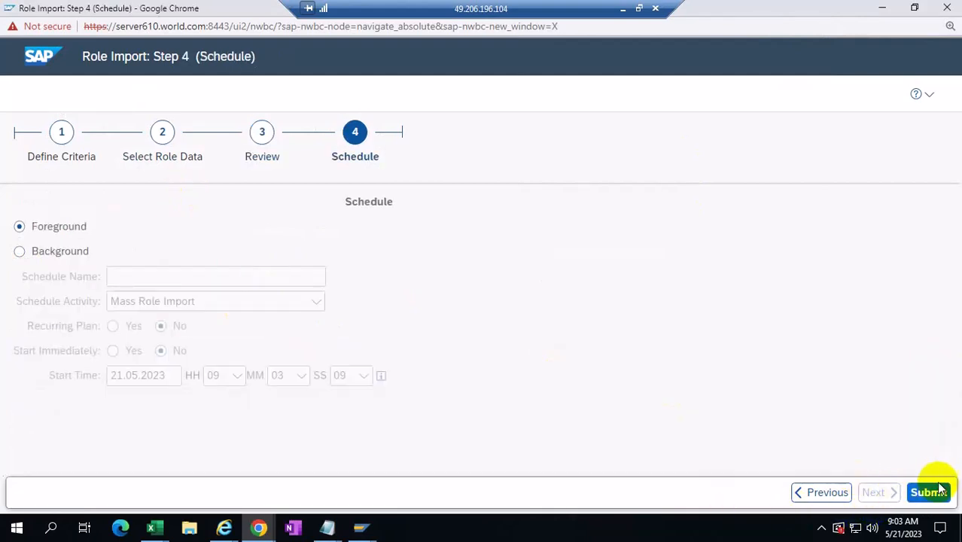
pyautogui.click(928, 492)
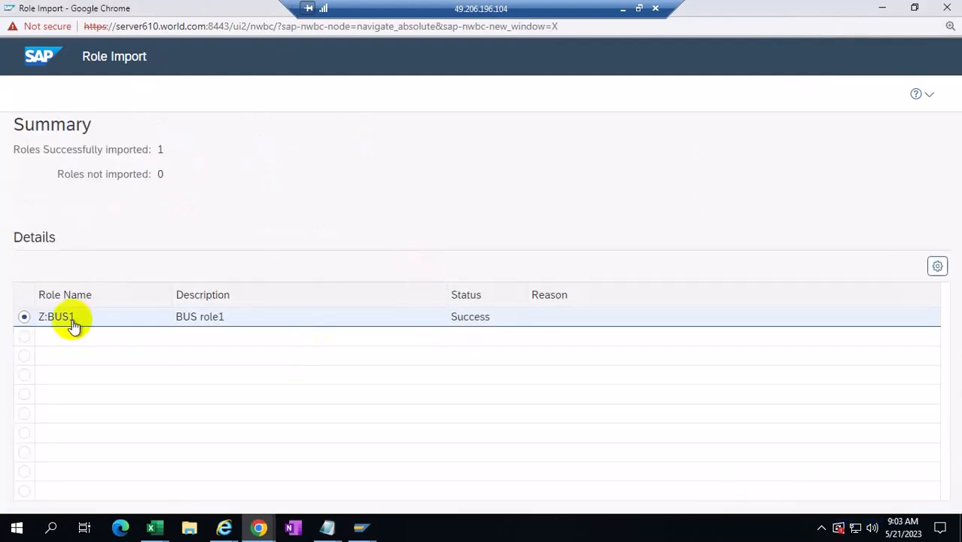
pyautogui.moveTo(255, 523)
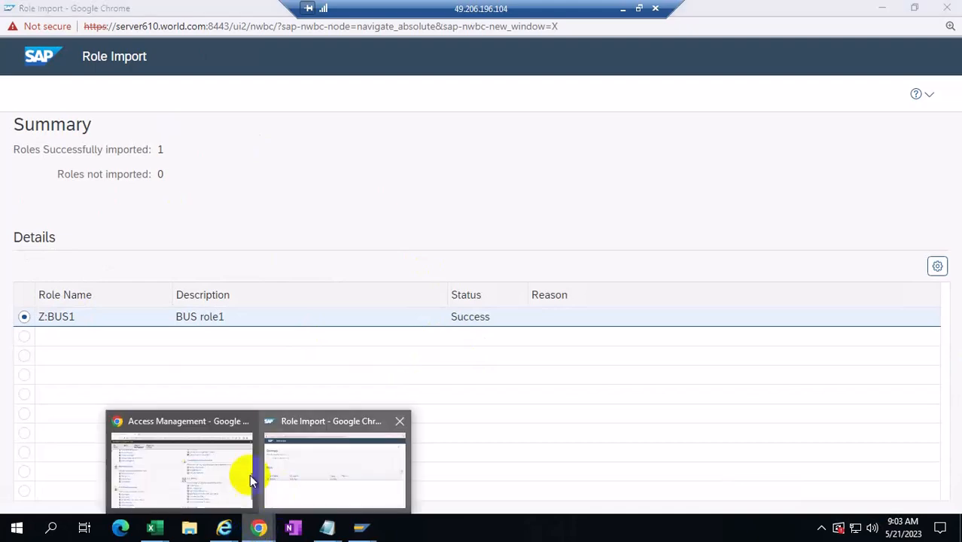
# - Open Role Maintenance from the Access Management page and refresh the Business Role Management role list
pyautogui.click(209, 472)
pyautogui.click(136, 278)
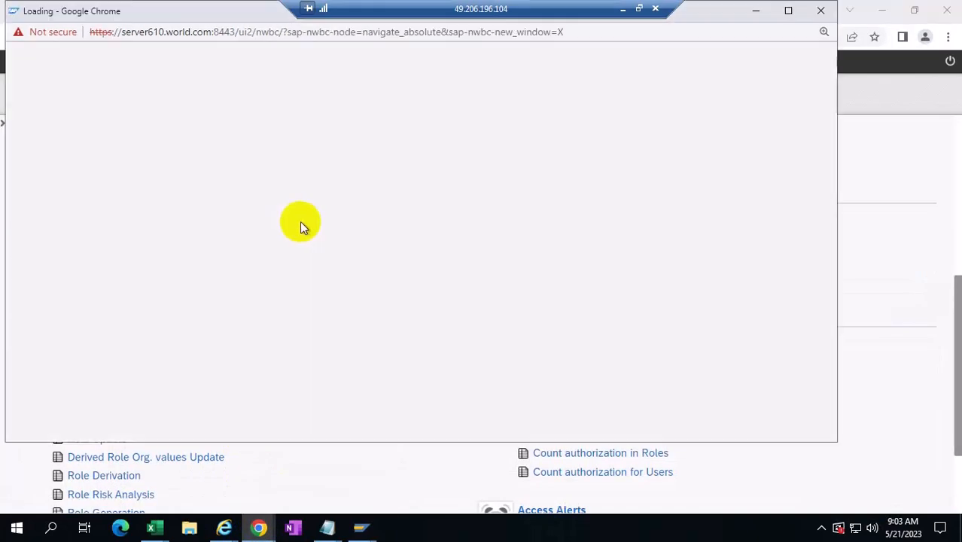
pyautogui.click(788, 10)
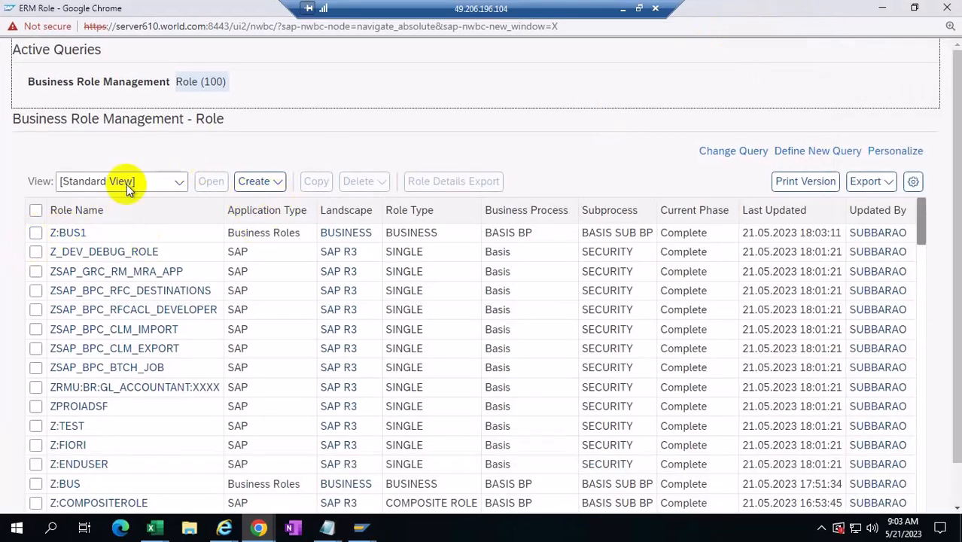
pyautogui.click(952, 409)
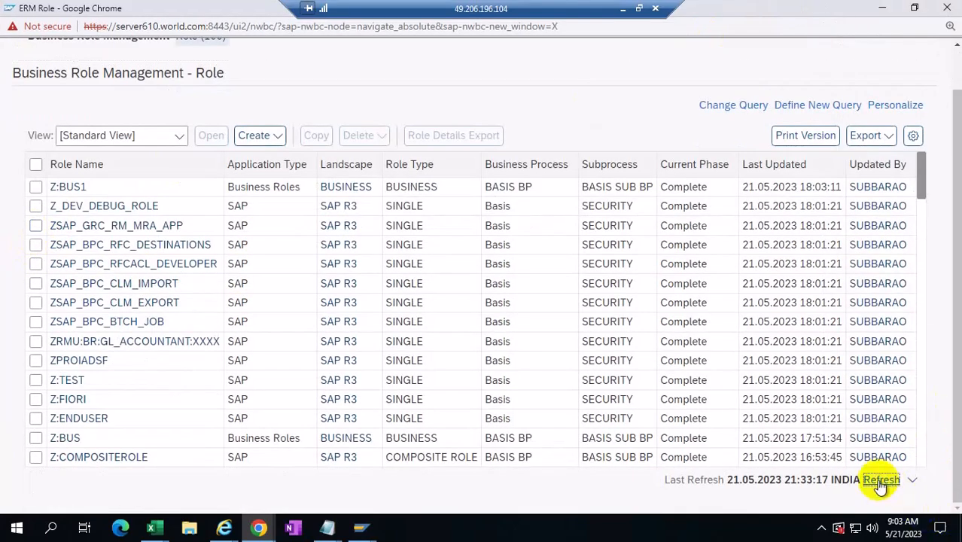
pyautogui.click(877, 478)
# - Open the business role Z:BUS1 from the role list and go to its Define Role phase
pyautogui.click(35, 199)
pyautogui.click(210, 148)
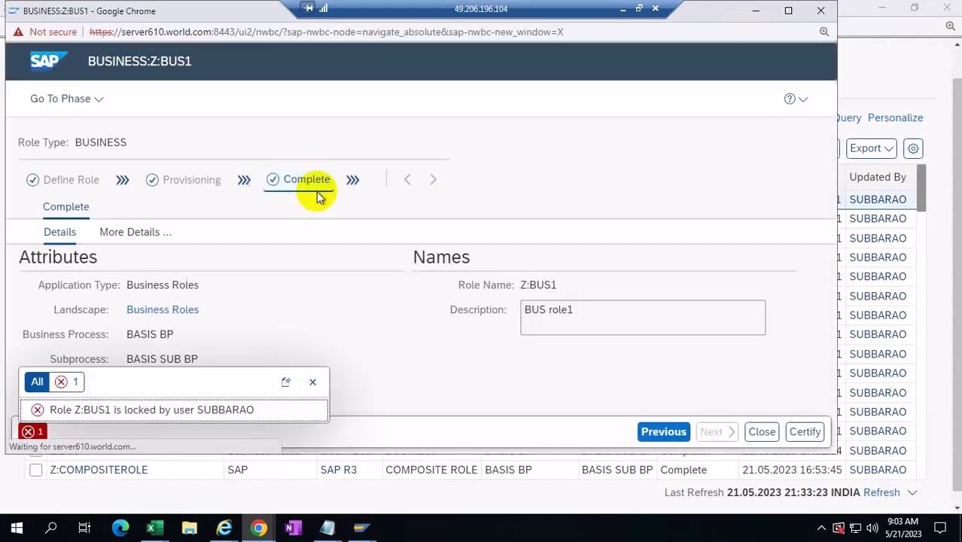
pyautogui.click(313, 383)
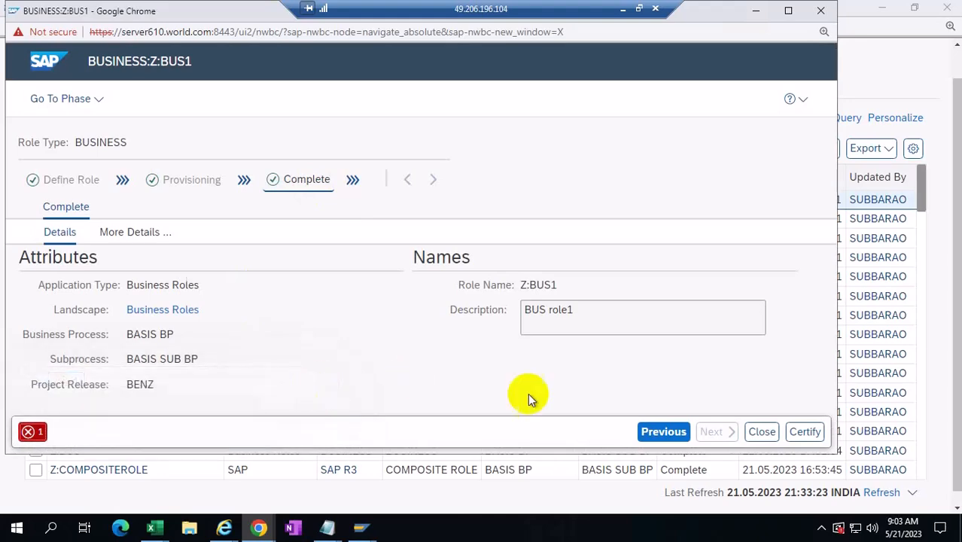
pyautogui.click(147, 234)
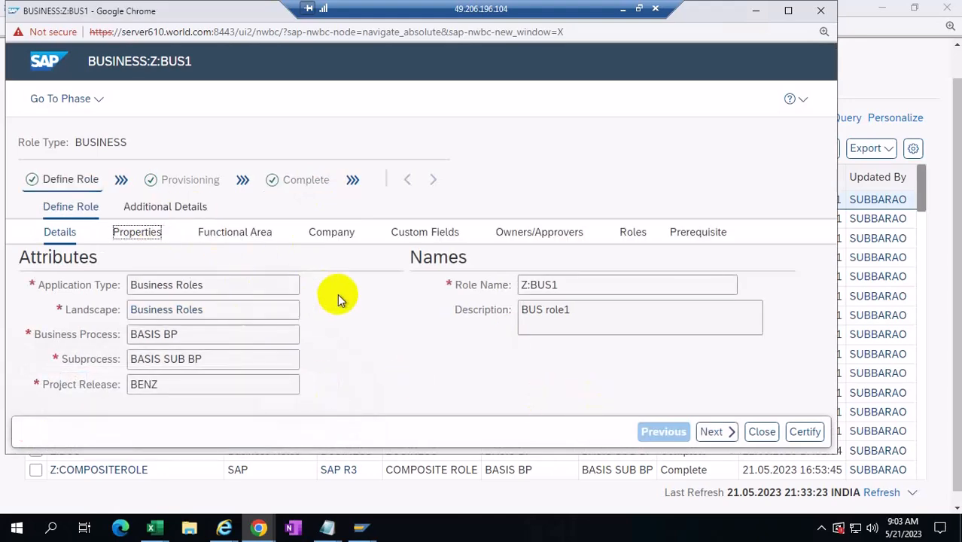
# - Examine the full list of roles associated with Z:BUS1 in the Define Role phase
pyautogui.click(633, 234)
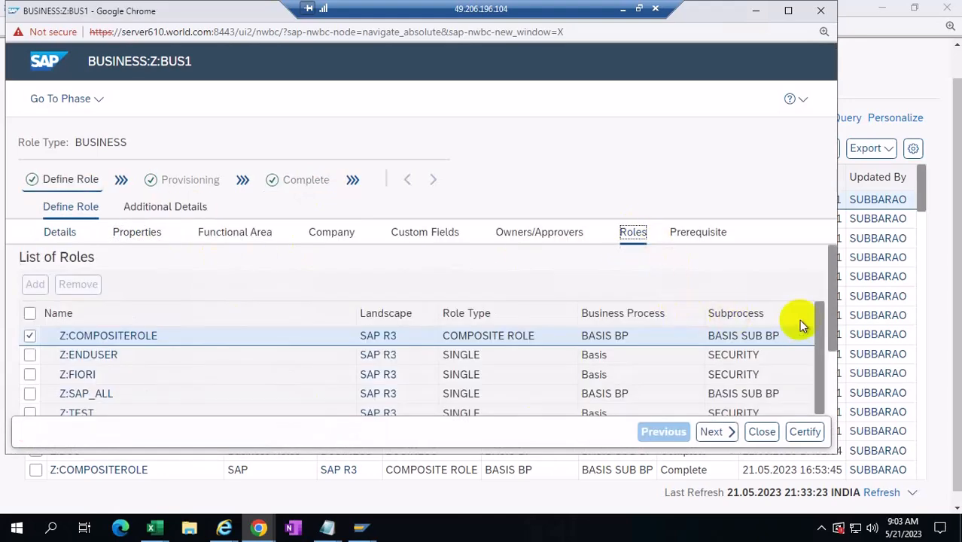
pyautogui.click(788, 10)
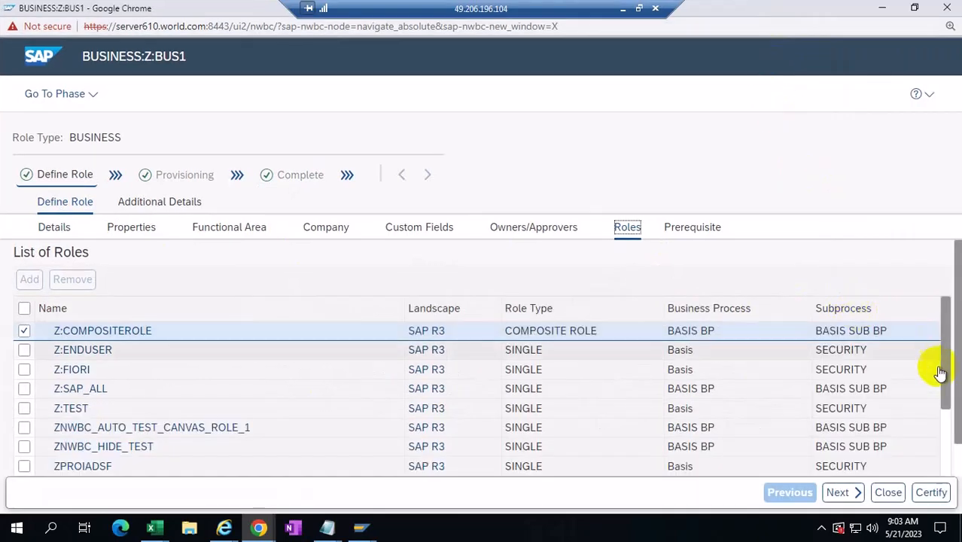
pyautogui.moveTo(947, 327); pyautogui.dragTo(947, 391)
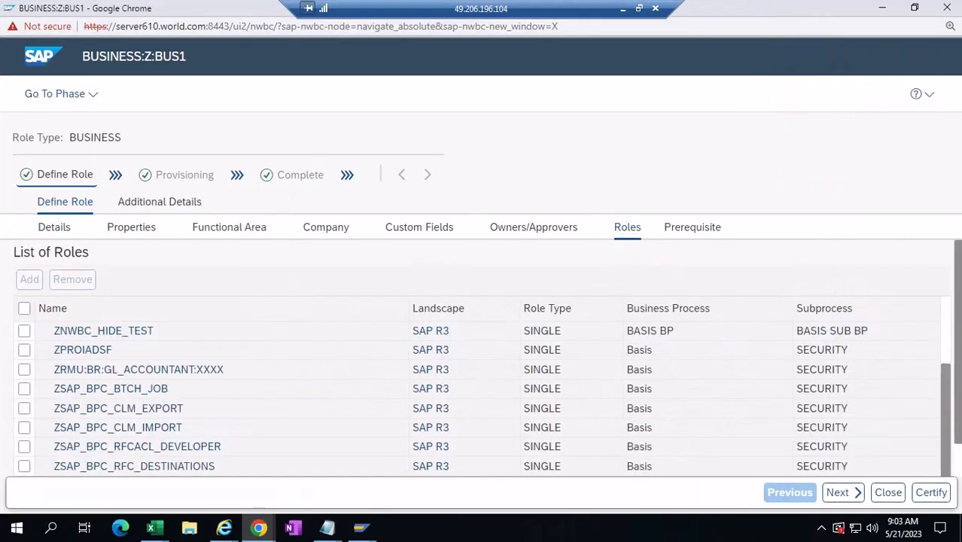
pyautogui.scroll(-1, 956, 331)
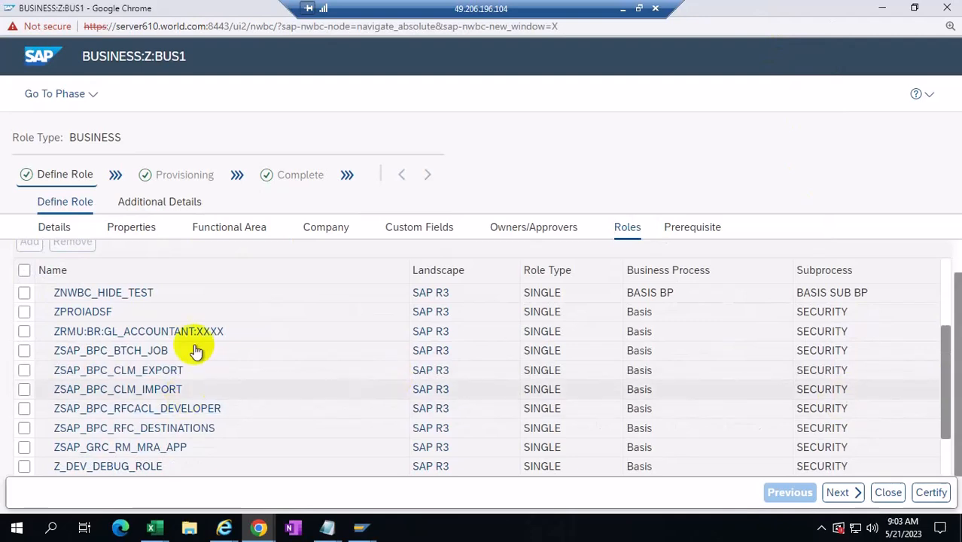
pyautogui.scroll(-1, 194, 413)
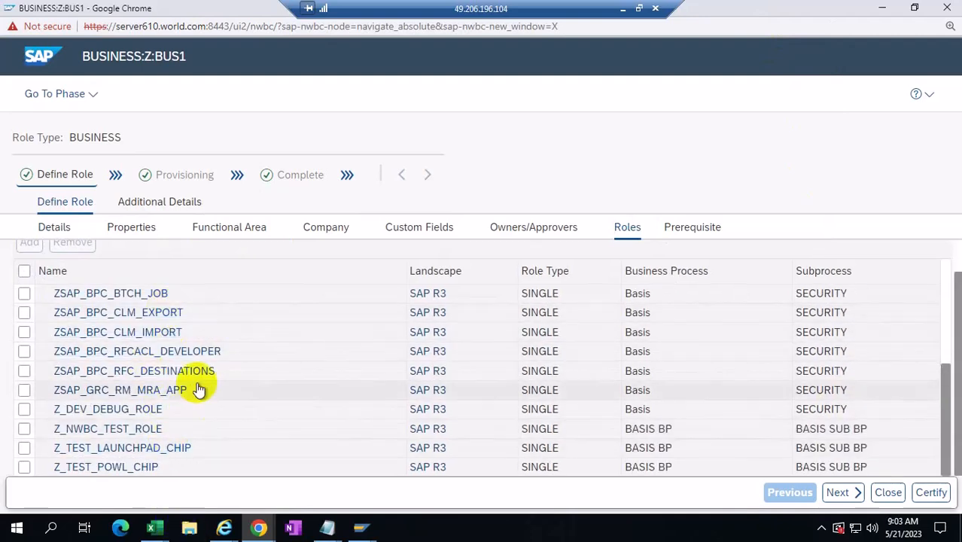
pyautogui.scroll(4, 207, 369)
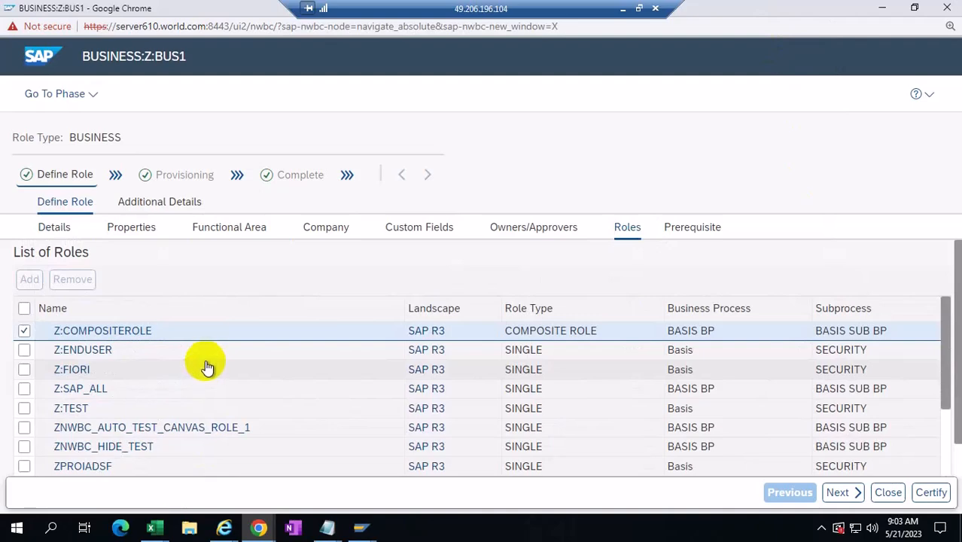
pyautogui.scroll(-3, 207, 367)
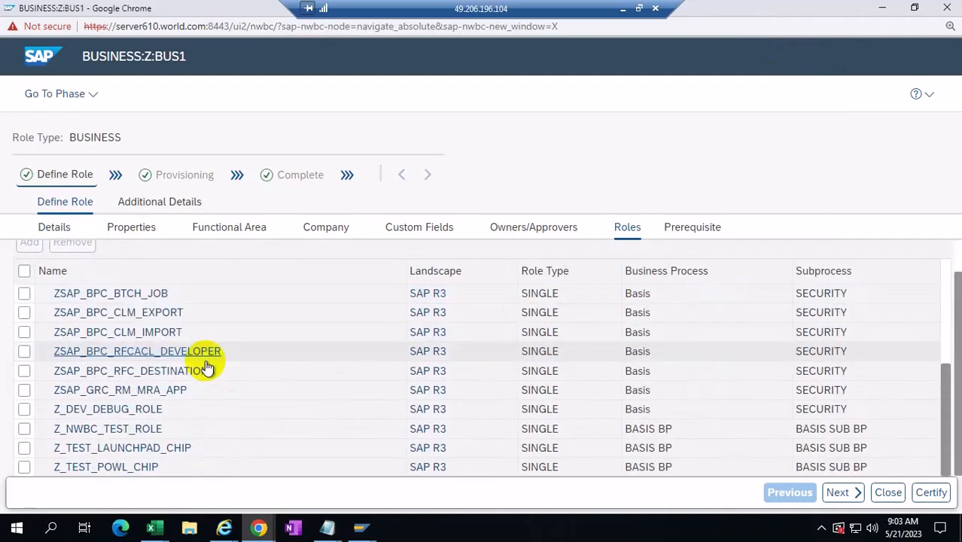
pyautogui.scroll(4, 207, 368)
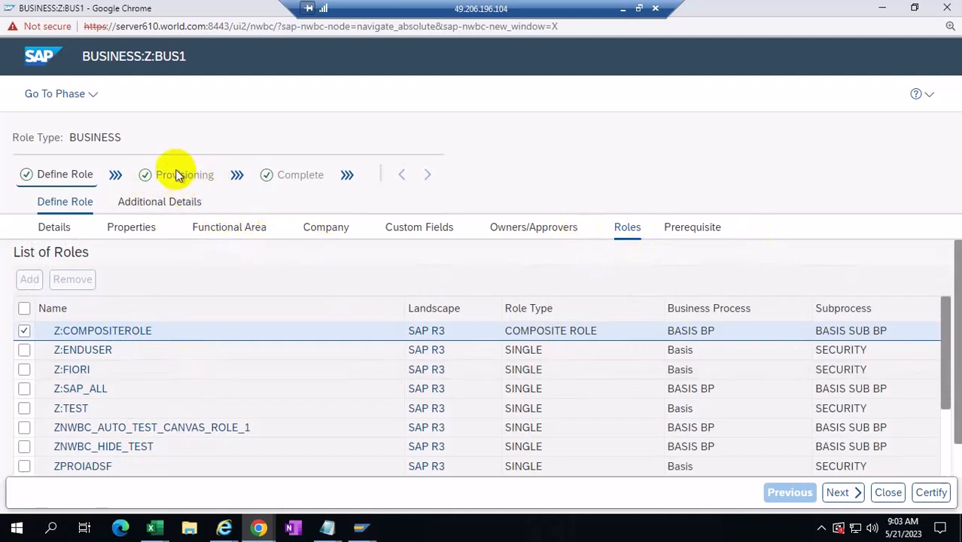
# - View the Provisioning phase of Z:BUS1 and close the role to return to the role list
pyautogui.click(841, 493)
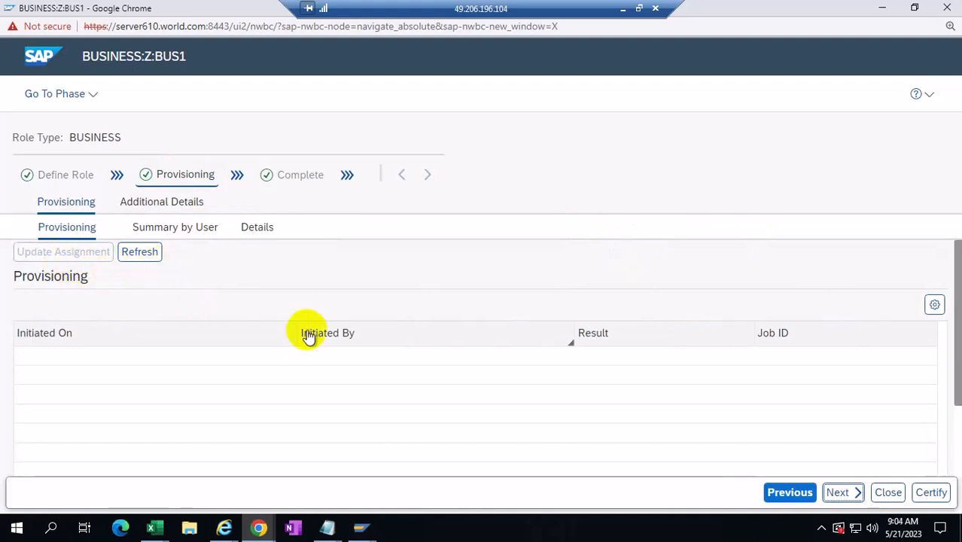
pyautogui.click(888, 494)
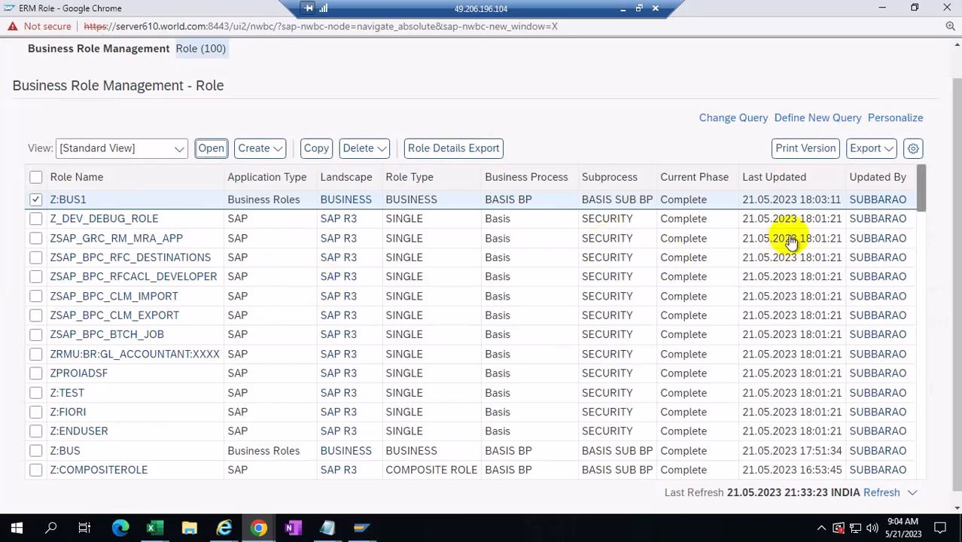
pyautogui.click(608, 99)
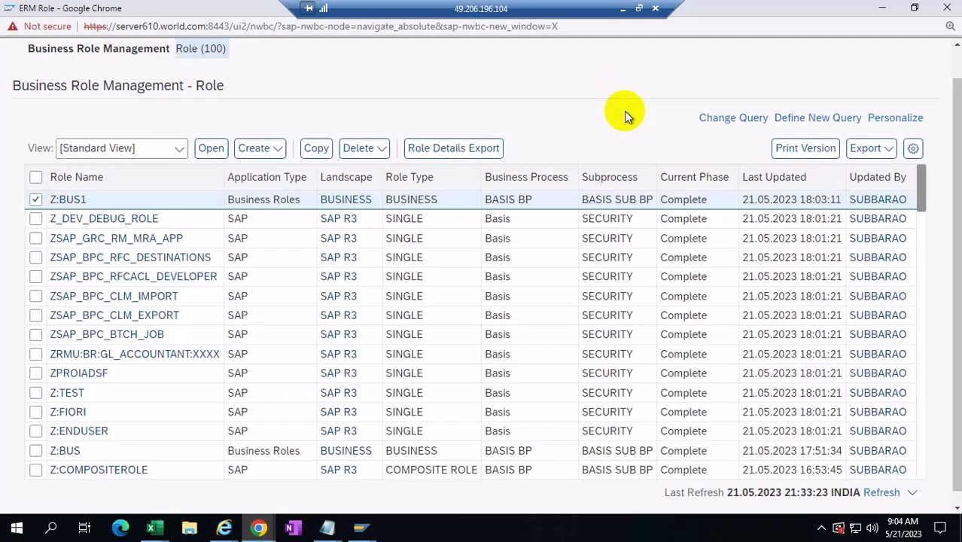
# - Switch to the PowerPoint training deck and read the slides on searching for and updating existing business roles
pyautogui.click(623, 8)
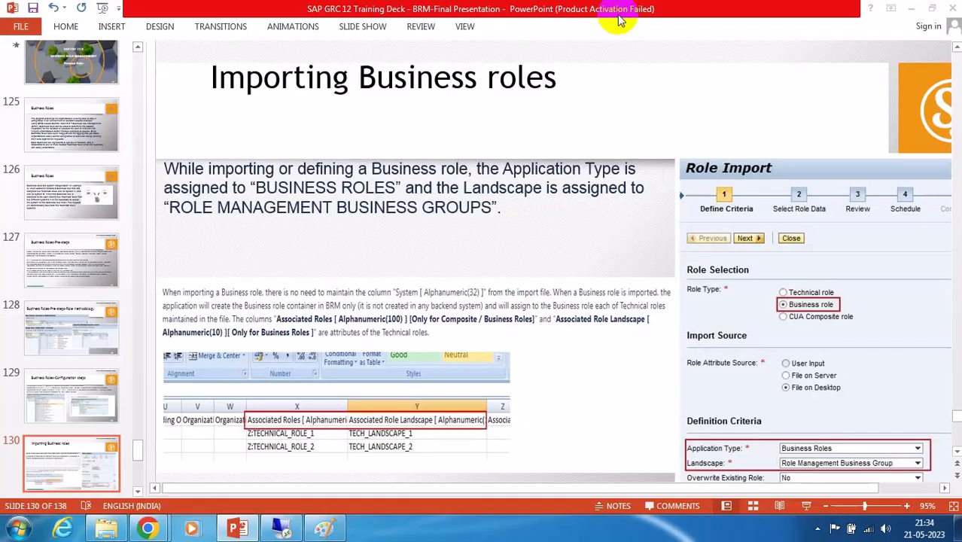
pyautogui.scroll(-3, 108, 376)
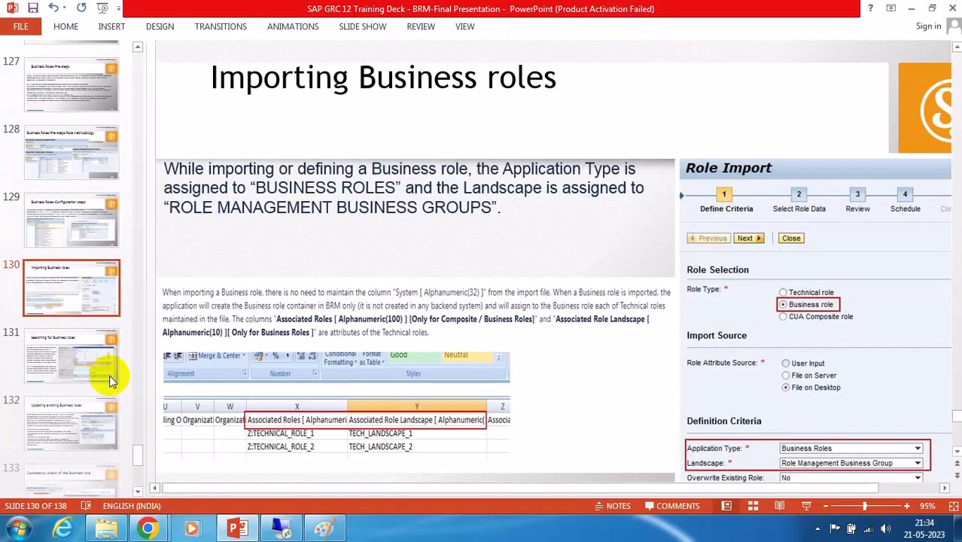
pyautogui.click(35, 368)
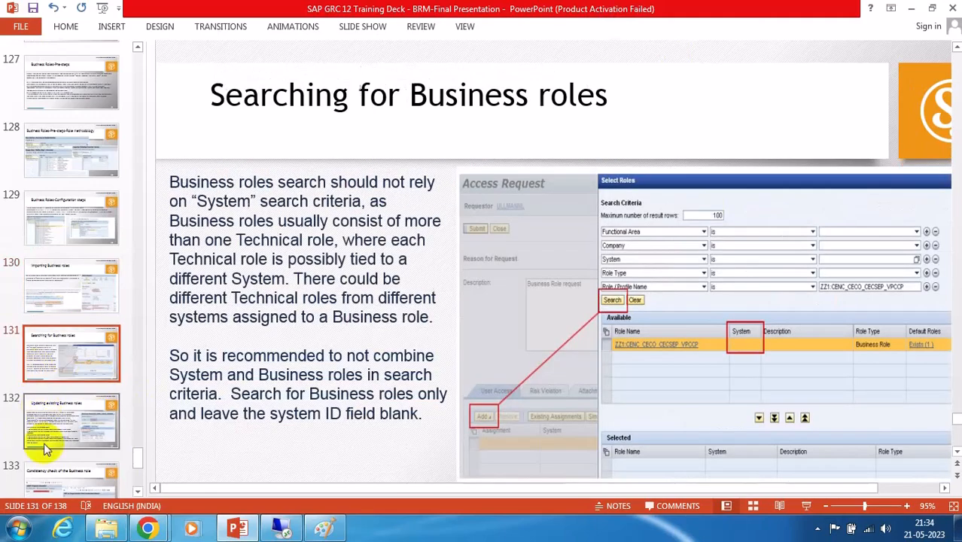
pyautogui.click(43, 444)
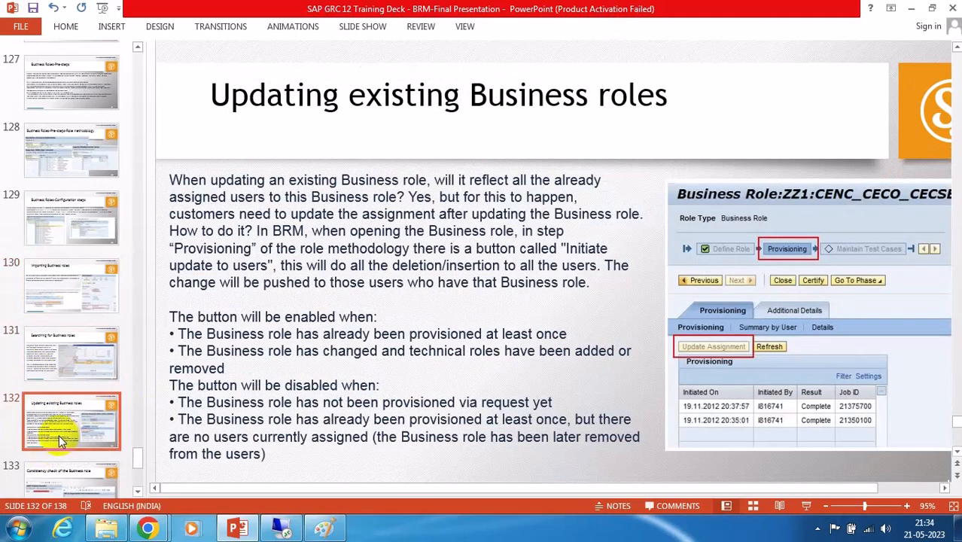
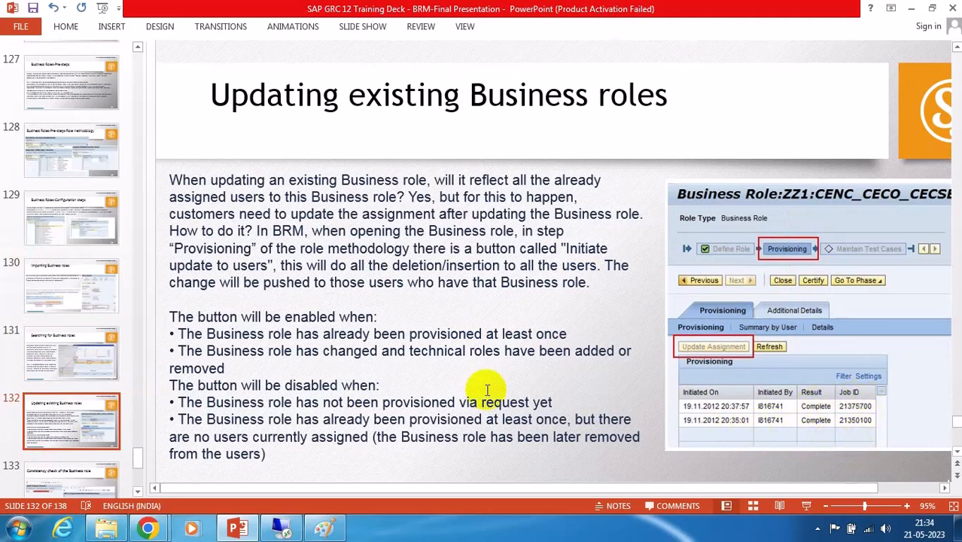
pyautogui.scroll(-3, 14, 292)
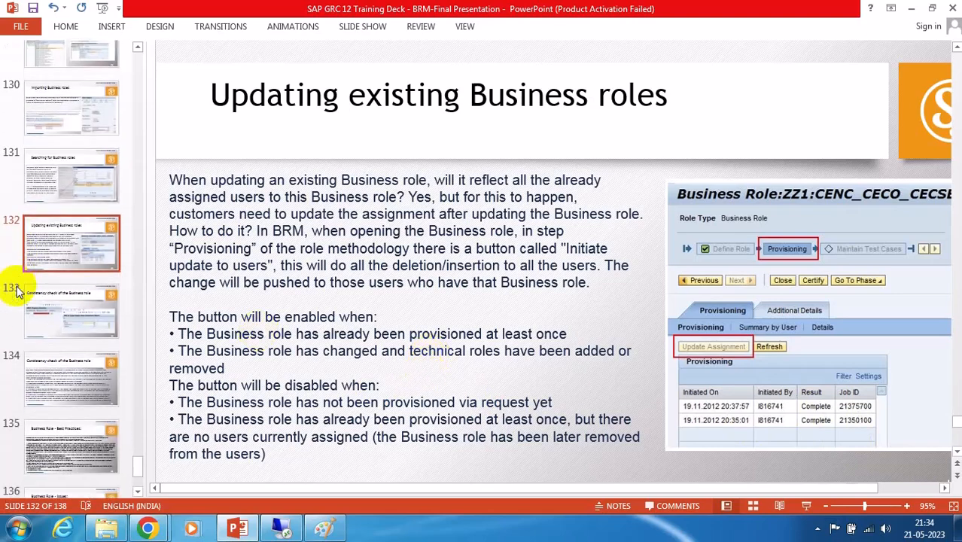
pyautogui.click(78, 336)
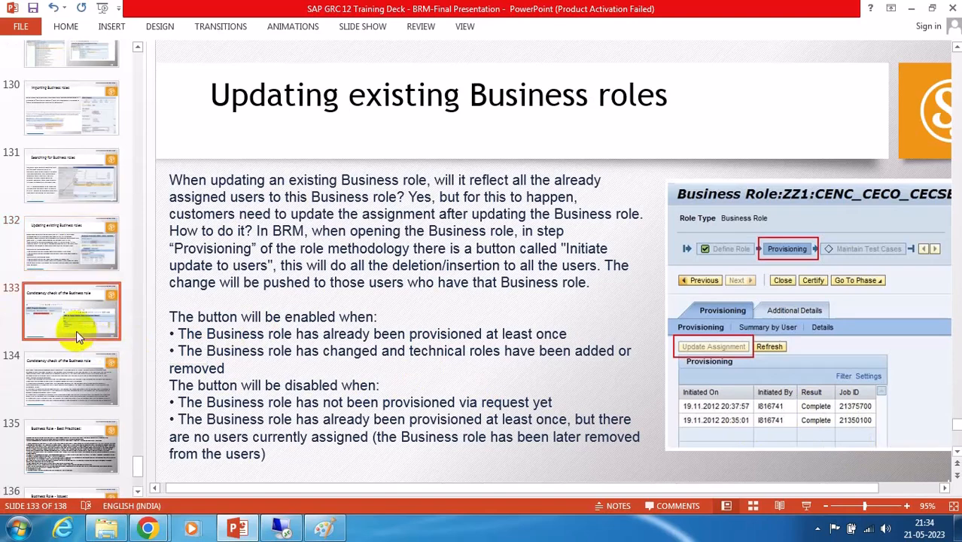
pyautogui.click(60, 262)
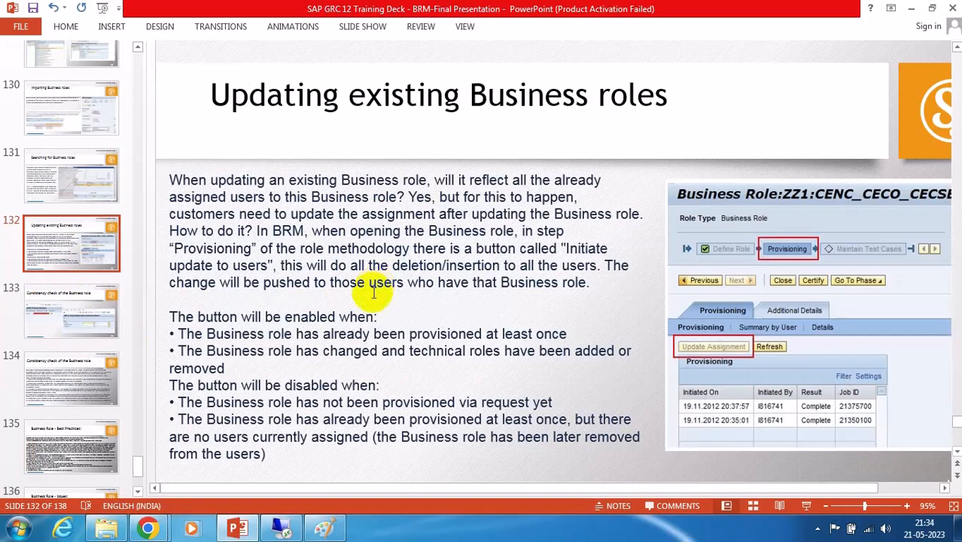
# - Return to the remote desktop and close the Role Import and ERM Role windows, keeping Access Management open
pyautogui.click(282, 529)
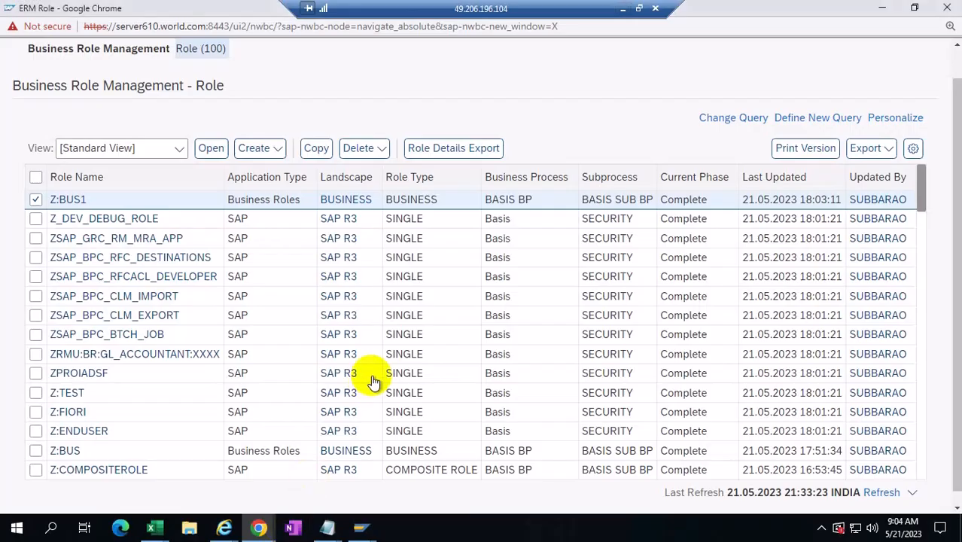
pyautogui.moveTo(258, 528)
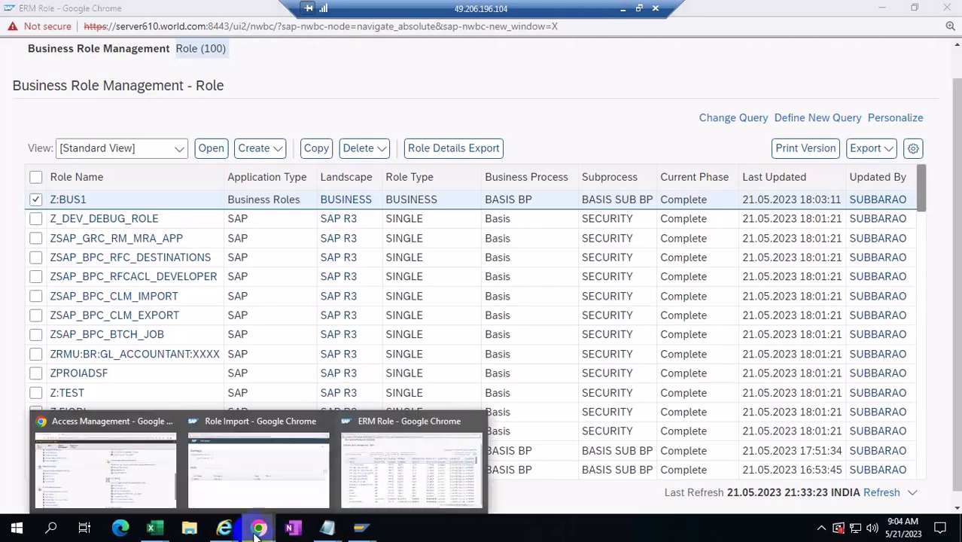
pyautogui.moveTo(229, 476)
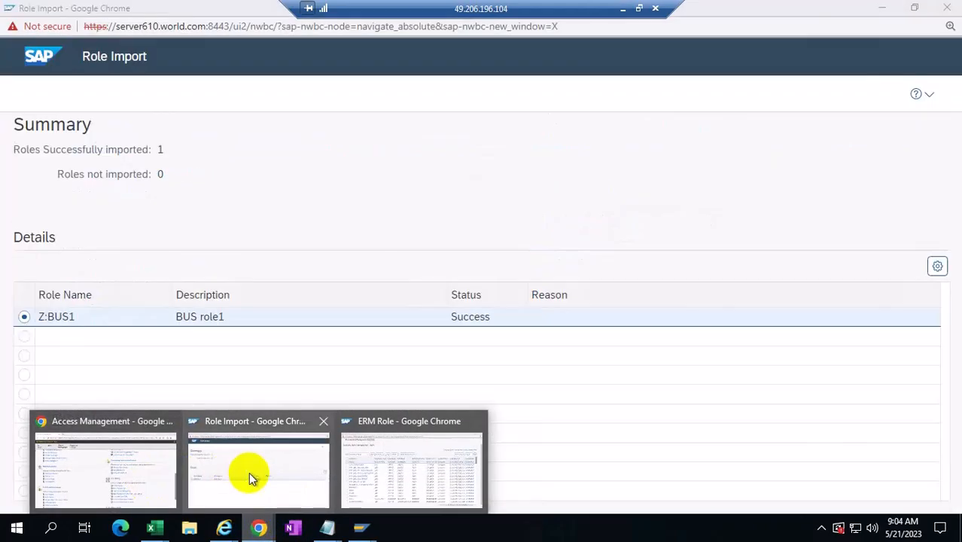
pyautogui.click(323, 426)
pyautogui.click(403, 422)
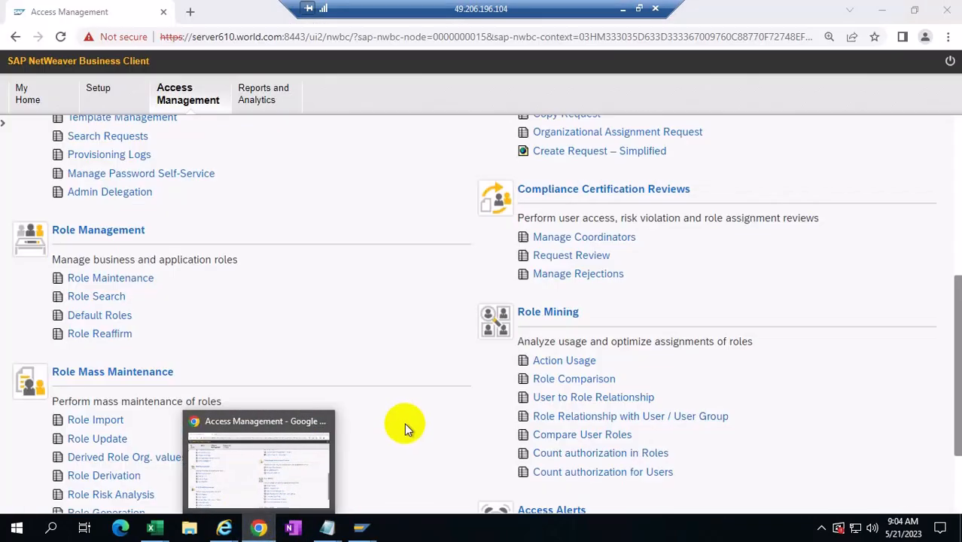
pyautogui.click(306, 456)
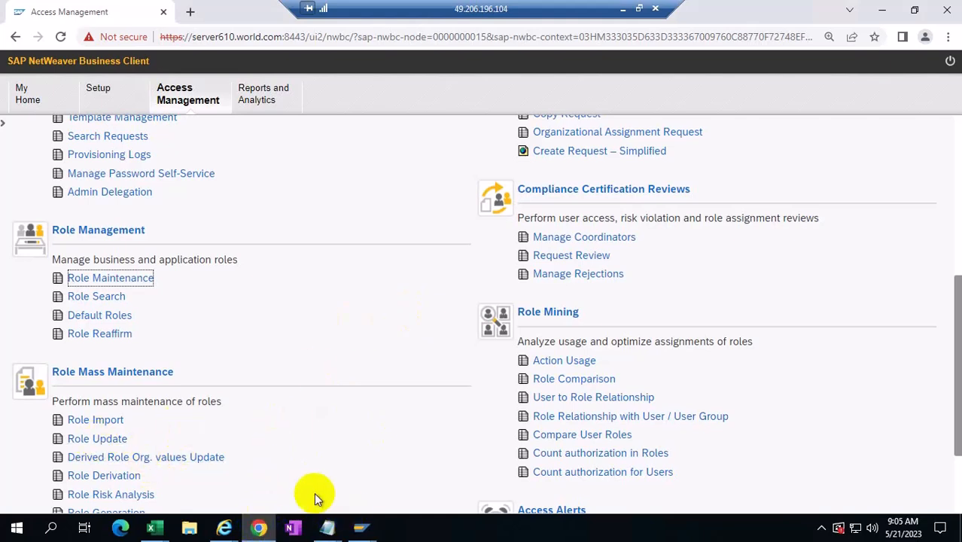
pyautogui.moveTo(259, 531)
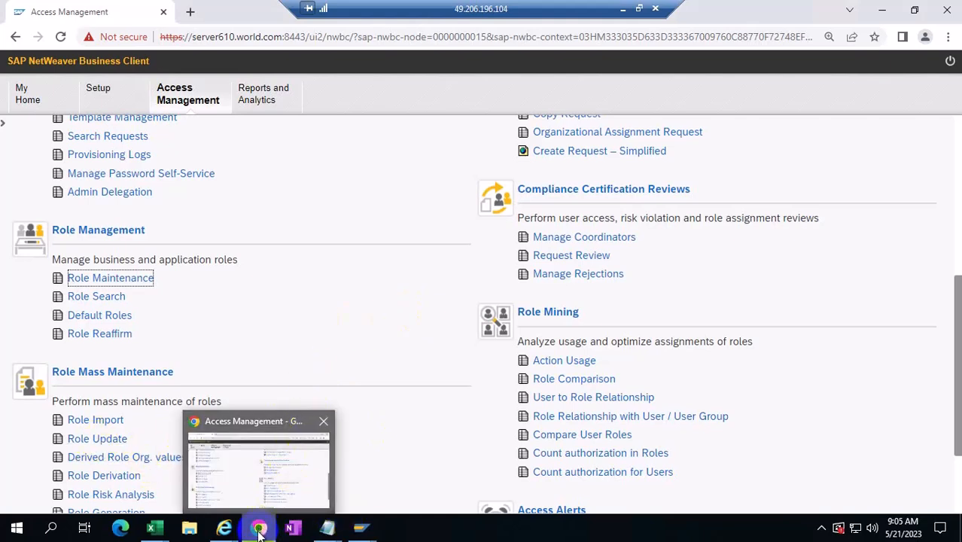
# - Switch to COMPO.XLS in Excel, open Sheet4 and select the role name ZSSIN:SAP_R3_LG:DEMO3
pyautogui.moveTo(151, 528)
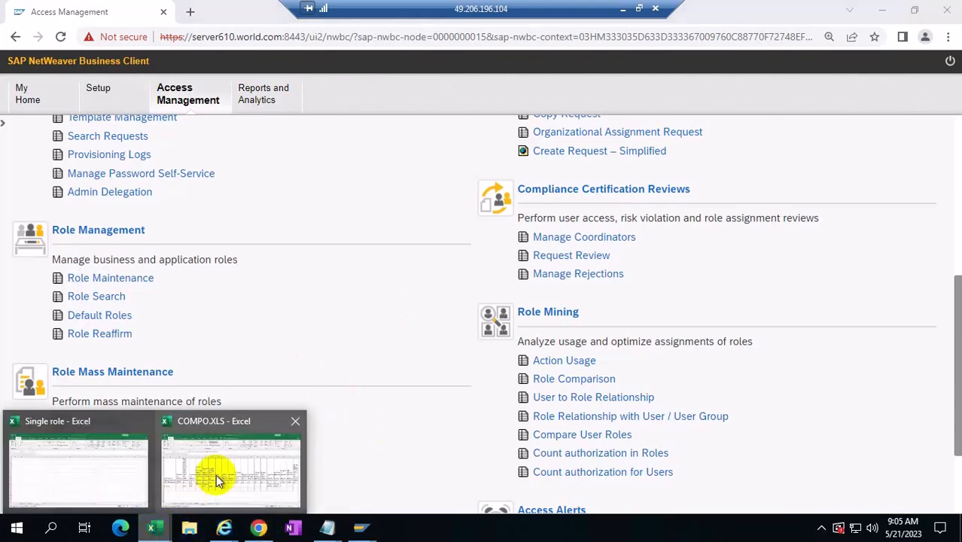
pyautogui.click(187, 497)
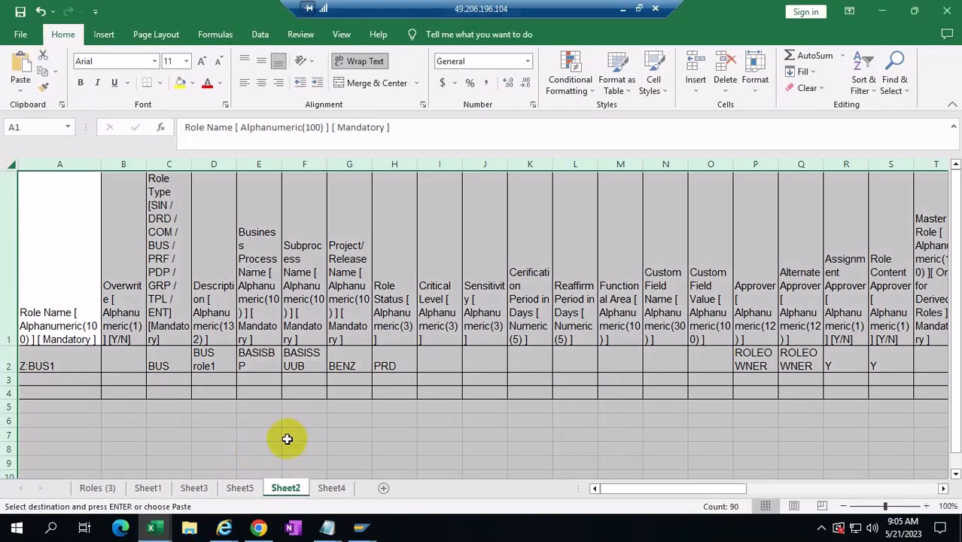
pyautogui.click(331, 488)
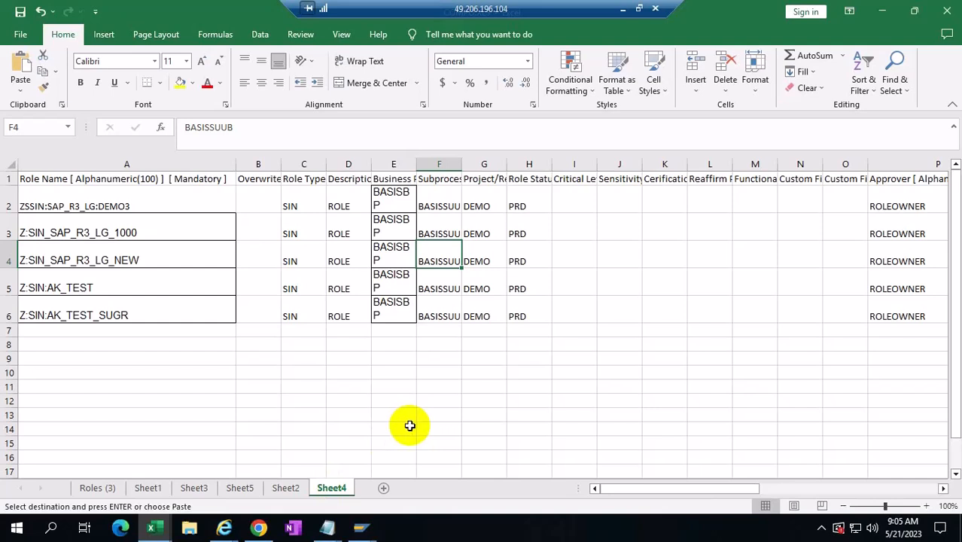
pyautogui.click(173, 203)
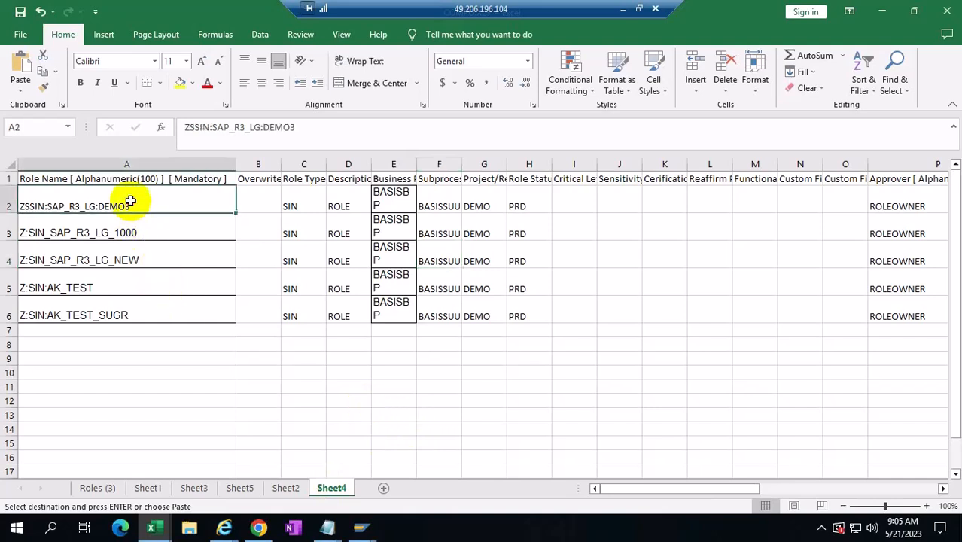
# - Clear the Role Status value in H2 of Sheet4 for role ZSSIN:SAP_R3_LG:DEMO3
pyautogui.click(540, 209)
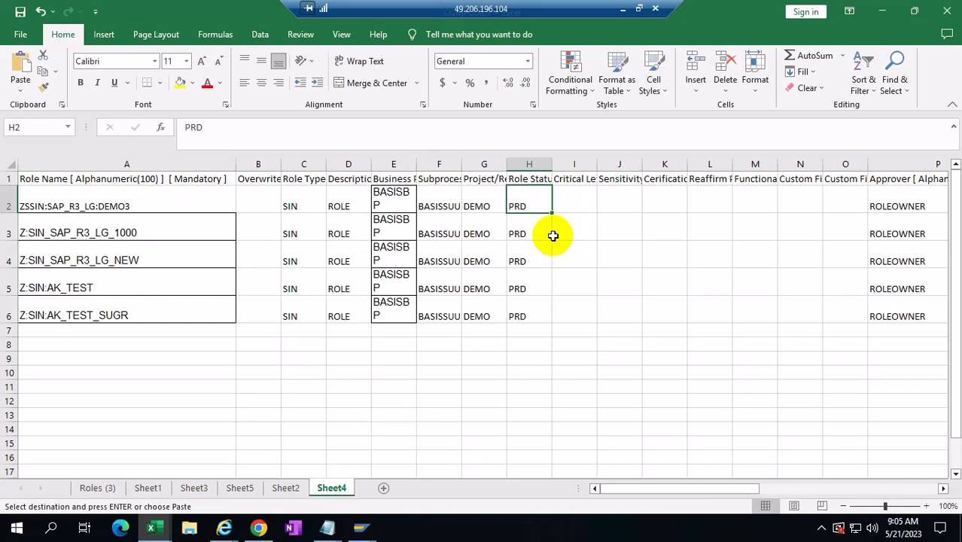
pyautogui.press('Delete')
pyautogui.write('de')
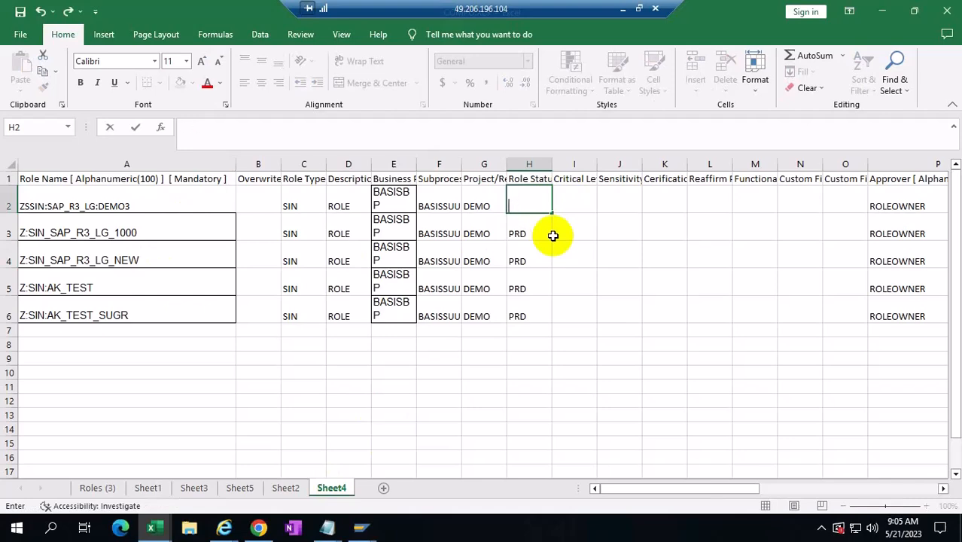
# - Switch to Access Management in Chrome, open Role Update in a maximized window and start adding roles
pyautogui.click(258, 527)
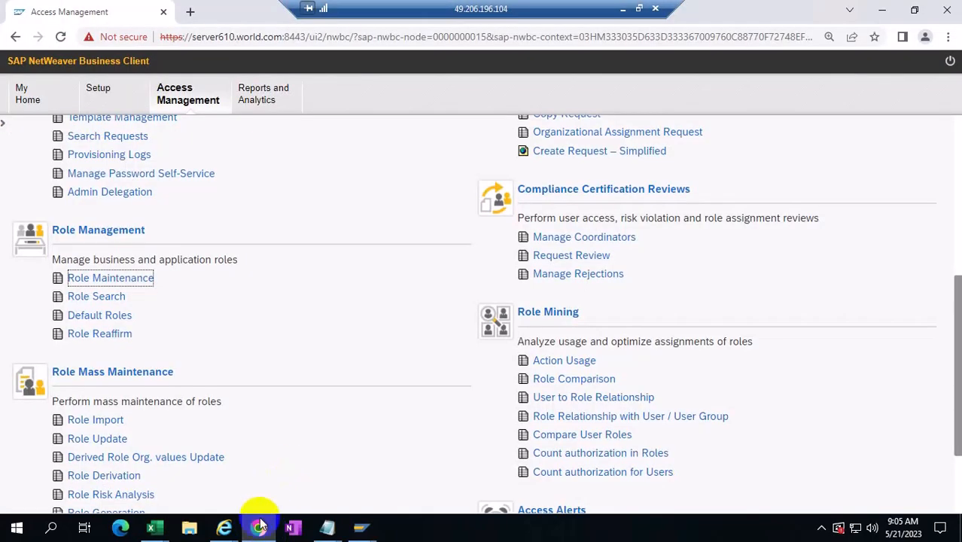
pyautogui.click(98, 439)
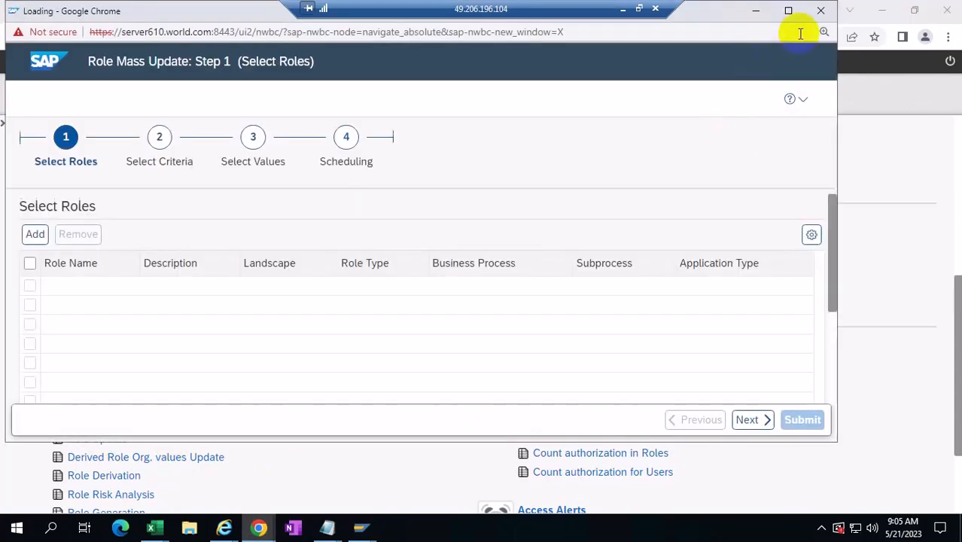
pyautogui.click(788, 10)
pyautogui.click(30, 235)
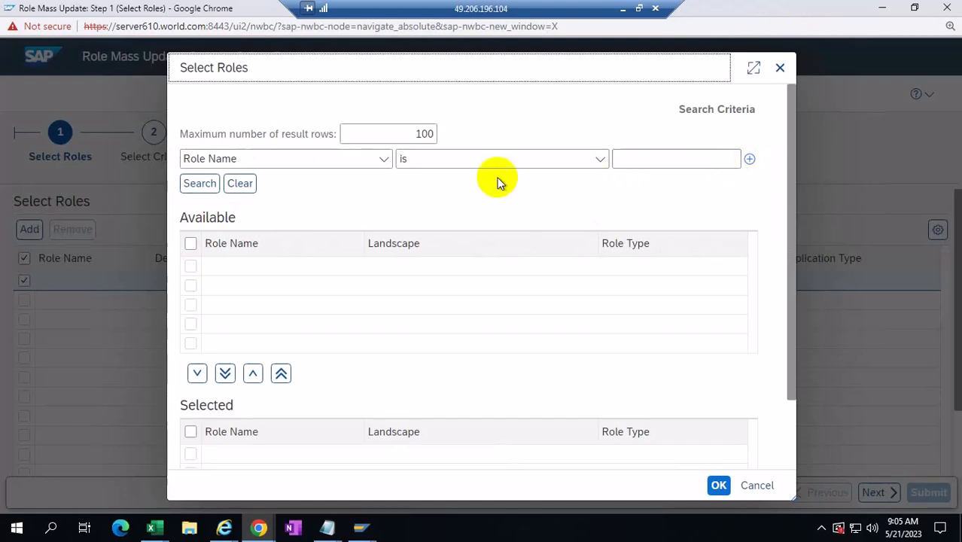
# - Search for the role name Z:BUSROLE, add it to the mass update and proceed to Select Criteria
pyautogui.click(625, 158)
pyautogui.write('z')
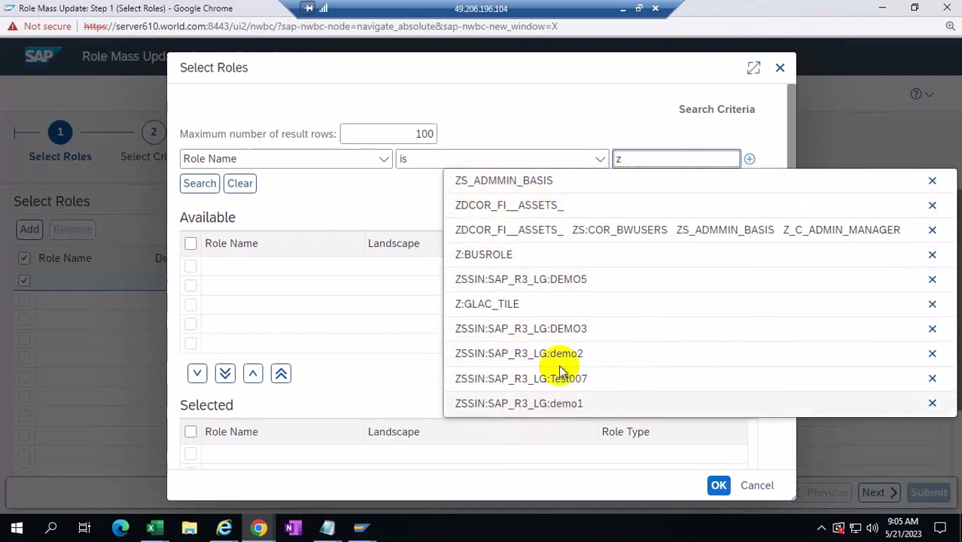
pyautogui.click(491, 255)
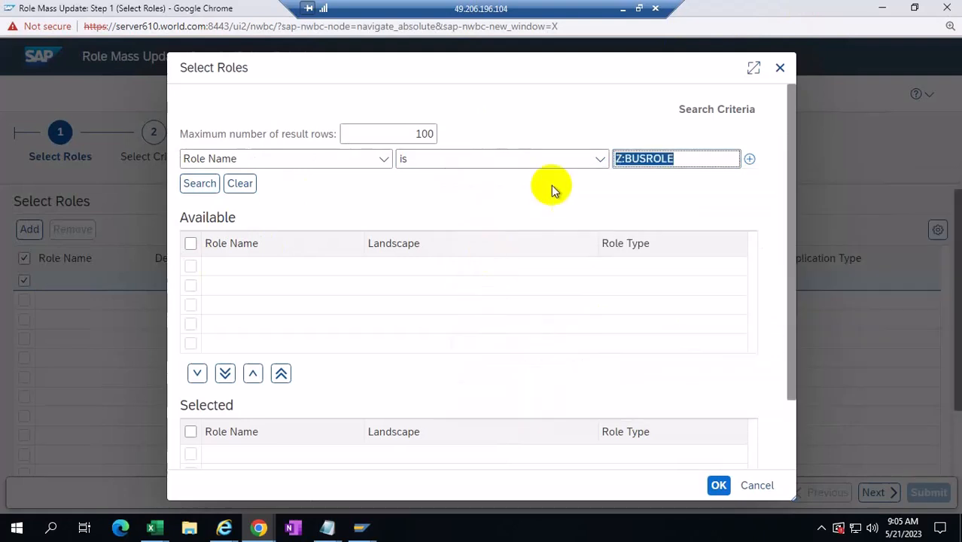
pyautogui.click(199, 185)
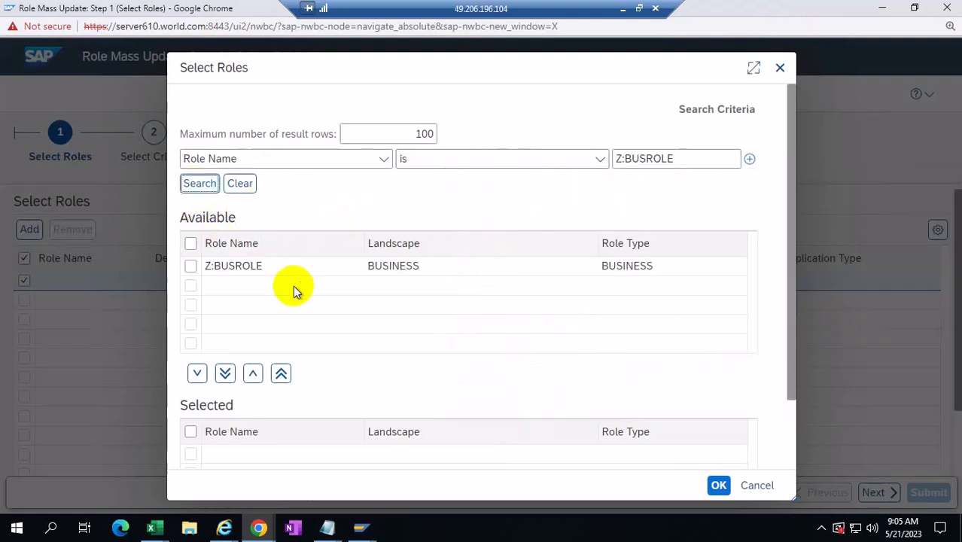
pyautogui.click(225, 376)
pyautogui.scroll(-2, 786, 422)
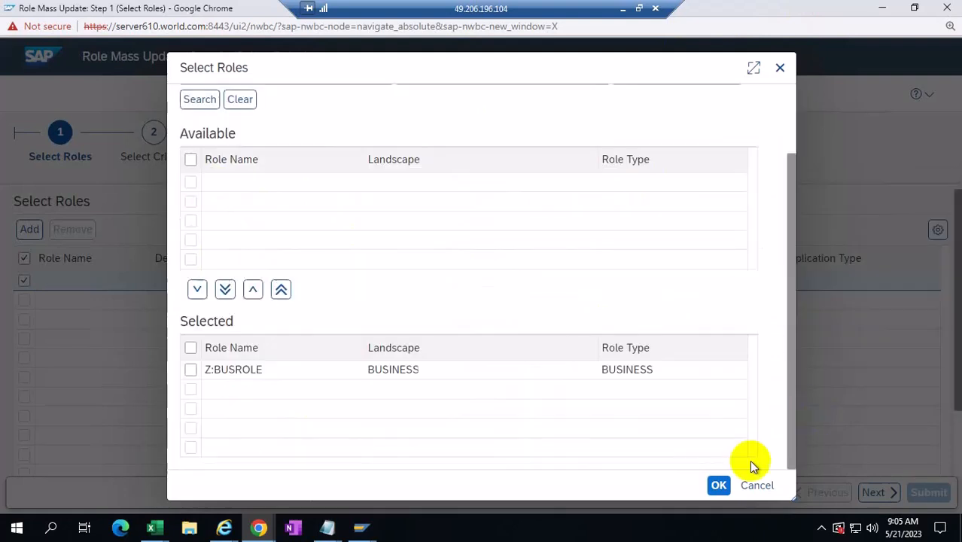
pyautogui.click(717, 487)
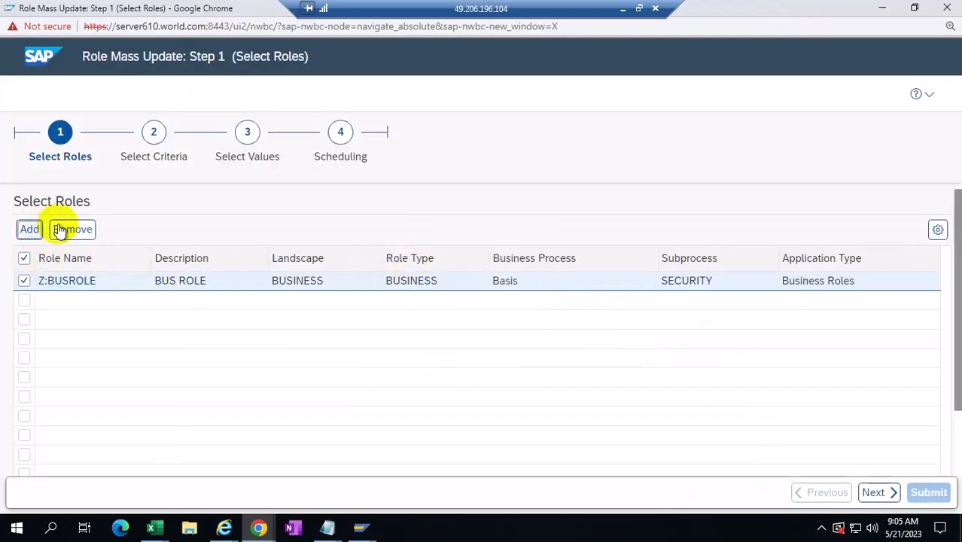
pyautogui.click(877, 493)
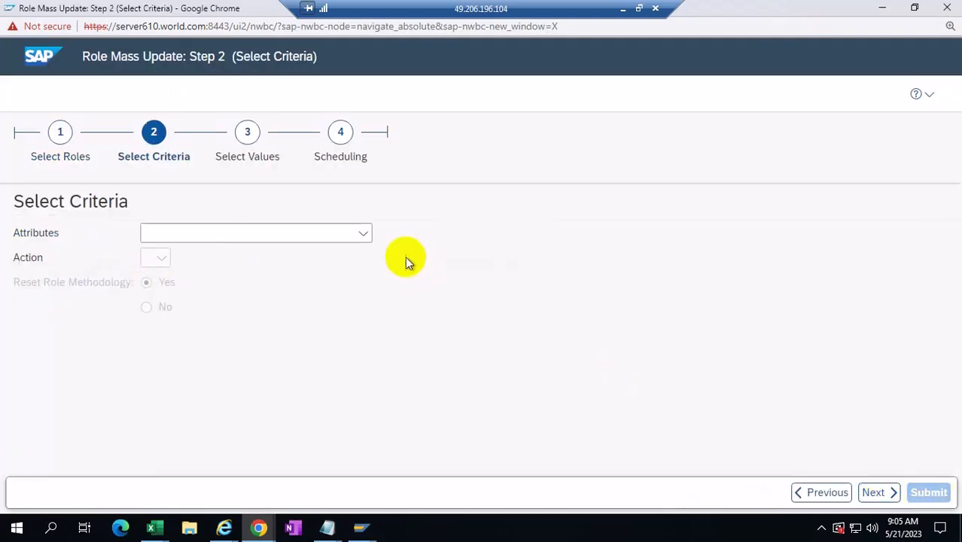
# - Choose Owners as the attribute and check which actions are offered for it
pyautogui.click(364, 234)
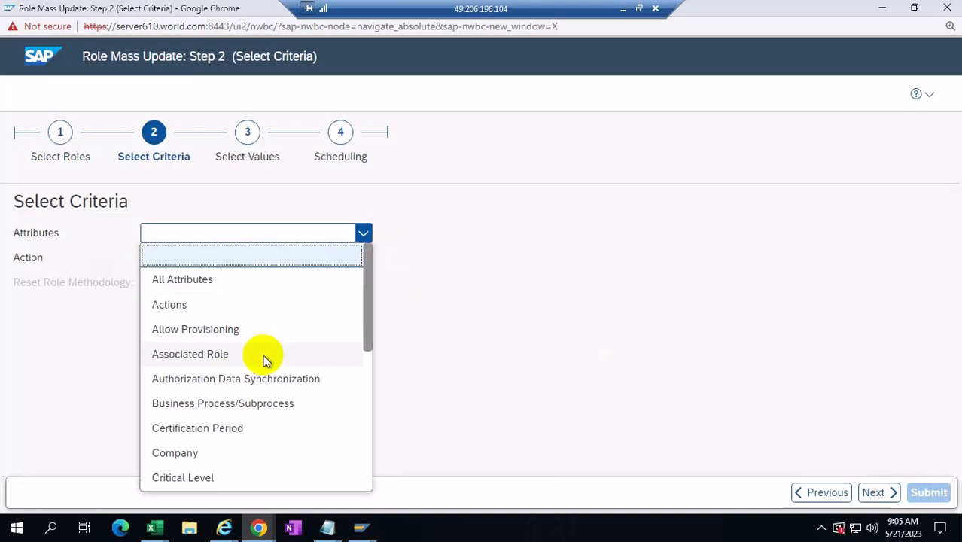
pyautogui.scroll(-3, 259, 387)
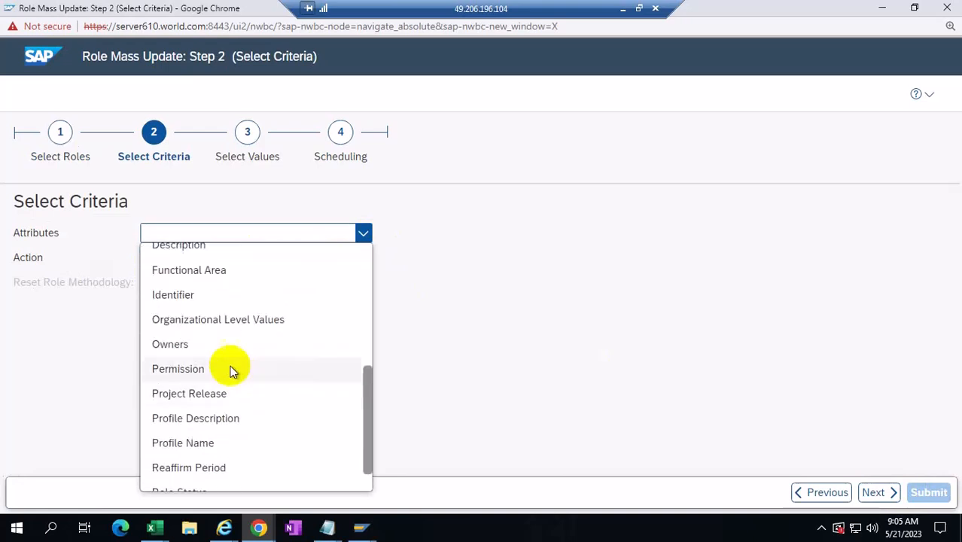
pyautogui.click(181, 350)
pyautogui.click(200, 257)
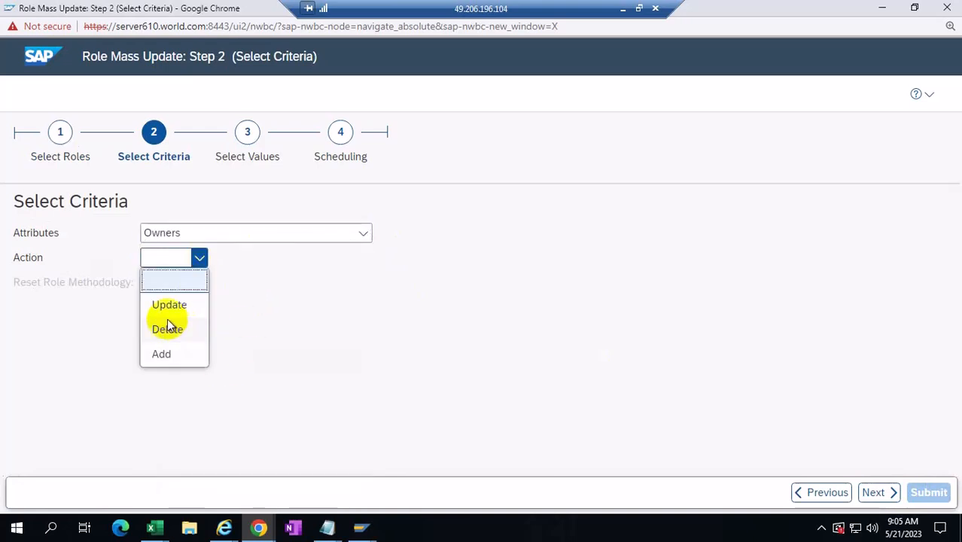
pyautogui.click(323, 290)
# - Set the criteria to attribute Project Release with action Update, and view the Old Value options in Select Values
pyautogui.click(364, 234)
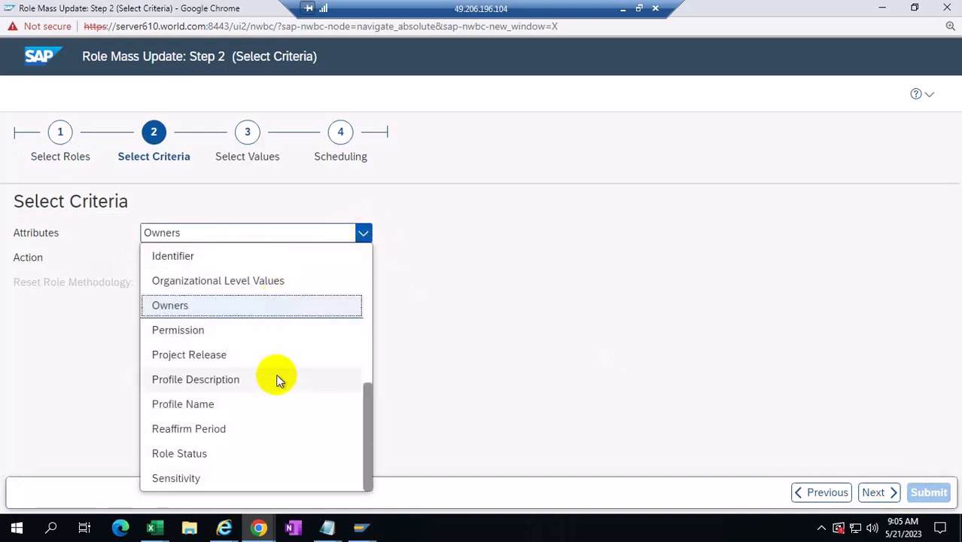
pyautogui.click(231, 355)
pyautogui.click(200, 256)
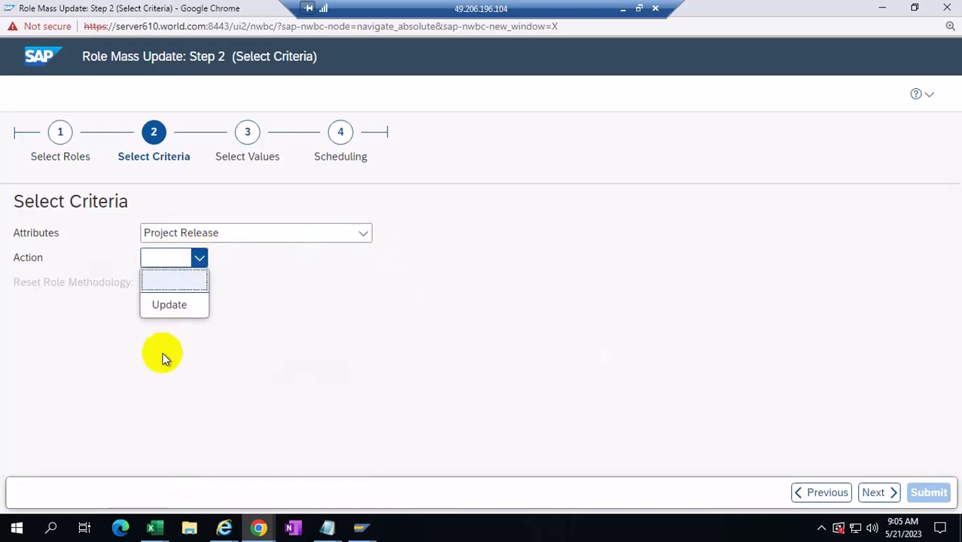
pyautogui.click(174, 303)
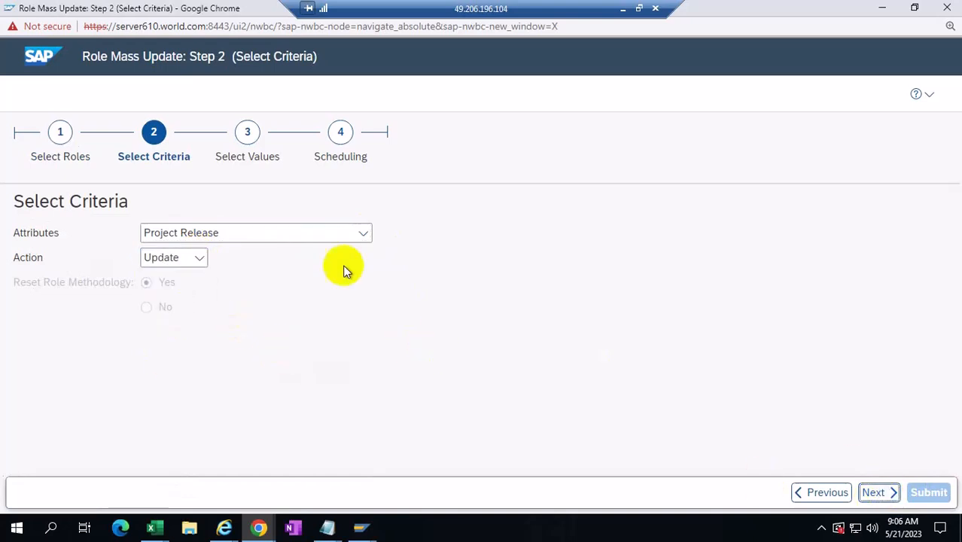
pyautogui.click(237, 227)
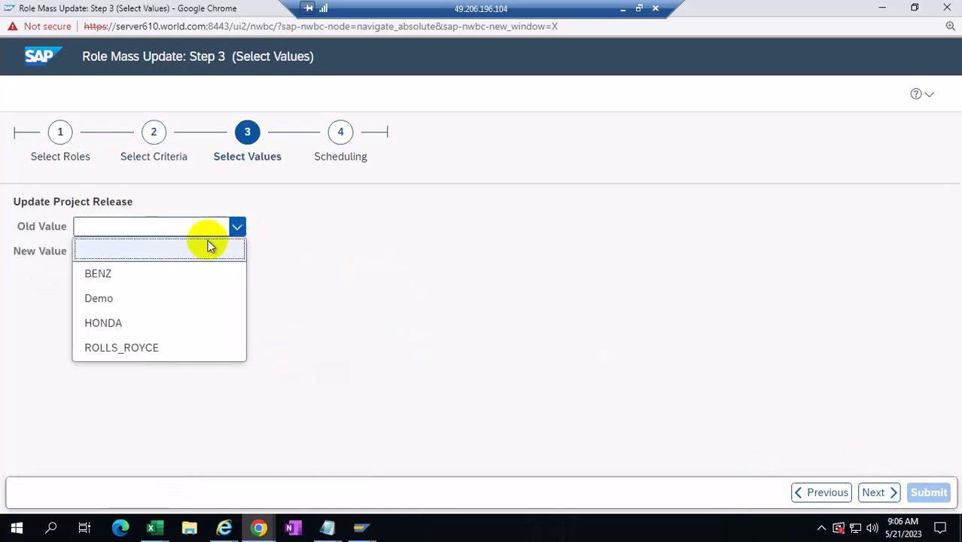
pyautogui.click(369, 284)
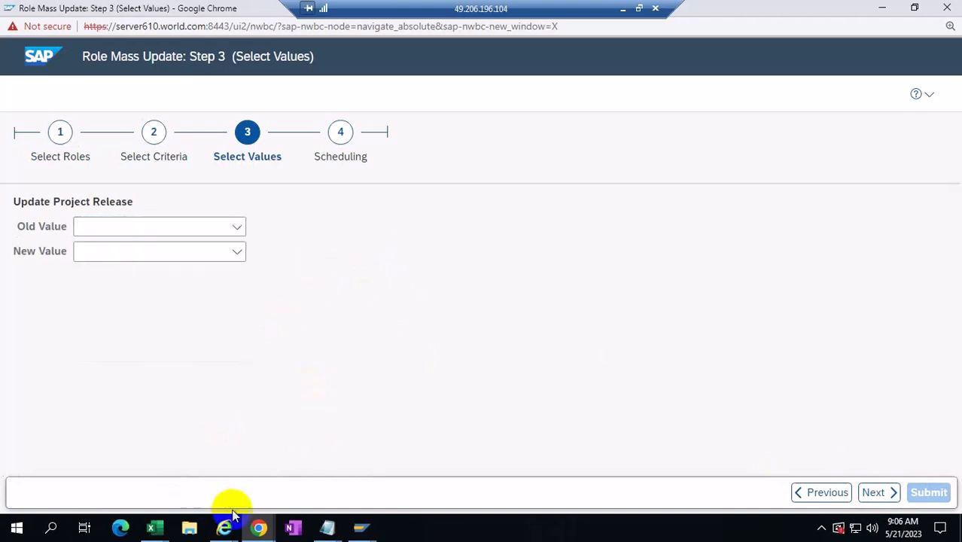
# - Return to the Access Management window, open Role Maintenance and look through the role list
pyautogui.click(258, 529)
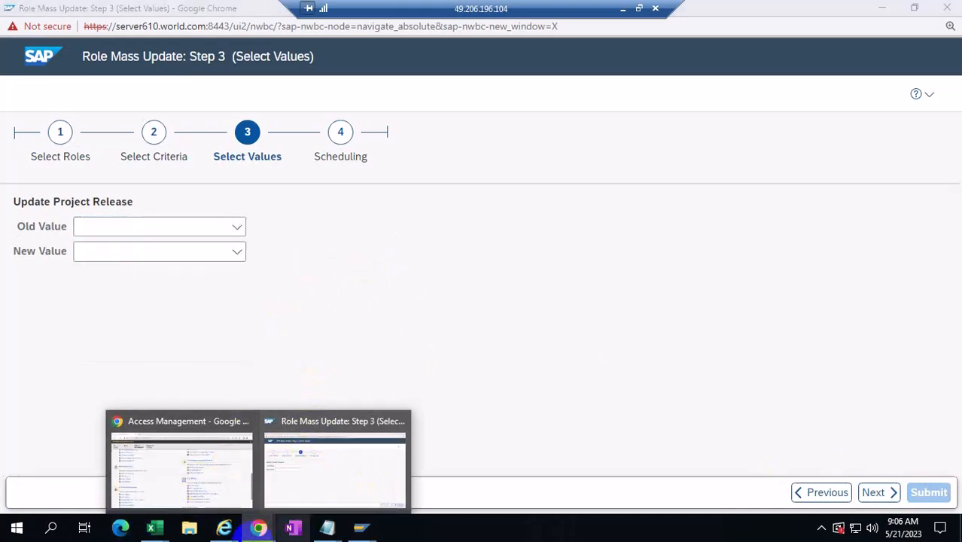
pyautogui.click(214, 497)
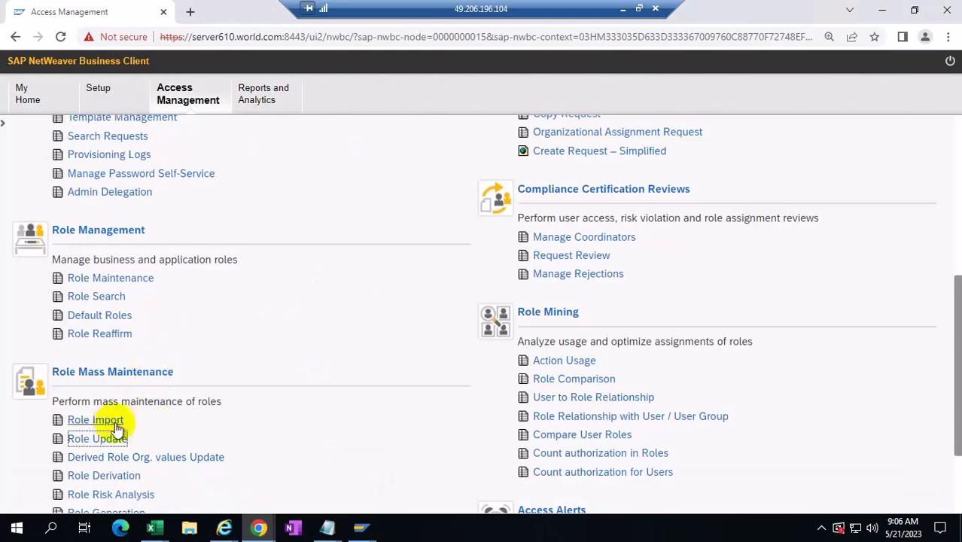
pyautogui.click(94, 277)
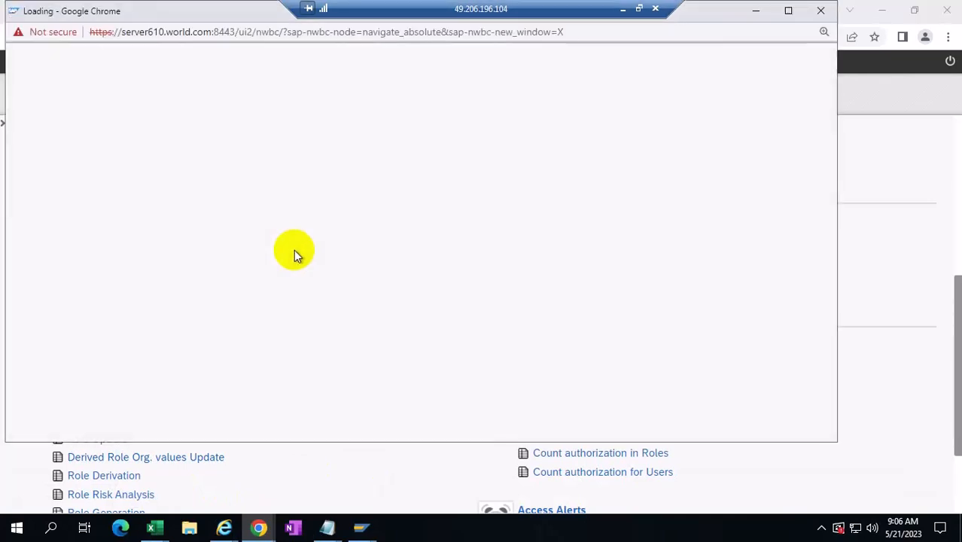
pyautogui.scroll(-3, 240, 342)
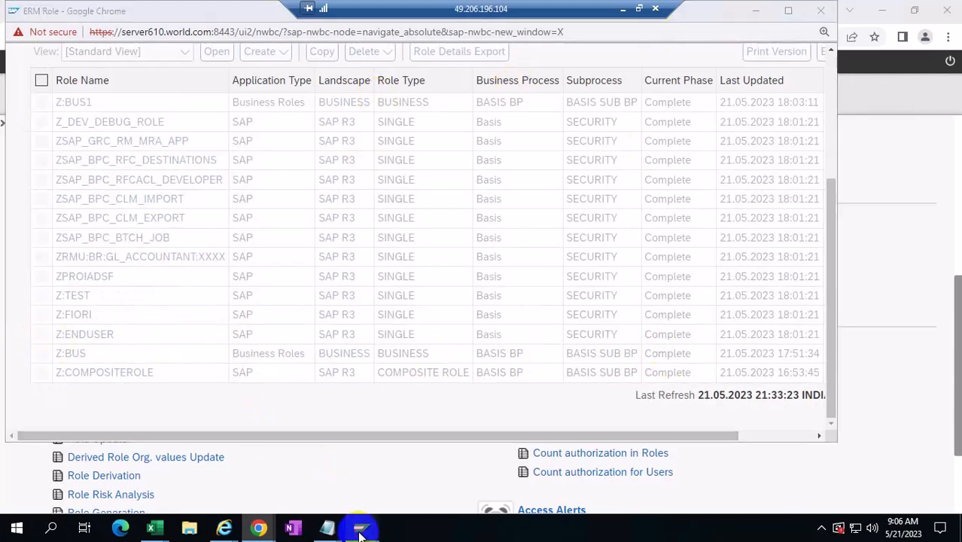
# - Switch to SAP GUI, run transaction SM12 and list the current user's lock entries in client 001
pyautogui.moveTo(359, 532)
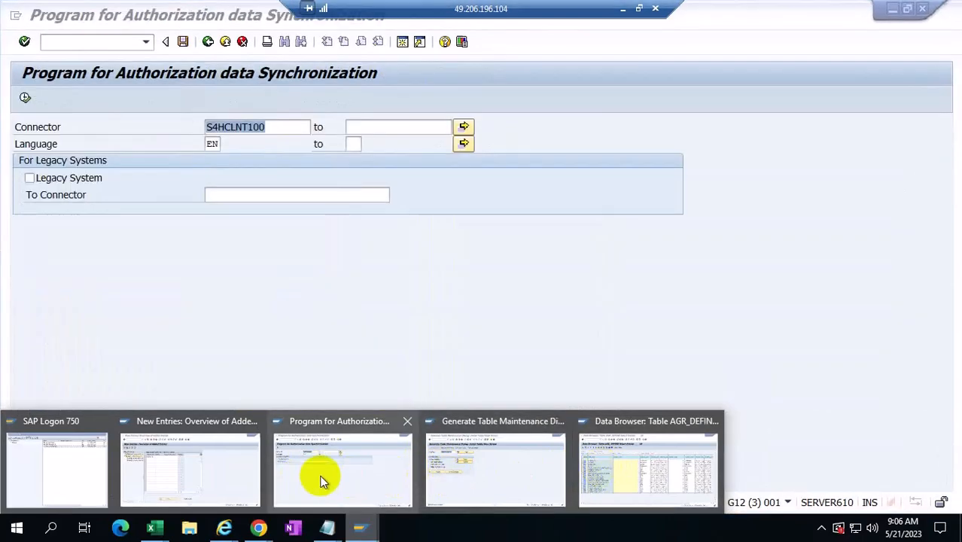
pyautogui.click(464, 469)
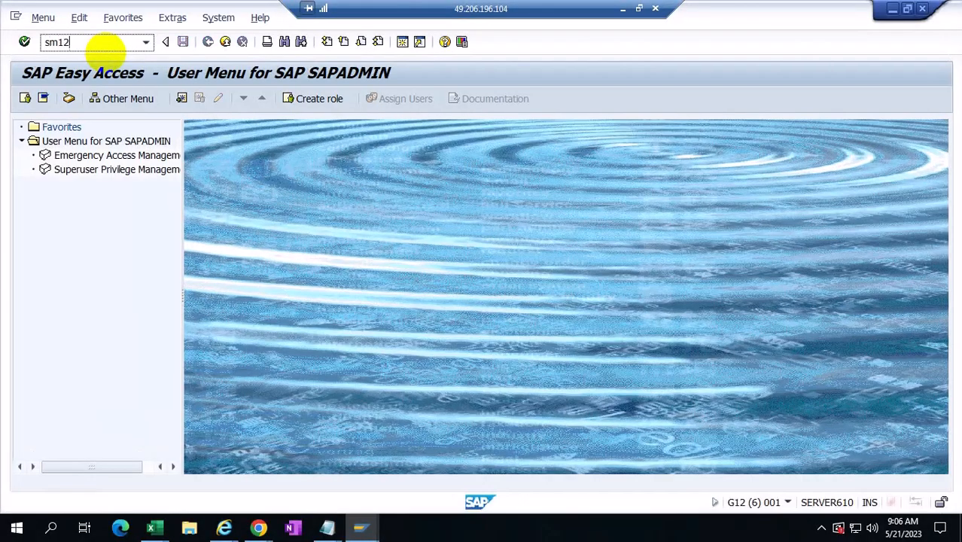
pyautogui.press('Return')
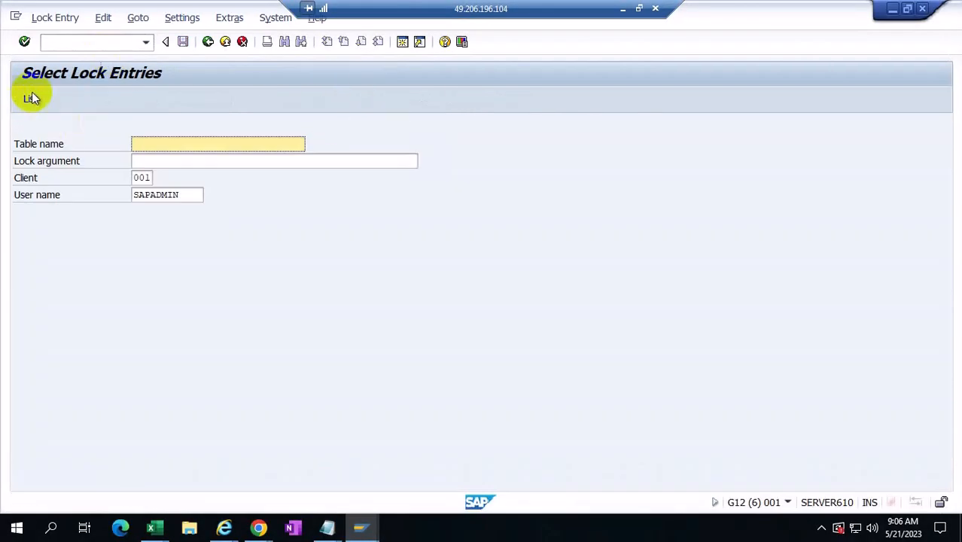
pyautogui.press('Return')
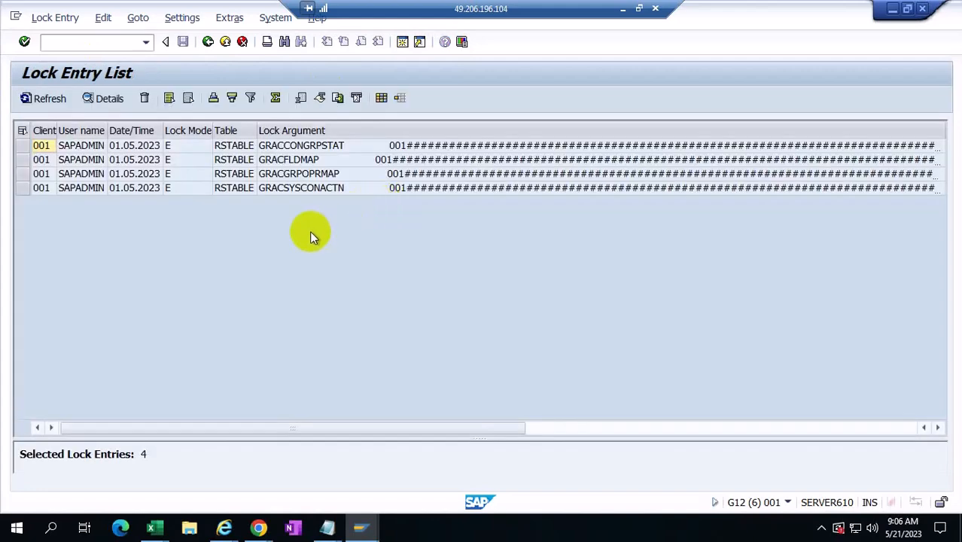
# - Delete all the listed lock entries, confirm the deletion and close the Performance Assistant
pyautogui.click(22, 130)
pyautogui.click(144, 100)
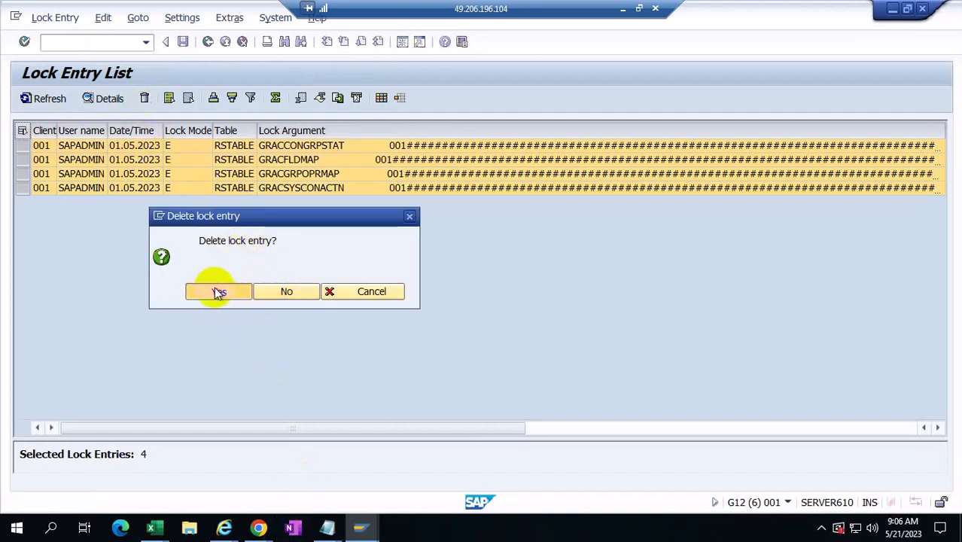
pyautogui.click(215, 290)
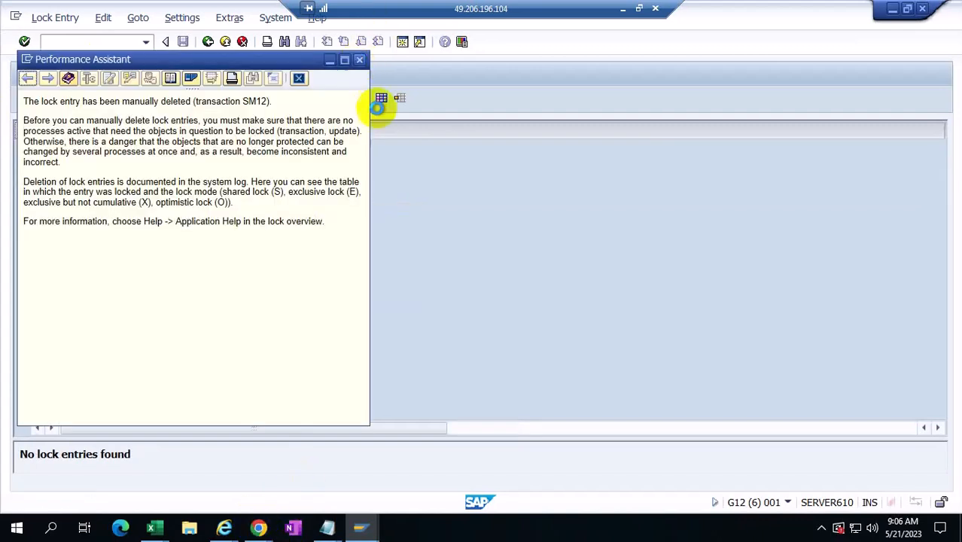
pyautogui.click(358, 60)
# - Switch back to Chrome, close the ERM Role window and bring up the Access Management page
pyautogui.click(258, 525)
pyautogui.click(408, 462)
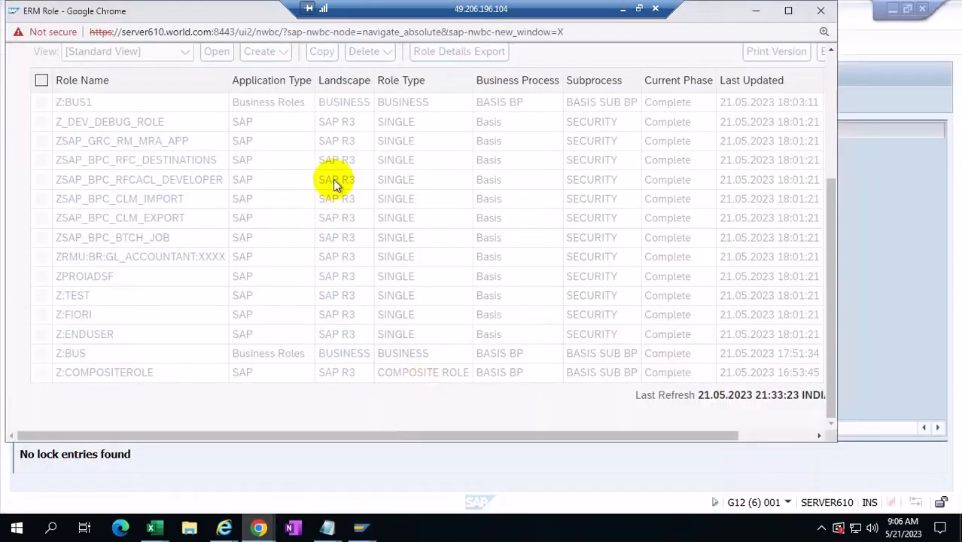
pyautogui.click(822, 12)
pyautogui.click(258, 525)
pyautogui.click(155, 457)
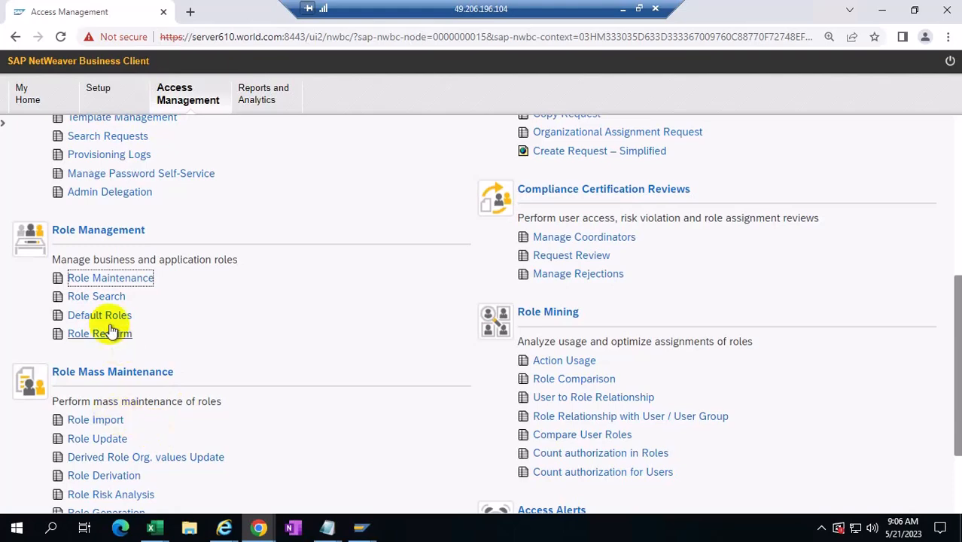
# - Try Role Maintenance again, close its window and reload the Access Management page
pyautogui.click(112, 278)
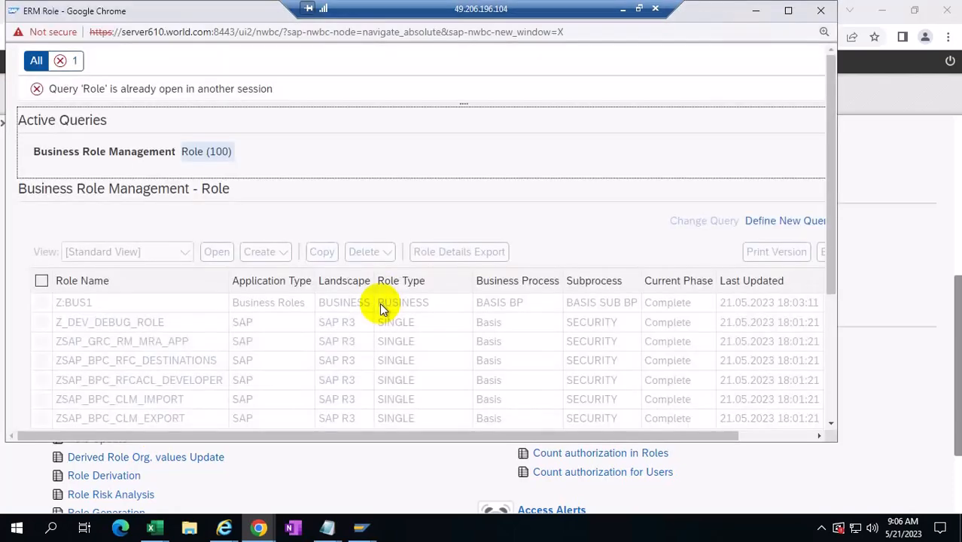
pyautogui.click(820, 10)
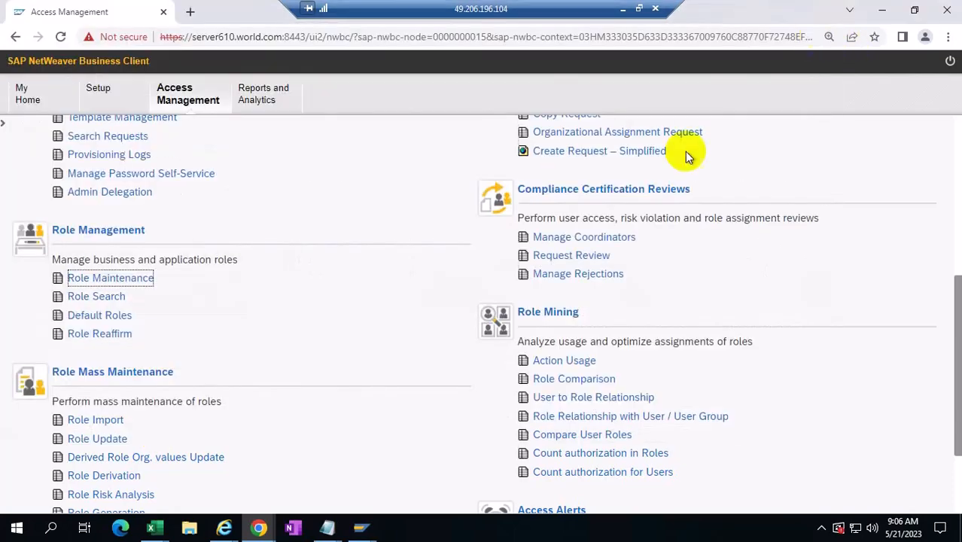
pyautogui.click(61, 37)
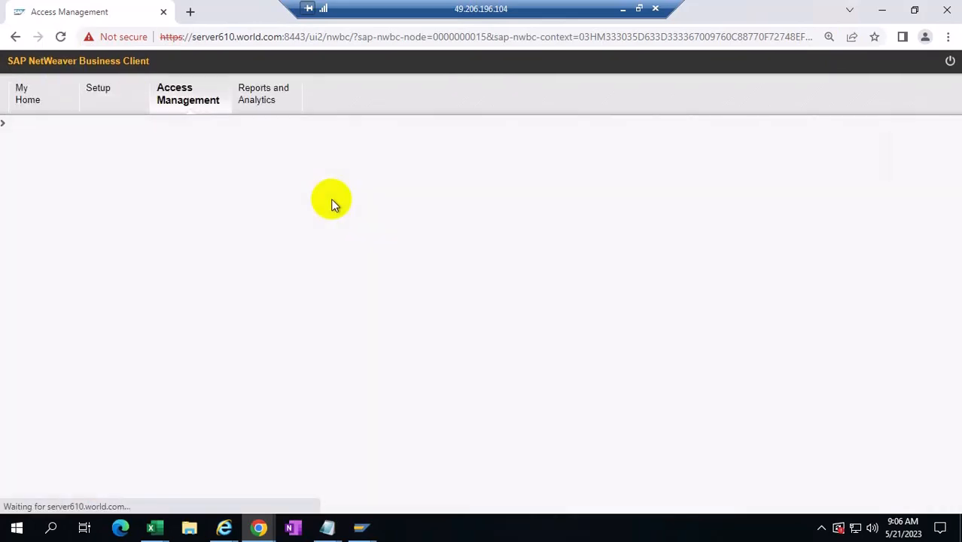
pyautogui.scroll(-4, 267, 329)
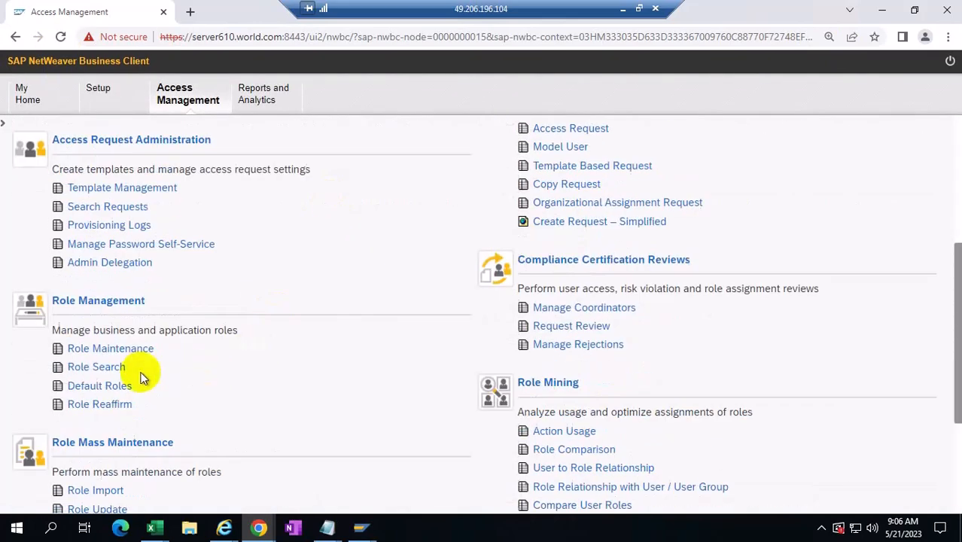
# - Try Role Maintenance again, close its window and the leftover Role Mass Update window, and return to the Access Management page
pyautogui.click(138, 347)
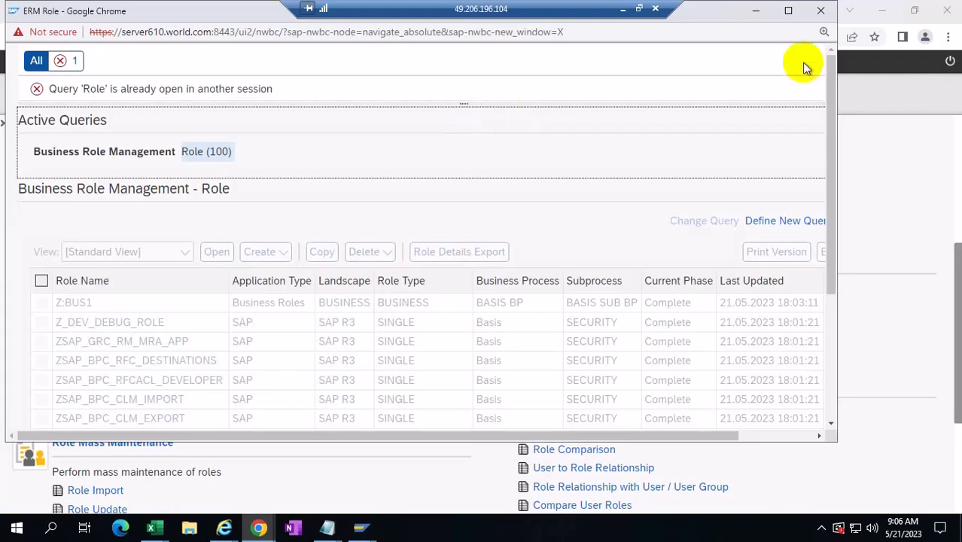
pyautogui.click(820, 11)
pyautogui.click(258, 529)
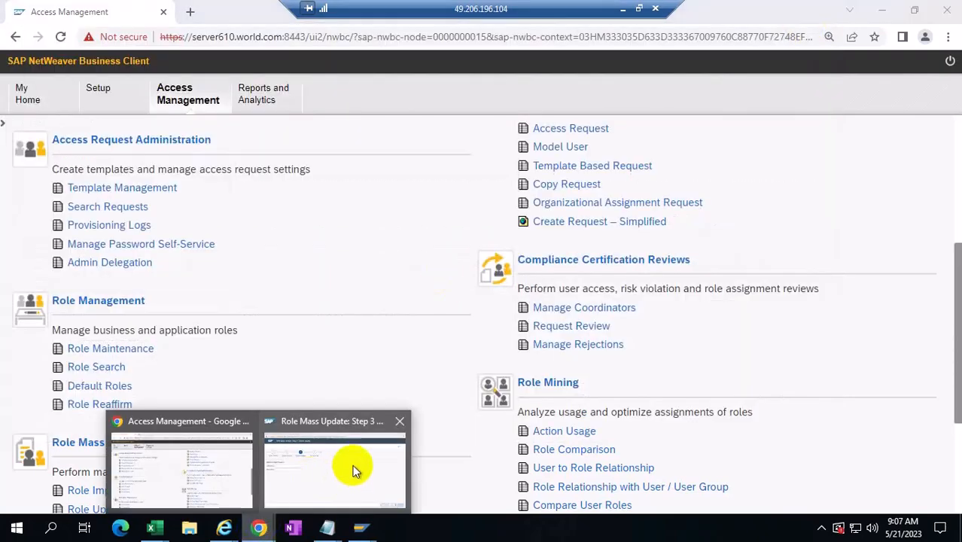
pyautogui.click(399, 420)
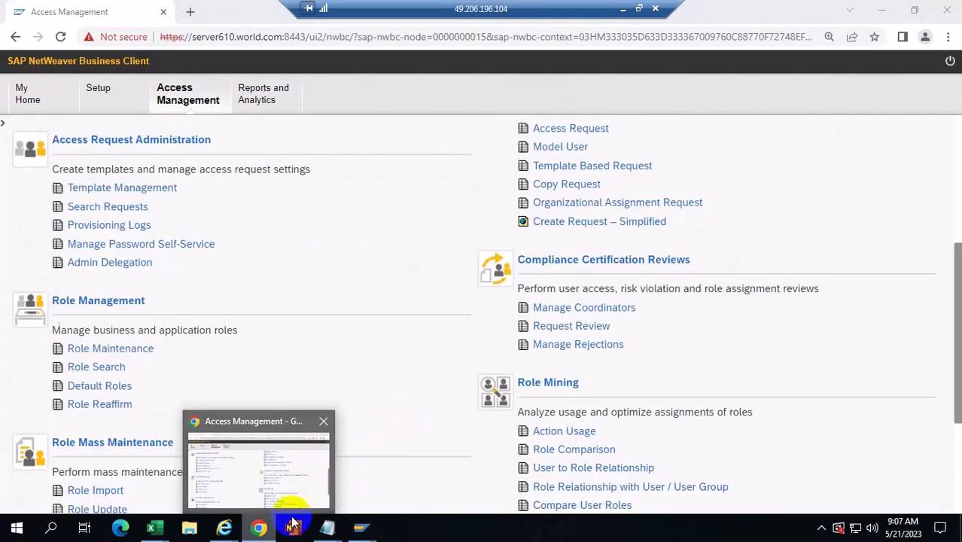
pyautogui.click(240, 461)
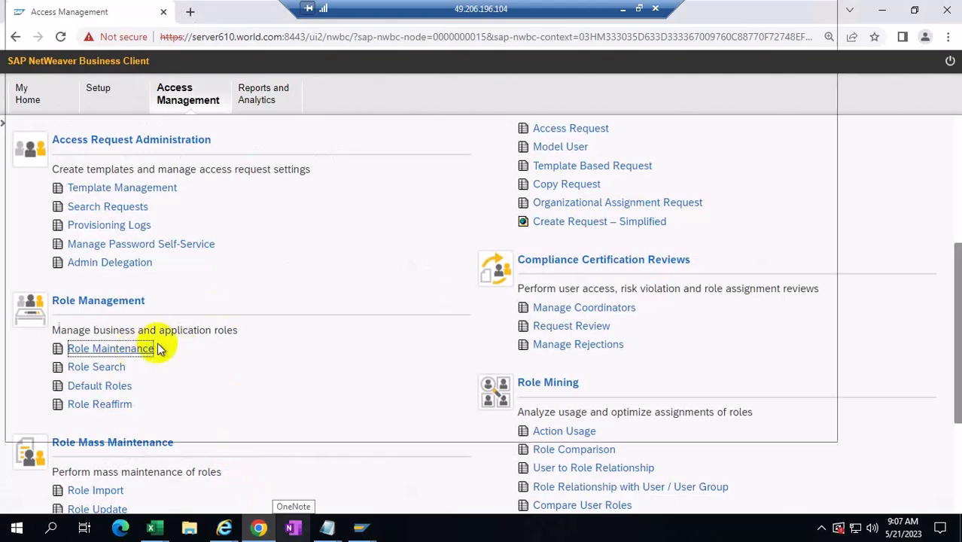
# - Retry Role Maintenance, close its window and check the Lock Entry List in SAP GUI for remaining locks
pyautogui.click(137, 354)
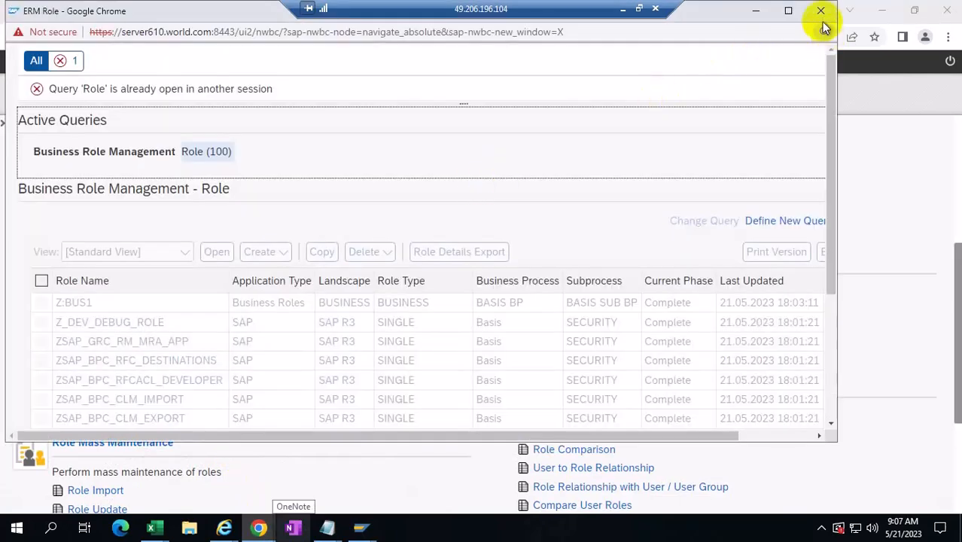
pyautogui.click(820, 9)
pyautogui.moveTo(360, 527)
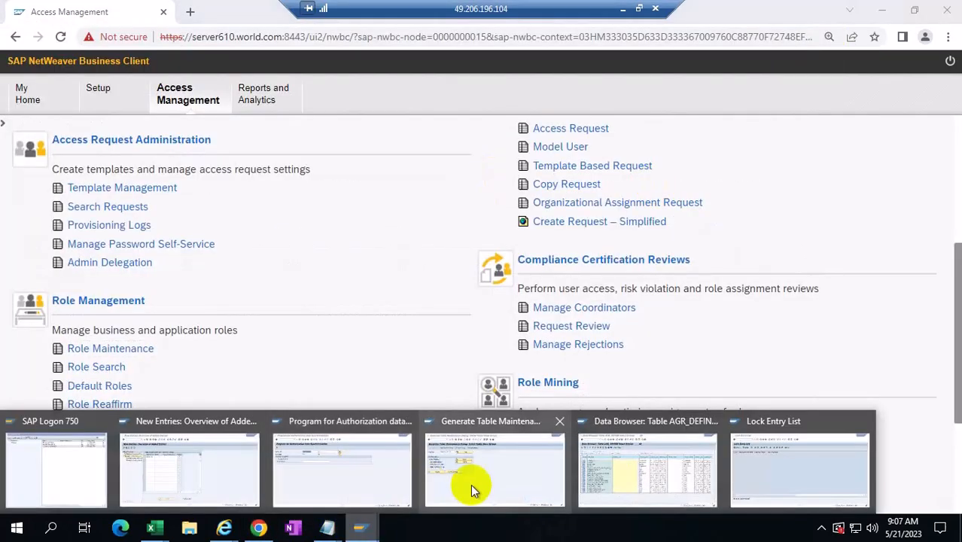
pyautogui.click(777, 481)
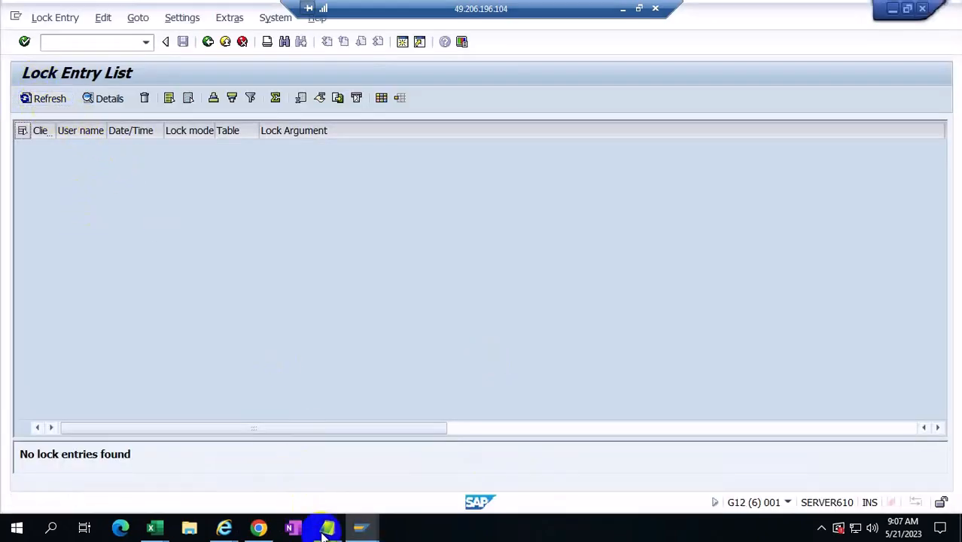
# - Switch back to Chrome, log off from SAP NetWeaver Business Client and restart the application with a new session
pyautogui.click(258, 527)
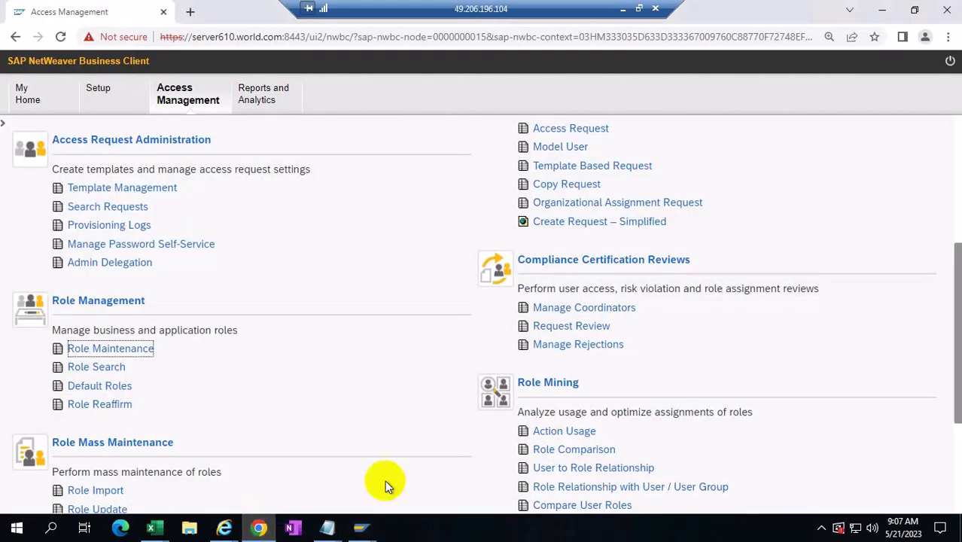
pyautogui.click(949, 64)
pyautogui.click(520, 334)
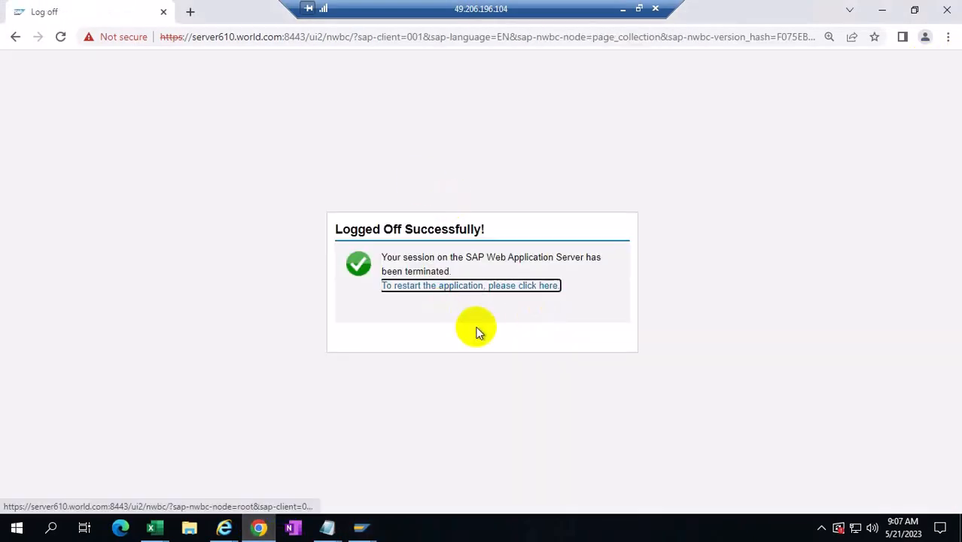
pyautogui.click(457, 285)
pyautogui.click(443, 253)
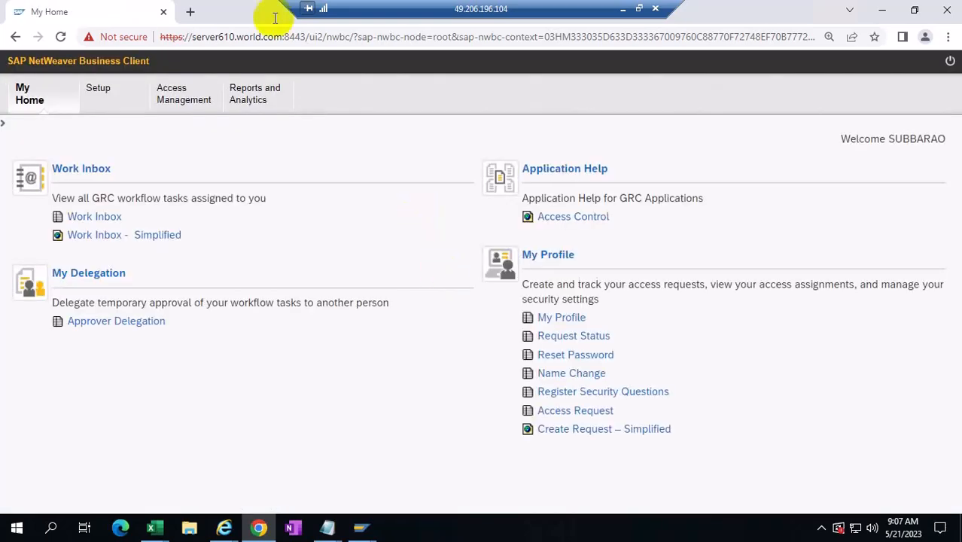
# - Open Role Maintenance from Access Management and maximize the role list window
pyautogui.click(176, 100)
pyautogui.scroll(-4, 349, 309)
pyautogui.click(144, 348)
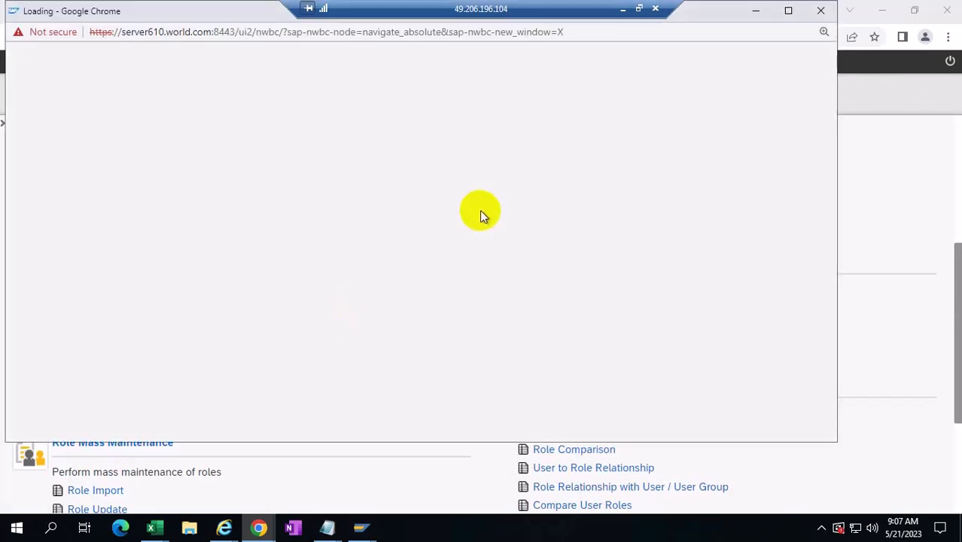
pyautogui.click(788, 10)
pyautogui.scroll(-2, 137, 479)
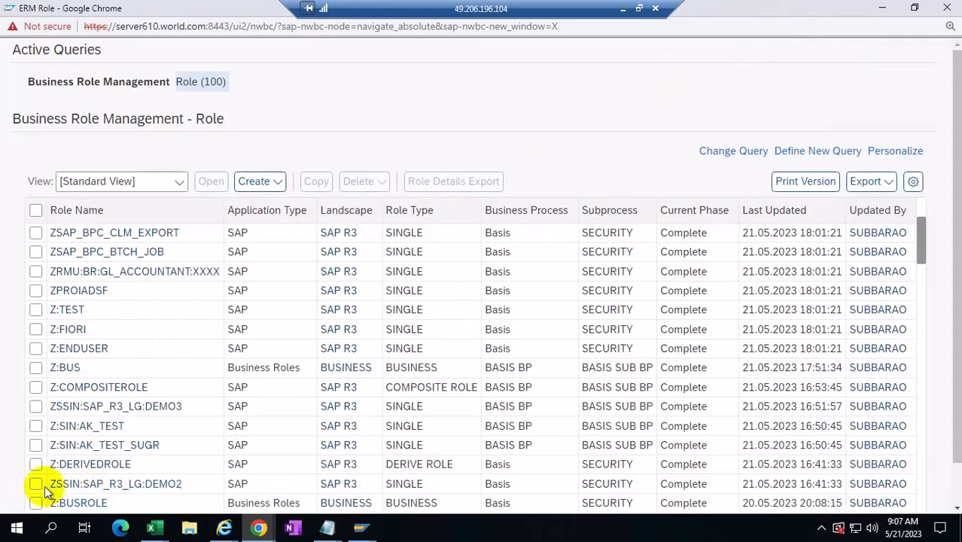
# - Open business role Z:BUS from the role list and display its more detailed definition
pyautogui.click(83, 374)
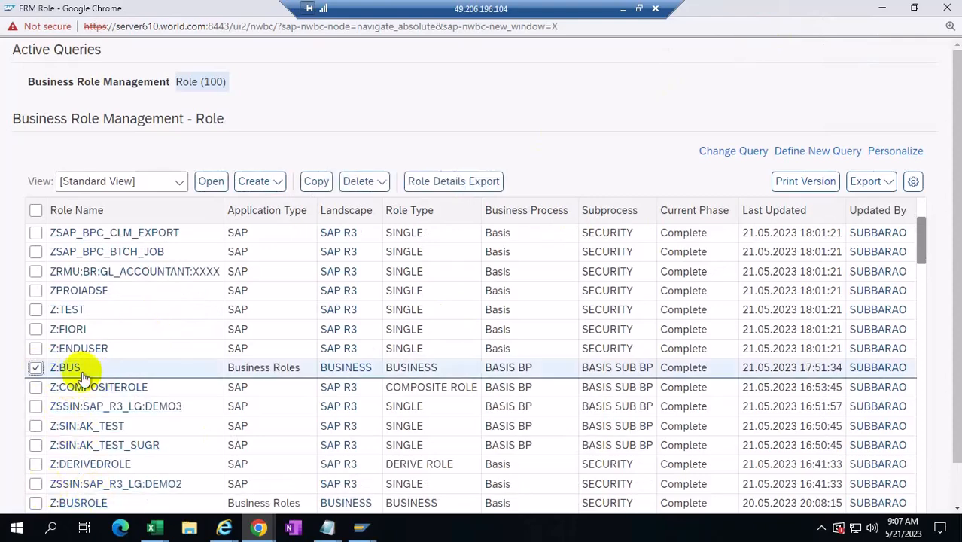
pyautogui.click(210, 181)
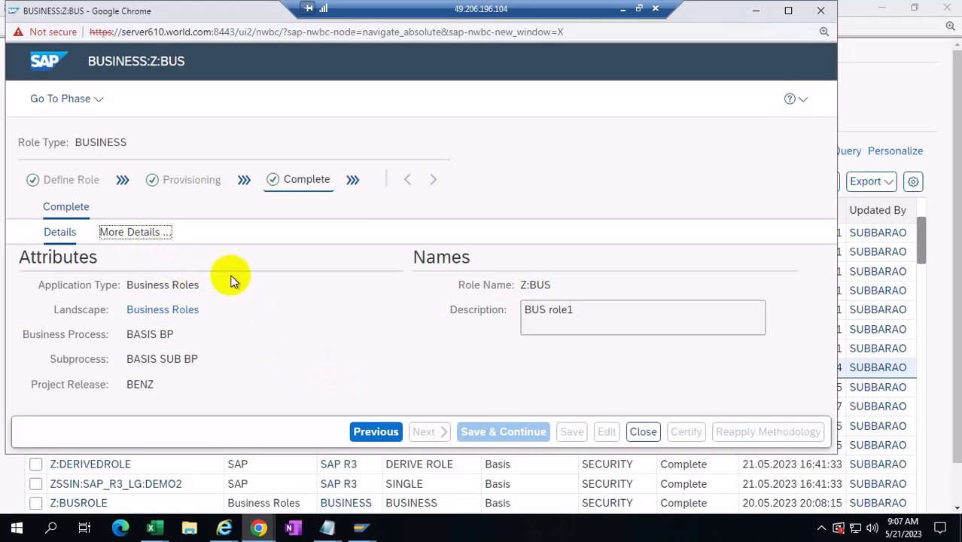
pyautogui.click(144, 236)
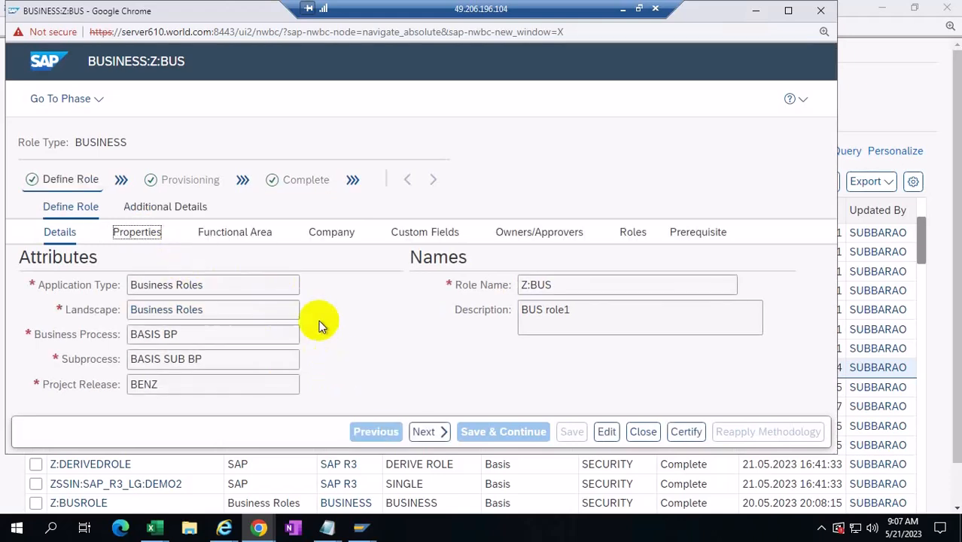
# - Review the additional details and certification properties of role Z:BUS, ending on its basic details
pyautogui.click(165, 207)
pyautogui.click(94, 213)
pyautogui.click(153, 240)
pyautogui.scroll(-3, 352, 340)
pyautogui.scroll(3, 352, 340)
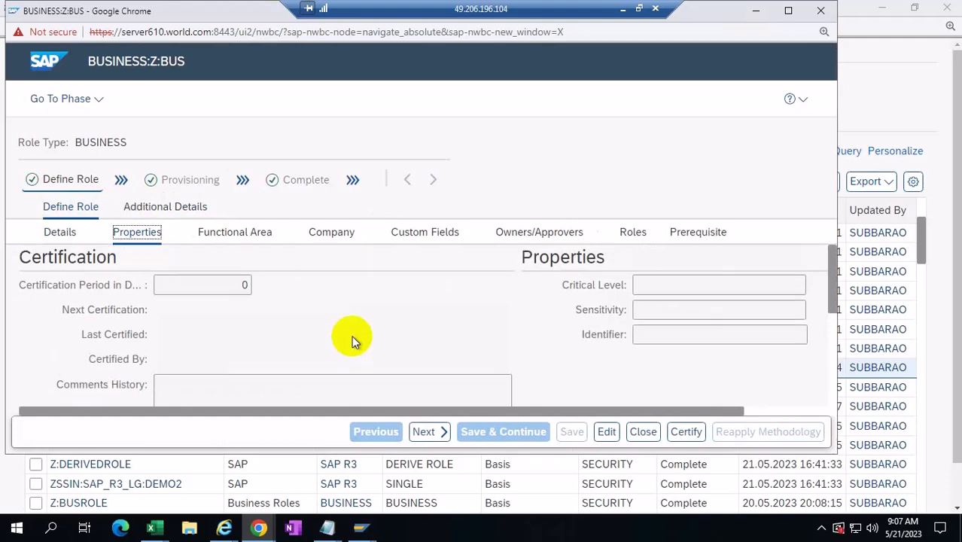
pyautogui.scroll(-3, 353, 341)
pyautogui.scroll(3, 353, 340)
pyautogui.click(60, 233)
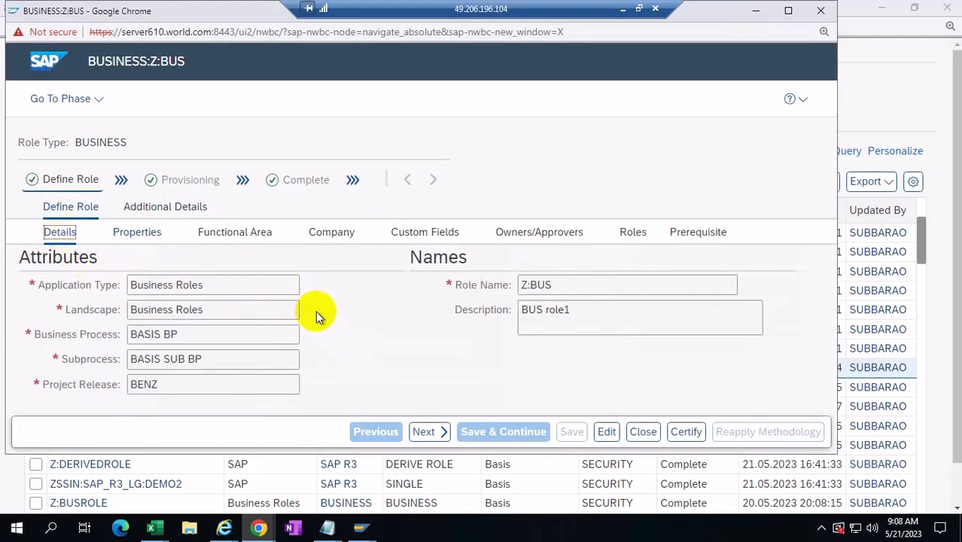
# - Compare the open Chrome windows and examine the Project Release field in the Z:BUS role details
pyautogui.moveTo(254, 525)
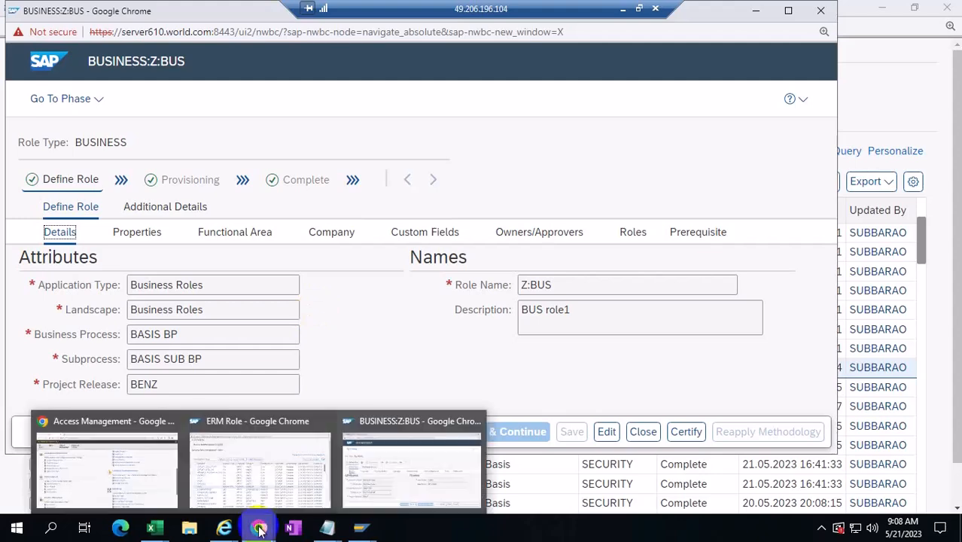
pyautogui.click(410, 468)
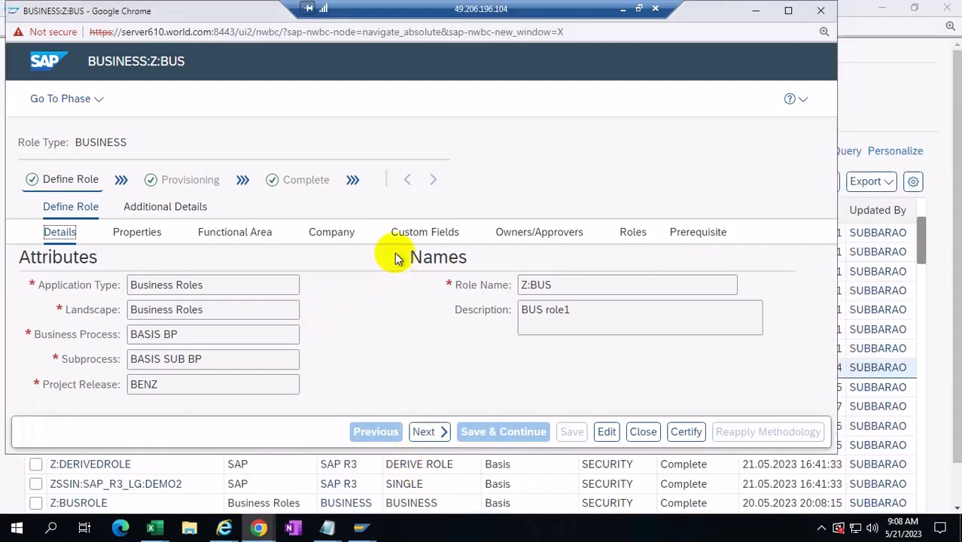
pyautogui.moveTo(257, 529)
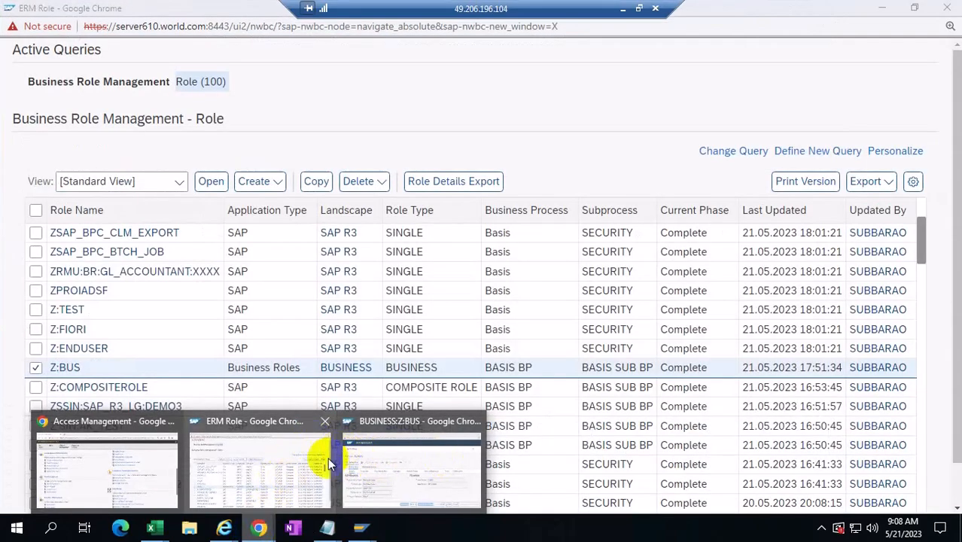
pyautogui.click(408, 463)
pyautogui.moveTo(176, 387); pyautogui.dragTo(103, 387)
pyautogui.click(203, 393)
# - Return to the Access Management page and start a Role Update under Role Mass Maintenance
pyautogui.moveTo(260, 529)
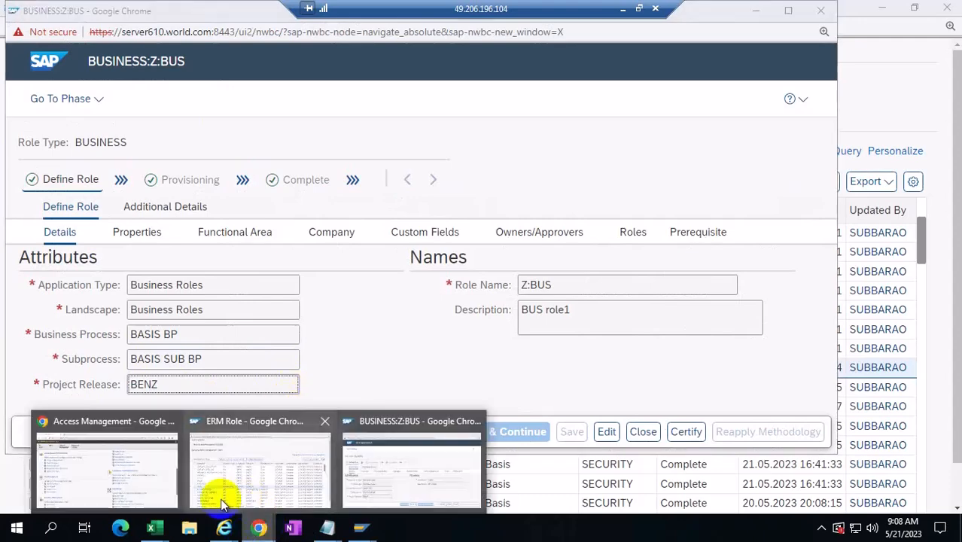
pyautogui.click(140, 477)
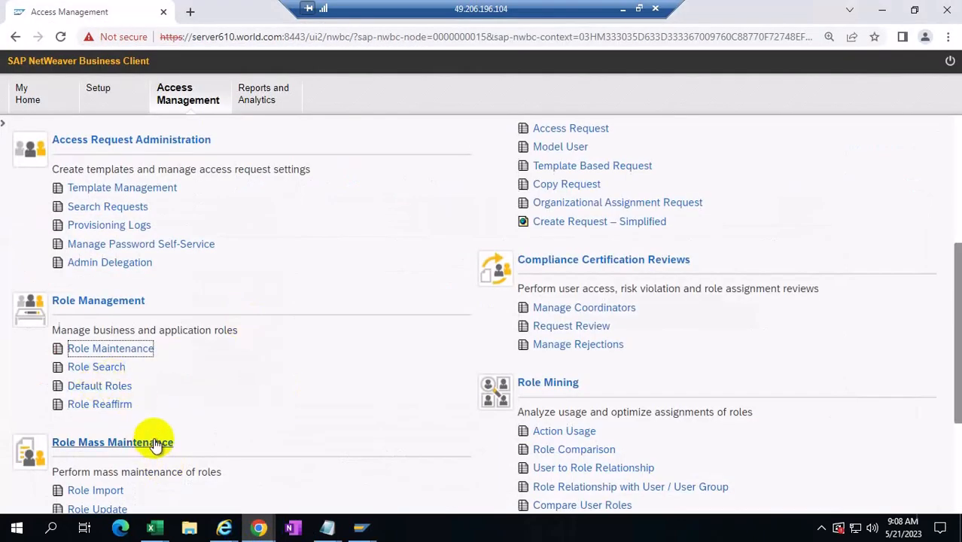
pyautogui.scroll(-3, 150, 438)
pyautogui.click(100, 311)
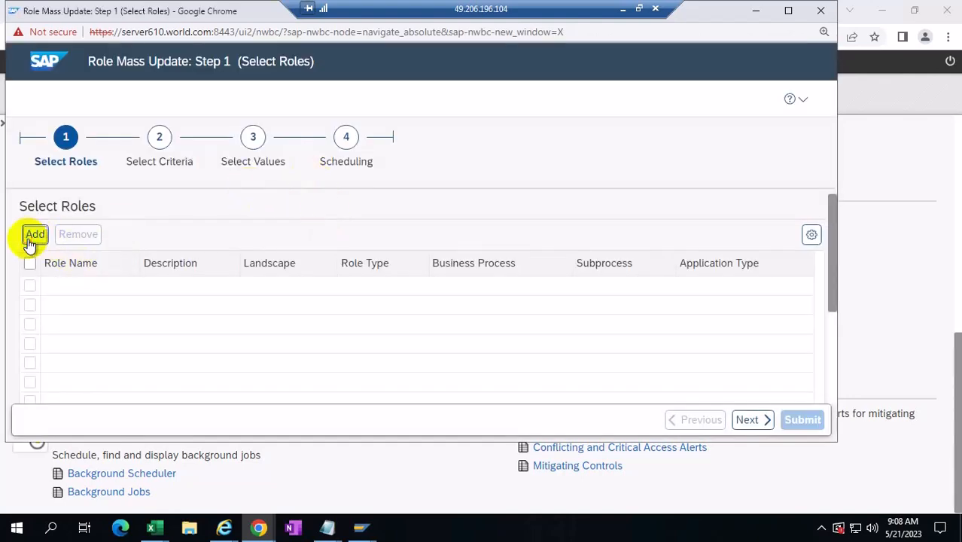
# - Search for role Z:BUSROLE and add it to the roles selected for the mass update
pyautogui.click(30, 240)
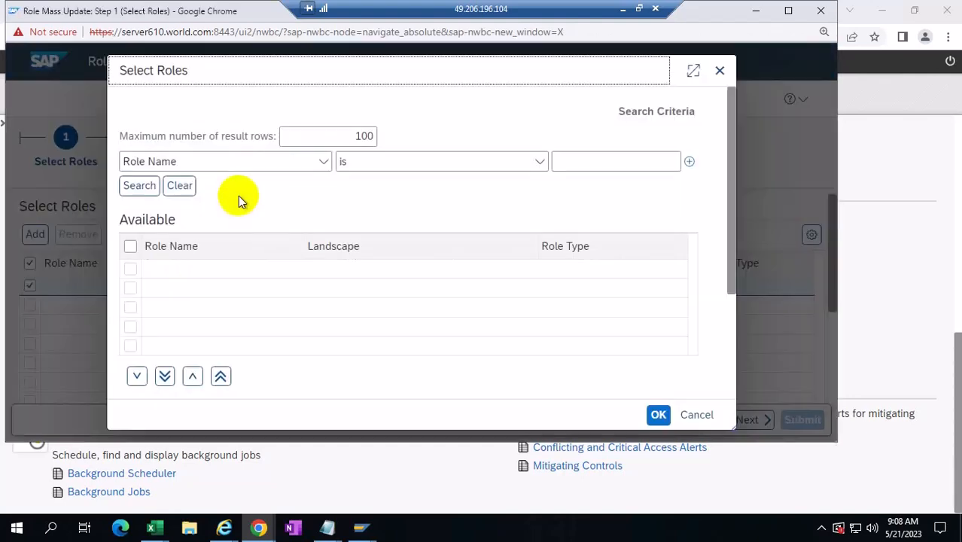
pyautogui.click(567, 162)
pyautogui.write('Z')
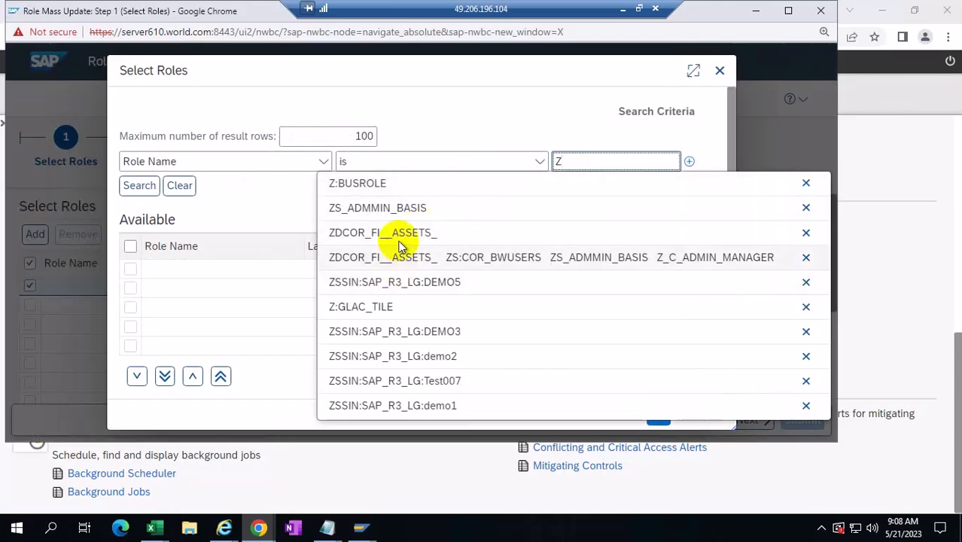
pyautogui.click(358, 183)
pyautogui.click(136, 186)
pyautogui.click(165, 375)
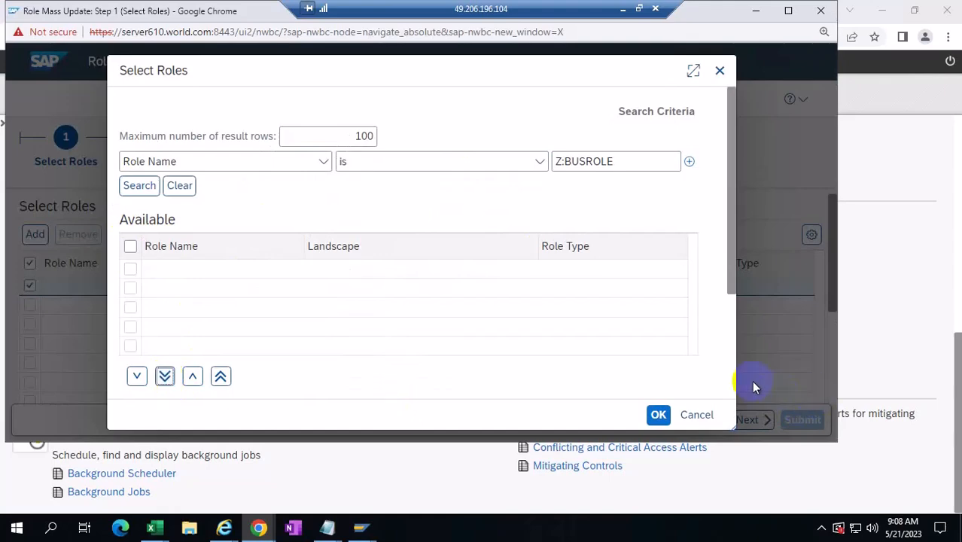
pyautogui.scroll(-3, 730, 331)
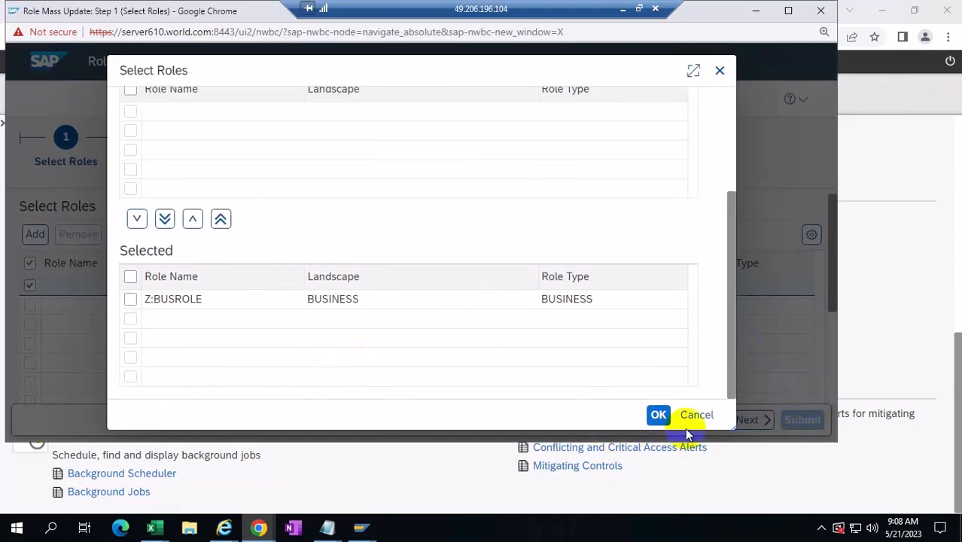
pyautogui.click(658, 415)
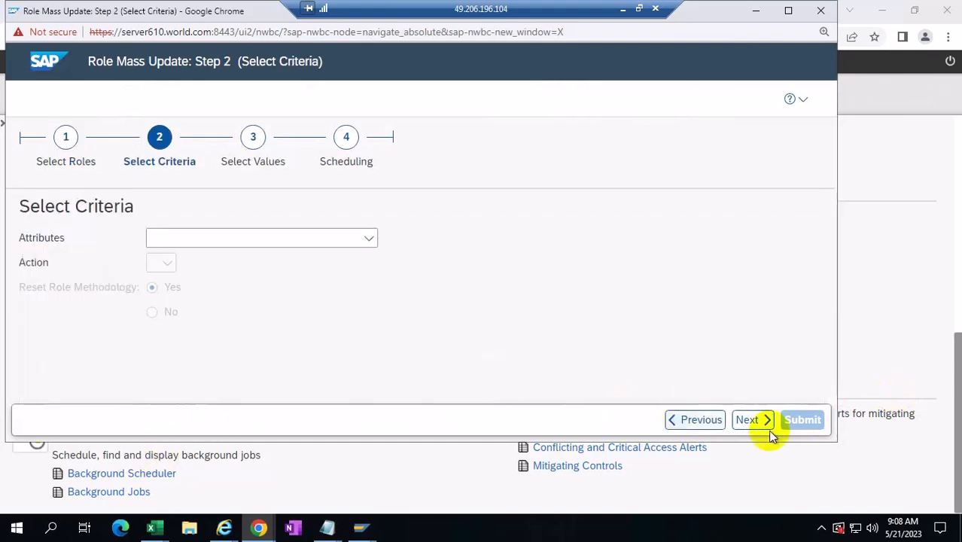
# - Set the mass update criteria to the Project Release attribute with the Update action and proceed to the values
pyautogui.click(749, 421)
pyautogui.click(312, 370)
pyautogui.click(370, 240)
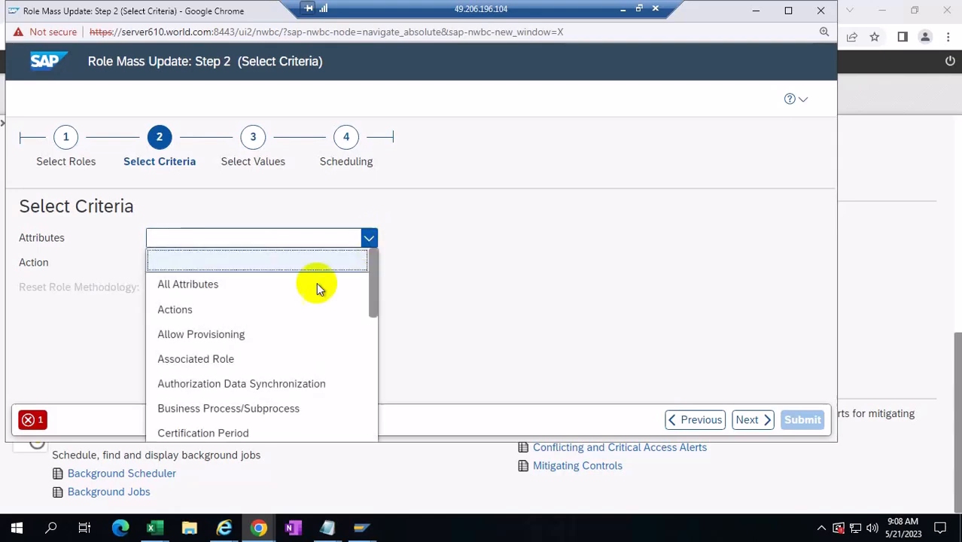
pyautogui.scroll(-3, 275, 379)
pyautogui.click(227, 398)
pyautogui.click(204, 266)
pyautogui.click(183, 305)
pyautogui.click(736, 421)
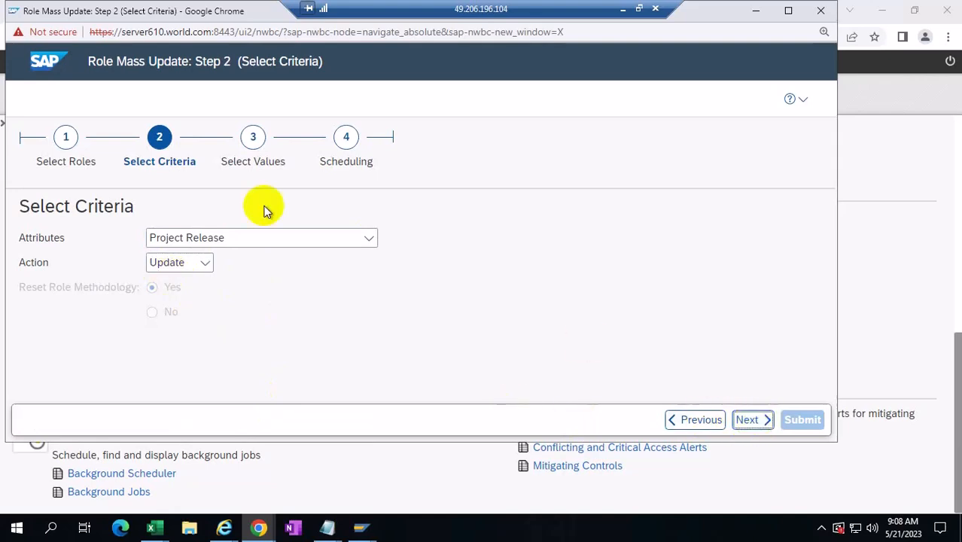
# - Set the project release's old value to BENZ and its new value to Demo
pyautogui.click(241, 233)
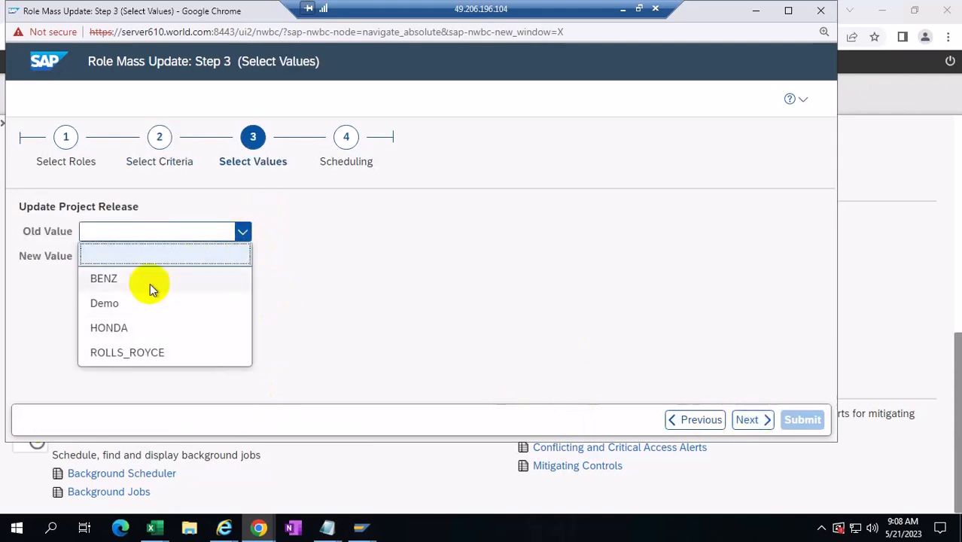
pyautogui.click(154, 279)
pyautogui.click(241, 258)
pyautogui.click(182, 326)
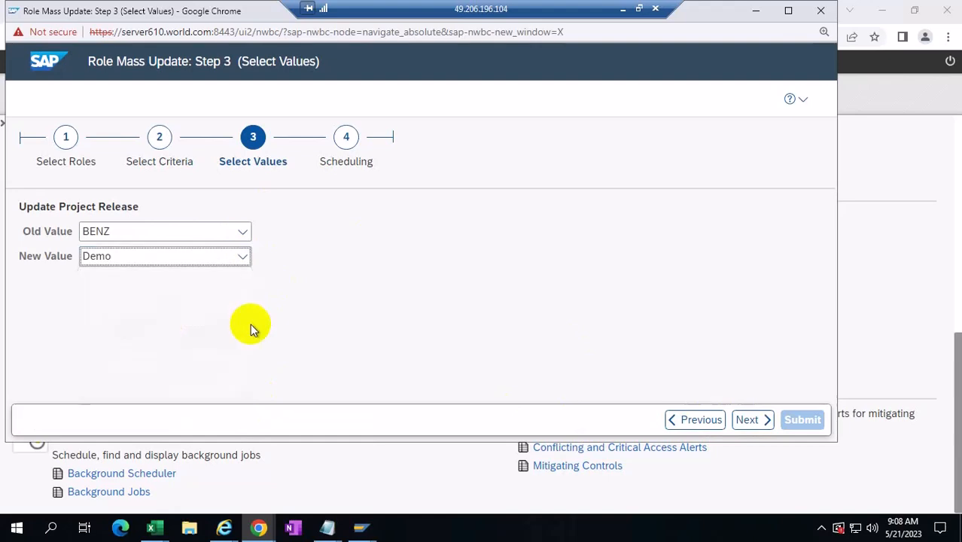
# - Proceed to the scheduling stage and submit the role mass update to run in the foreground
pyautogui.click(757, 420)
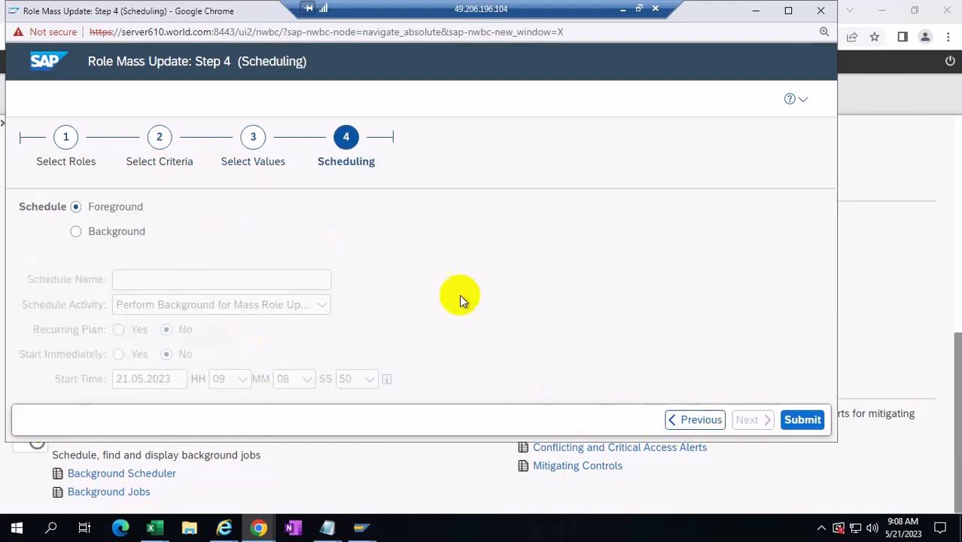
pyautogui.click(796, 419)
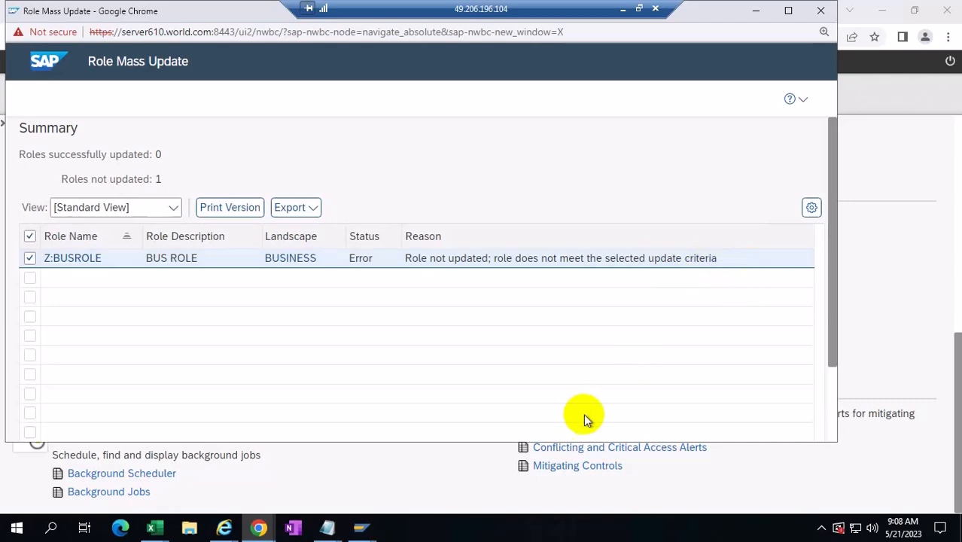
# - Switch the selection from Z:BUS to Z:BUSROLE in the ERM Role list, and close the Role Mass Update summary
pyautogui.click(259, 526)
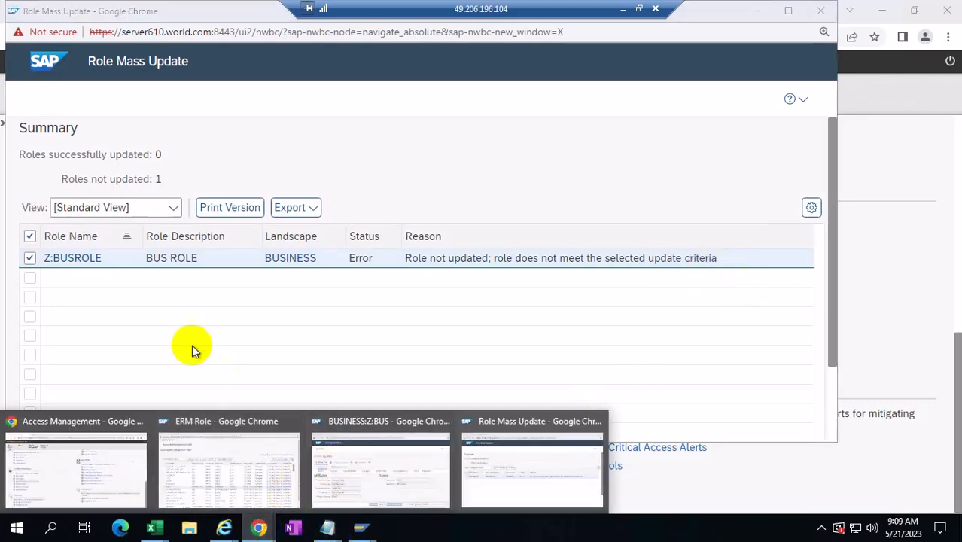
pyautogui.click(243, 465)
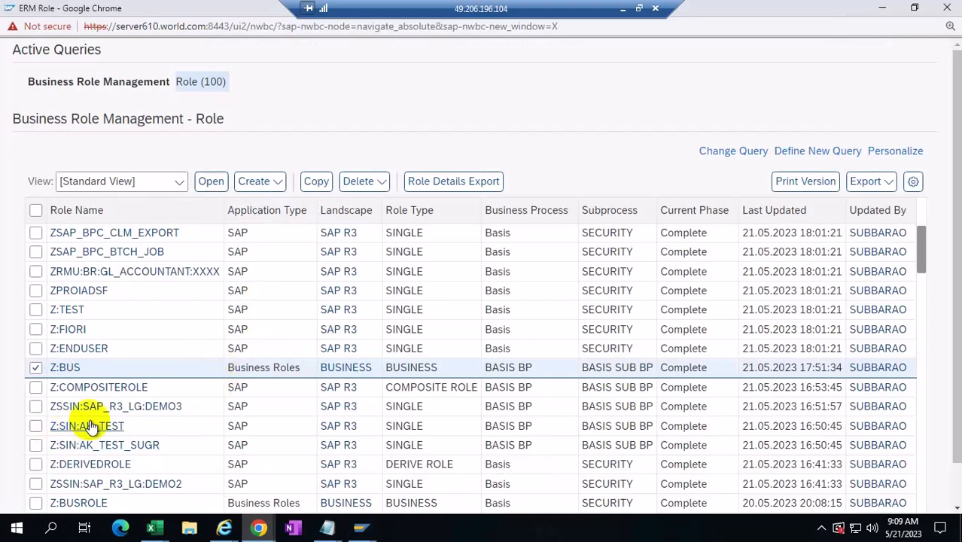
pyautogui.scroll(-1, 68, 425)
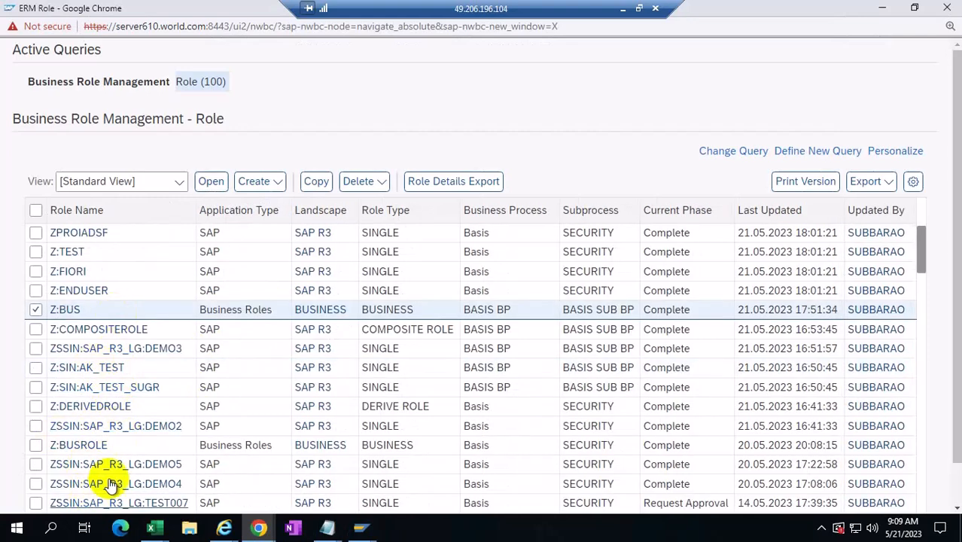
pyautogui.click(36, 449)
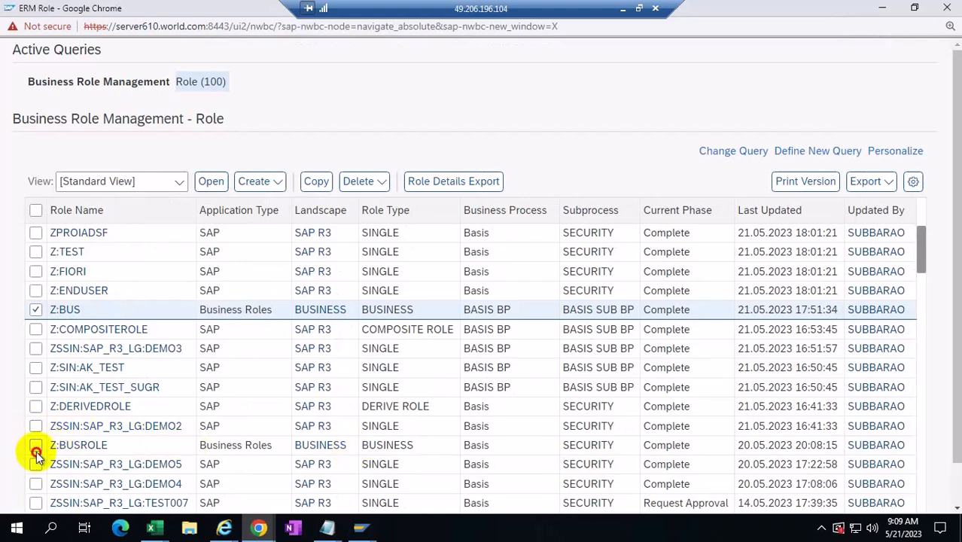
pyautogui.click(35, 309)
pyautogui.click(881, 9)
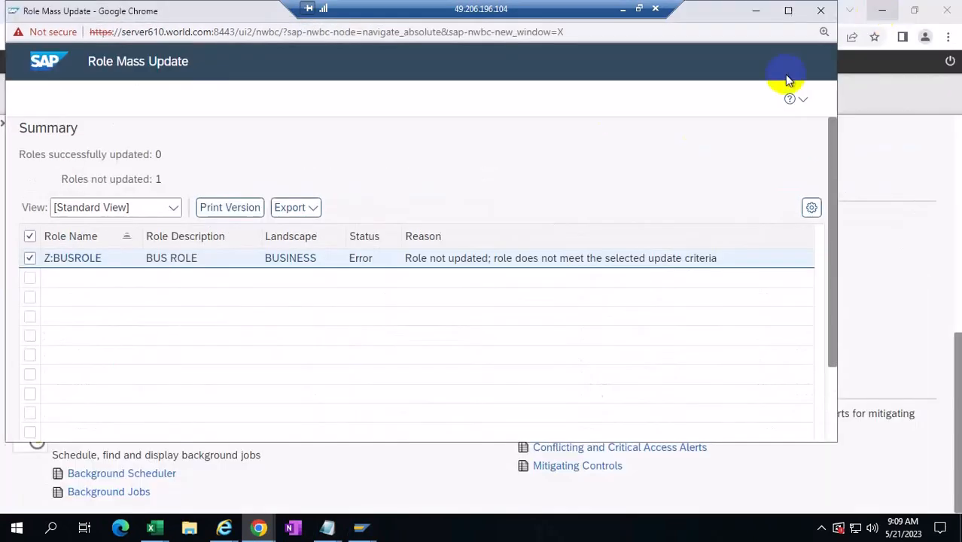
pyautogui.click(821, 10)
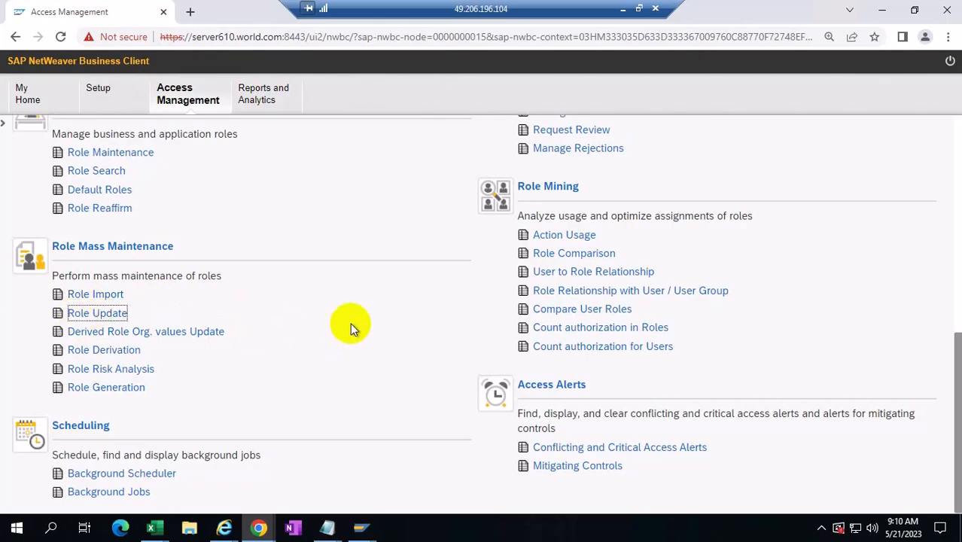
# - Switch from the remote session to Paint and close the untitled business role drawing without saving it
pyautogui.click(622, 9)
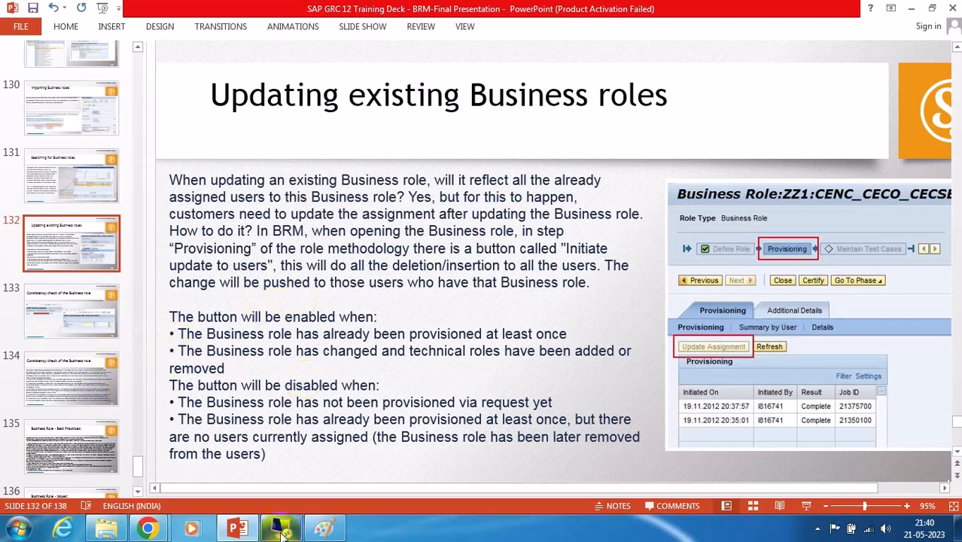
pyautogui.click(322, 529)
pyautogui.click(949, 7)
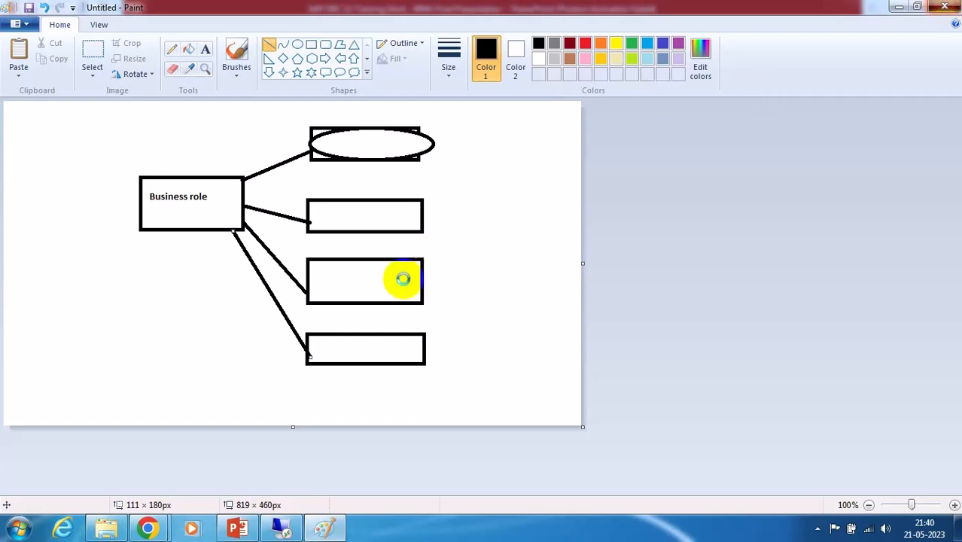
pyautogui.click(507, 264)
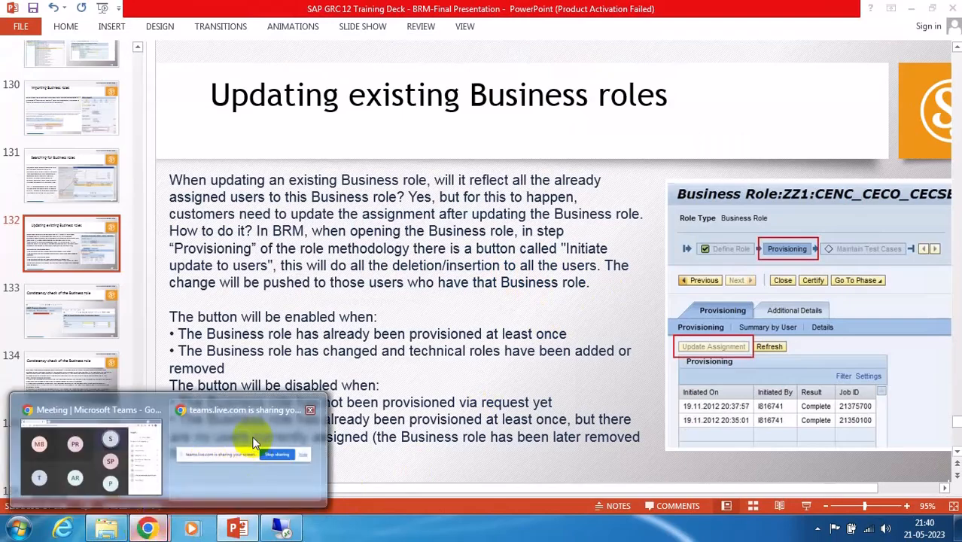
# - In the remote session's Excel workbook, set the Role Status of ZSSIN:SAP_R3_LG:DEMO3 in H2 to DEV and highlight the Role Status column
pyautogui.click(283, 528)
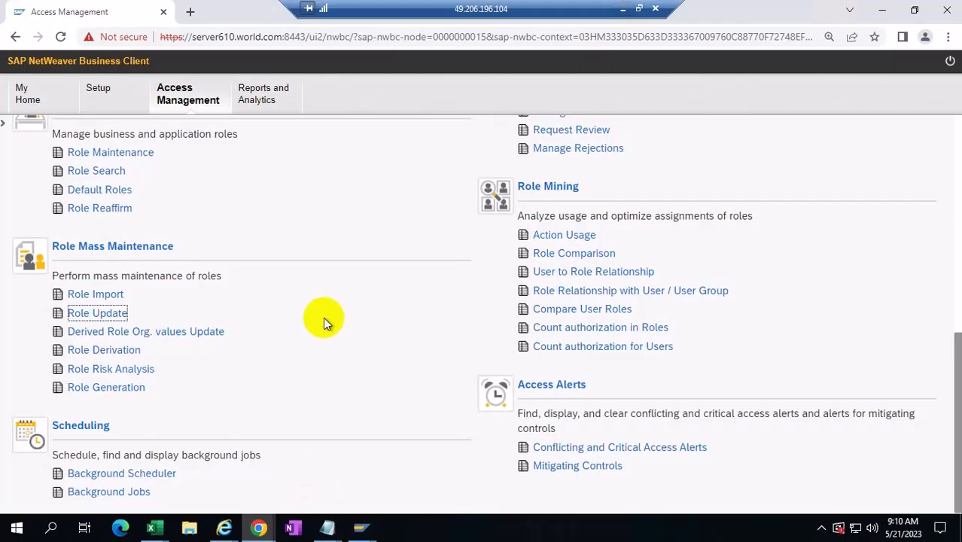
pyautogui.moveTo(152, 528)
pyautogui.click(275, 422)
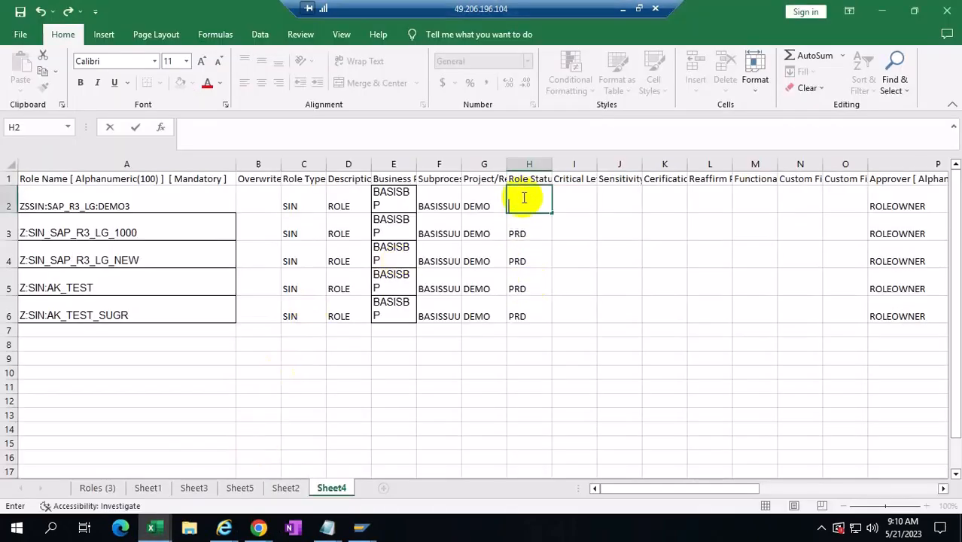
pyautogui.write('dev')
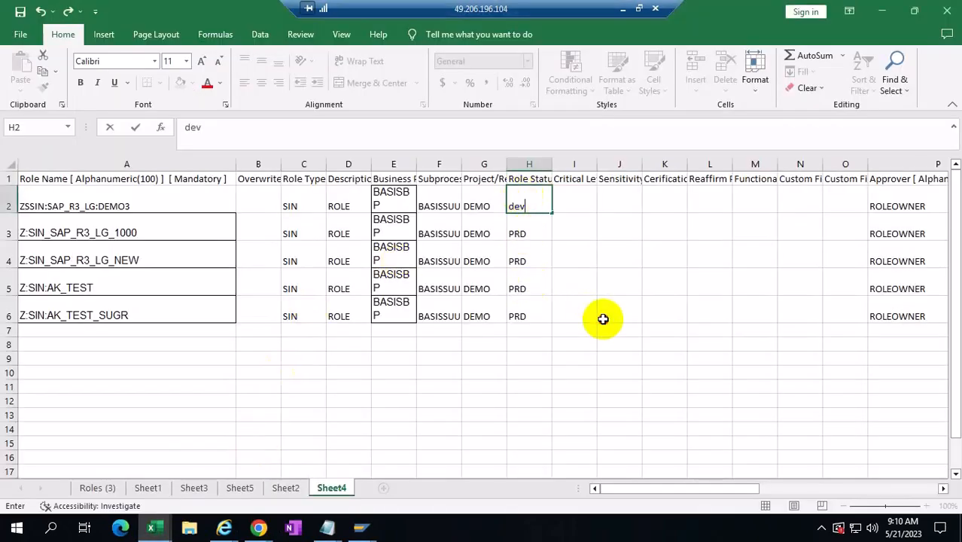
pyautogui.click(605, 317)
pyautogui.click(531, 207)
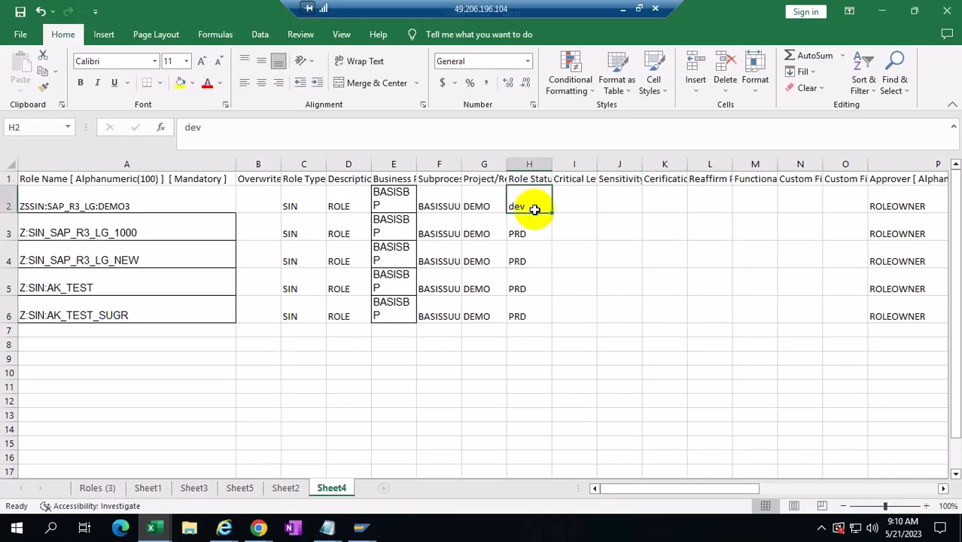
pyautogui.press('Delete')
pyautogui.write('DEV')
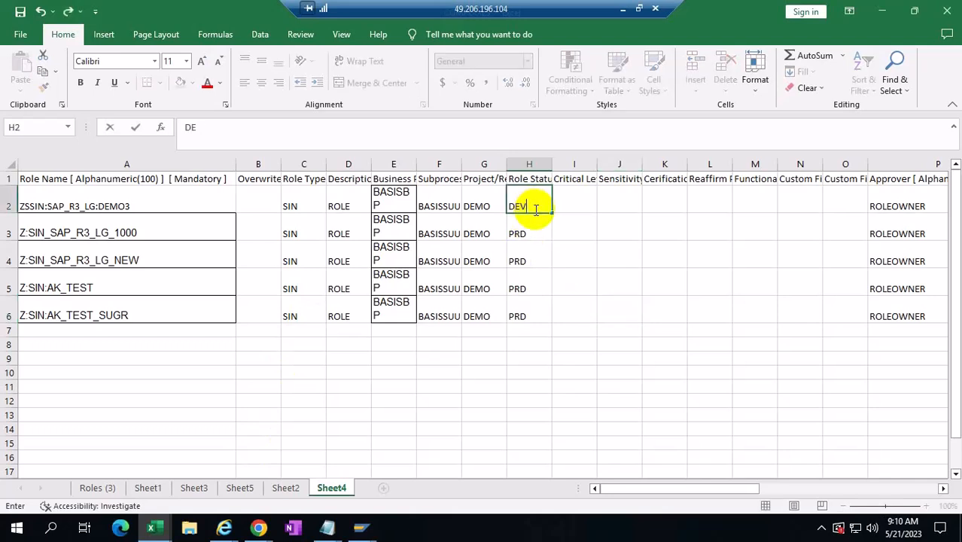
pyautogui.click(654, 345)
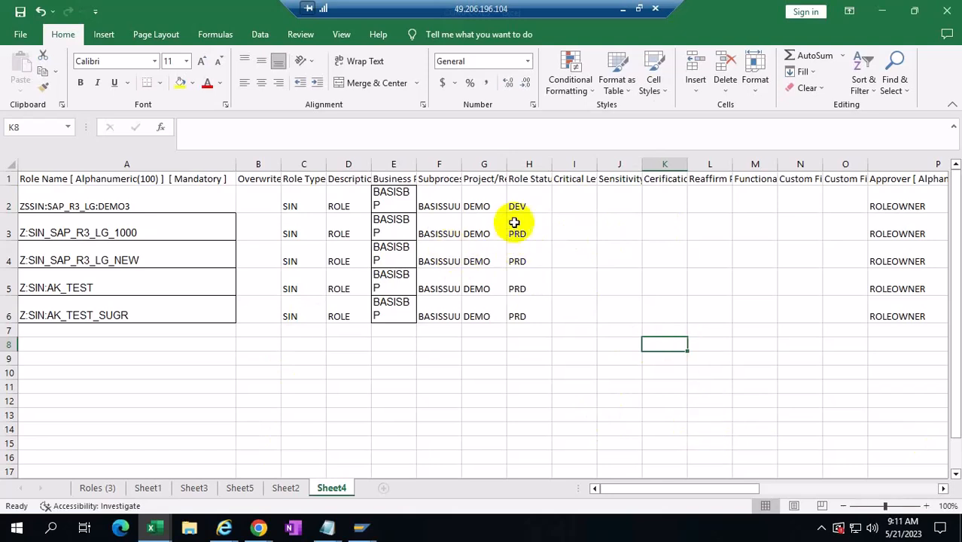
pyautogui.click(523, 197)
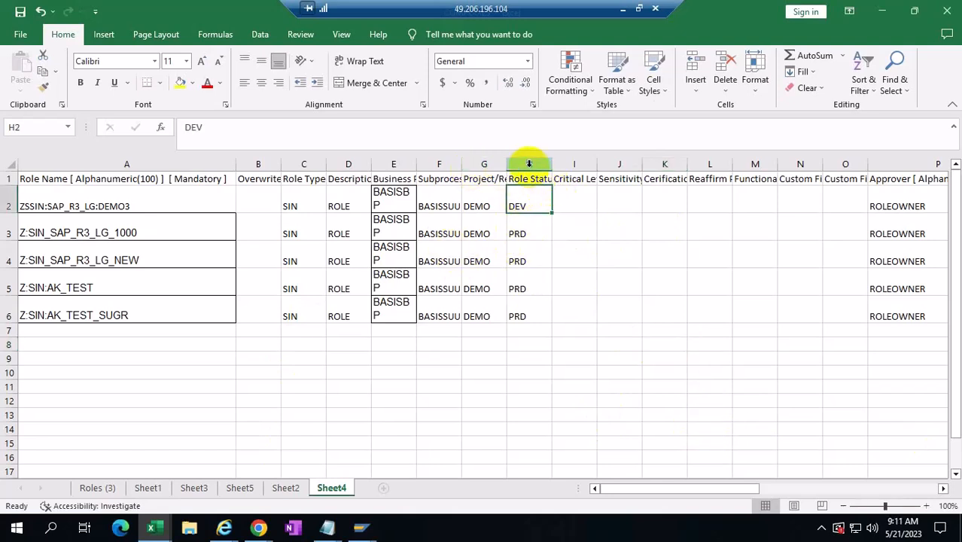
pyautogui.click(526, 164)
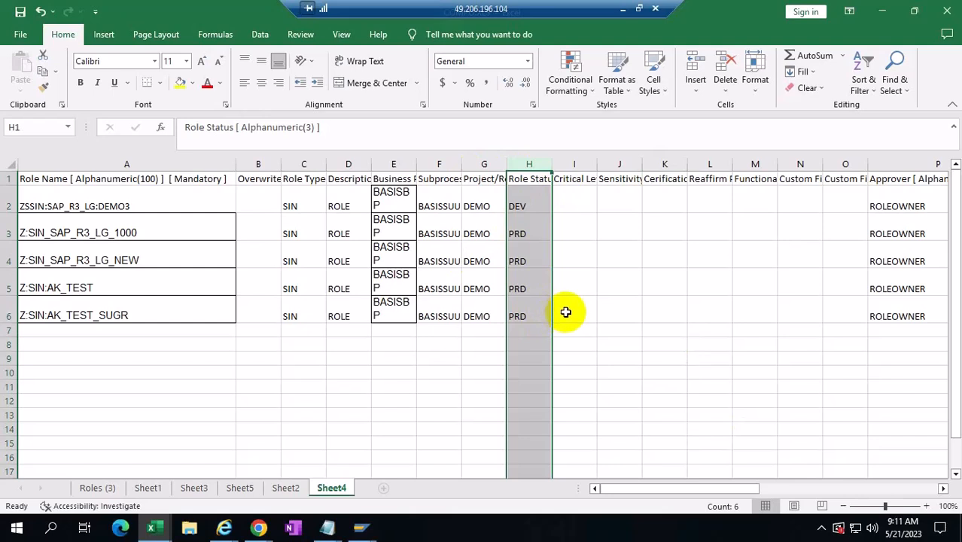
# - Bring up the BUSINESS:Z:BUS role details window in Chrome and close it
pyautogui.click(257, 529)
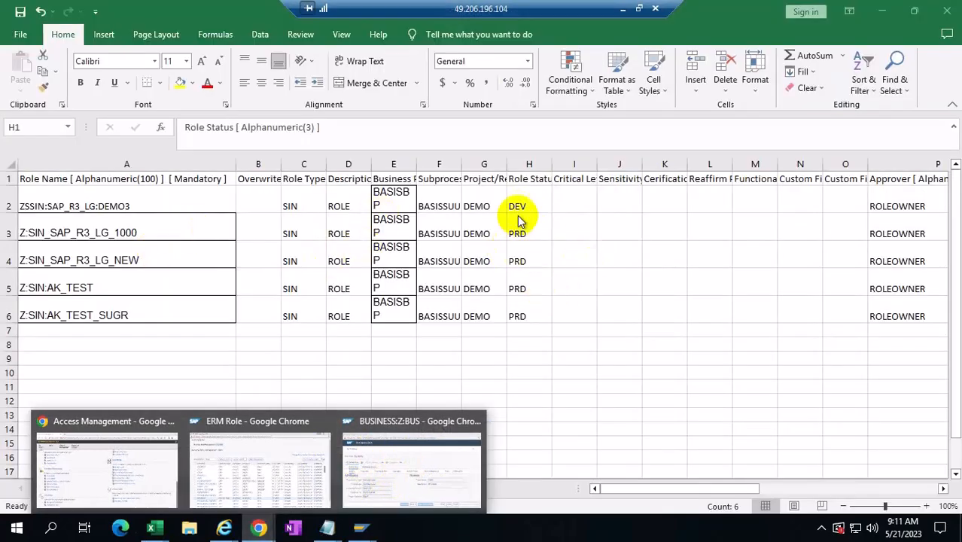
pyautogui.moveTo(430, 476)
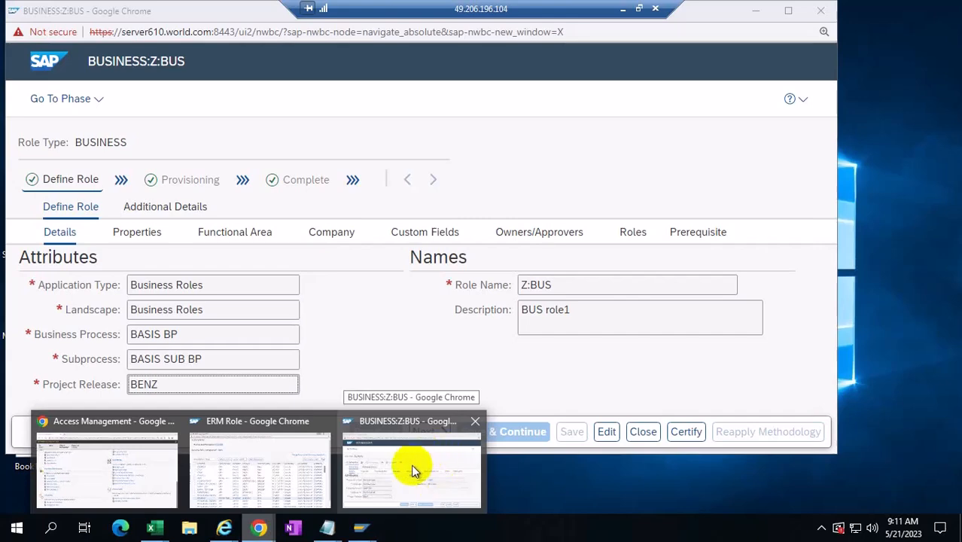
pyautogui.click(411, 464)
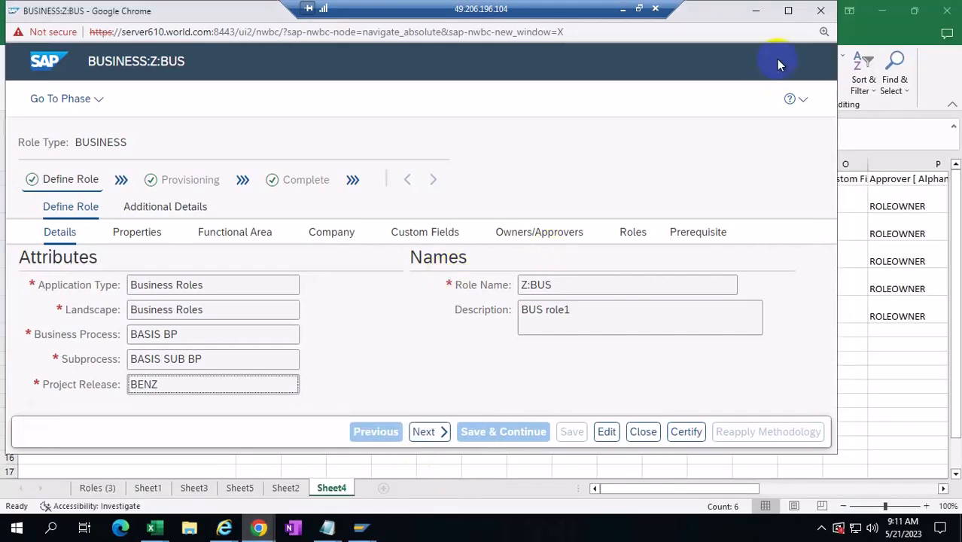
pyautogui.click(817, 12)
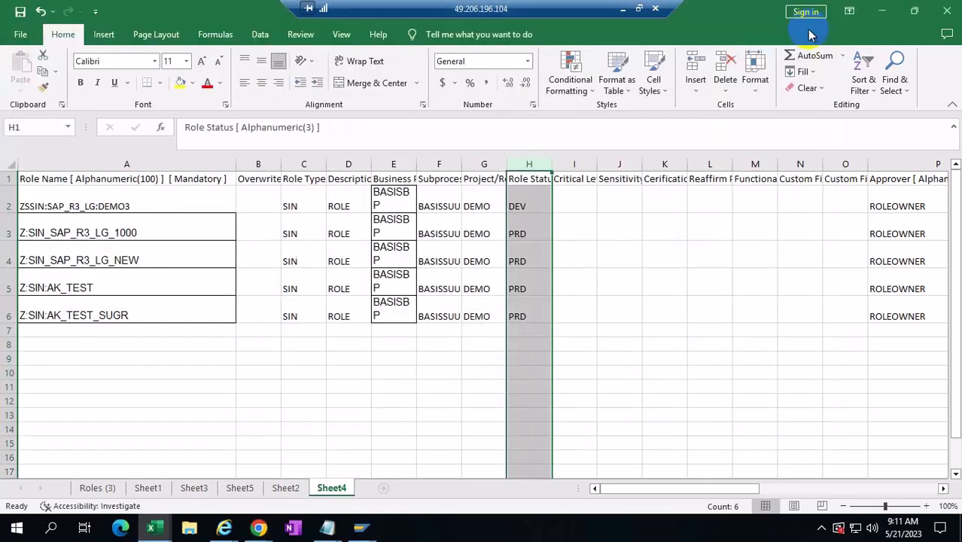
# - Review the Overwrite and Role Status columns of the listed roles on Sheet4
pyautogui.click(629, 300)
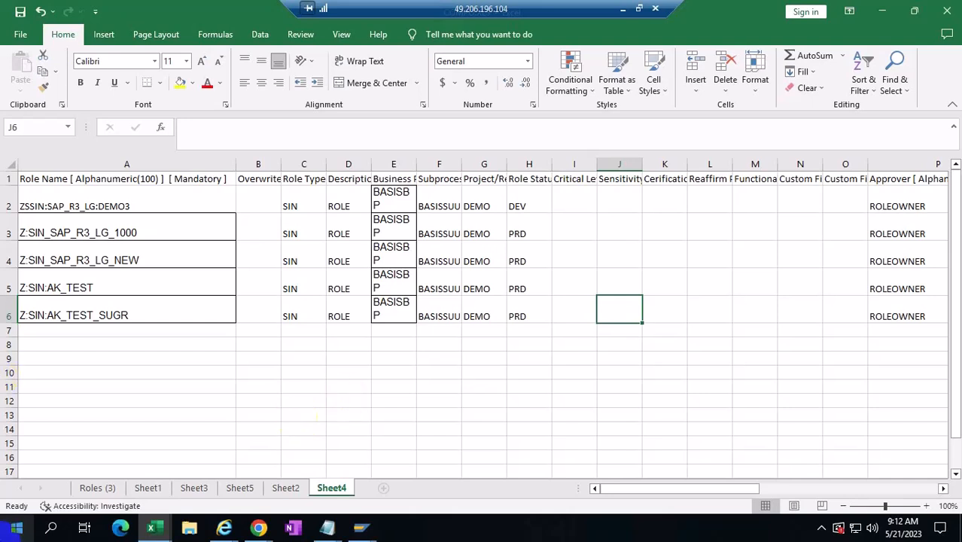
pyautogui.click(255, 314)
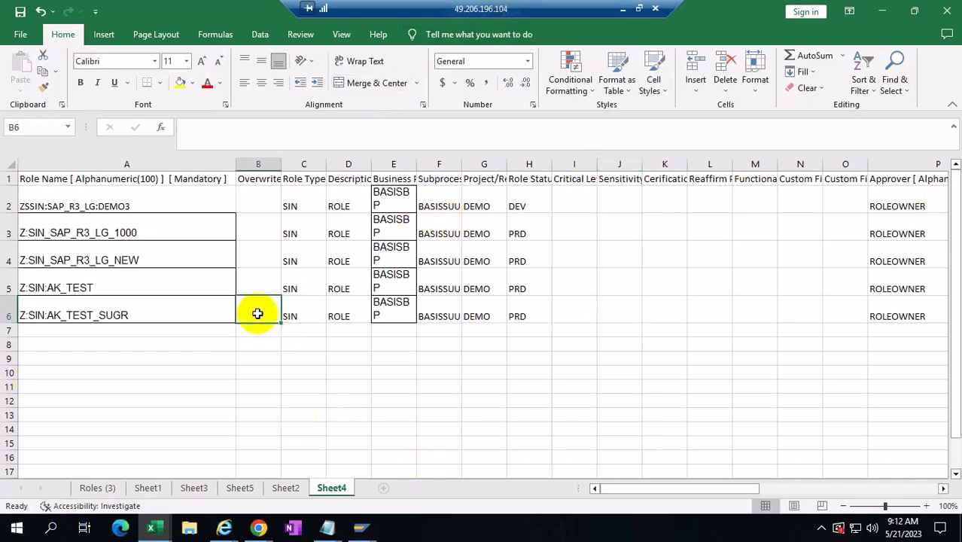
pyautogui.click(582, 311)
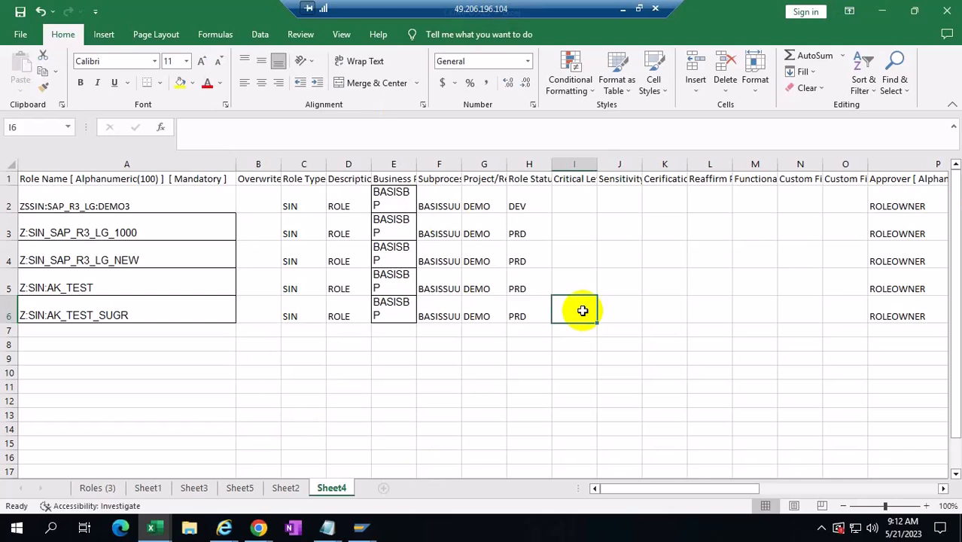
pyautogui.click(257, 200)
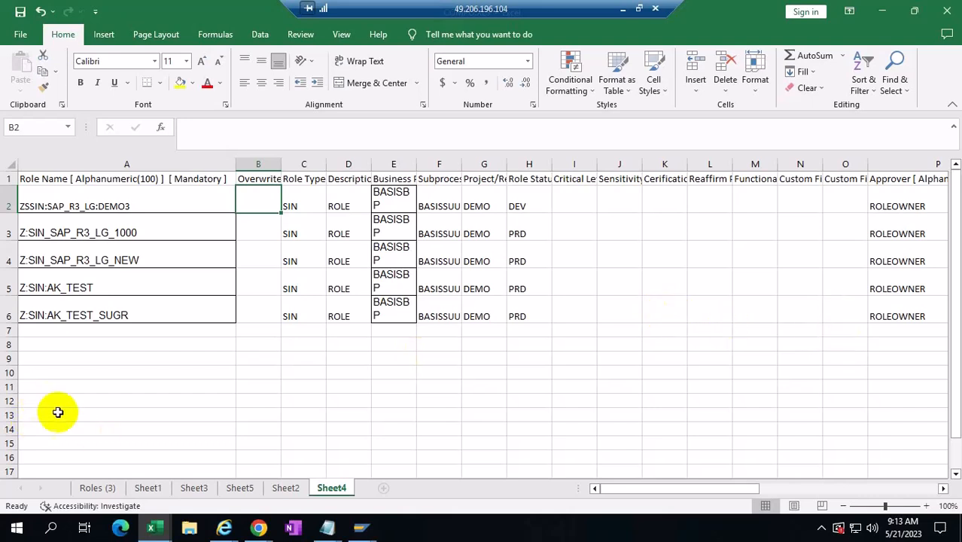
pyautogui.click(71, 344)
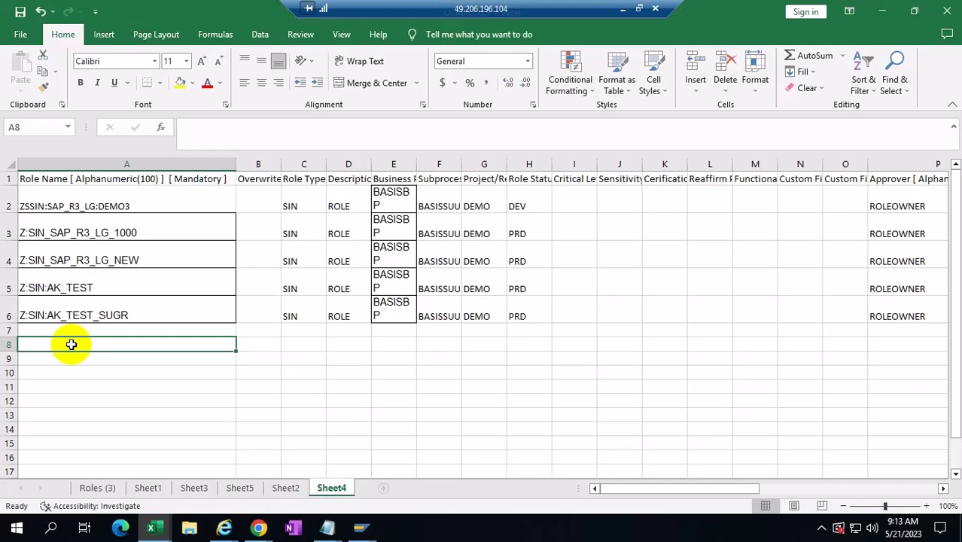
pyautogui.click(257, 529)
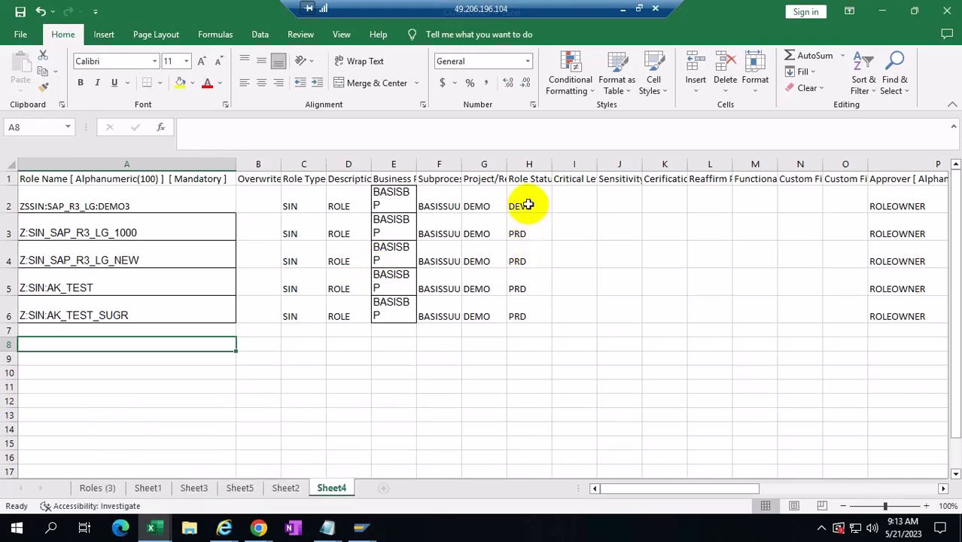
pyautogui.click(259, 528)
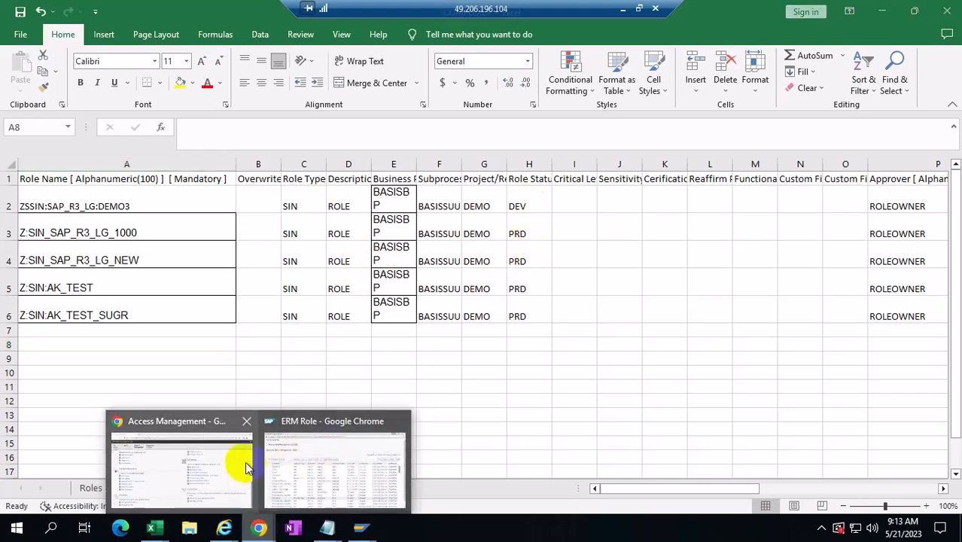
pyautogui.click(517, 197)
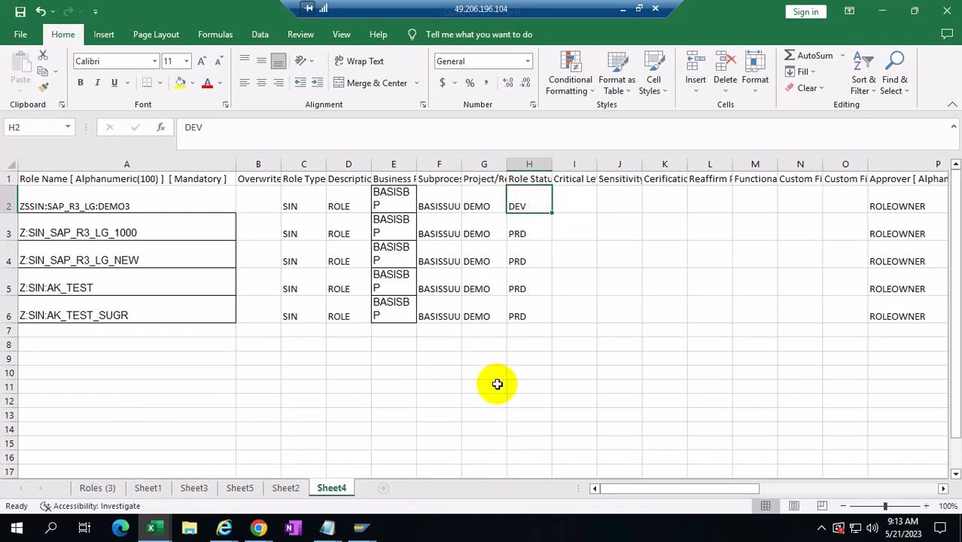
pyautogui.click(532, 226)
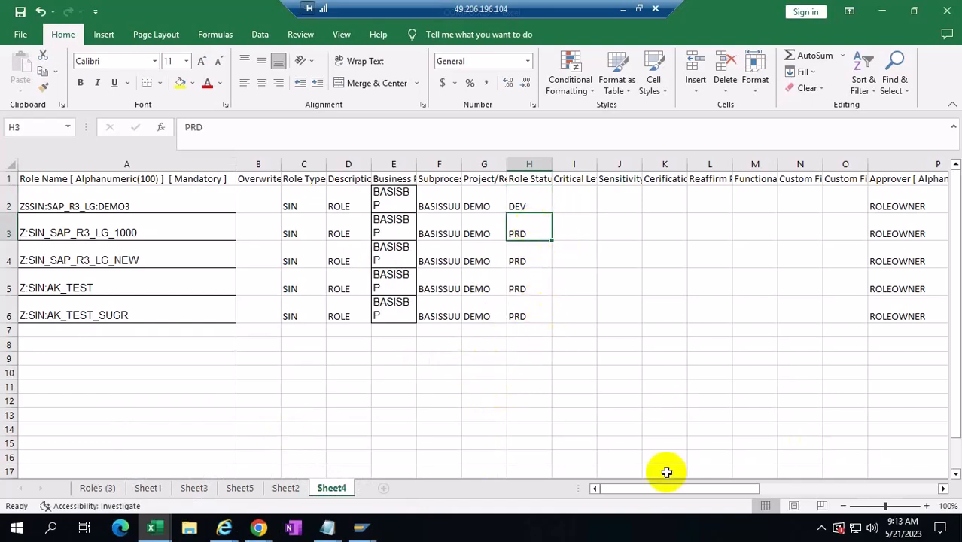
pyautogui.click(522, 197)
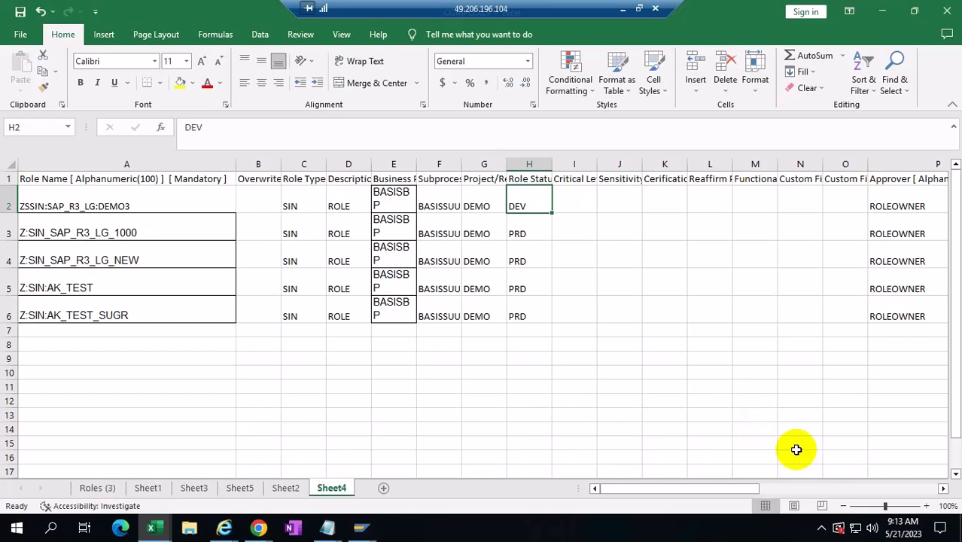
pyautogui.click(570, 300)
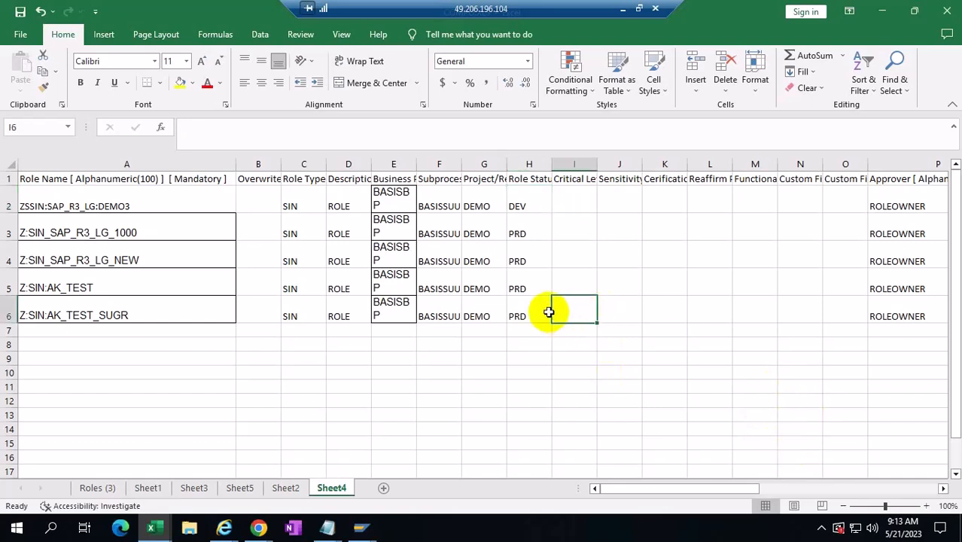
pyautogui.click(540, 307)
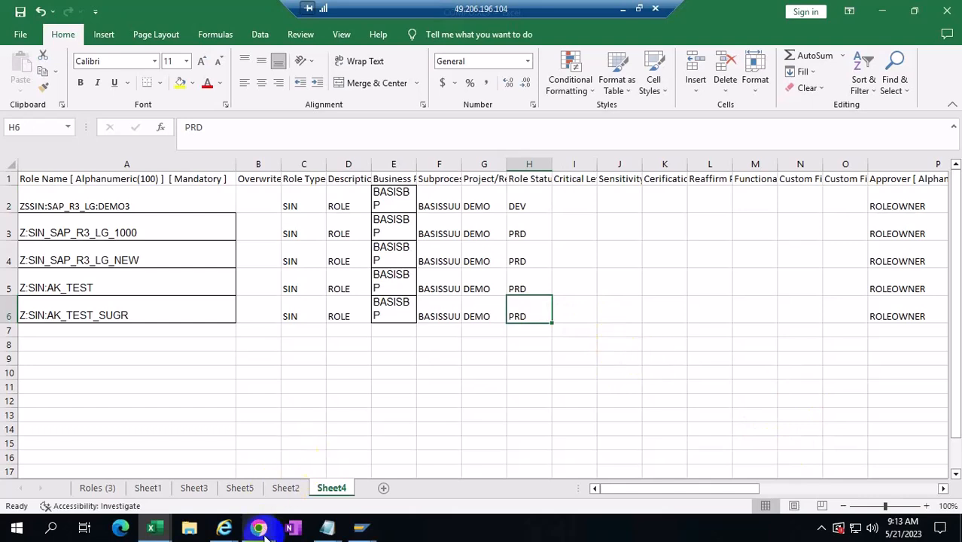
# - Bring up the ERM Role window with the Business Role Management role list in Chrome and close it
pyautogui.moveTo(259, 529)
pyautogui.click(344, 434)
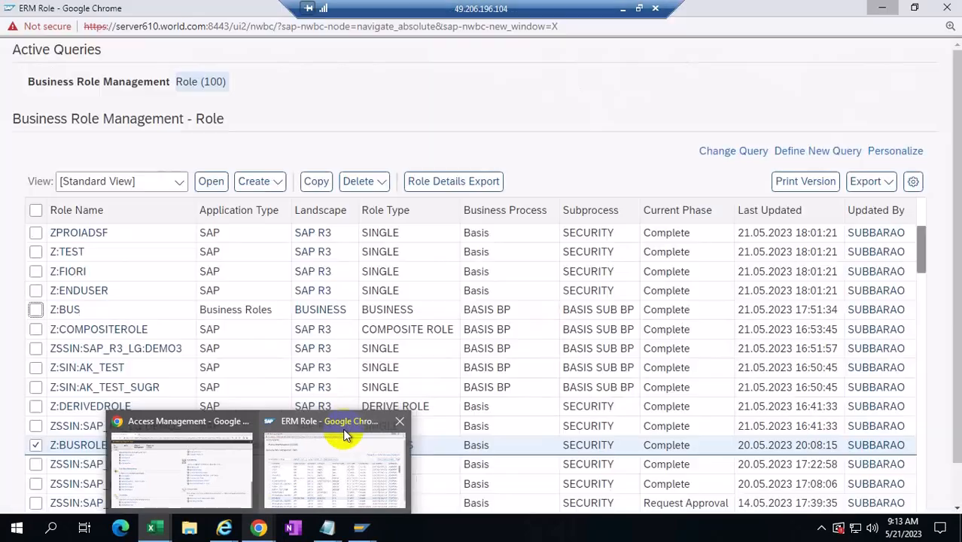
pyautogui.click(946, 12)
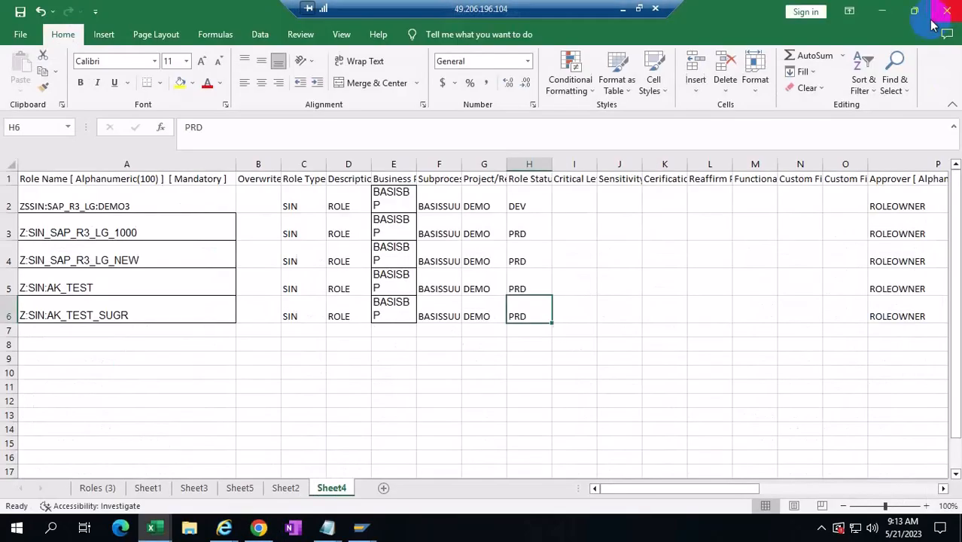
# - Examine the Role Status values on Sheet4, starting with the one for ZSSIN:SAP_R3_LG:DEMO3 in H2
pyautogui.click(634, 362)
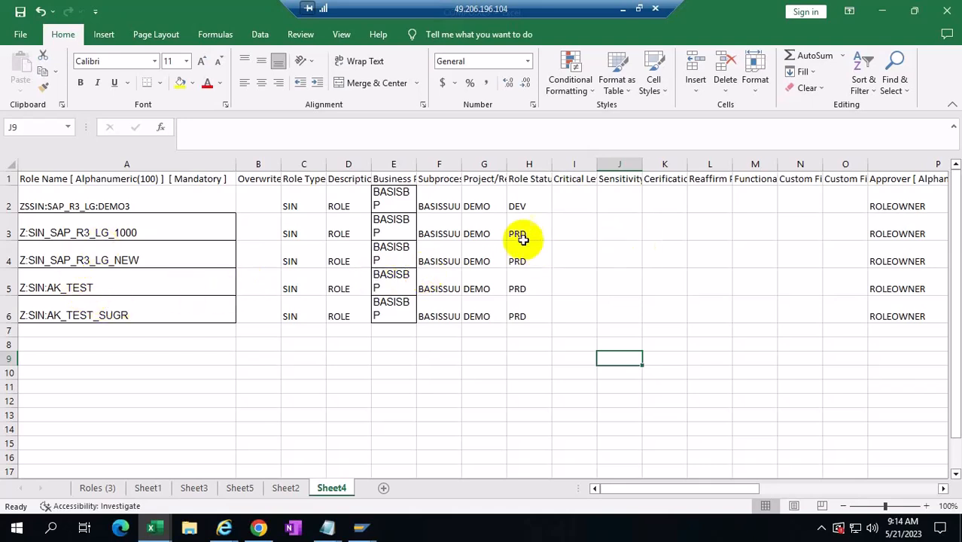
pyautogui.click(529, 205)
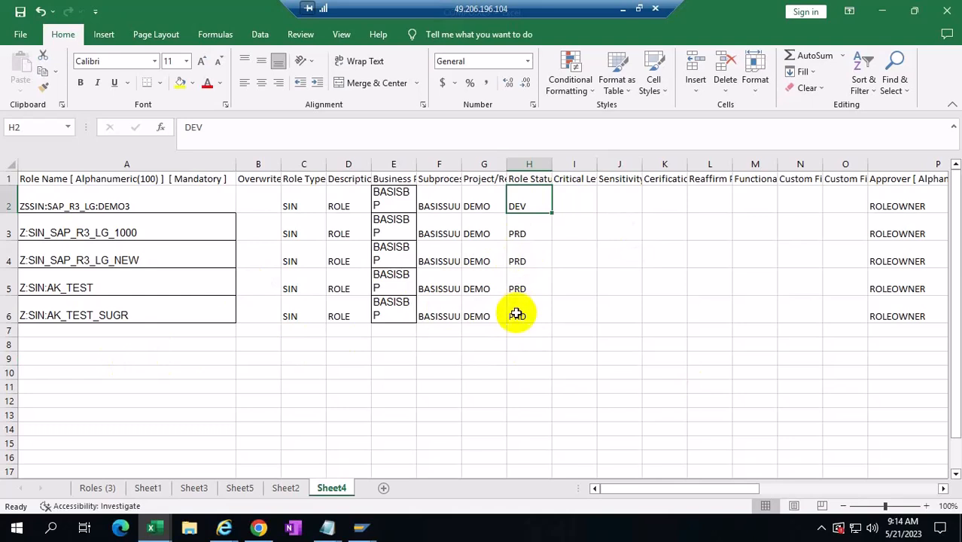
pyautogui.click(612, 319)
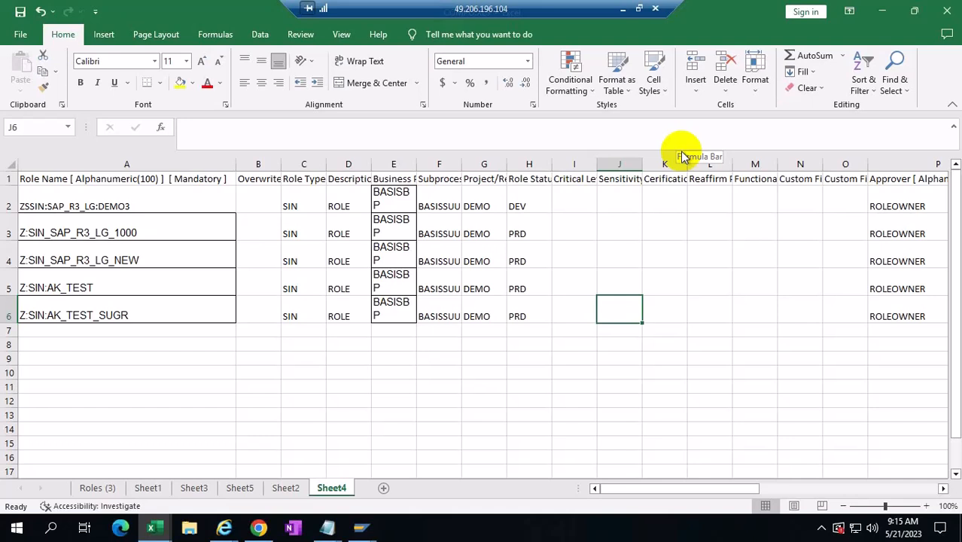
# - Switch from the remote session to the PowerPoint training deck and view the business role best practices, consistency check and issues slides
pyautogui.click(623, 8)
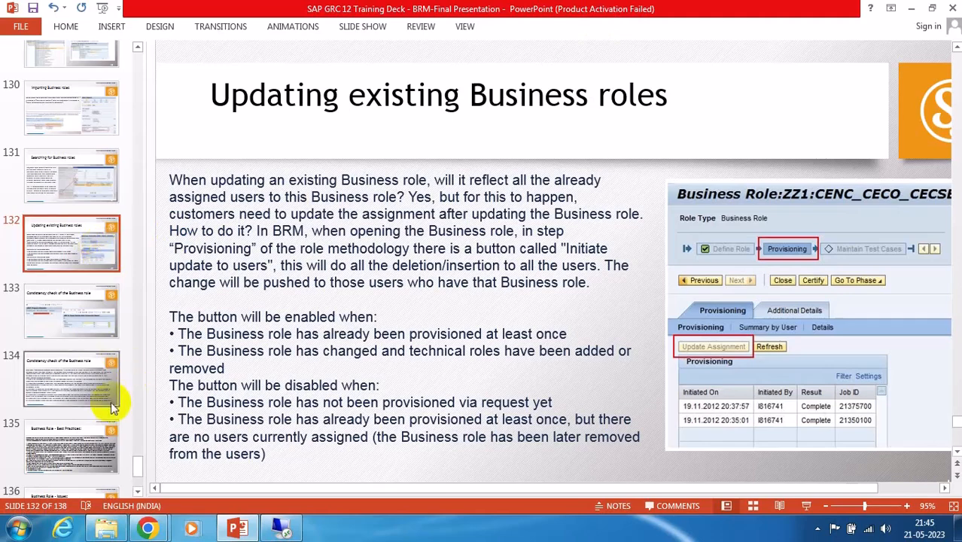
pyautogui.scroll(-5, 48, 329)
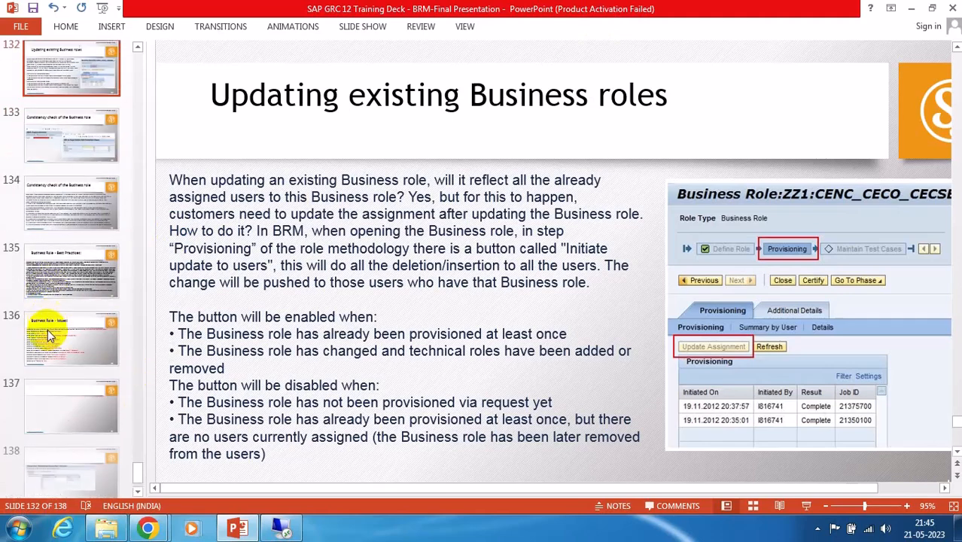
pyautogui.scroll(3, 47, 329)
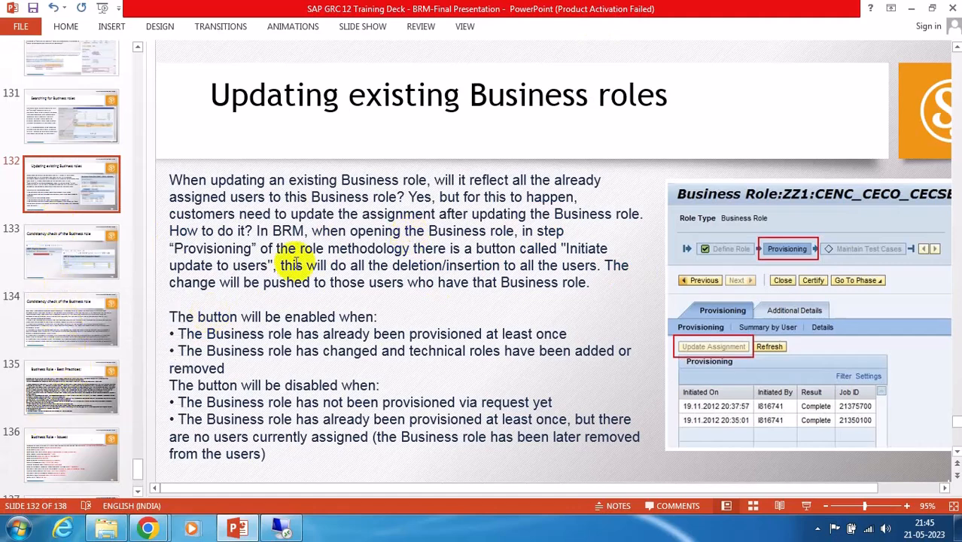
pyautogui.click(41, 403)
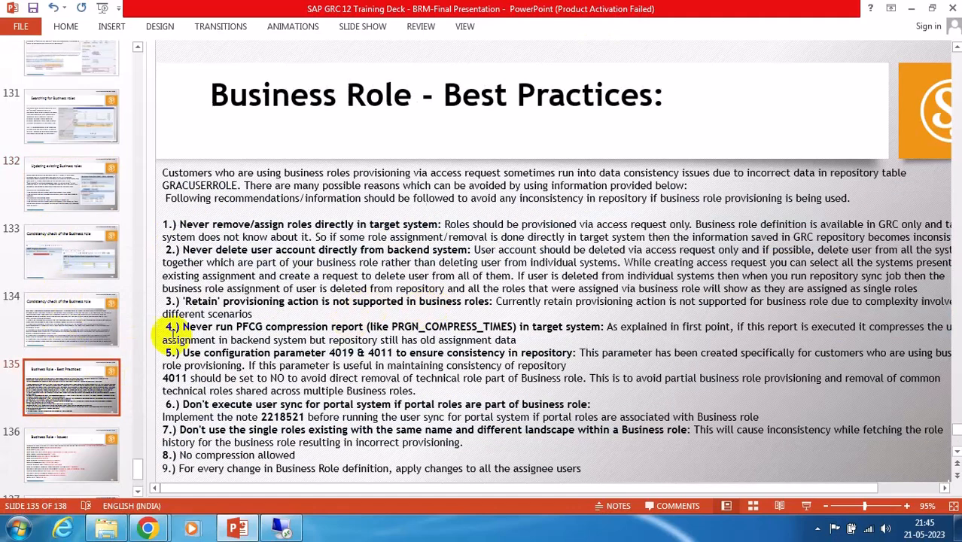
pyautogui.click(38, 315)
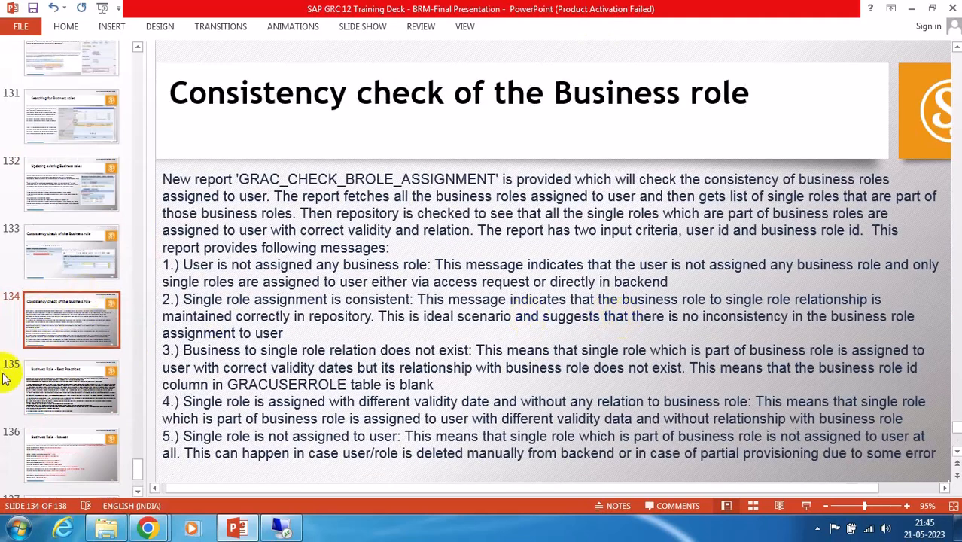
pyautogui.click(45, 452)
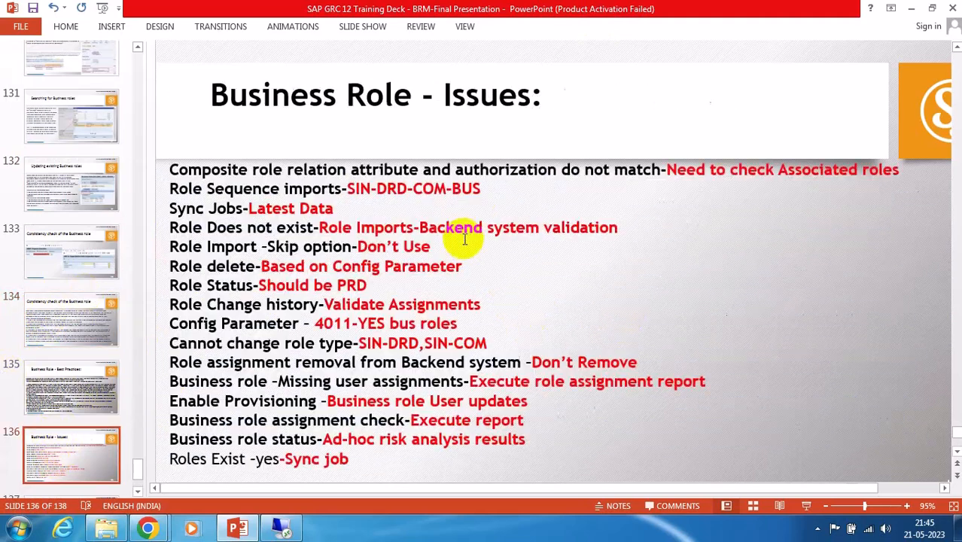